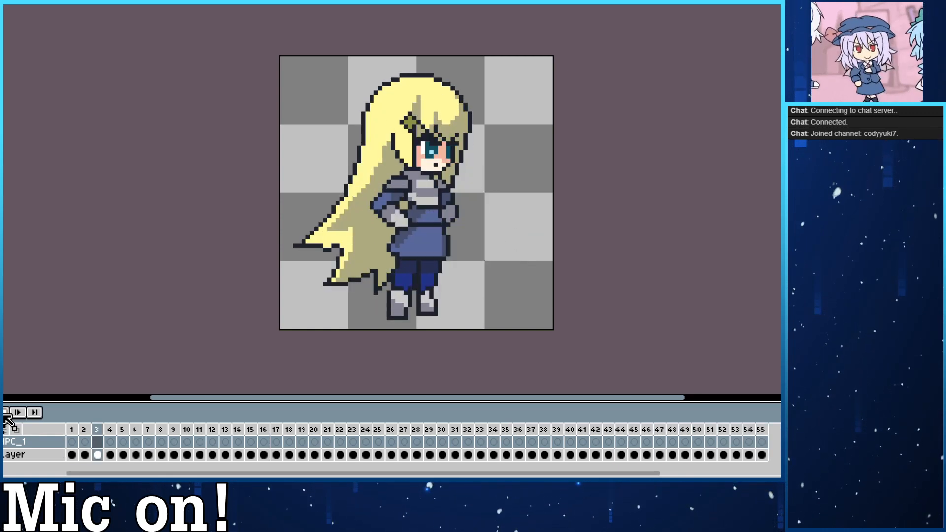
Play the reference sprite animation and compare its first few standing frames.
click(6, 413)
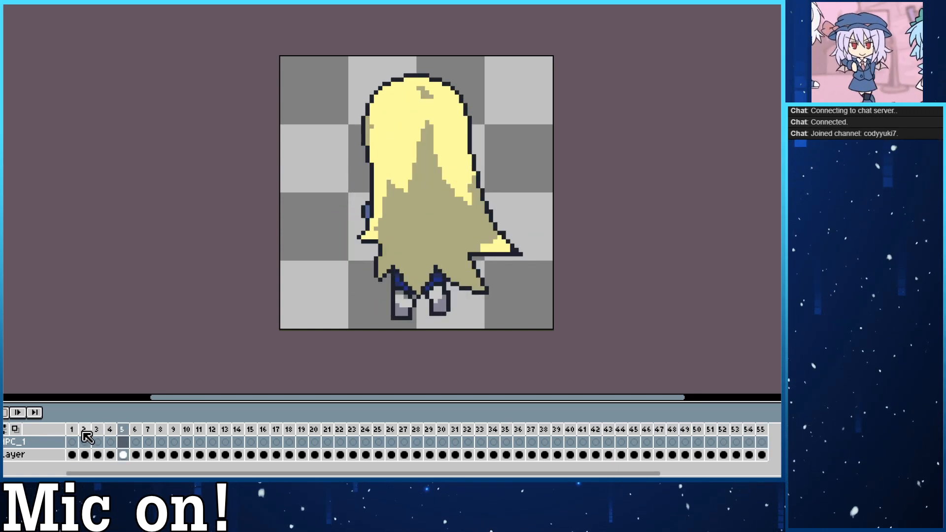
click(84, 430)
click(110, 429)
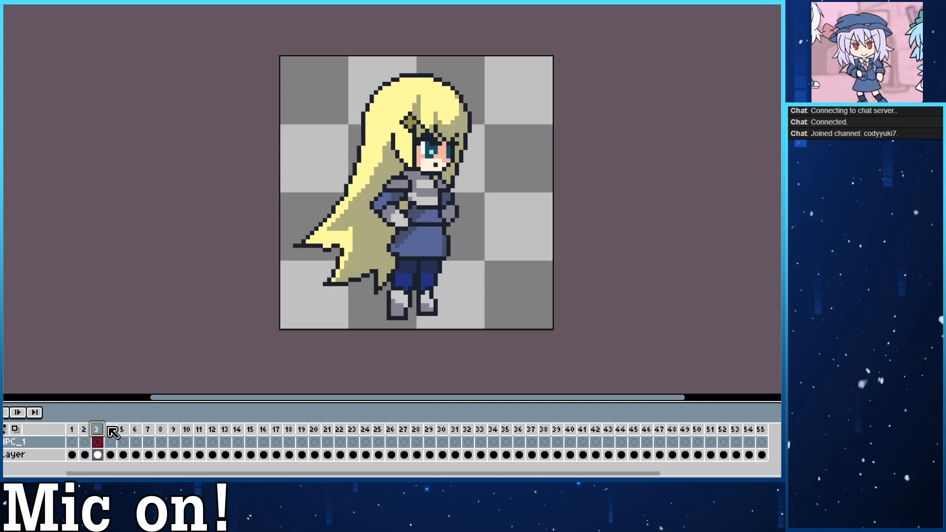
click(85, 430)
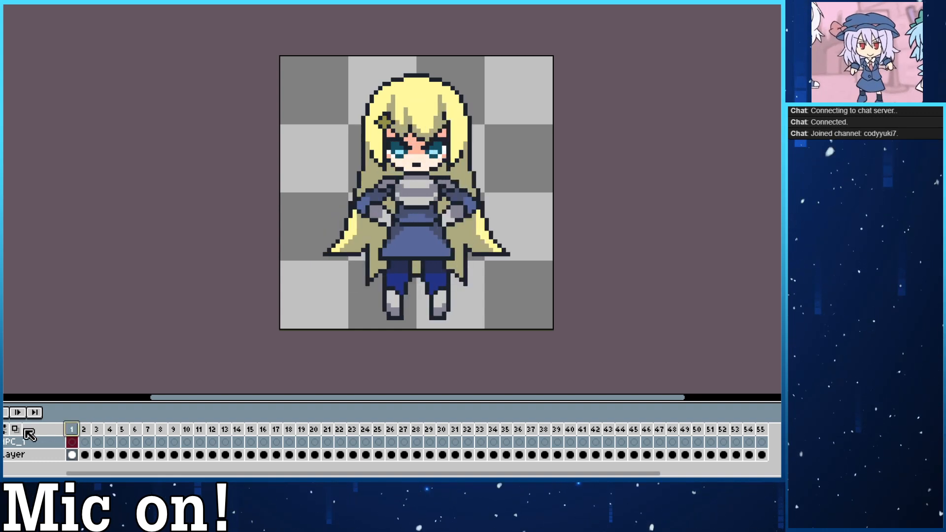
click(5, 414)
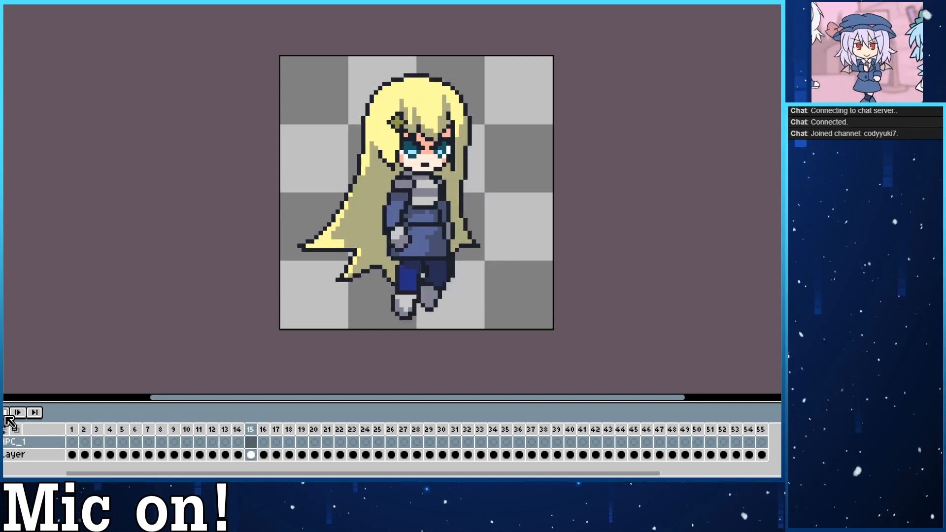
click(5, 415)
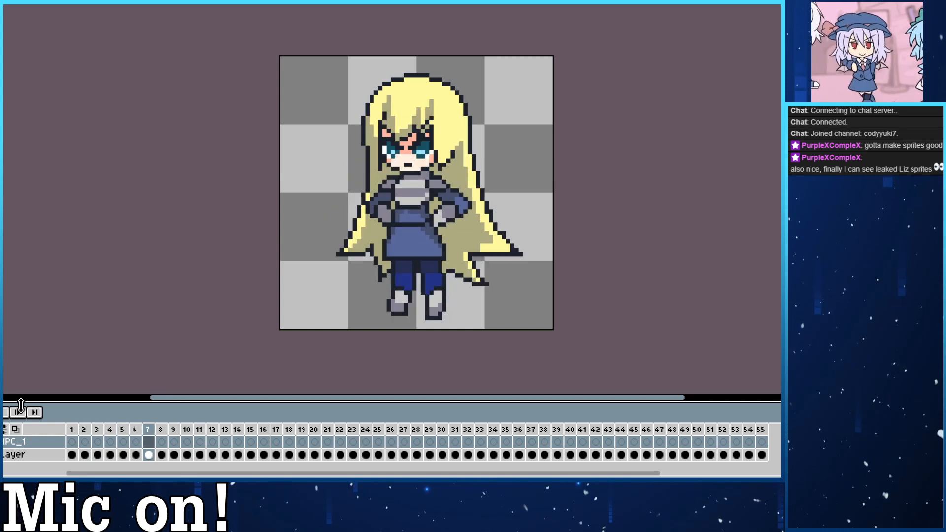
Step back and forth through the reference sprite's standing and walking frames to study the poses.
key(Right)
key(Right)
key(Right)
key(Right)
key(Right)
key(Right)
key(Right)
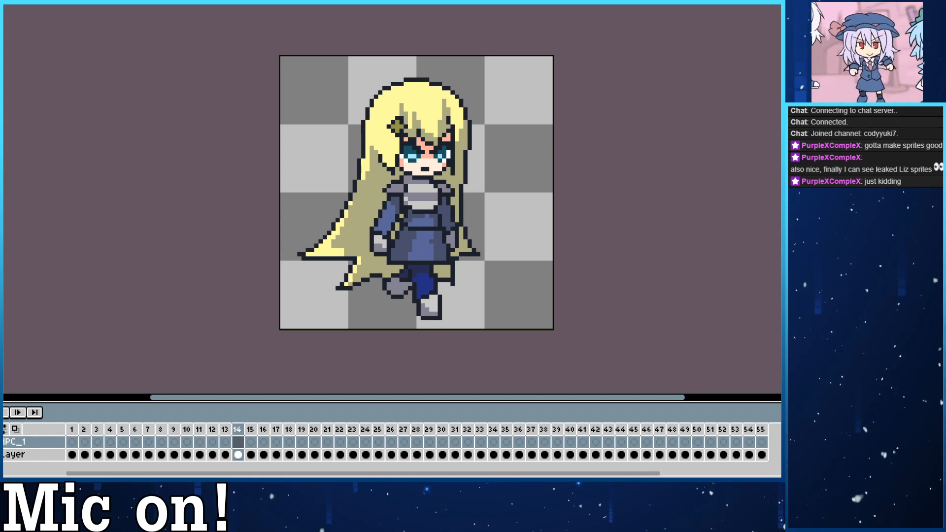
key(Left)
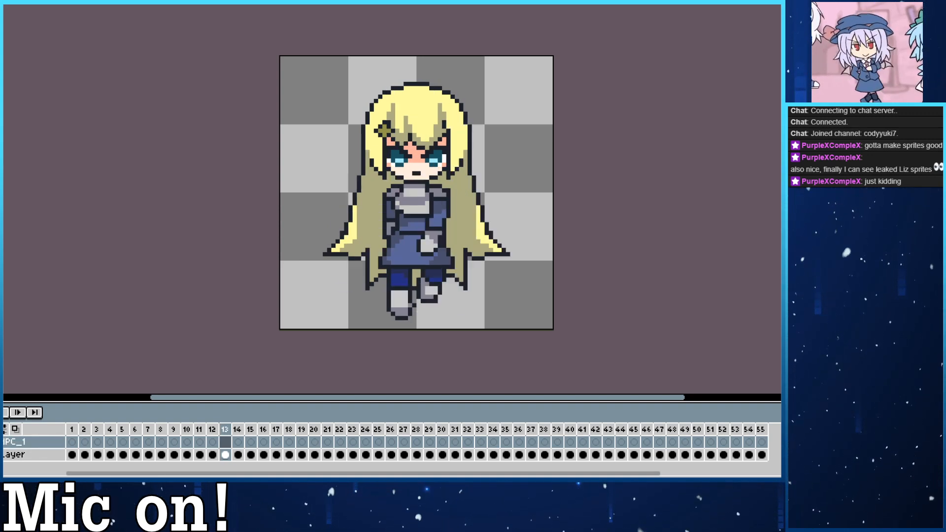
key(Left)
key(Left)
key(Left)
key(Left)
key(Left)
key(Left)
key(Left)
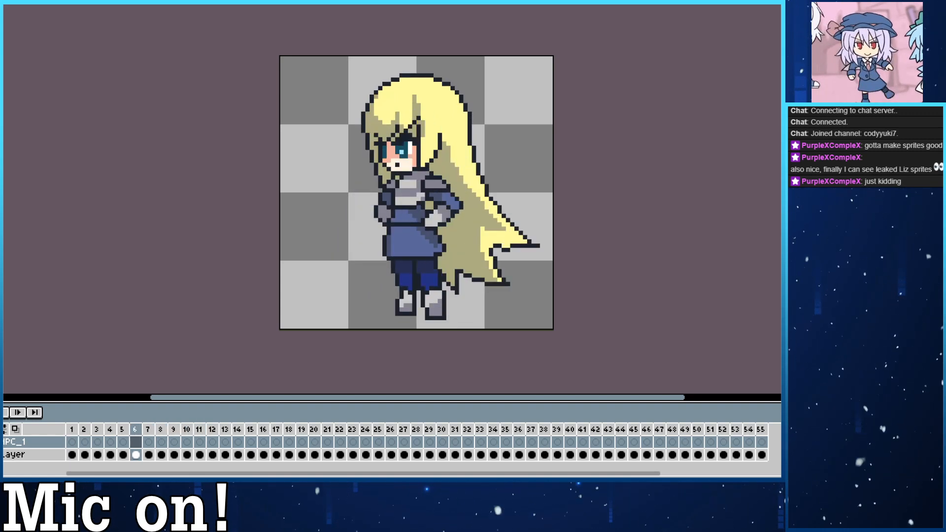
key(Right)
key(Right)
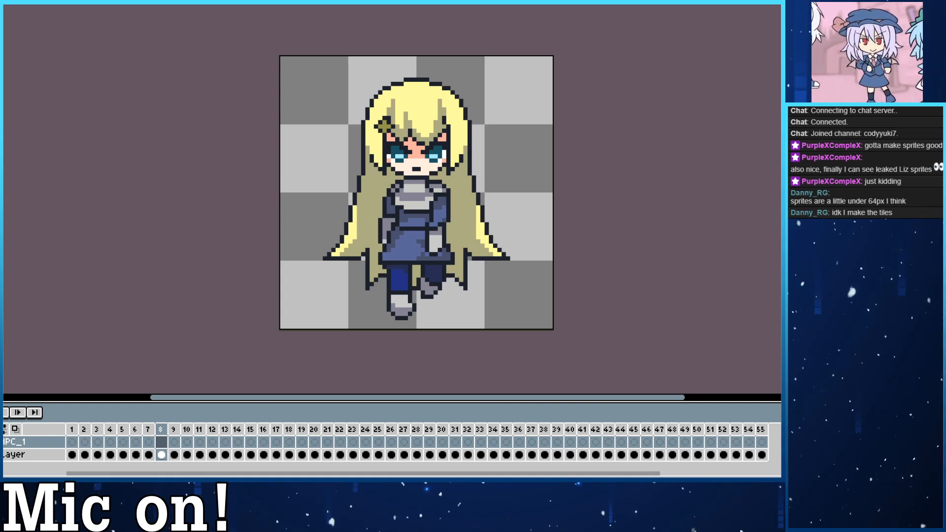
Lower the reference sprite layer's opacity to 74 and make the empty layer above it active.
click(24, 444)
double_click(35, 454)
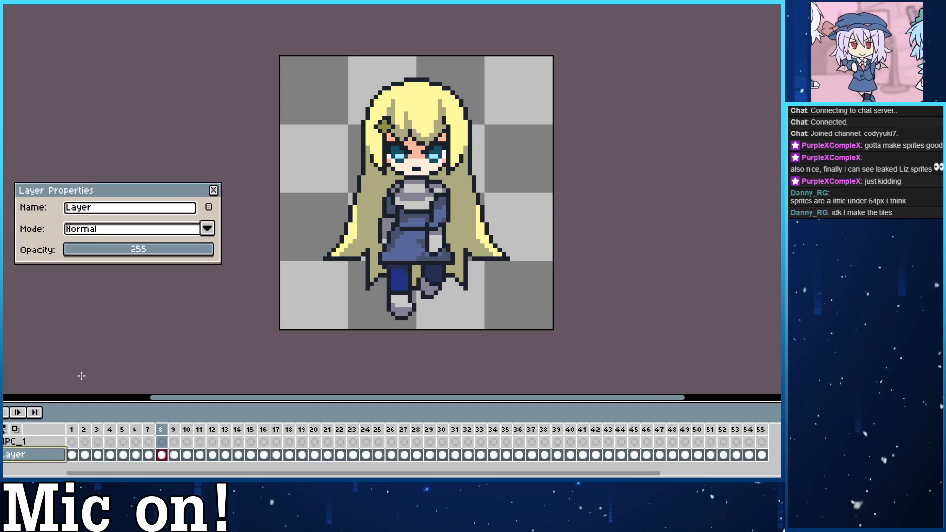
drag(126, 251, 113, 257)
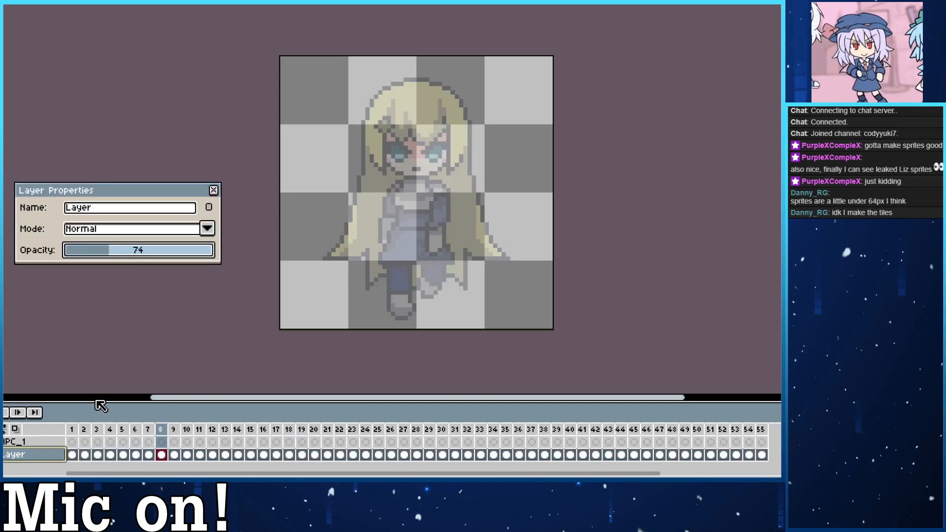
click(213, 191)
click(30, 442)
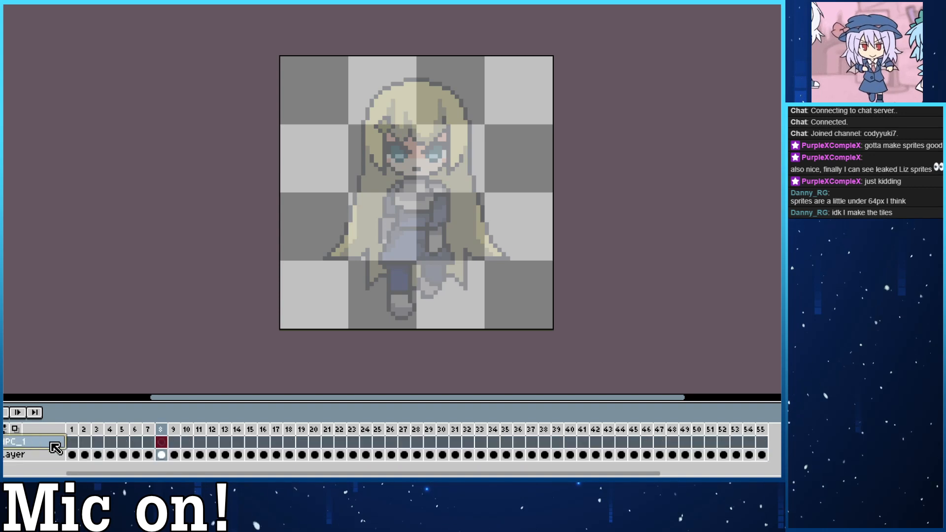
Select the empty layer's cels from frame 1 to 55, try adding a new frame, and undo it.
click(71, 442)
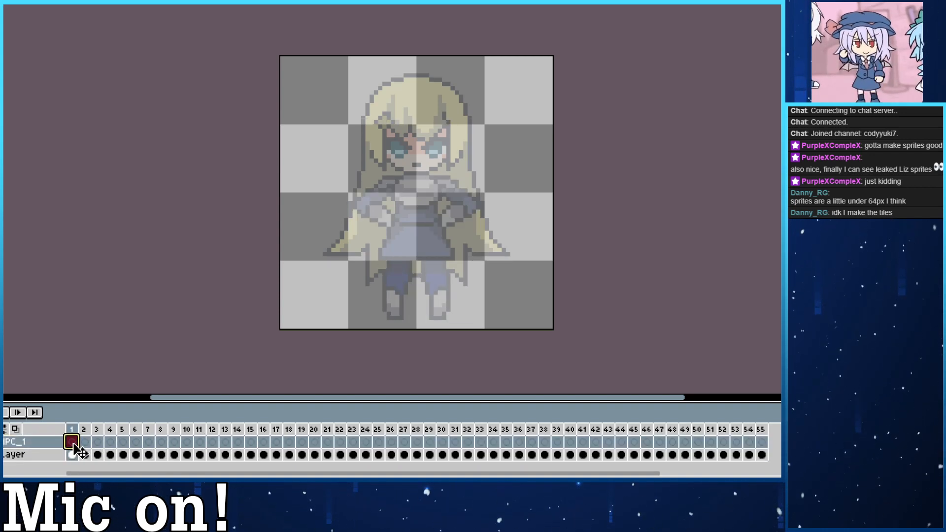
drag(76, 448, 763, 440)
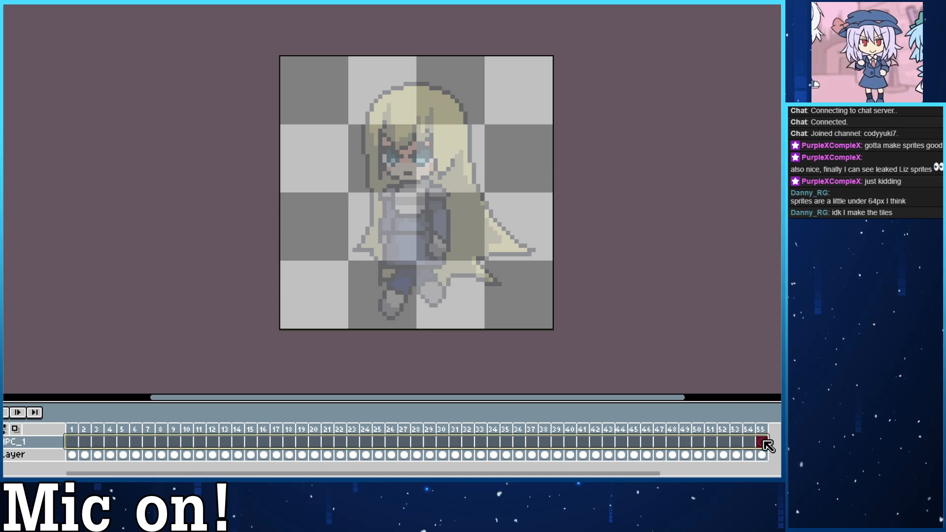
click(22, 1)
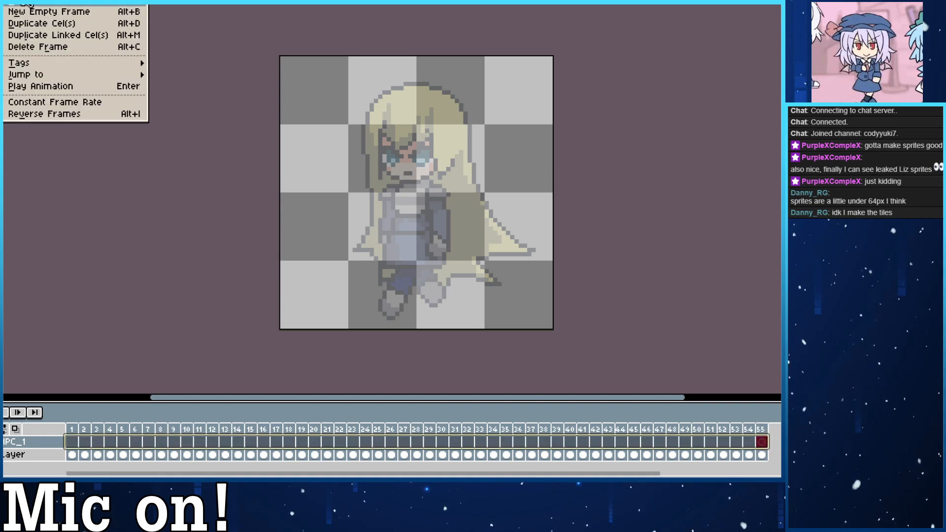
click(35, 5)
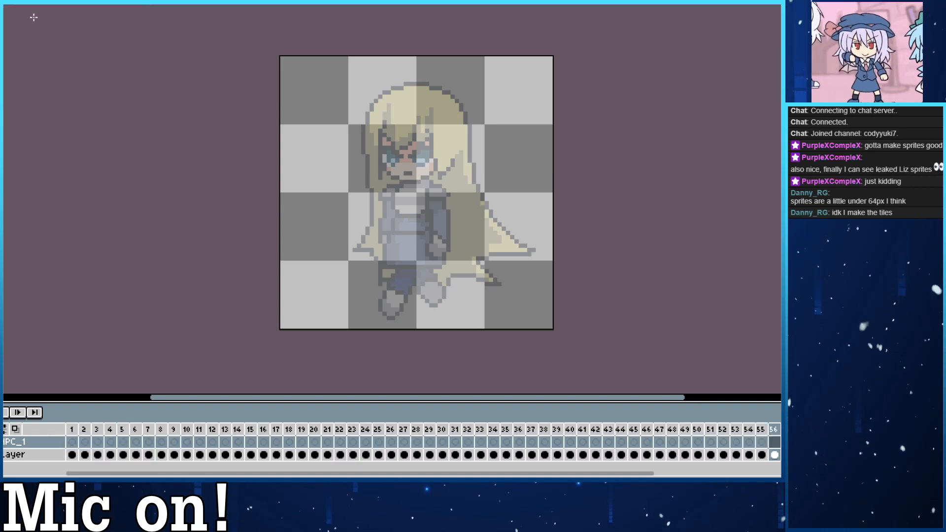
key(ctrl+z)
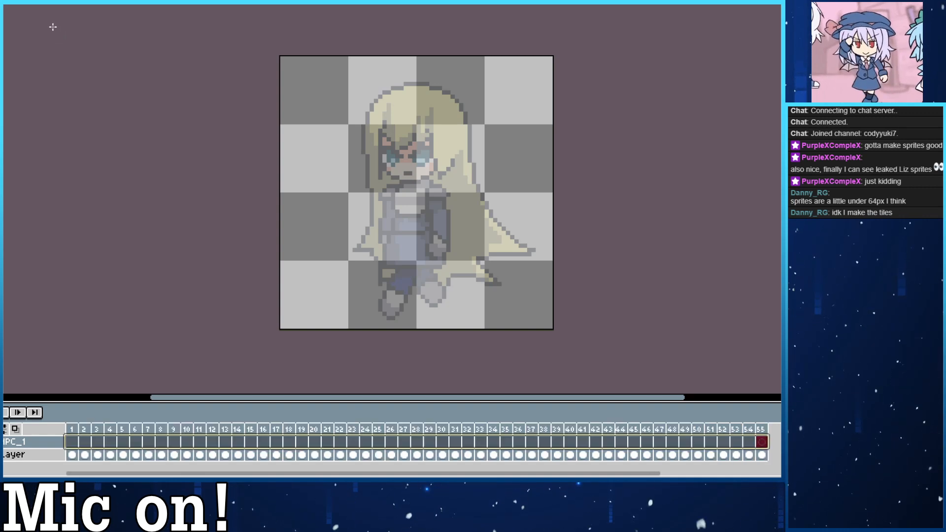
Try adding a new empty frame after frame 55, and undo it.
click(23, 1)
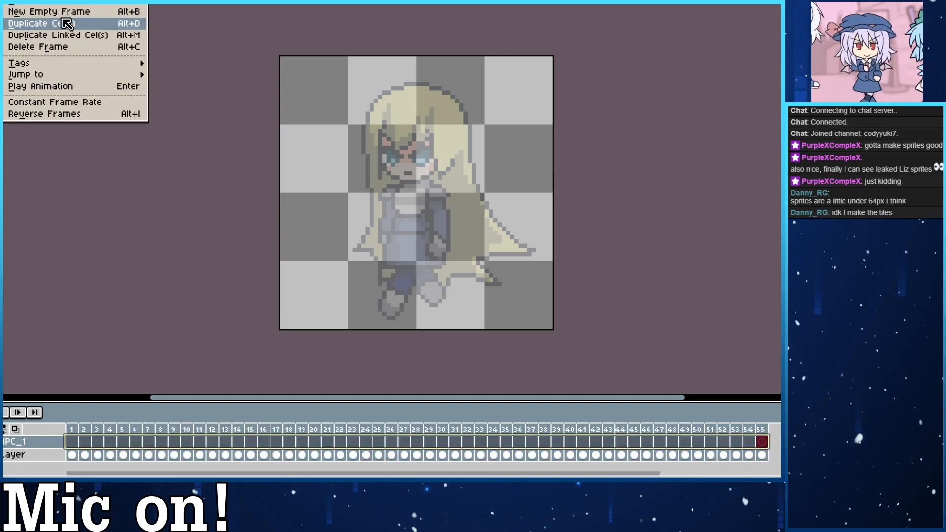
click(63, 15)
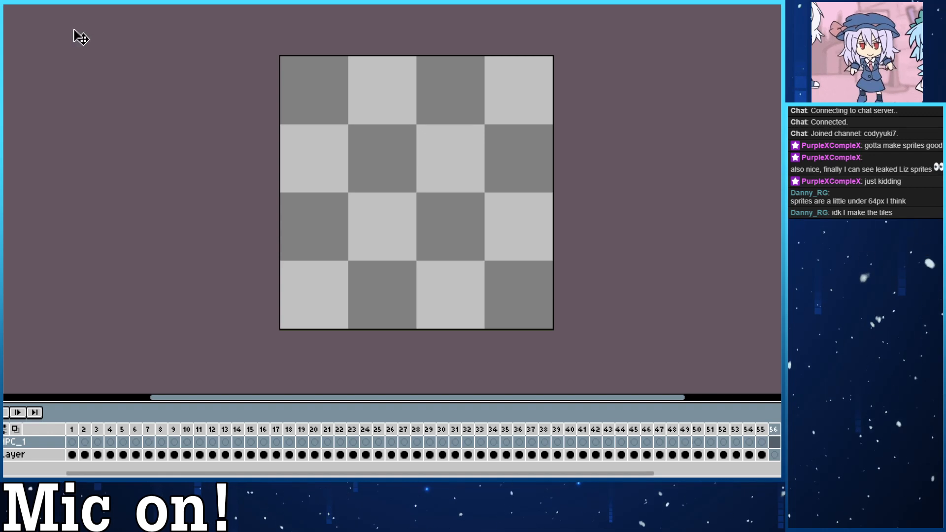
key(ctrl+z)
Select the frame 1 cel on the empty layer above the faded reference.
click(2, 1)
mouse_move(22, 1)
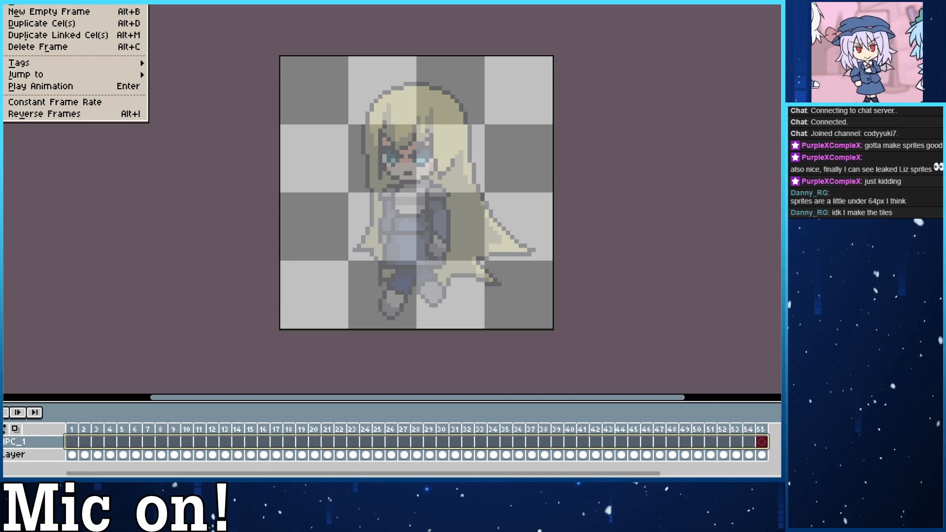
click(71, 433)
click(72, 441)
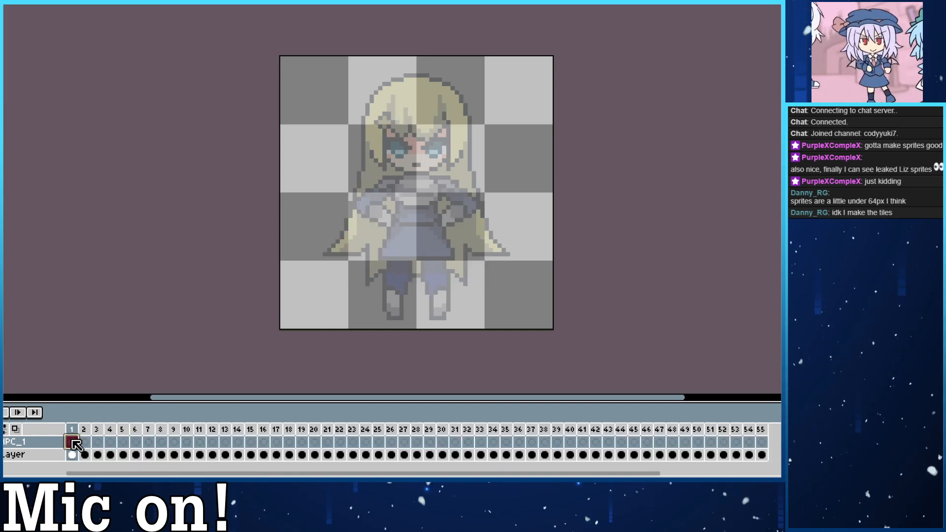
Try loose freehand test strokes over and beside the faded sprite in frame 1, undoing each one.
mouse_move(386, 147)
mouse_down()
mouse_move(428, 204)
mouse_move(454, 203)
mouse_up()
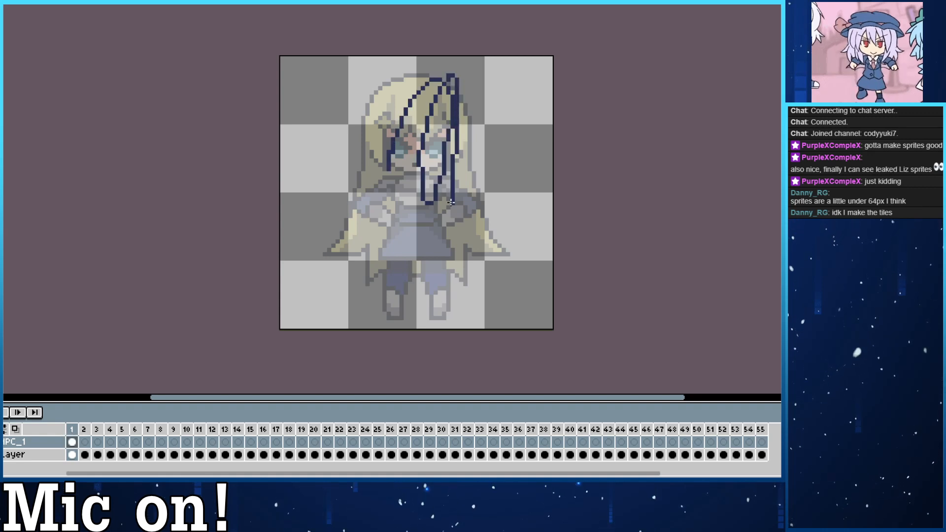
key(ctrl+z)
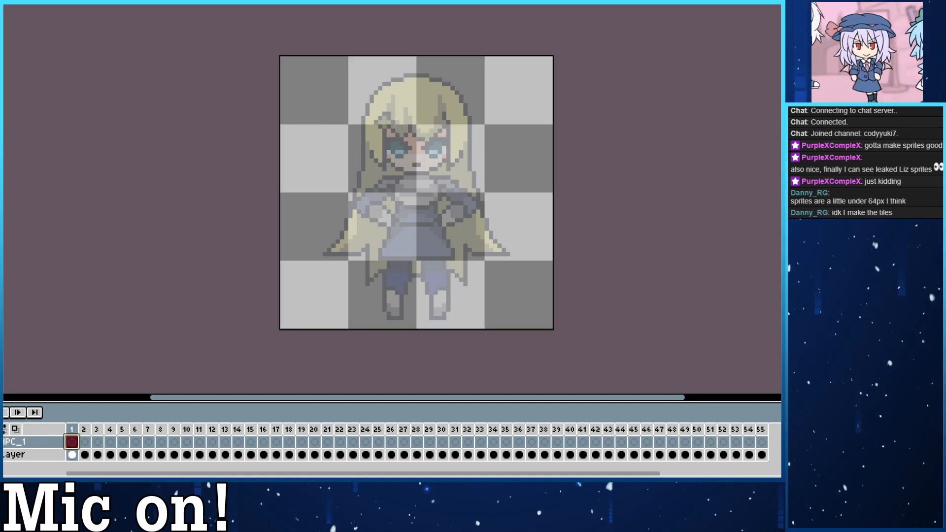
mouse_move(399, 148)
mouse_down()
mouse_move(422, 174)
mouse_move(422, 234)
mouse_move(451, 197)
mouse_move(433, 152)
mouse_move(455, 105)
mouse_move(491, 255)
mouse_up()
drag(396, 122, 499, 64)
key(ctrl+z)
mouse_move(499, 126)
mouse_down()
mouse_move(502, 118)
mouse_move(517, 140)
mouse_up()
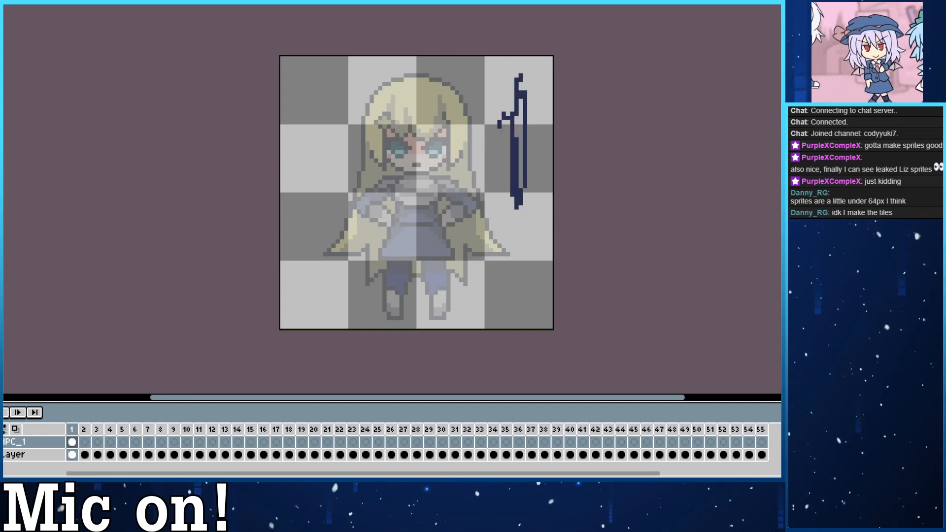
key(ctrl+z)
drag(328, 65, 401, 235)
key(ctrl+z)
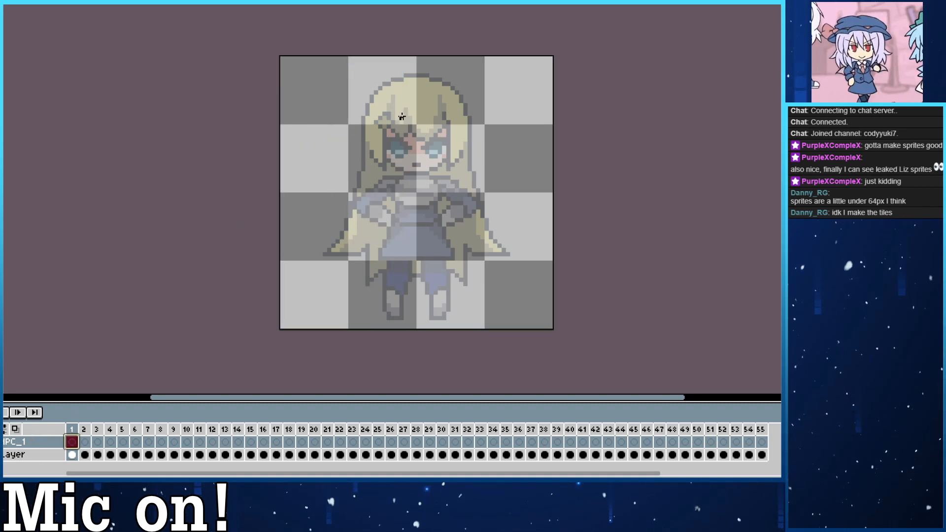
Try sketching the head outline over the faded reference, undoing the strokes after each attempt.
mouse_move(369, 160)
mouse_down()
mouse_move(392, 204)
mouse_move(458, 85)
mouse_move(395, 189)
mouse_move(428, 71)
mouse_up()
key(ctrl+z)
key(ctrl+z)
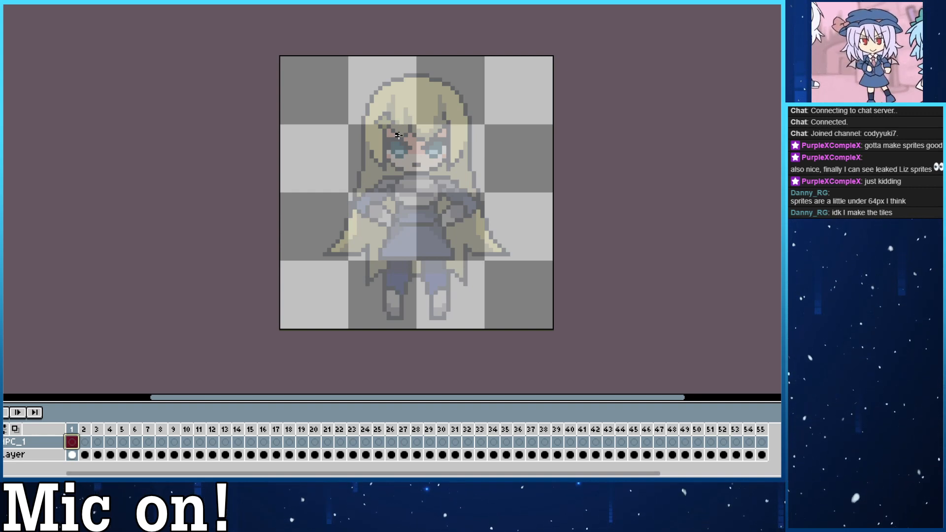
mouse_move(381, 164)
mouse_down()
mouse_move(464, 113)
mouse_move(443, 89)
mouse_up()
key(ctrl+z)
mouse_move(402, 169)
mouse_down()
mouse_move(460, 111)
mouse_move(371, 92)
mouse_move(373, 154)
mouse_move(461, 99)
mouse_move(444, 91)
mouse_move(371, 131)
mouse_move(368, 151)
mouse_move(461, 162)
mouse_move(396, 123)
mouse_move(362, 122)
mouse_move(401, 176)
mouse_move(387, 171)
mouse_move(470, 107)
mouse_move(401, 147)
mouse_move(402, 173)
mouse_up()
key(ctrl+z)
key(ctrl+z)
key(ctrl+z)
key(ctrl+z)
key(ctrl+z)
key(ctrl+z)
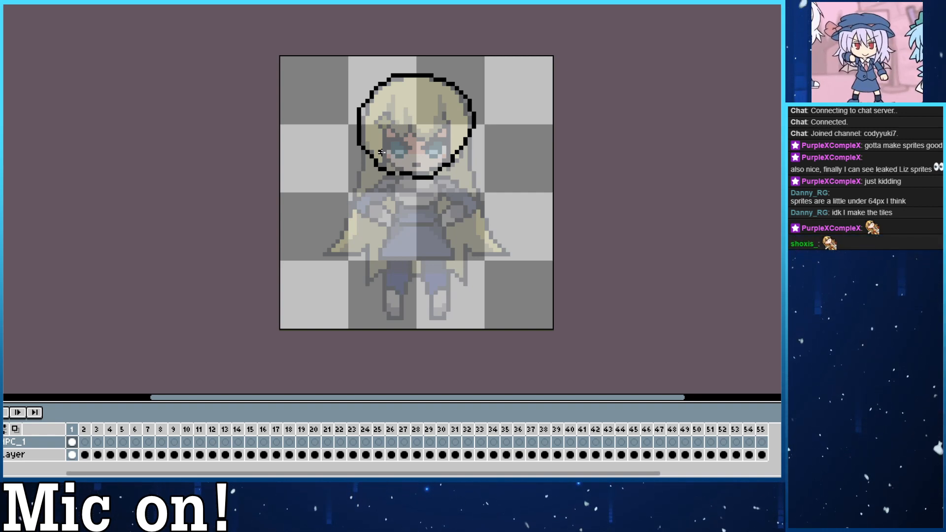
Clear the trial head outlines and draw the head as a smaller black circle around the face, ending at the chin.
key(ctrl+a)
key(Delete)
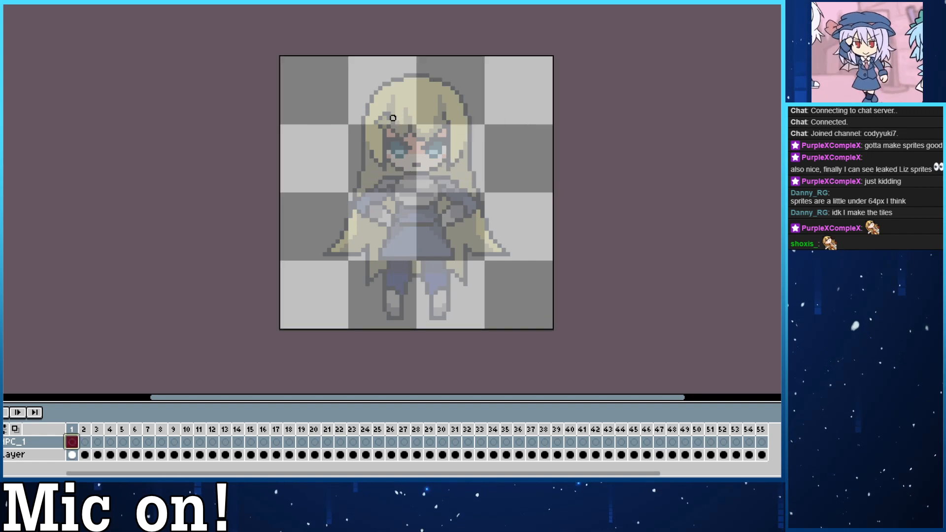
drag(386, 158, 414, 170)
key(ctrl+a)
key(Delete)
key(ctrl+a)
key(Delete)
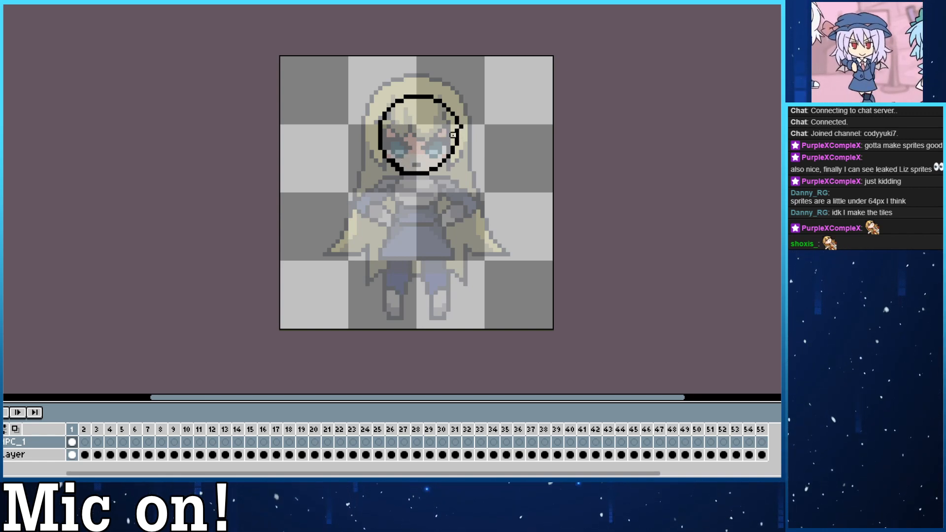
Try a vertical centre line and slanted torso lines below the head circle, undoing each one.
drag(414, 99, 419, 226)
key(ctrl+z)
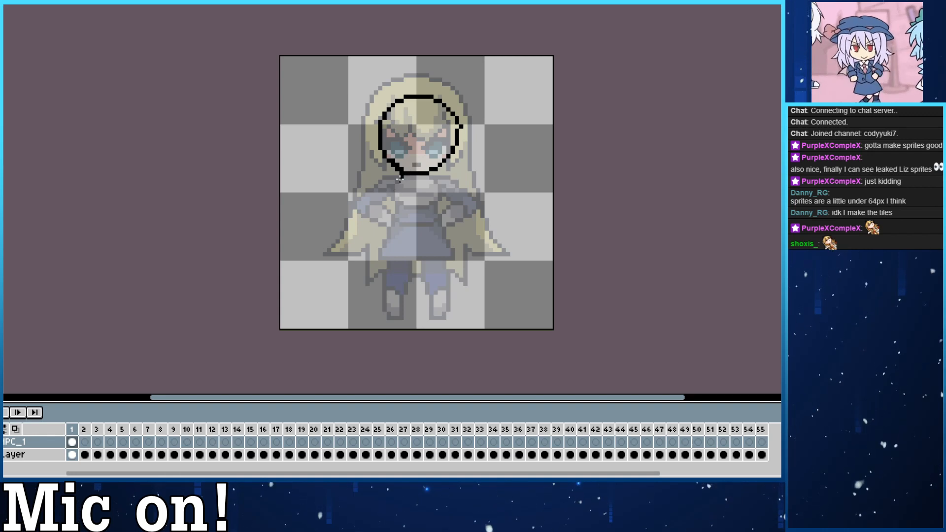
drag(400, 174, 380, 261)
key(ctrl+z)
drag(402, 174, 382, 241)
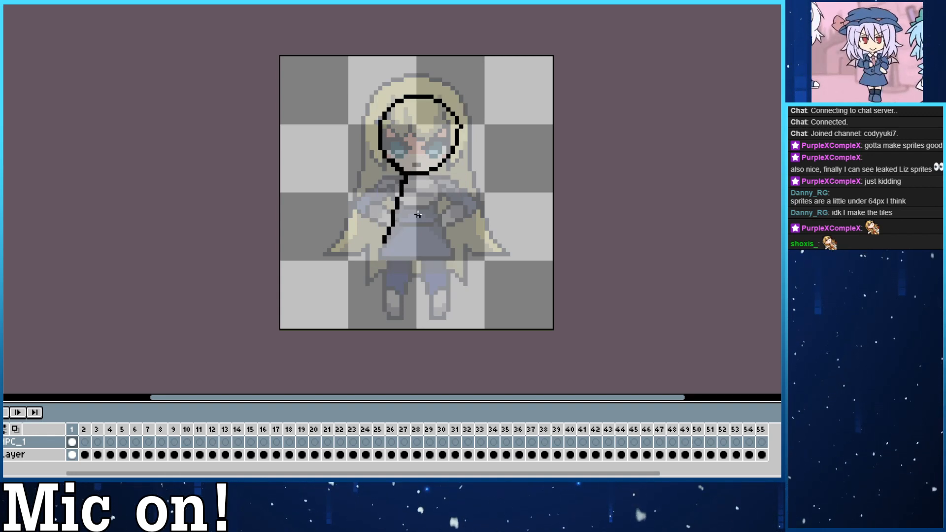
key(ctrl+z)
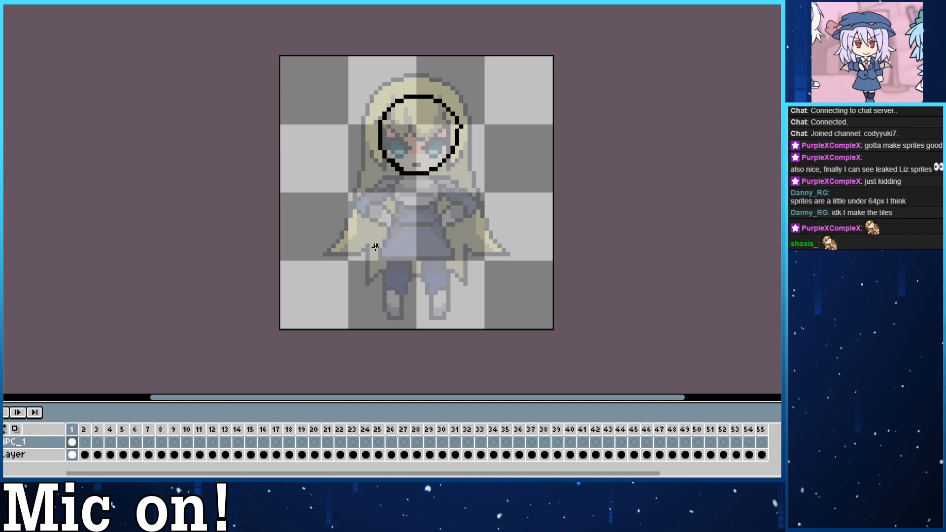
Draw both sides of the torso down from the chin, with a slanted arm line running outward from each shoulder.
drag(403, 175, 397, 217)
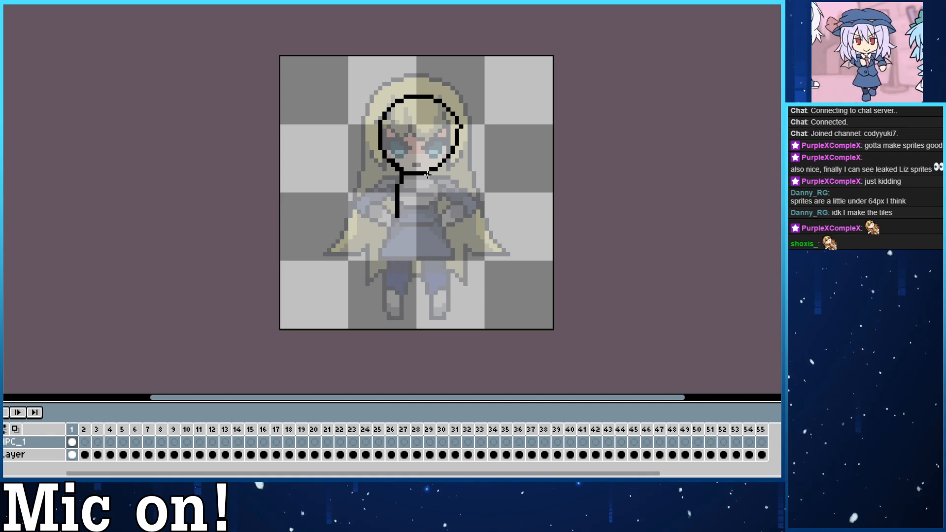
drag(432, 174, 436, 217)
mouse_move(399, 185)
mouse_down()
mouse_move(382, 195)
mouse_move(370, 252)
mouse_up()
mouse_move(438, 183)
mouse_down()
mouse_move(463, 237)
mouse_move(448, 250)
mouse_up()
Erase the rough arm line beside the torso and redraw the arm from the shoulder down.
drag(376, 243, 380, 254)
key(e)
drag(385, 187, 371, 250)
key(b)
drag(391, 188, 379, 217)
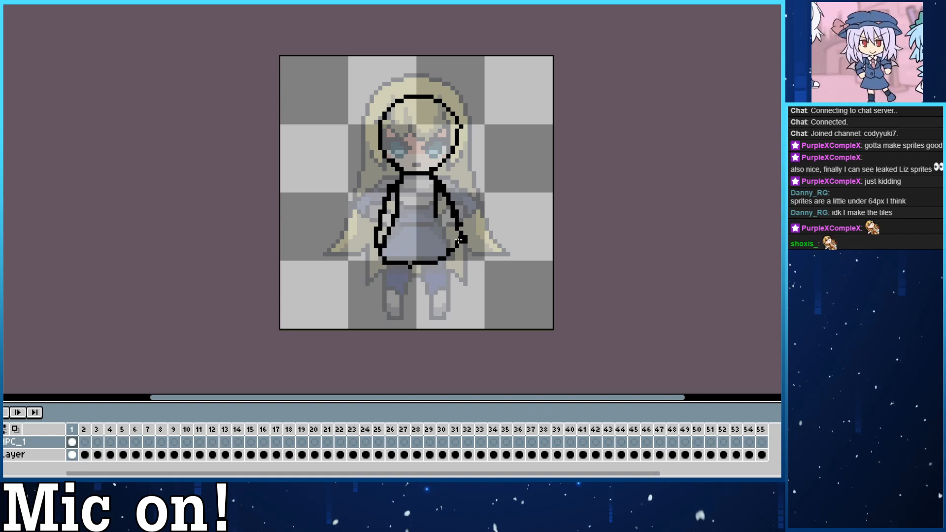
Undo the rounded lower body edge and redraw the hips as a shallow V between the arms.
mouse_move(437, 217)
mouse_down()
mouse_move(448, 256)
mouse_move(389, 234)
mouse_move(399, 213)
mouse_move(388, 248)
mouse_move(432, 261)
mouse_move(448, 238)
mouse_move(429, 205)
mouse_move(438, 249)
mouse_move(411, 263)
mouse_move(384, 250)
mouse_move(413, 266)
mouse_move(443, 252)
mouse_move(433, 211)
mouse_up()
key(ctrl+z)
key(ctrl+z)
key(ctrl+z)
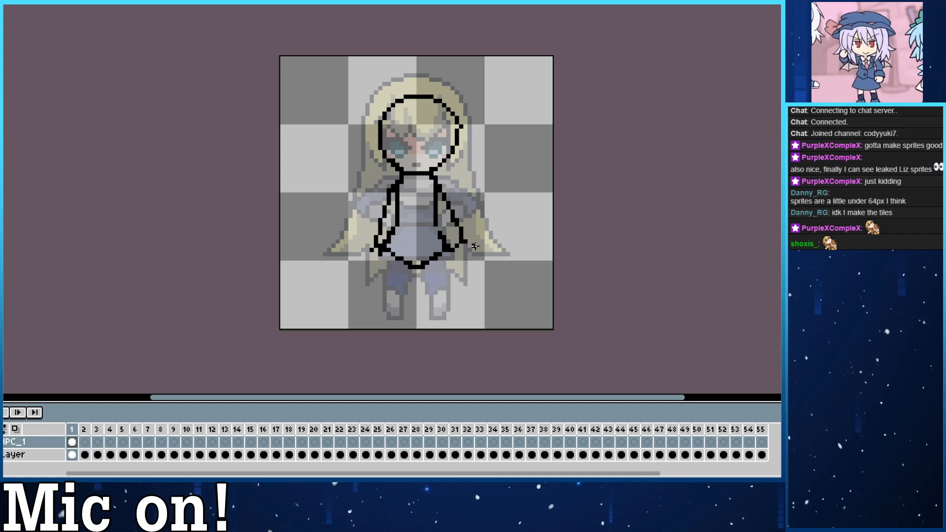
Erase the wide slanted arm line on the right side and redraw it closer to the torso, from shoulder to hand.
drag(443, 190, 465, 250)
drag(438, 187, 459, 233)
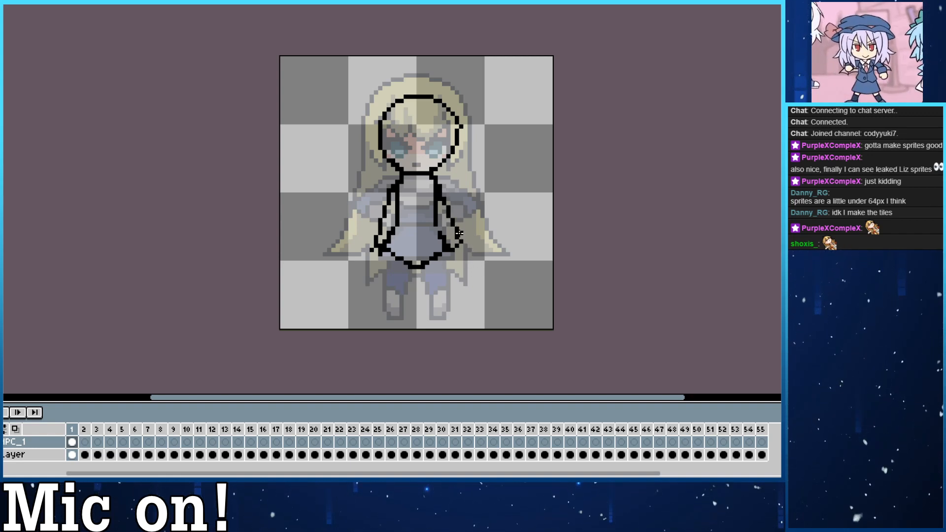
drag(448, 199, 464, 259)
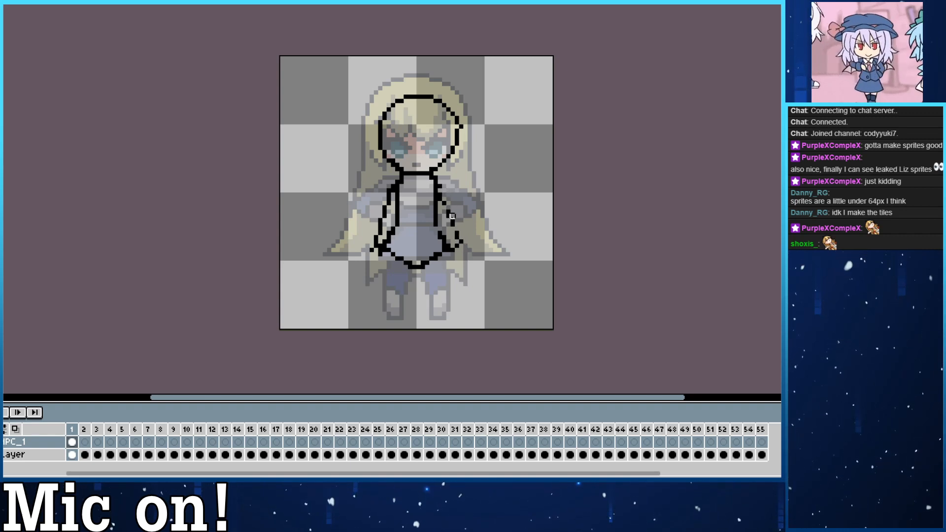
mouse_move(439, 187)
mouse_down()
mouse_move(466, 258)
mouse_move(437, 189)
mouse_up()
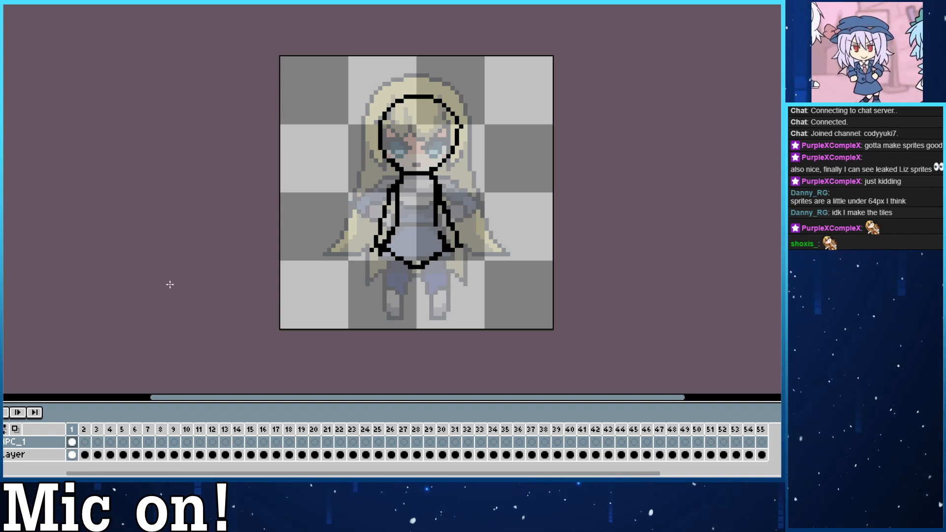
mouse_move(392, 224)
mouse_down()
mouse_move(382, 213)
mouse_move(357, 242)
mouse_up()
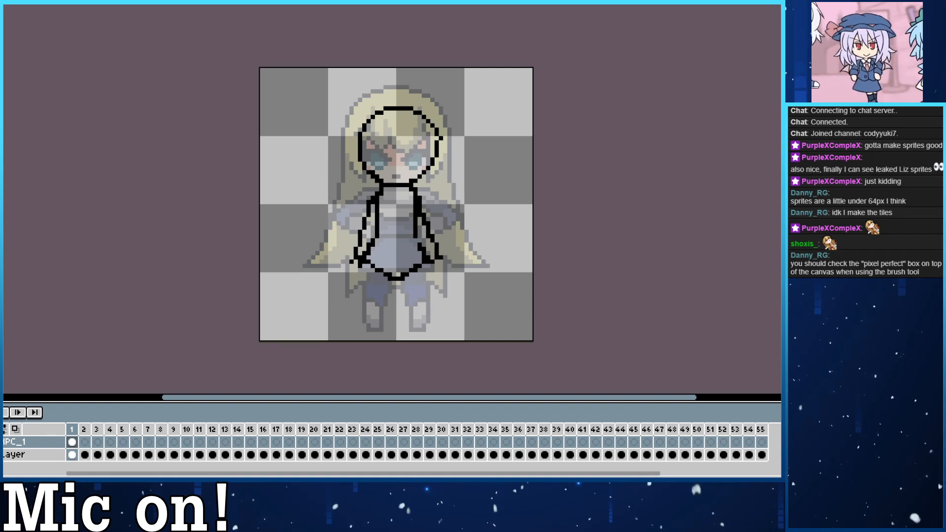
mouse_move(354, 117)
mouse_down()
mouse_move(301, 147)
mouse_move(345, 187)
mouse_up()
key(ctrl+z)
drag(295, 94, 305, 212)
key(ctrl+z)
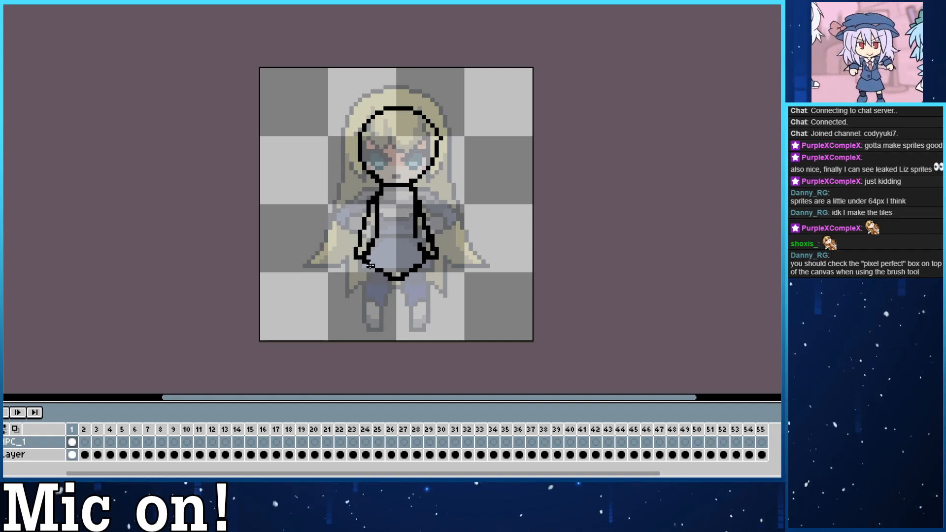
Try several versions of the left leg's outer line running down from the hip, undoing each one.
drag(370, 267, 365, 331)
key(ctrl+z)
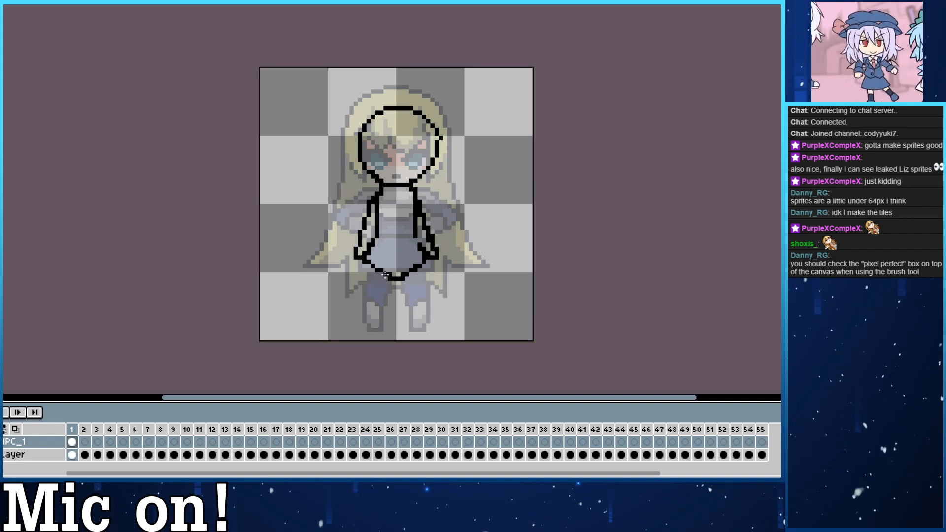
drag(386, 273, 385, 315)
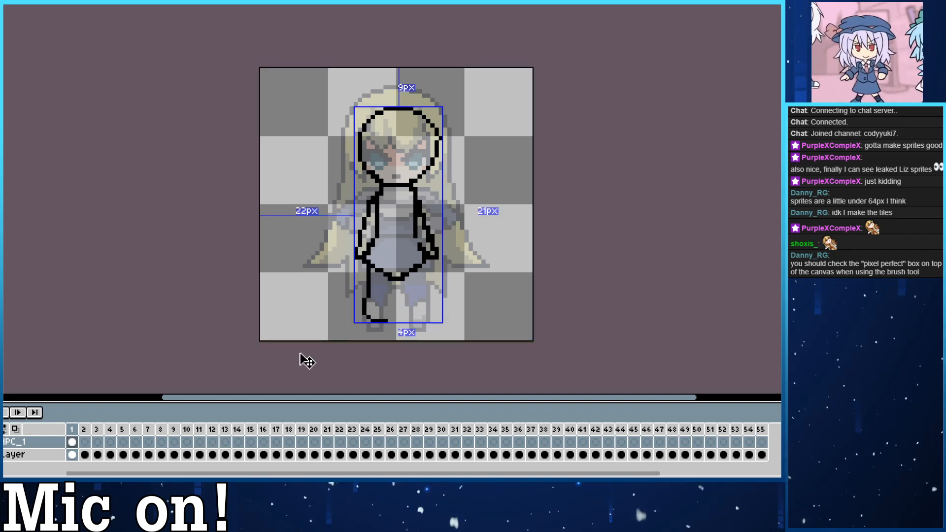
key(ctrl+z)
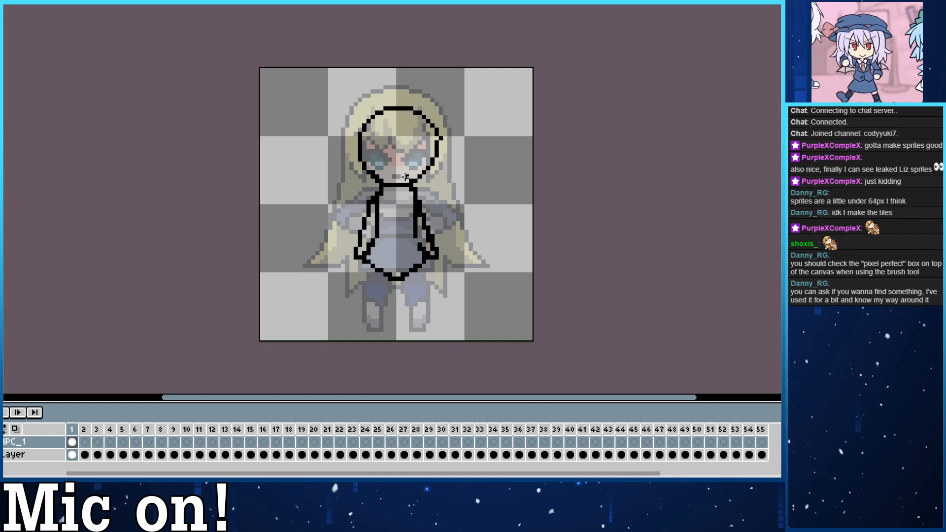
drag(367, 273, 368, 325)
key(ctrl+z)
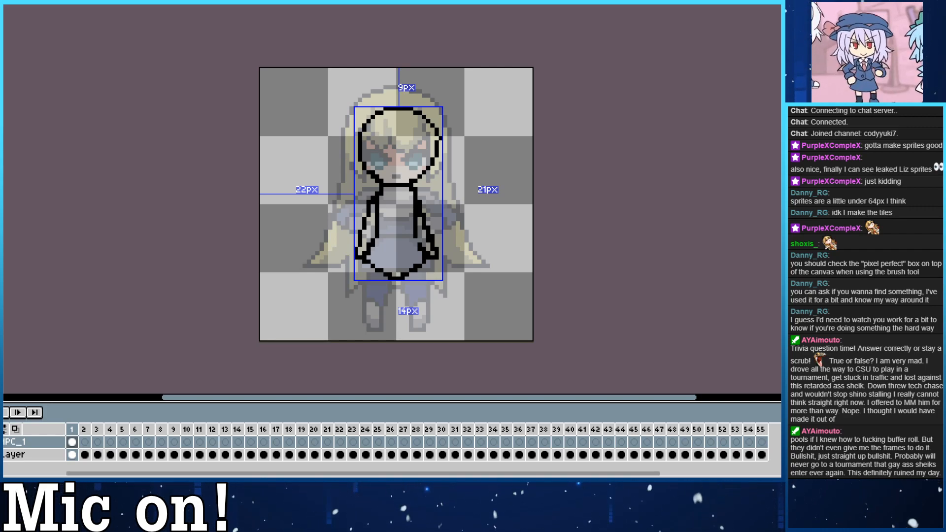
drag(368, 263, 366, 317)
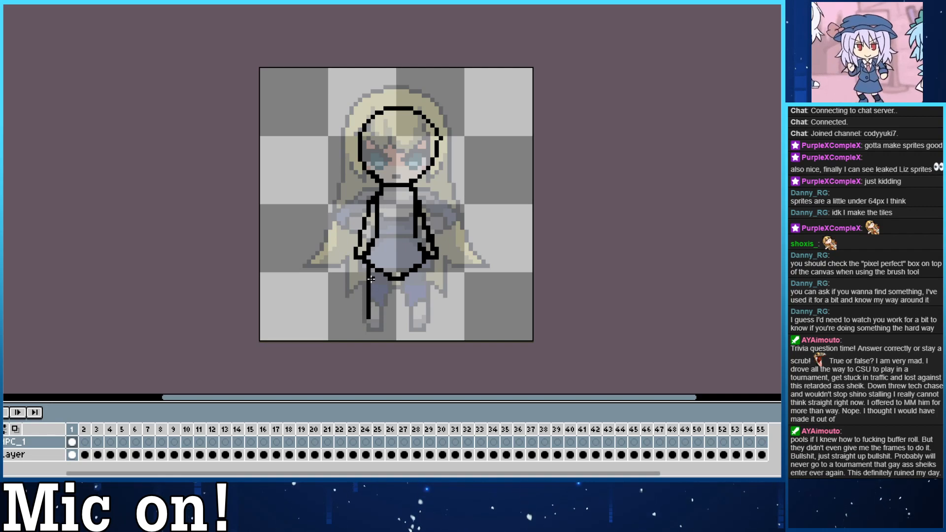
key(ctrl+z)
Draw both legs down from the hips to the reference's feet, with a flat foot pointing outward on each.
mouse_move(369, 263)
mouse_down()
mouse_move(373, 313)
mouse_move(372, 304)
mouse_move(360, 329)
mouse_move(389, 328)
mouse_move(393, 280)
mouse_move(400, 317)
mouse_move(420, 334)
mouse_up()
drag(422, 268, 423, 306)
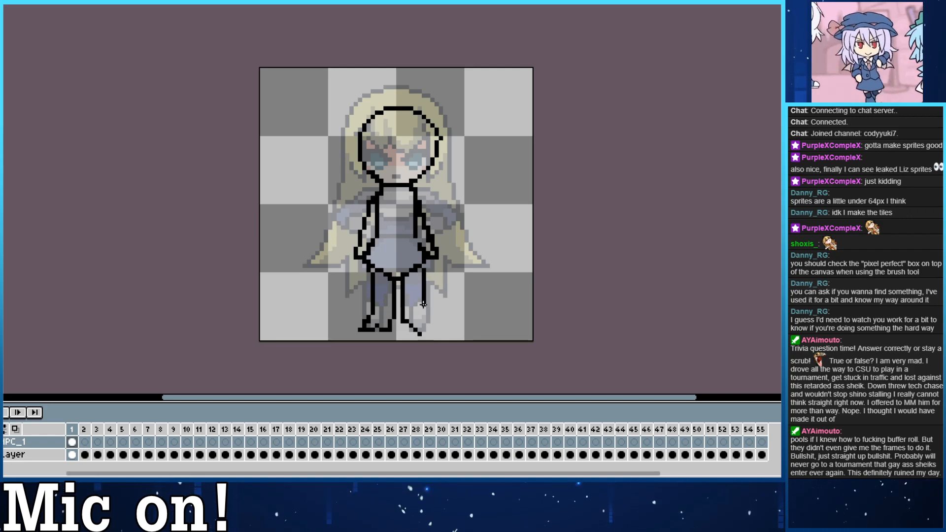
key(ctrl+z)
mouse_move(419, 267)
mouse_down()
mouse_move(430, 328)
mouse_move(419, 331)
mouse_move(411, 317)
mouse_move(424, 334)
mouse_move(404, 325)
mouse_move(424, 330)
mouse_up()
Erase the stray pixel beneath the right foot and close the gap in the left foot's sole.
key(e)
key(b)
key(e)
click(420, 334)
key(b)
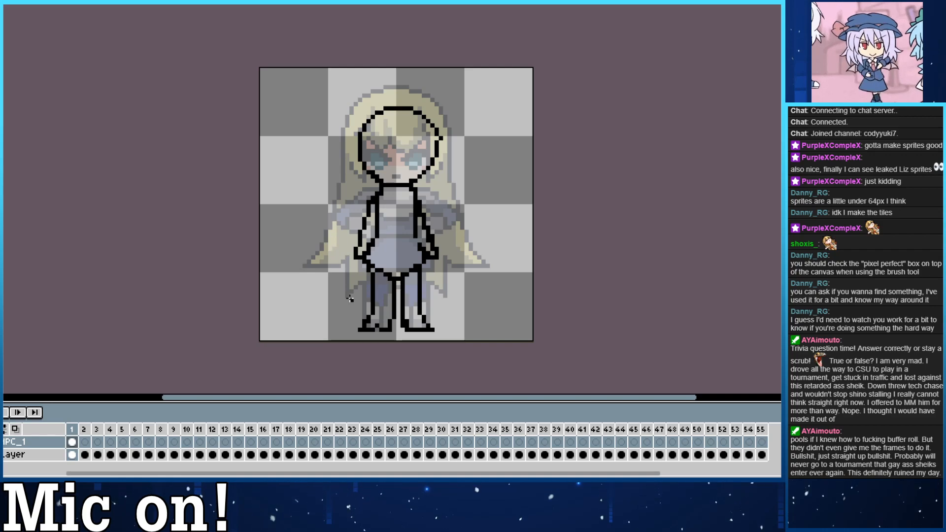
drag(377, 329, 373, 325)
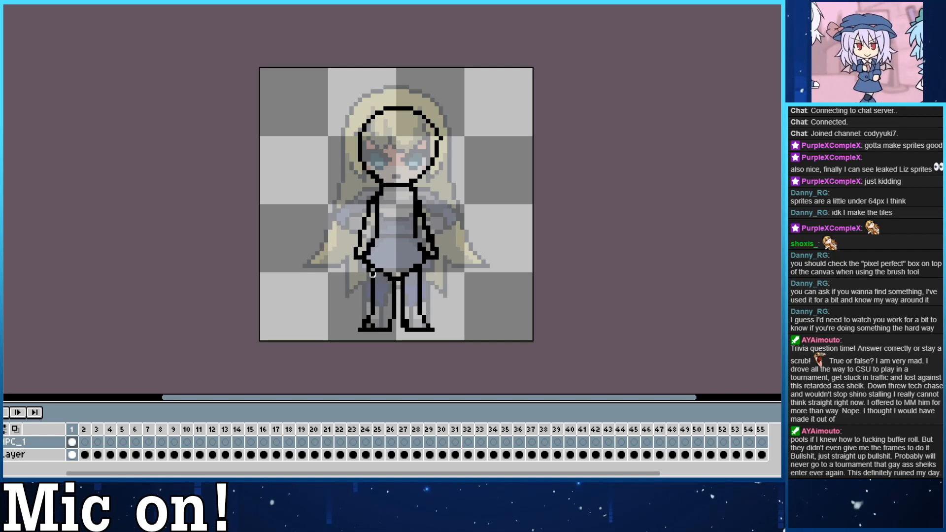
Redraw the outer leg lines further inward to narrow both legs, extending the right foot slightly outward.
drag(373, 274, 378, 319)
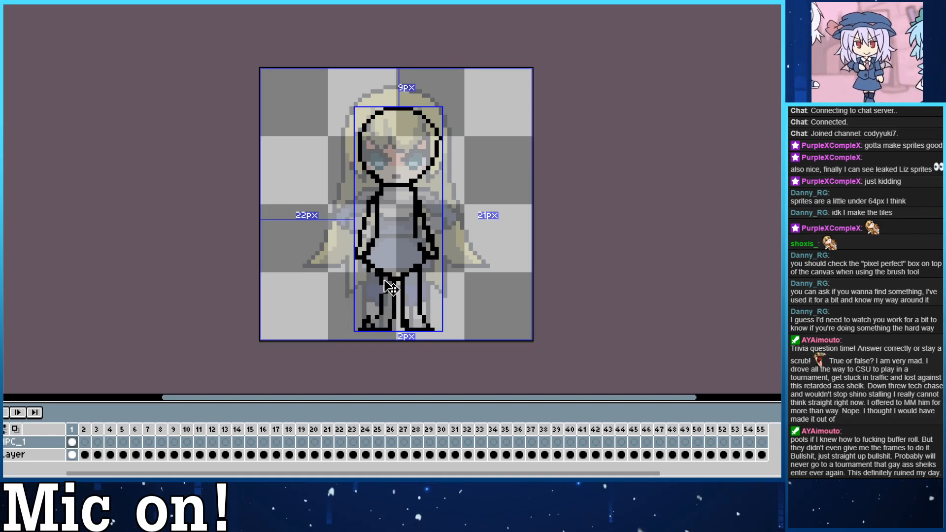
key(ctrl+z)
mouse_move(380, 274)
mouse_down()
mouse_move(378, 318)
mouse_move(375, 271)
mouse_move(368, 321)
mouse_move(422, 285)
mouse_move(420, 274)
mouse_move(420, 310)
mouse_up()
key(ctrl+z)
click(374, 316)
mouse_move(415, 272)
mouse_down()
mouse_move(417, 313)
mouse_move(417, 302)
mouse_move(436, 330)
mouse_up()
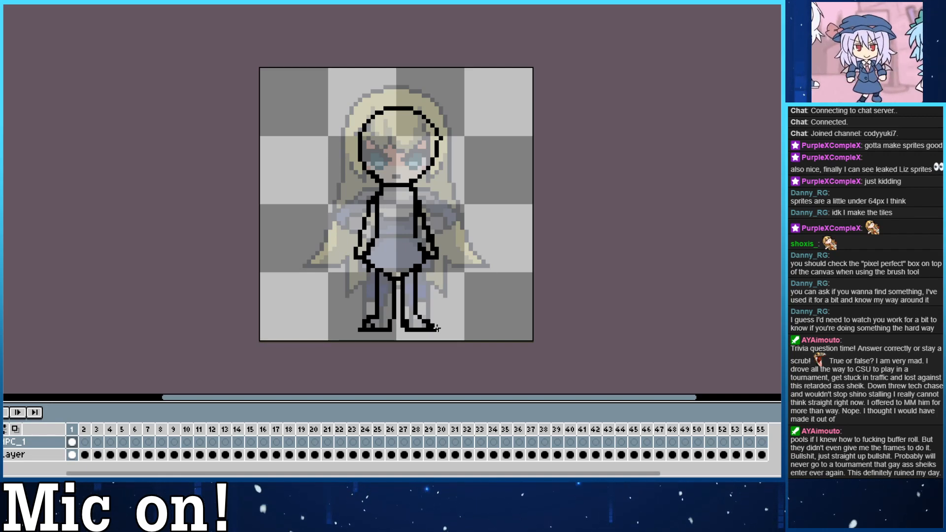
Reshape the left foot with a sloping instep down to the toe and erase the extra pixel at its tip.
click(369, 326)
drag(374, 318, 364, 329)
drag(365, 325, 357, 330)
click(374, 314)
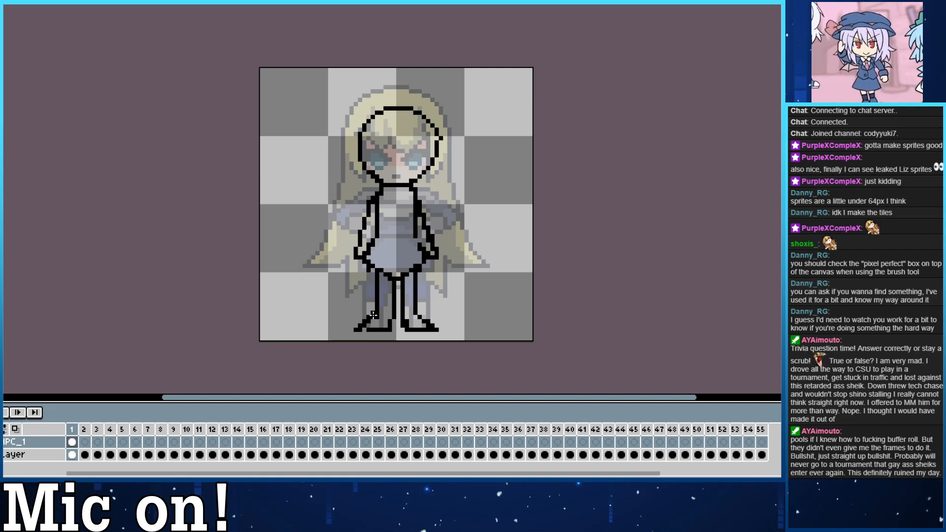
click(364, 330)
click(361, 326)
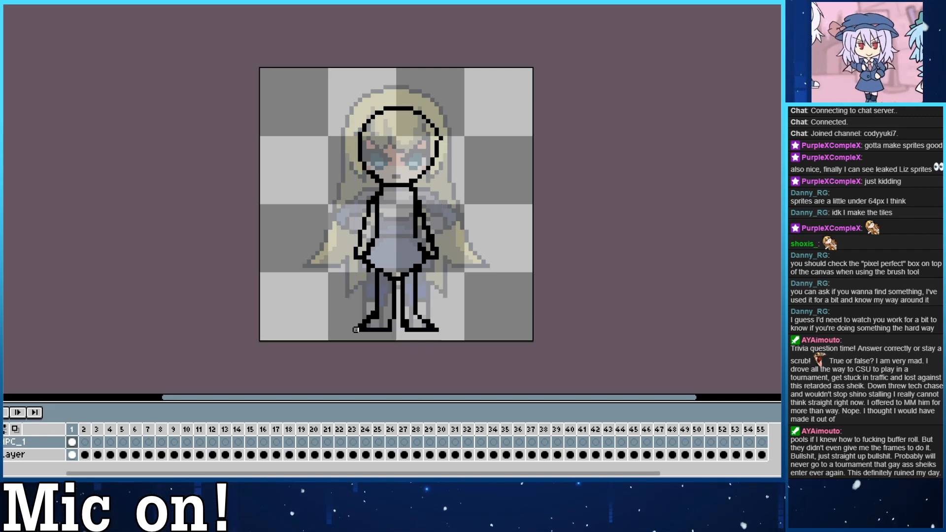
right_click(356, 330)
Erase the left leg's outer line and the lower V of the hips.
right_click(377, 317)
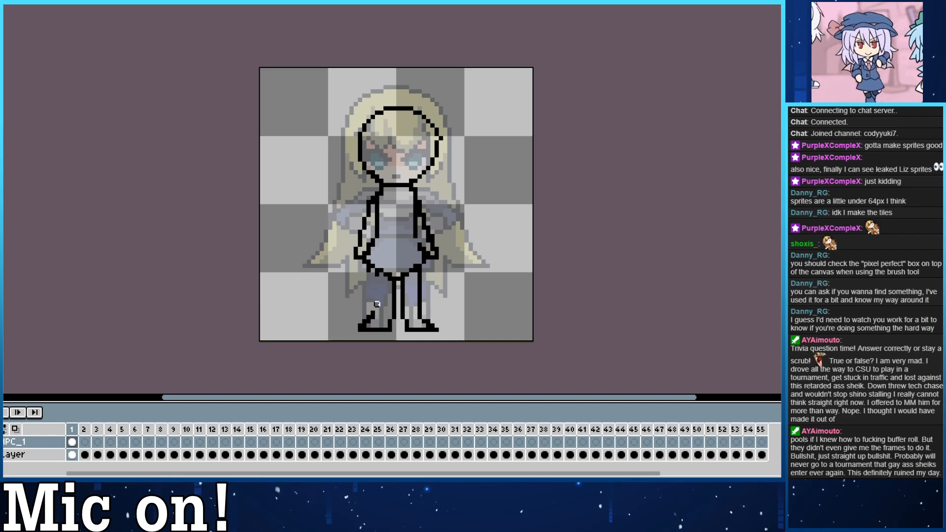
mouse_move(374, 314)
mouse_down()
mouse_move(373, 270)
mouse_move(412, 270)
mouse_up()
key(ctrl+z)
key(e)
key(b)
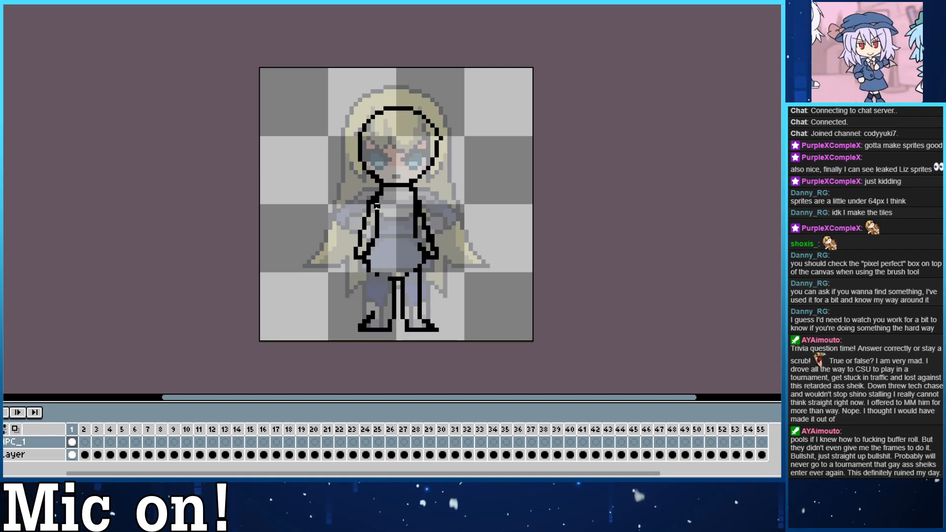
Draw a waistline across the bottom of the torso and close the hips with a rounded lower edge.
drag(378, 236, 413, 236)
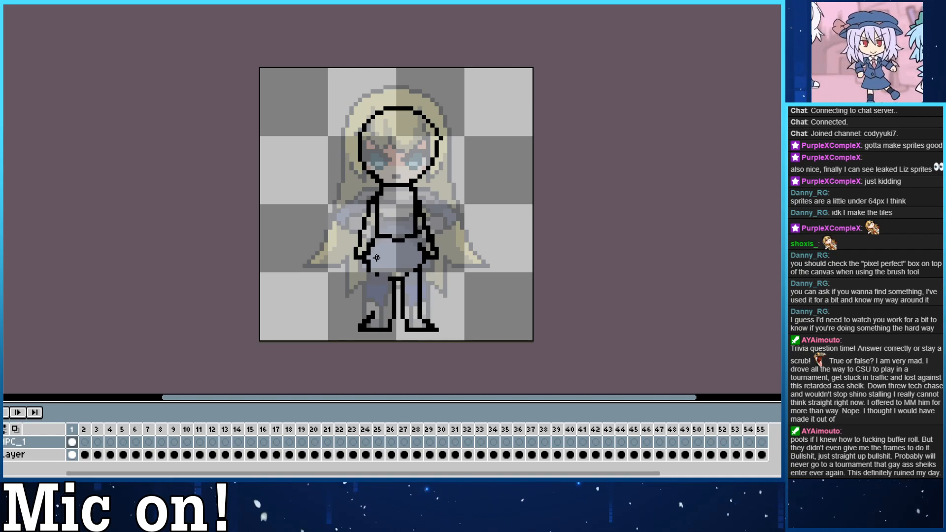
key(ctrl+z)
mouse_move(378, 233)
mouse_down()
mouse_move(419, 234)
mouse_move(378, 240)
mouse_up()
key(ctrl+z)
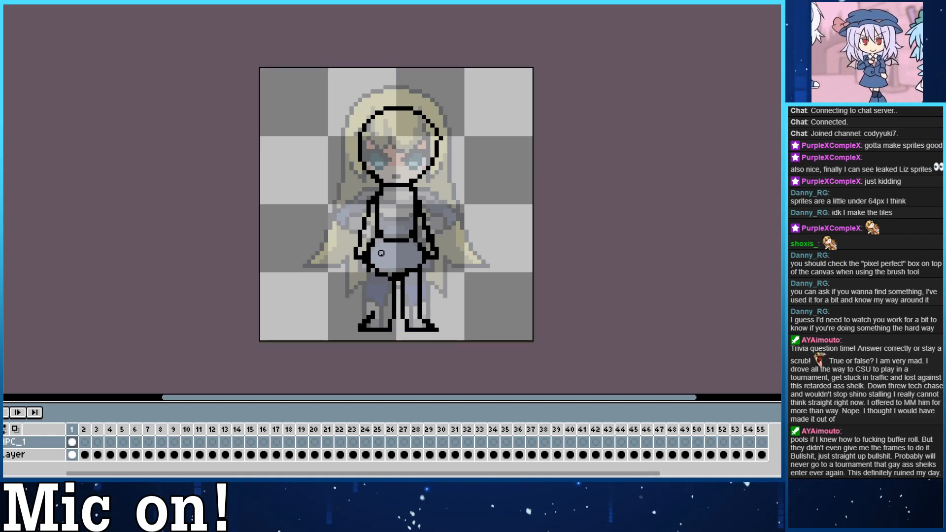
mouse_move(372, 274)
mouse_down()
mouse_move(374, 311)
mouse_move(393, 329)
mouse_move(389, 281)
mouse_up()
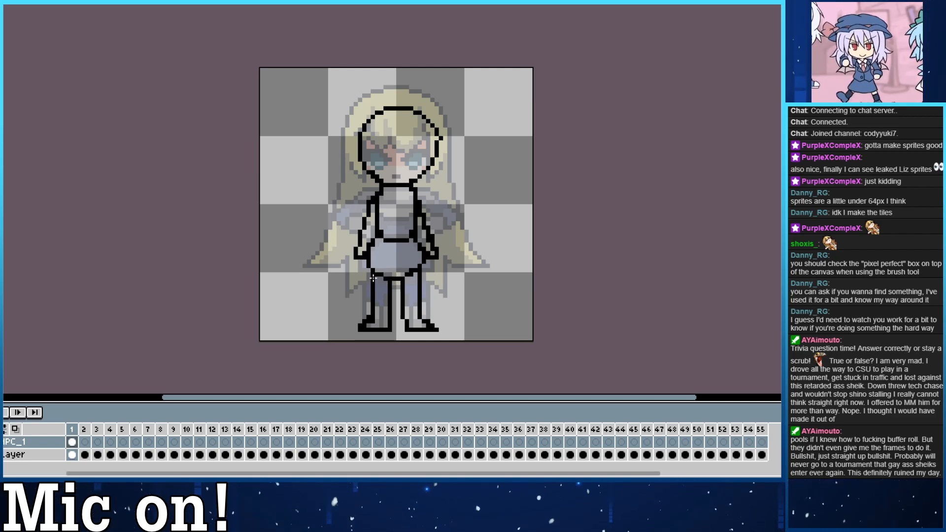
Redraw the left leg's outer line straight down from the hip to the ankle, undoing the trial strokes.
drag(423, 279, 419, 308)
drag(373, 279, 376, 311)
key(ctrl+z)
key(ctrl+z)
drag(373, 278, 373, 311)
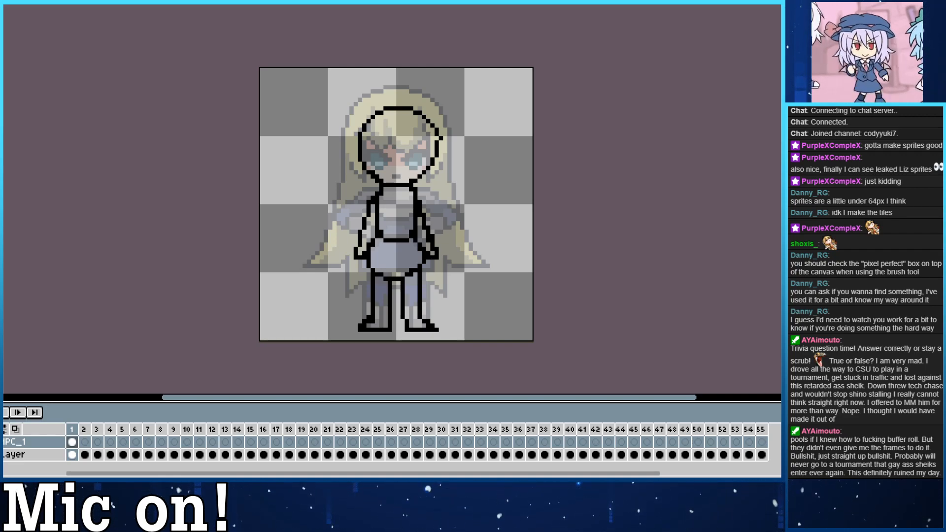
Erase the flat feet and redraw them as rounded feet angled outward, joined to the ankles of both legs.
mouse_move(443, 327)
mouse_down()
mouse_move(410, 325)
mouse_move(411, 334)
mouse_move(424, 322)
mouse_move(407, 329)
mouse_move(407, 312)
mouse_move(432, 321)
mouse_move(417, 331)
mouse_move(433, 328)
mouse_move(408, 322)
mouse_move(423, 316)
mouse_move(360, 329)
mouse_move(377, 317)
mouse_move(395, 329)
mouse_move(372, 313)
mouse_move(360, 333)
mouse_move(391, 321)
mouse_move(365, 330)
mouse_up()
key(b)
key(ctrl+z)
key(e)
key(b)
key(e)
key(b)
key(ctrl+z)
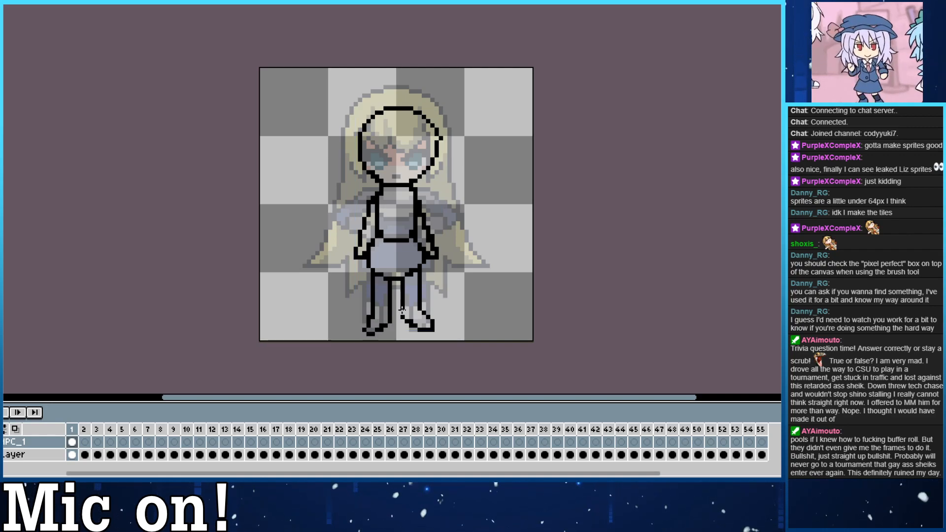
drag(403, 306, 403, 317)
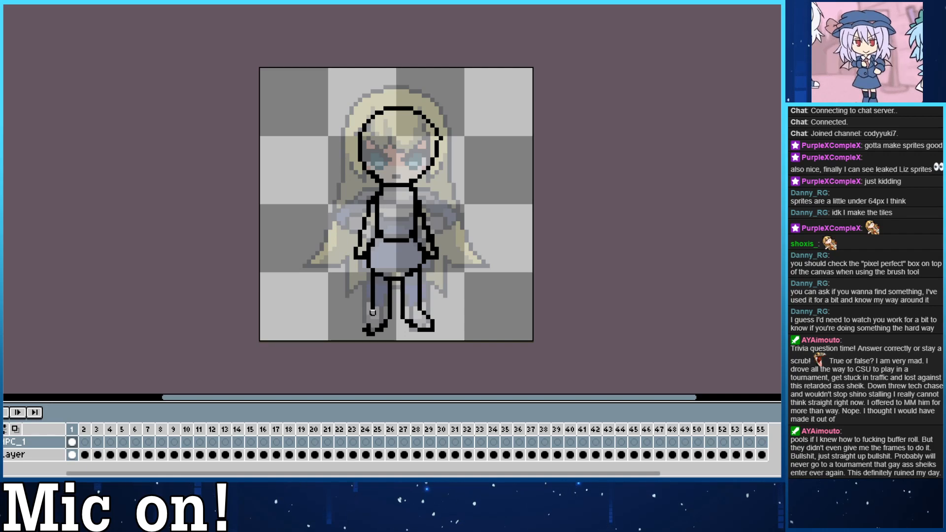
drag(373, 310, 366, 328)
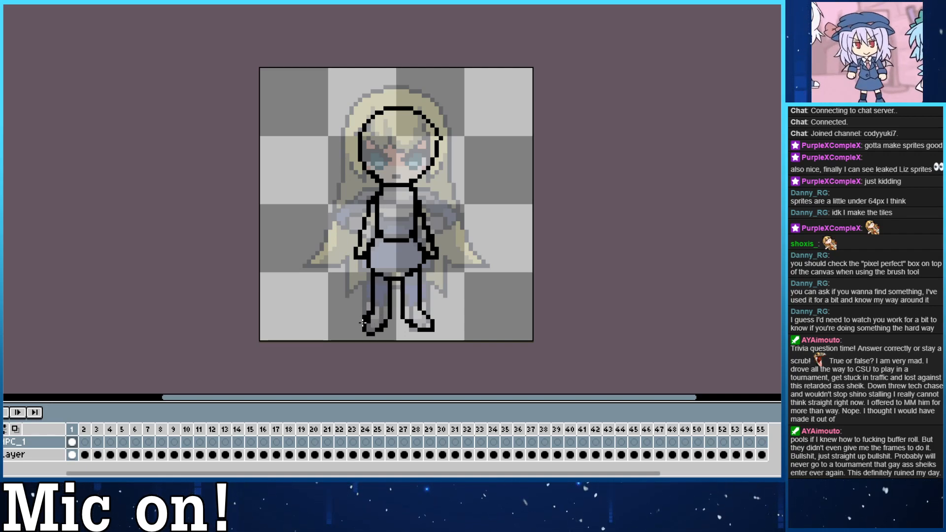
mouse_move(363, 323)
mouse_down()
mouse_move(363, 334)
mouse_move(369, 320)
mouse_up()
Erase the left foot and replace it with a horizontally flipped copy of the right foot.
key(e)
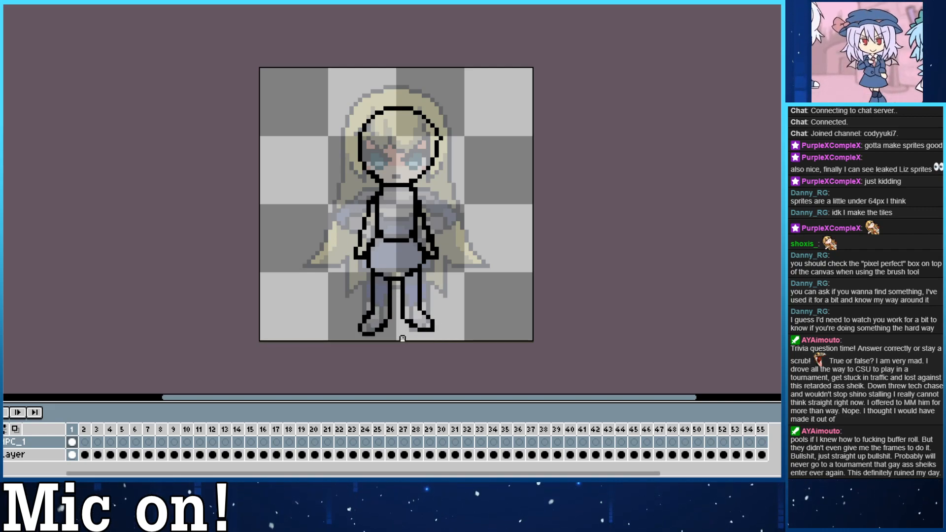
key(e)
mouse_move(376, 328)
mouse_down()
mouse_move(368, 324)
mouse_move(383, 324)
mouse_up()
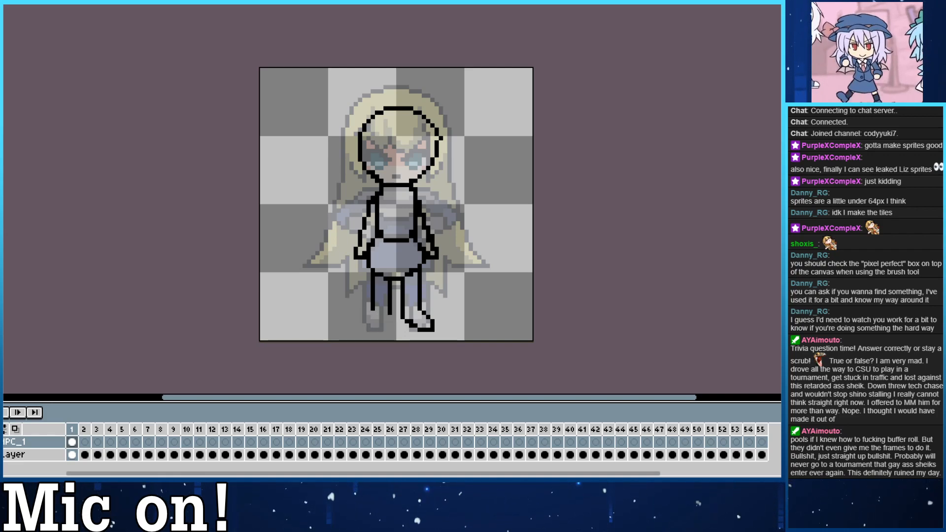
key(m)
drag(459, 344, 398, 304)
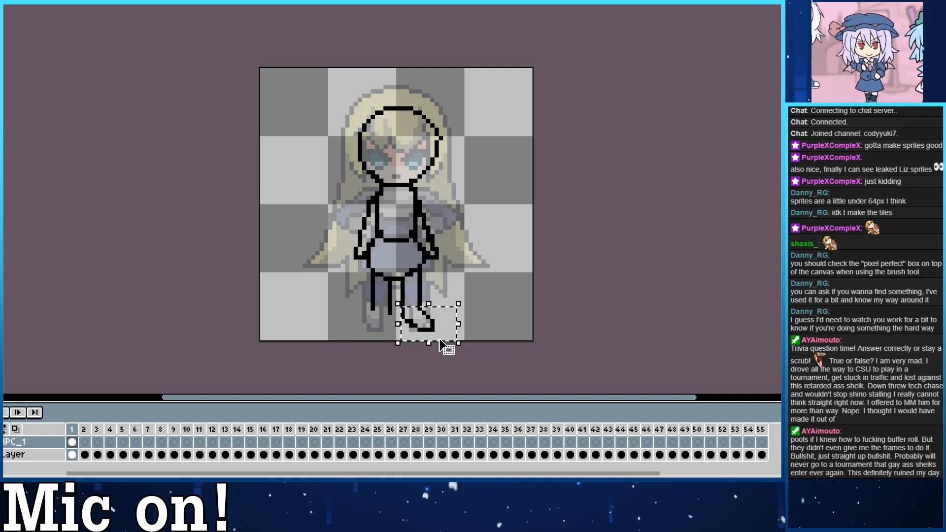
drag(446, 339, 388, 332)
click(4, 5)
click(49, 125)
click(467, 371)
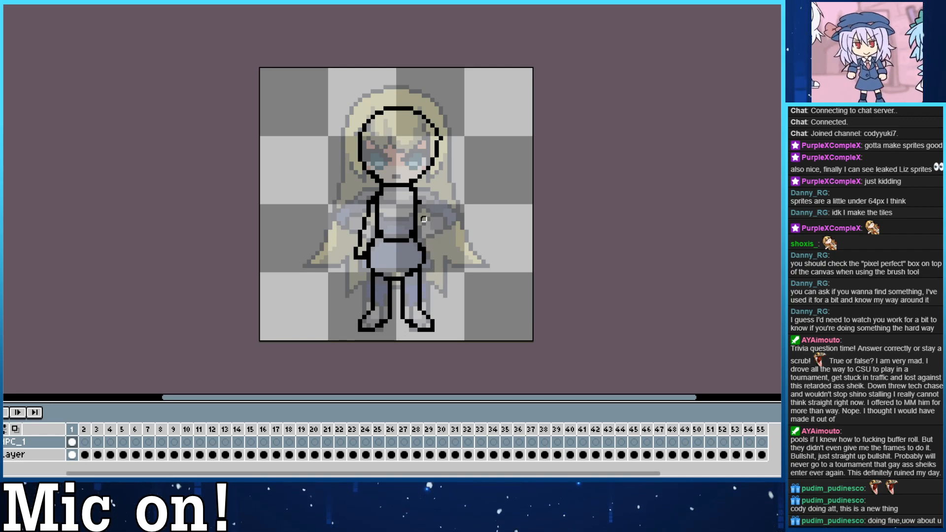
Redraw the right-side arm from the shoulder down to a hand beside the hip, undoing the trial versions.
drag(419, 198, 429, 241)
key(ctrl+z)
drag(419, 201, 433, 256)
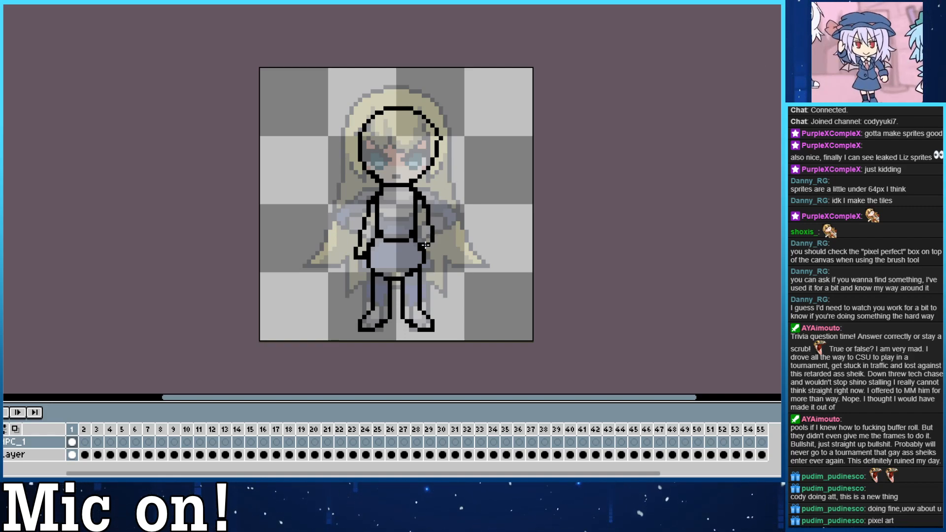
key(ctrl)
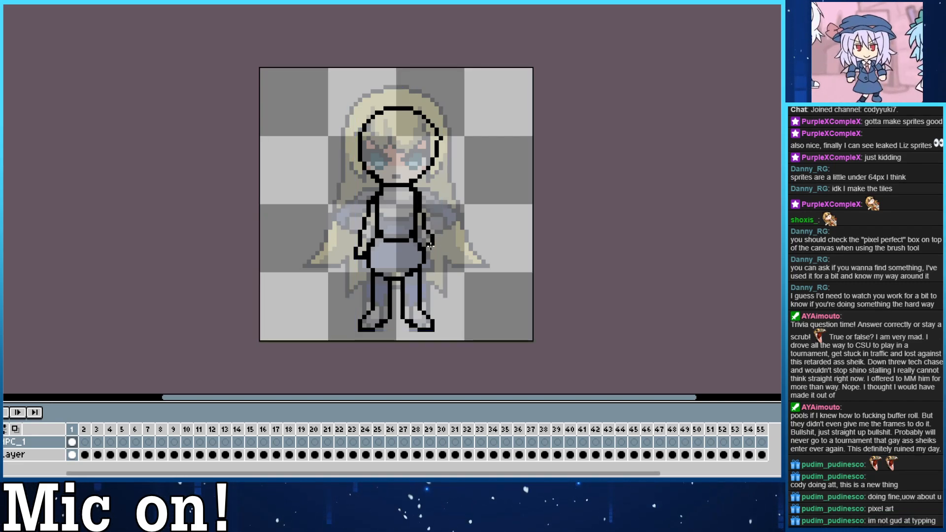
drag(416, 192, 430, 243)
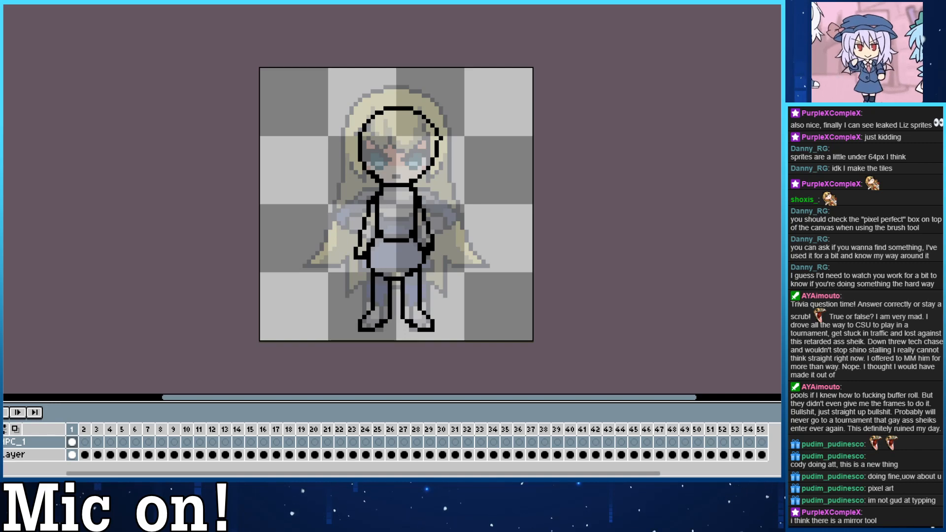
Show the symmetry options and turn on mirrored drawing about the vertical centre line of the canvas.
click(4, 4)
mouse_move(4, 4)
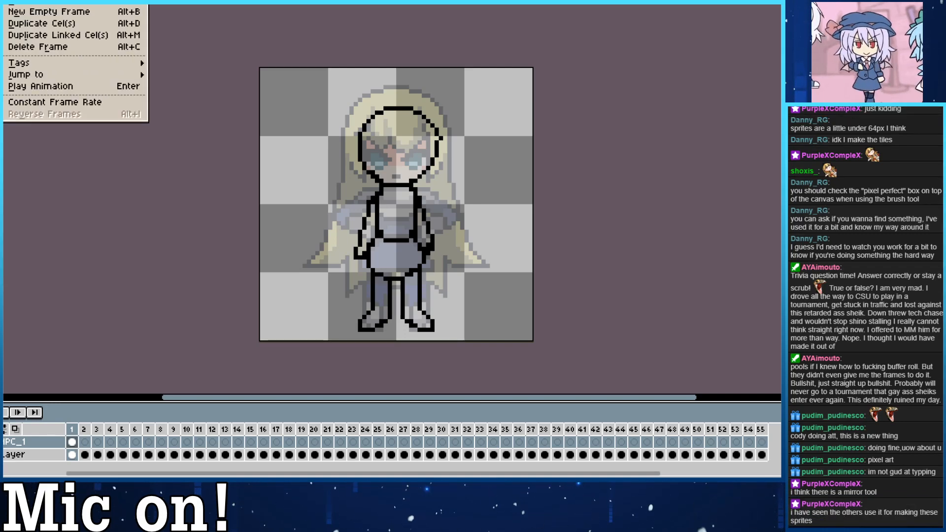
mouse_move(47, 4)
mouse_move(79, 4)
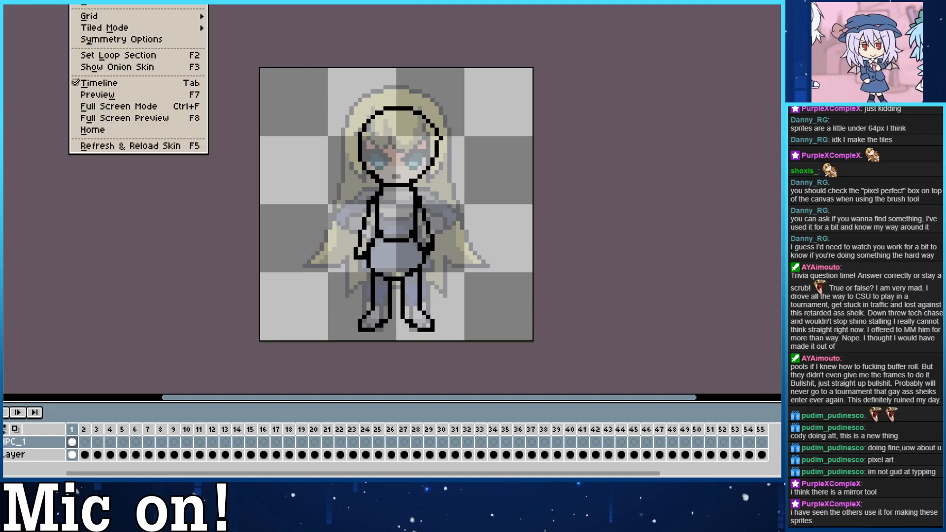
key(Escape)
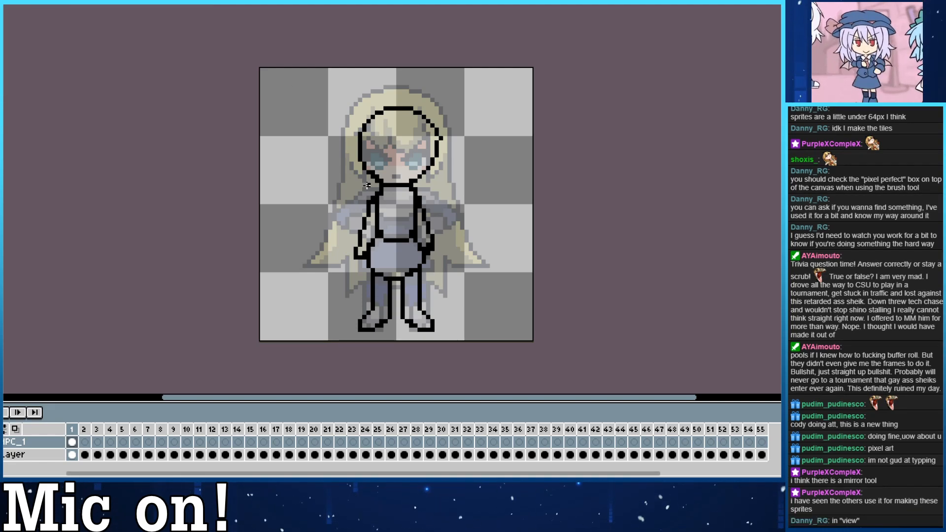
click(79, 4)
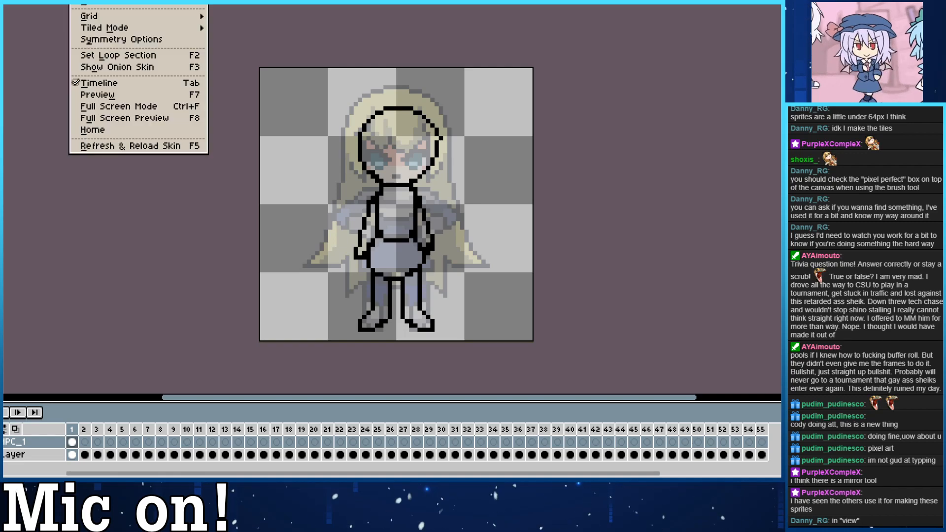
click(155, 43)
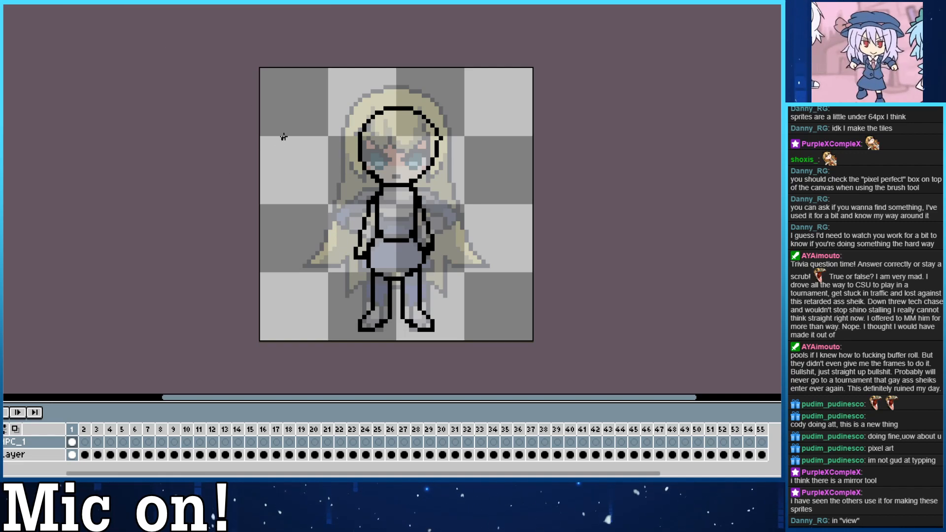
click(79, 4)
click(79, 4)
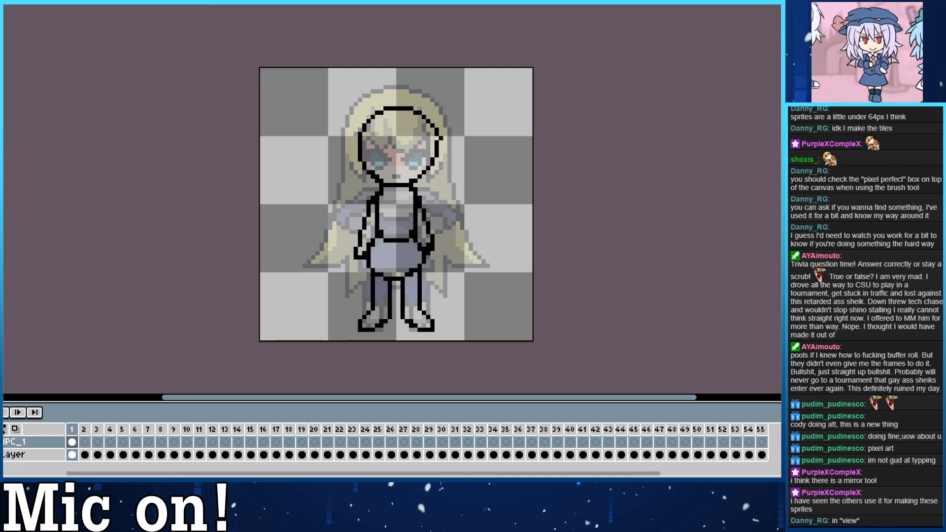
click(147, 4)
Try mirrored wing-like strokes on both sides of the body and undo them.
mouse_move(467, 144)
mouse_down()
mouse_move(471, 192)
mouse_move(443, 235)
mouse_up()
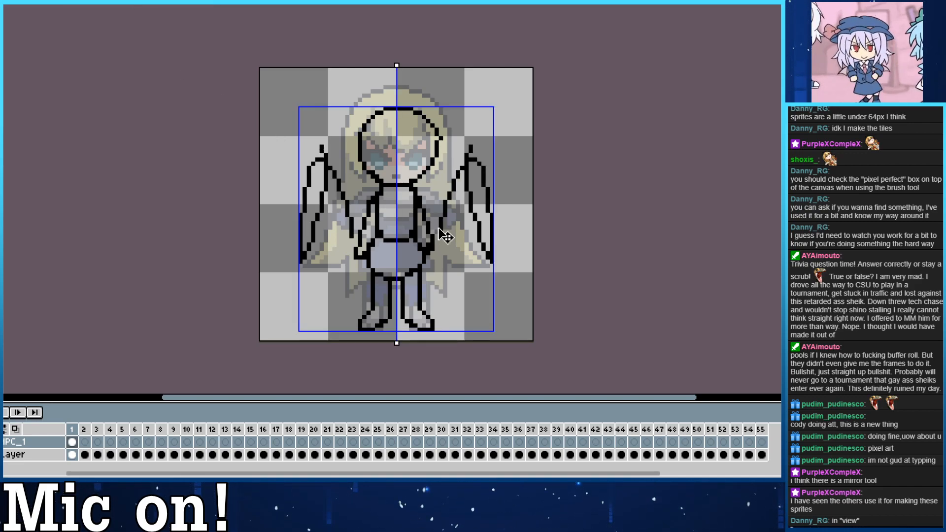
key(ctrl+z)
key(ctrl+z)
key(ctrl+z)
key(ctrl+z)
key(ctrl+z)
key(ctrl+z)
key(ctrl+z)
key(ctrl+z)
key(ctrl+z)
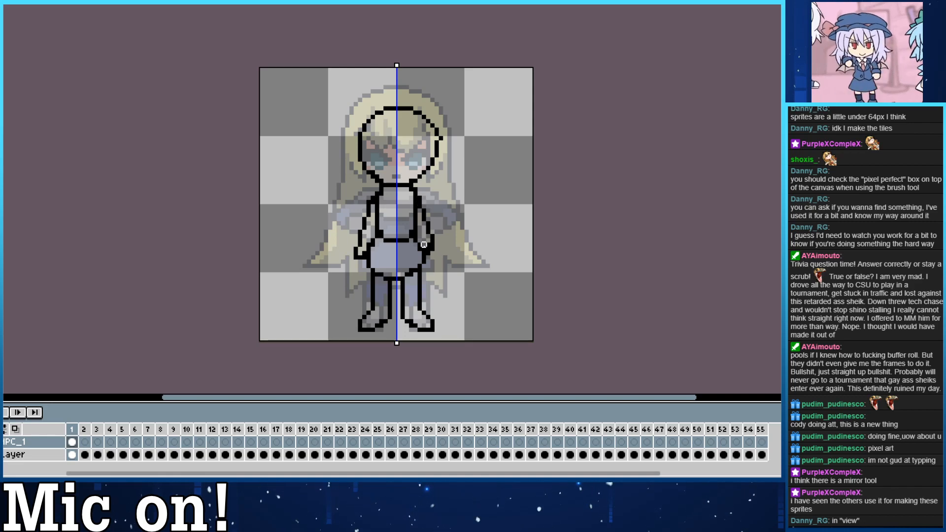
key(ctrl+z)
key(ctrl+z)
key(ctrl+z)
key(ctrl+y)
key(ctrl+y)
key(ctrl+y)
key(ctrl+y)
key(ctrl+y)
key(ctrl+y)
key(ctrl+y)
key(ctrl+y)
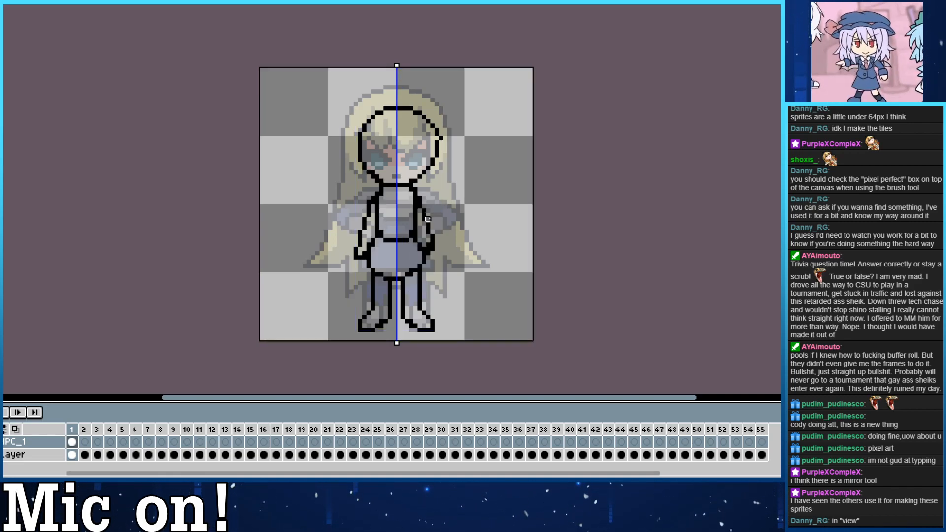
mouse_move(430, 186)
mouse_down()
mouse_move(459, 241)
mouse_move(444, 186)
mouse_up()
key(ctrl+z)
key(ctrl+z)
key(ctrl+z)
key(ctrl+z)
key(ctrl+z)
key(ctrl+z)
key(ctrl+z)
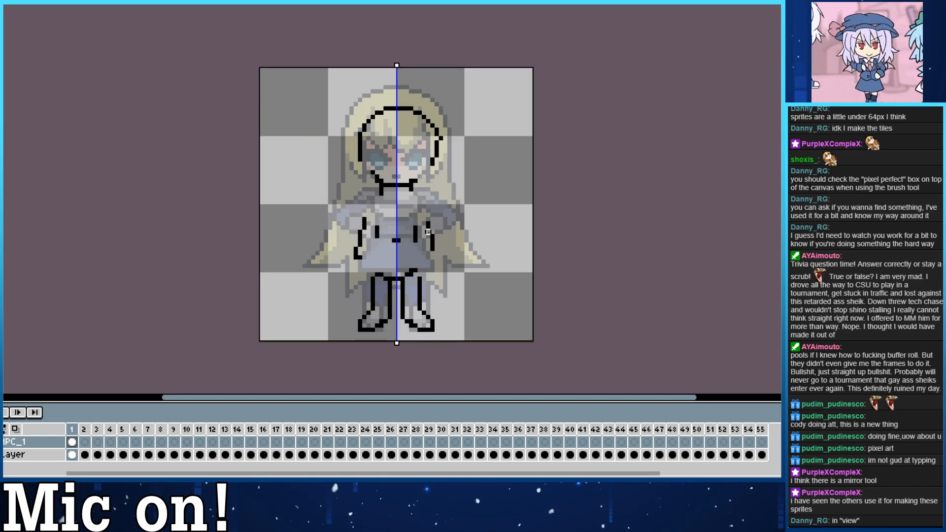
key(ctrl+y)
key(ctrl+y)
key(ctrl+y)
key(ctrl+y)
key(ctrl+y)
key(ctrl+y)
Erase both arms along the sides of the torso, including the hands beside the hips.
key(e)
mouse_move(419, 211)
mouse_down()
mouse_move(432, 258)
mouse_move(420, 202)
mouse_move(420, 219)
mouse_move(329, 265)
mouse_move(343, 245)
mouse_move(352, 257)
mouse_move(417, 194)
mouse_move(427, 245)
mouse_up()
click(352, 256)
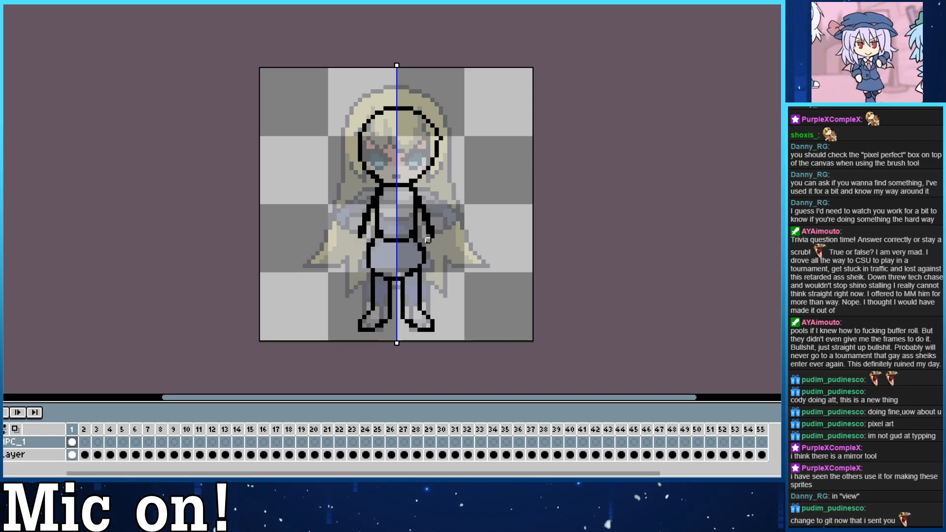
drag(428, 240, 420, 195)
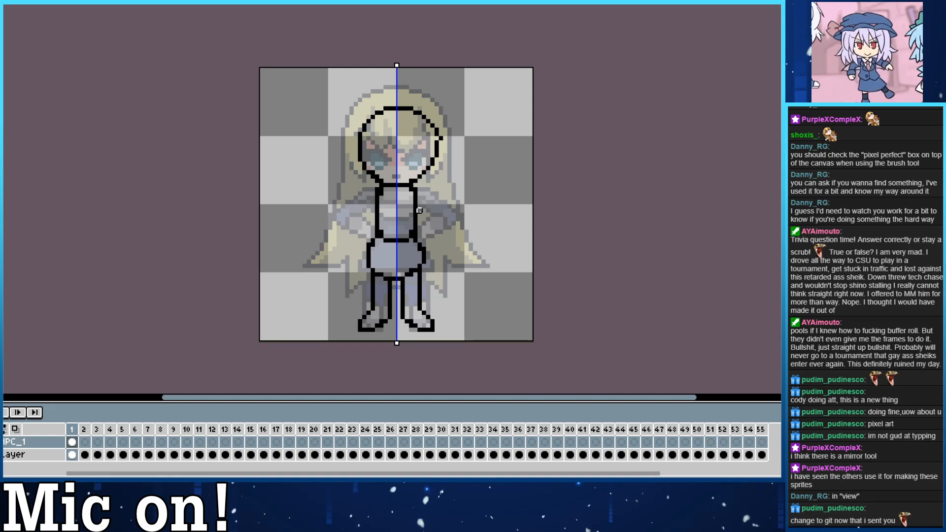
Widen the hip outline and draw a short pleated skirt below the waist with mirrored strokes, undoing the trial pleats.
mouse_move(419, 245)
mouse_down()
mouse_move(426, 266)
mouse_move(403, 277)
mouse_up()
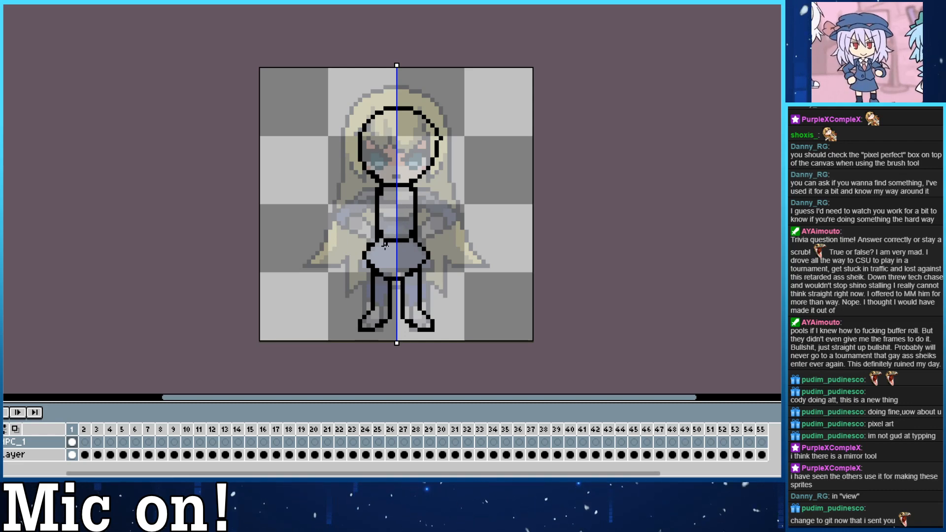
mouse_move(384, 244)
mouse_down()
mouse_move(375, 269)
mouse_move(389, 274)
mouse_up()
key(ctrl+z)
key(ctrl+z)
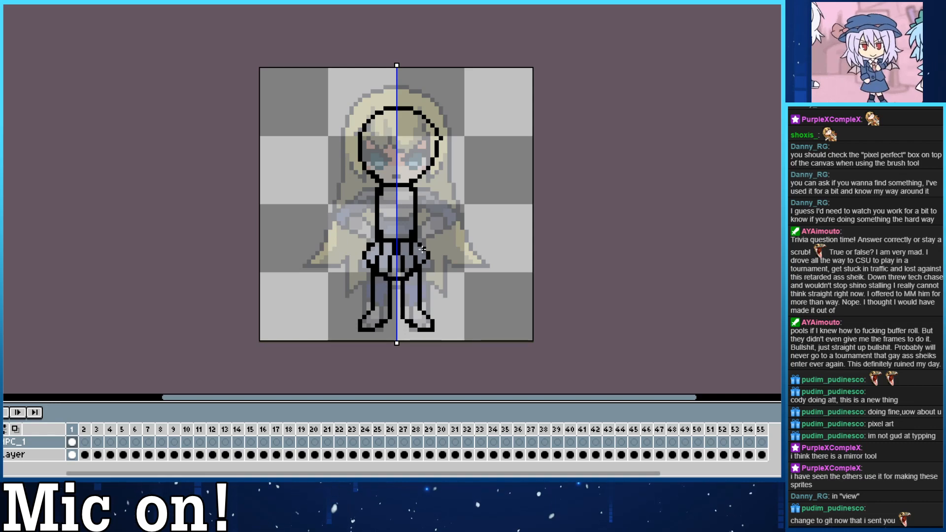
mouse_move(427, 245)
mouse_down()
mouse_move(393, 241)
mouse_move(414, 235)
mouse_move(424, 271)
mouse_up()
key(ctrl+z)
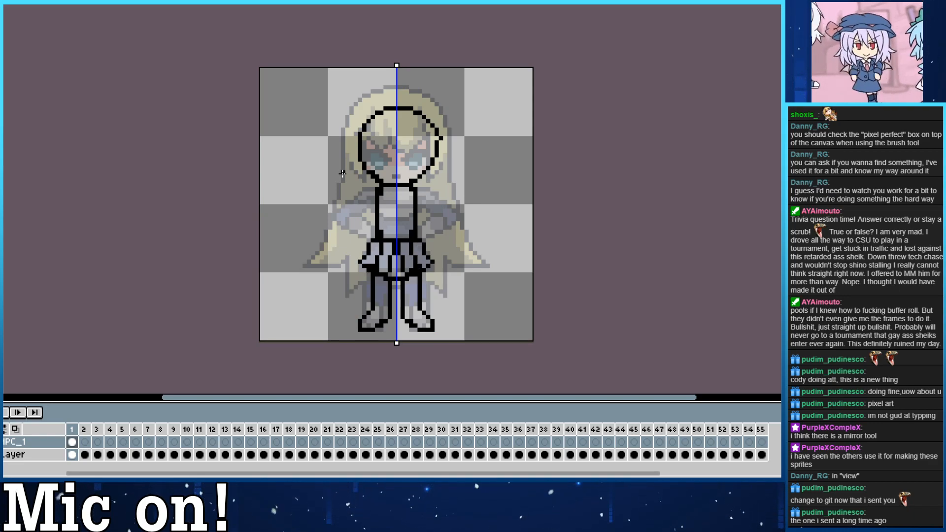
Draw mirrored arms from the shoulders down toward the skirt, undoing the trial versions.
drag(418, 193, 438, 224)
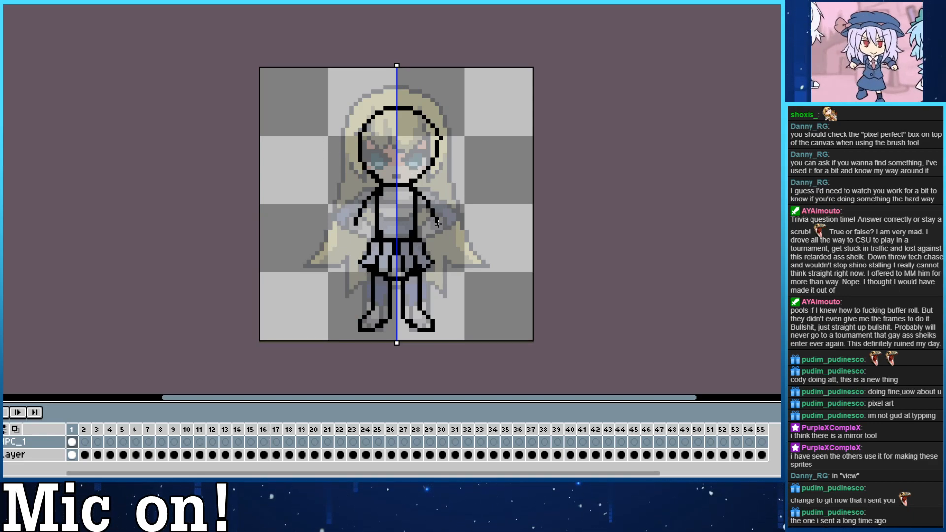
key(ctrl+z)
drag(415, 192, 436, 225)
key(ctrl+z)
mouse_move(418, 195)
mouse_down()
mouse_move(422, 240)
mouse_move(433, 236)
mouse_move(426, 247)
mouse_up()
key(ctrl+z)
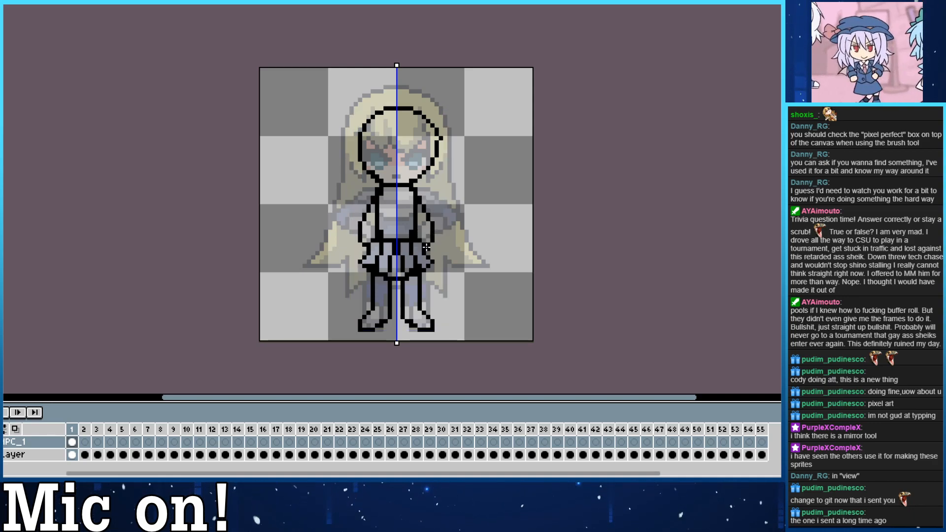
key(ctrl+z)
drag(419, 193, 432, 244)
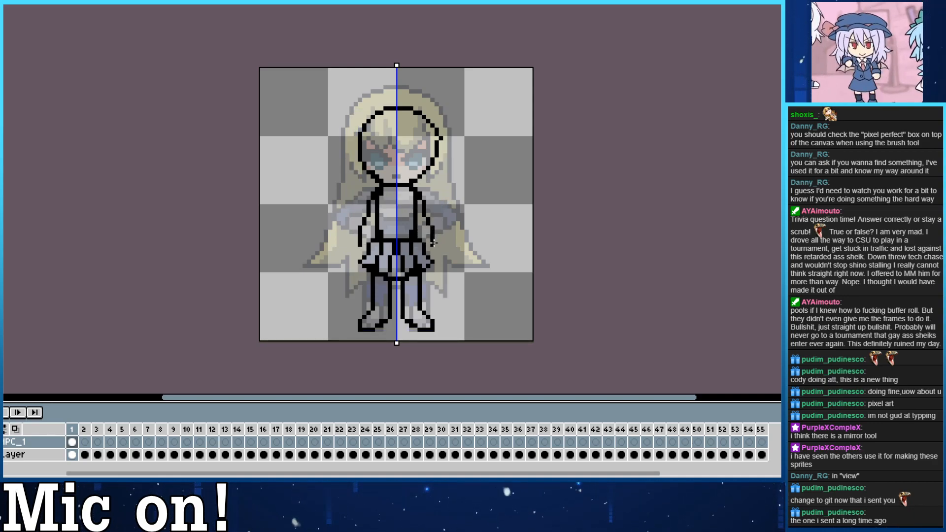
key(ctrl+z)
drag(420, 198, 433, 236)
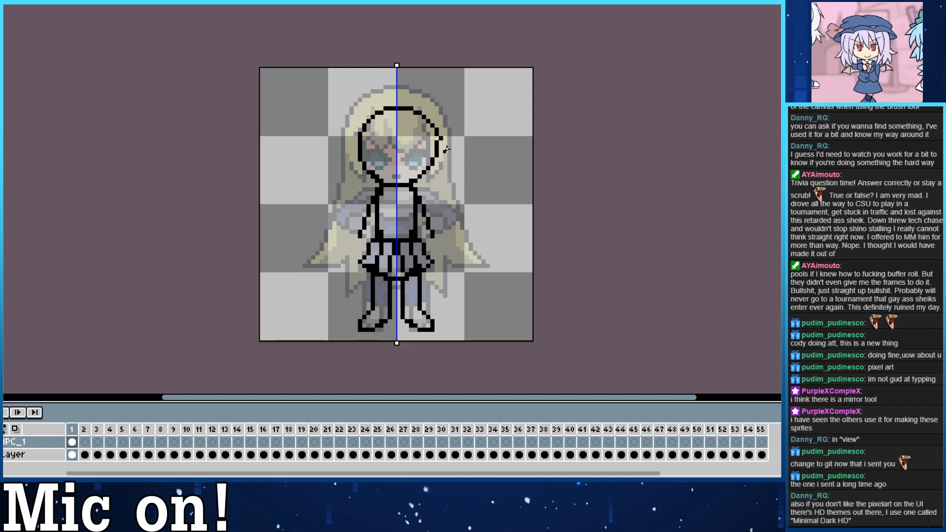
Reshape the neck and shoulders with sloping mirrored lines and finish the arms with hands over the sides of the skirt.
drag(466, 197, 455, 195)
drag(423, 238, 415, 239)
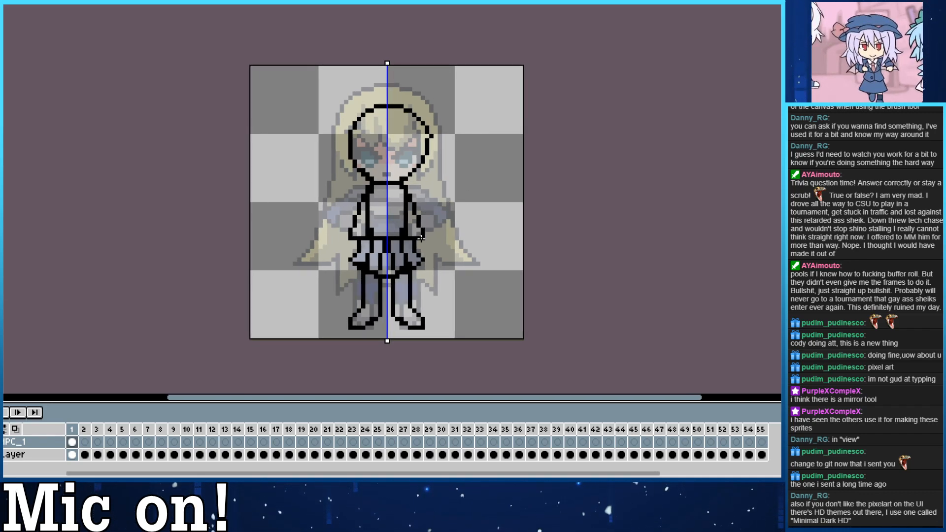
mouse_move(363, 196)
mouse_down()
mouse_move(372, 209)
mouse_move(413, 218)
mouse_move(413, 205)
mouse_move(429, 211)
mouse_up()
key(b)
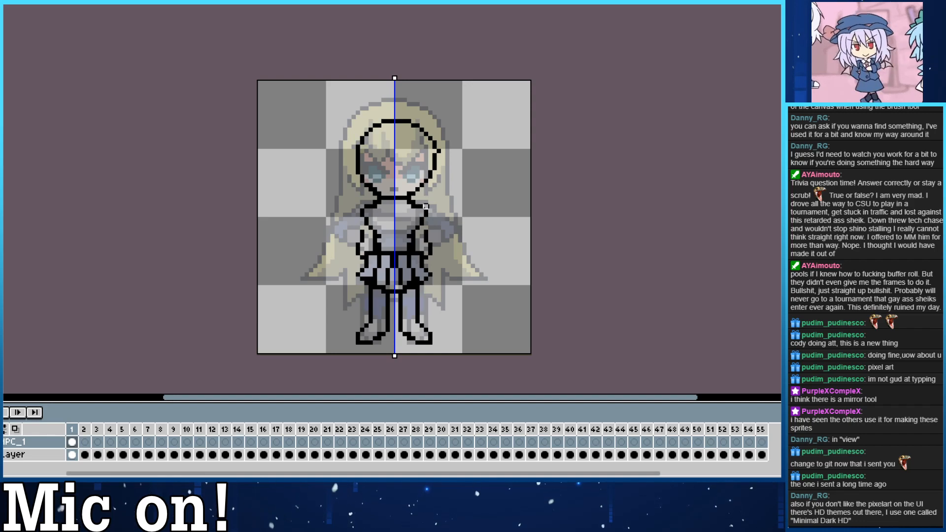
mouse_move(426, 207)
mouse_down()
mouse_move(388, 198)
mouse_move(370, 214)
mouse_move(378, 231)
mouse_move(365, 229)
mouse_move(357, 249)
mouse_move(363, 227)
mouse_move(349, 270)
mouse_move(370, 253)
mouse_move(362, 236)
mouse_move(353, 265)
mouse_move(366, 233)
mouse_move(353, 266)
mouse_up()
key(ctrl+z)
click(366, 230)
key(e)
key(b)
key(e)
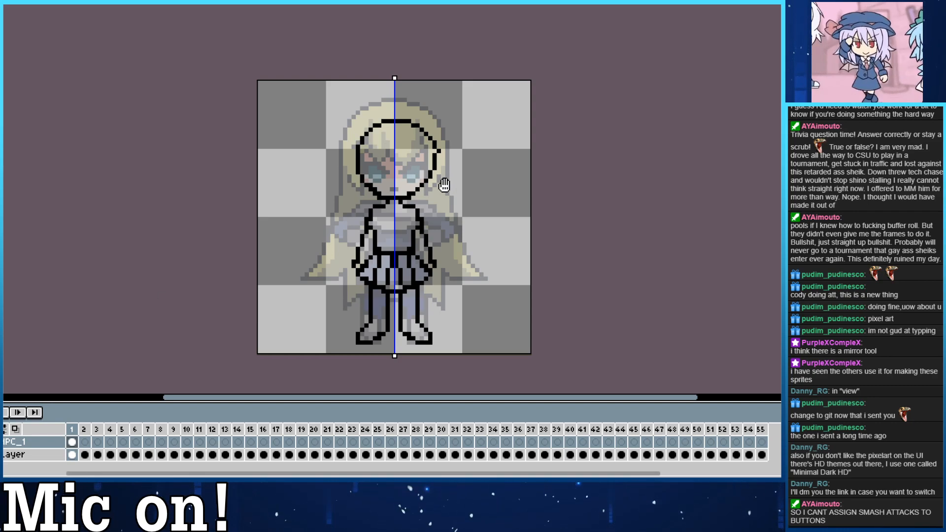
Draw a mirrored collar below the neck with a small dark tie at the centre of the chest.
drag(428, 173, 429, 176)
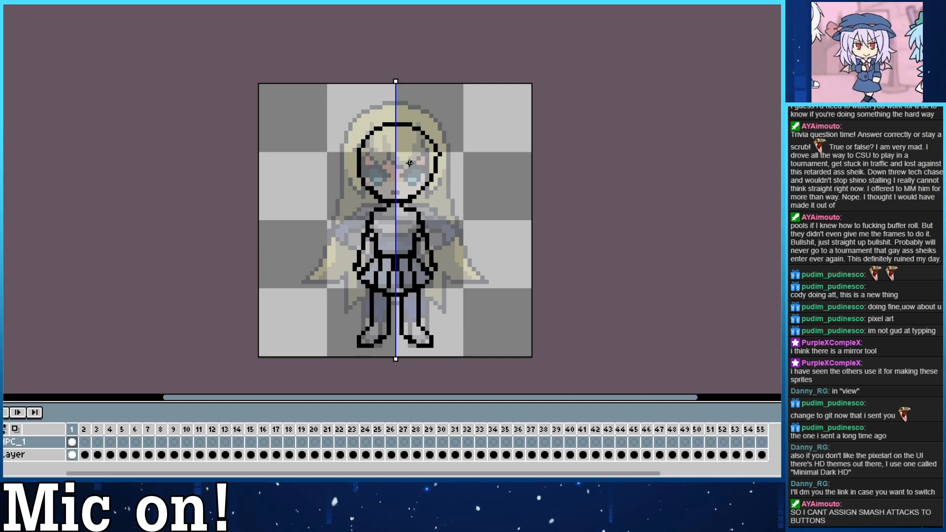
mouse_move(393, 215)
mouse_down()
mouse_move(381, 221)
mouse_move(393, 214)
mouse_move(384, 231)
mouse_move(392, 250)
mouse_move(357, 247)
mouse_move(350, 184)
mouse_up()
key(ctrl+z)
click(384, 213)
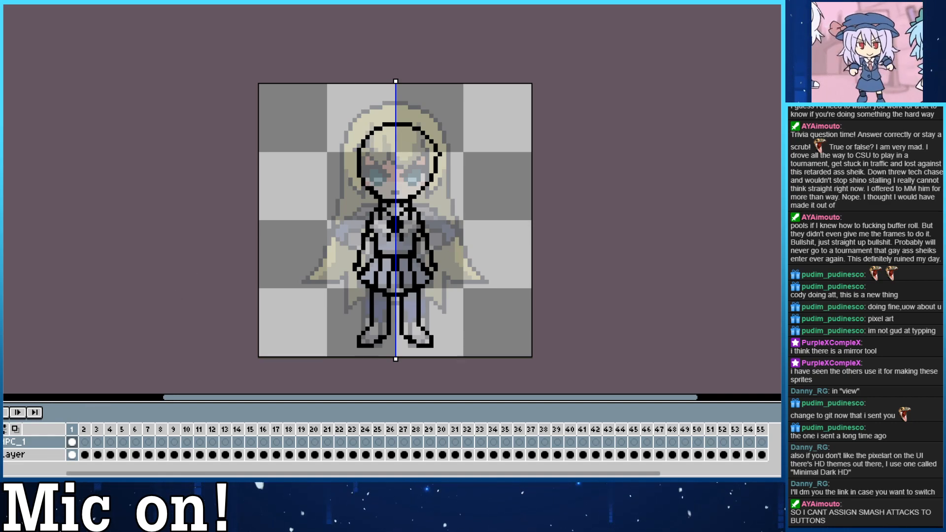
Draw mirrored bangs across the forehead with strands framing the face, undoing the trial strokes.
mouse_move(375, 142)
mouse_down()
mouse_move(390, 163)
mouse_move(365, 175)
mouse_move(371, 158)
mouse_up()
key(ctrl+z)
click(394, 163)
mouse_move(368, 175)
mouse_down()
mouse_move(385, 175)
mouse_move(374, 185)
mouse_move(383, 179)
mouse_up()
key(ctrl+z)
key(ctrl+z)
key(ctrl+z)
key(ctrl+z)
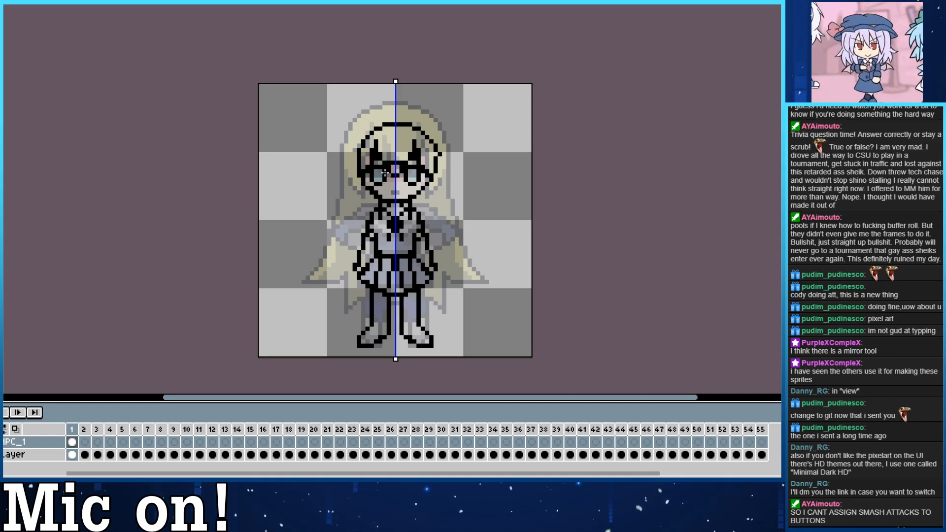
Draw mirrored eyes under the bangs and a small mouth on the centre line, undoing the trial strokes.
key(ctrl)
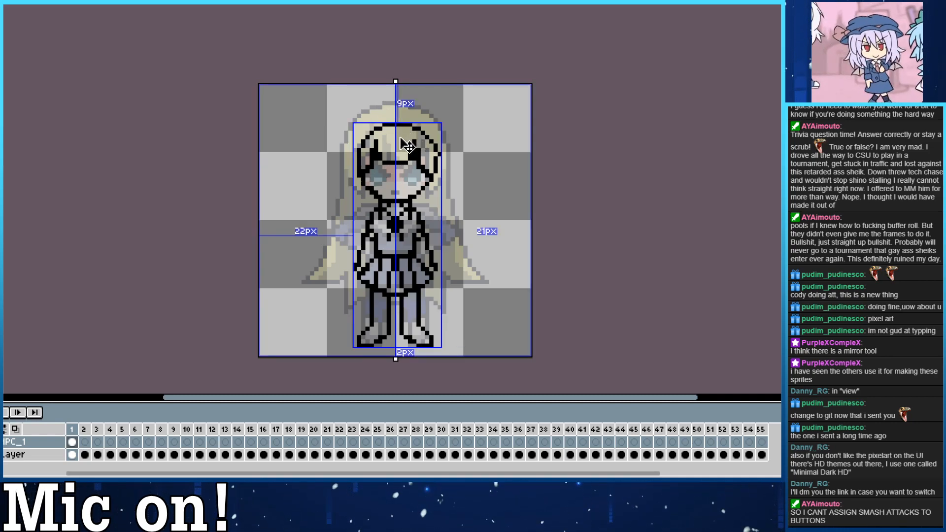
key(ctrl)
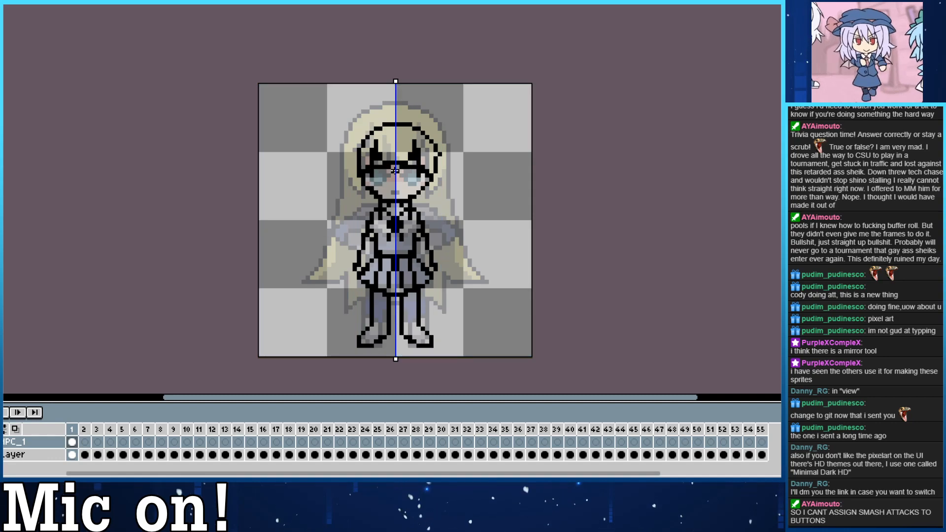
mouse_move(382, 169)
mouse_down()
mouse_move(380, 185)
mouse_move(384, 169)
mouse_up()
key(ctrl+z)
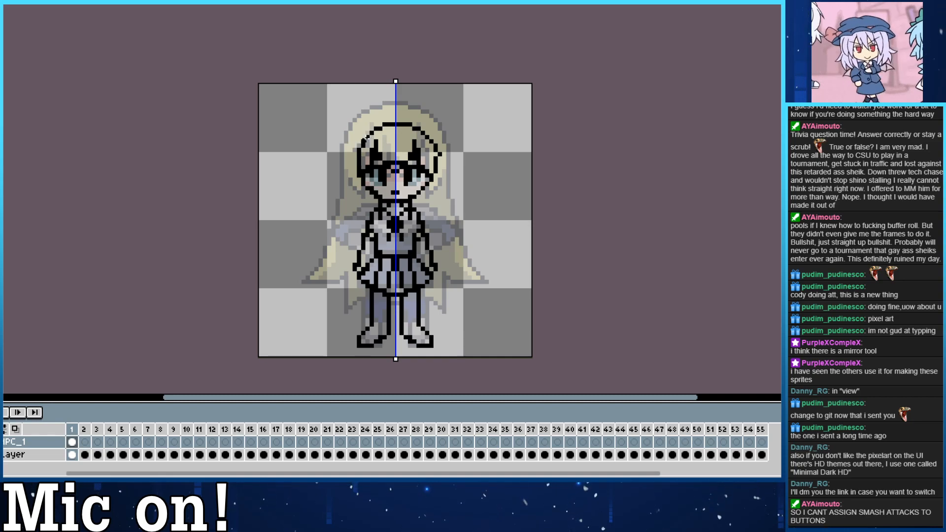
Try long mirrored hair falling down both sides of the head, undoing the trial versions.
mouse_move(367, 137)
mouse_down()
mouse_move(347, 126)
mouse_move(369, 140)
mouse_move(322, 247)
mouse_move(357, 214)
mouse_move(363, 183)
mouse_up()
key(ctrl+z)
key(ctrl+z)
key(ctrl+z)
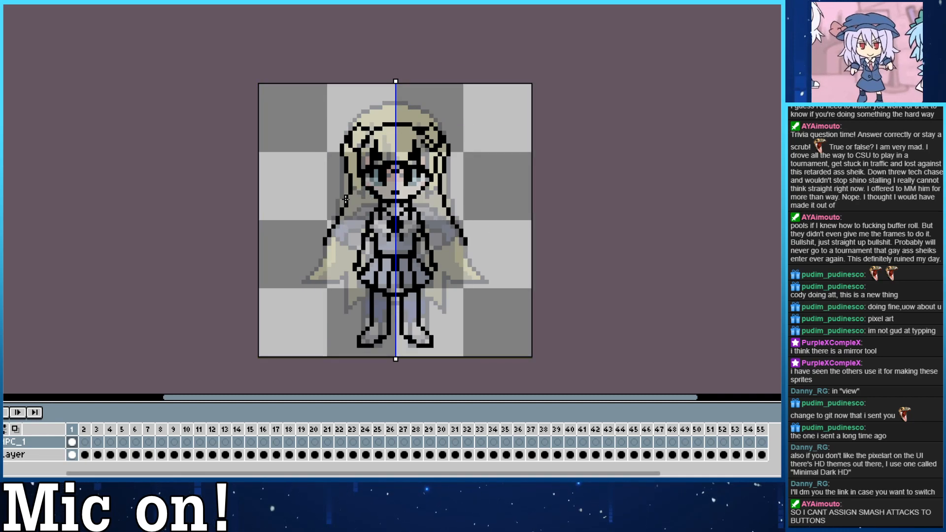
mouse_move(328, 239)
mouse_down()
mouse_move(343, 247)
mouse_move(350, 223)
mouse_up()
key(ctrl+z)
key(ctrl+z)
mouse_move(348, 142)
mouse_down()
mouse_move(322, 250)
mouse_move(363, 158)
mouse_up()
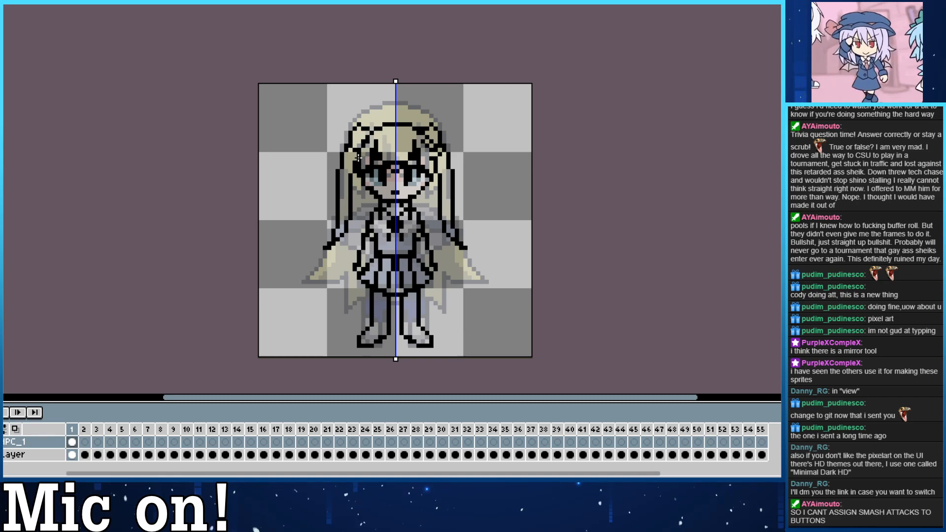
key(ctrl+z)
key(ctrl+z)
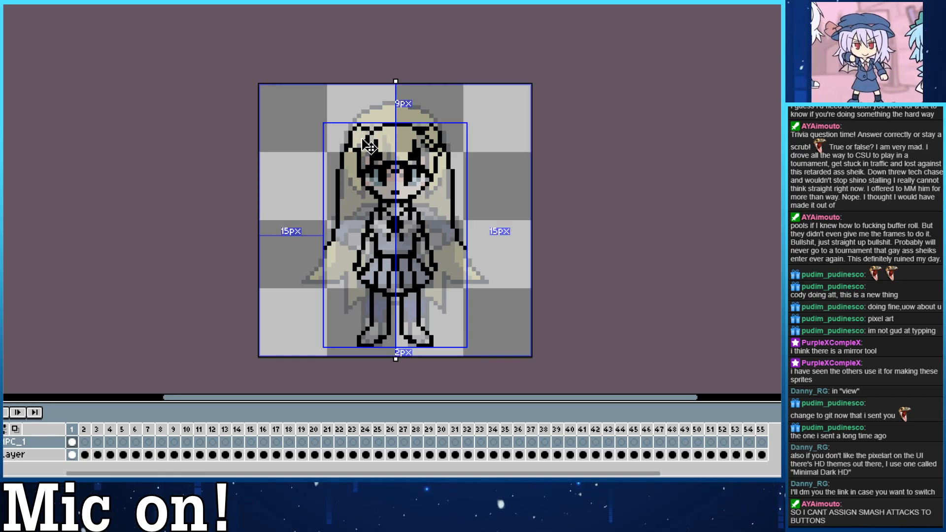
mouse_move(352, 151)
mouse_down()
mouse_move(349, 241)
mouse_move(362, 183)
mouse_up()
key(ctrl+z)
key(ctrl+z)
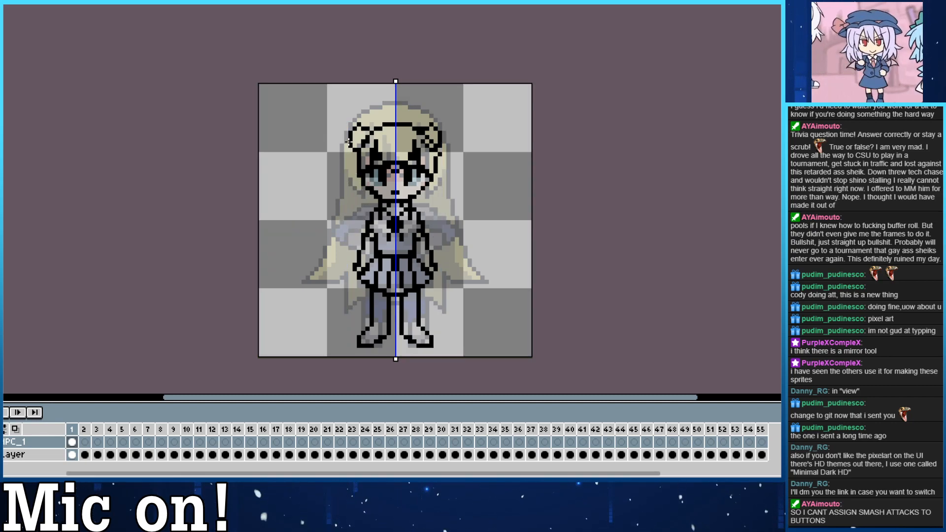
Draw mirrored twintails arching out from the sides of the head down to shoulder level, undoing the rounder trial version.
mouse_move(353, 127)
mouse_down()
mouse_move(328, 171)
mouse_move(355, 146)
mouse_move(338, 127)
mouse_move(351, 210)
mouse_up()
key(ctrl+z)
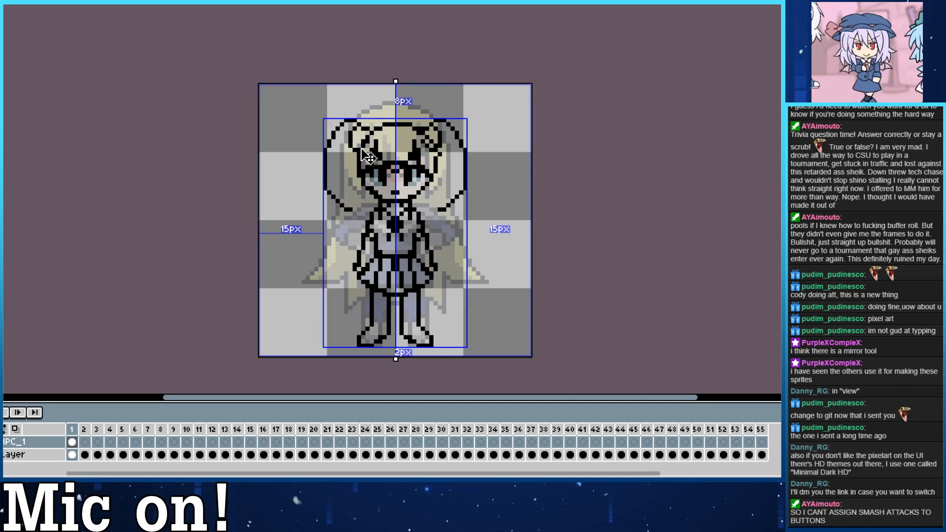
key(ctrl+z)
key(ctrl+z)
mouse_move(369, 131)
mouse_down()
mouse_move(354, 118)
mouse_move(320, 177)
mouse_move(342, 228)
mouse_move(357, 136)
mouse_up()
click(350, 138)
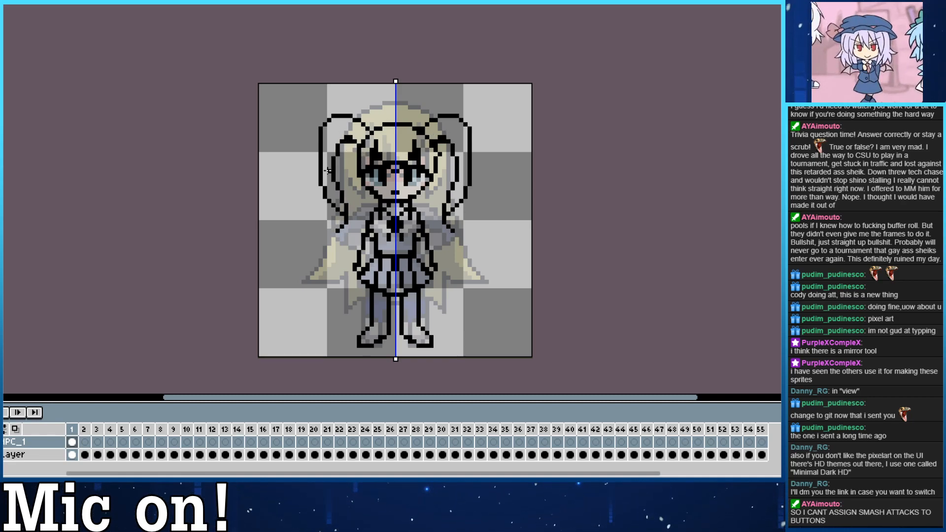
drag(351, 142, 358, 168)
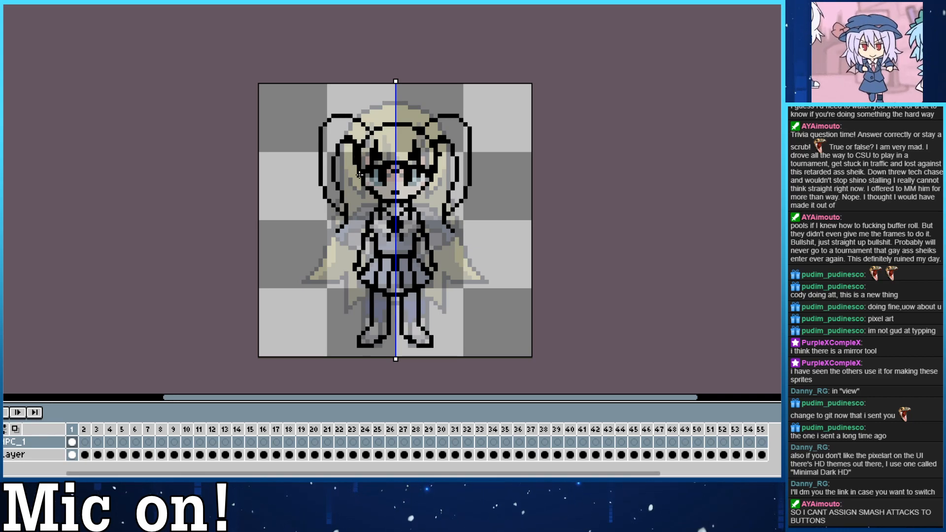
Redraw the mirrored hair locks running down from the twintail bases beside the temples, undoing the previous strokes.
key(ctrl+z)
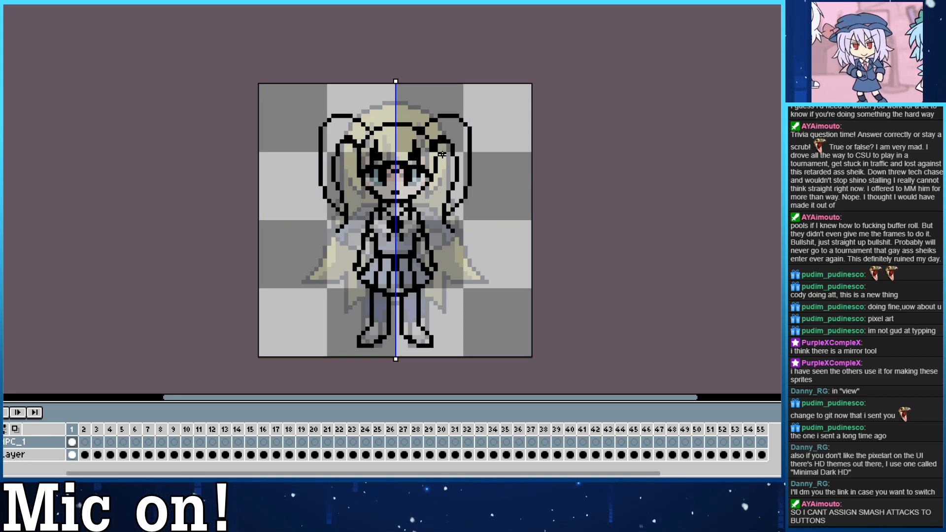
key(ctrl+z)
drag(437, 148, 437, 168)
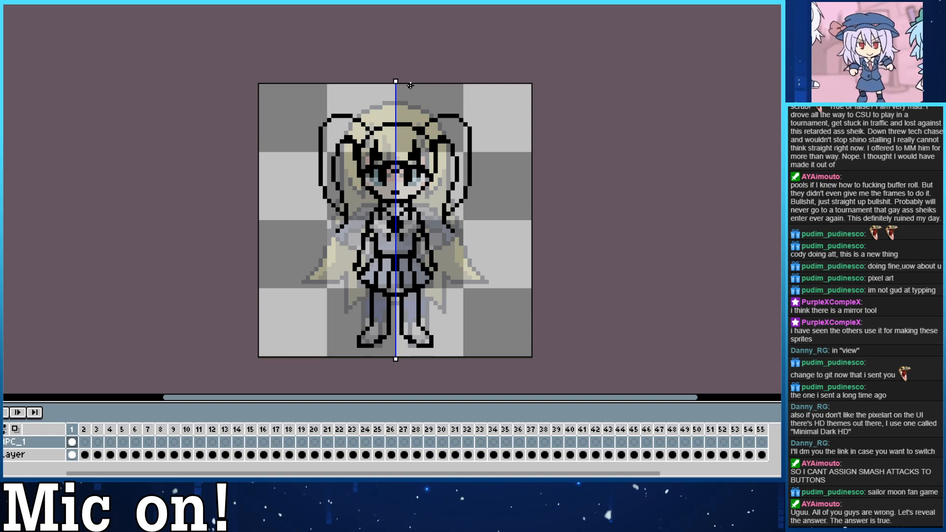
Draw a mirrored hairline across the top of the head between the twintails, undoing the trial stroke.
mouse_move(372, 125)
mouse_down()
mouse_move(410, 128)
mouse_move(404, 121)
mouse_up()
key(ctrl+z)
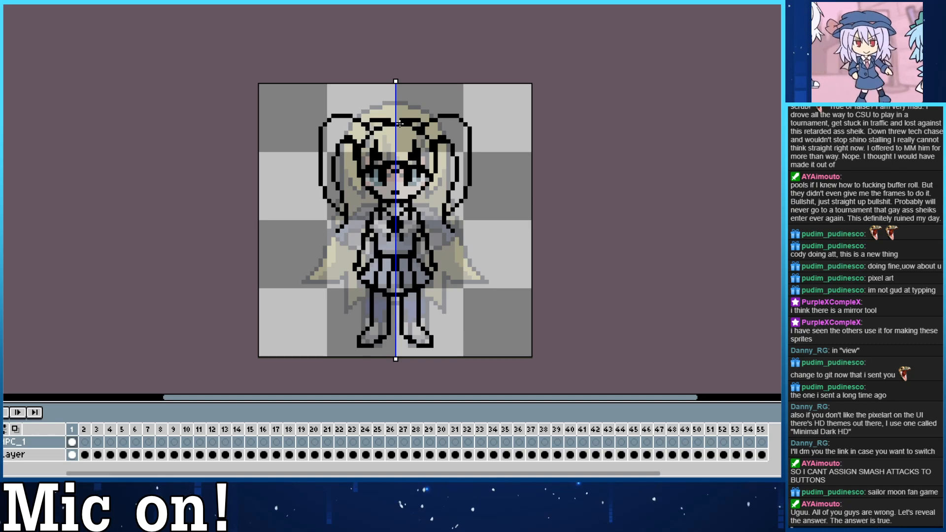
click(379, 123)
click(381, 134)
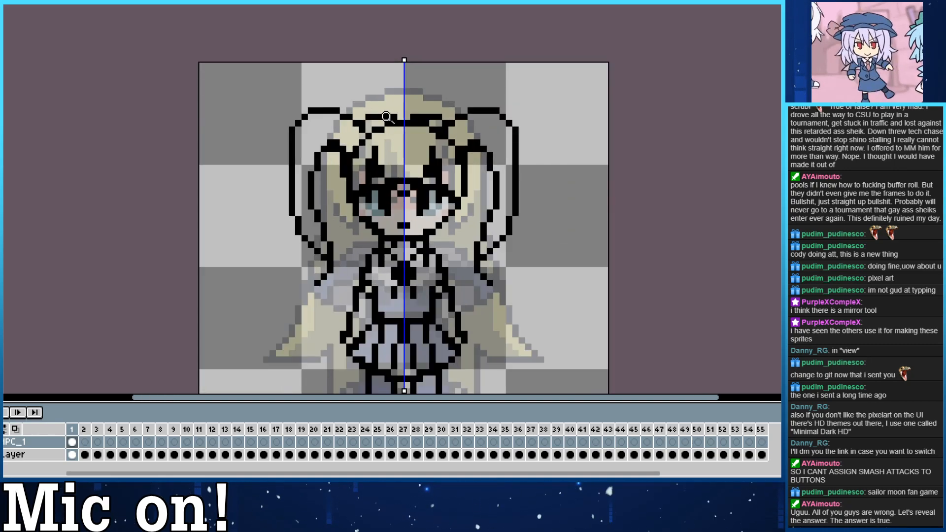
click(395, 92)
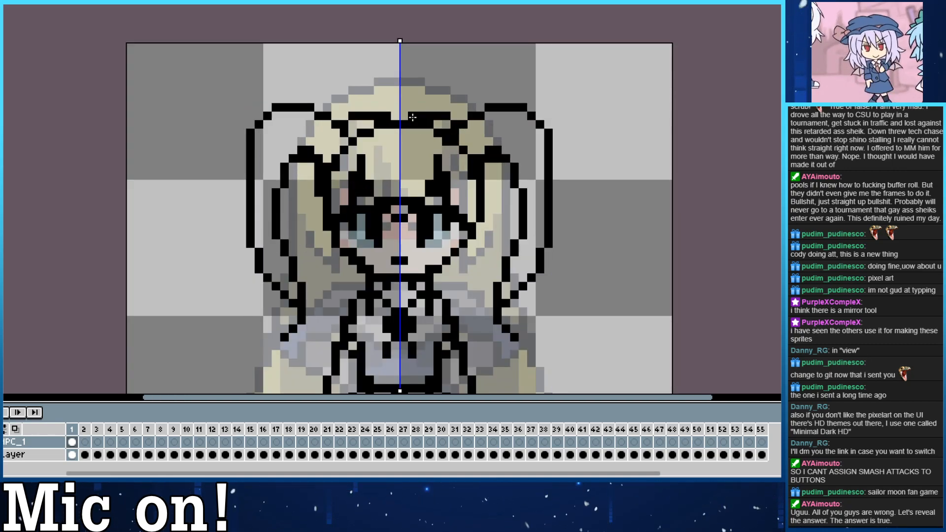
Refine the mirrored collar and neck lines above the chest bow, undoing the trial strokes.
scroll(489, 160, down, 2)
scroll(474, 213, up, 1)
drag(507, 216, 451, 162)
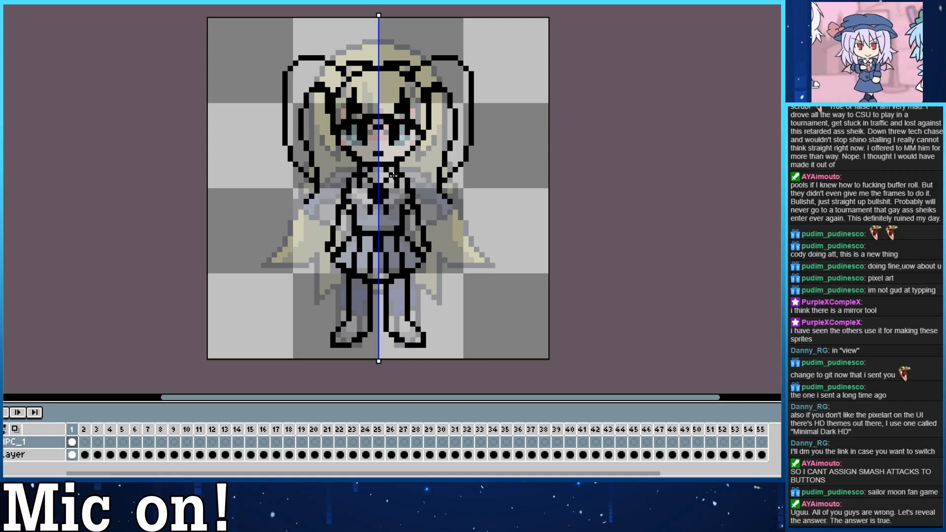
key(ctrl+z)
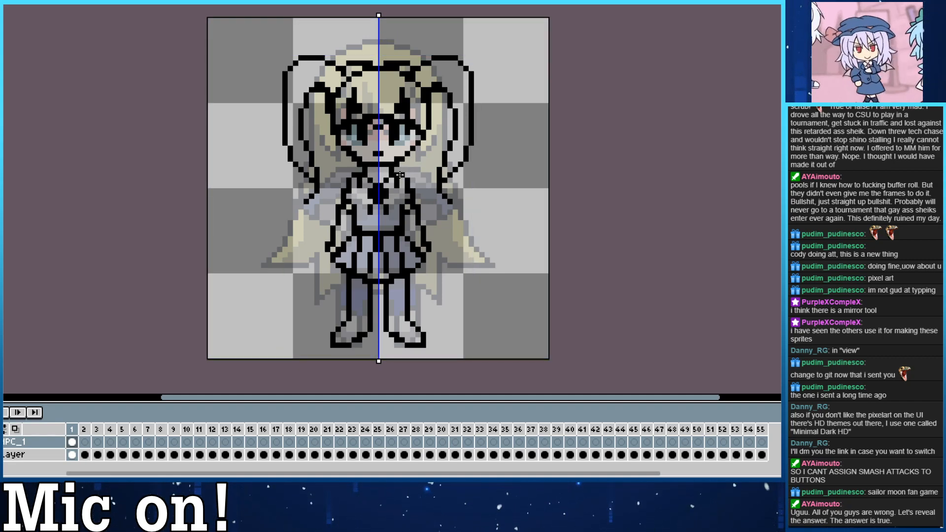
drag(375, 185, 381, 191)
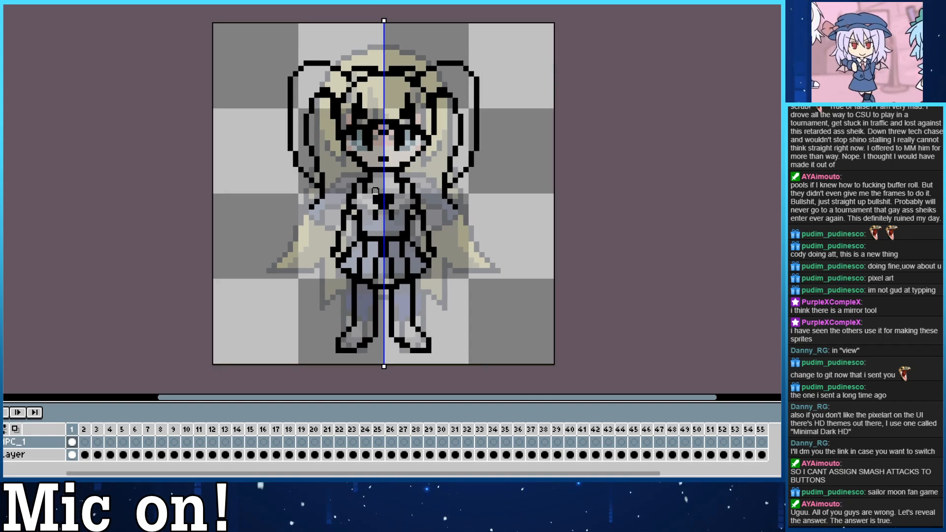
key(ctrl+z)
key(ctrl+z)
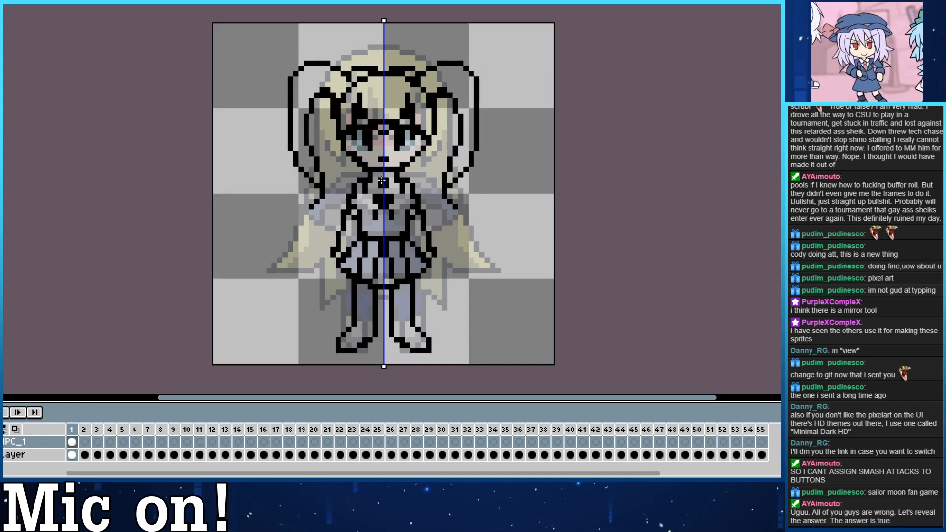
key(ctrl+z)
key(ctrl+z)
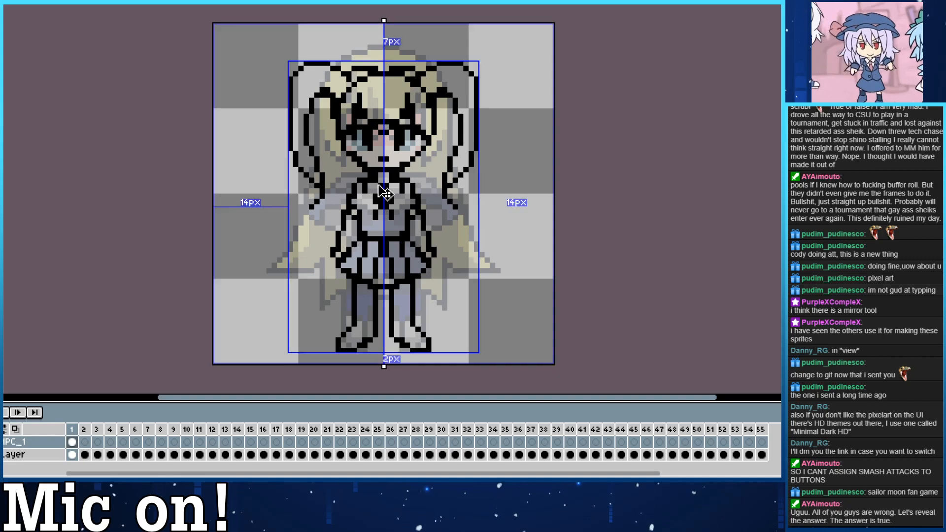
drag(381, 197, 375, 182)
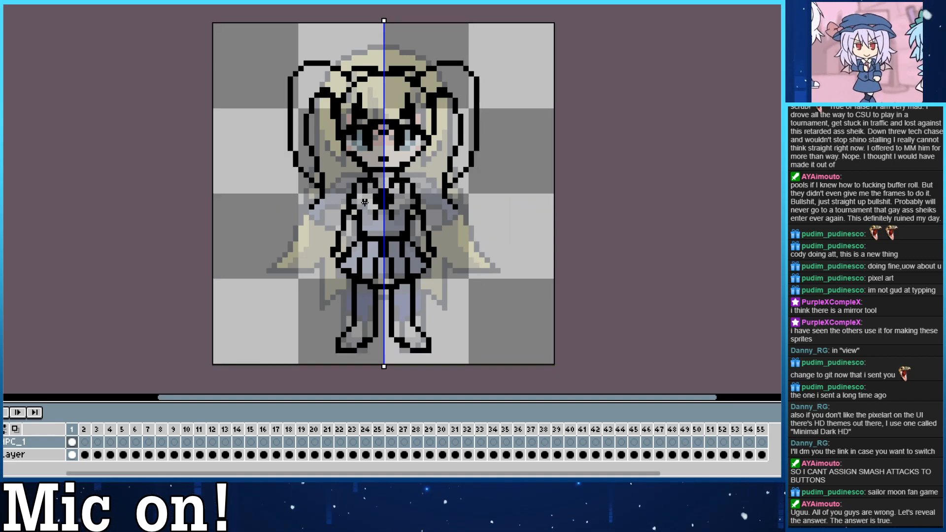
click(370, 191)
key(ctrl+z)
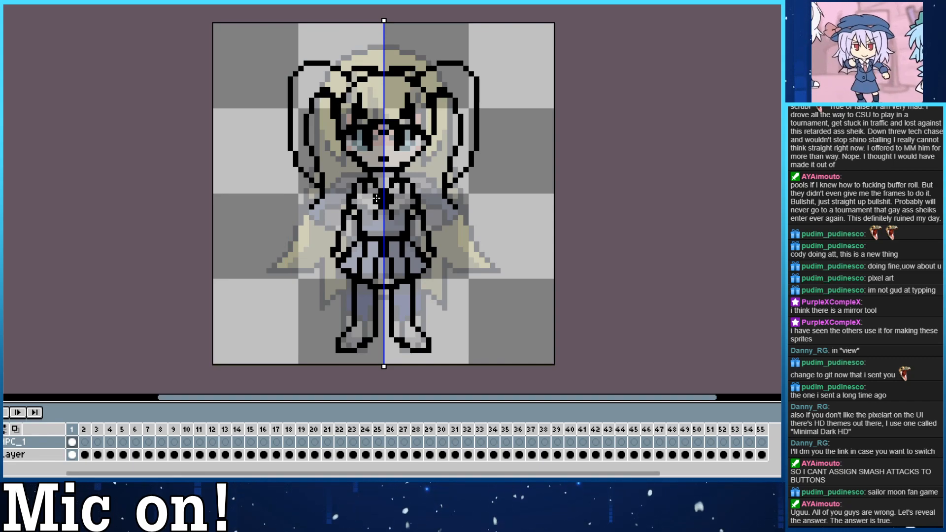
click(402, 178)
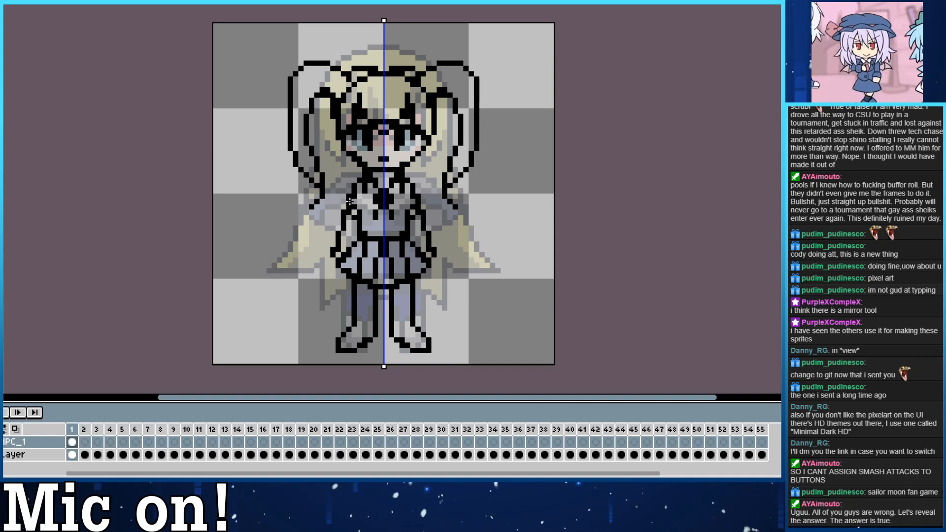
Draw mirrored lines across the ankles to form the shoe tops, undoing the trial stroke.
drag(349, 215, 319, 176)
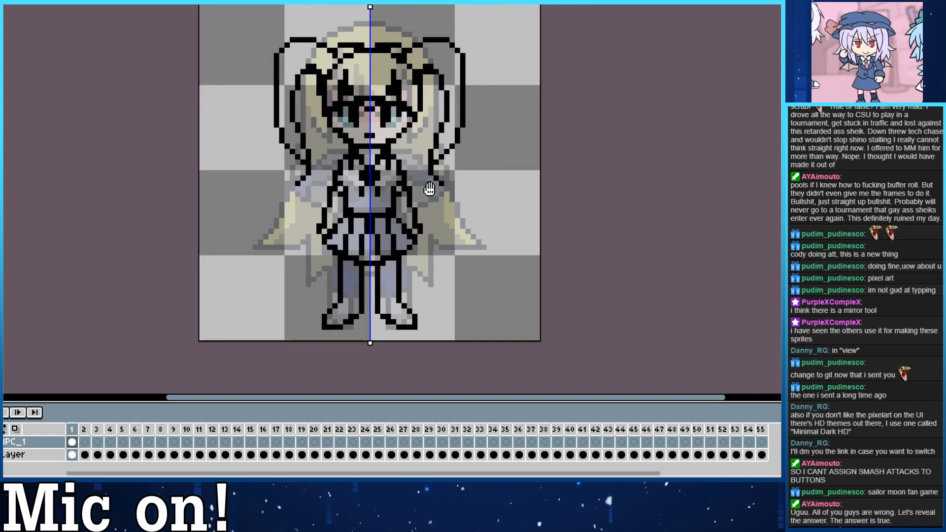
drag(420, 207, 404, 220)
drag(323, 200, 337, 200)
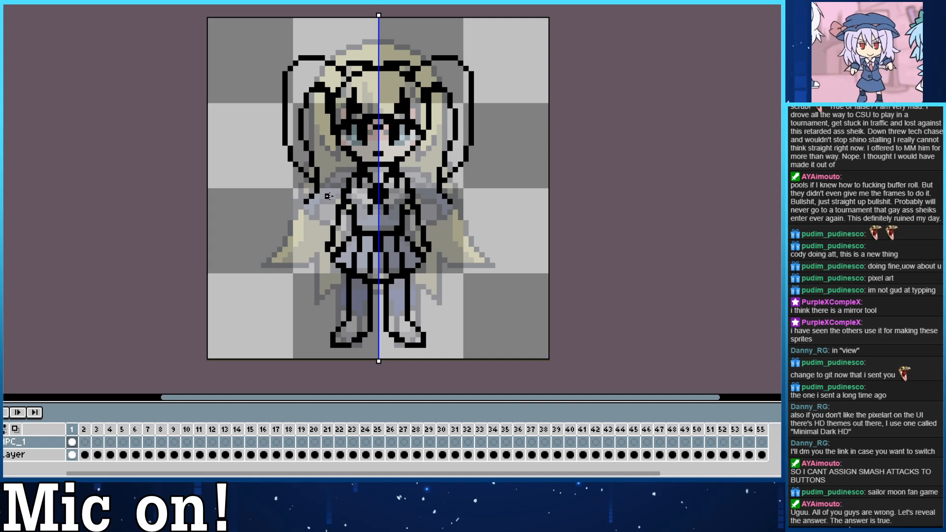
drag(331, 231, 341, 229)
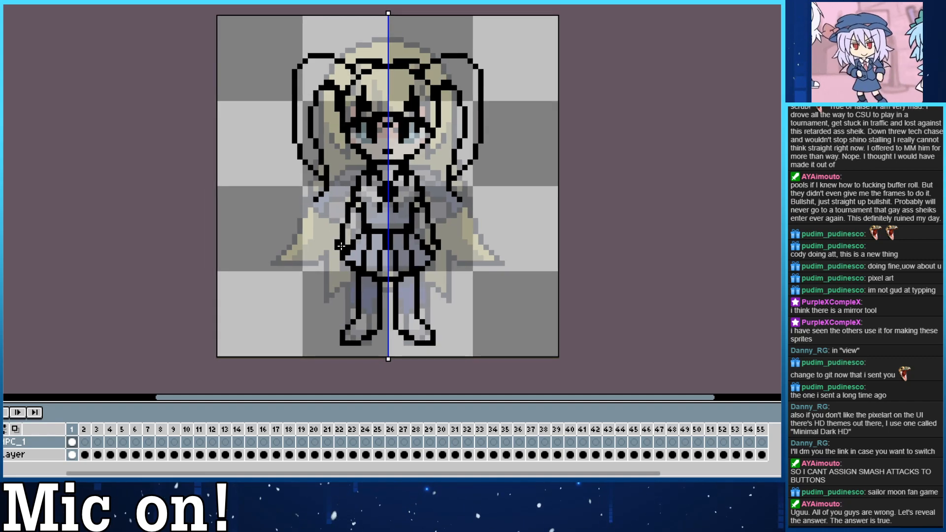
drag(335, 274, 314, 277)
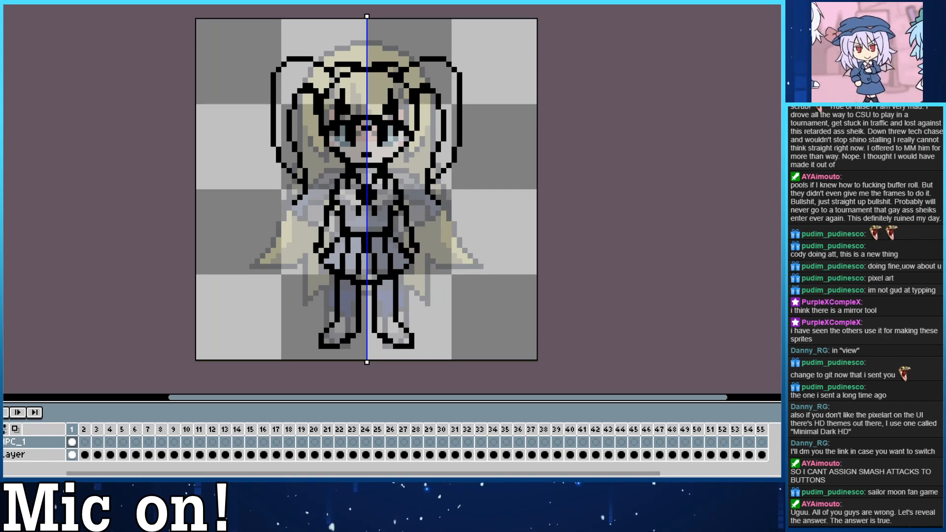
drag(337, 331, 354, 326)
key(ctrl+z)
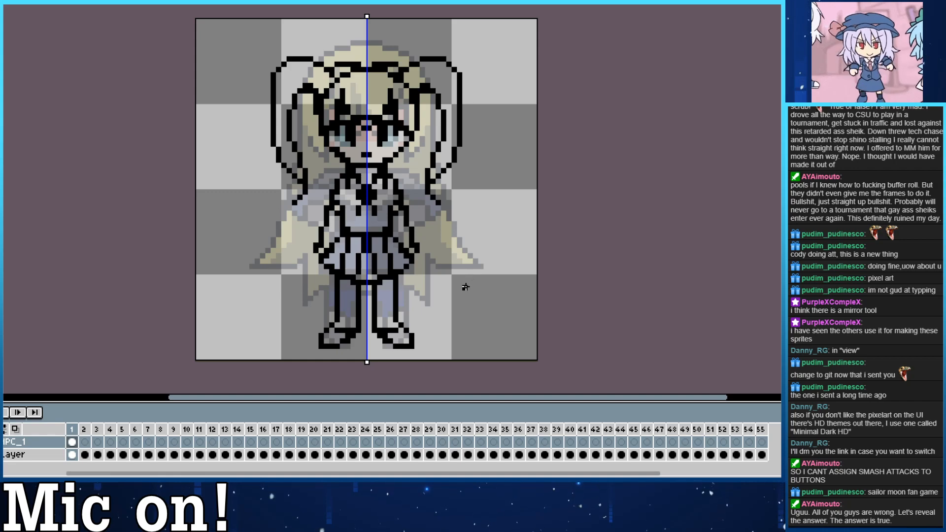
drag(434, 248, 443, 275)
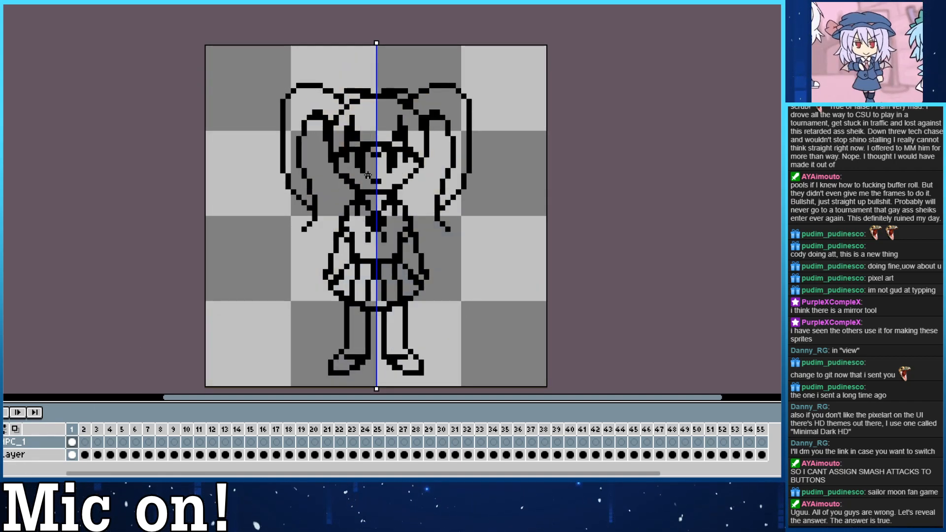
Compare the line art with and without the faded reference sprite, leaving the reference layer hidden.
click(2, 454)
click(2, 442)
click(1, 442)
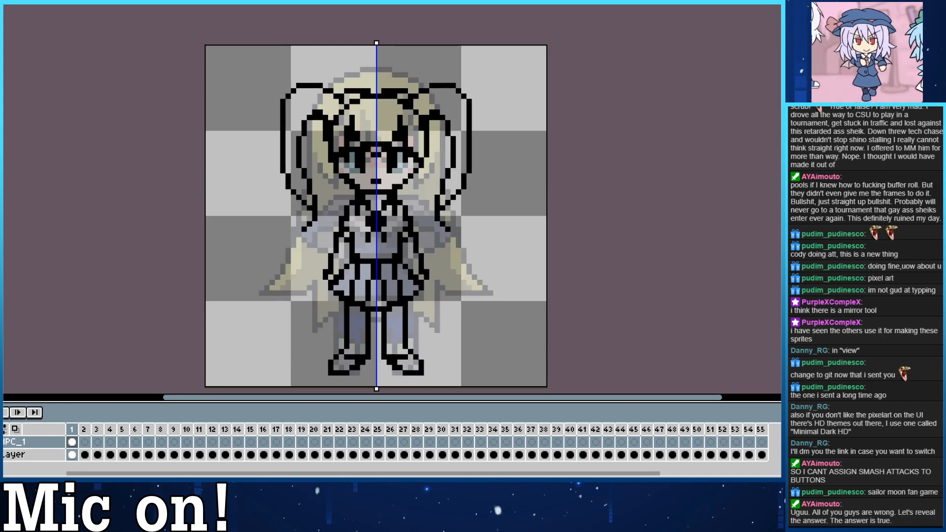
click(2, 442)
click(2, 442)
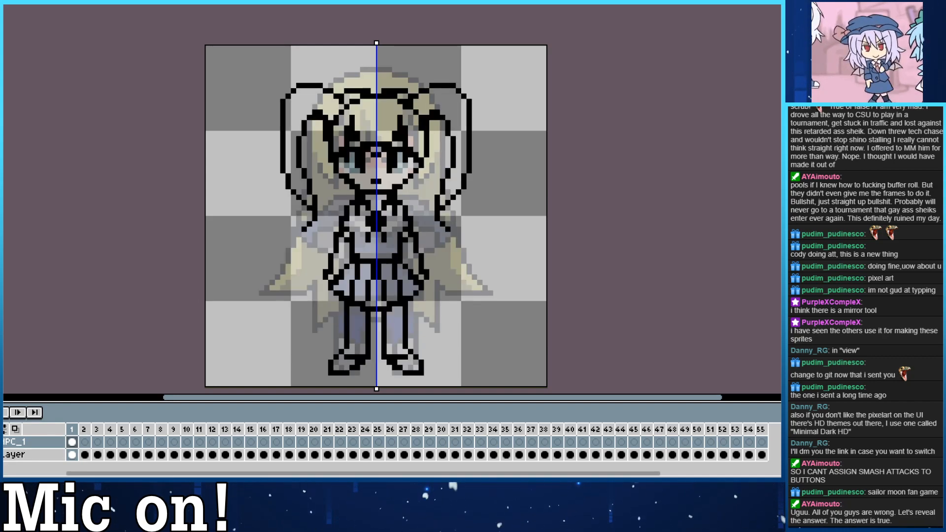
click(1, 442)
click(1, 442)
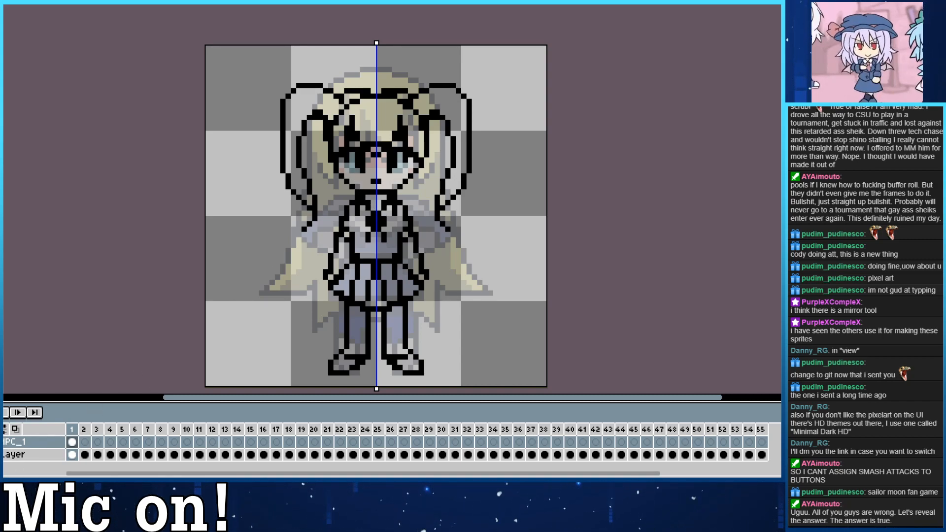
click(2, 442)
click(1, 442)
click(1, 454)
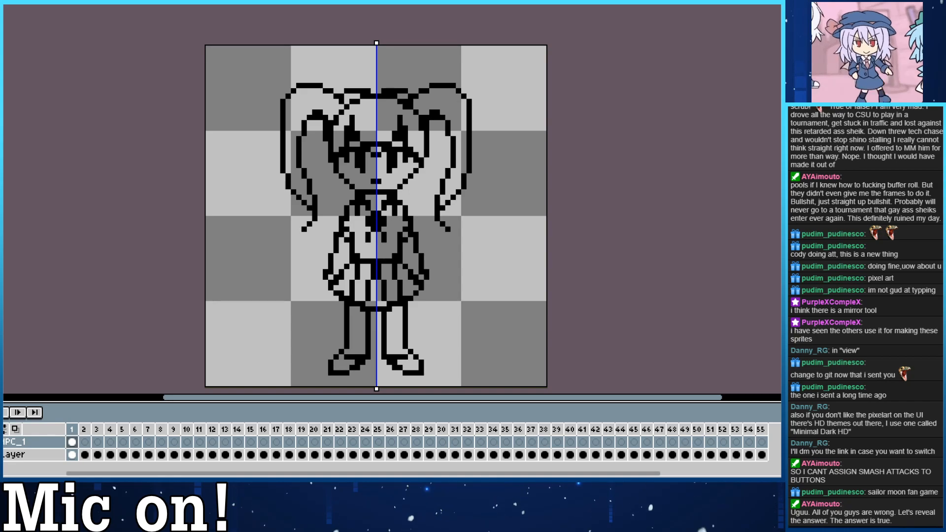
click(2, 454)
click(1, 454)
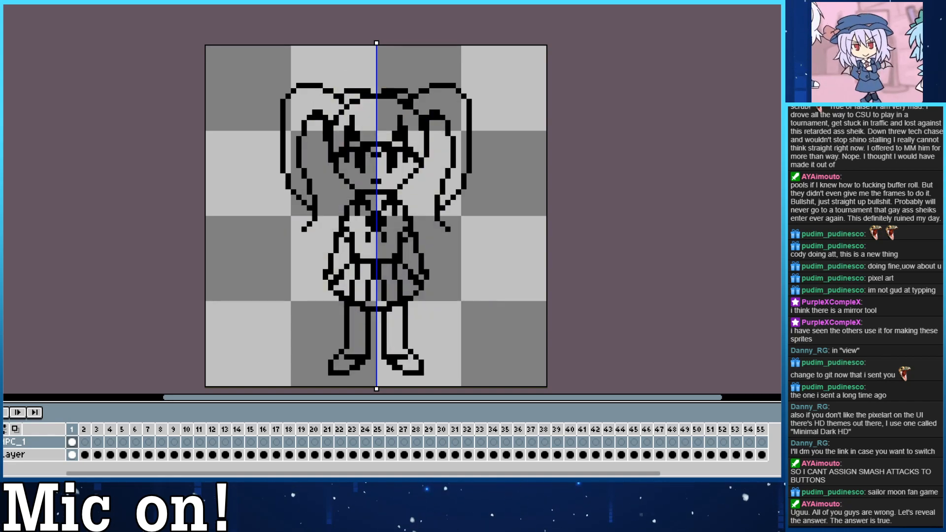
Extend the mirrored side locks down past the cheeks to jaw level and clean up the pixels beside the face.
drag(327, 140, 347, 206)
key(ctrl+z)
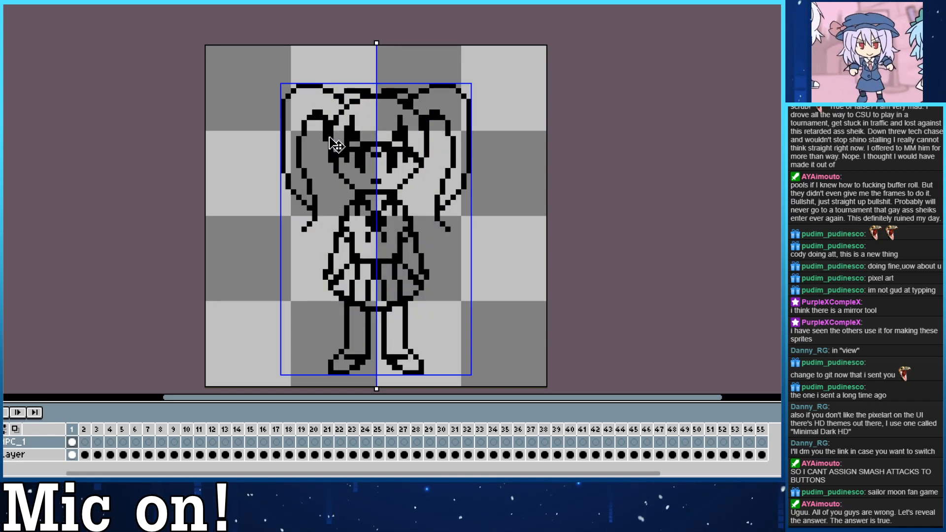
mouse_move(326, 143)
mouse_down()
mouse_move(331, 190)
mouse_move(336, 160)
mouse_up()
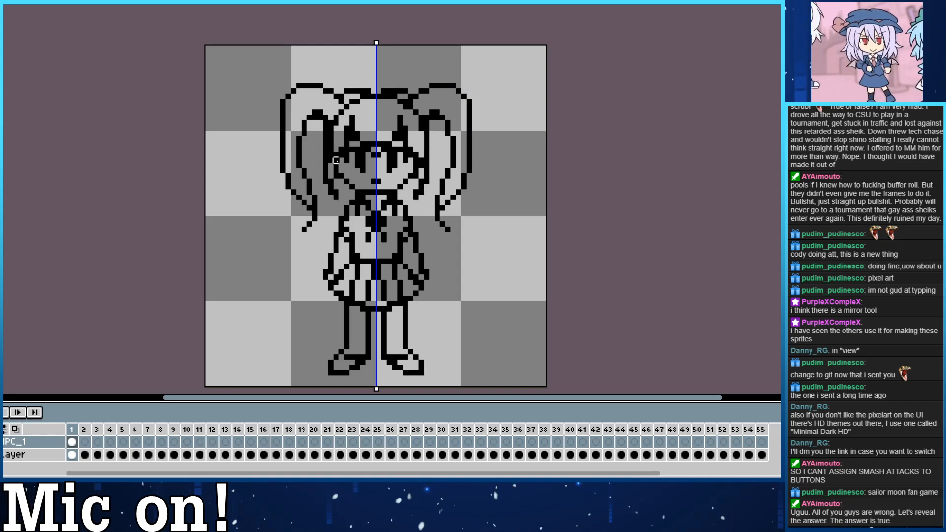
right_click(330, 160)
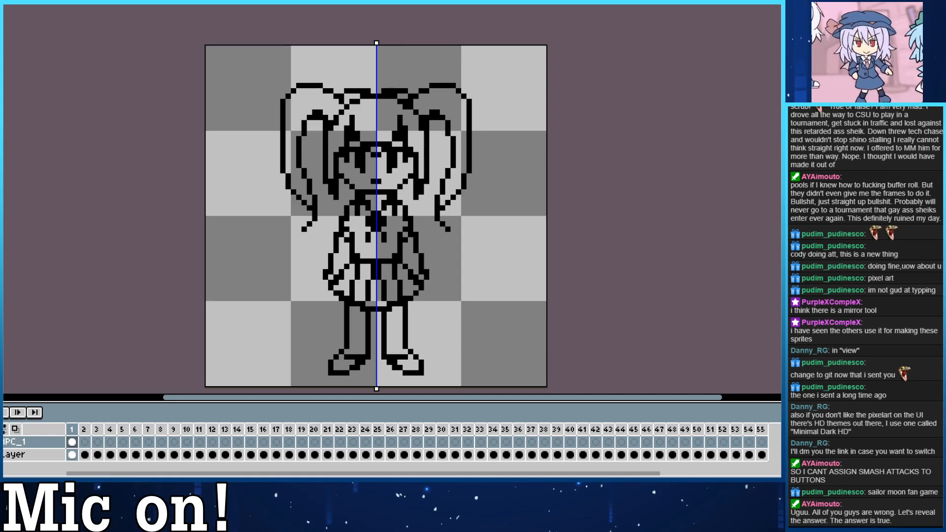
Clear the stray pixels on the centre line between the eyes, undoing the trial changes.
scroll(374, 74, down, 2)
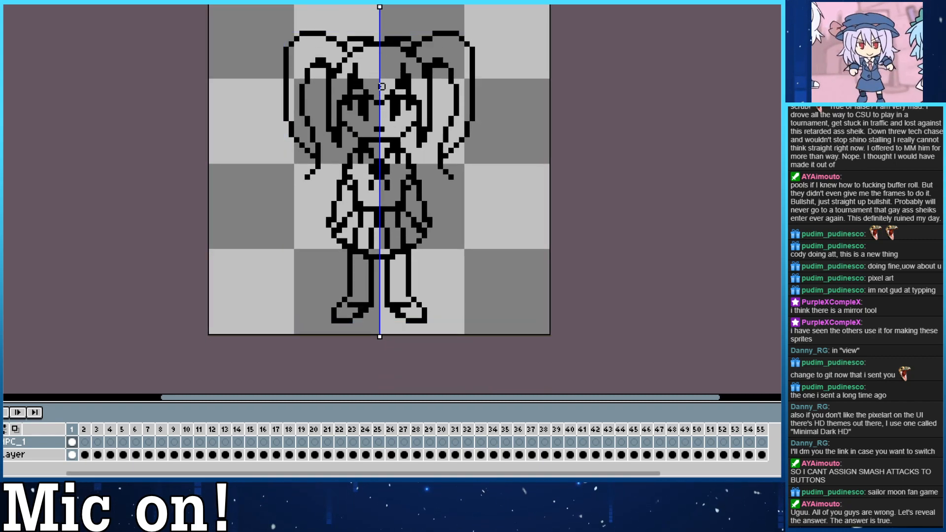
key(ctrl+z)
key(ctrl+z)
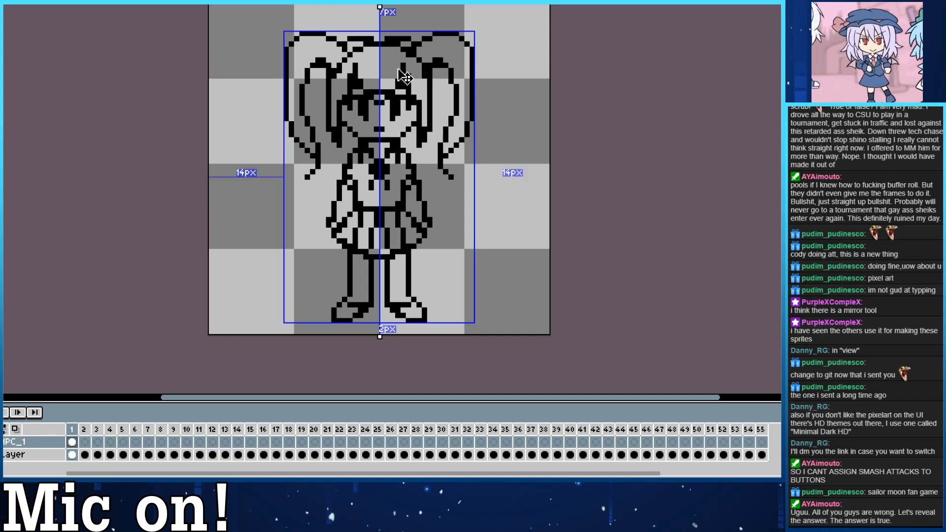
key(ctrl+z)
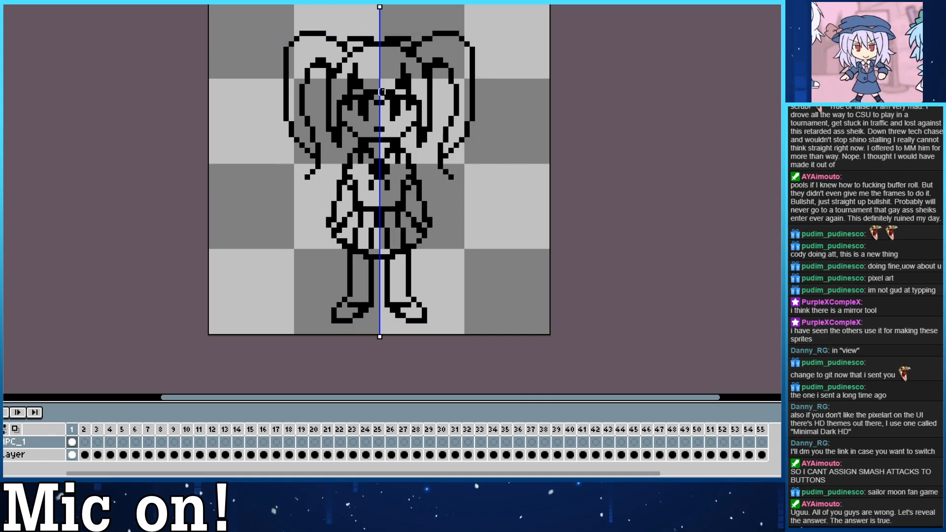
click(376, 103)
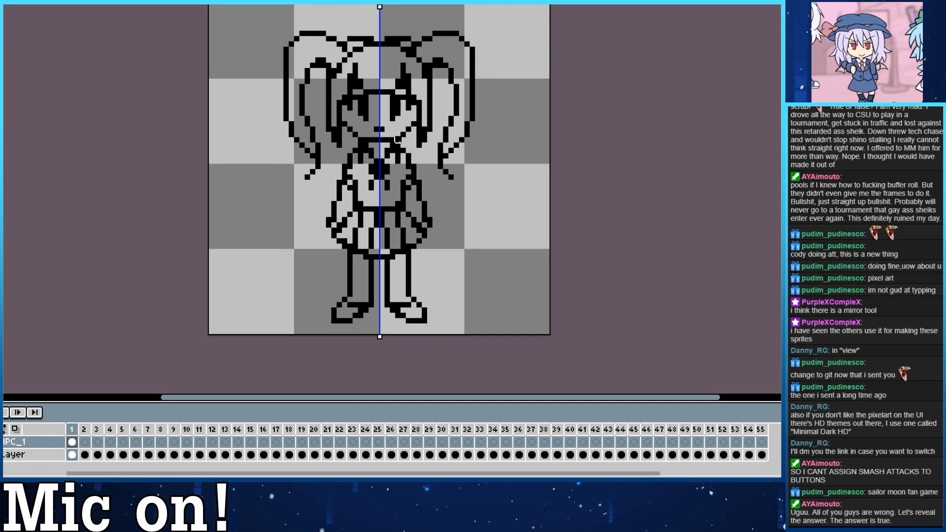
Redraw the mirrored eyes as dark blocks with short upper lash lines, and save the sprite.
drag(372, 122, 377, 139)
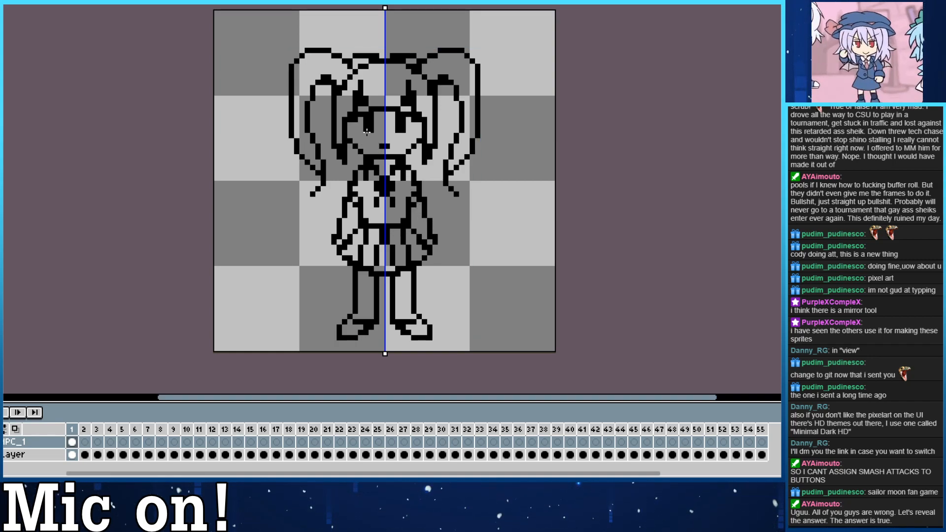
scroll(406, 160, up, 1)
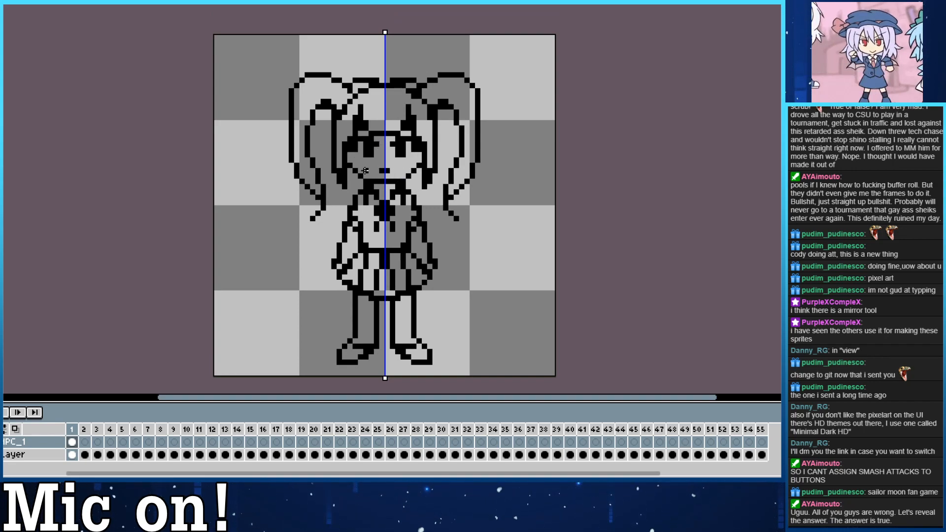
key(ctrl+s)
drag(403, 224, 399, 234)
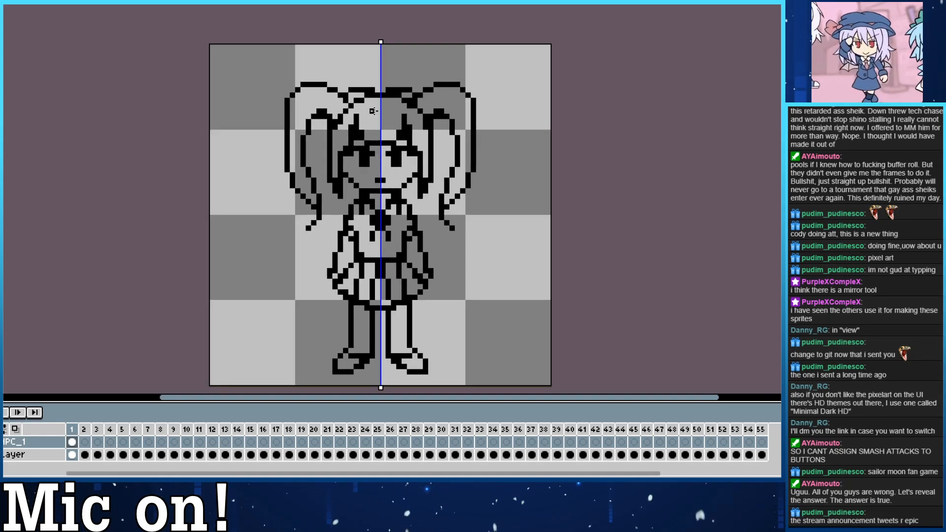
drag(420, 181, 417, 164)
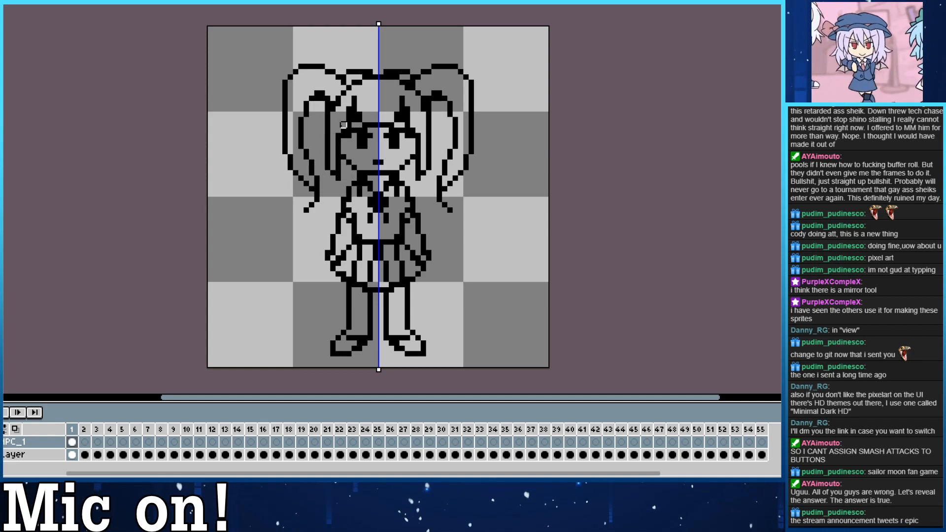
Reshape the mirrored inner hair strands beside the face, touch up the shoulder line next to the collar, and save the sprite.
mouse_move(344, 125)
mouse_down()
mouse_move(338, 163)
mouse_move(342, 145)
mouse_up()
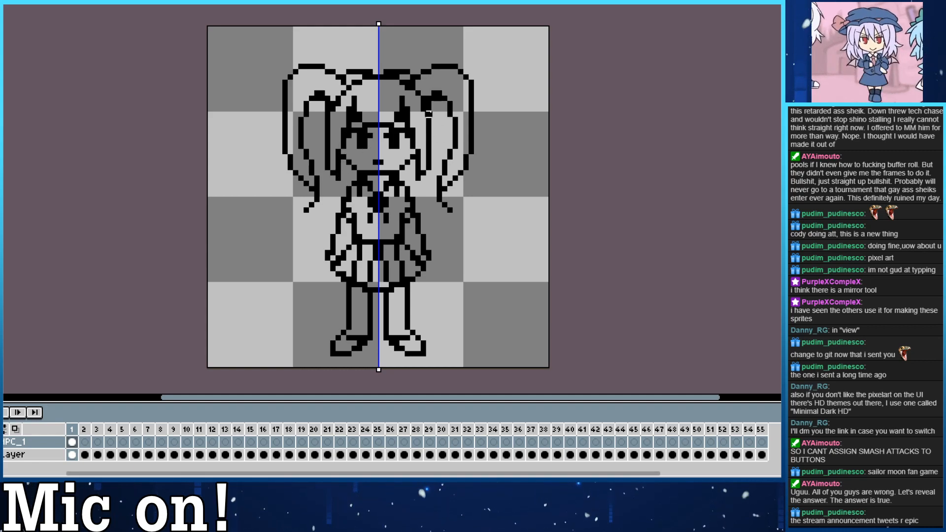
drag(429, 119, 428, 153)
drag(428, 120, 434, 152)
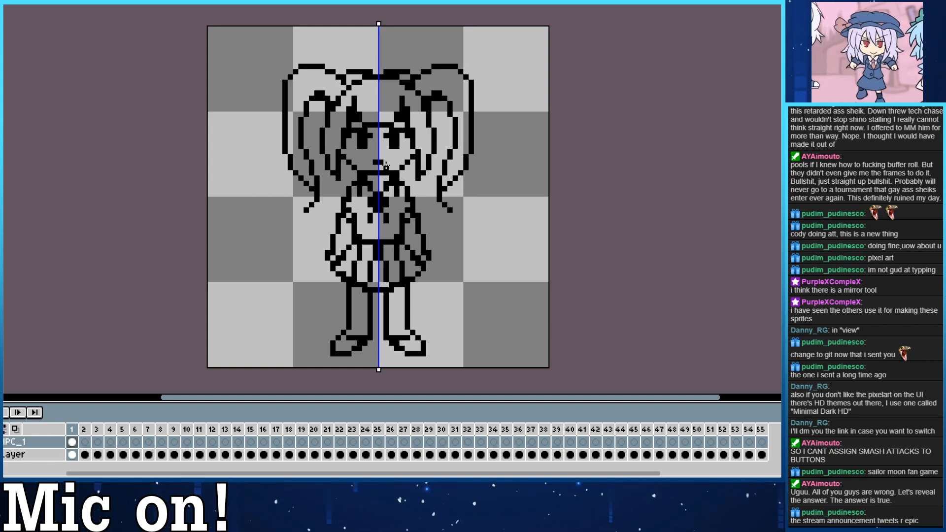
drag(343, 172, 354, 184)
key(ctrl+s)
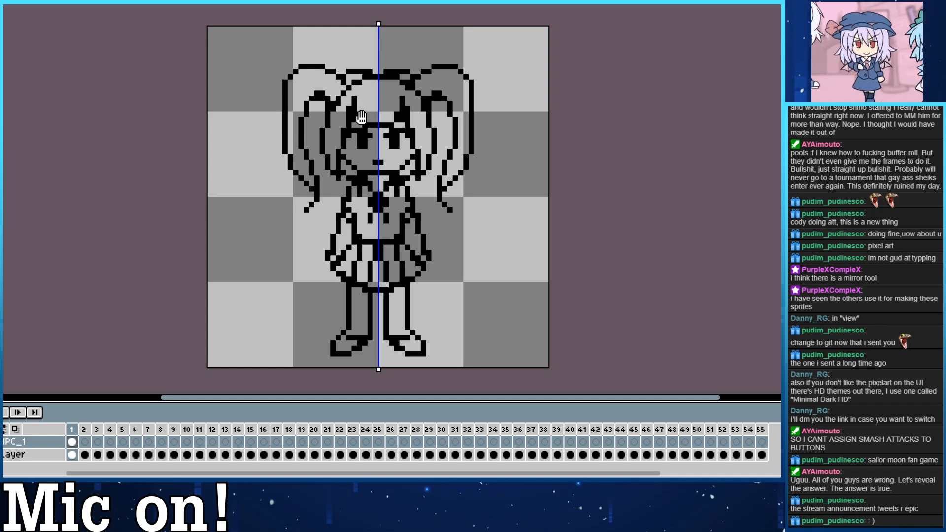
Redraw the mirrored arms closer to the torso, from the sleeves down to the skirt, undoing the first try.
drag(333, 156, 329, 105)
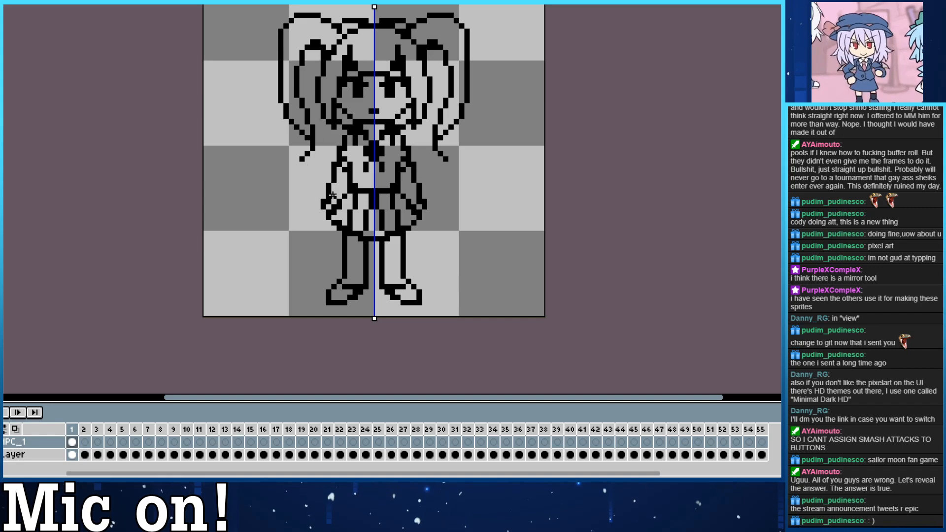
drag(339, 159, 328, 209)
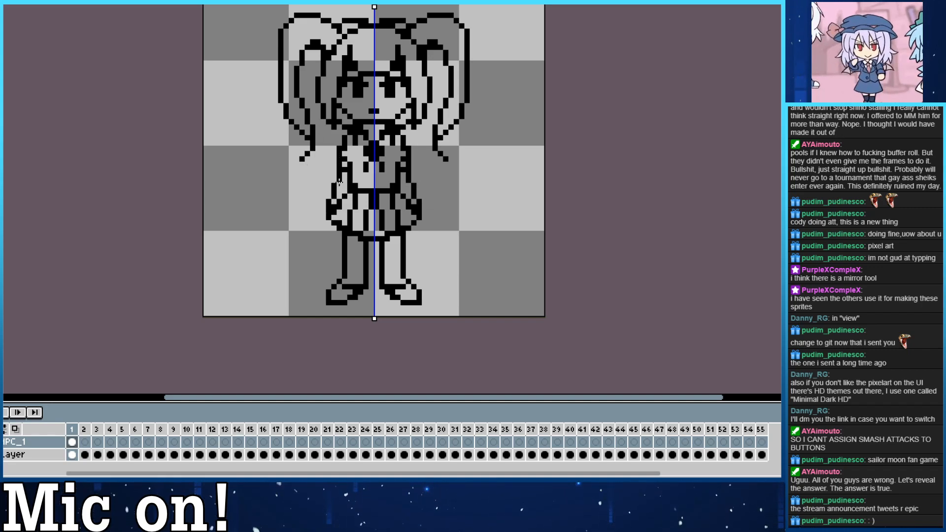
key(ctrl+z)
drag(339, 174, 335, 205)
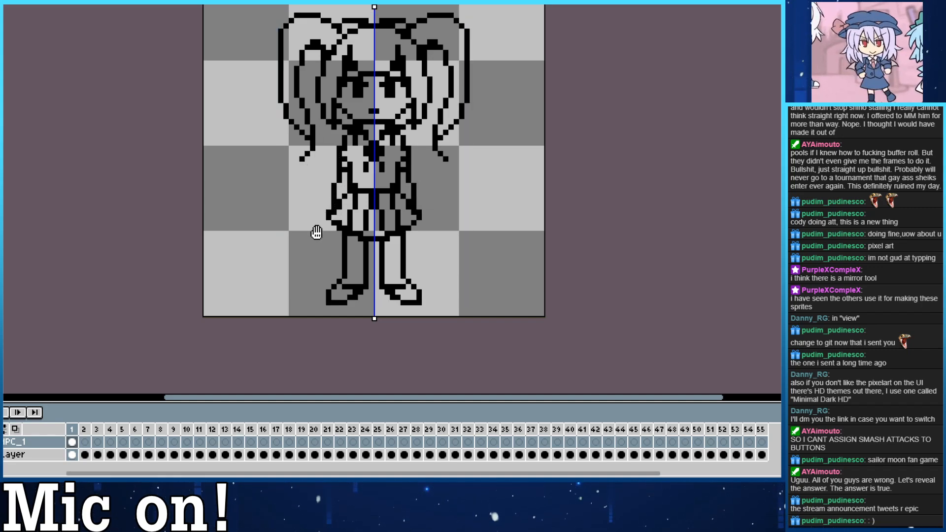
drag(312, 244, 298, 264)
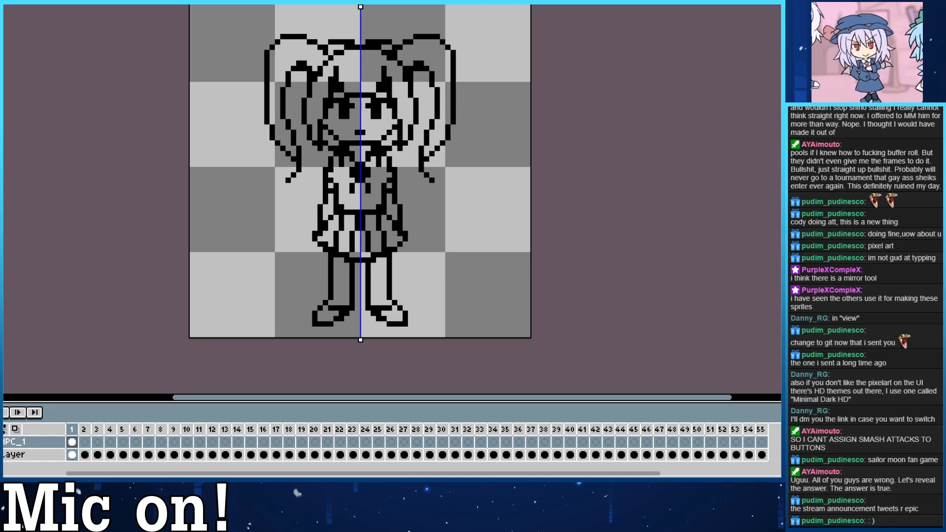
Compare the frame 1 line art with the faded reference sprite in frames 1 and 2, trying onion skinning and toggling the reference layer.
click(1, 455)
key(Right)
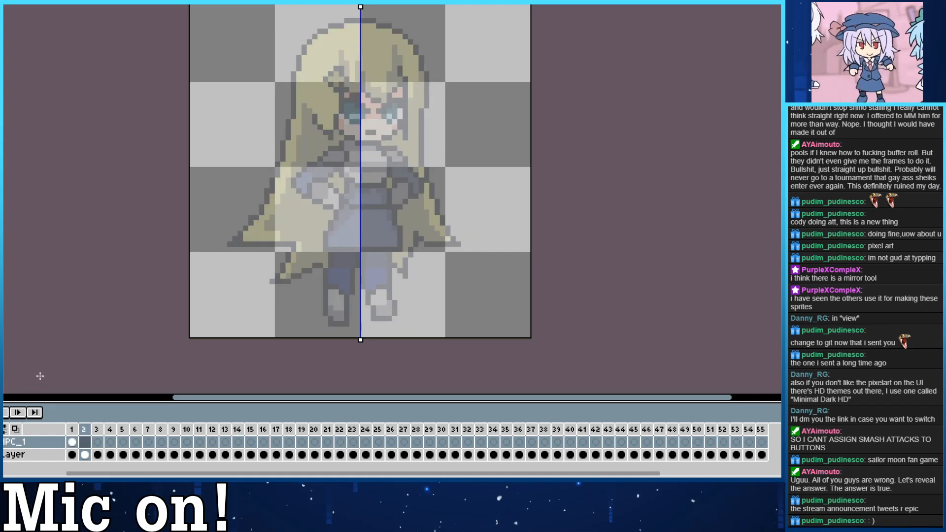
click(85, 442)
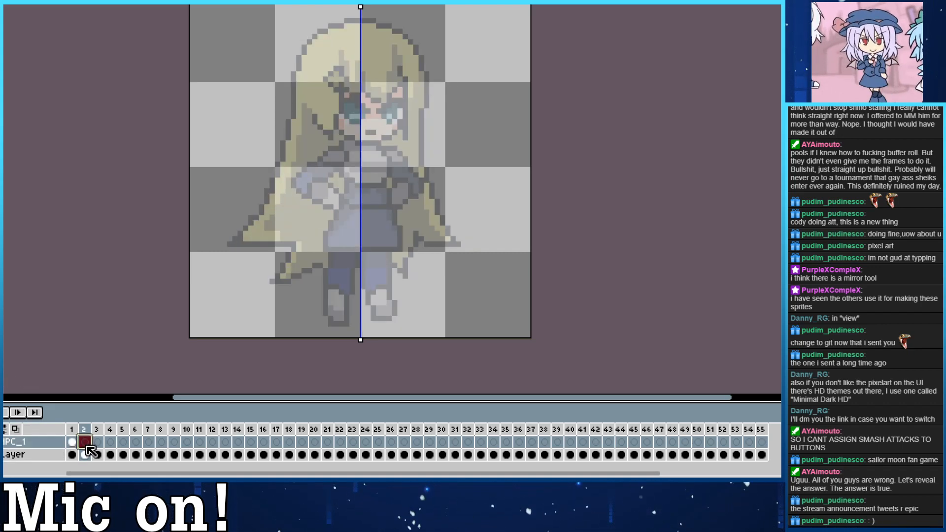
click(16, 430)
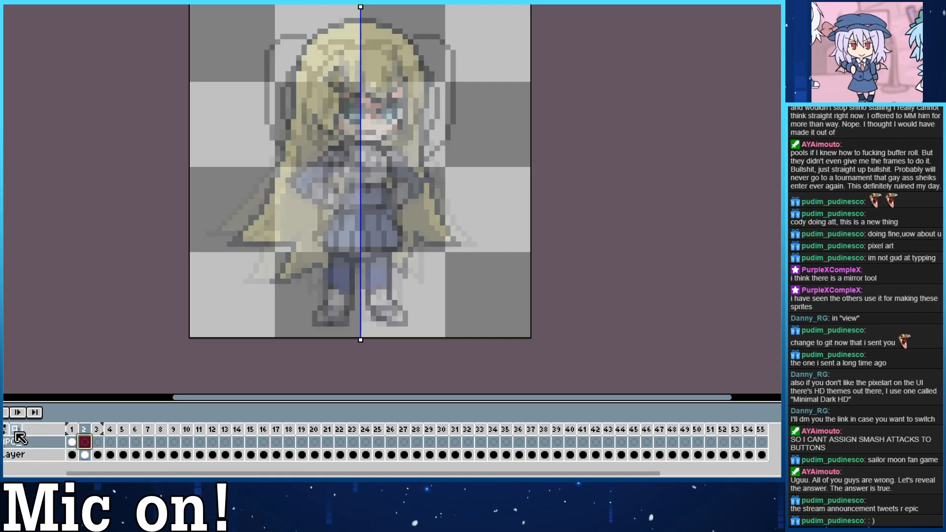
click(15, 430)
key(Left)
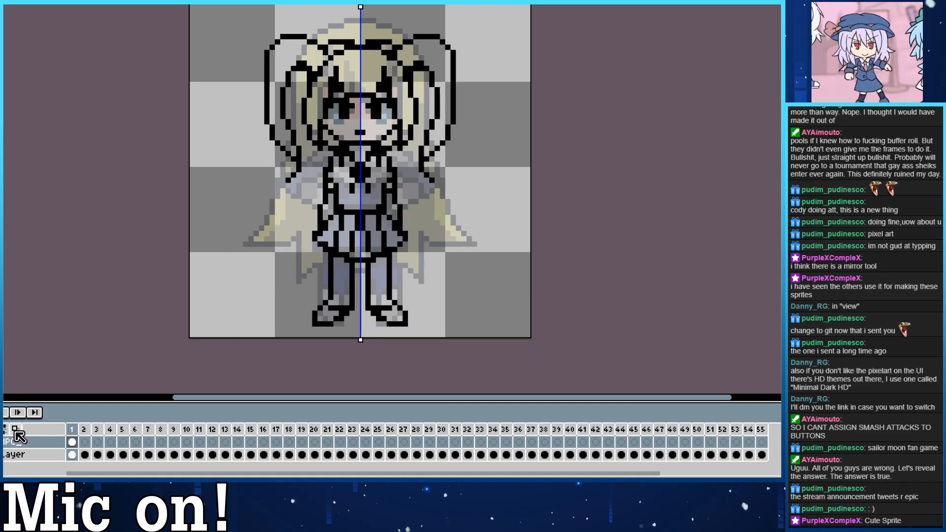
key(Right)
key(Left)
key(Right)
key(Left)
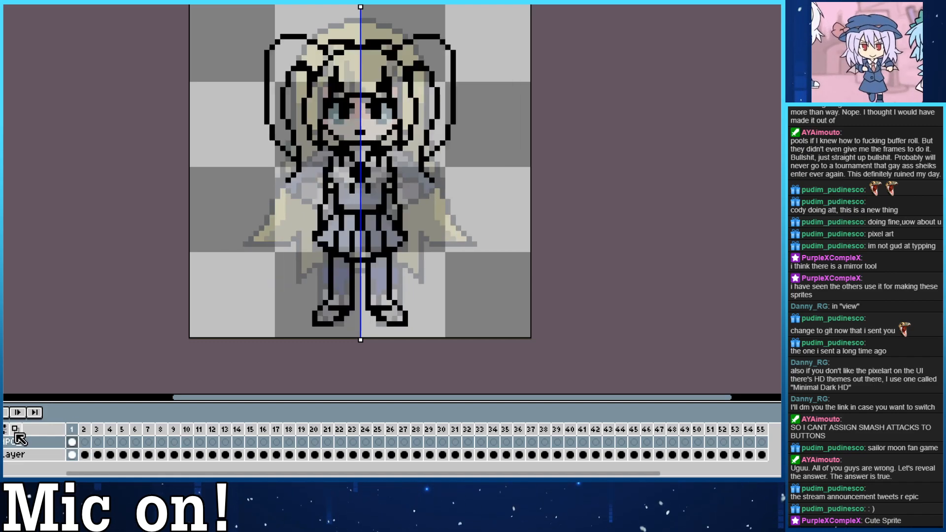
key(Right)
key(Left)
click(1, 454)
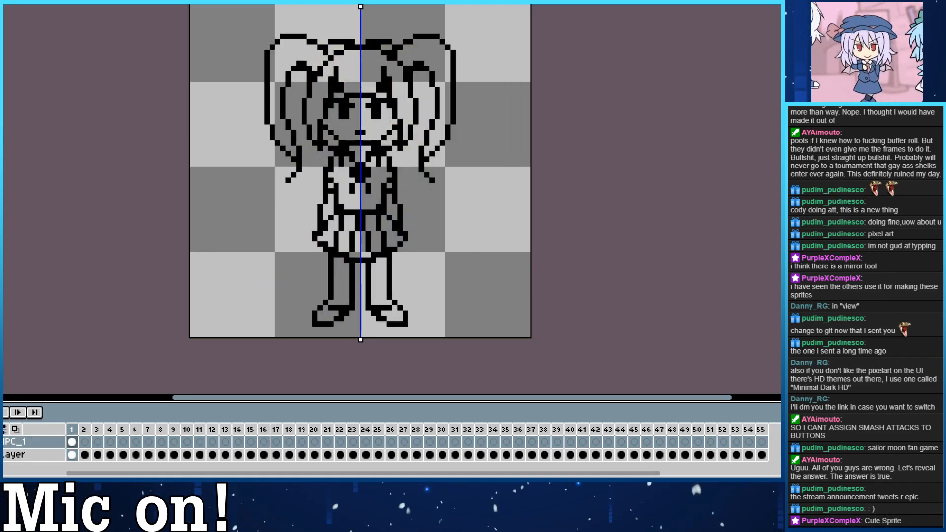
click(1, 454)
key(Right)
key(Left)
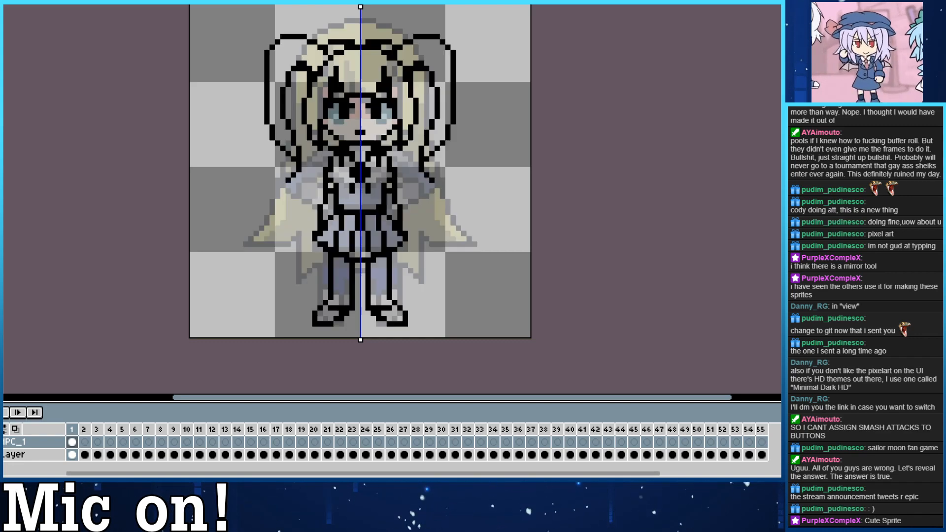
Set up frame 2 with onion skinning on and the reference layer hidden, so only the faded frame 1 line art guides drawing.
click(2, 454)
key(Right)
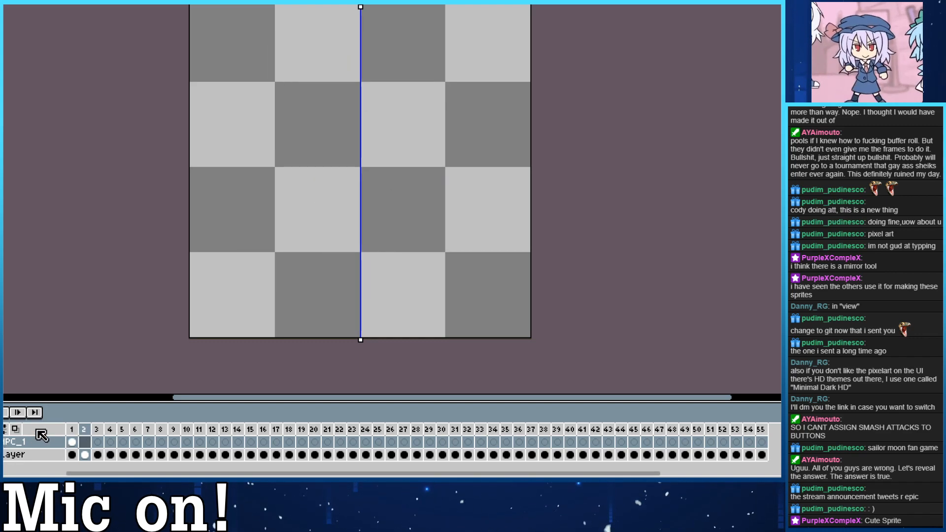
click(15, 427)
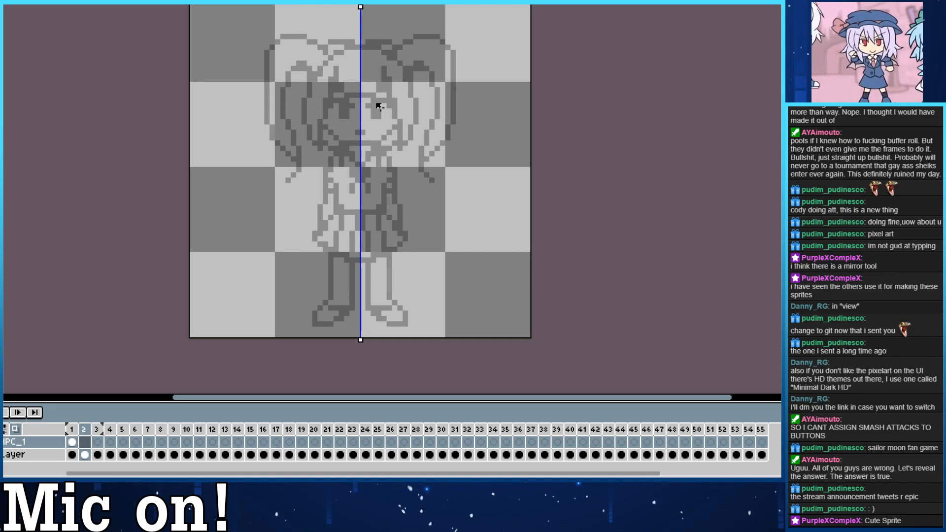
click(1, 454)
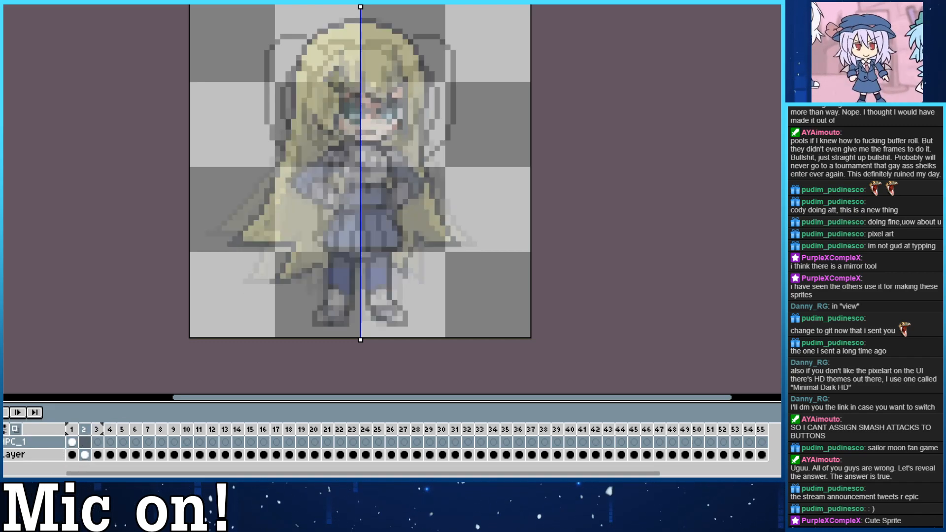
click(1, 454)
click(1, 442)
click(1, 455)
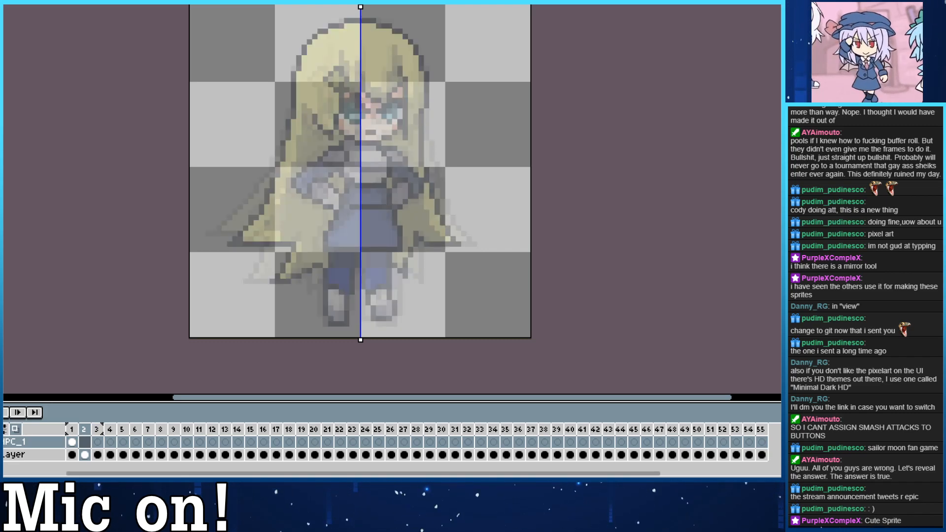
click(1, 454)
click(1, 442)
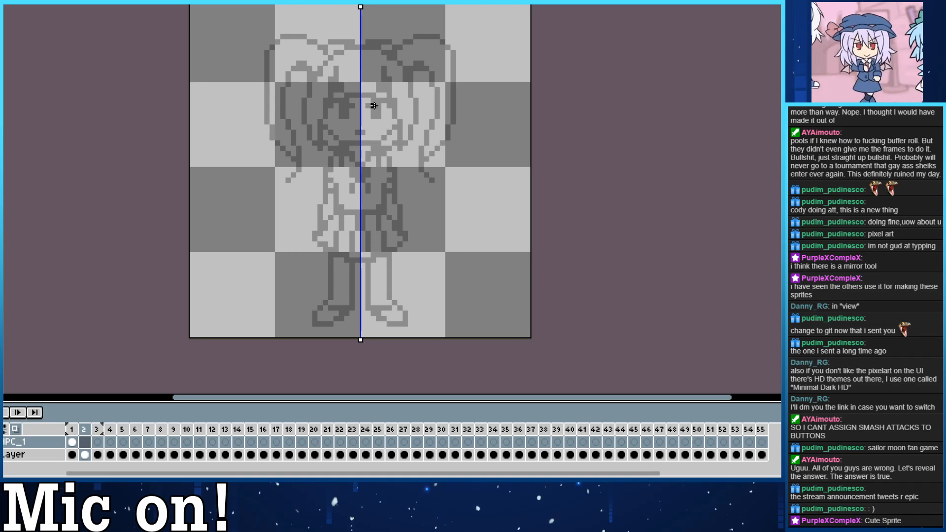
Draw the mirrored jaw curve in frame 2, undoing the trial strokes, then turn off symmetry and place an off-centre mouth pixel.
mouse_move(327, 117)
mouse_down()
mouse_move(371, 144)
mouse_move(351, 141)
mouse_move(327, 104)
mouse_up()
key(ctrl+z)
key(ctrl+z)
drag(396, 122, 365, 143)
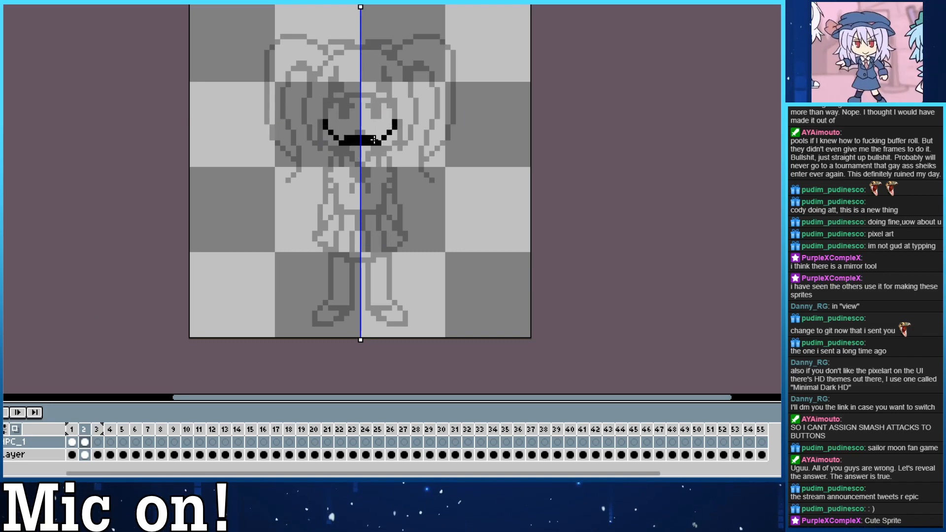
key(ctrl+z)
drag(323, 121, 368, 142)
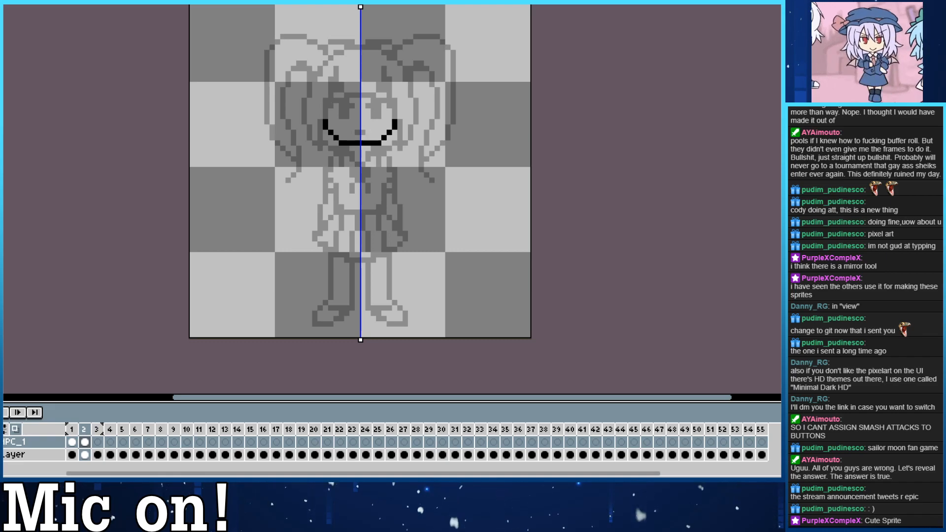
click(133, 3)
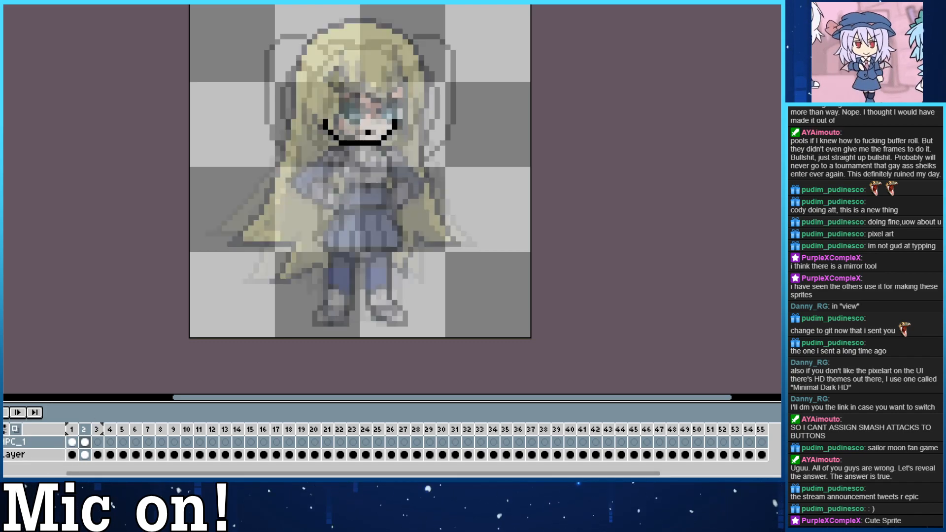
Examine how the reference sprite turns between frames 1, 2 and 3, with onion skinning off and the NPC line art hidden.
click(17, 430)
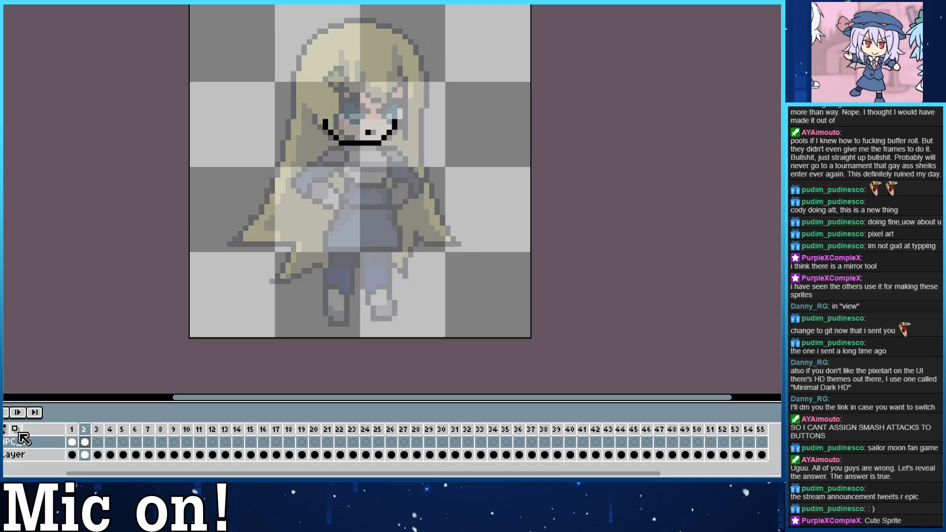
click(84, 454)
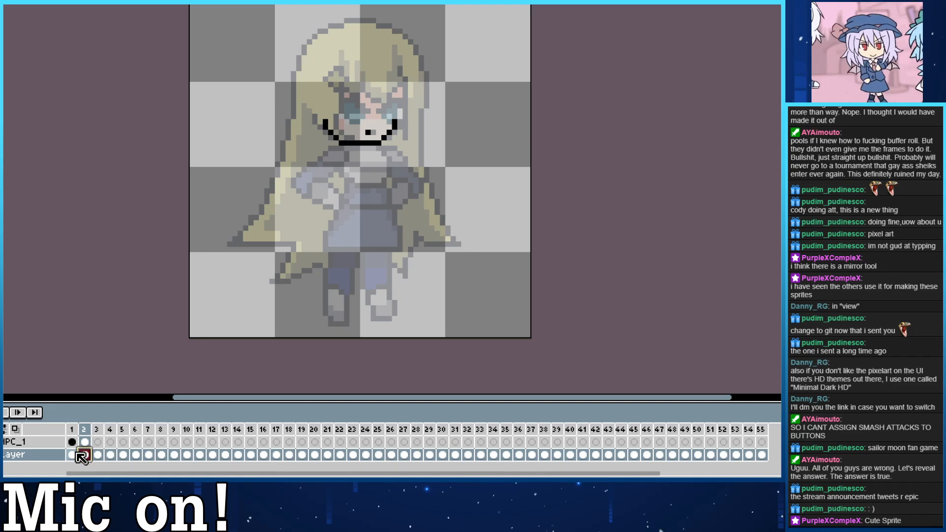
key(Left)
key(Right)
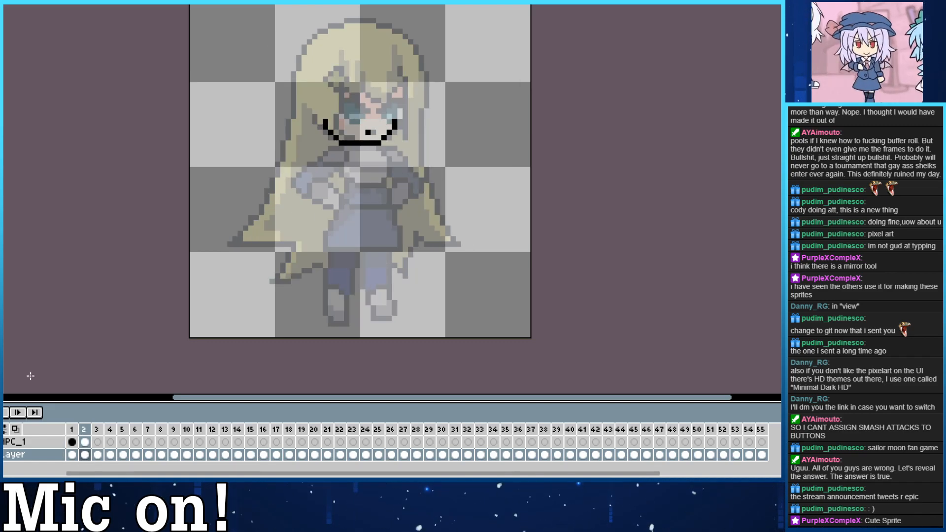
key(Left)
key(Right)
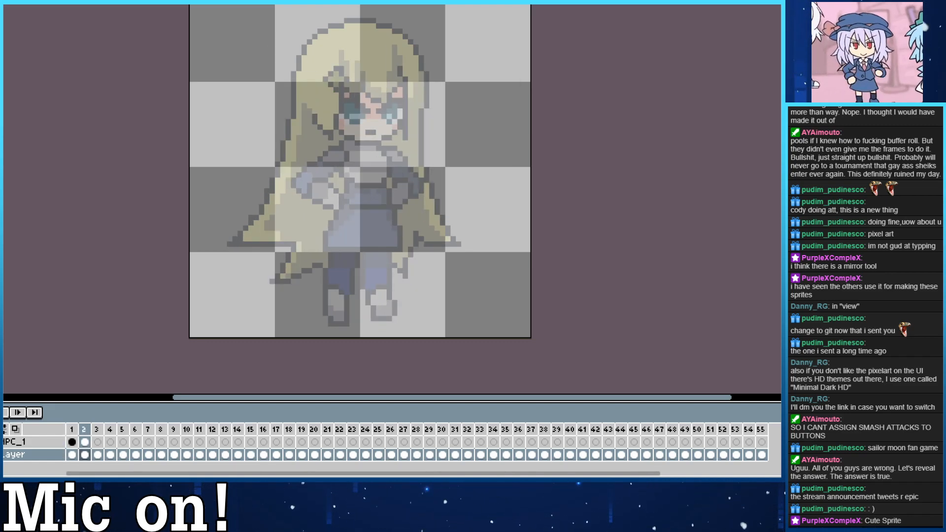
key(Left)
key(Right)
key(Left)
key(Right)
key(Left)
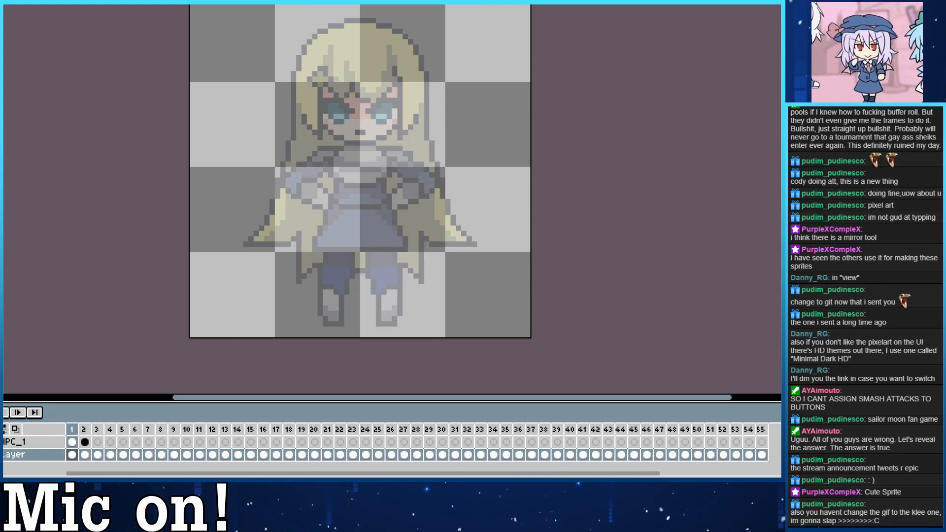
key(Right)
key(Left)
key(Right)
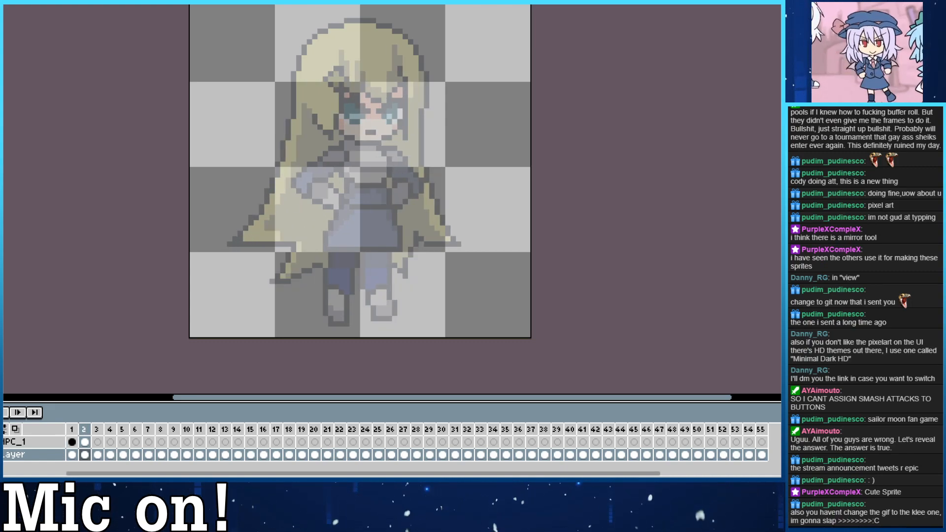
key(Left)
key(Right)
key(Left)
key(Right)
key(Right)
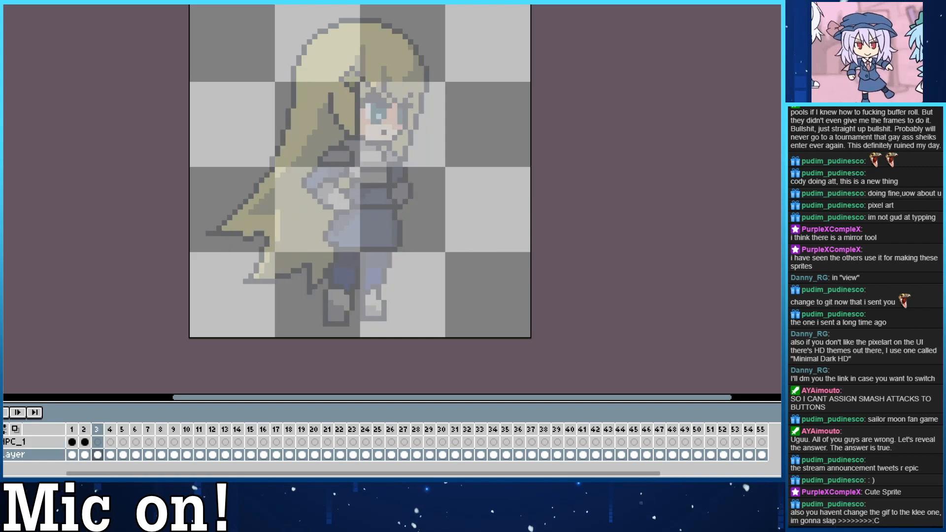
key(Left)
key(Left)
key(Left)
key(Right)
key(Right)
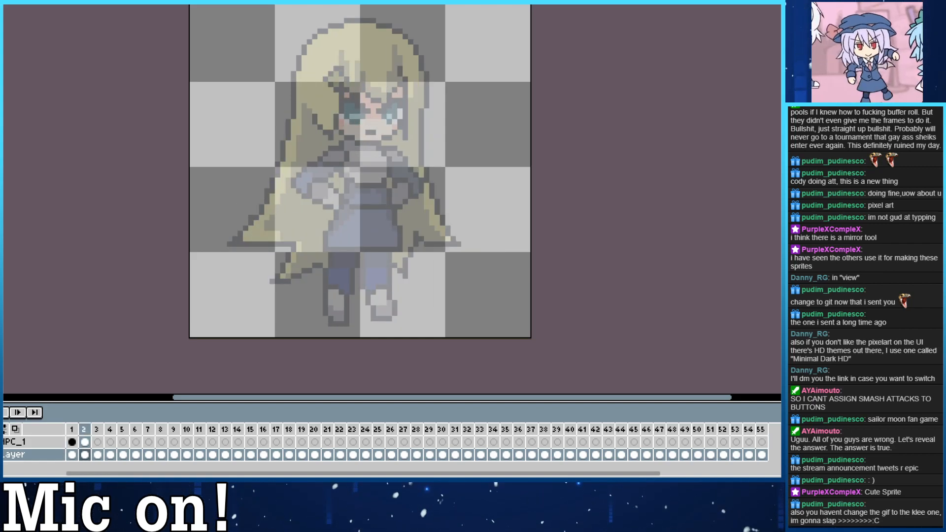
key(Left)
key(Right)
Show the NPC line art with onion skinning on and the reference hidden in frame 2, and widen the mouth into a short dash.
click(4, 442)
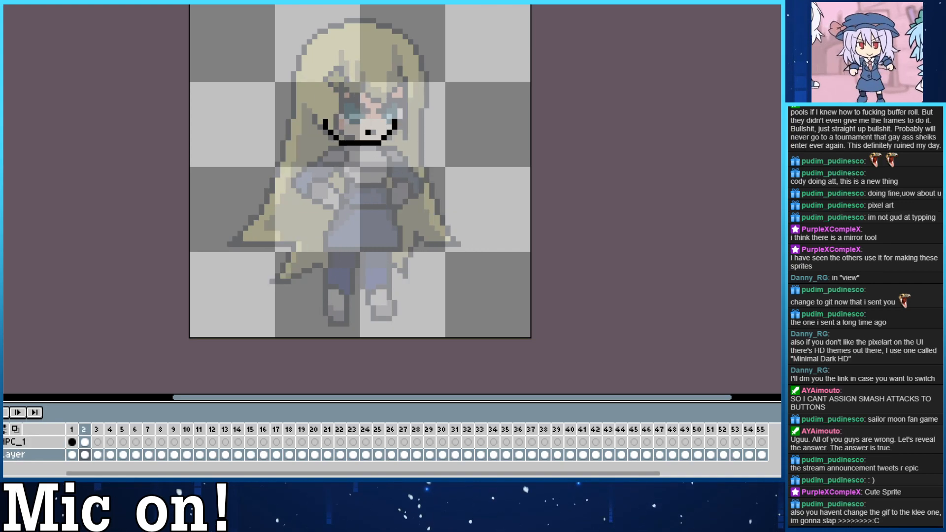
click(4, 455)
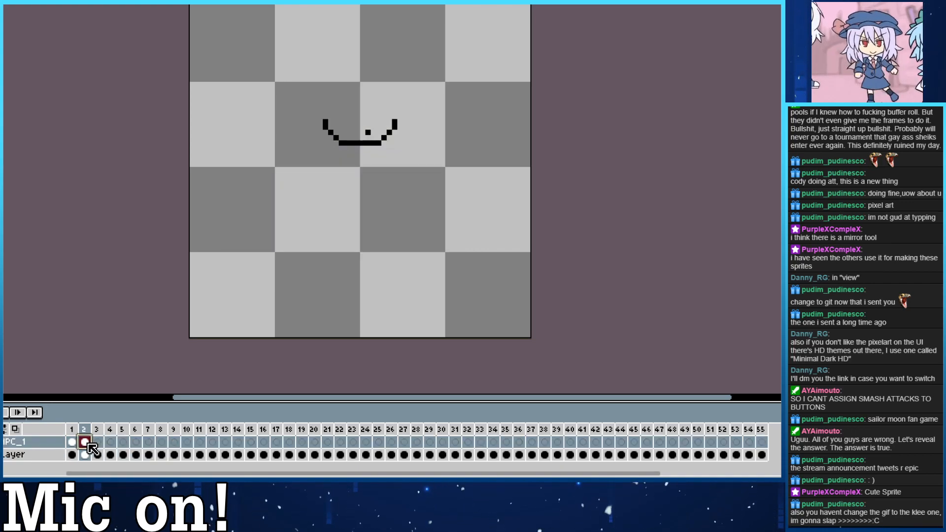
click(85, 442)
click(15, 428)
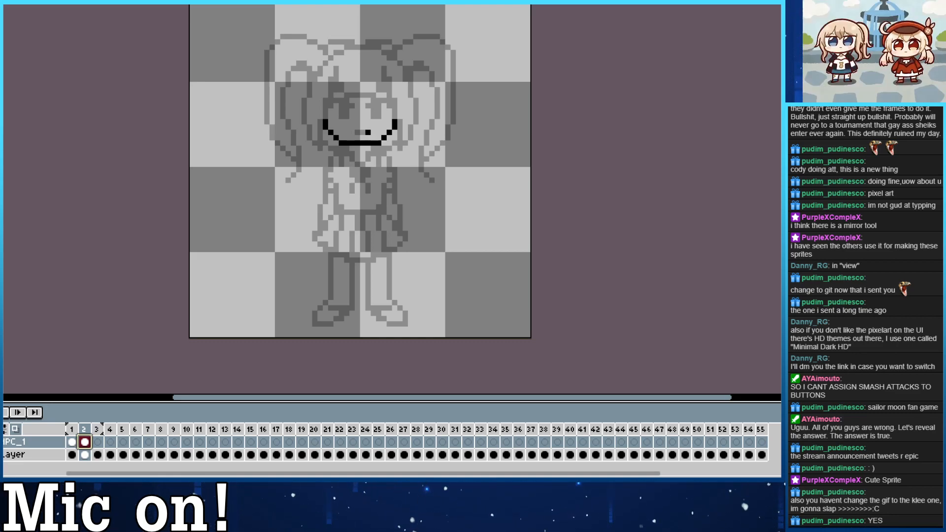
key(ctrl)
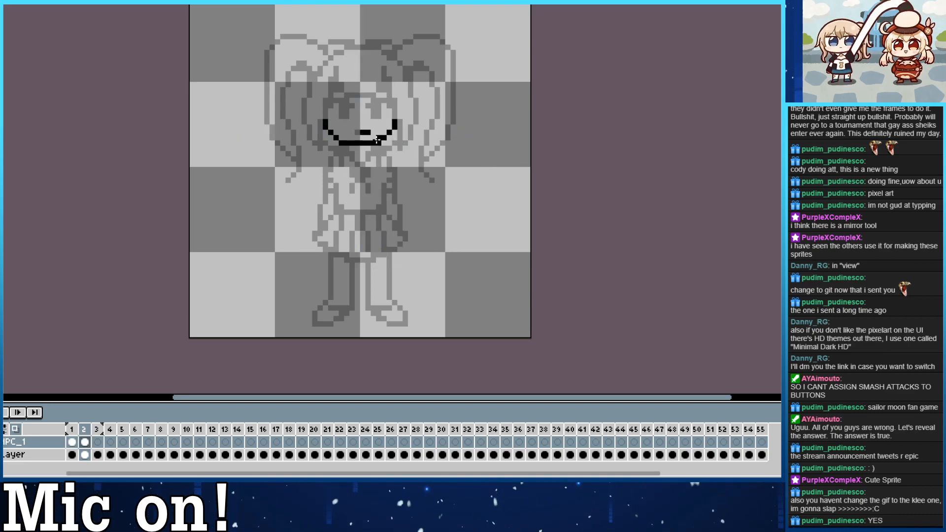
drag(355, 131, 365, 149)
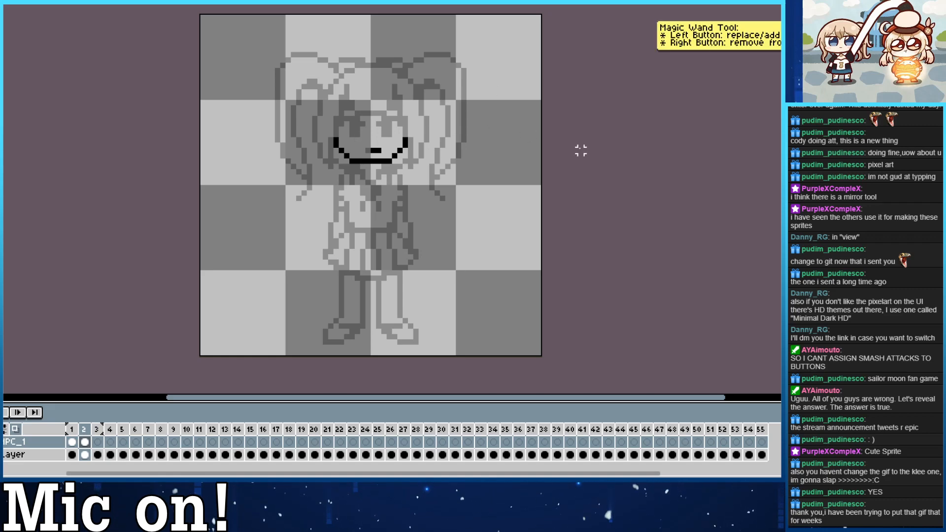
Draw both eyes in frame 2 with thick upper lids, solid dark pupils and short vertical outer edge lines.
mouse_move(390, 127)
mouse_down()
mouse_move(390, 136)
mouse_move(400, 118)
mouse_up()
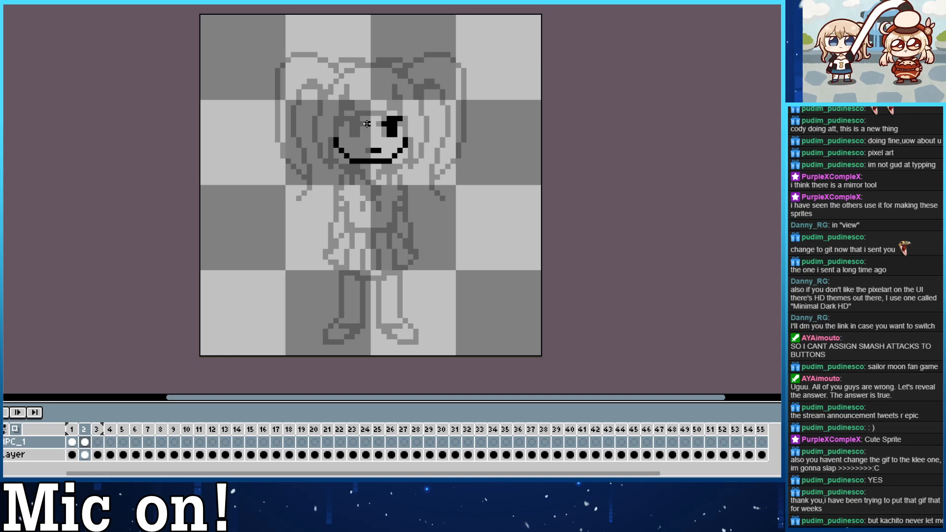
drag(367, 124, 352, 119)
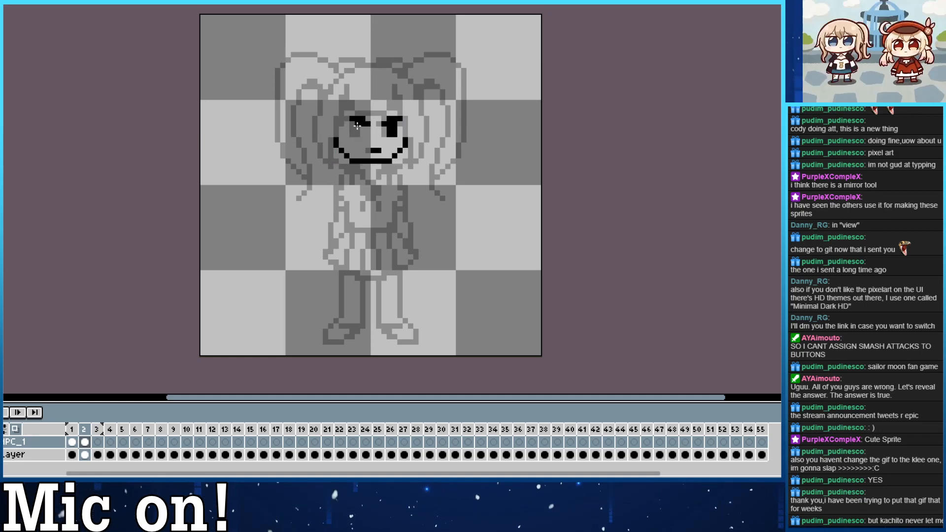
drag(358, 129, 357, 125)
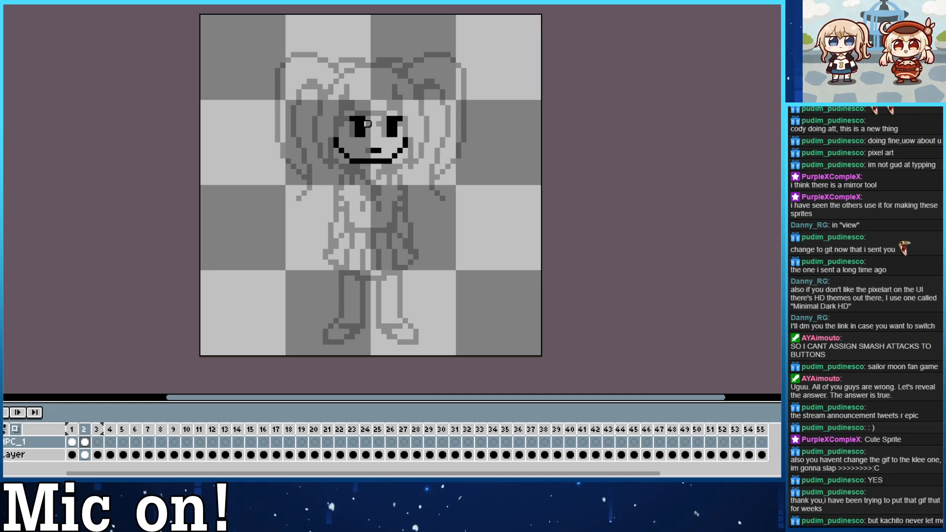
drag(347, 124, 347, 130)
drag(405, 124, 404, 132)
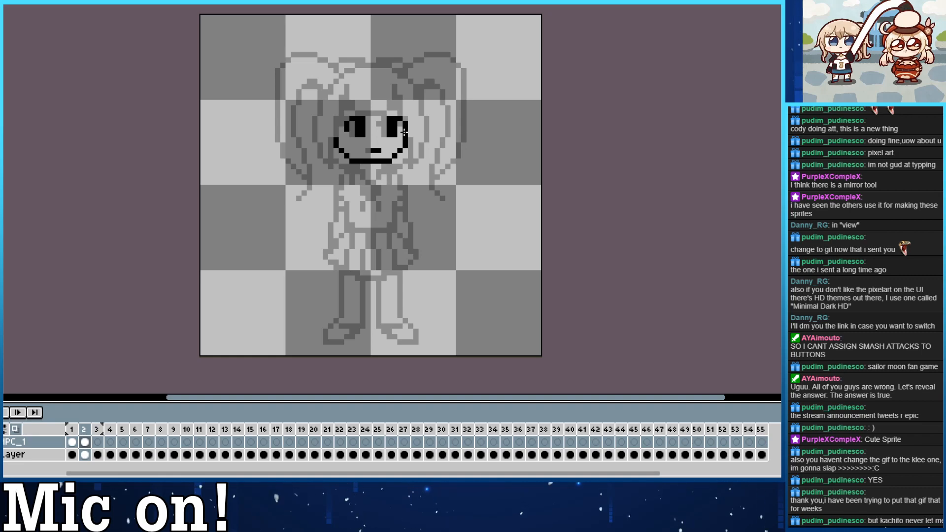
Examine the reference sprite's front view in frame 1, with the NPC line art hidden and onion skinning off.
click(1, 442)
click(1, 455)
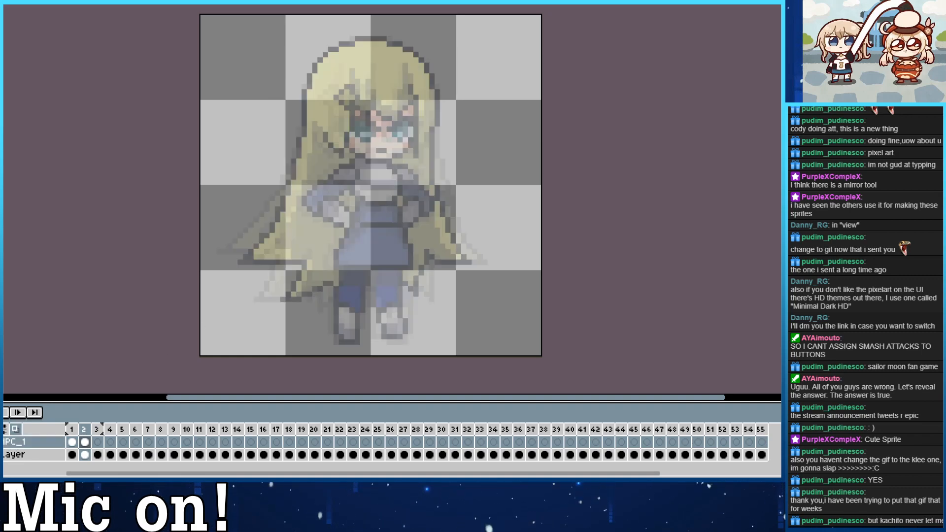
key(Left)
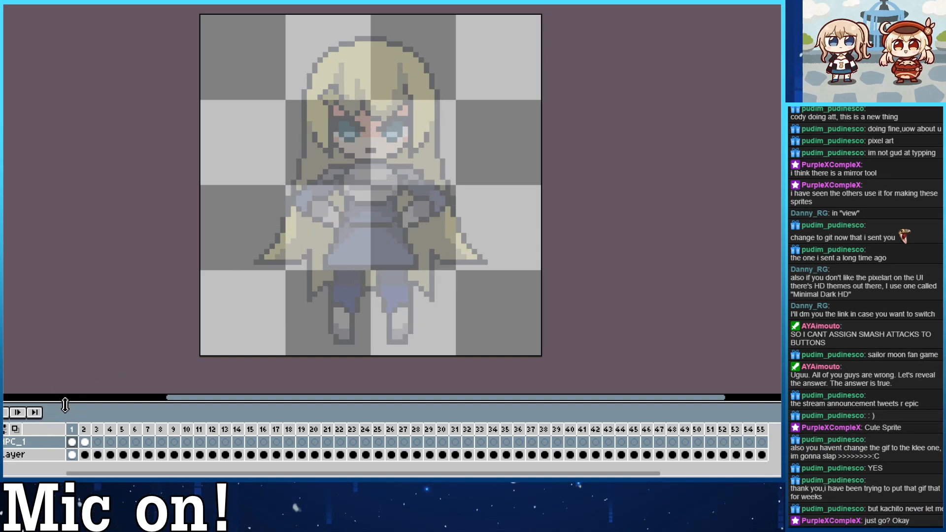
click(167, 2)
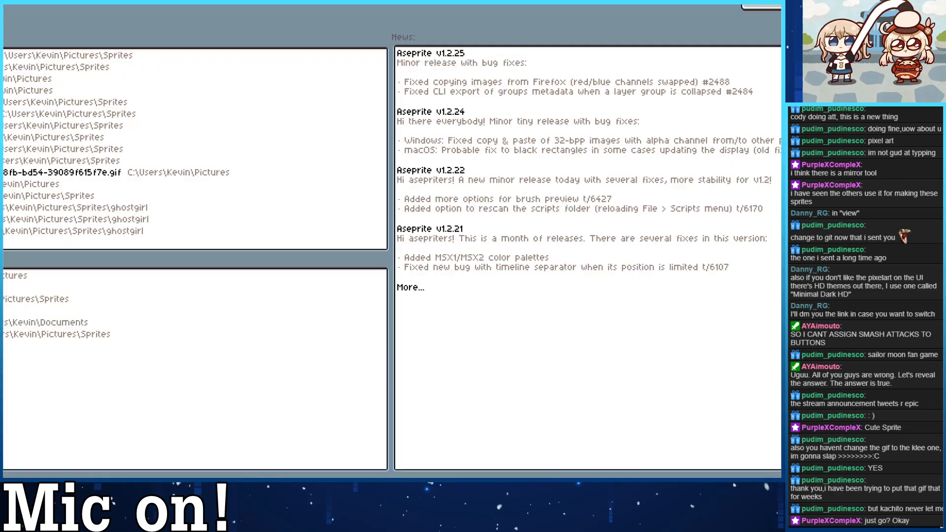
key(ctrl+Tab)
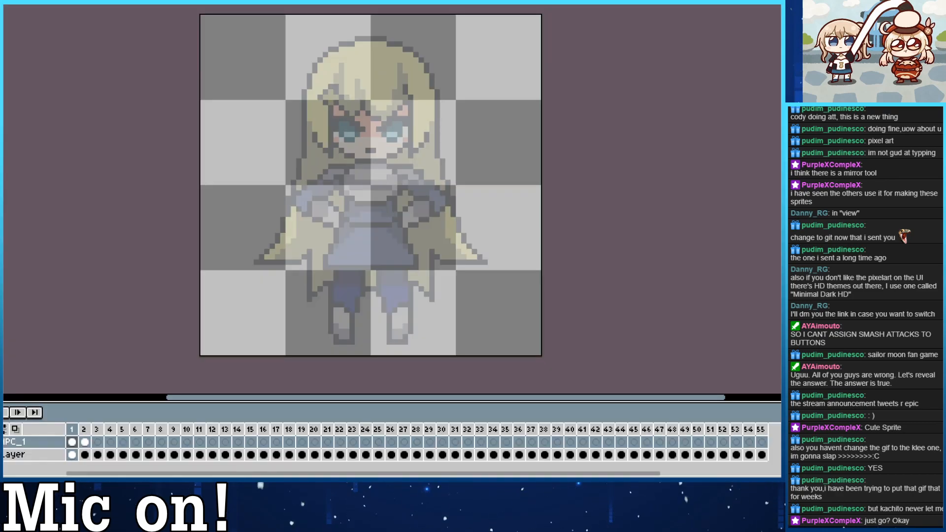
click(2, 2)
click(4, 4)
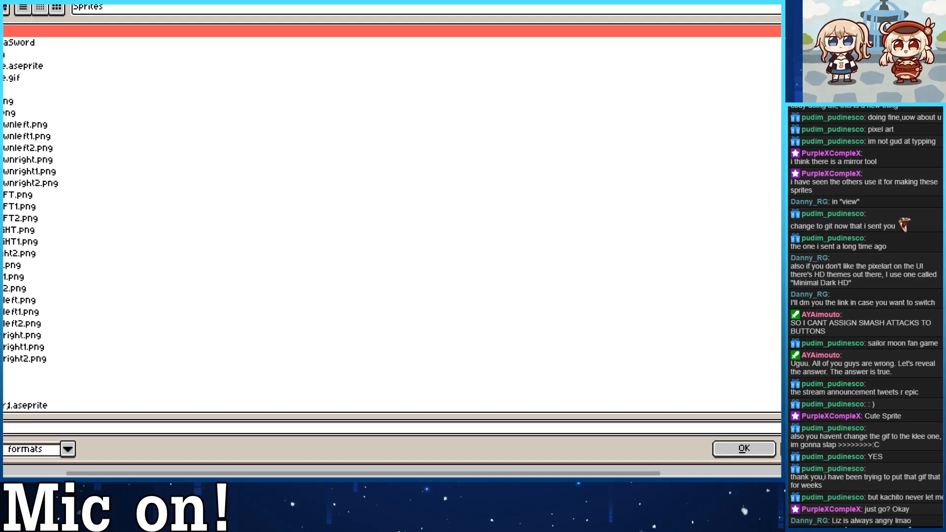
key(Escape)
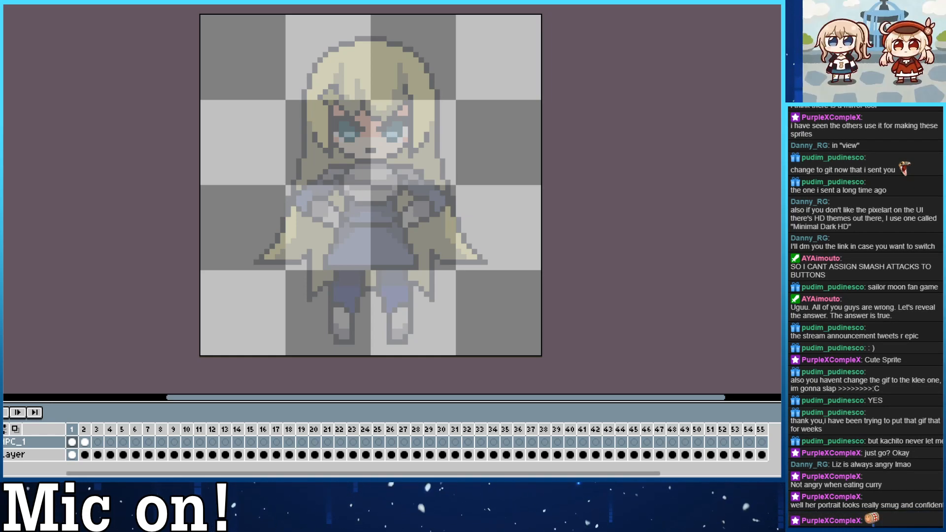
Open the animated GIF of the twin-tailed girl from the Pictures folder, filtering the file list to GIF files.
key(alt+f)
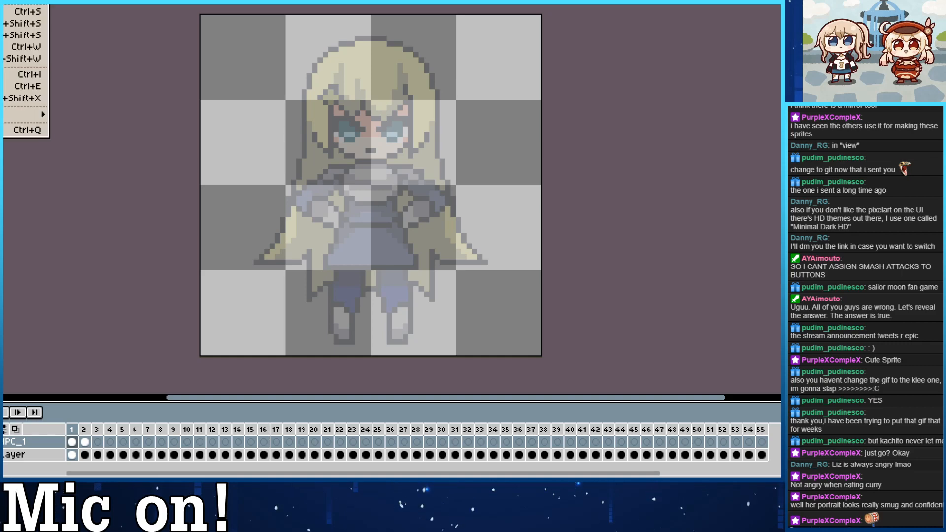
key(ctrl+o)
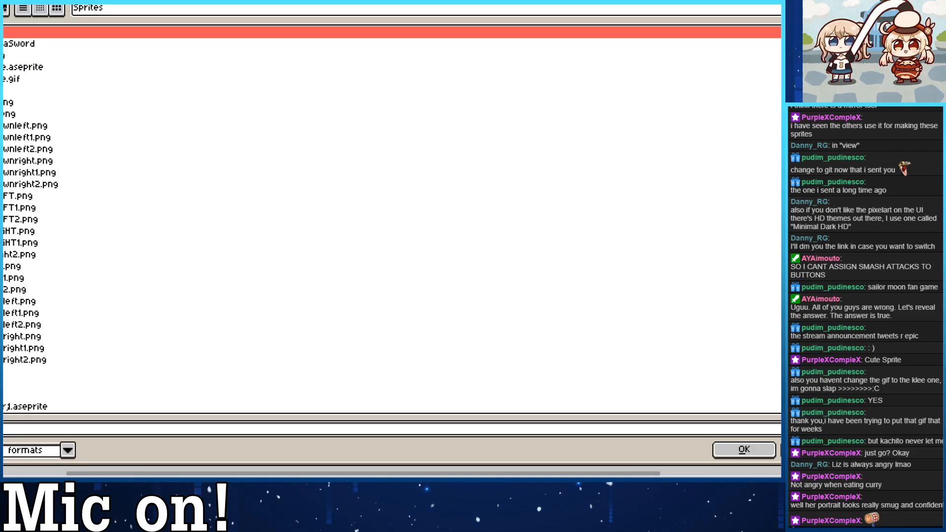
key(BackSpace)
click(67, 450)
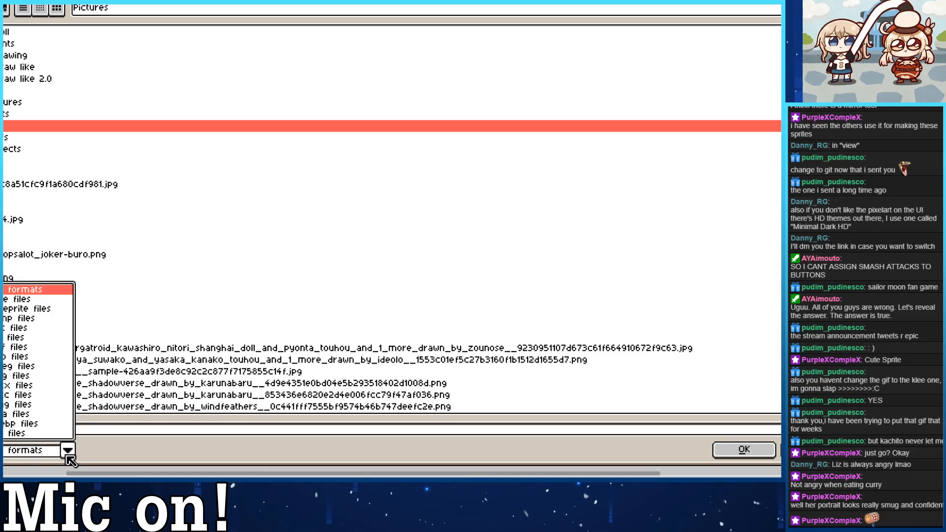
click(26, 351)
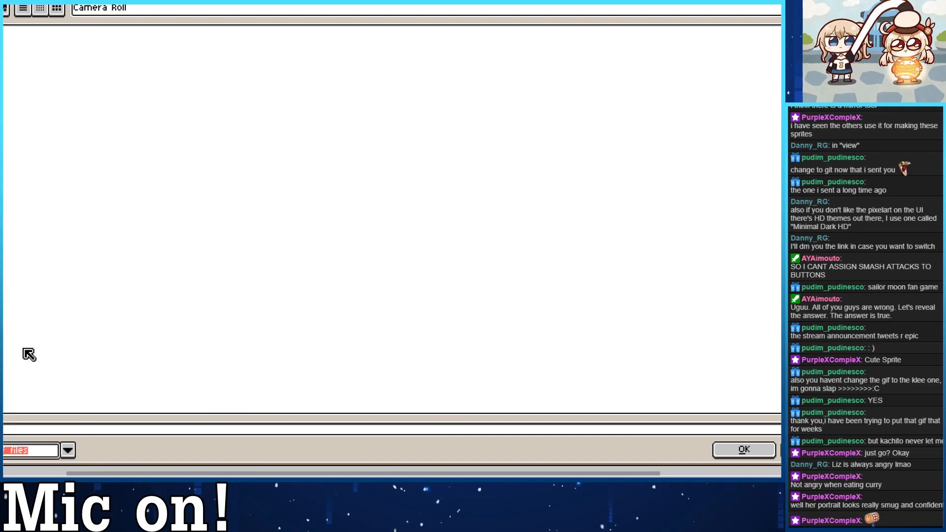
click(71, 451)
click(28, 355)
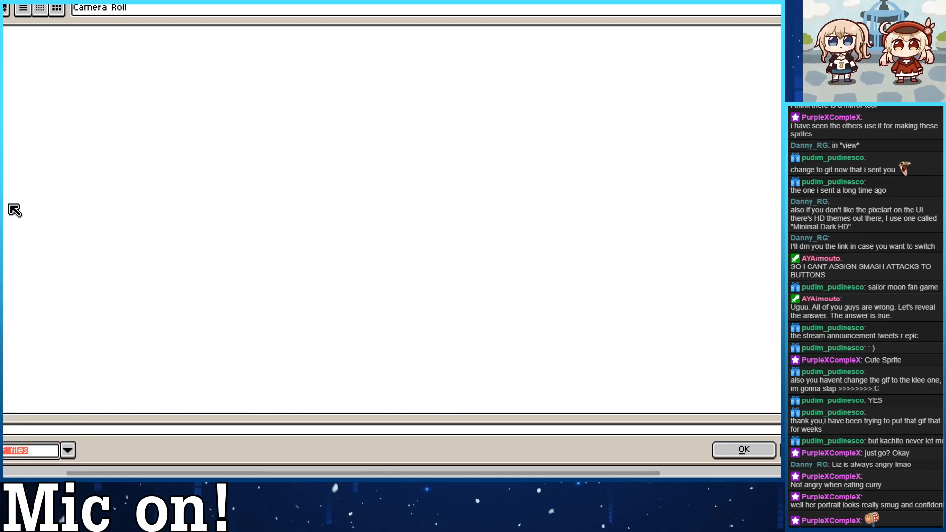
key(BackSpace)
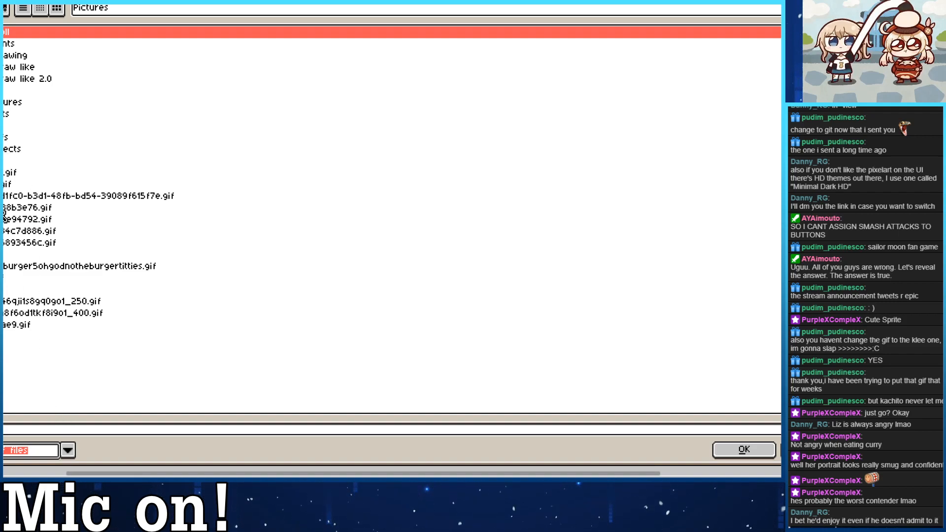
click(5, 290)
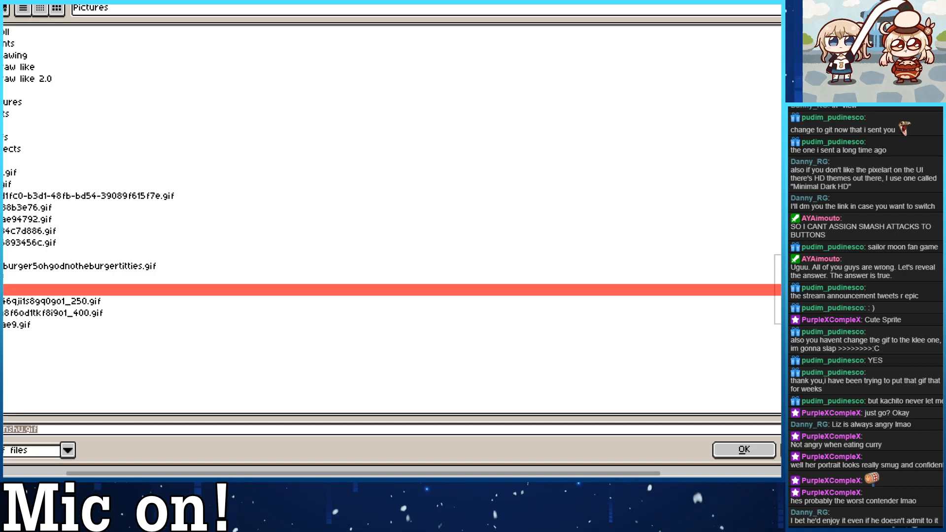
double_click(5, 290)
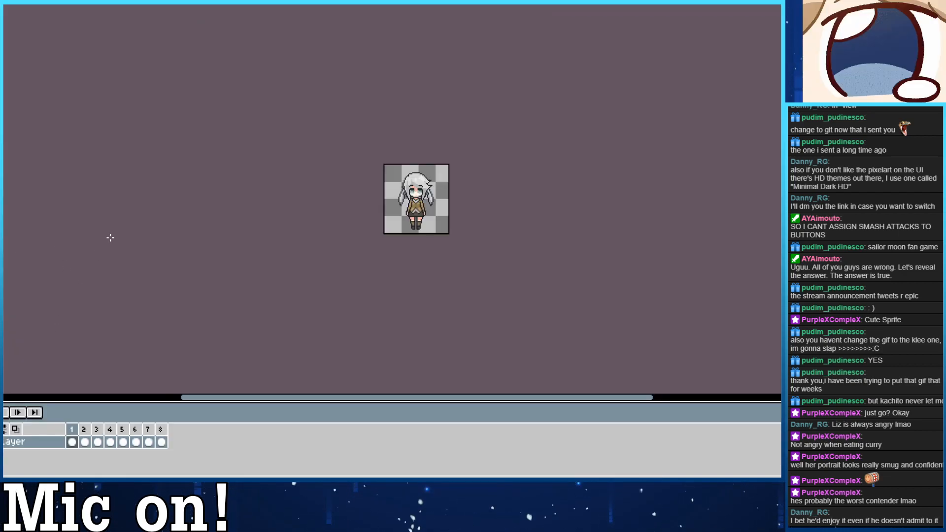
Examine the twin-tailed girl's turnaround up close, comparing the front, side and back views in frames 1 to 4.
scroll(384, 165, up, 4)
drag(553, 308, 406, 136)
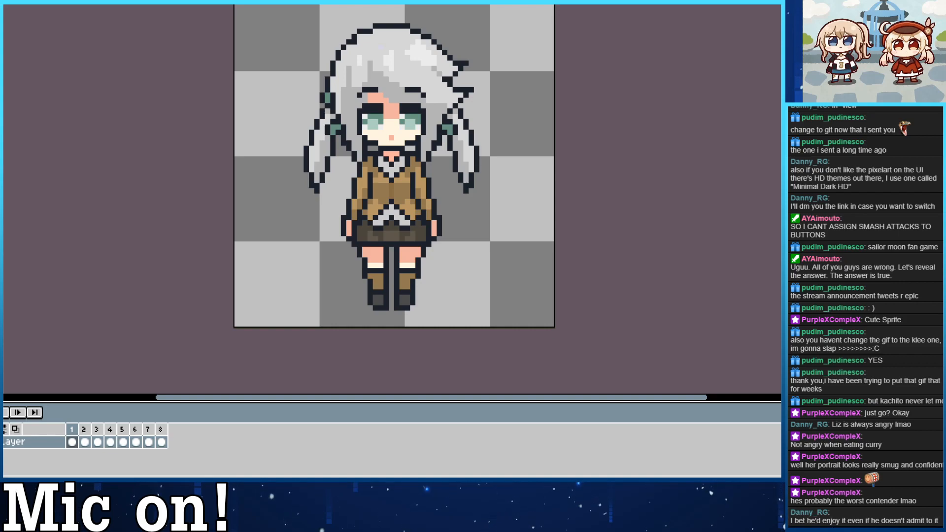
drag(173, 231, 184, 253)
click(7, 413)
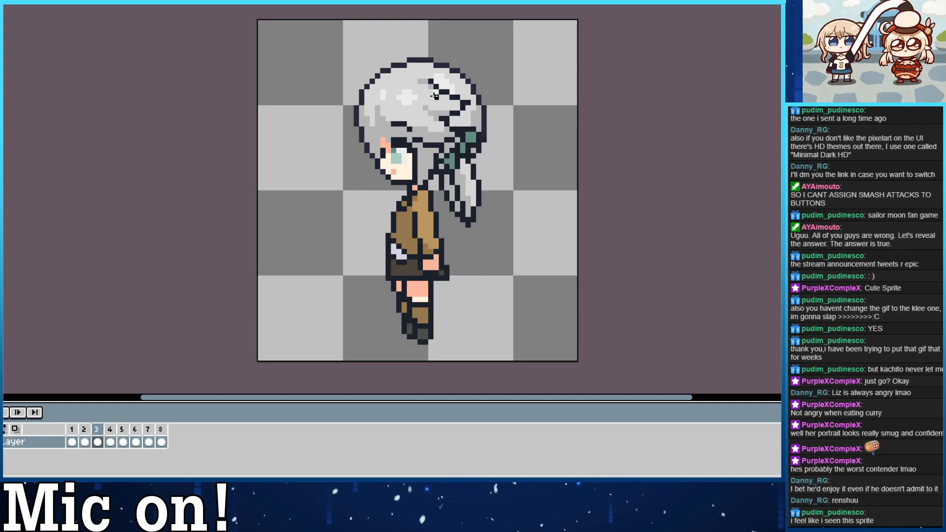
key(comma)
key(Right)
key(Right)
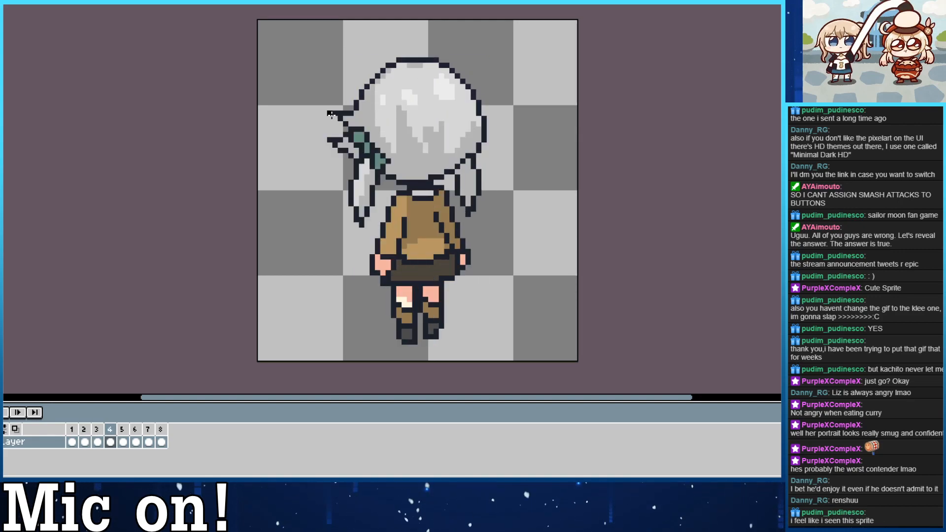
key(comma)
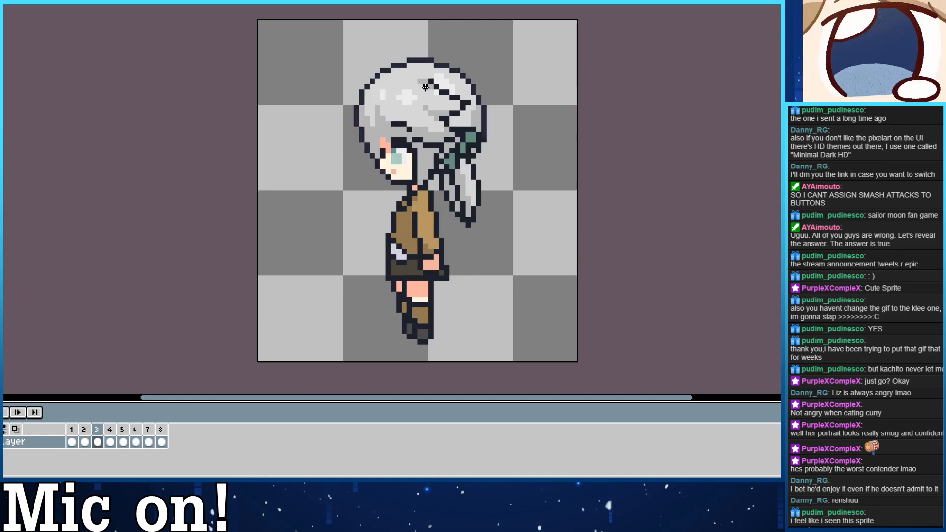
Try straight black horizontal marks at the head in frame 3 and beside the hair spikes in frame 4.
drag(371, 81, 334, 81)
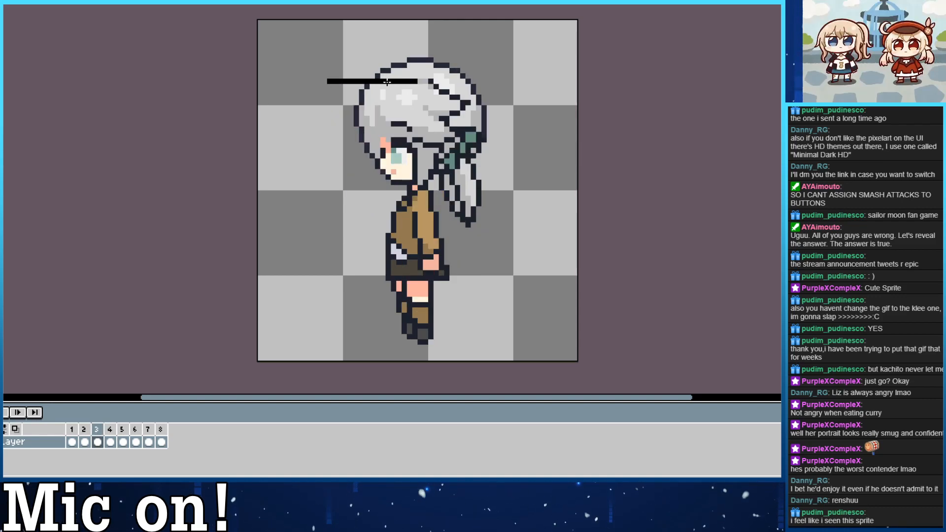
key(period)
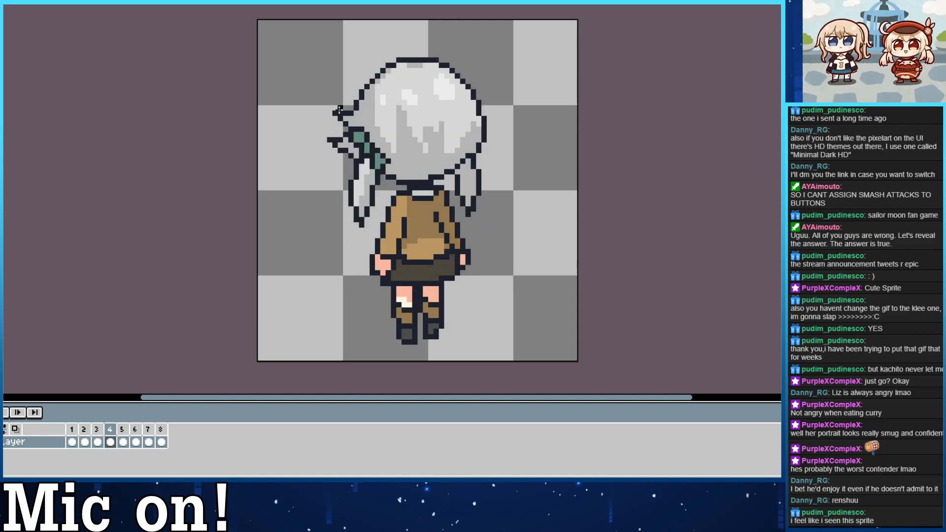
mouse_move(340, 112)
mouse_down()
mouse_move(288, 113)
mouse_move(260, 127)
mouse_up()
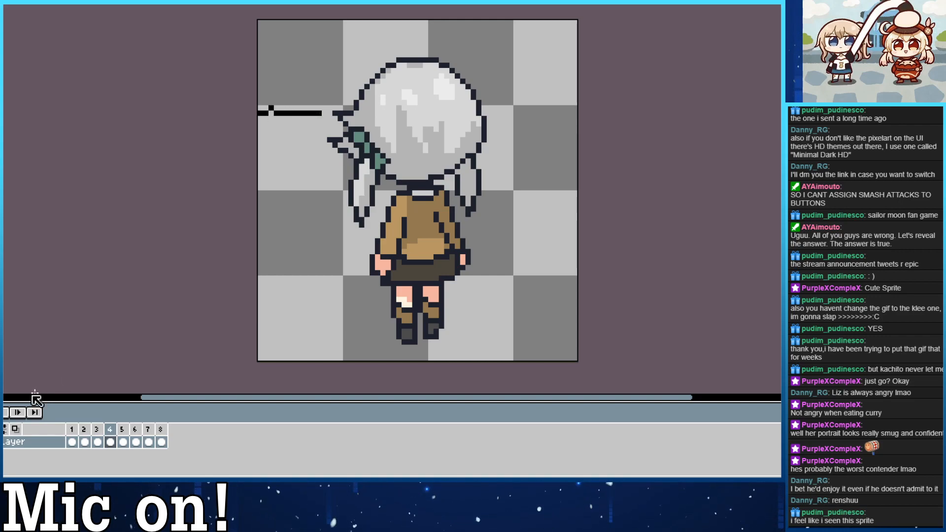
Examine with onion skinning on how the twin-tailed girl's head, hair and body shift between neighbouring frames of the turnaround.
click(15, 429)
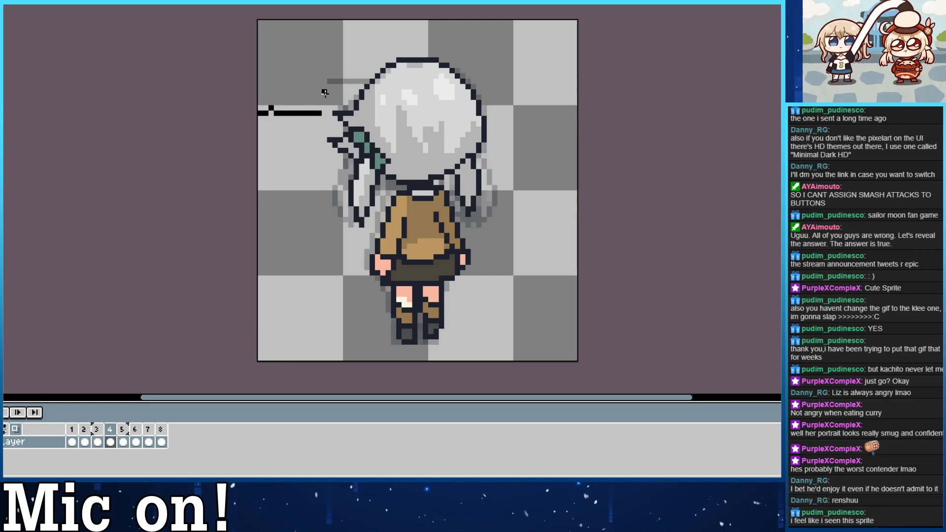
key(period)
key(Right)
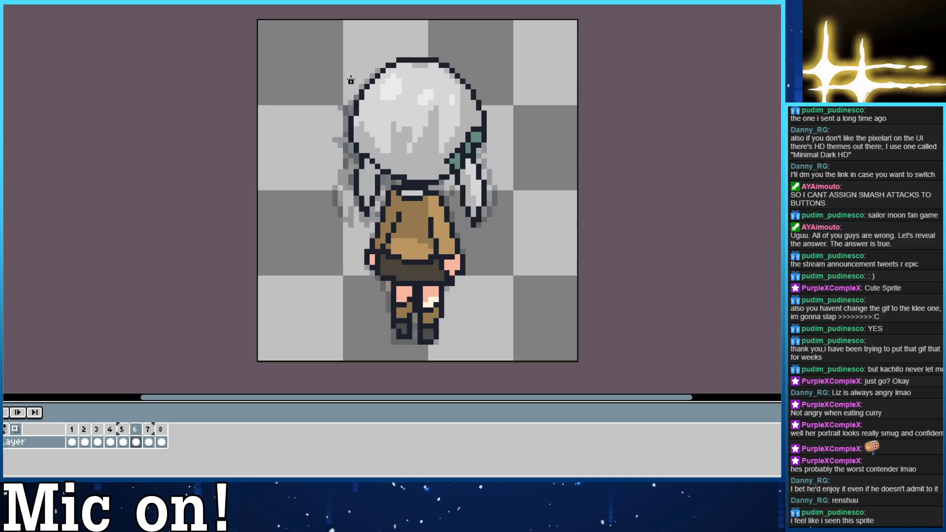
key(Right)
key(Left)
key(Left)
key(Left)
key(Left)
key(Left)
key(Left)
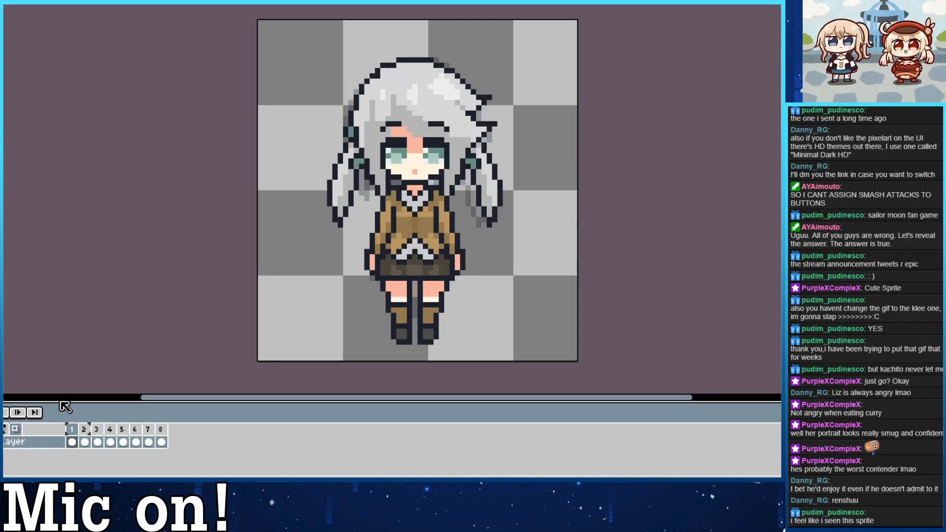
key(Right)
key(Right)
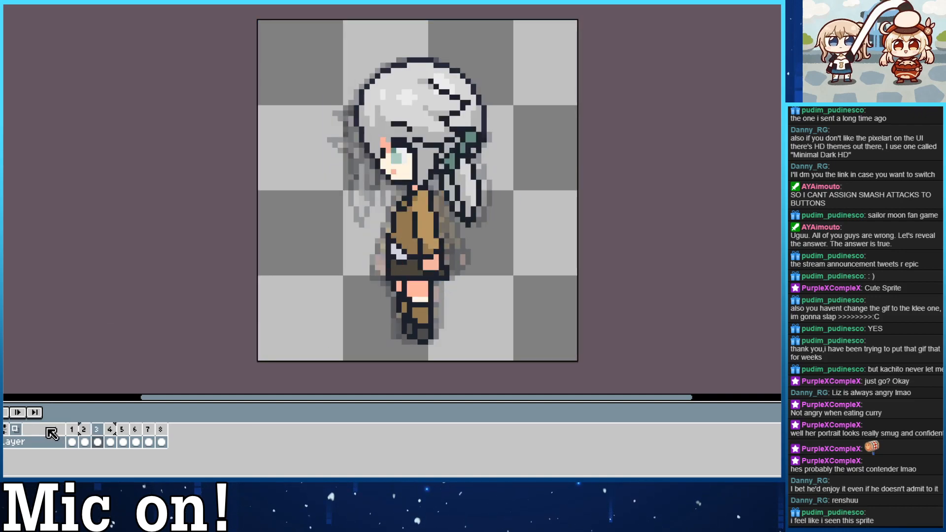
Turn onion skinning off and compare the GIF's front view in frame 1 with its next frame and the blonde reference sprite.
click(19, 431)
key(Left)
key(Left)
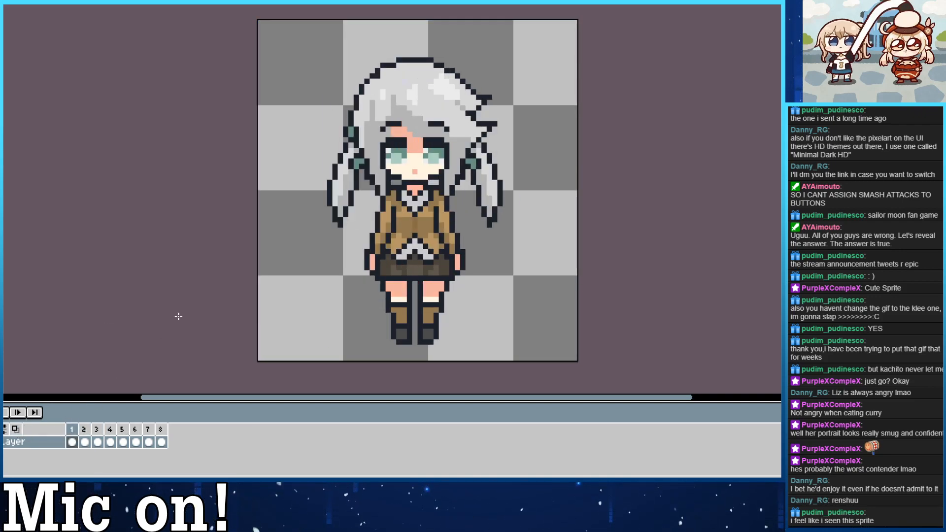
click(94, 2)
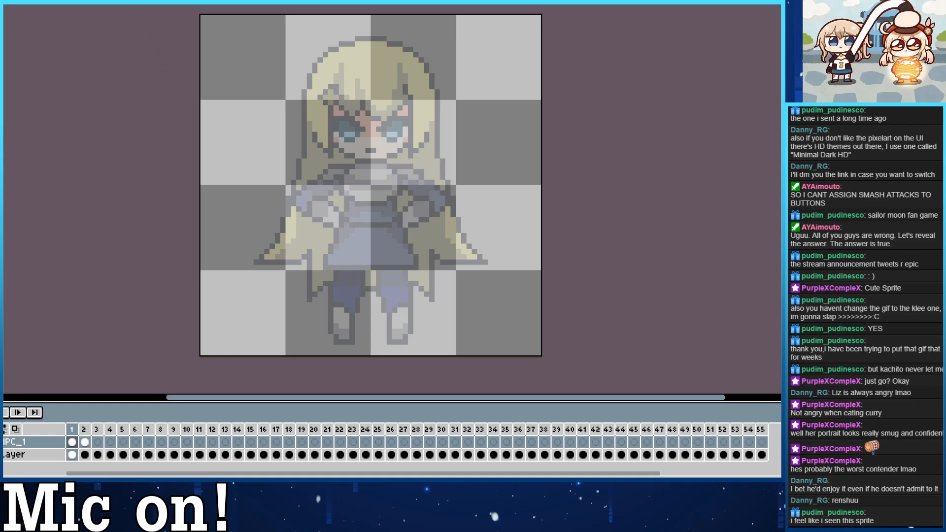
click(170, 2)
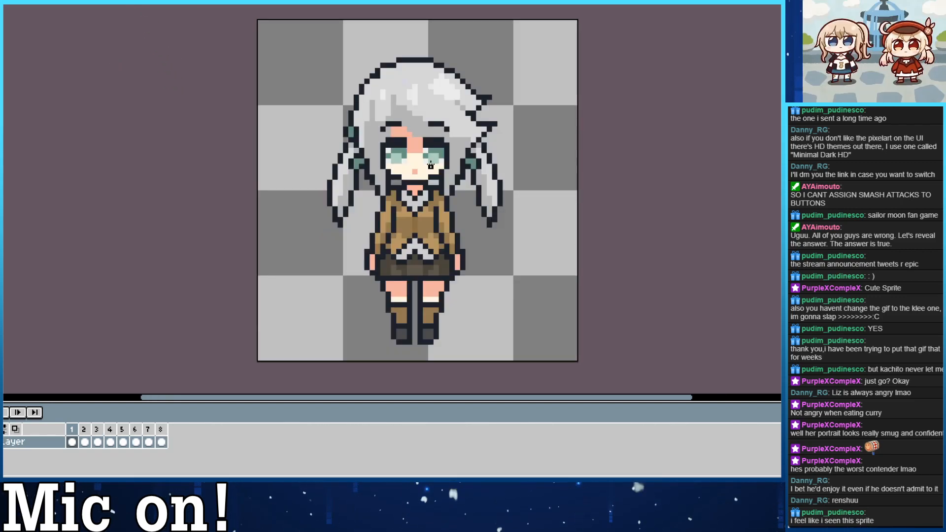
key(Right)
key(Left)
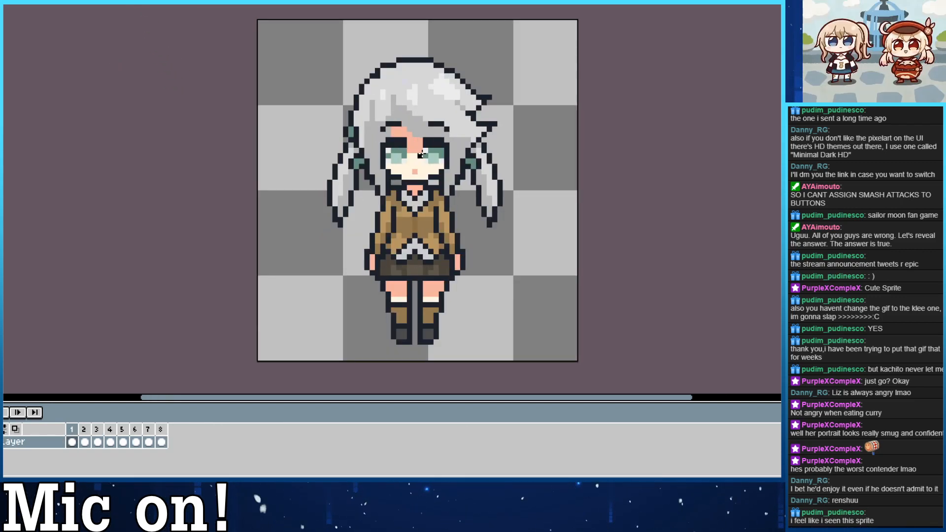
Return to the NPC sprite and show only its line art in frame 1, hiding the reference layer.
click(73, 2)
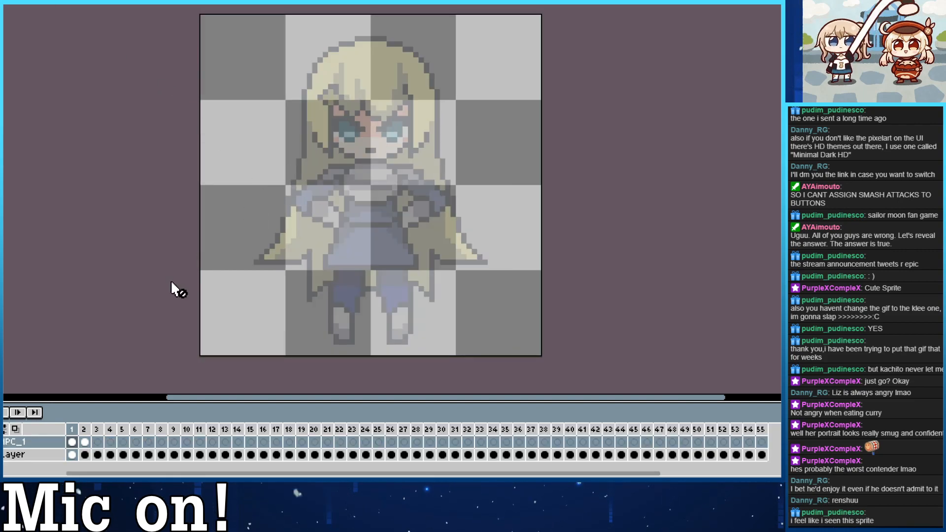
click(1, 455)
click(1, 442)
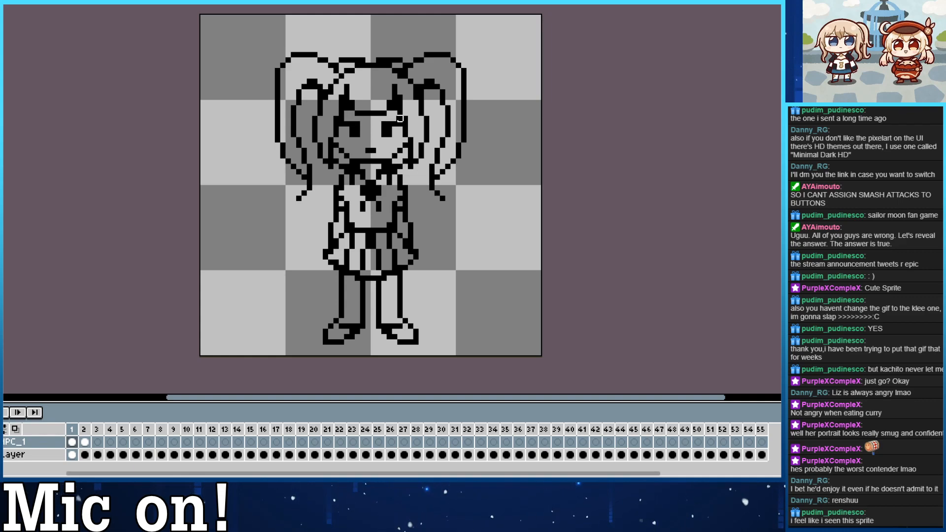
Glance at the silver-haired reference's front view, and turn on onion skinning in frame 2 of the NPC sprite.
key(ctrl+Tab)
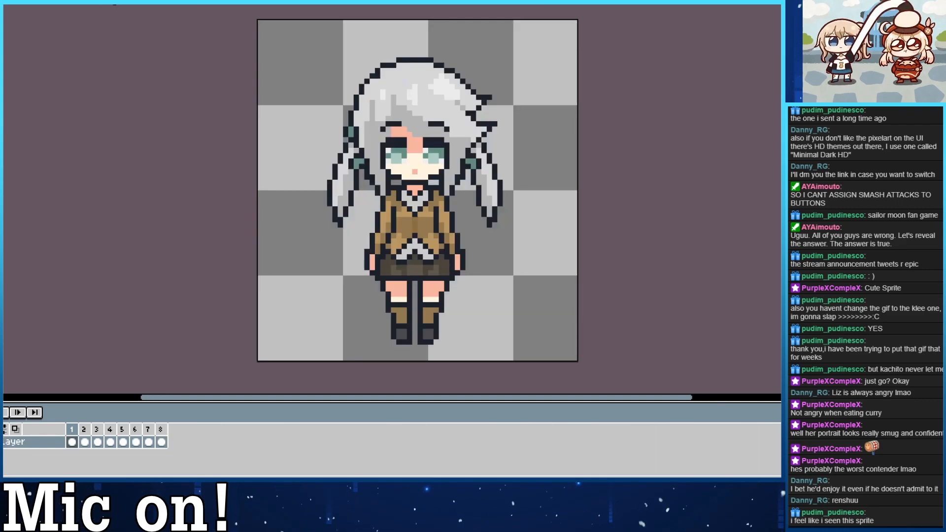
key(ctrl+Tab)
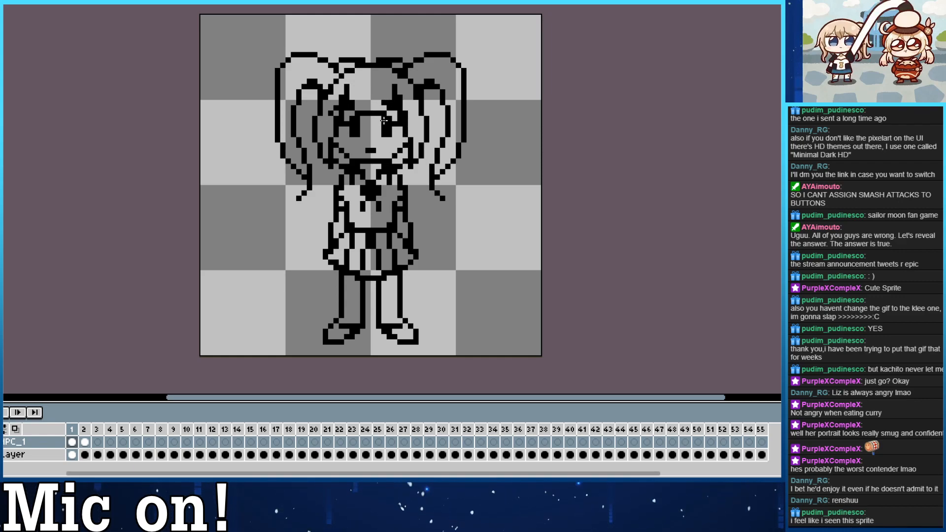
key(Right)
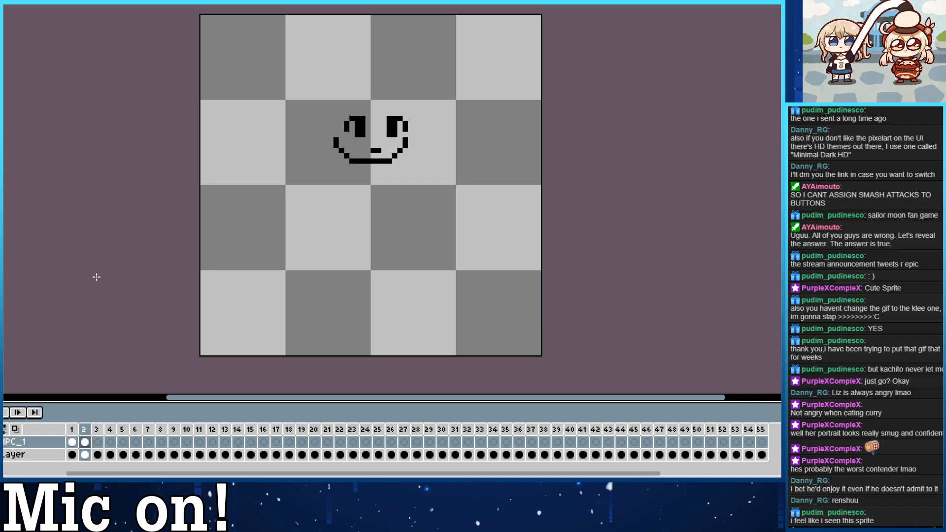
click(16, 429)
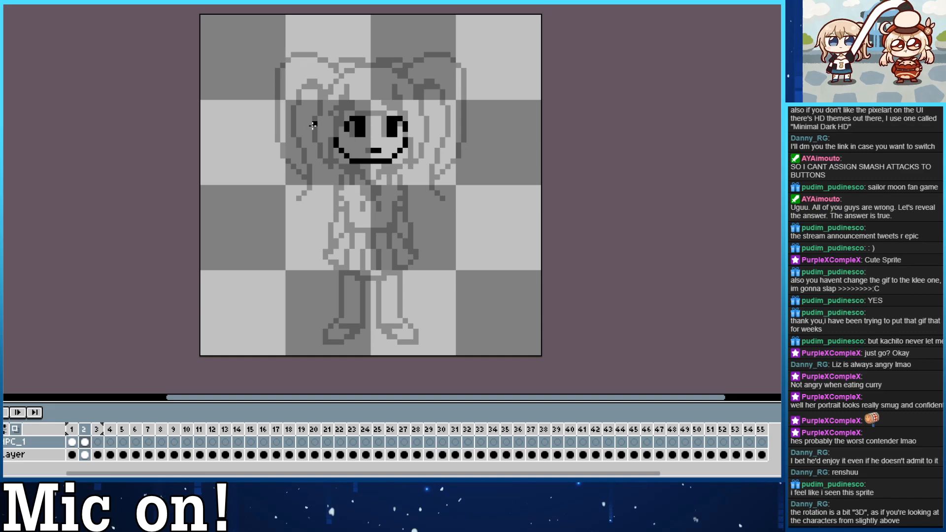
Draw two short black eyebrow arcs above the eyes of the turned face in frame 2.
drag(341, 113, 367, 101)
key(ctrl+z)
key(ctrl+z)
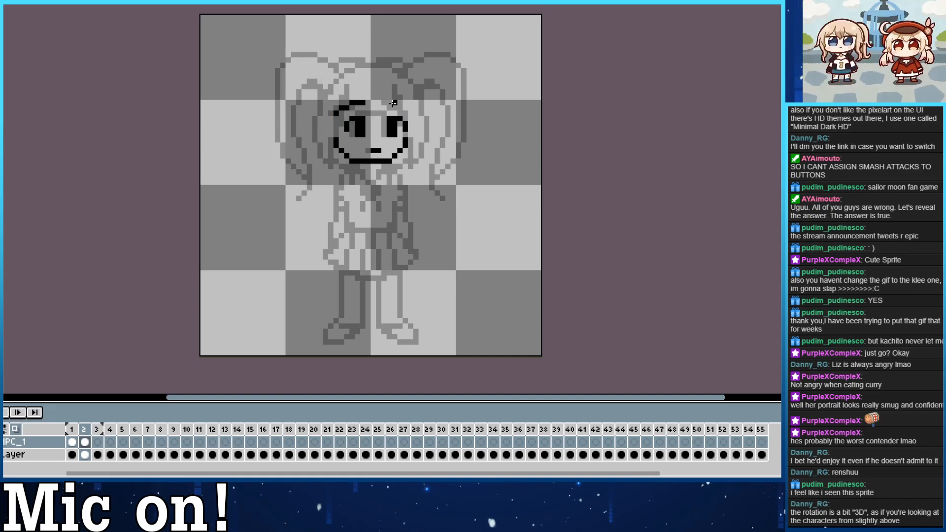
key(ctrl+z)
drag(384, 103, 406, 108)
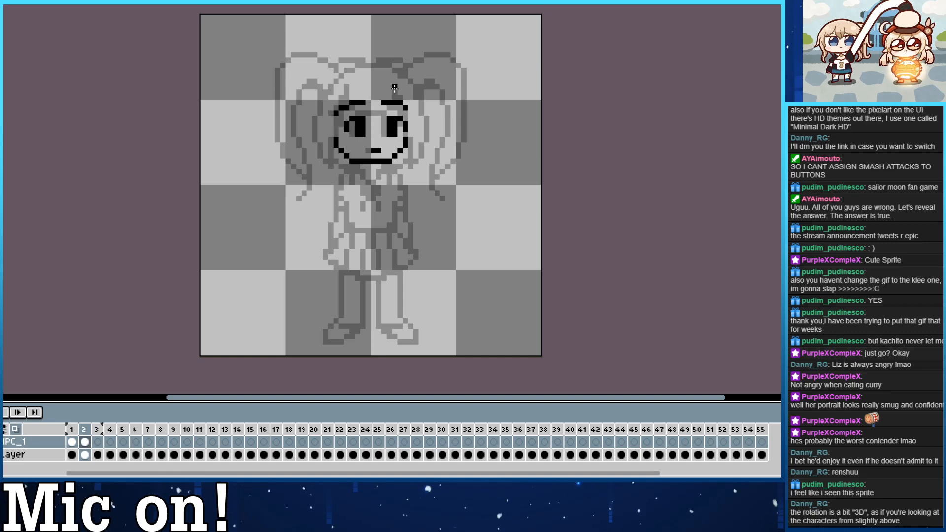
drag(394, 88, 410, 162)
key(ctrl+z)
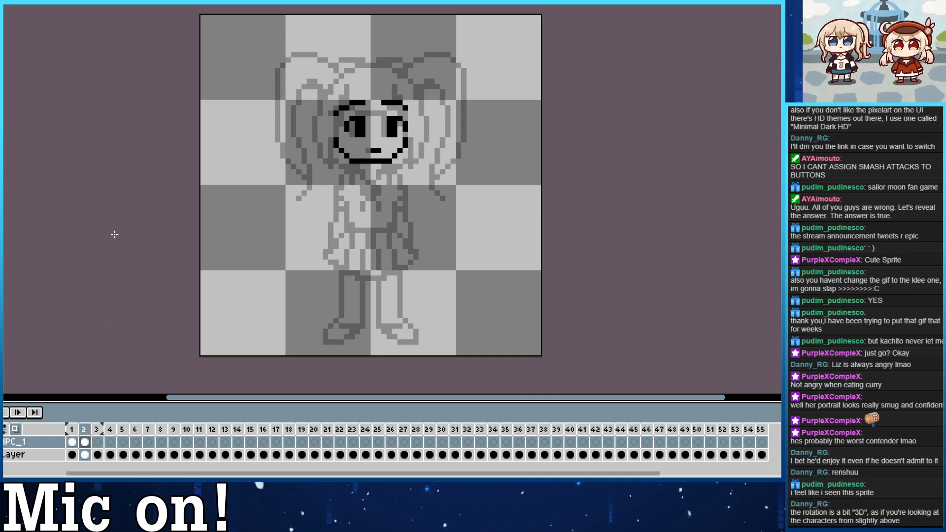
Examine how the silver-haired reference's hair, face, body and legs change between the front view in frame 1 and the turned view in frame 2.
key(ctrl+Tab)
key(Right)
key(Left)
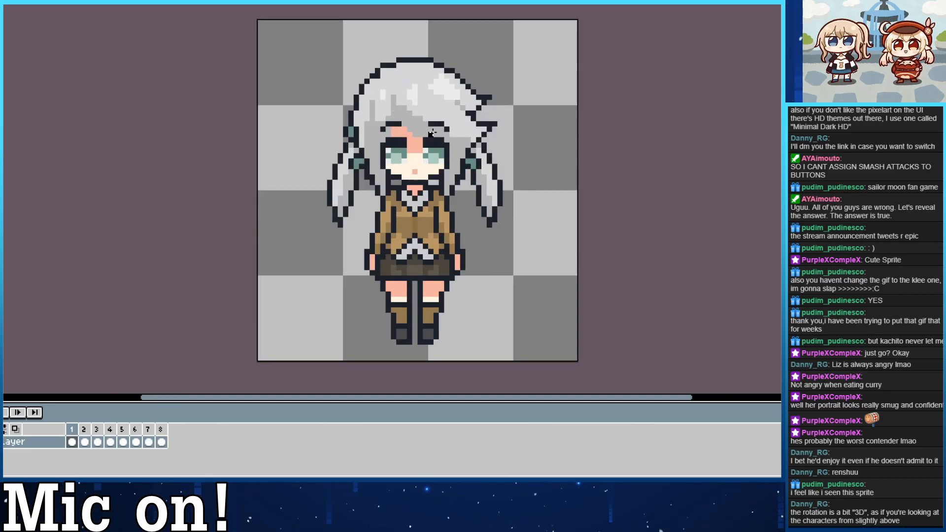
key(Right)
key(Left)
key(Right)
key(Left)
key(Right)
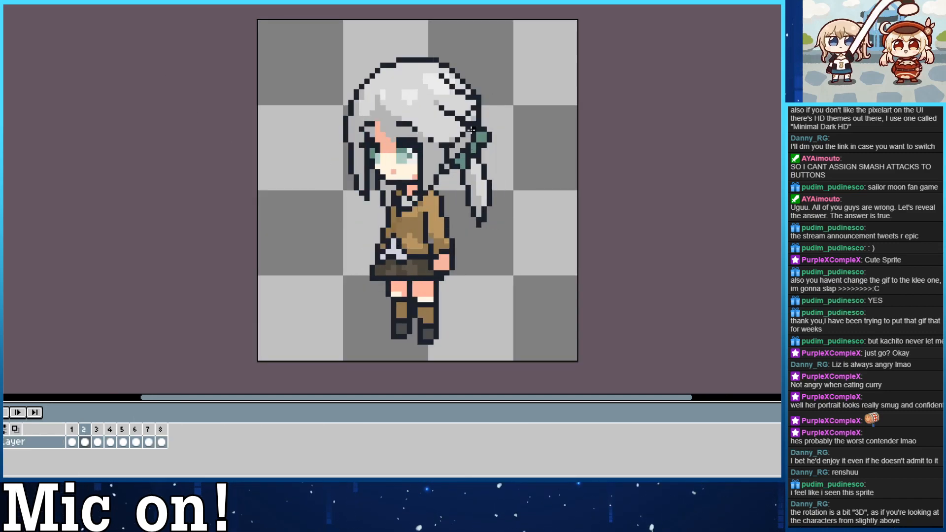
key(Left)
key(Right)
key(Left)
key(Right)
key(Left)
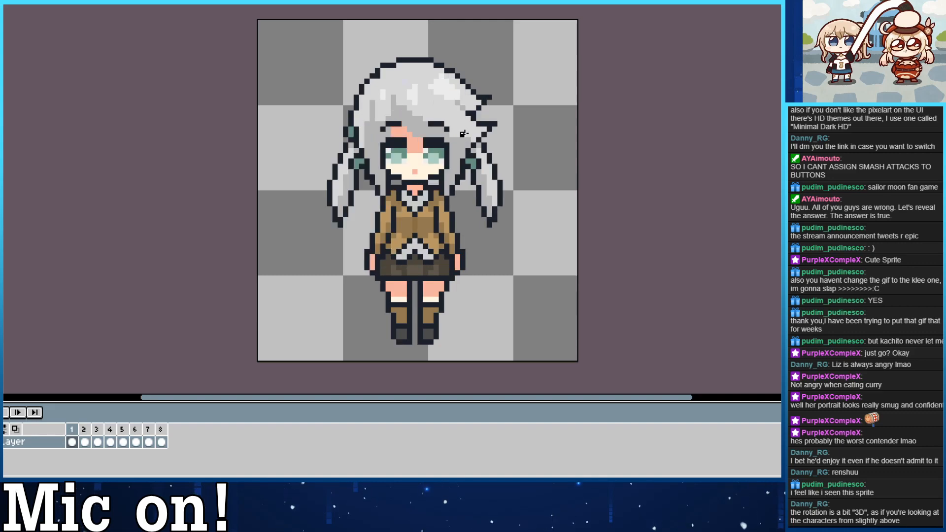
key(Right)
key(Left)
key(Right)
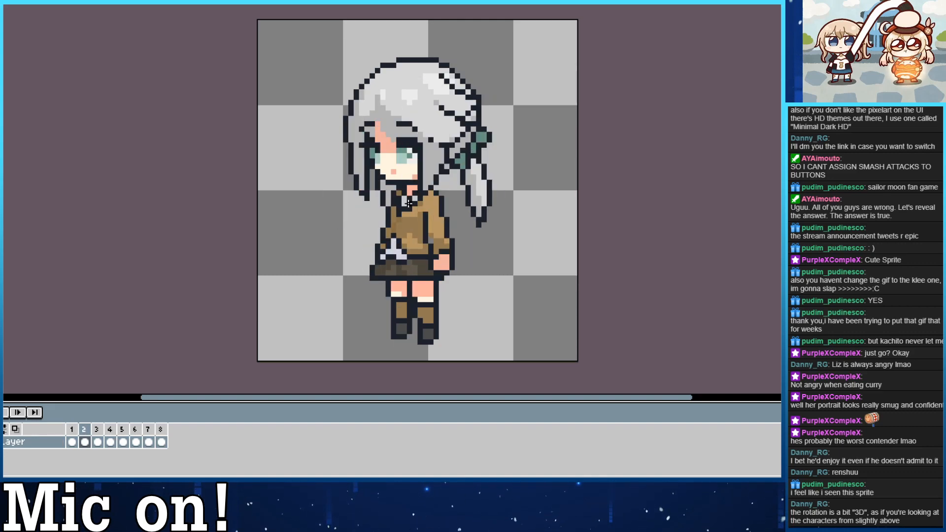
key(Left)
key(Right)
key(Left)
key(Right)
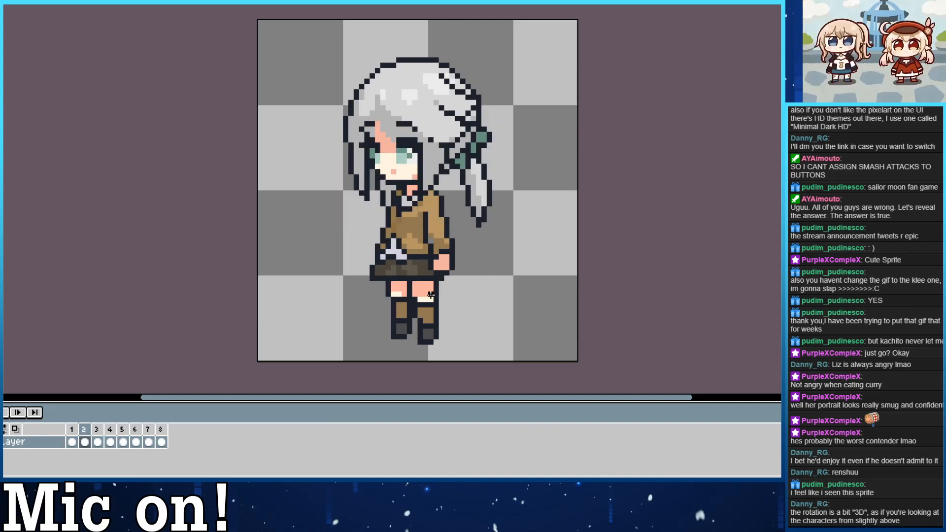
Compare the silver-haired reference's turned view in frame 2 with its side view in frame 3, checking the hair, face and body.
key(Right)
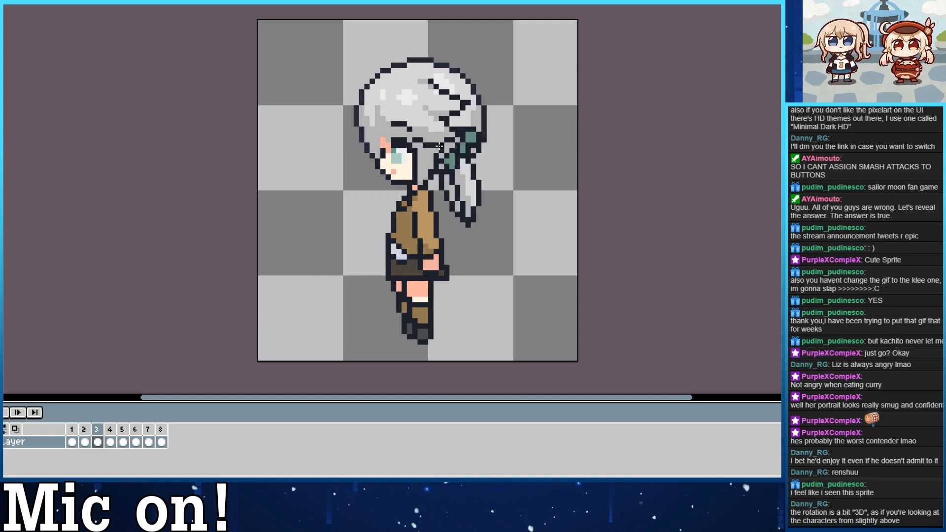
key(Left)
key(Right)
key(Left)
key(Right)
key(Left)
key(Right)
key(Left)
key(Right)
key(Left)
key(Right)
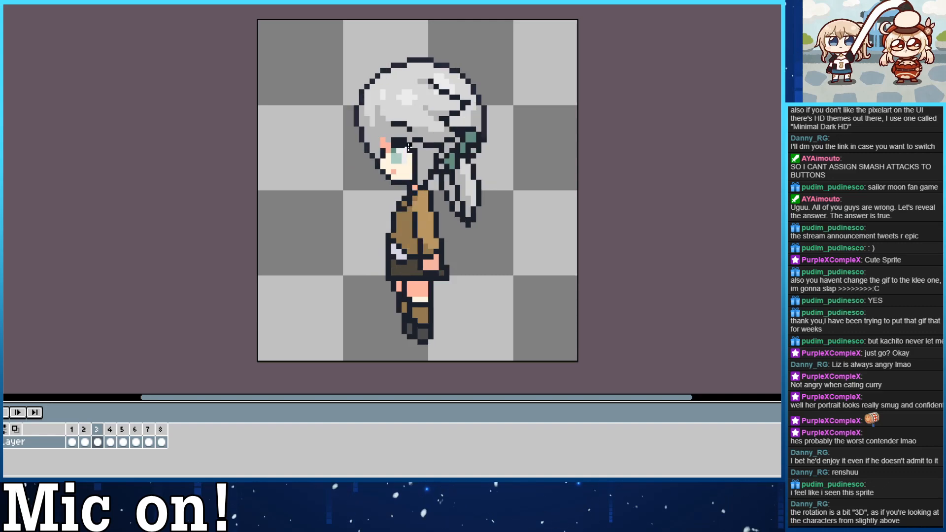
key(Left)
key(Right)
key(Left)
key(Right)
key(Left)
key(Right)
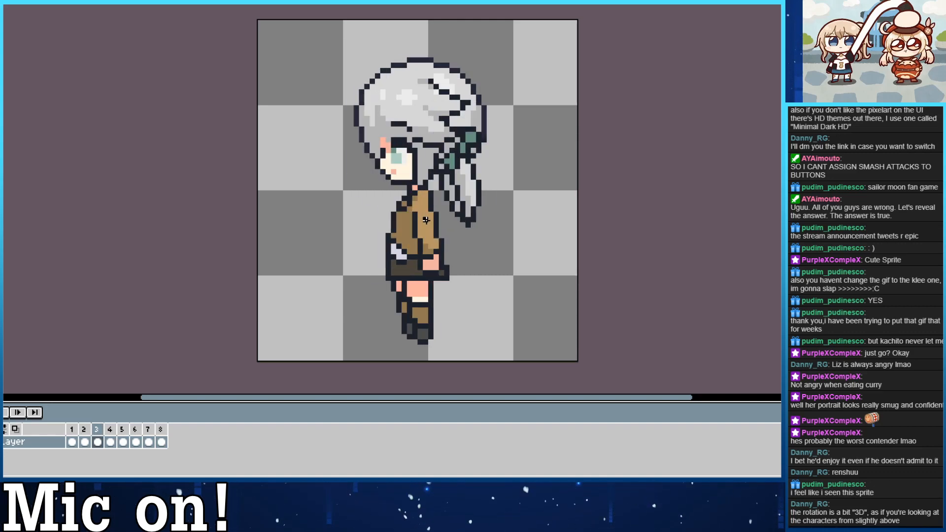
key(Left)
key(Right)
Compare the silver-haired reference's side view in frame 3 with the back view in frame 4, and return to the NPC sprite.
key(Right)
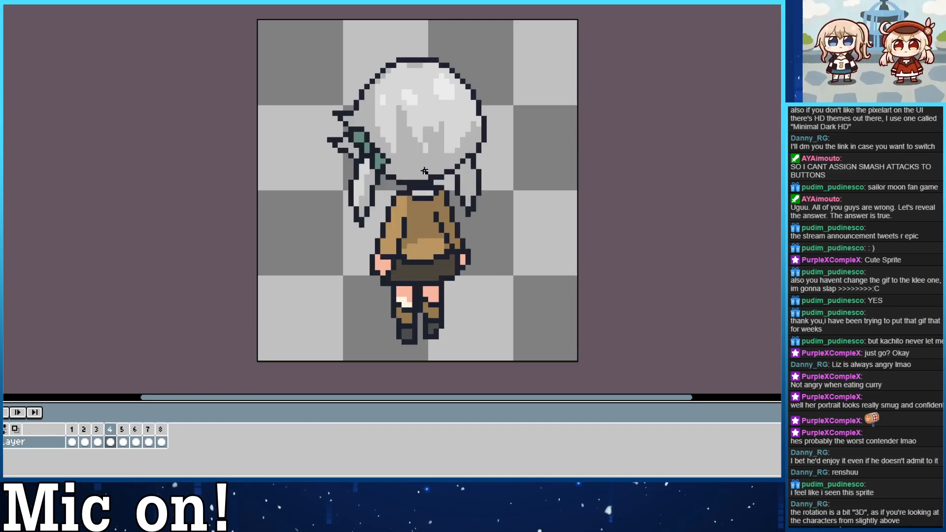
key(Left)
key(Right)
key(Left)
key(Right)
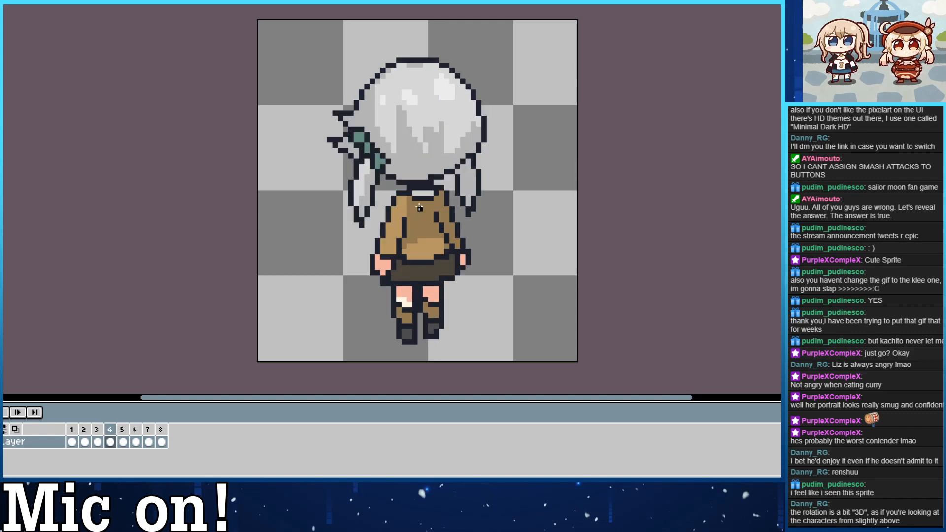
key(Left)
key(Right)
click(165, 2)
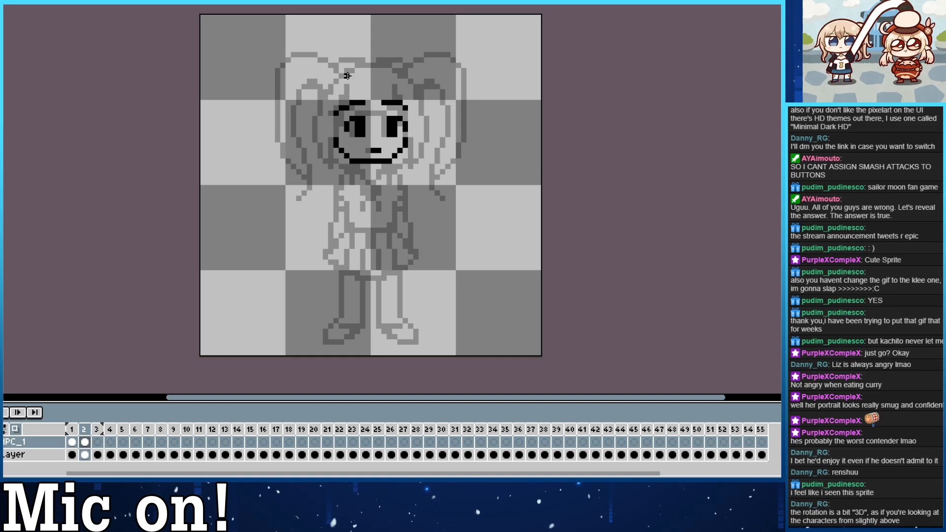
Draw the black hair strands framing both sides of the face in frame 2, curving from the brows to the chin.
mouse_move(390, 87)
mouse_down()
mouse_move(406, 107)
mouse_move(398, 115)
mouse_move(409, 150)
mouse_move(400, 156)
mouse_move(414, 165)
mouse_move(406, 80)
mouse_up()
key(ctrl+z)
drag(349, 92, 341, 146)
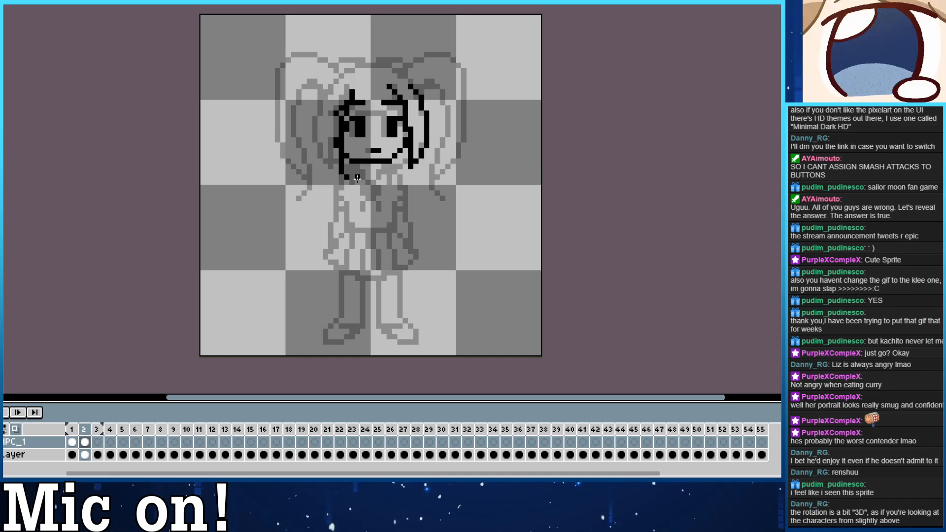
key(ctrl+z)
mouse_move(352, 92)
mouse_down()
mouse_move(351, 171)
mouse_move(315, 140)
mouse_move(352, 81)
mouse_move(336, 92)
mouse_up()
key(e)
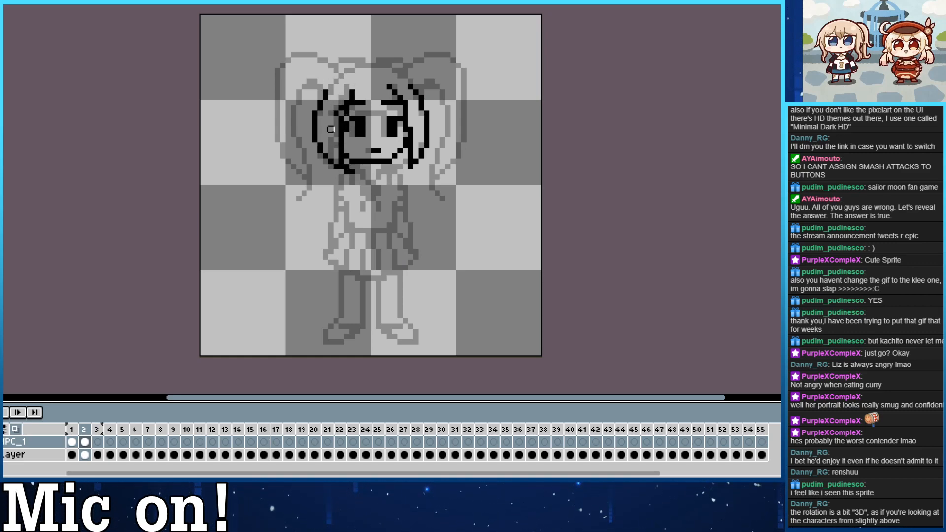
Draw the rounded hair outline over the top of the head in frame 2, joining the side strands.
key(b)
mouse_move(322, 93)
mouse_down()
mouse_move(372, 80)
mouse_move(393, 60)
mouse_up()
key(ctrl+z)
key(ctrl+z)
mouse_move(322, 92)
mouse_down()
mouse_move(392, 60)
mouse_move(373, 60)
mouse_move(385, 64)
mouse_move(320, 94)
mouse_move(304, 204)
mouse_up()
key(e)
key(b)
Draw the long pigtail on the left side of the head in frame 2, tapering to a pointed tip beside the torso.
key(ctrl+z)
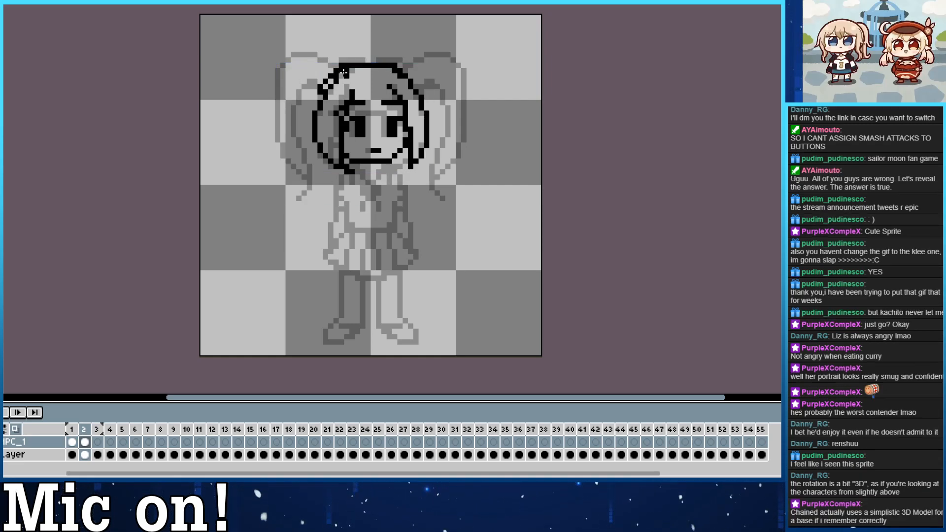
mouse_move(337, 74)
mouse_down()
mouse_move(266, 130)
mouse_move(313, 210)
mouse_up()
key(ctrl+z)
key(ctrl+z)
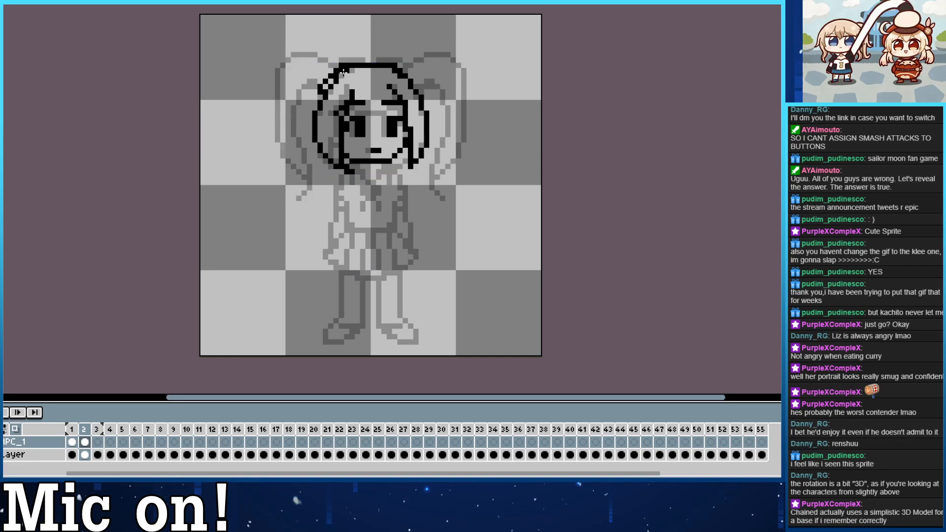
mouse_move(337, 66)
mouse_down()
mouse_move(301, 195)
mouse_move(285, 198)
mouse_move(282, 93)
mouse_move(294, 214)
mouse_up()
key(ctrl+z)
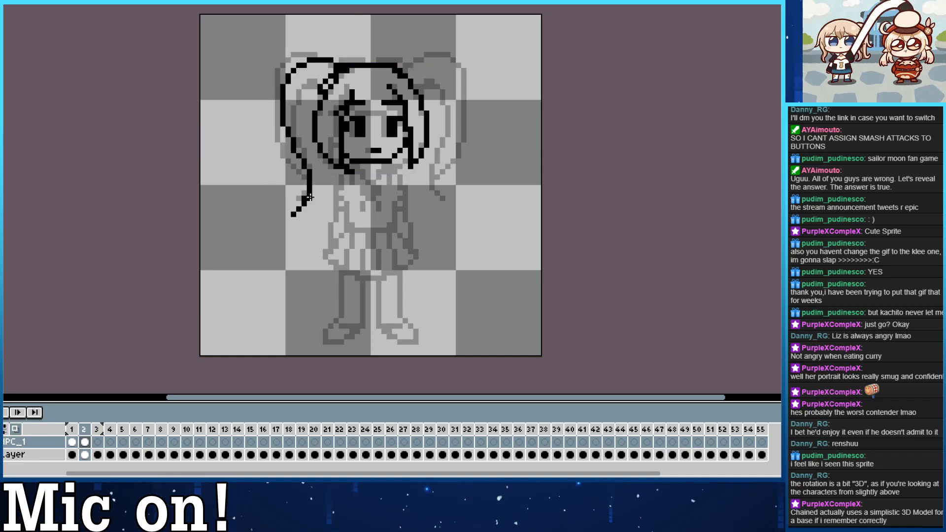
mouse_move(323, 147)
mouse_down()
mouse_move(319, 183)
mouse_move(302, 202)
mouse_up()
key(ctrl+z)
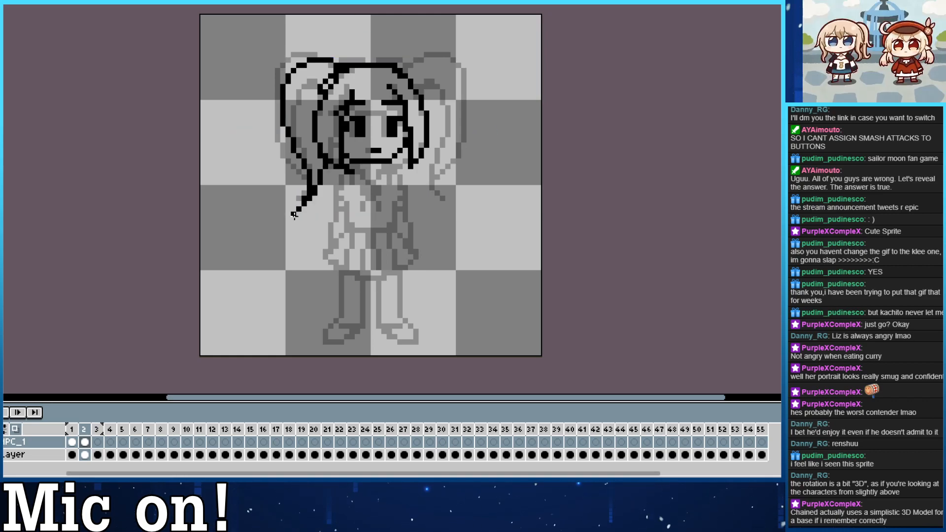
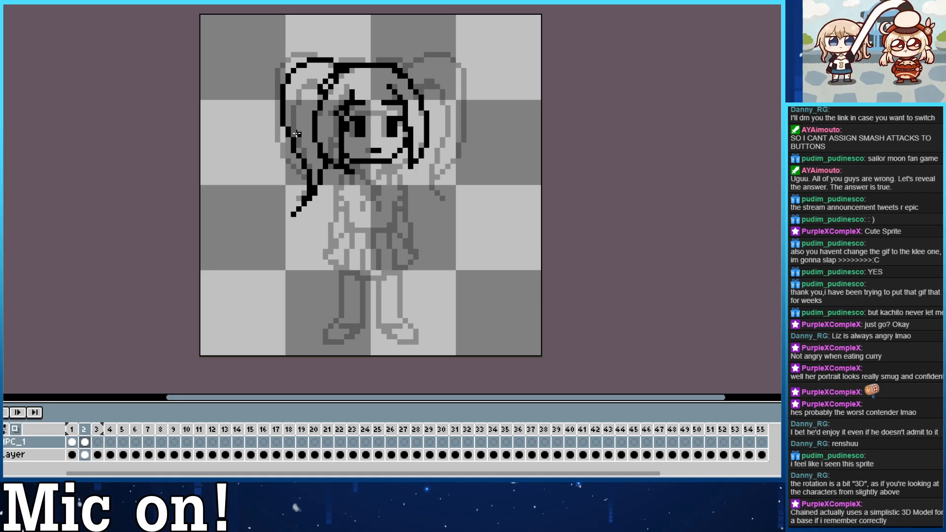
Redraw the left pigtail's inner edge in frame 2 and clean up where it meets the head outline.
mouse_move(325, 77)
mouse_down()
mouse_move(314, 119)
mouse_move(320, 106)
mouse_up()
drag(342, 77, 346, 75)
mouse_move(315, 111)
mouse_down()
mouse_move(320, 156)
mouse_move(320, 109)
mouse_up()
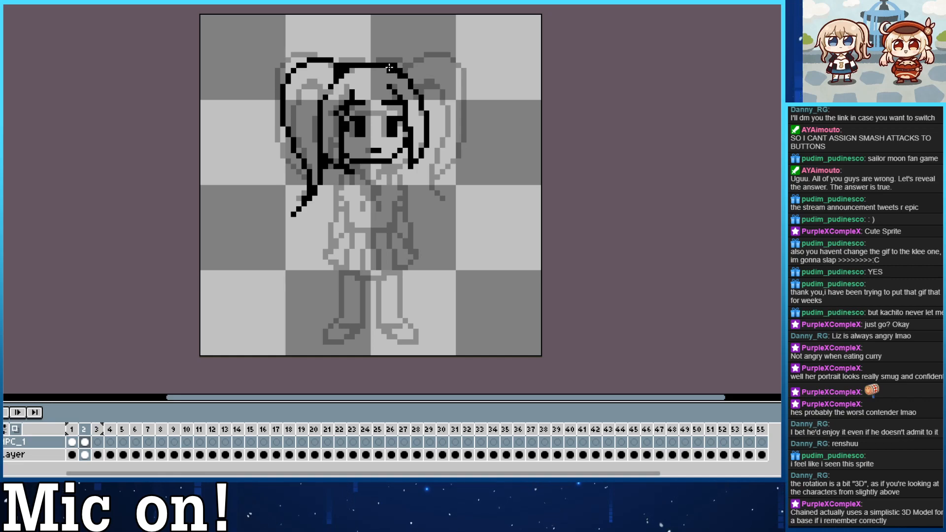
Draw the right pigtail in frame 2, with a rounded top and an outer edge curving down past the shoulder.
mouse_move(394, 62)
mouse_down()
mouse_move(442, 92)
mouse_move(411, 55)
mouse_move(442, 70)
mouse_move(425, 56)
mouse_move(442, 91)
mouse_move(444, 146)
mouse_up()
key(ctrl+z)
key(ctrl+z)
key(ctrl+z)
drag(448, 88, 437, 194)
Refine the right pigtail's lower outer curve and taper it to a pointed tip beside the shoulder.
key(ctrl+z)
drag(448, 153, 442, 193)
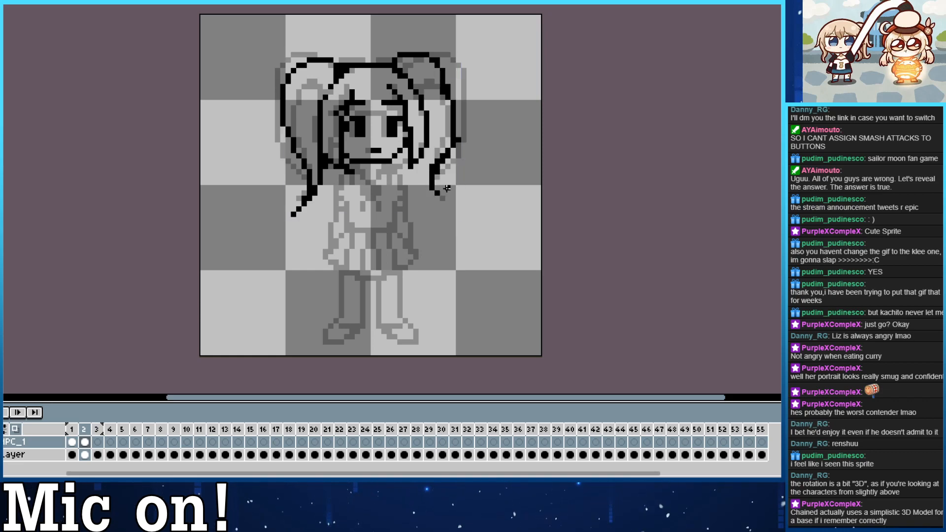
key(ctrl+z)
mouse_move(453, 129)
mouse_down()
mouse_move(442, 198)
mouse_move(414, 166)
mouse_up()
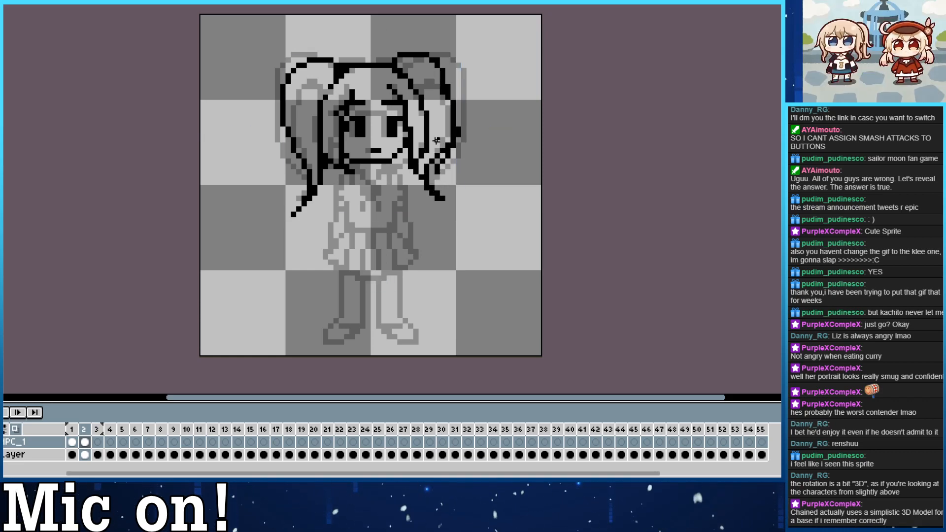
key(ctrl+z)
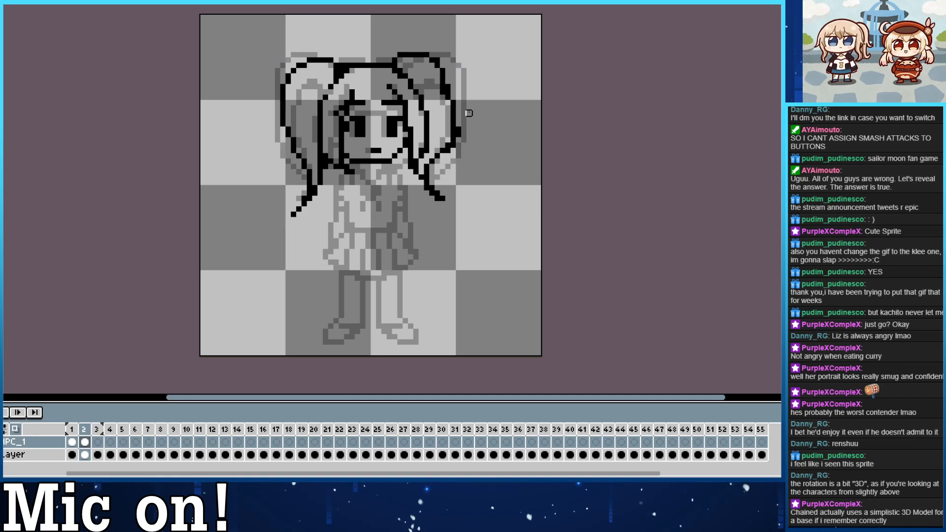
drag(458, 162, 458, 108)
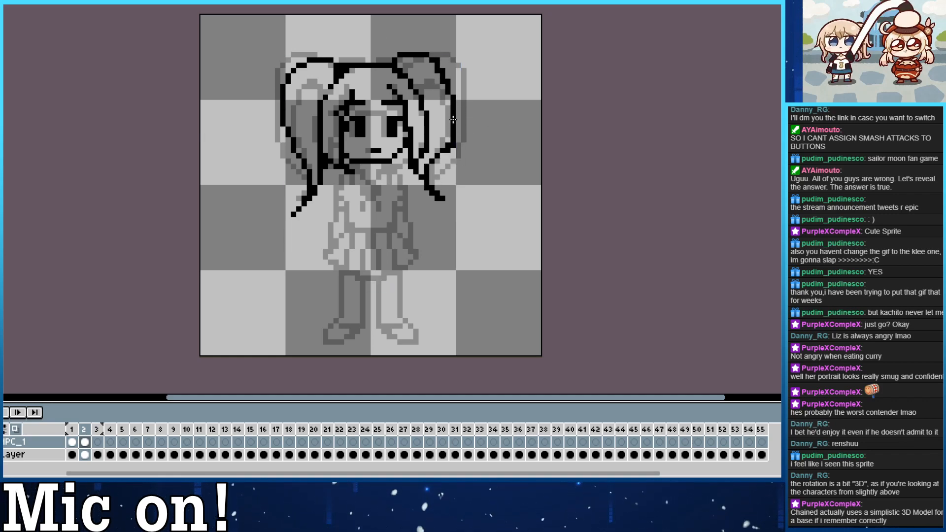
mouse_move(422, 163)
mouse_down()
mouse_move(432, 198)
mouse_move(416, 176)
mouse_up()
key(ctrl+z)
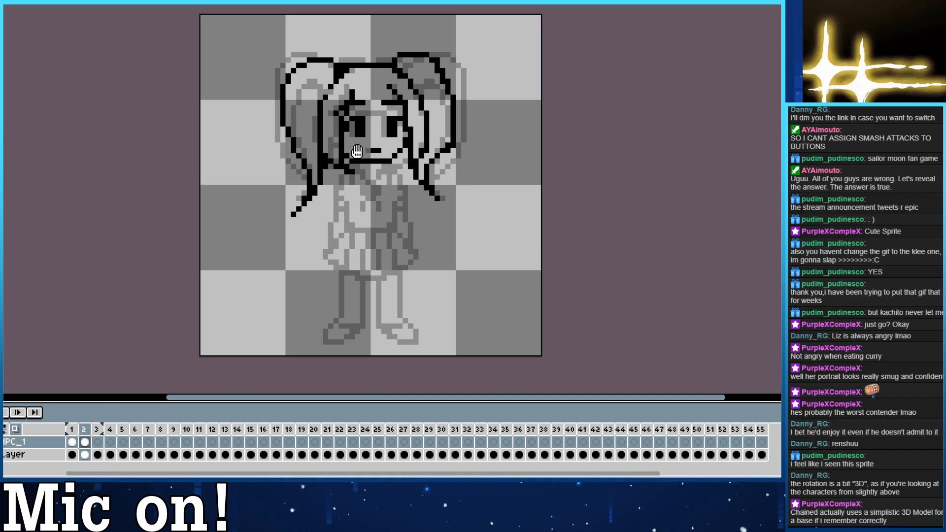
Compare frame 2 with the front view in frame 1, and draw the left shoulder, sleeve and arm with its hand in frame 2.
drag(357, 152, 366, 170)
key(Left)
key(Right)
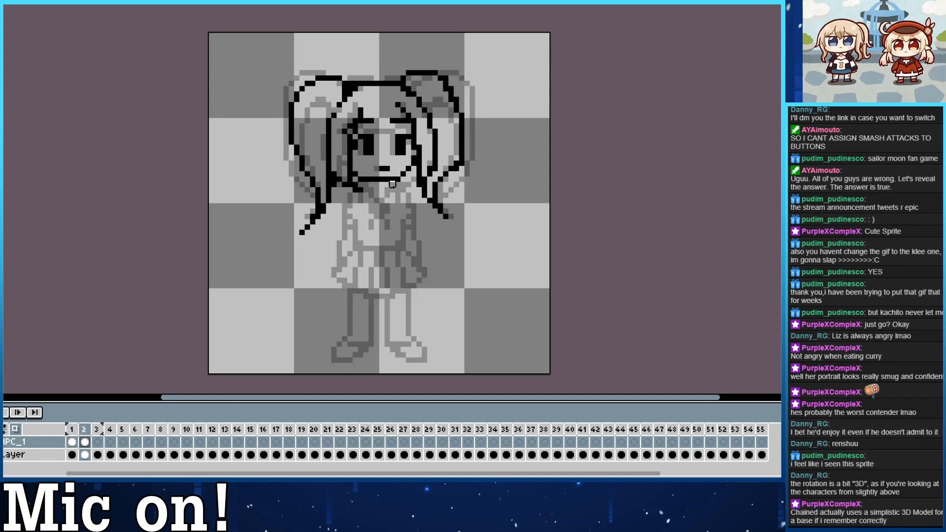
key(Left)
key(Right)
drag(360, 191, 350, 237)
key(ctrl+z)
key(ctrl+z)
mouse_move(345, 195)
mouse_down()
mouse_move(334, 265)
mouse_move(356, 254)
mouse_move(360, 211)
mouse_move(340, 206)
mouse_move(345, 196)
mouse_move(365, 217)
mouse_up()
right_click(334, 265)
click(350, 211)
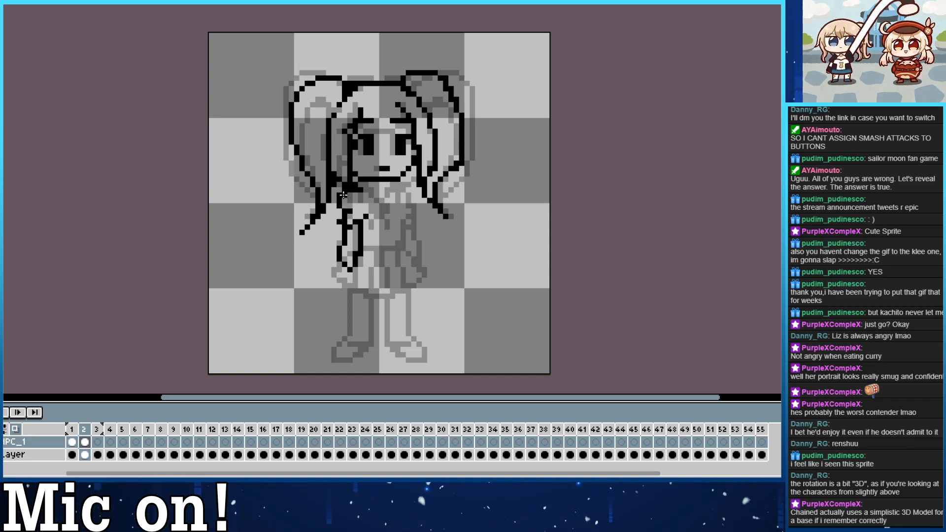
Draw the collar, the torso's sides and the waistline in frame 2 below the chin.
mouse_move(364, 190)
mouse_down()
mouse_move(377, 210)
mouse_move(362, 188)
mouse_move(380, 204)
mouse_move(409, 184)
mouse_move(400, 185)
mouse_move(412, 209)
mouse_move(412, 193)
mouse_move(403, 187)
mouse_move(419, 236)
mouse_move(408, 202)
mouse_move(393, 216)
mouse_move(409, 214)
mouse_move(408, 226)
mouse_move(398, 206)
mouse_move(400, 242)
mouse_move(356, 247)
mouse_up()
key(ctrl+z)
key(ctrl+z)
key(ctrl+z)
key(ctrl+z)
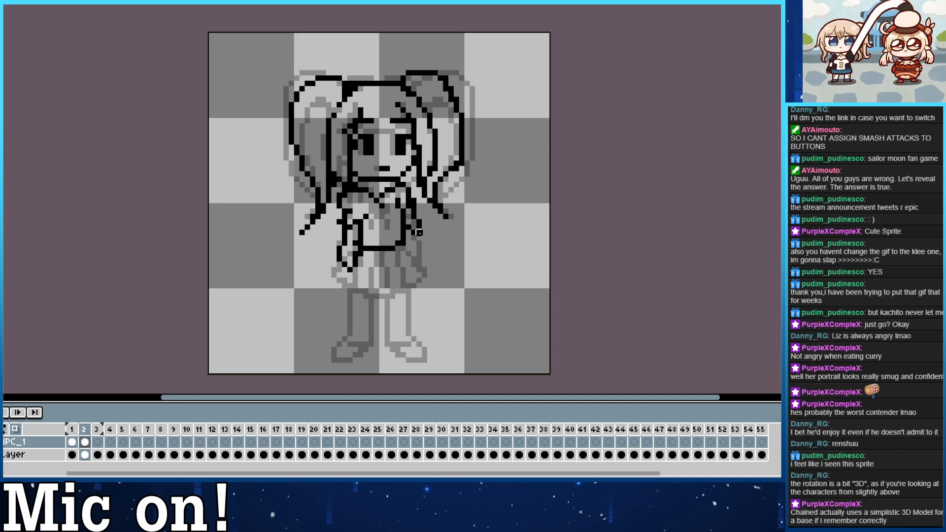
Draw the right arm's outer line beside the torso in frame 2, ending at the waist.
key(ctrl+z)
drag(418, 234, 418, 259)
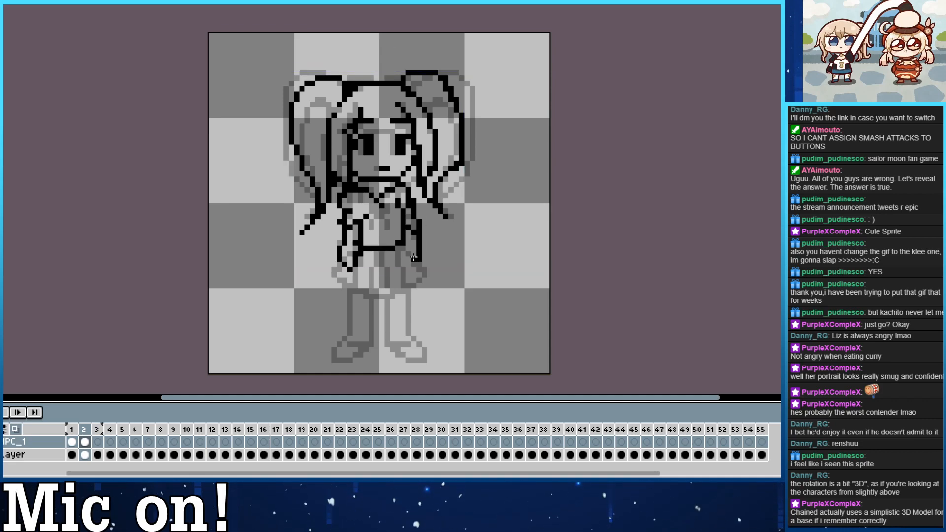
key(ctrl+z)
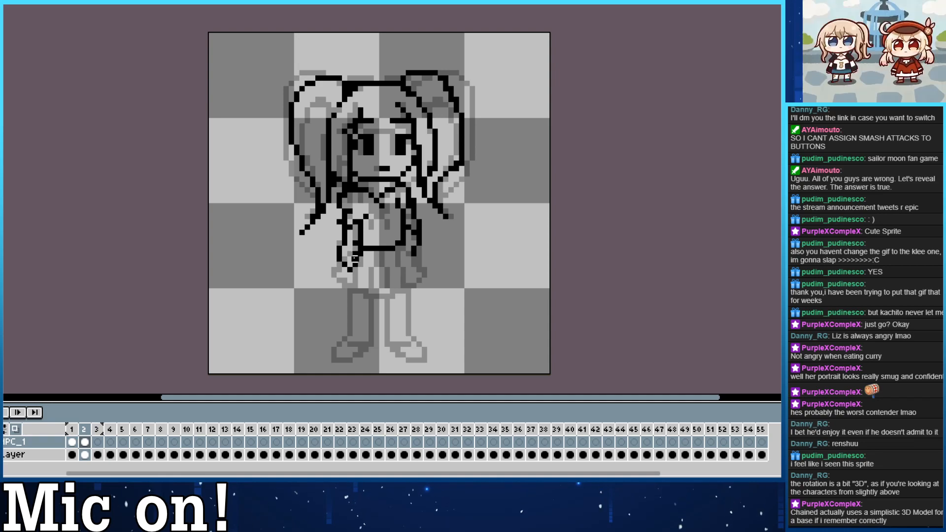
Add the left sleeve's cuff in frame 2 and erase the lower part of the hand over the skirt.
click(350, 223)
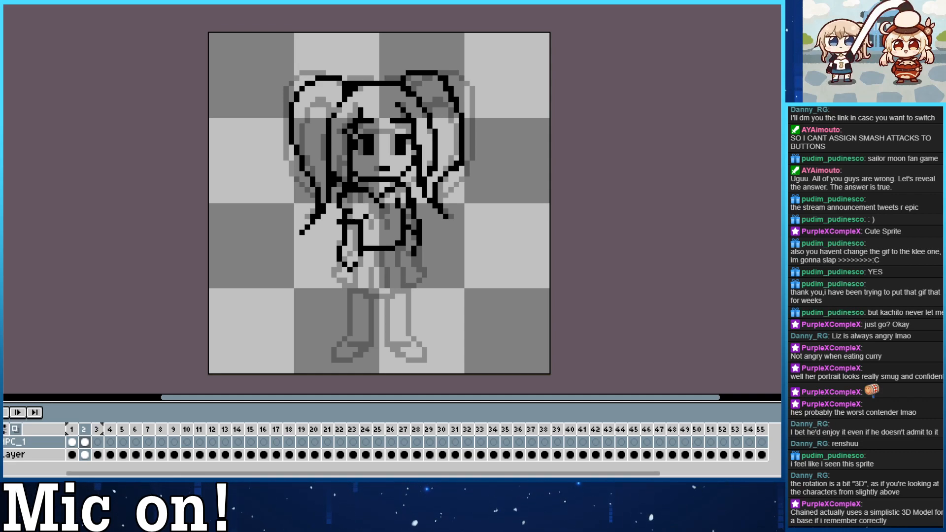
drag(367, 220, 362, 191)
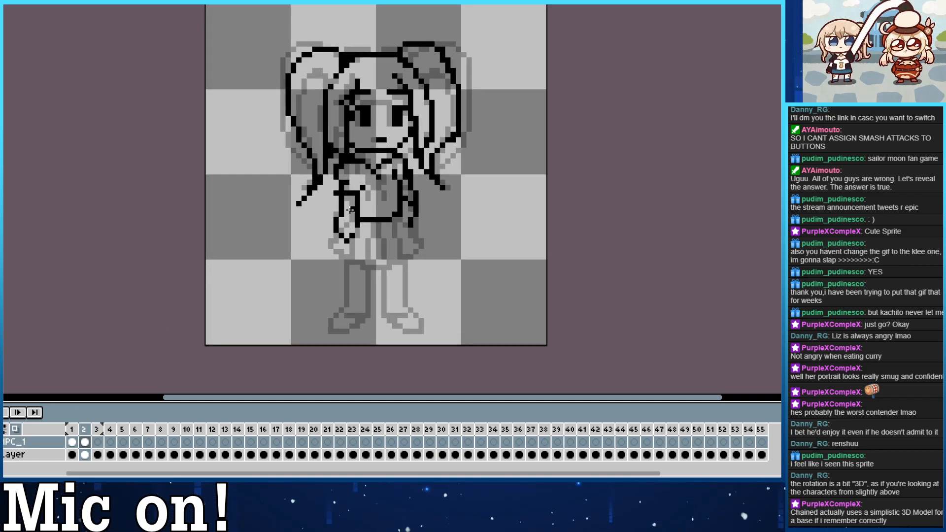
click(352, 236)
mouse_move(351, 236)
mouse_down()
mouse_move(337, 230)
mouse_move(336, 217)
mouse_move(349, 225)
mouse_move(335, 213)
mouse_up()
key(b)
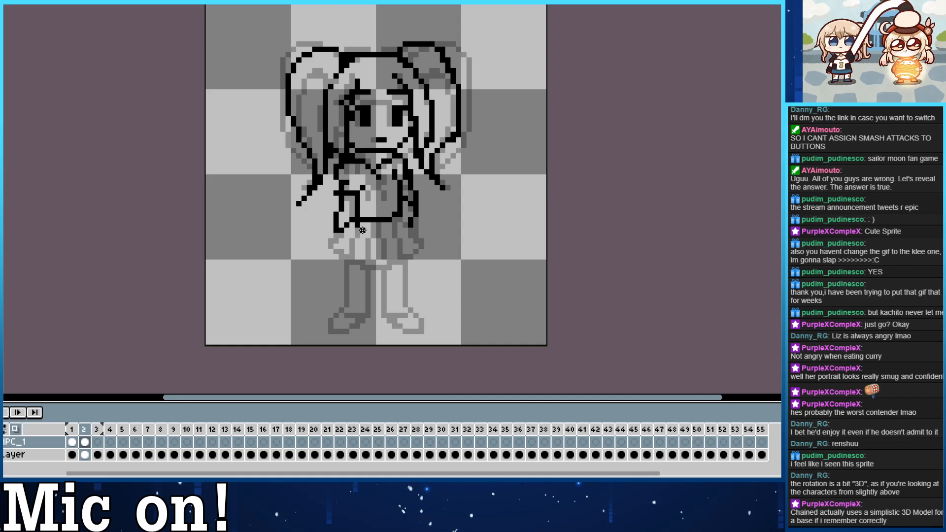
Draw the flared skirt outline in frame 2, from both sides of the waist to a curved hem above the legs.
drag(411, 228, 426, 252)
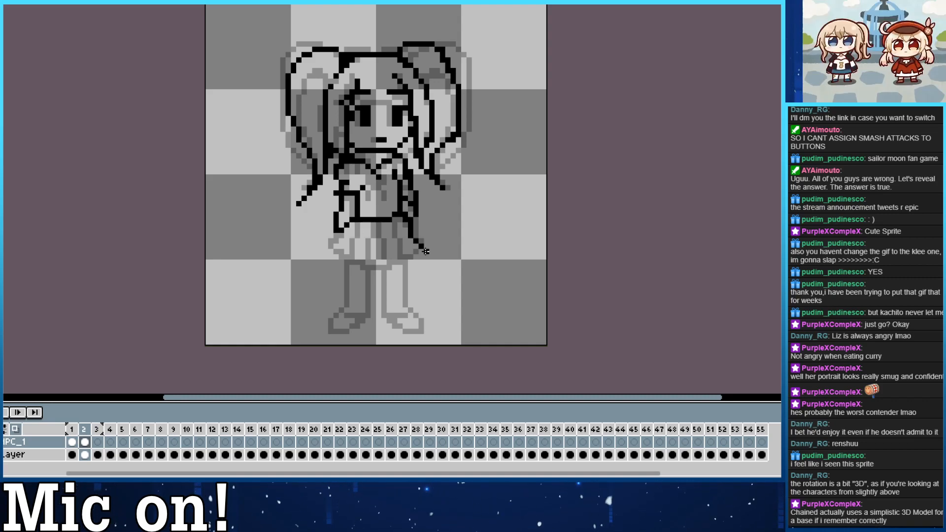
key(ctrl+z)
drag(406, 221, 421, 252)
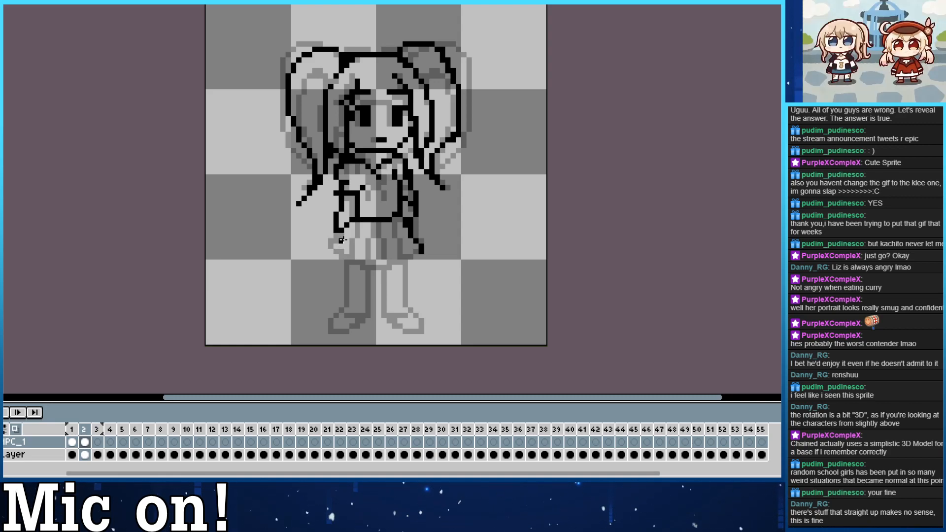
drag(336, 241, 414, 249)
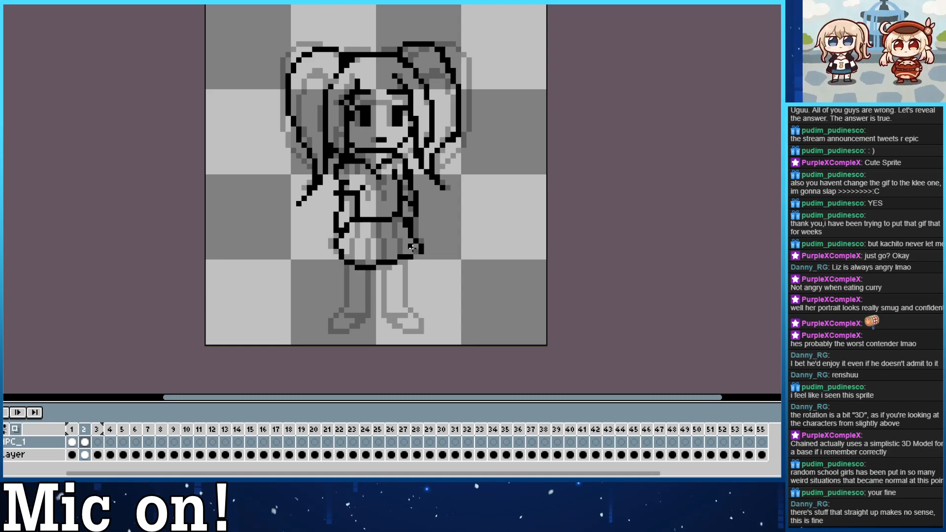
key(ctrl+z)
mouse_move(346, 226)
mouse_down()
mouse_move(349, 262)
mouse_move(418, 251)
mouse_up()
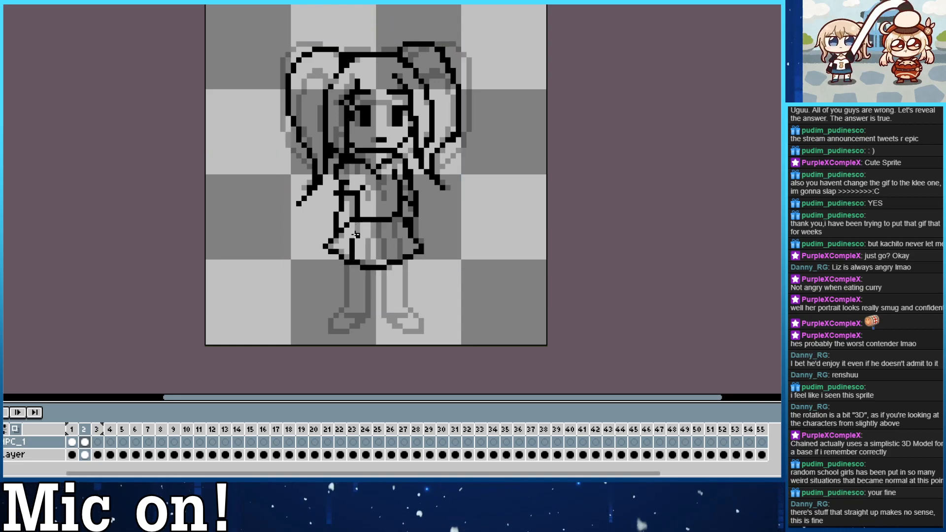
Draw the vertical pleat lines across the skirt in frame 2, running from the waistline to the hem.
key(ctrl+z)
mouse_move(395, 221)
mouse_down()
mouse_move(411, 254)
mouse_move(397, 234)
mouse_up()
key(ctrl+z)
key(ctrl+z)
key(ctrl+z)
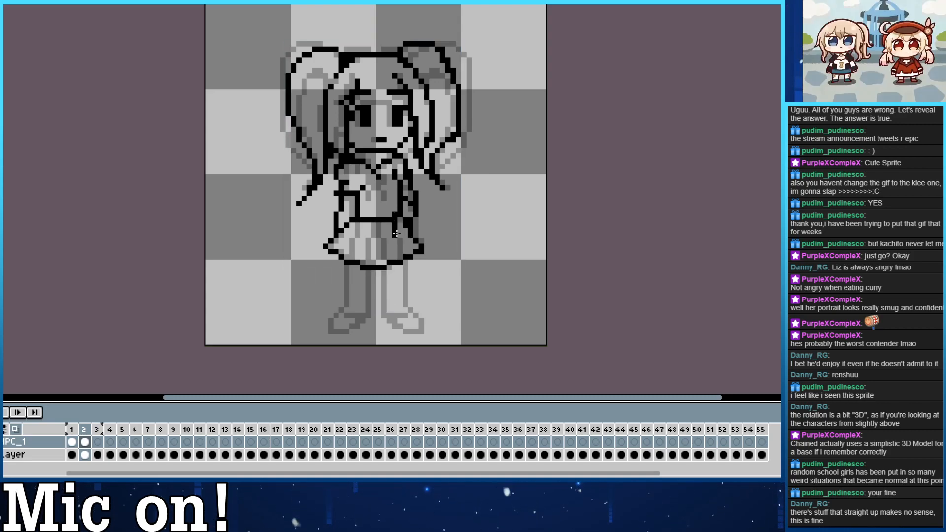
key(ctrl+z)
drag(440, 207, 498, 252)
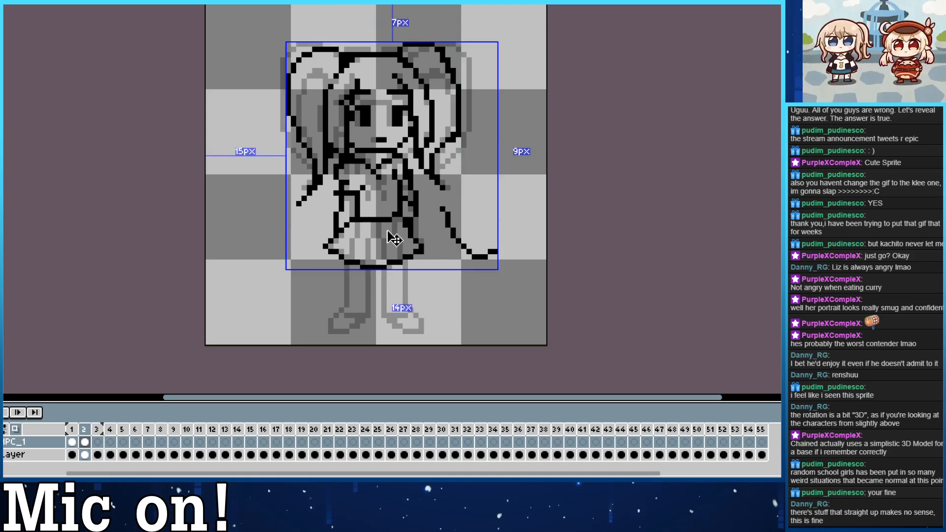
key(ctrl+z)
drag(401, 244, 405, 255)
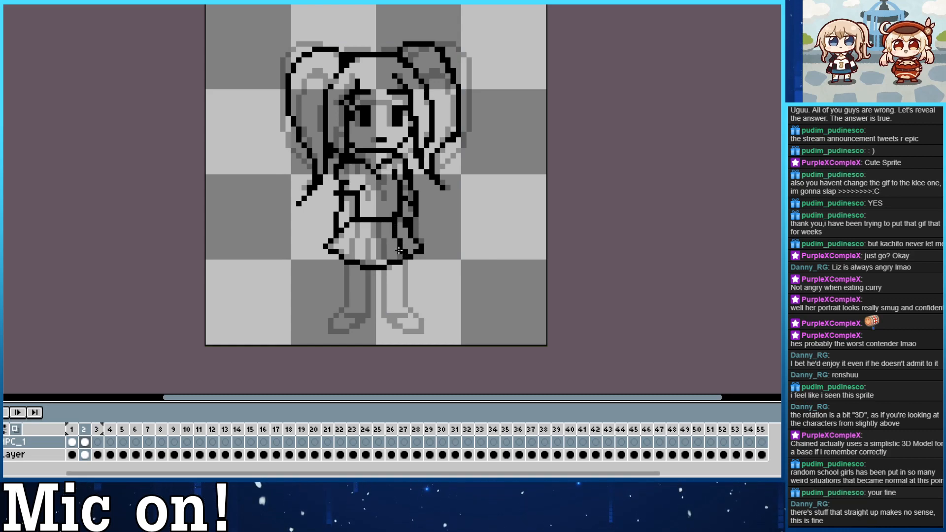
drag(379, 224, 390, 263)
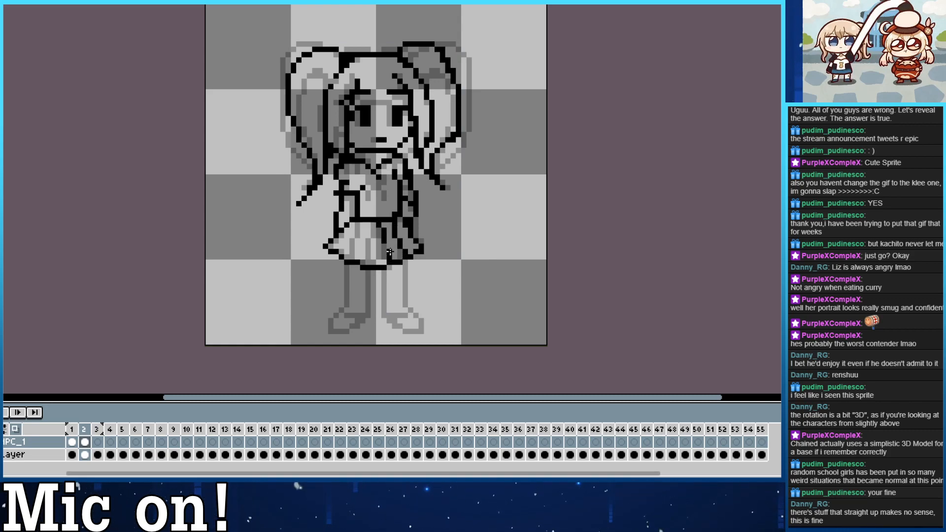
drag(363, 223, 368, 266)
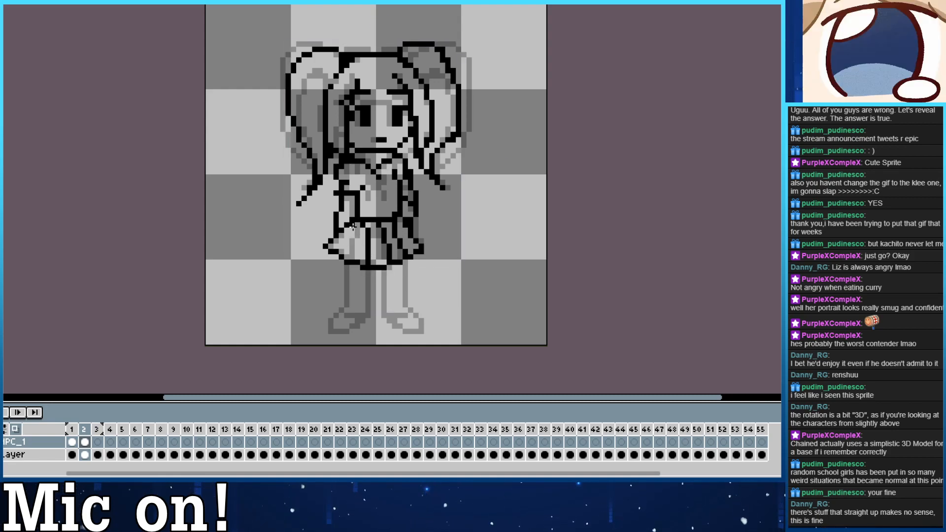
mouse_move(353, 224)
mouse_down()
mouse_move(348, 247)
mouse_move(371, 183)
mouse_up()
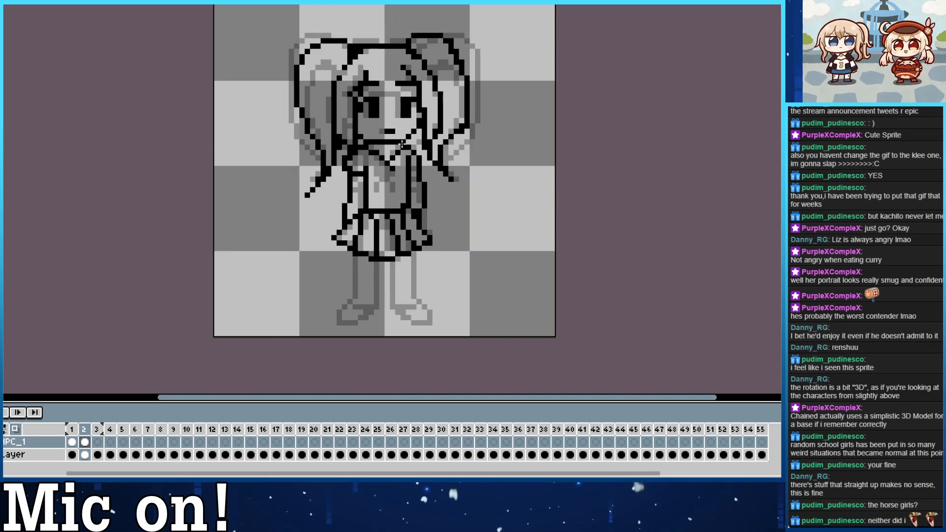
Clean up the collar area with the Eraser in frame 2 and compare the drawing with the front view in frame 1.
key(e)
click(392, 169)
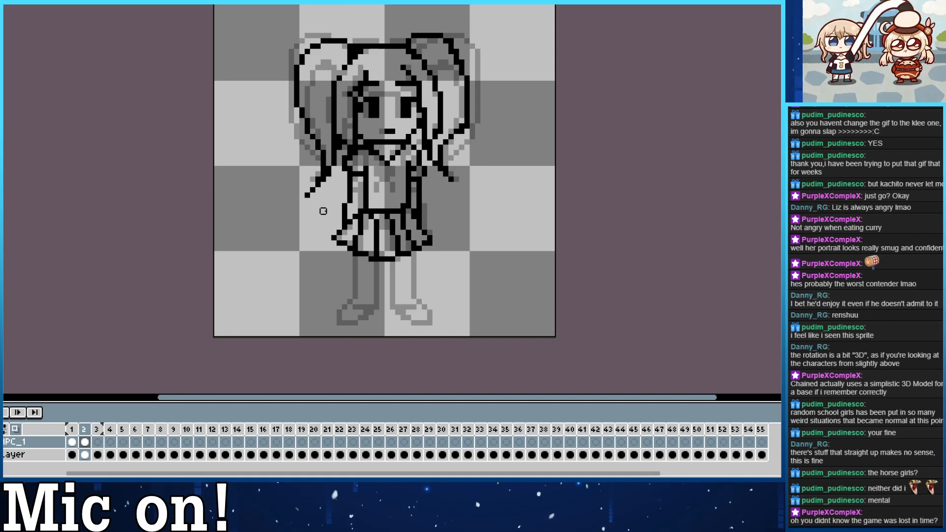
key(Left)
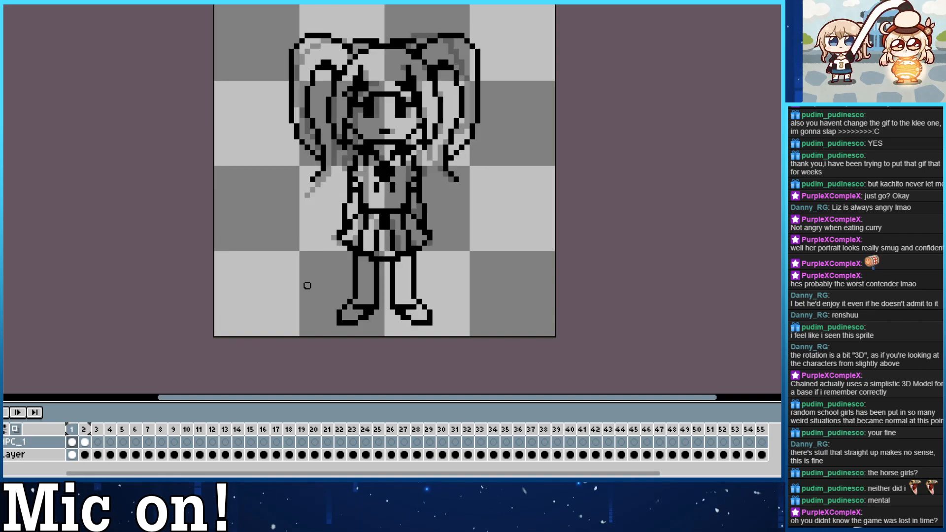
key(Right)
key(Left)
key(Right)
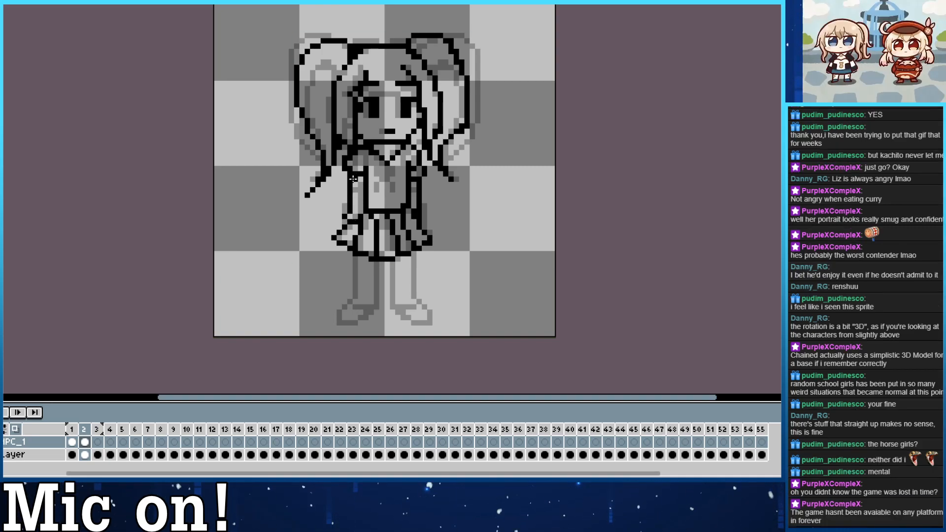
Redraw the left sleeve and forearm in frame 2 as a straight, narrow arm hanging from the cuff to the skirt.
drag(352, 221, 350, 182)
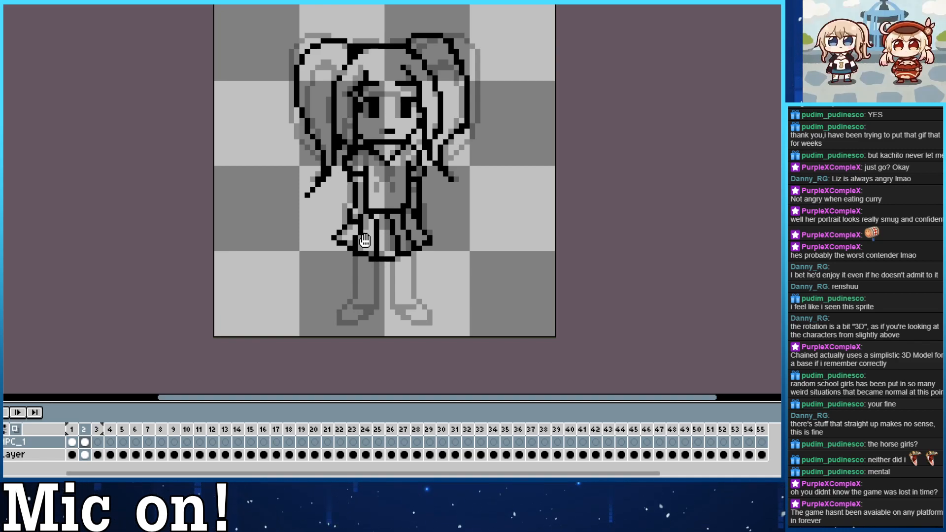
drag(363, 240, 357, 217)
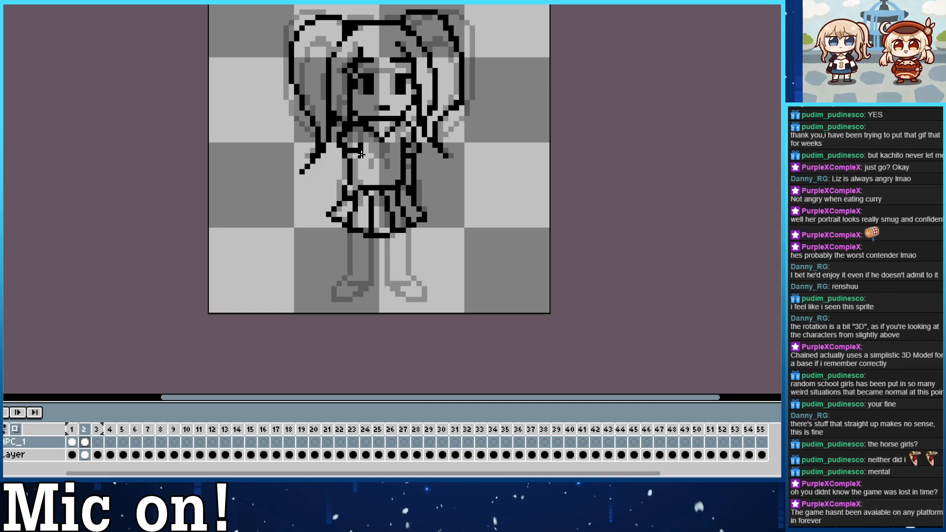
key(ctrl)
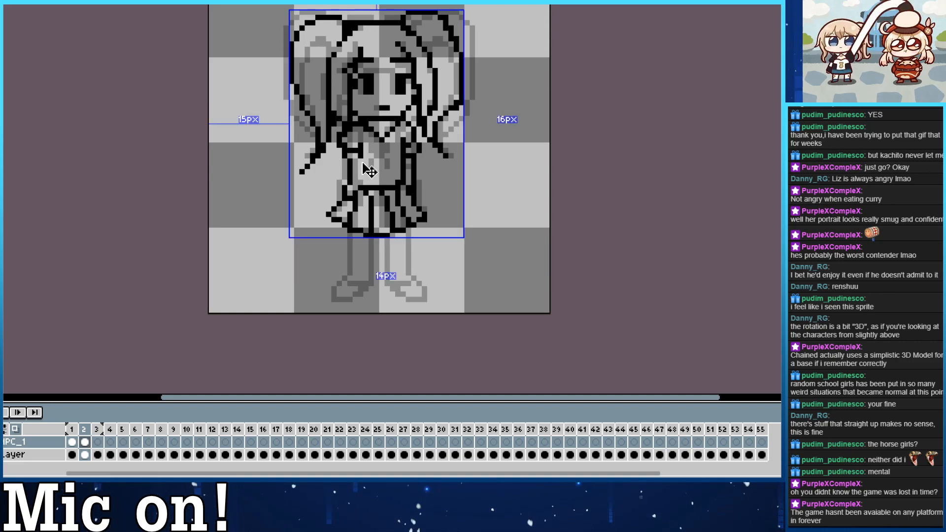
key(ctrl+z)
mouse_move(360, 155)
mouse_down()
mouse_move(360, 185)
mouse_move(350, 177)
mouse_up()
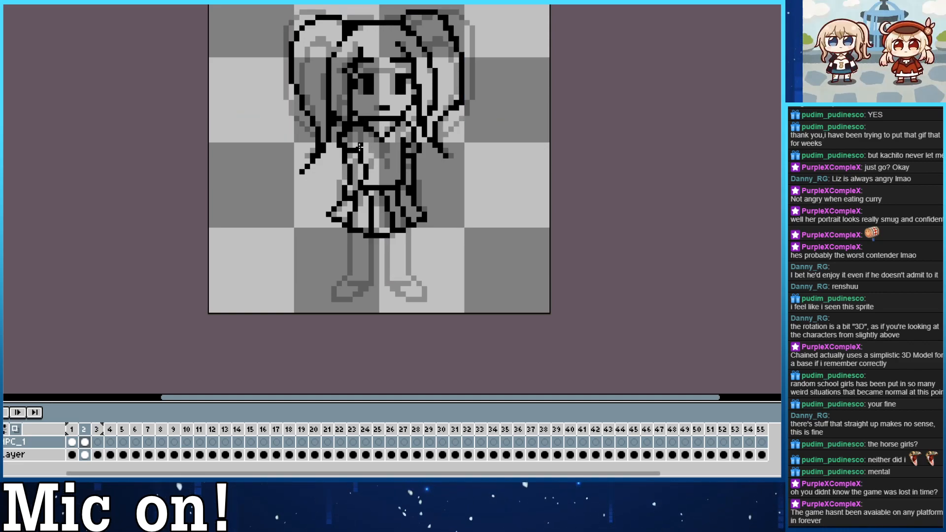
key(ctrl+z)
key(ctrl+z)
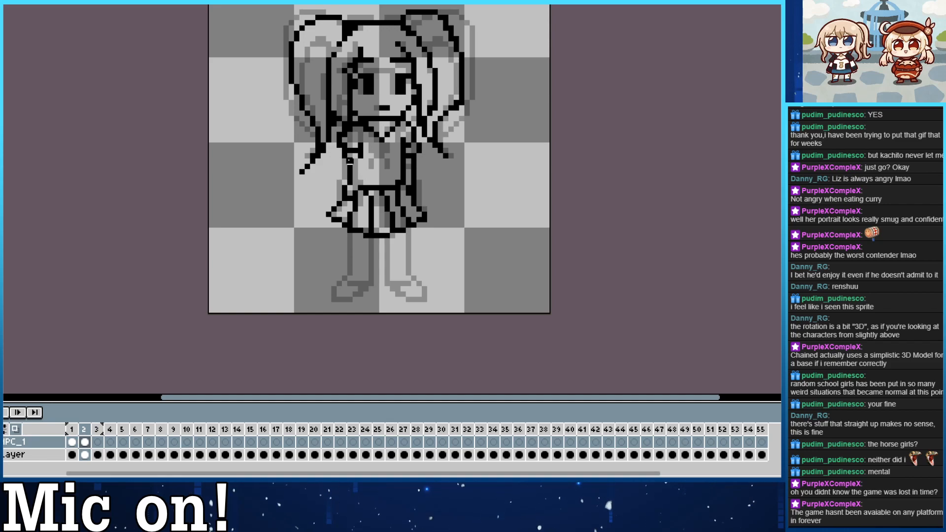
mouse_move(349, 161)
mouse_down()
mouse_move(345, 184)
mouse_move(360, 187)
mouse_up()
key(ctrl+z)
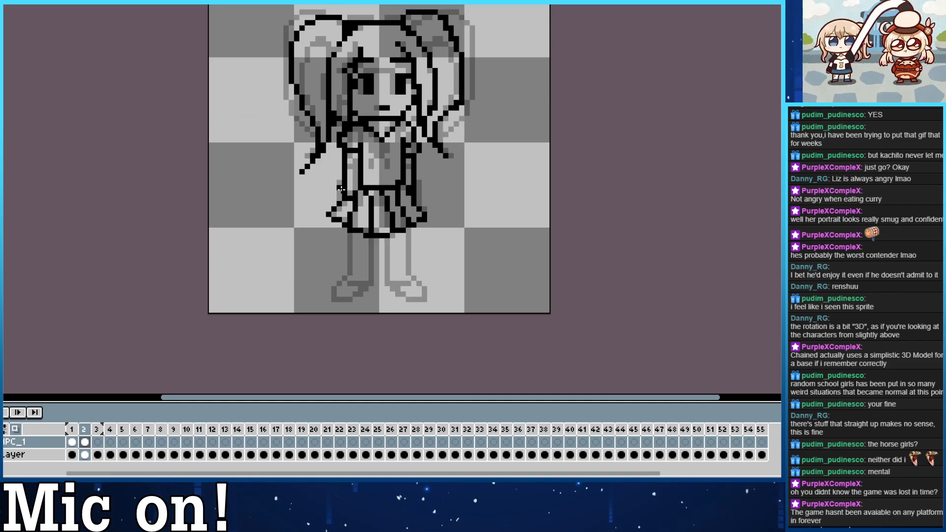
Check the blonde reference layer in place of the NPC sketch, and switch to the silver-haired reference sprite.
click(4, 442)
click(4, 455)
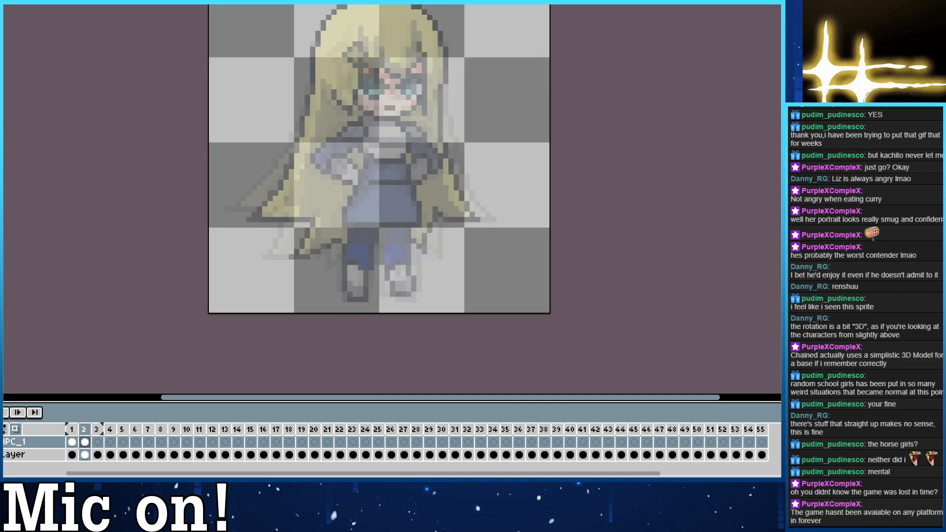
click(3, 455)
click(154, 3)
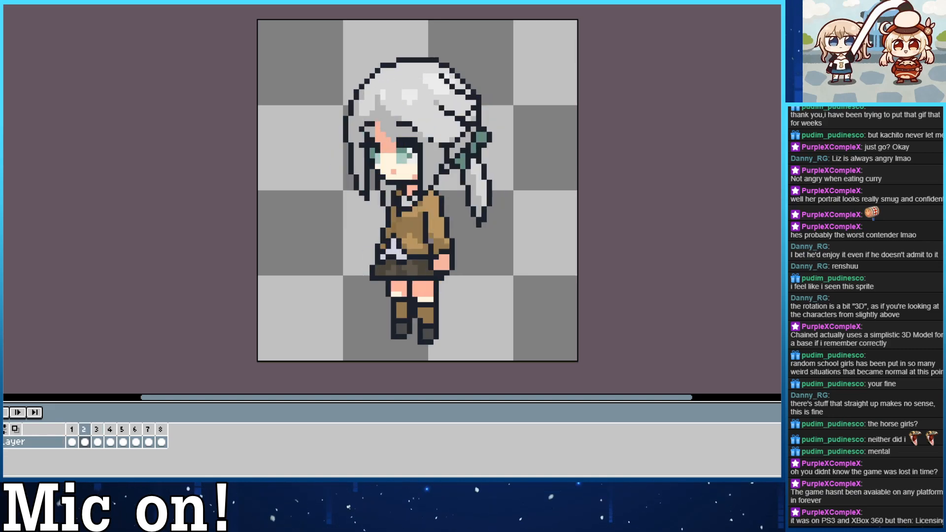
Show the NPC_1 layer again in the sketch file and compare frame 2 with the turned view of the silver-haired reference sprite.
click(45, 1)
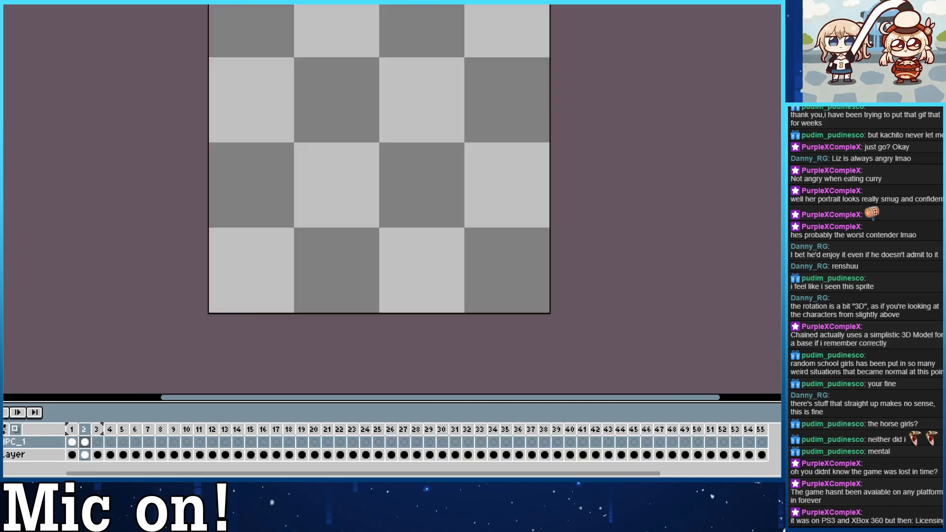
click(1, 442)
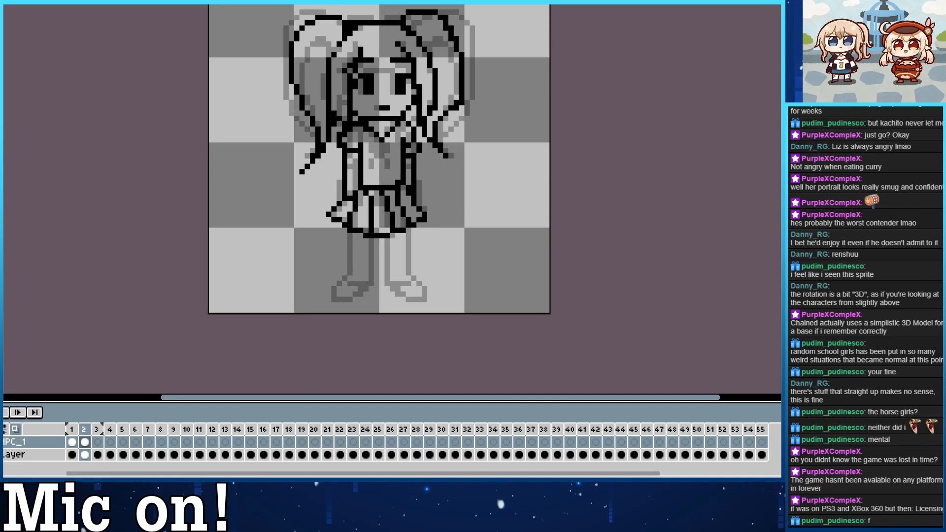
click(116, 2)
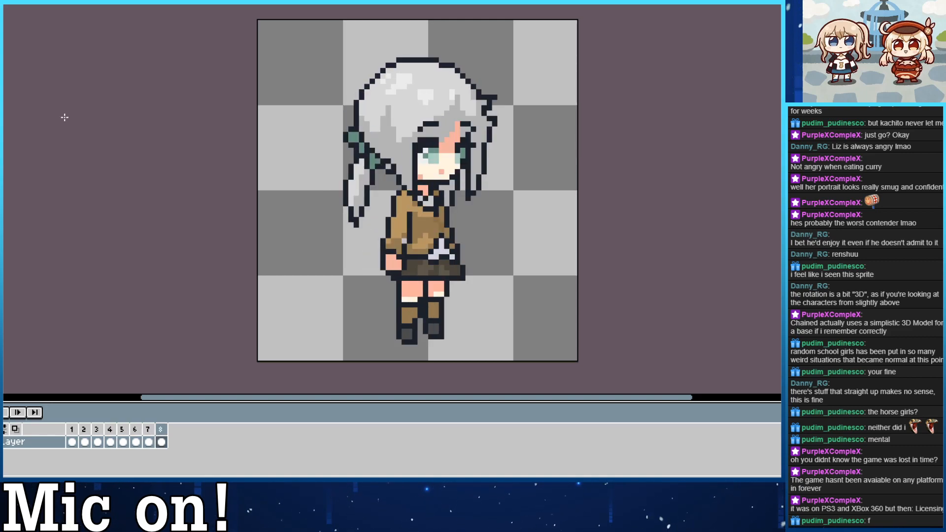
click(19, 5)
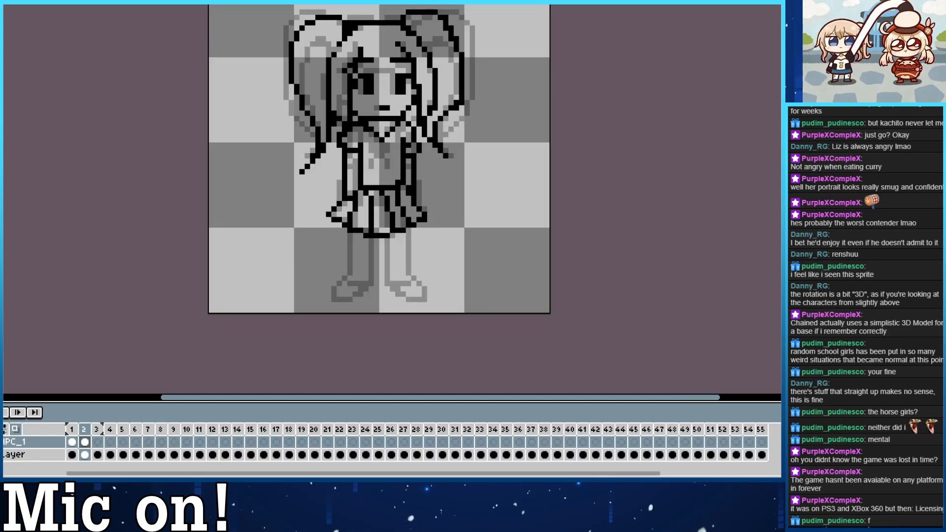
key(ctrl+Tab)
key(ctrl+Tab)
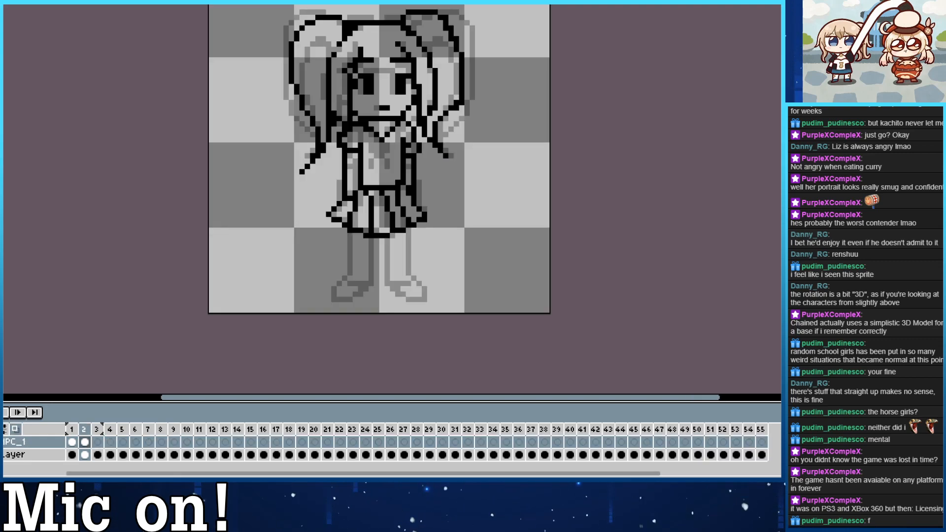
key(ctrl+Tab)
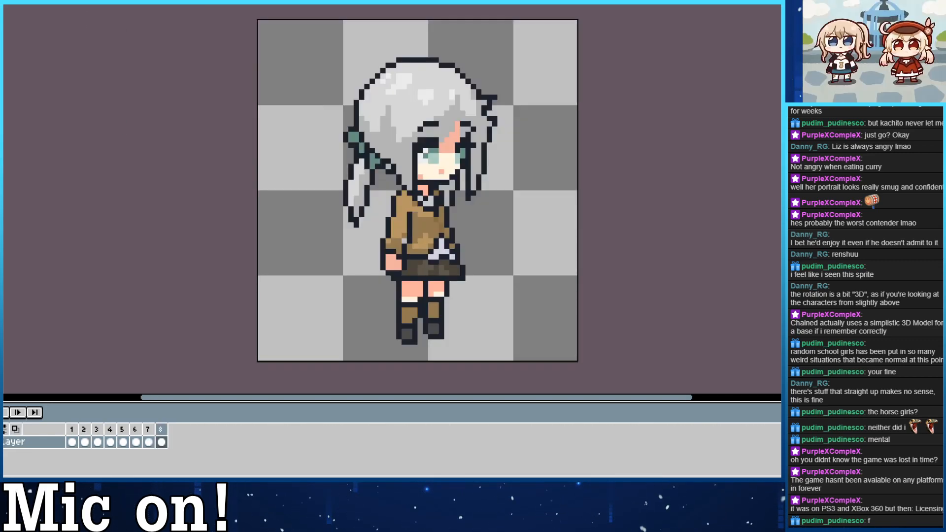
key(ctrl+Tab)
key(ctrl+Tab)
Place the renshu.gif reference side by side with the NPC sketch so both sprites are in view.
mouse_move(148, 5)
mouse_down()
mouse_move(728, 171)
mouse_move(780, 150)
mouse_up()
drag(454, 192, 506, 204)
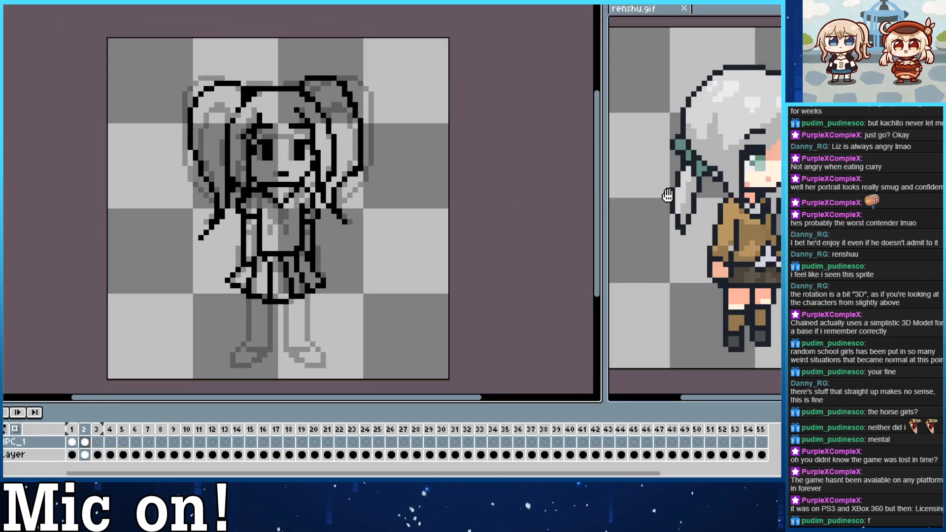
drag(655, 190, 667, 188)
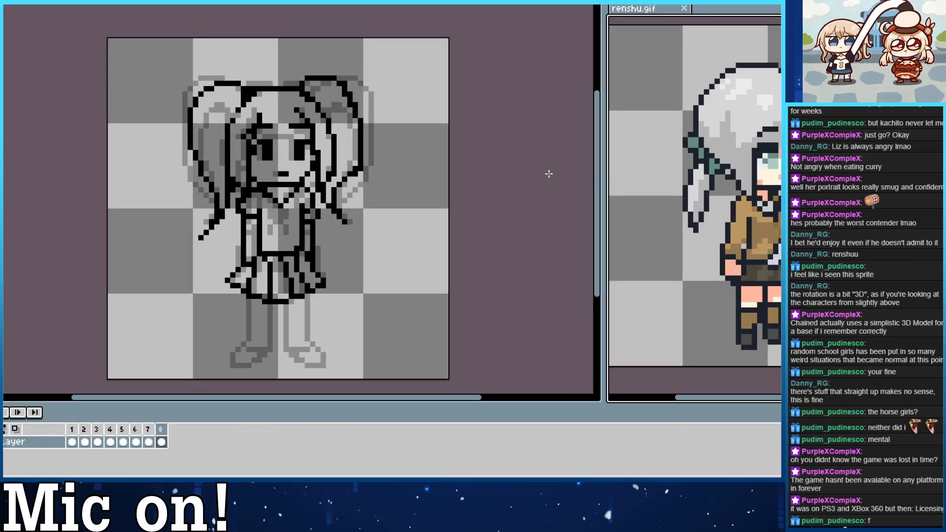
Redraw the left arm in frame 2 with its hand overlapping the skirt, and trim the far arm behind the torso.
drag(243, 235, 271, 205)
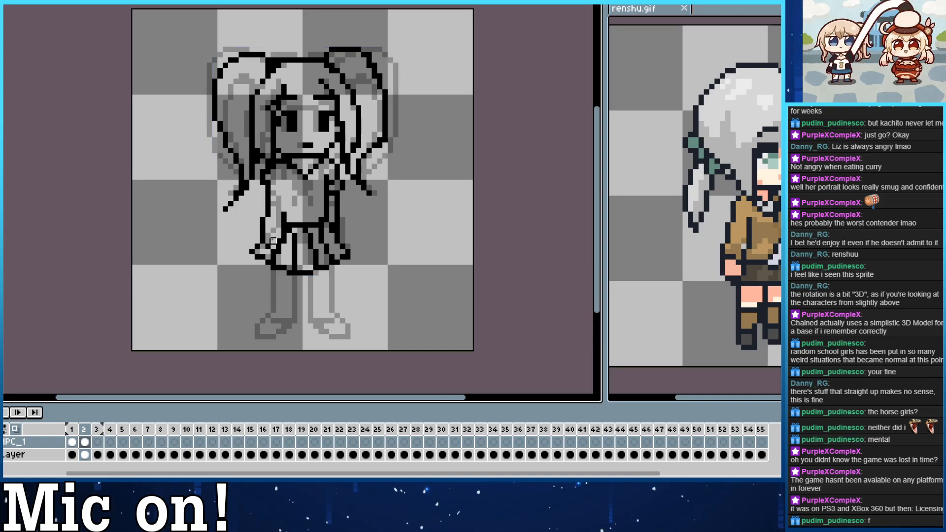
drag(284, 222, 289, 188)
key(e)
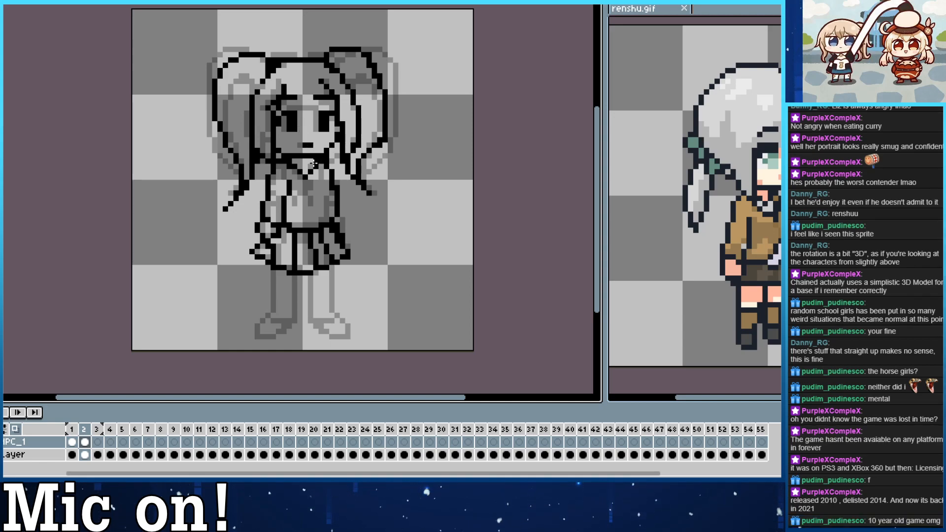
Widen the right eye toward the side hair in frame 2, and undo the trial widening of the left eye.
click(707, 383)
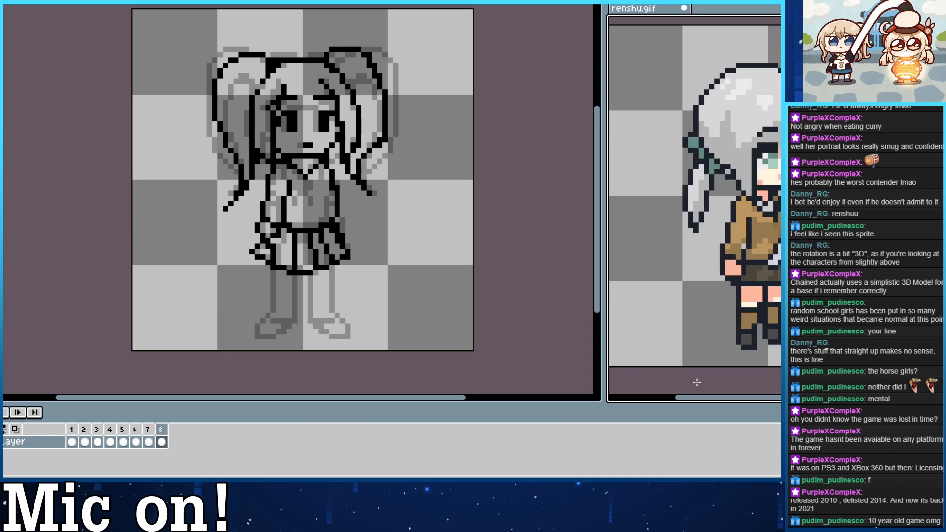
click(550, 284)
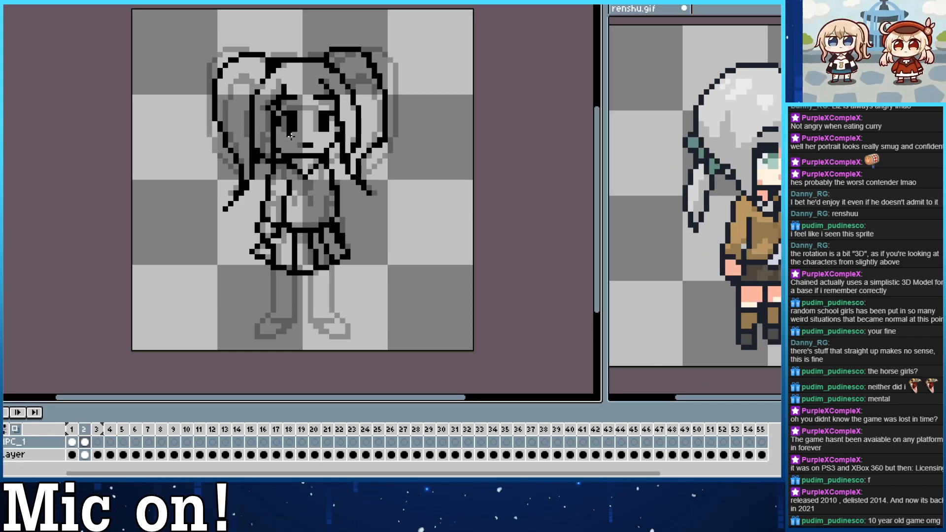
drag(291, 138, 324, 159)
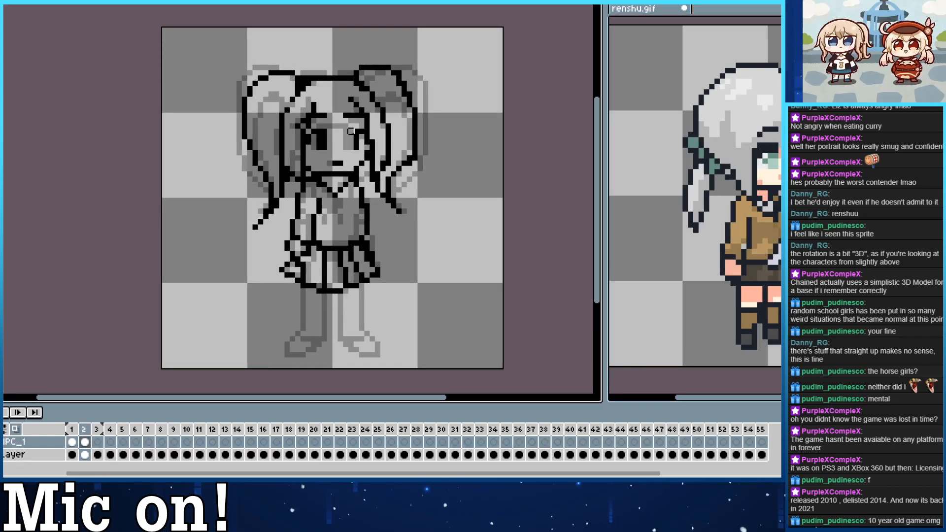
mouse_move(362, 132)
mouse_down()
mouse_move(350, 132)
mouse_move(362, 147)
mouse_up()
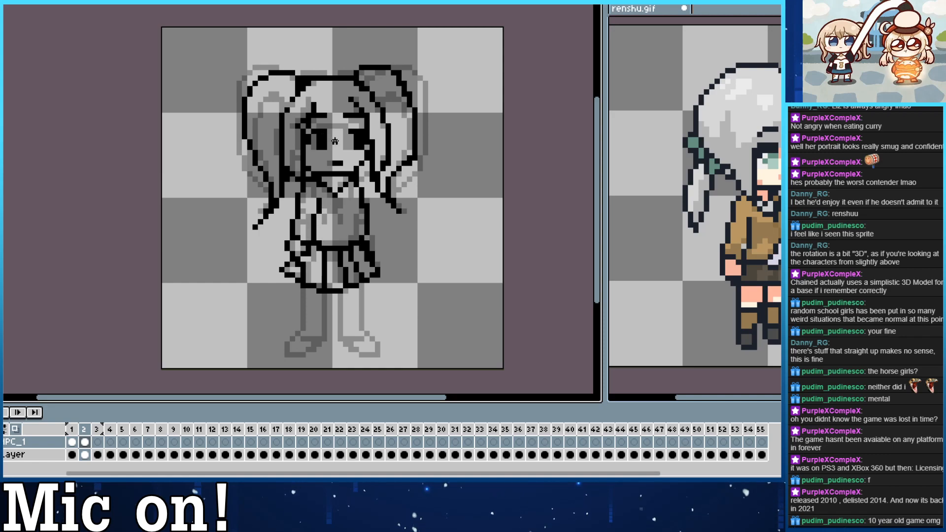
drag(330, 137, 329, 147)
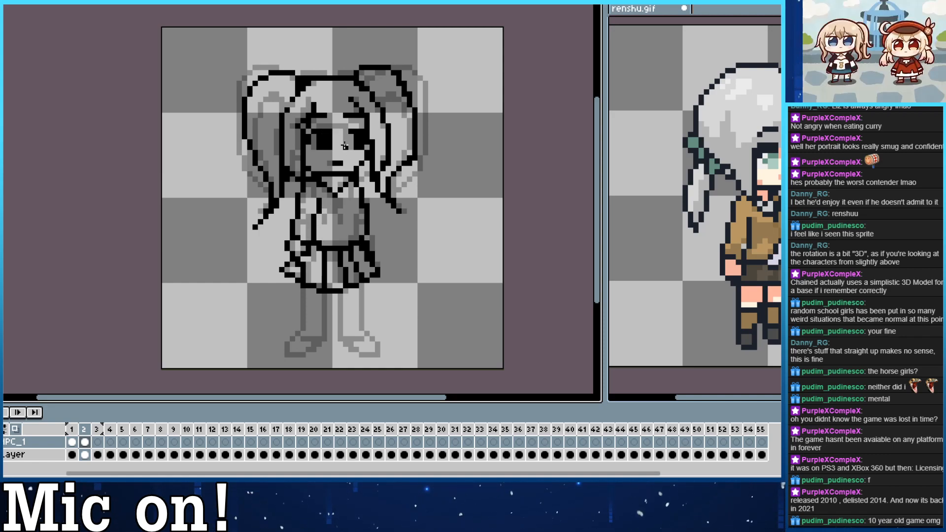
key(ctrl+z)
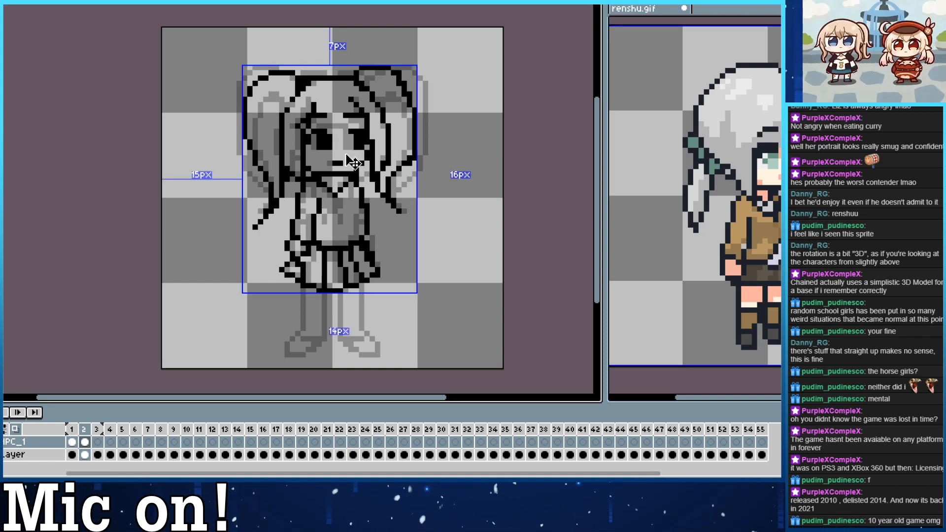
key(ctrl+z)
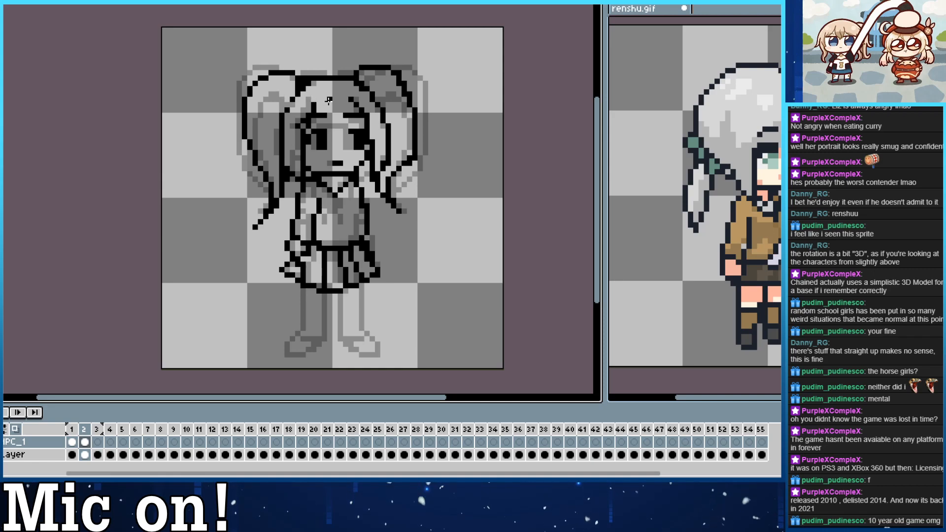
key(ctrl+z)
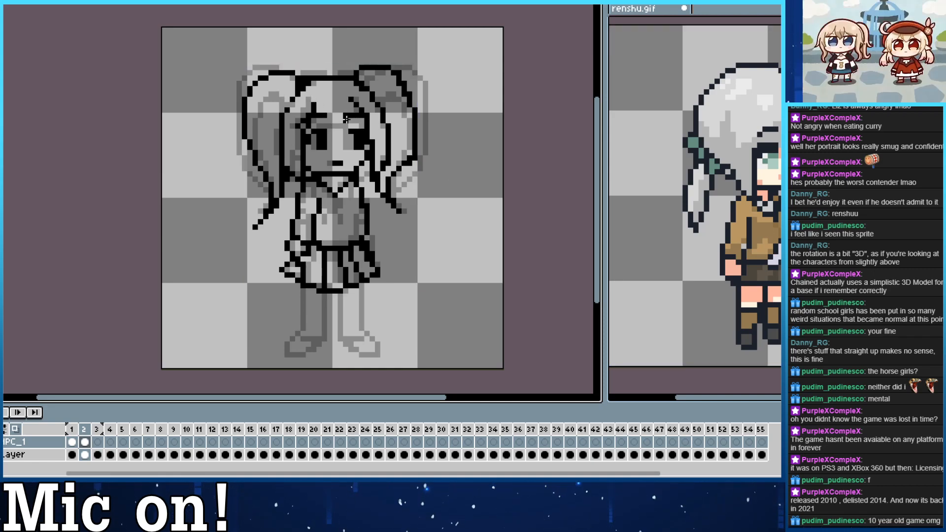
Redraw the fringe strands and the line across the forehead just above the eyes in frame 2.
drag(343, 118, 325, 110)
key(e)
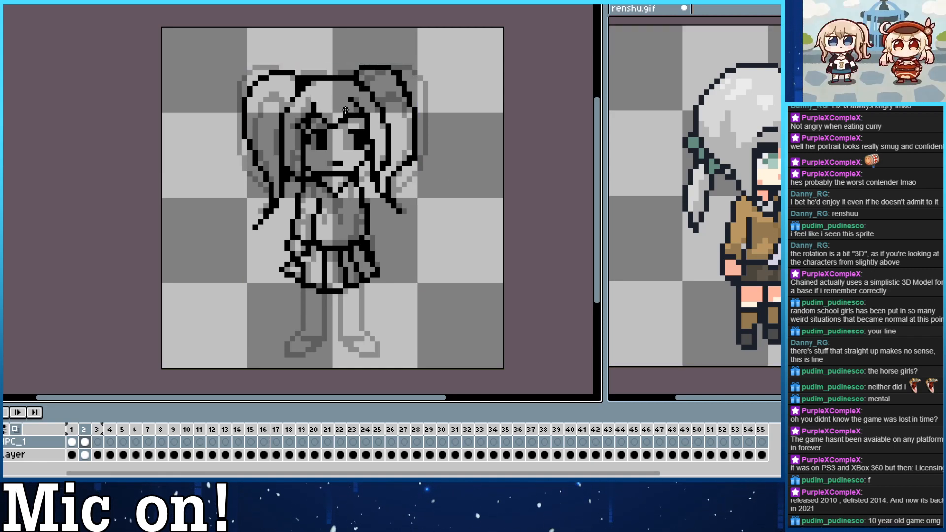
key(ctrl+z)
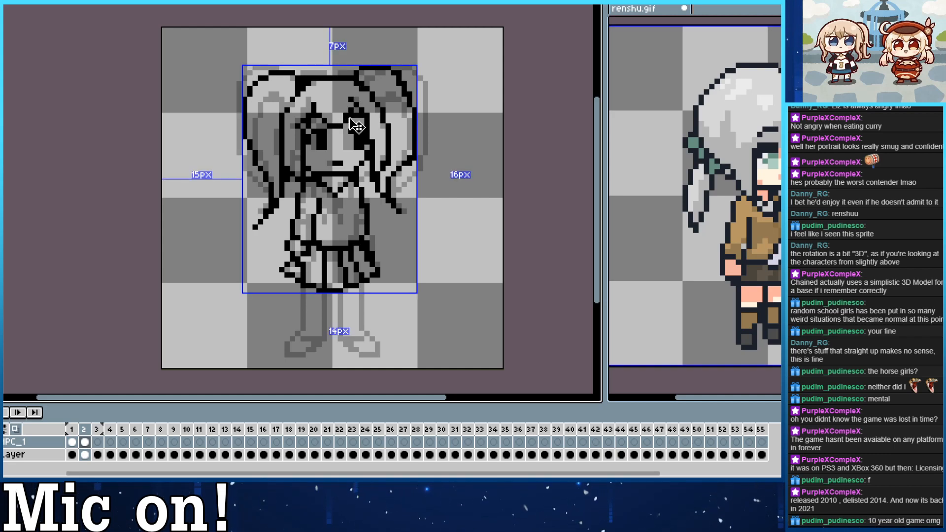
click(346, 120)
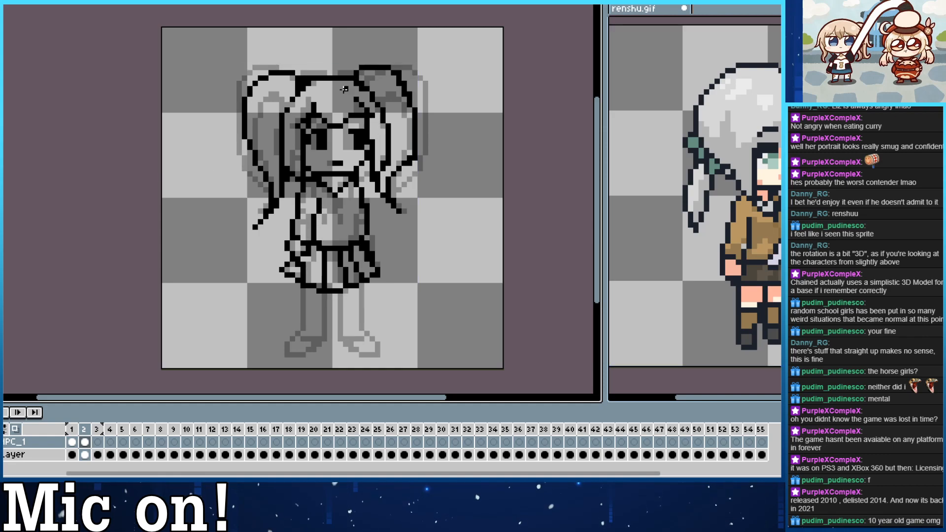
drag(314, 106, 321, 100)
key(ctrl+z)
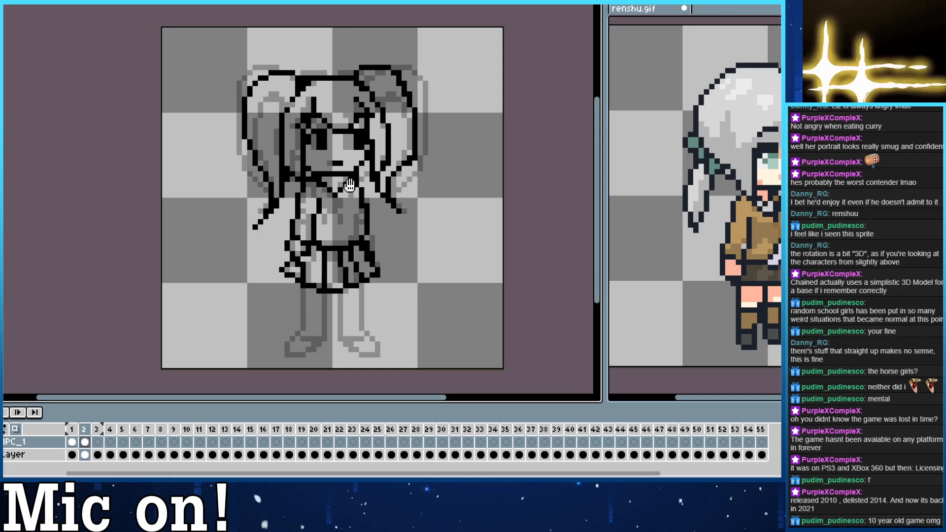
Draw the right leg and shoe outline in frame 2 from the skirt hem down, following the onion-skinned front view.
drag(350, 185, 353, 174)
drag(378, 224, 366, 207)
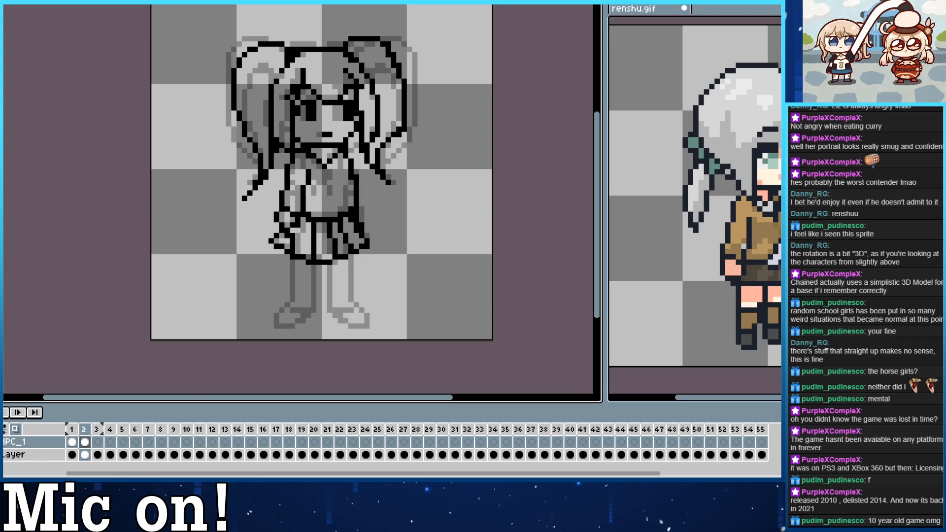
drag(349, 352, 347, 345)
drag(295, 243, 289, 218)
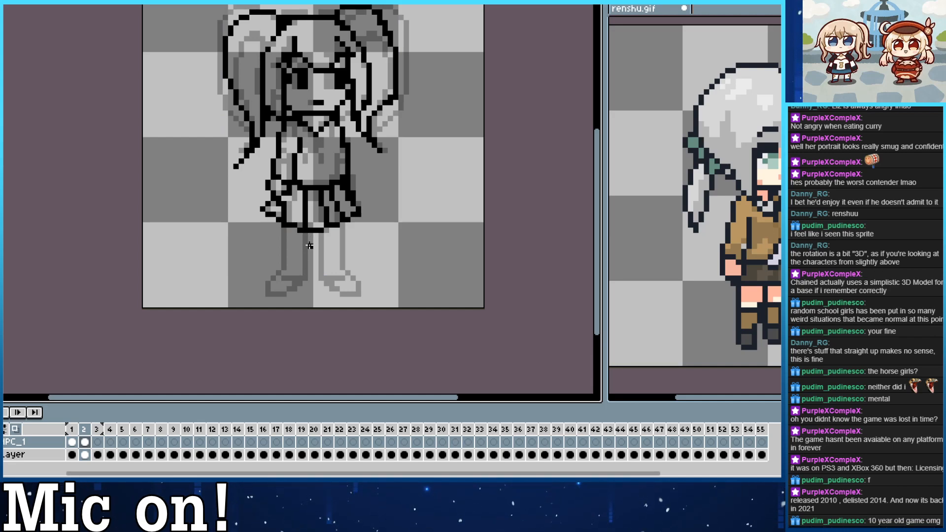
drag(322, 233, 330, 284)
key(ctrl+z)
mouse_move(321, 234)
mouse_down()
mouse_move(322, 280)
mouse_move(359, 289)
mouse_up()
mouse_move(194, 88)
mouse_down()
mouse_move(177, 151)
mouse_move(198, 199)
mouse_move(193, 252)
mouse_up()
key(ctrl+z)
key(ctrl+z)
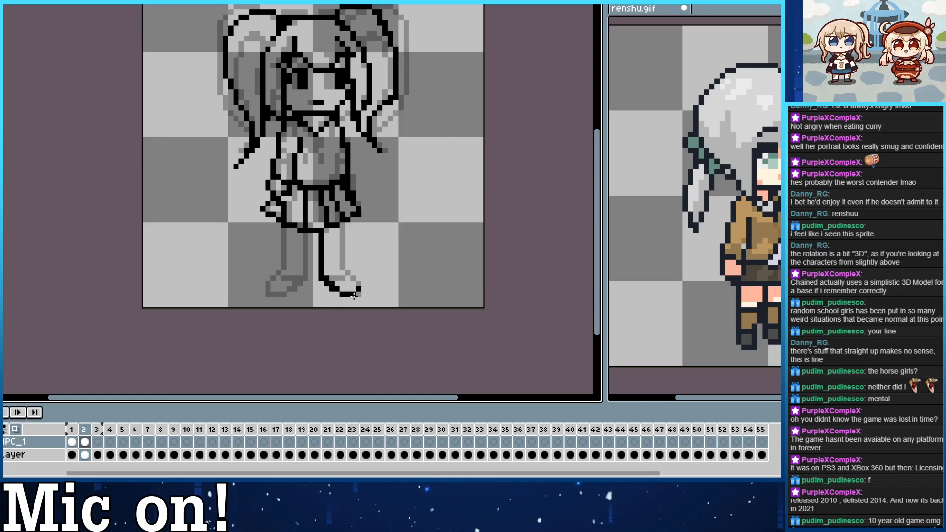
mouse_move(354, 295)
mouse_down()
mouse_move(363, 284)
mouse_move(345, 265)
mouse_move(342, 222)
mouse_up()
mouse_move(405, 208)
mouse_down()
mouse_move(460, 266)
mouse_move(403, 251)
mouse_move(391, 262)
mouse_move(406, 287)
mouse_up()
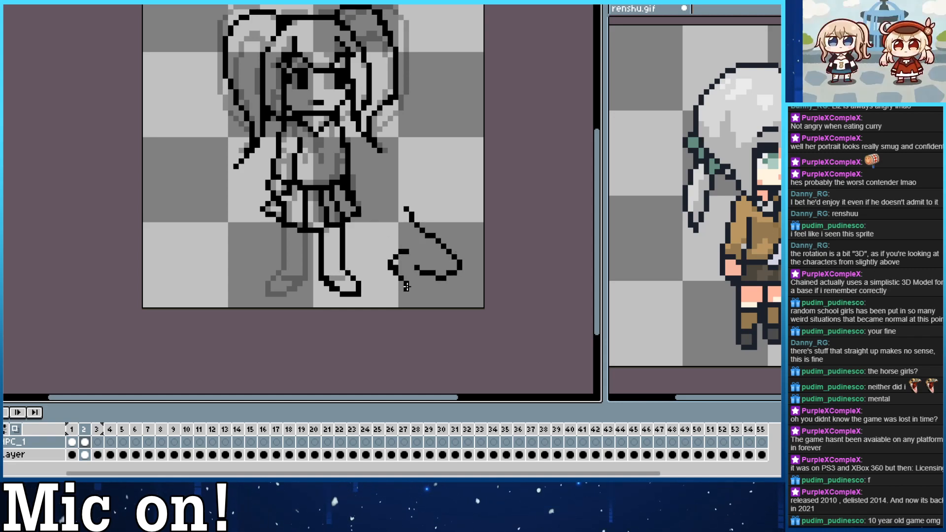
key(ctrl+z)
key(ctrl+z)
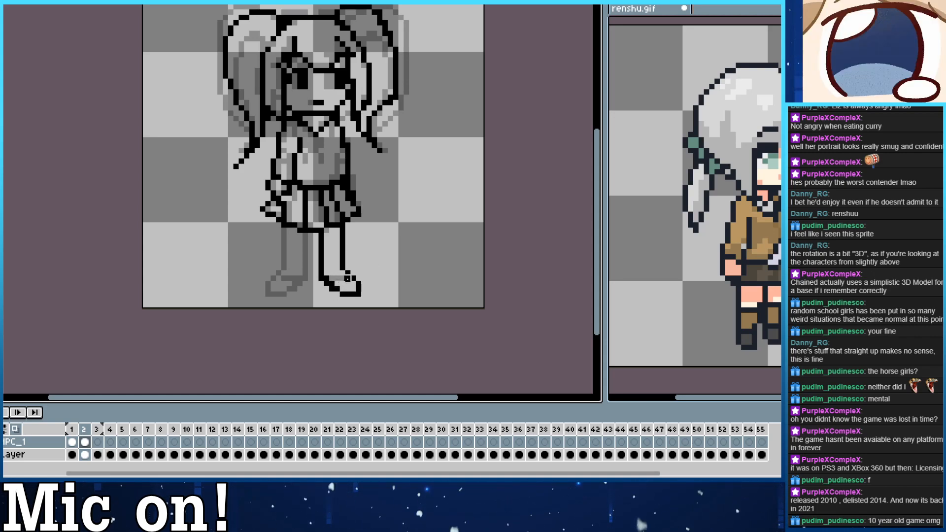
Refine the right leg's ankle and shoe in frame 2 and draw the sock line across the lower leg.
mouse_move(348, 272)
mouse_down()
mouse_move(329, 272)
mouse_move(347, 273)
mouse_up()
key(ctrl+z)
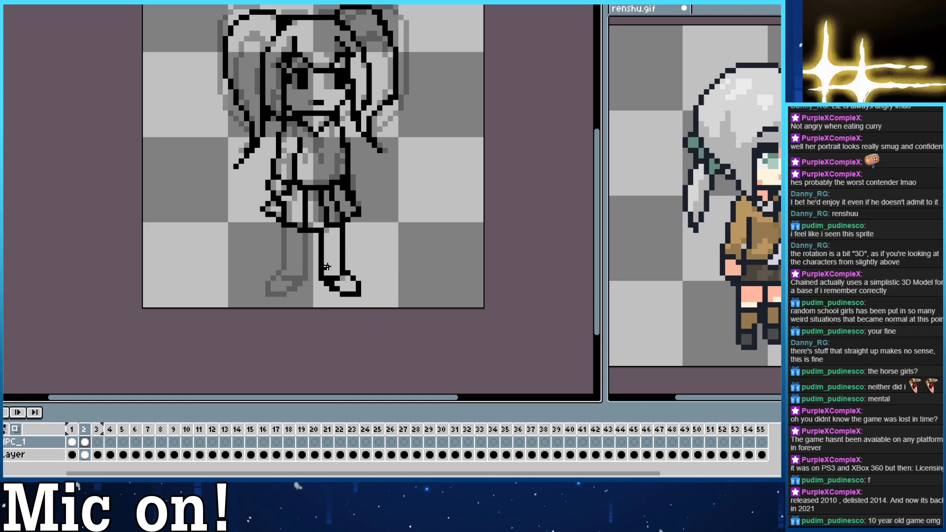
key(v)
key(b)
drag(341, 261, 324, 260)
key(ctrl+z)
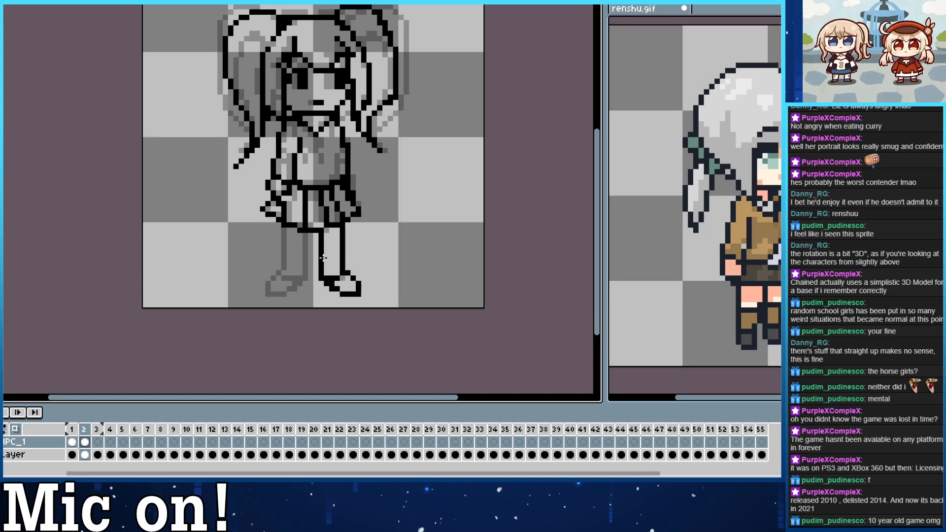
key(ctrl+z)
click(326, 257)
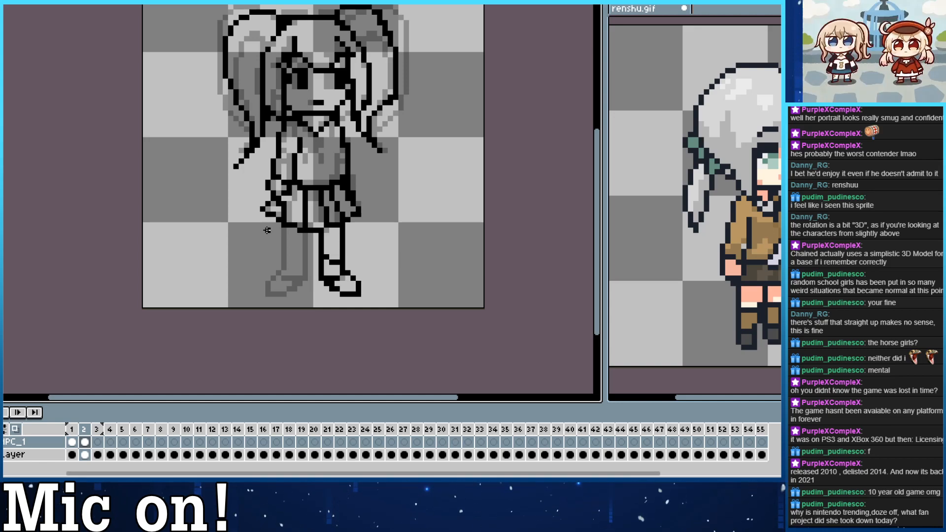
Select the right leg in frame 2 and place a copy slightly lower beside it as the left leg.
key(w)
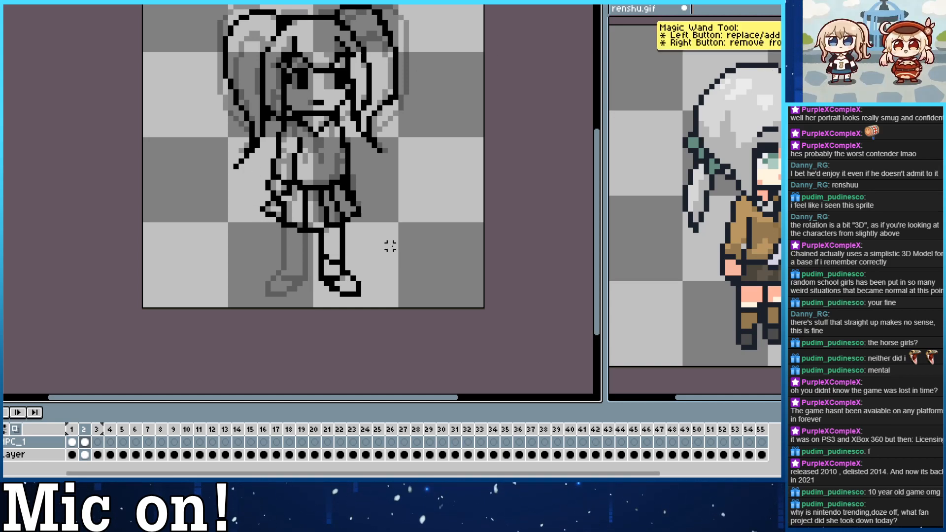
drag(347, 230, 403, 279)
click(422, 257)
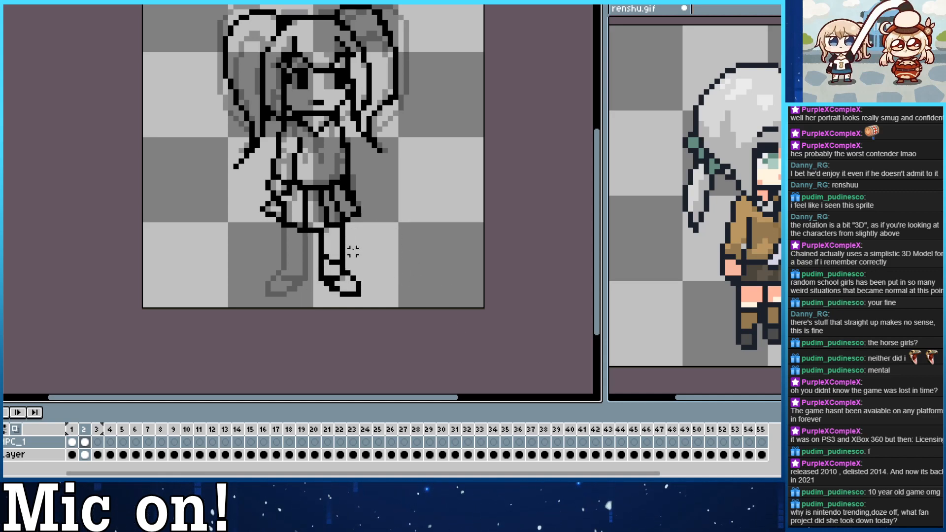
drag(361, 227, 325, 311)
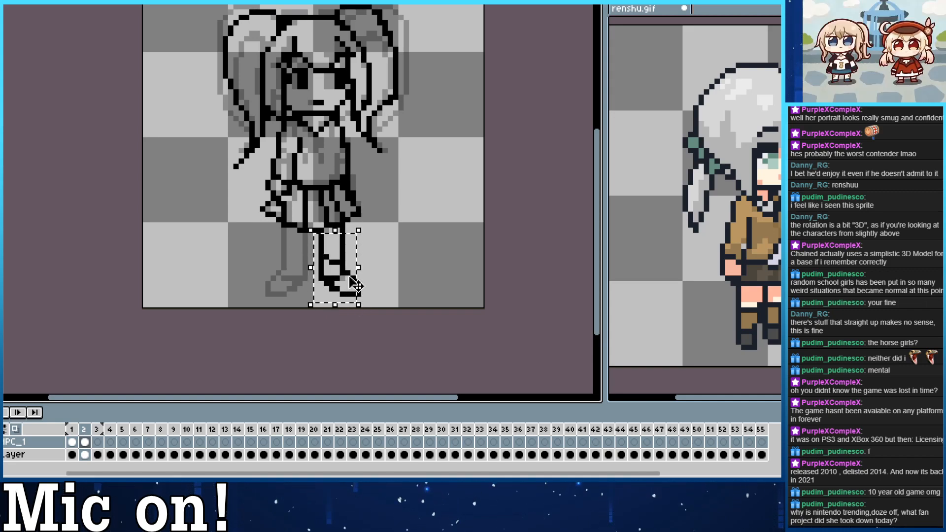
key(ctrl+z)
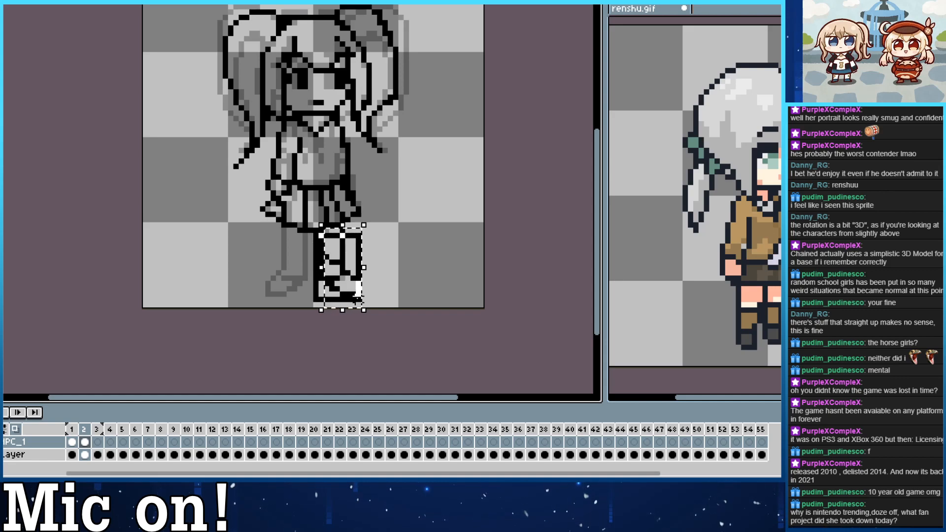
drag(358, 297, 358, 298)
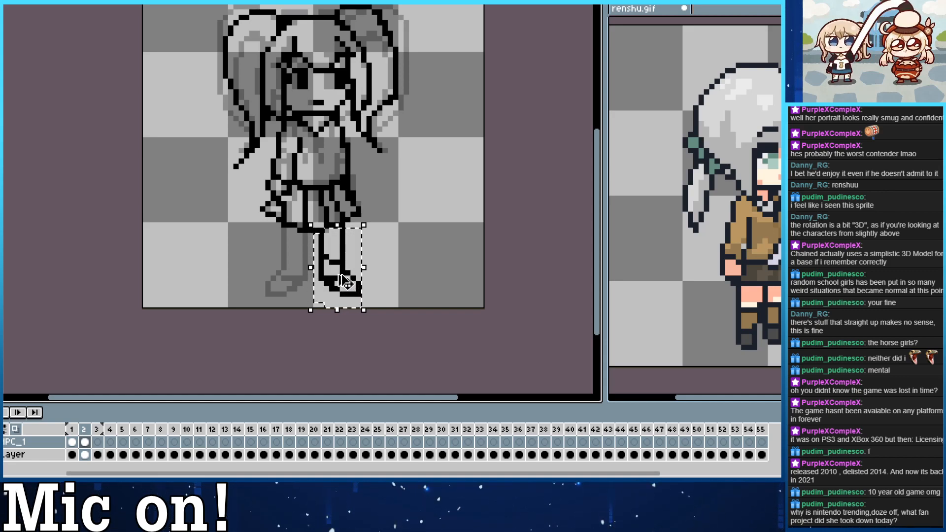
key(ctrl+t)
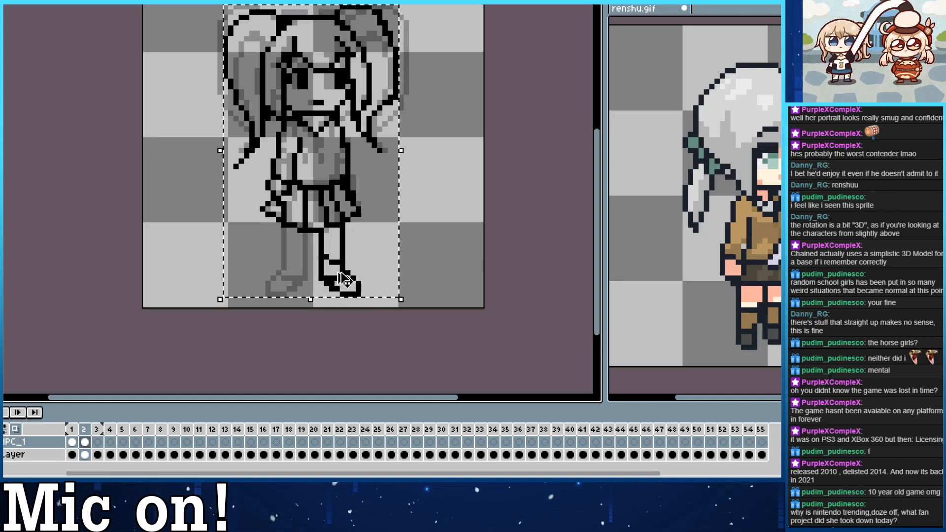
key(ctrl+z)
drag(363, 295, 310, 286)
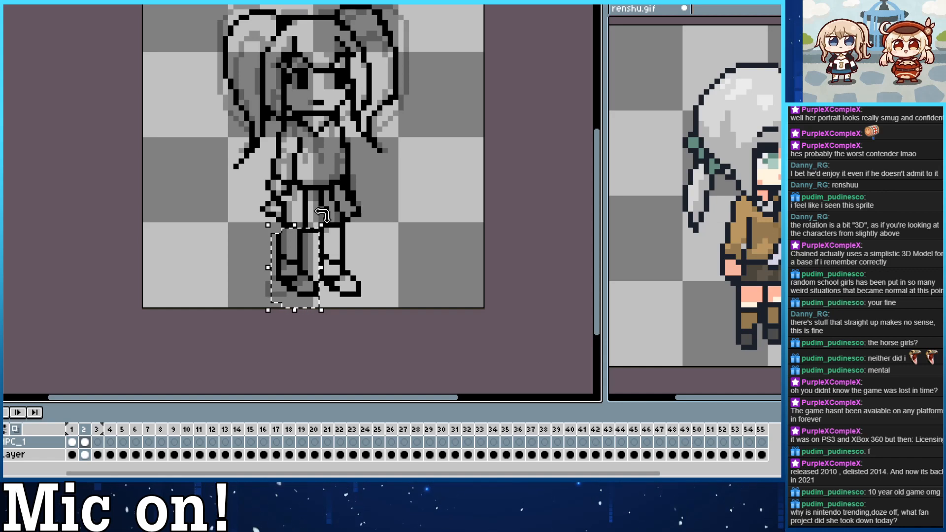
mouse_move(303, 267)
mouse_down()
mouse_move(318, 279)
mouse_move(309, 284)
mouse_up()
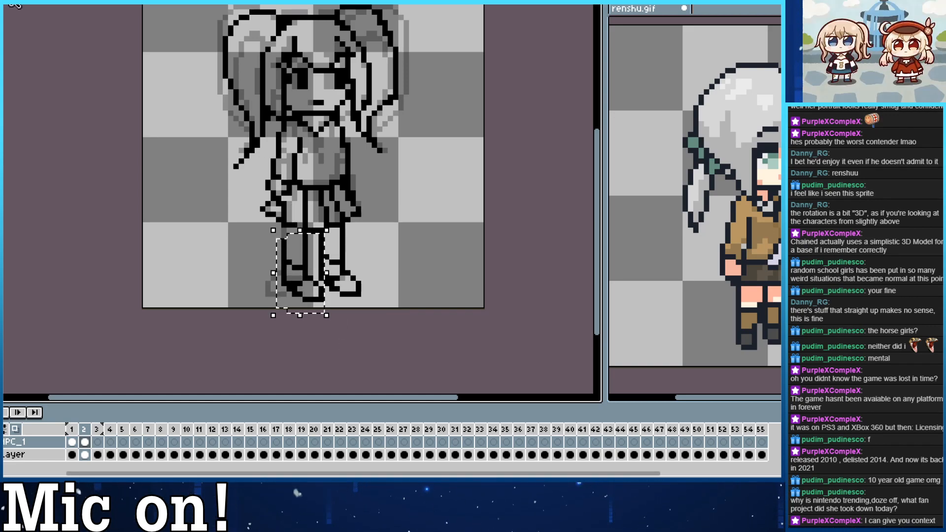
click(60, 97)
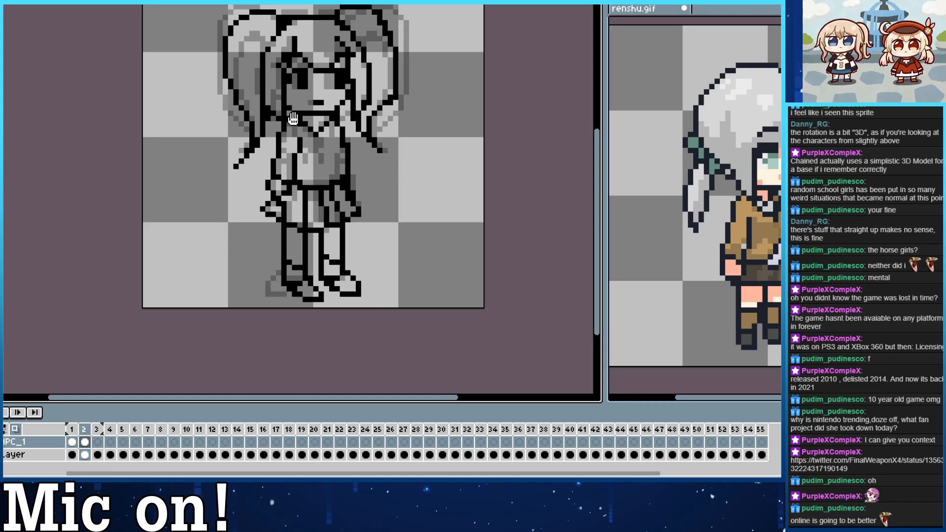
Redraw the collar line just beneath the chin in frame 2 and save the sprite.
drag(293, 118, 297, 151)
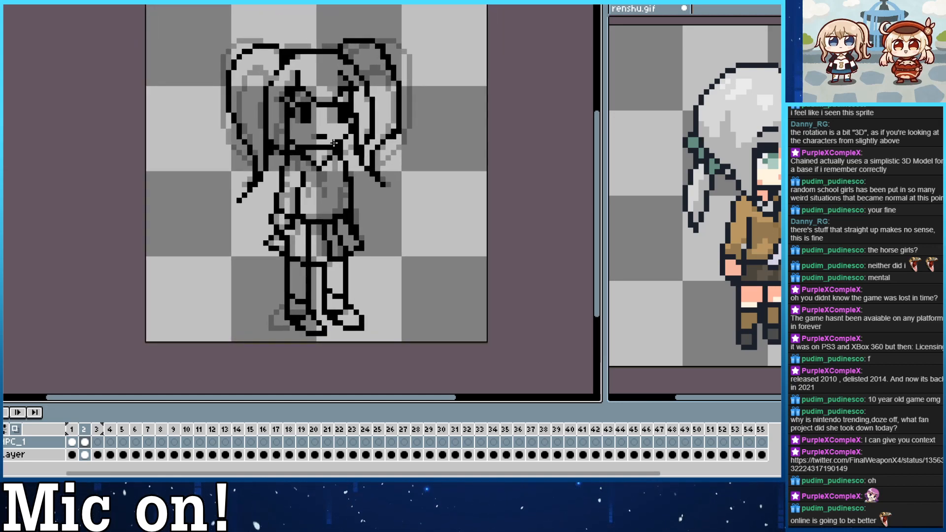
mouse_move(309, 157)
mouse_down()
mouse_move(330, 157)
mouse_move(307, 158)
mouse_up()
key(ctrl+z)
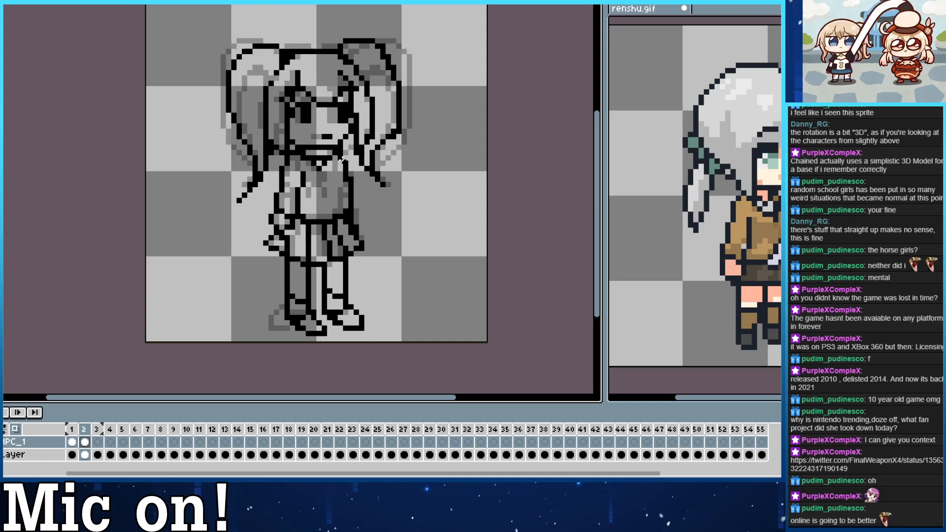
drag(342, 127, 362, 169)
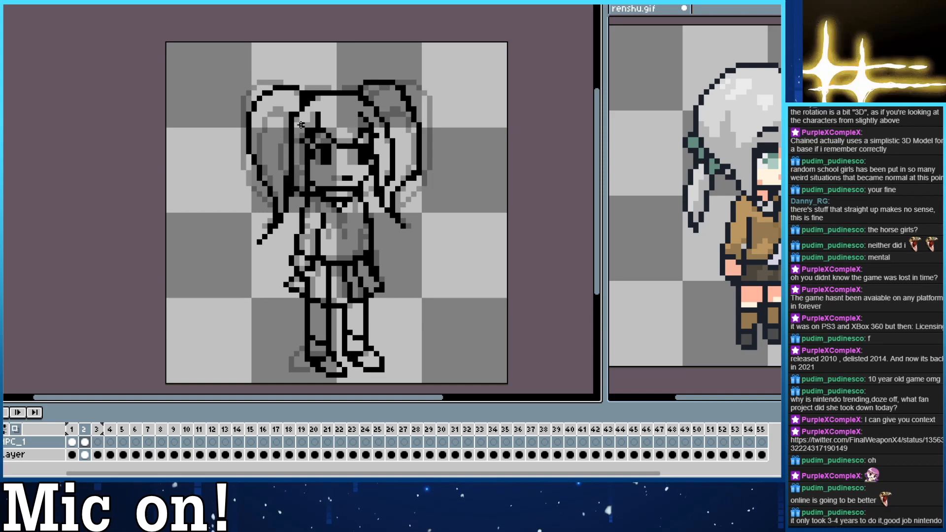
key(ctrl+s)
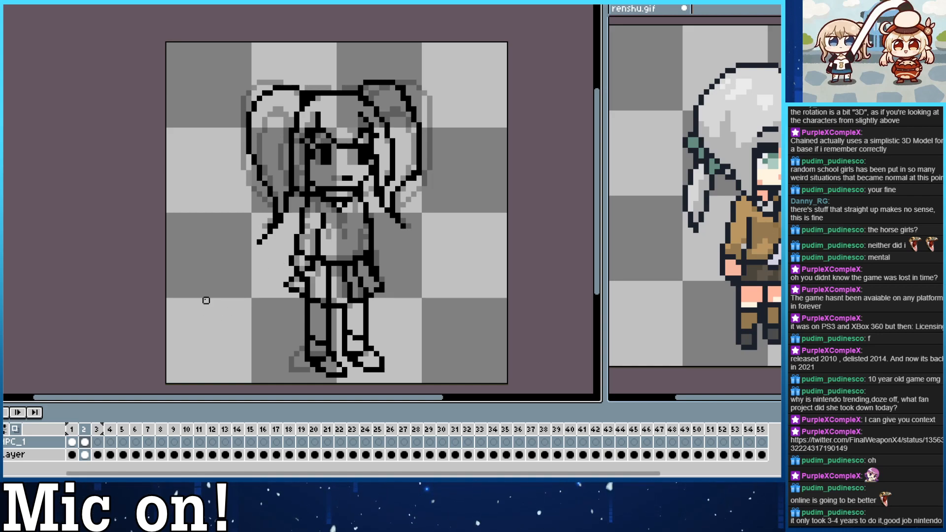
Redraw the left pigtail's tip in frame 2 so that it curls outward and ends higher.
mouse_move(259, 241)
mouse_down()
mouse_move(271, 227)
mouse_move(260, 221)
mouse_up()
key(b)
key(ctrl+z)
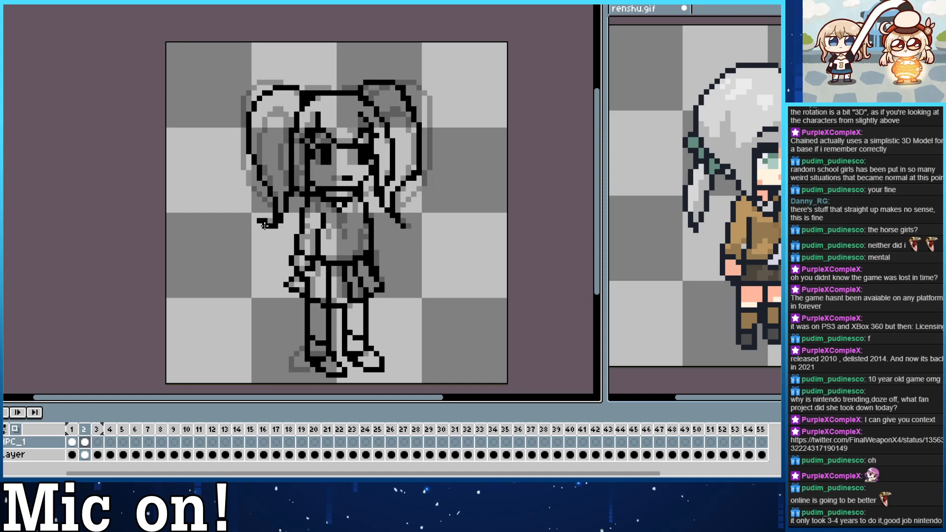
key(e)
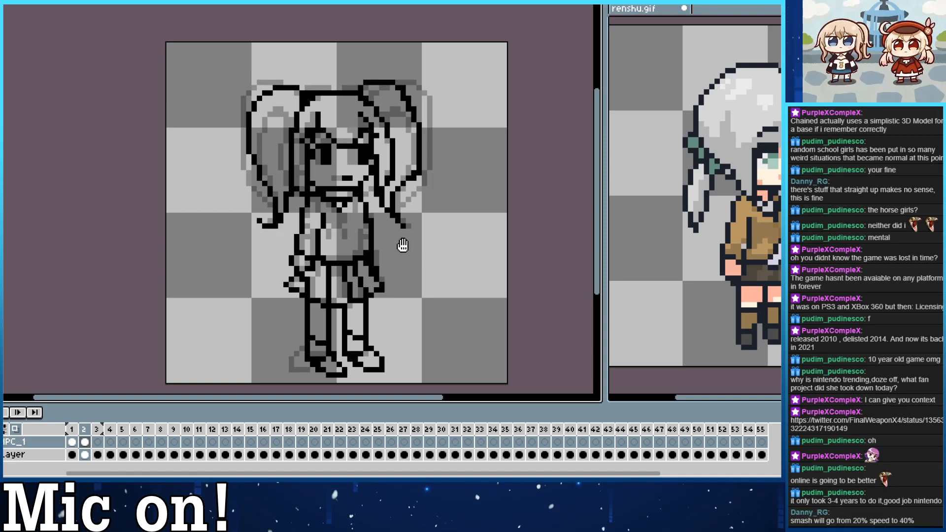
Touch up the outlines of the side hair and crown in frame 2, undoing the stray strokes.
scroll(382, 241, down, 3)
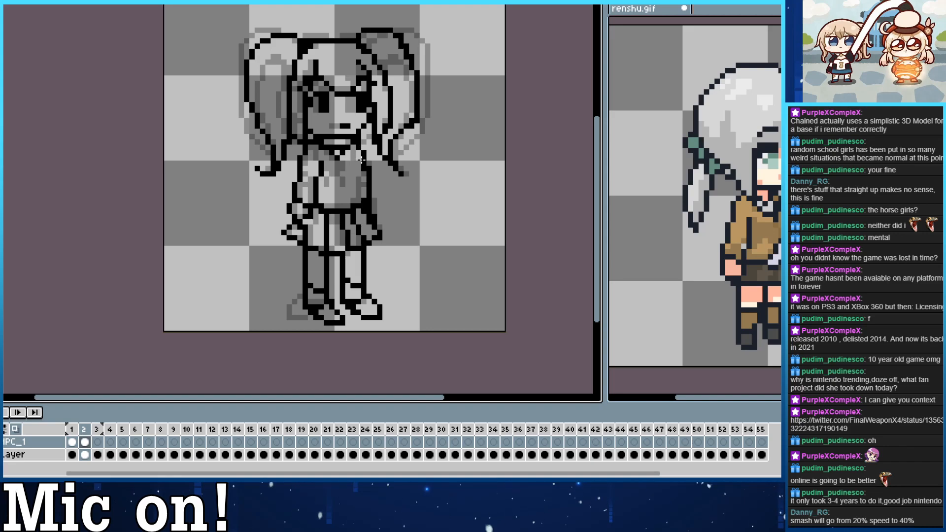
drag(342, 12, 350, 50)
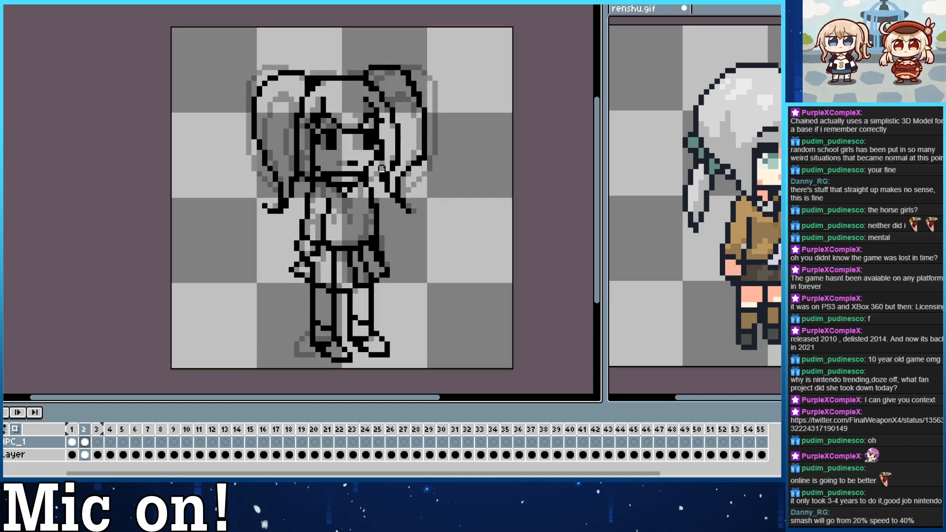
key(ctrl+z)
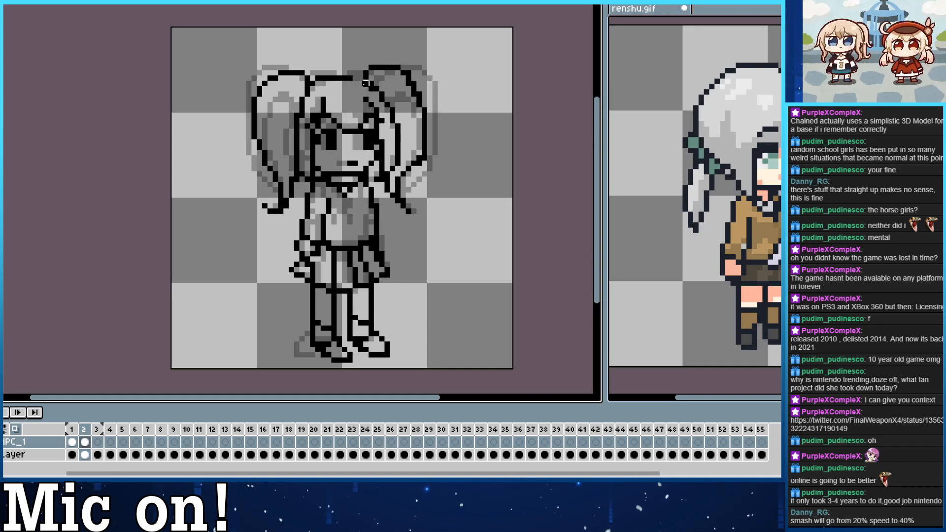
key(ctrl+z)
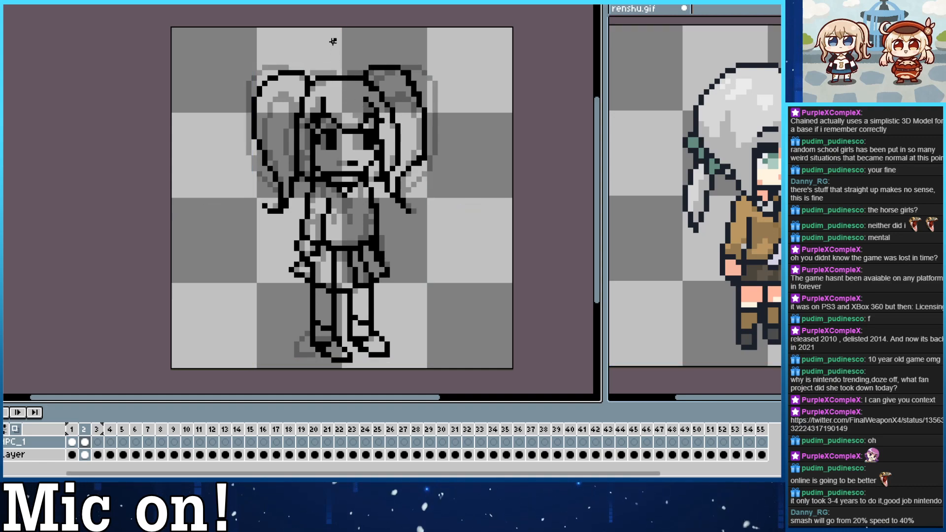
drag(389, 102, 379, 90)
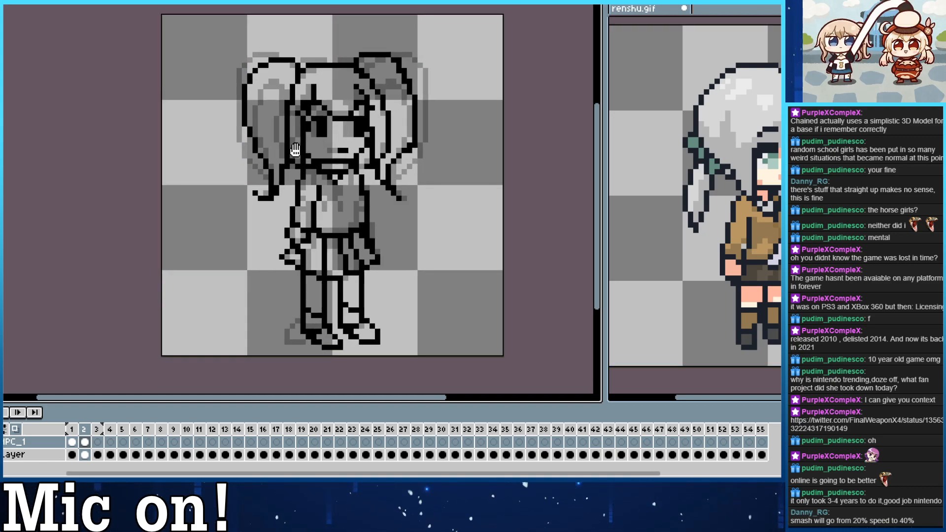
Redraw the left shoe's heel, opening and sole outline in frame 2.
drag(297, 237, 287, 182)
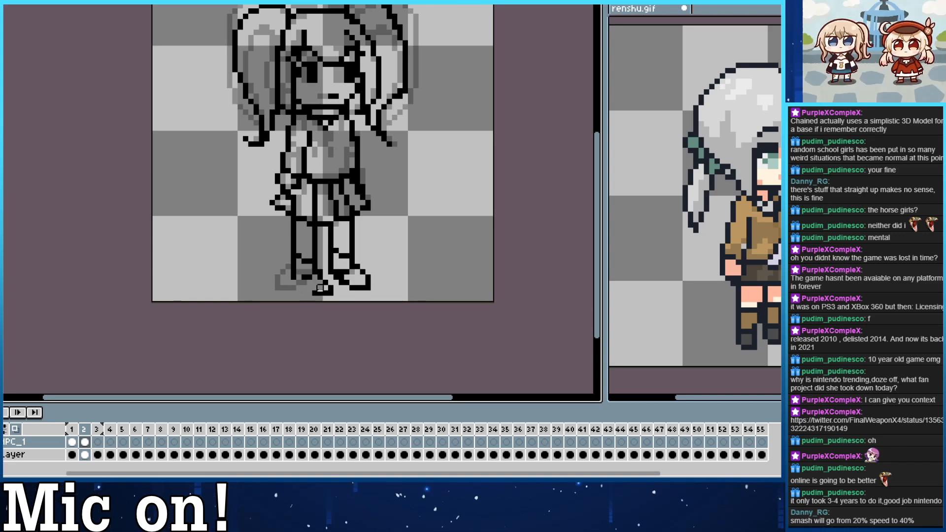
mouse_move(294, 279)
mouse_down()
mouse_move(326, 290)
mouse_move(297, 277)
mouse_up()
key(ctrl+z)
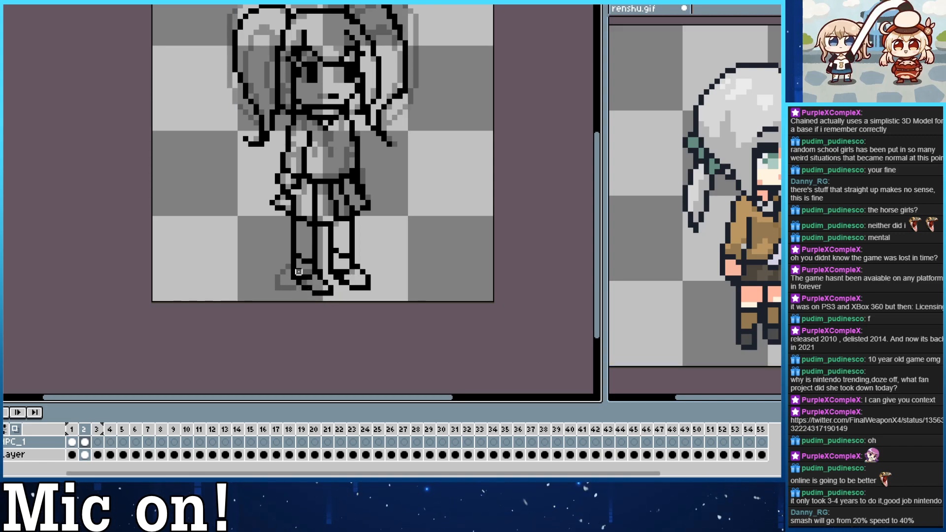
drag(298, 278, 315, 277)
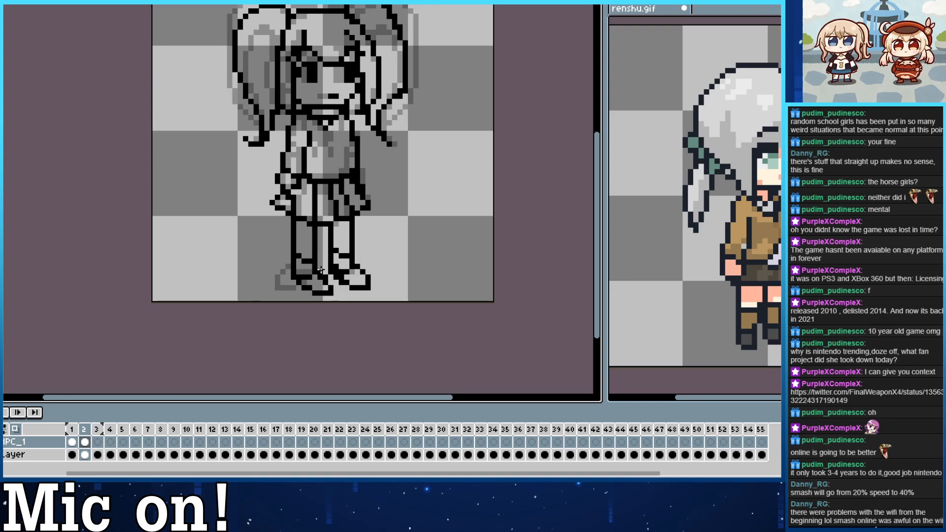
mouse_move(322, 279)
mouse_down()
mouse_move(335, 293)
mouse_move(299, 285)
mouse_up()
key(ctrl+z)
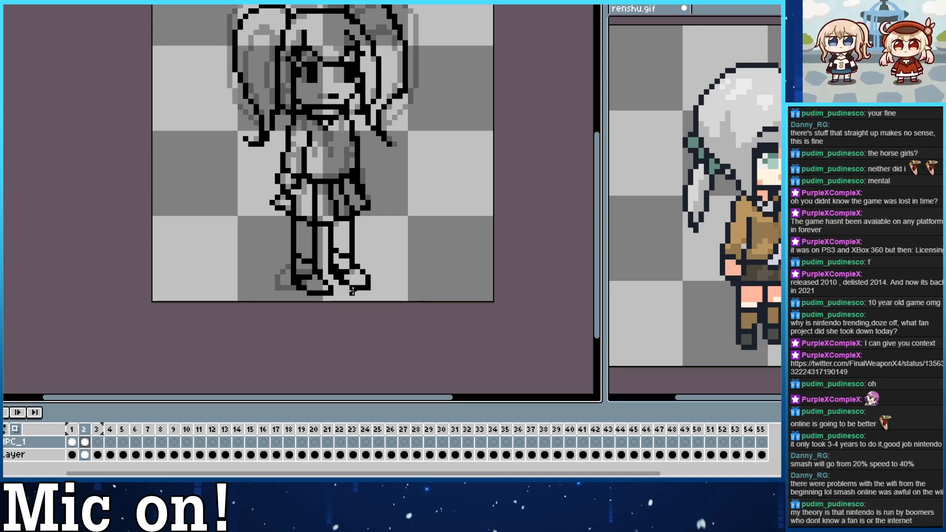
Extend the right shoe's sole and toe slightly lower in frame 2 and clean up its outline.
drag(353, 293, 368, 282)
key(e)
key(b)
key(e)
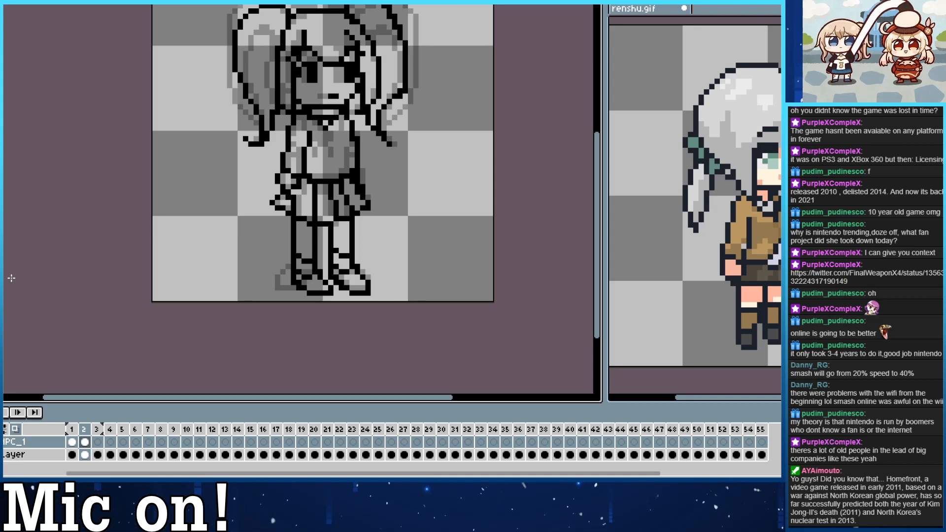
Raise the top curve of the left pigtail in frame 2 and round its corners into the head outline.
drag(320, 113, 337, 182)
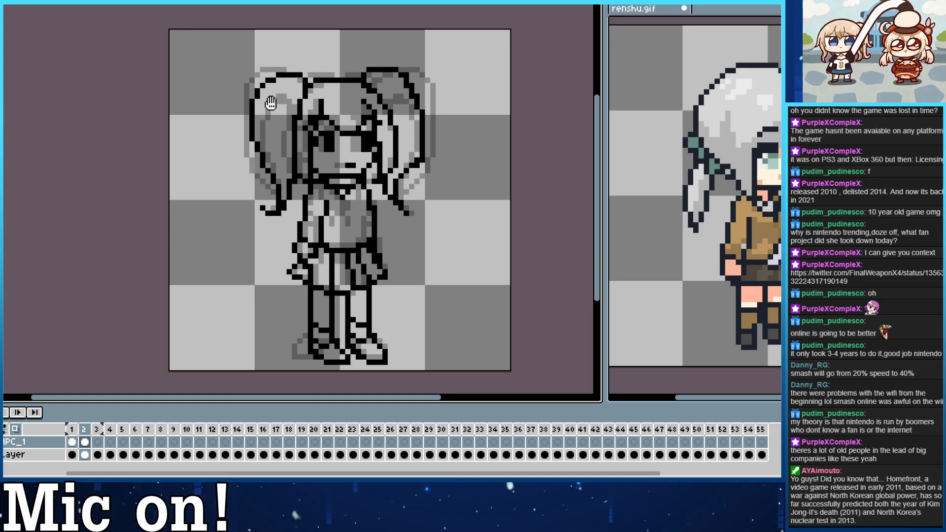
drag(271, 102, 243, 99)
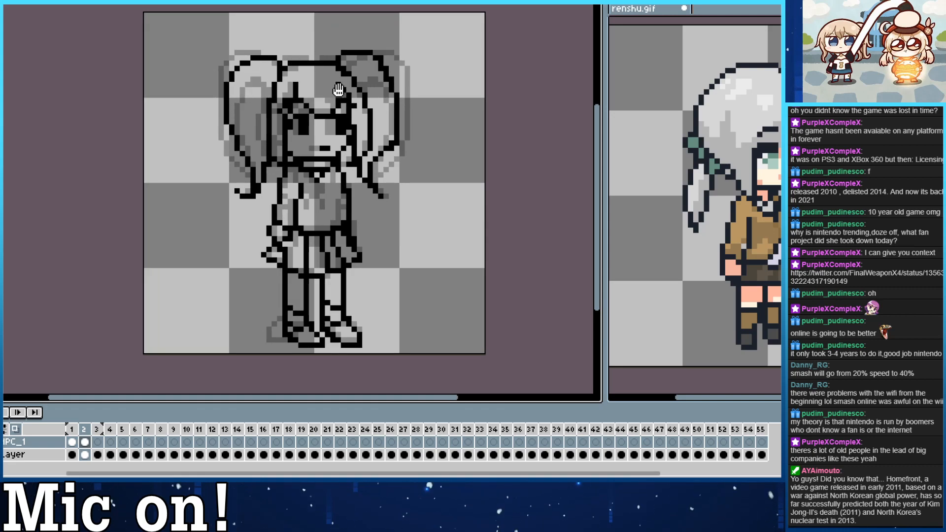
drag(338, 90, 342, 105)
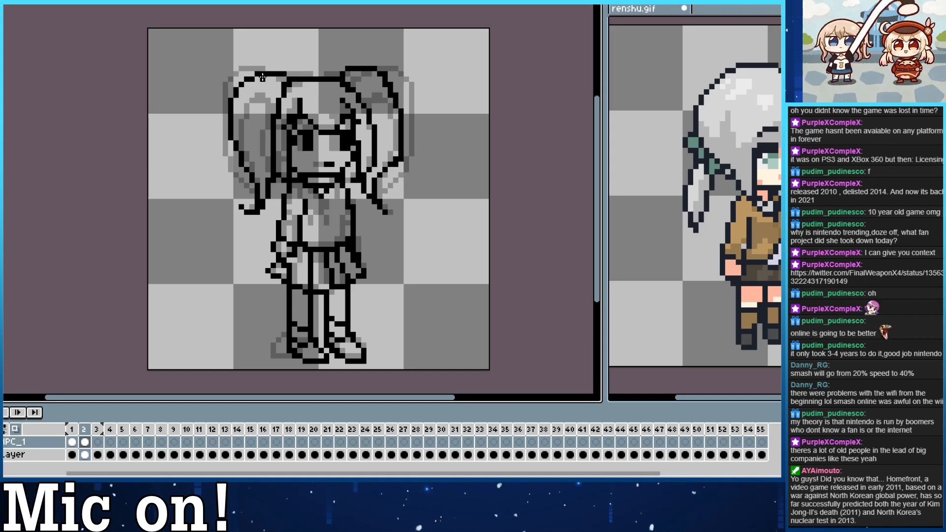
drag(255, 69, 283, 74)
key(e)
key(ctrl+z)
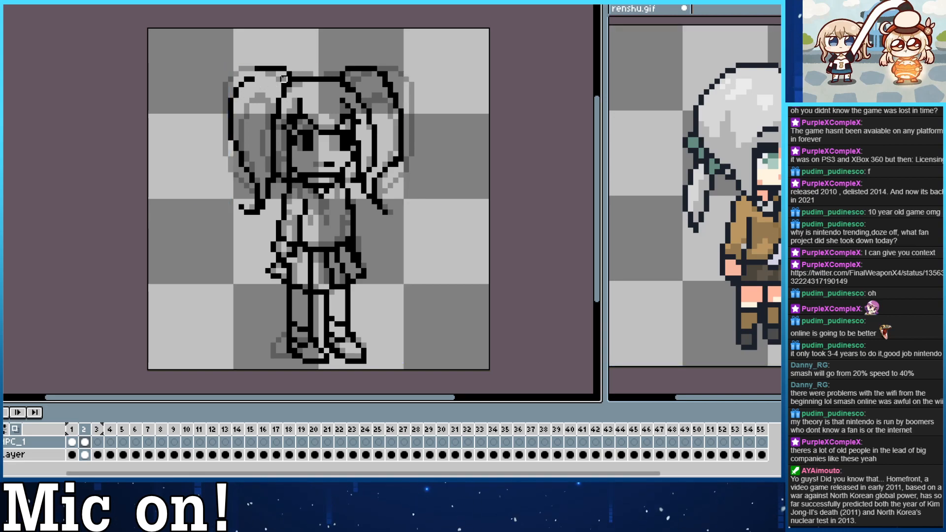
key(b)
click(252, 74)
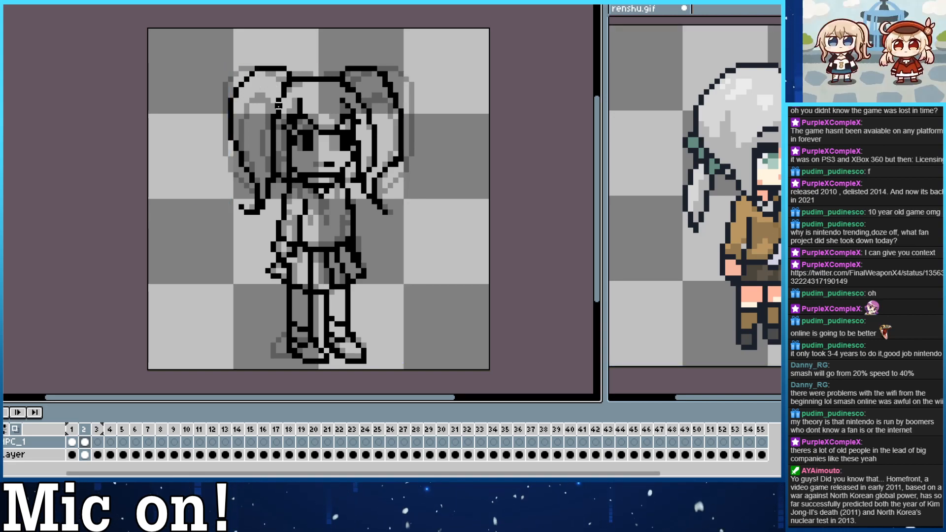
Flip between frames 1 and 2 to compare the front view with the turned view.
drag(359, 68, 328, 47)
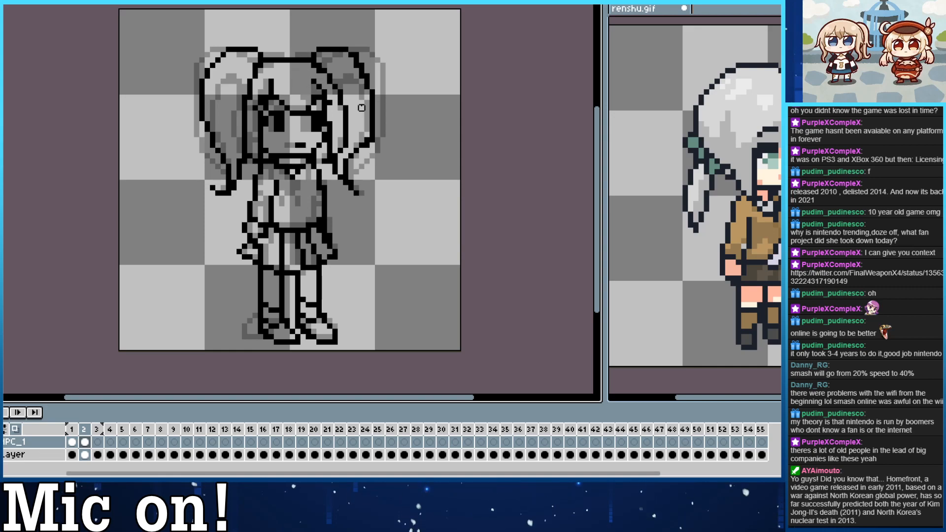
key(Left)
key(Right)
key(Left)
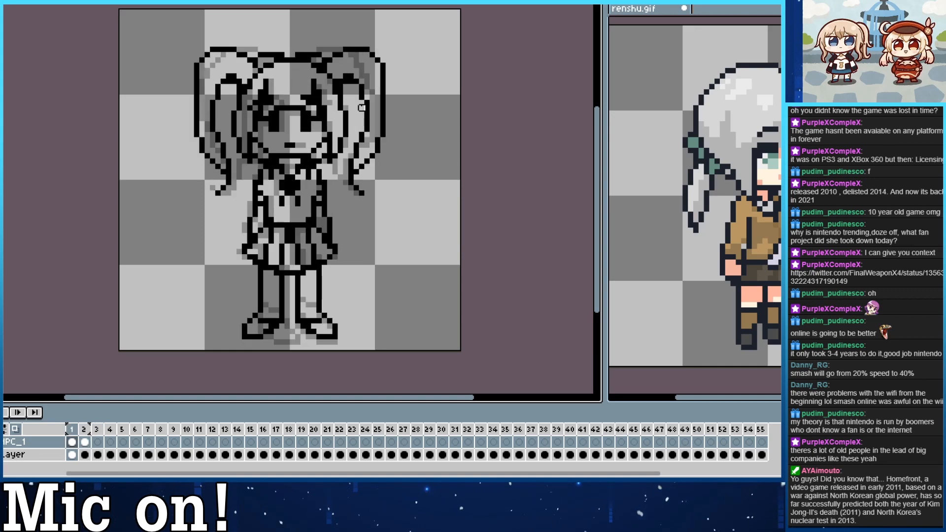
key(Right)
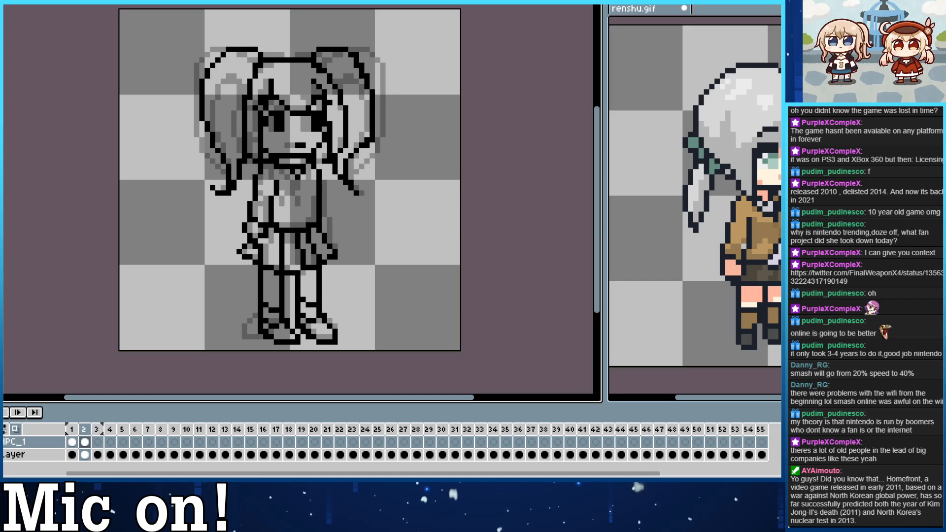
drag(239, 238, 205, 220)
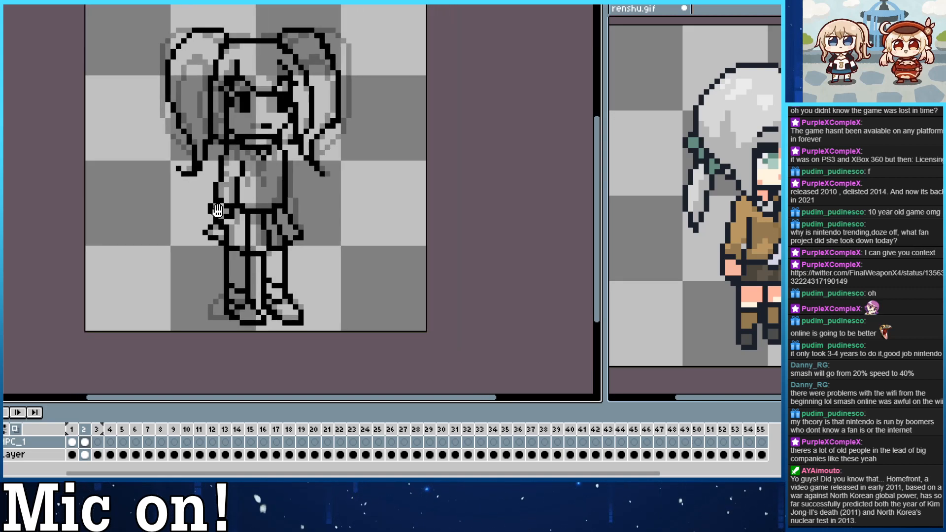
drag(265, 173, 317, 226)
key(ctrl+z)
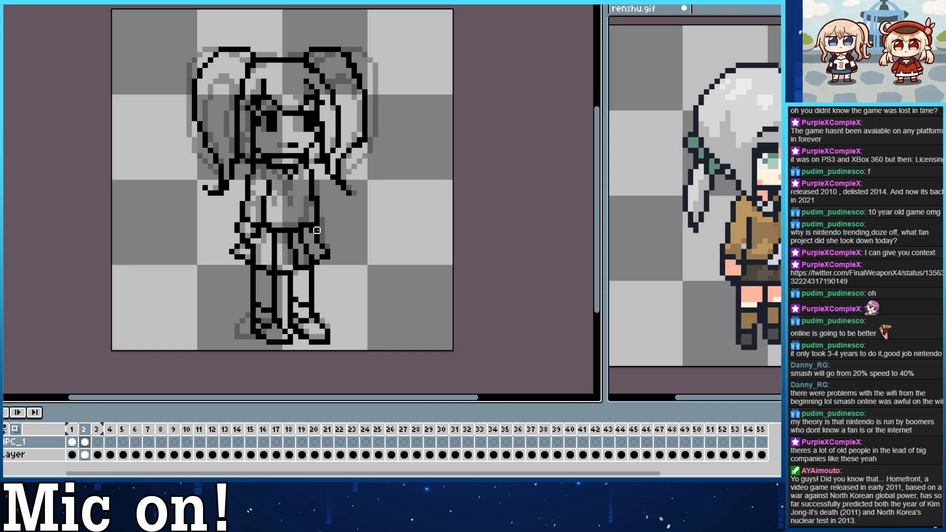
drag(338, 203, 379, 212)
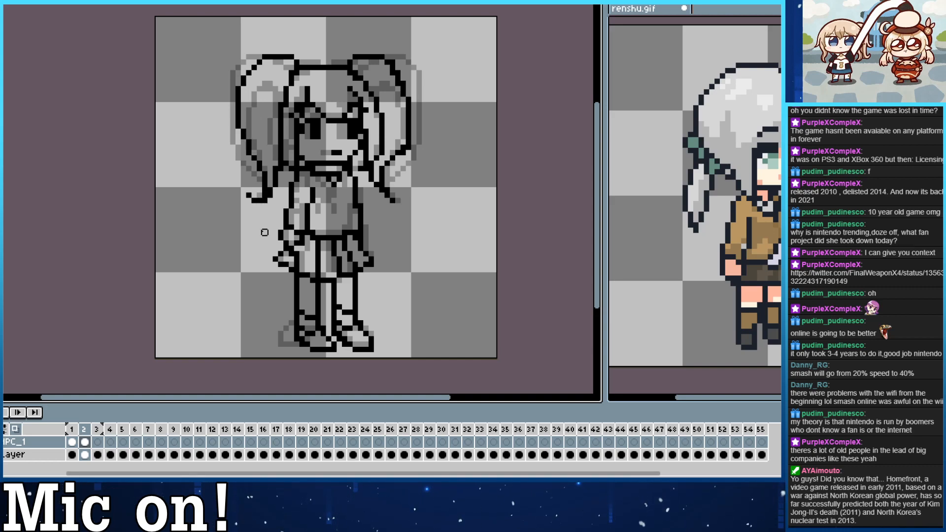
Step through frames 1 to 3 with onion skin on to check the turn from the front view.
key(Right)
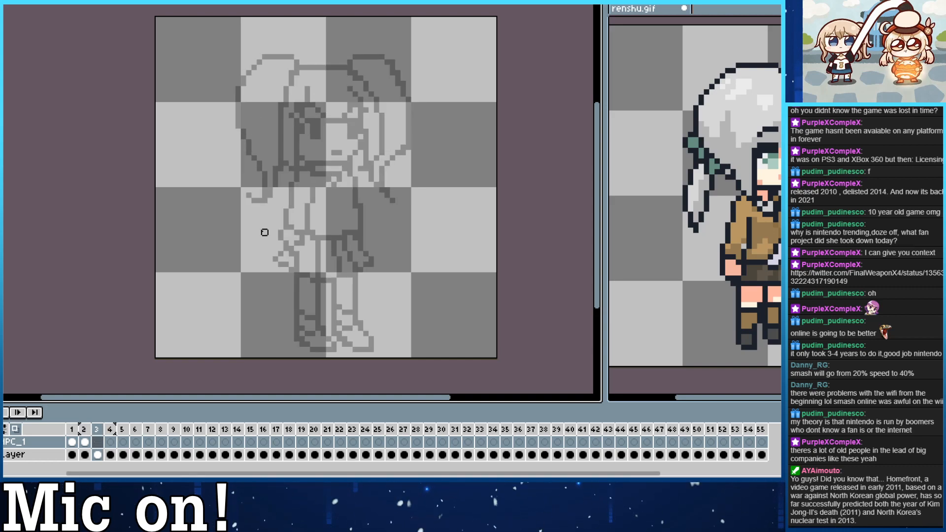
key(Left)
key(Left)
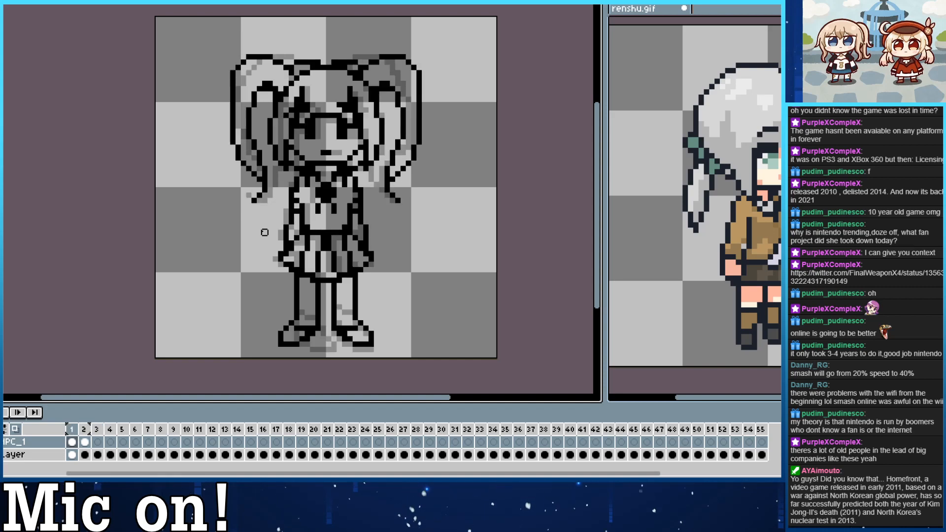
key(Right)
Turn off onion skin and compare frames 1 and 2 without the ghosted outlines.
key(Left)
key(Right)
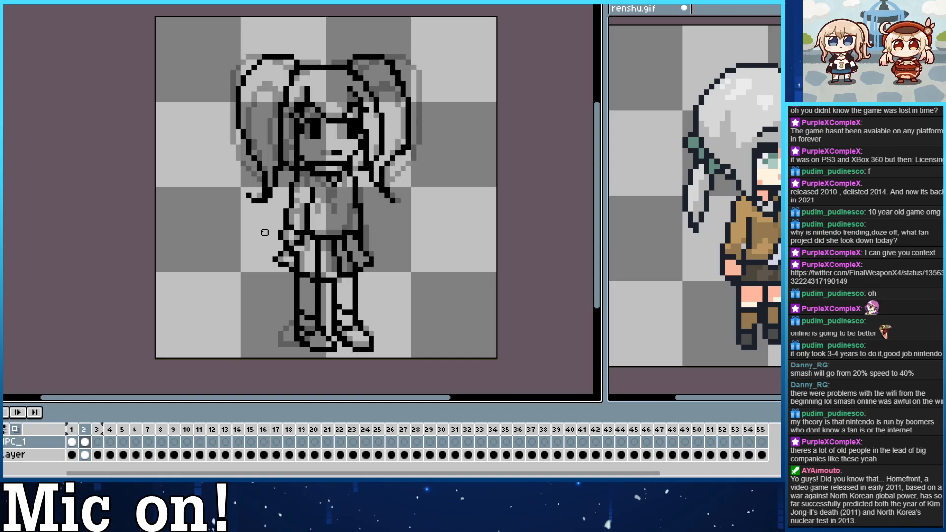
click(15, 429)
key(Left)
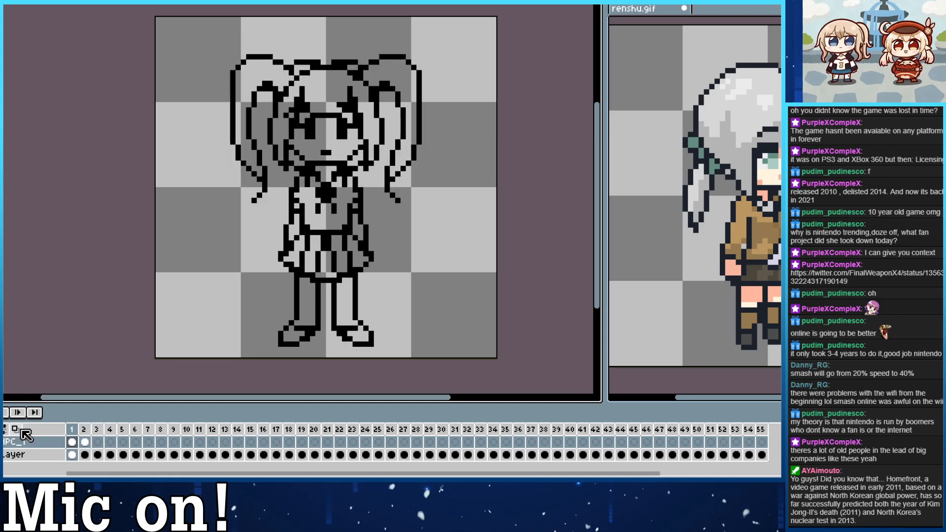
key(Right)
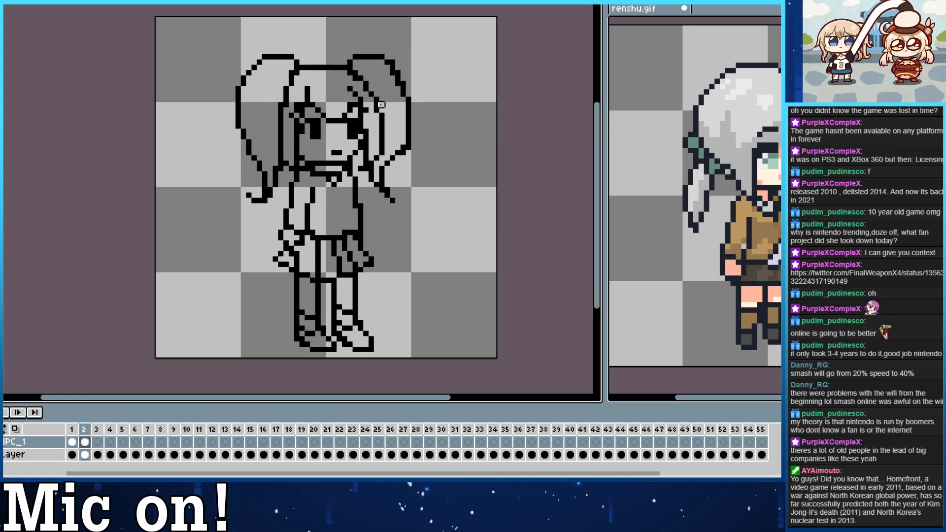
key(Left)
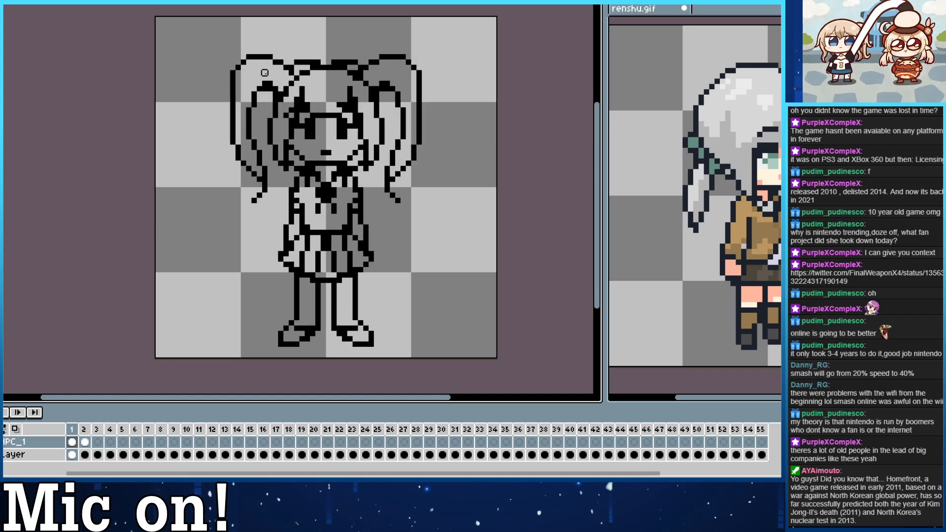
Try to rework the inner hair lines of the left pigtail in frame 1, and undo the changes.
drag(264, 84, 249, 131)
click(249, 126)
drag(265, 91, 266, 170)
key(Right)
key(Left)
key(ctrl+z)
key(ctrl+z)
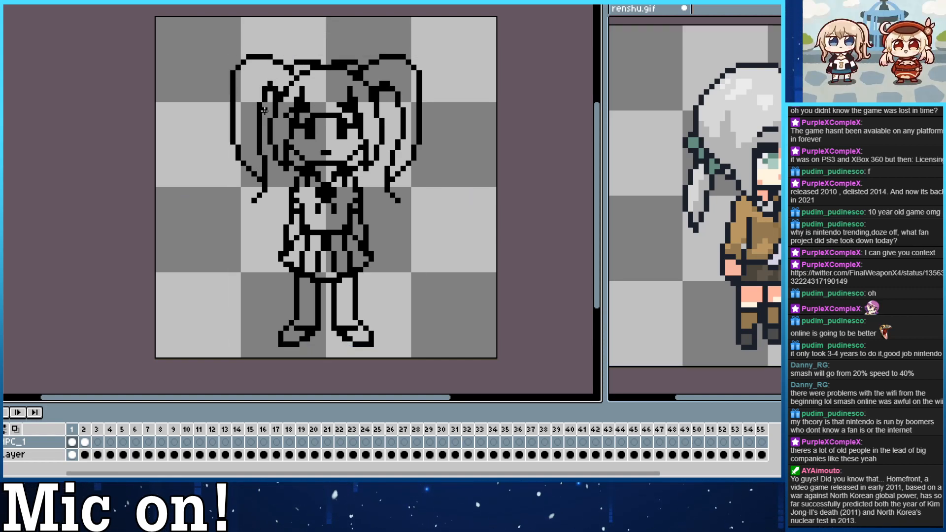
key(ctrl+z)
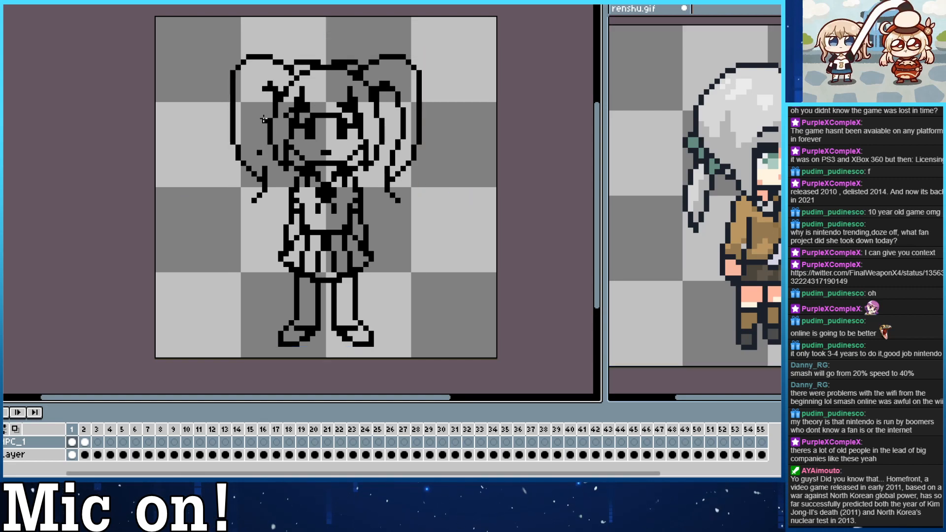
key(ctrl+z)
key(Right)
key(Left)
key(ctrl+z)
key(ctrl+z)
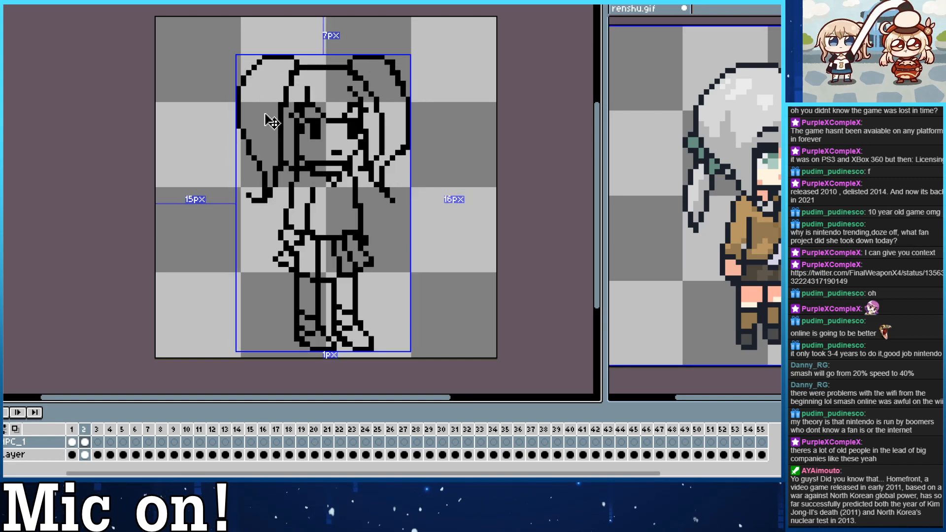
Flip between the front view in frame 1 and the turned view in frame 2 to compare their outlines.
key(Left)
key(Right)
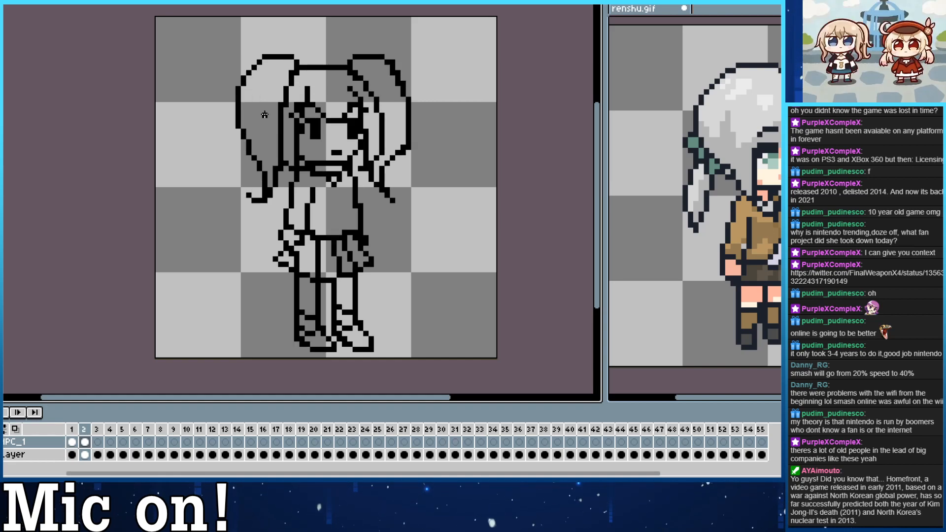
key(Right)
key(Left)
key(Left)
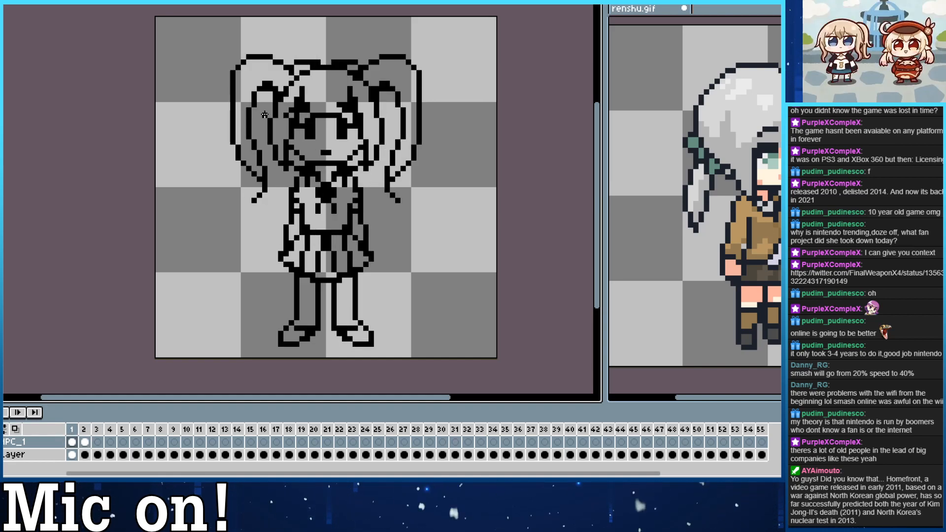
key(Right)
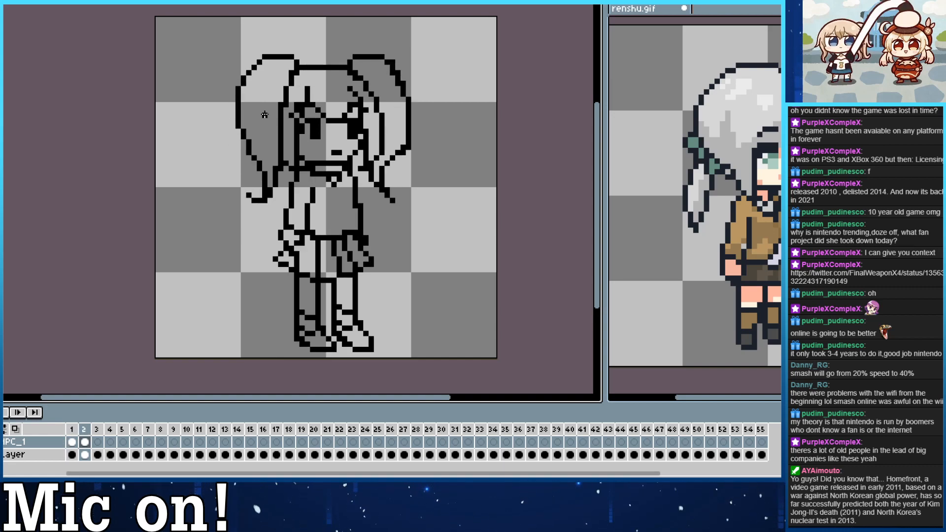
key(Left)
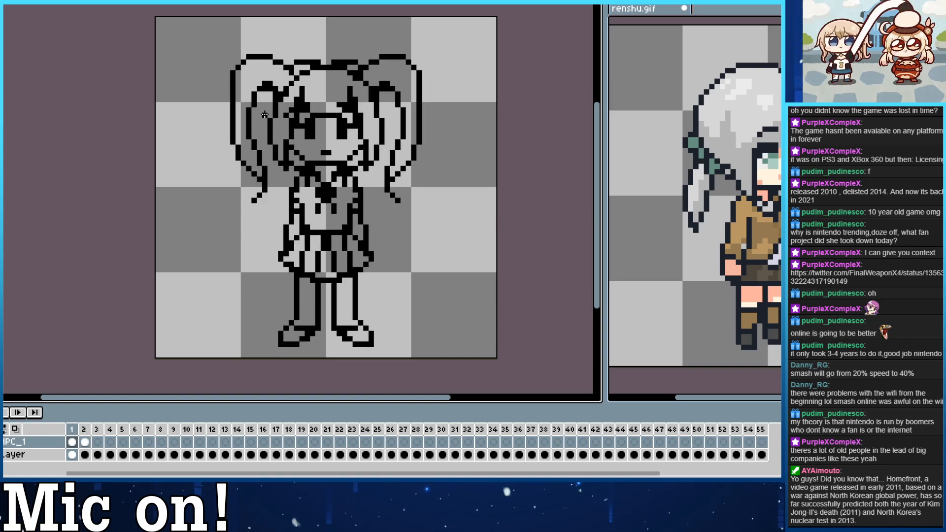
Add short ribbon lines below the collar in frame 2 and check them against frame 1.
key(Right)
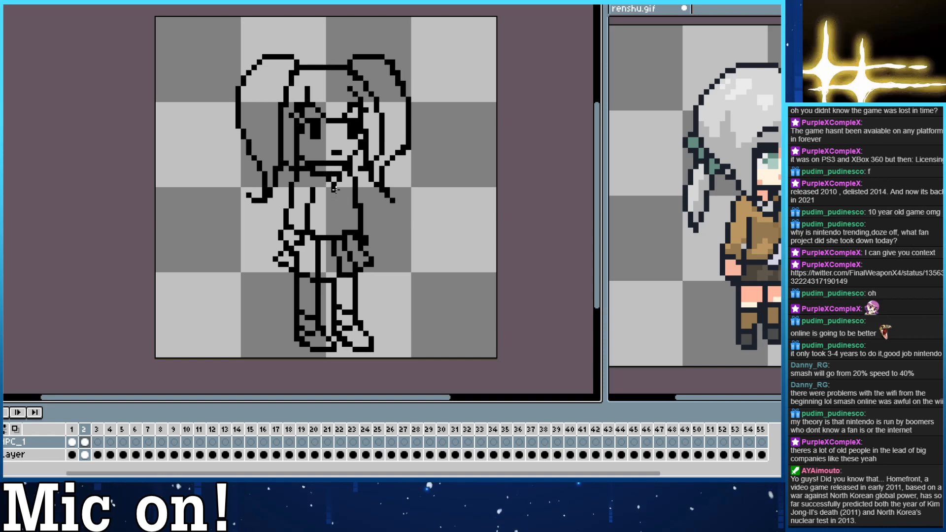
key(Left)
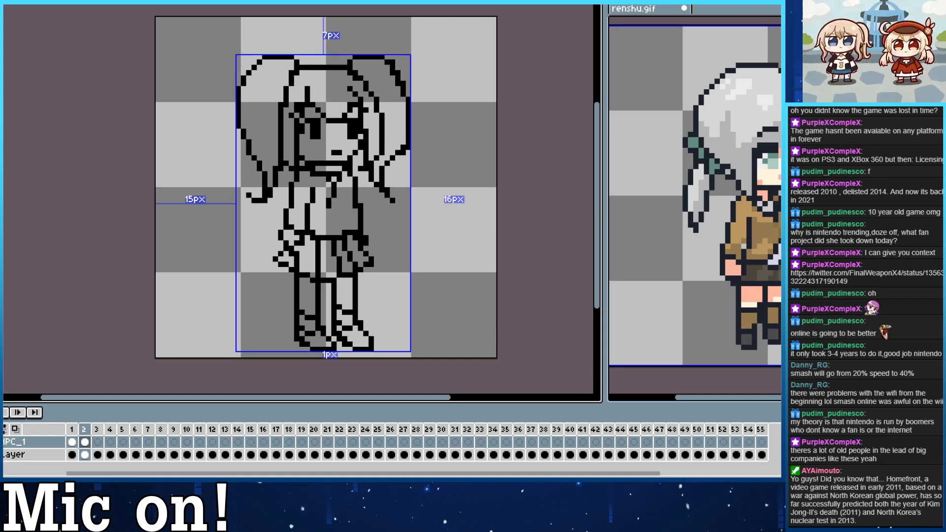
key(Right)
key(Left)
key(Right)
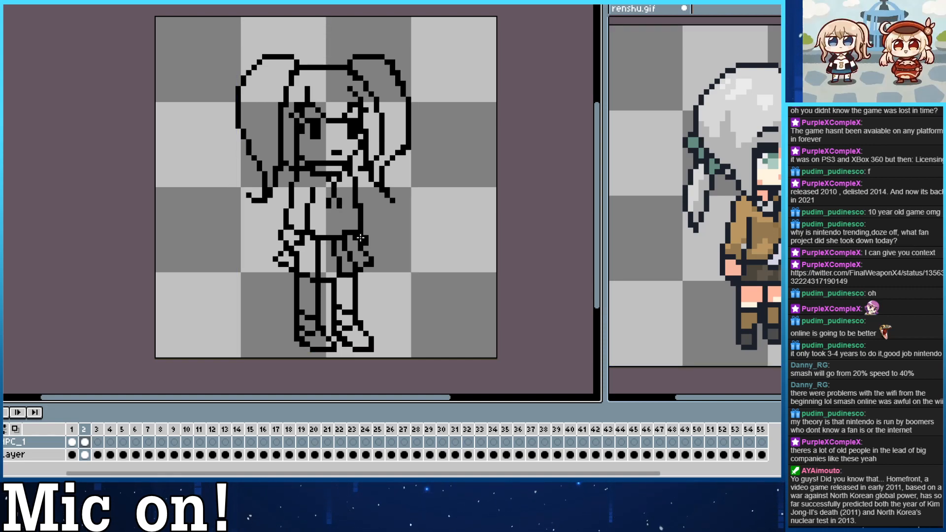
Turn onion skin back on at the empty frame 3 and show the side view in frame 7 of renshu.gif as reference.
key(Right)
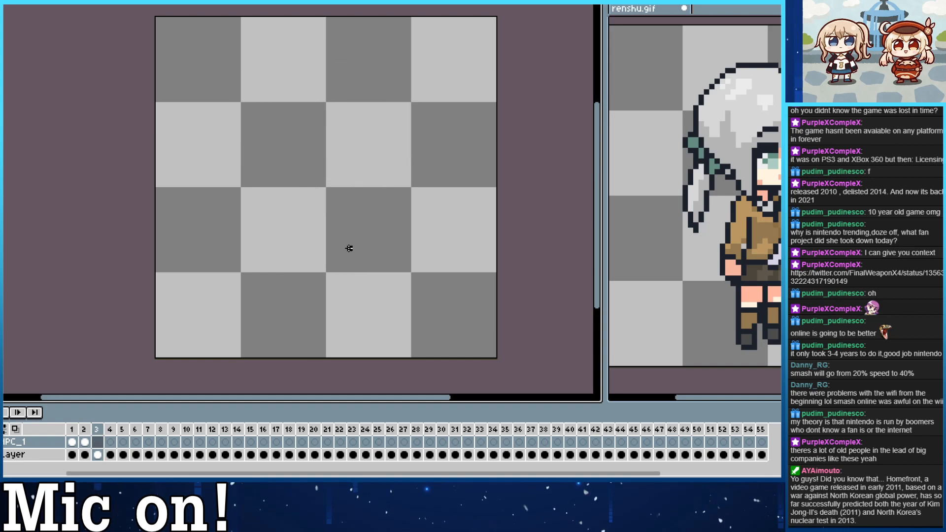
click(20, 429)
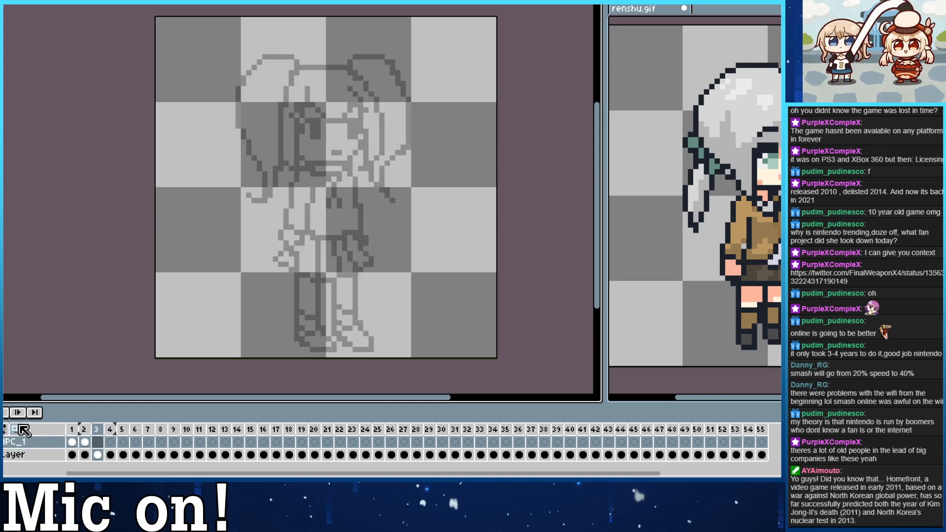
click(667, 397)
drag(691, 324, 557, 289)
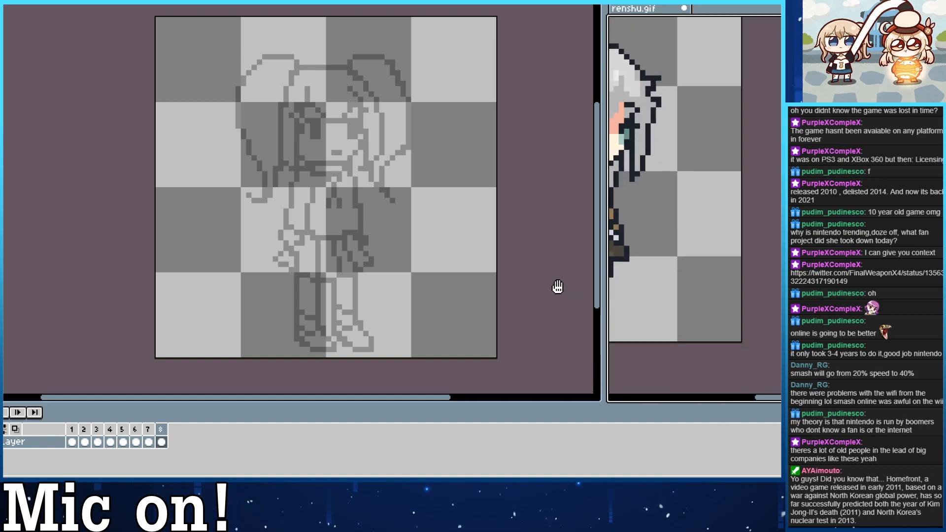
drag(689, 298, 842, 313)
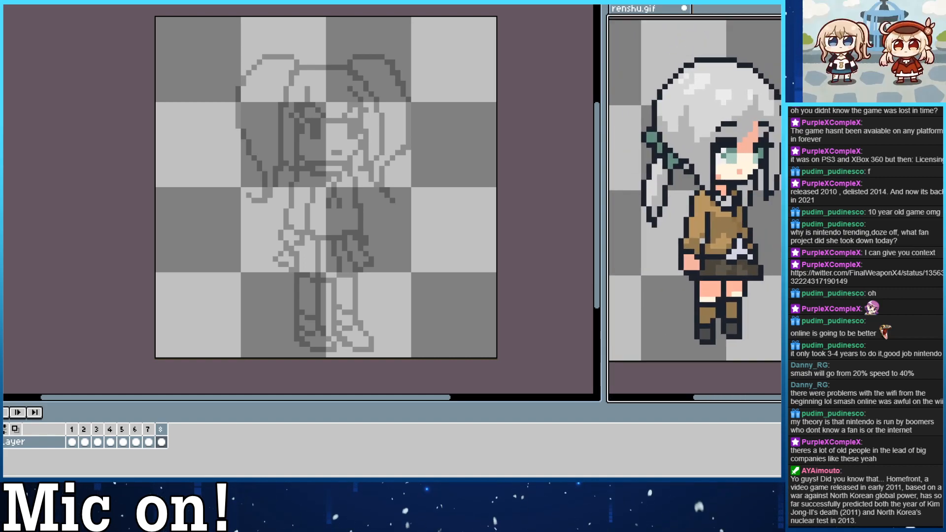
key(Left)
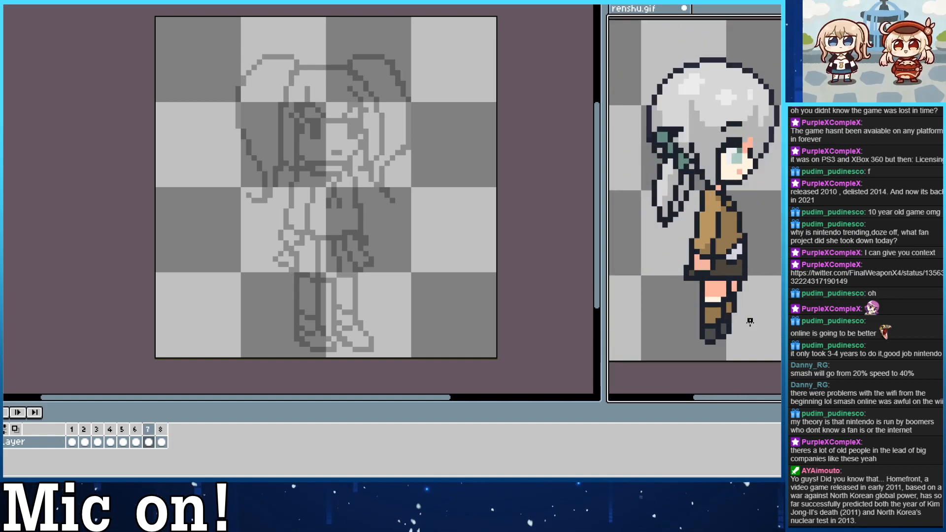
click(528, 341)
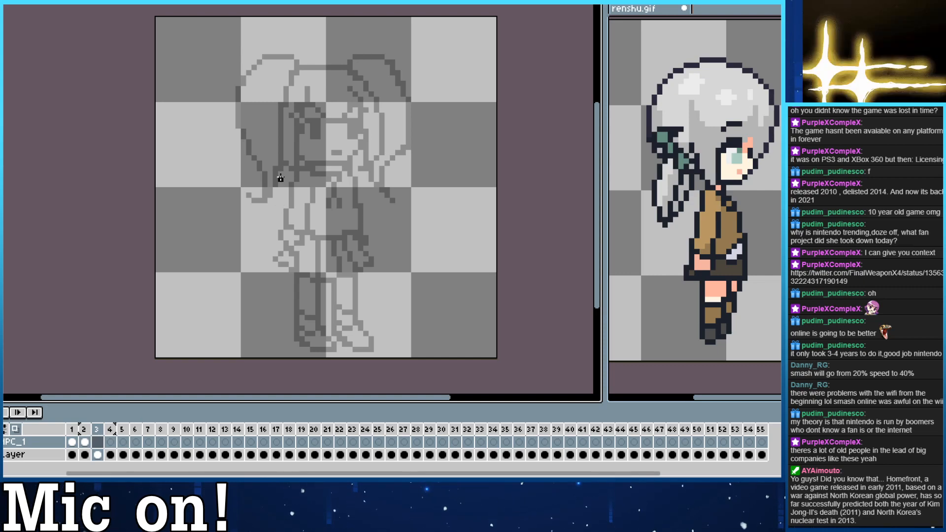
drag(321, 175, 369, 159)
key(ctrl+z)
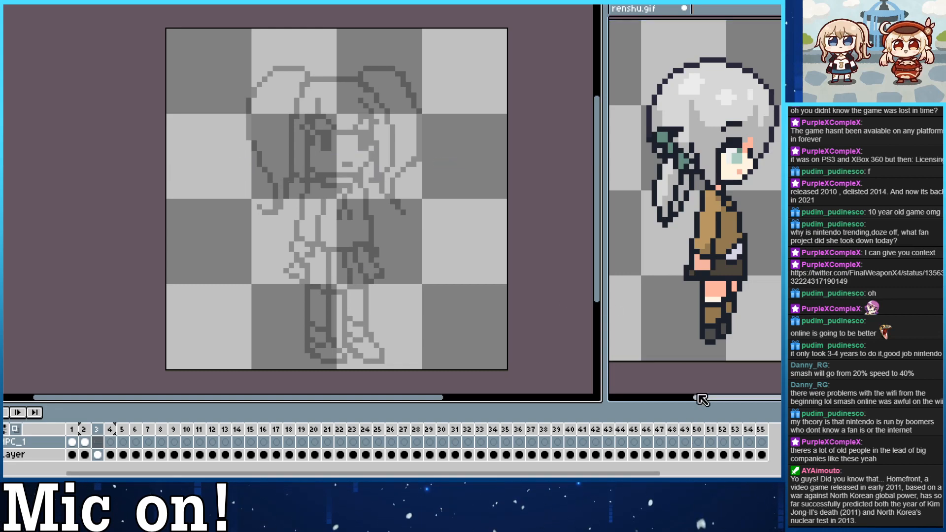
Flip through frames 7, 8 and 1 of renshu.gif to study how the head, hair and body change between views.
click(709, 376)
key(Right)
key(Right)
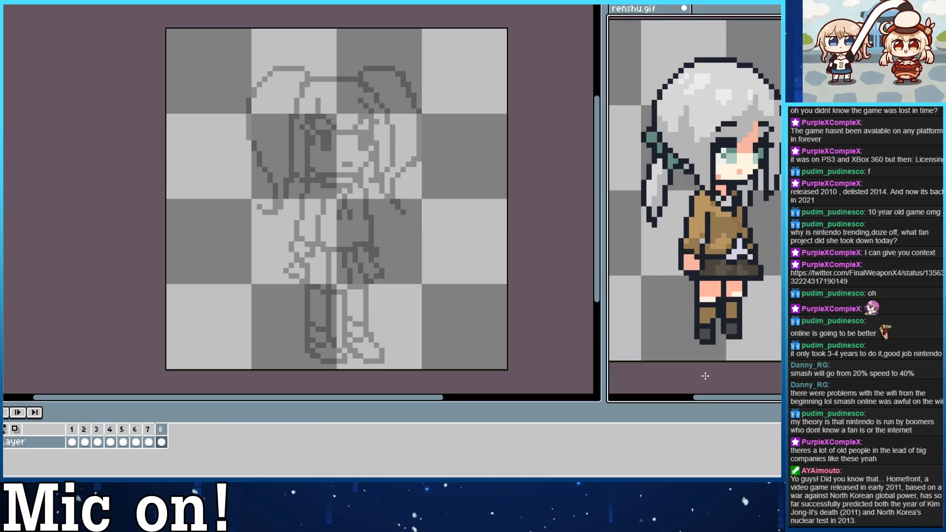
key(Left)
key(Right)
key(Left)
key(Right)
key(Right)
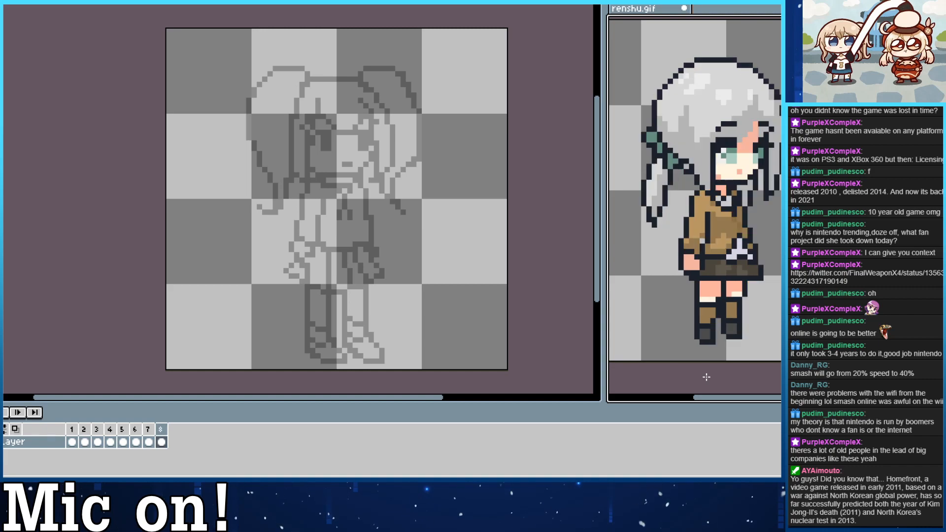
key(Left)
key(Left)
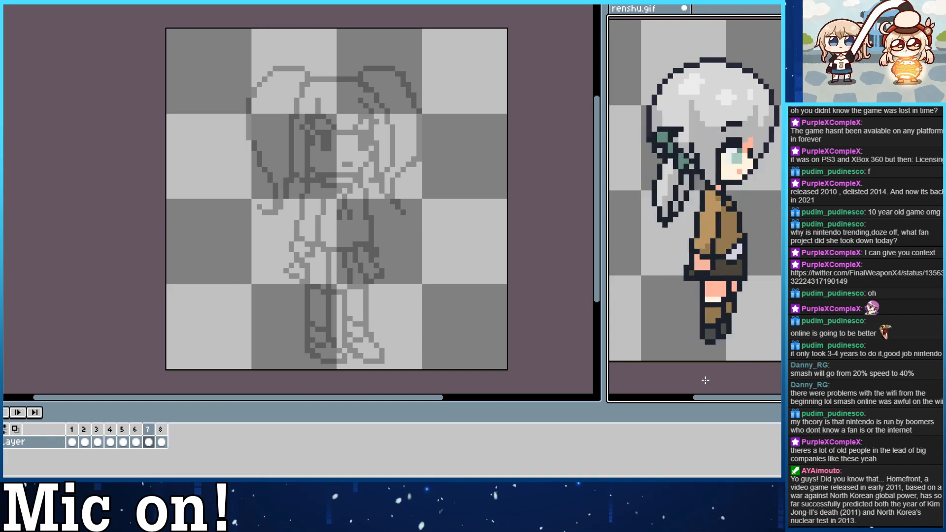
key(Right)
key(Right)
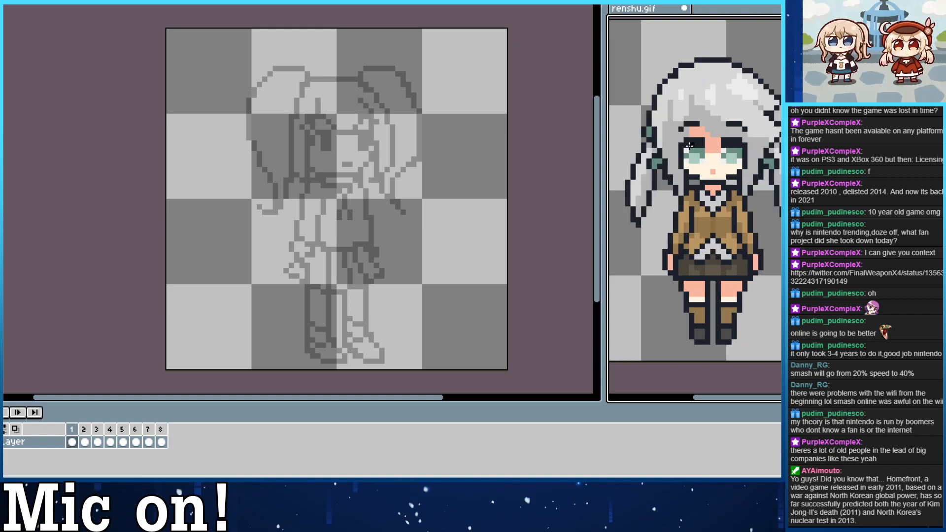
key(Left)
key(Left)
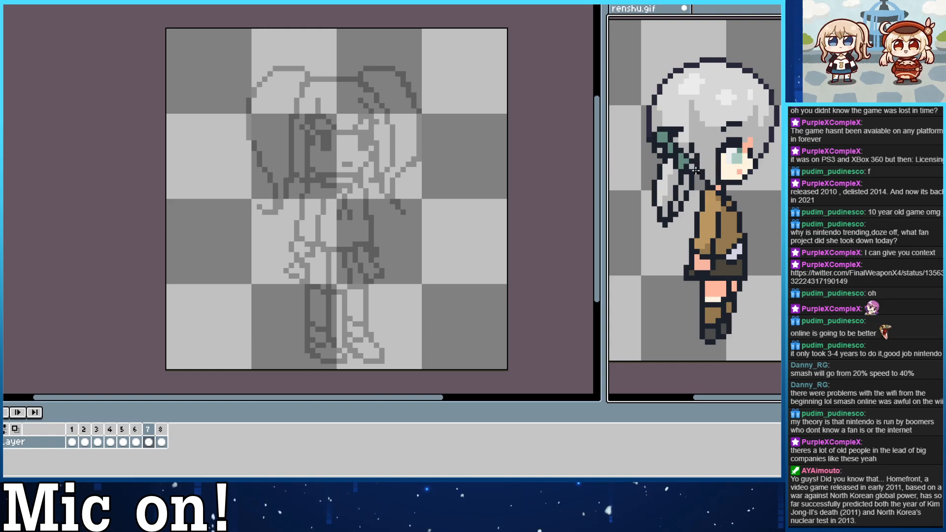
Check the sketch's turned view in frame 2, and return to frame 3 with the side view of renshu.gif shown beside it.
click(568, 270)
key(Left)
key(Left)
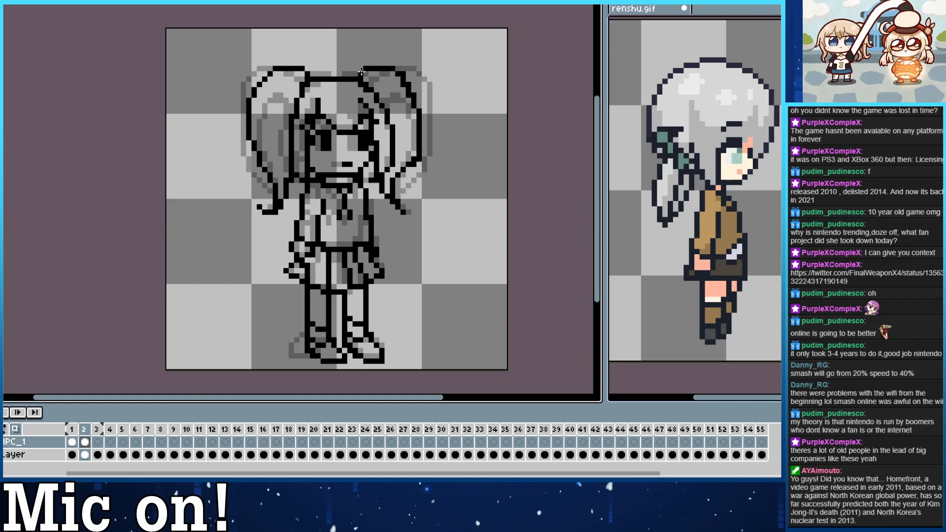
key(Right)
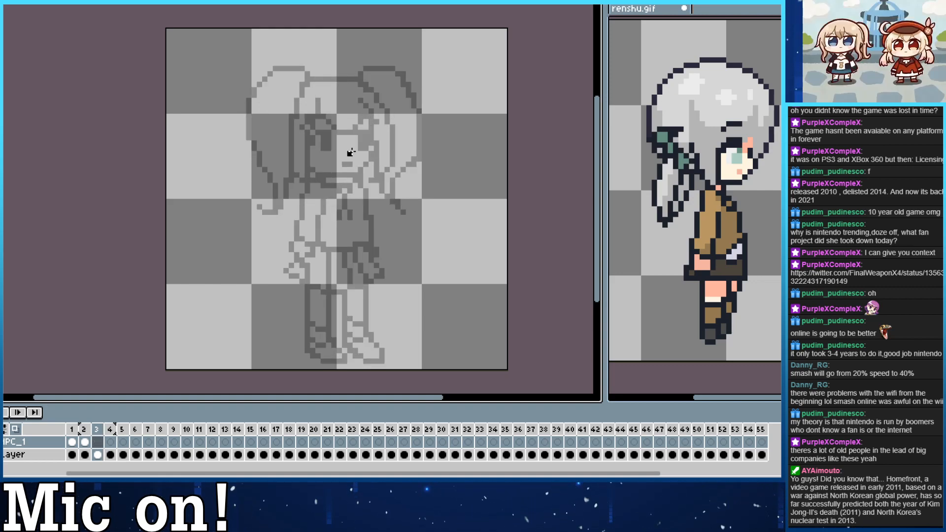
click(708, 379)
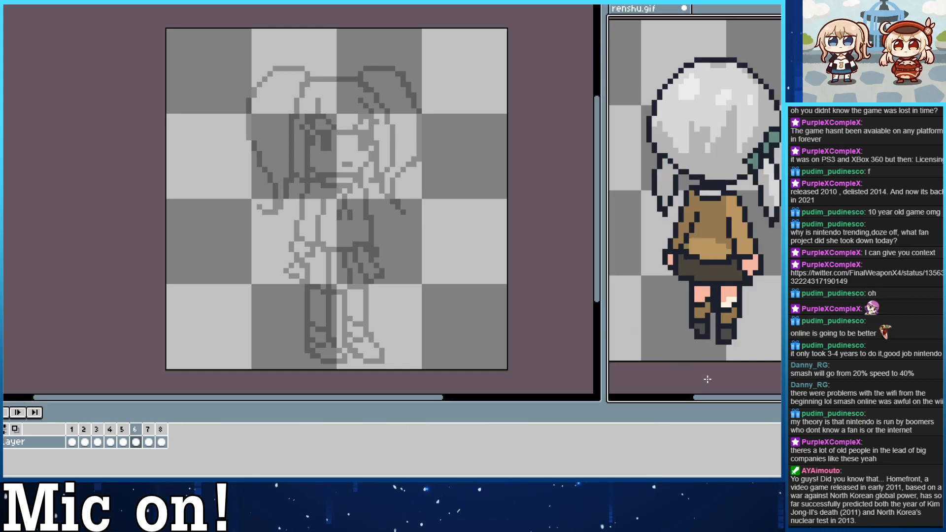
key(Right)
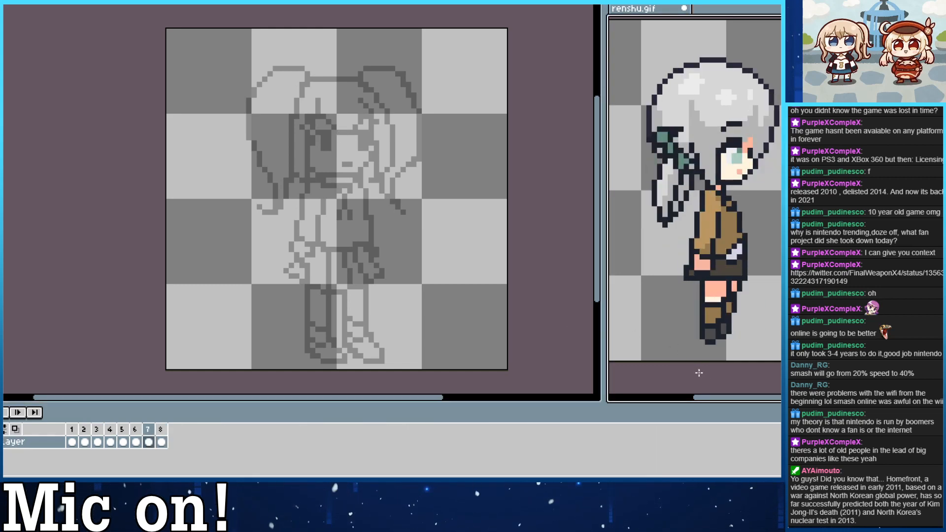
Compare frames 7 and 8 of renshu.gif, leave the side view in frame 7 showing, and go back to the sketch's frame 3.
key(Right)
key(Left)
key(Right)
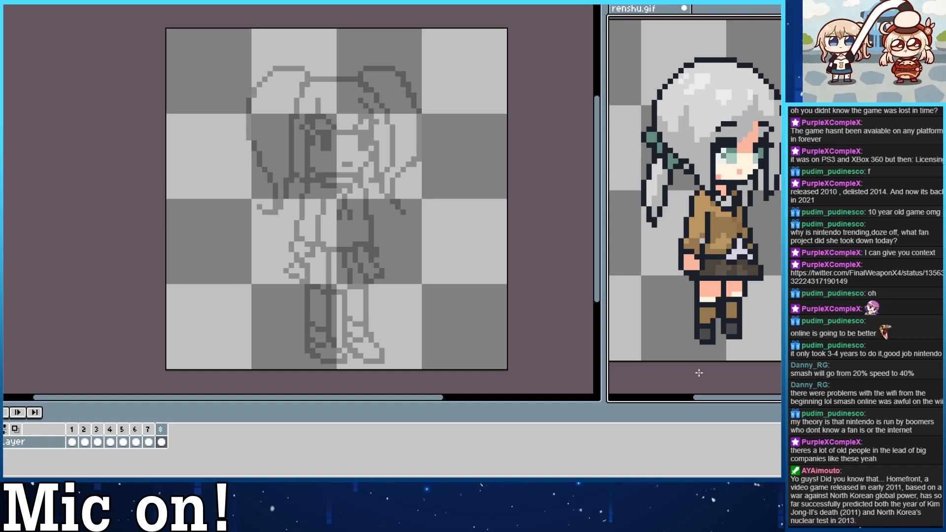
key(Left)
click(559, 362)
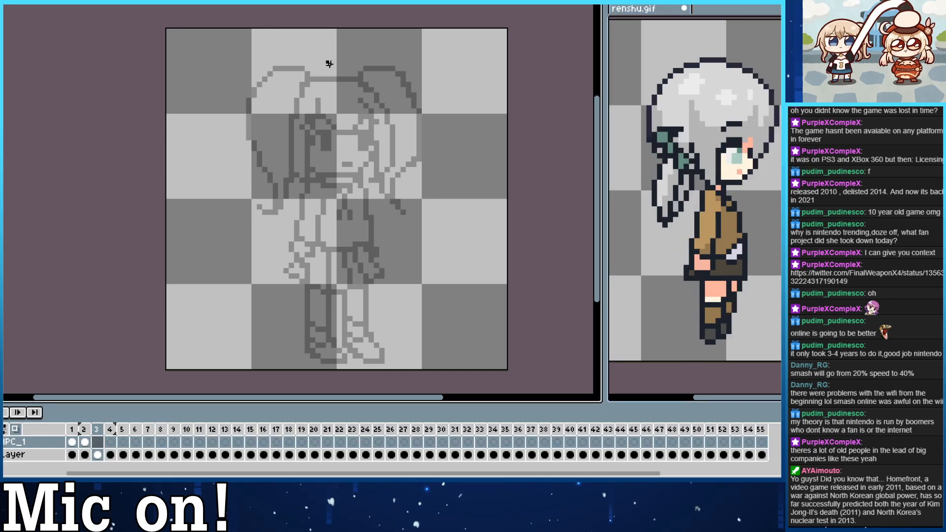
Sketch the top line of the head and the eye of the side view in frame 3.
mouse_move(307, 79)
mouse_down()
mouse_move(356, 79)
mouse_move(329, 69)
mouse_move(320, 74)
mouse_move(354, 76)
mouse_move(396, 151)
mouse_move(348, 136)
mouse_up()
key(ctrl+z)
key(ctrl+z)
key(ctrl+z)
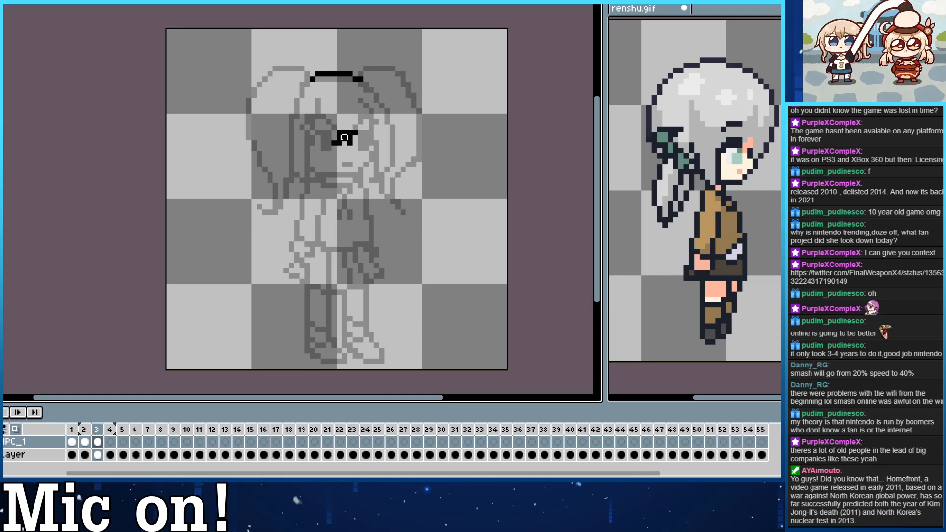
mouse_move(340, 138)
mouse_down()
mouse_move(339, 146)
mouse_move(350, 143)
mouse_up()
key(b)
key(ctrl+z)
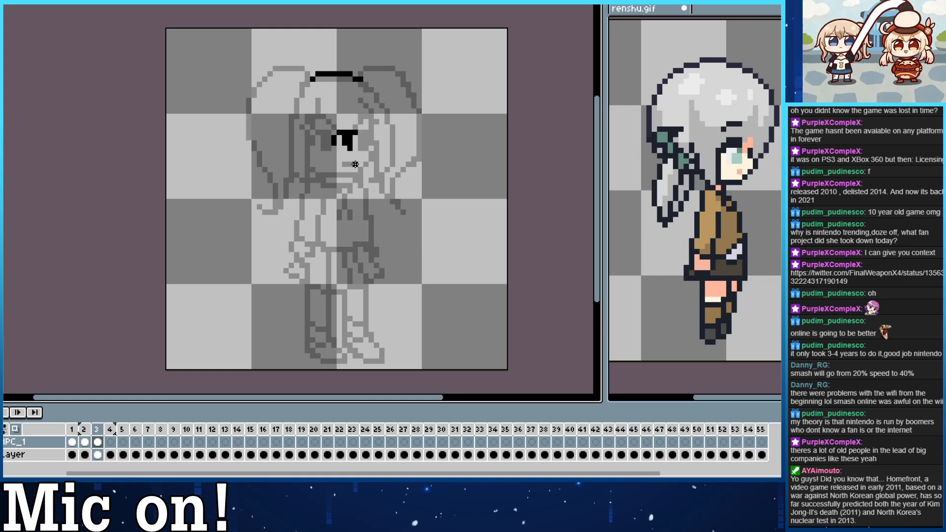
Mark the mouth below the eye and sketch the curve of the chin and the front edge of the face.
click(356, 165)
key(ctrl+z)
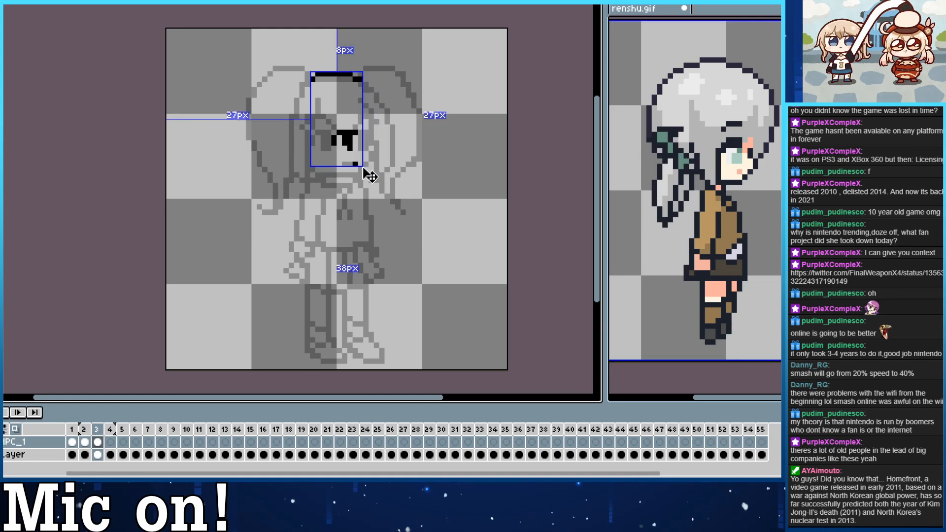
mouse_move(360, 174)
mouse_down()
mouse_move(376, 144)
mouse_move(371, 125)
mouse_up()
key(ctrl+z)
mouse_move(355, 175)
mouse_down()
mouse_move(377, 129)
mouse_move(359, 176)
mouse_up()
key(ctrl+z)
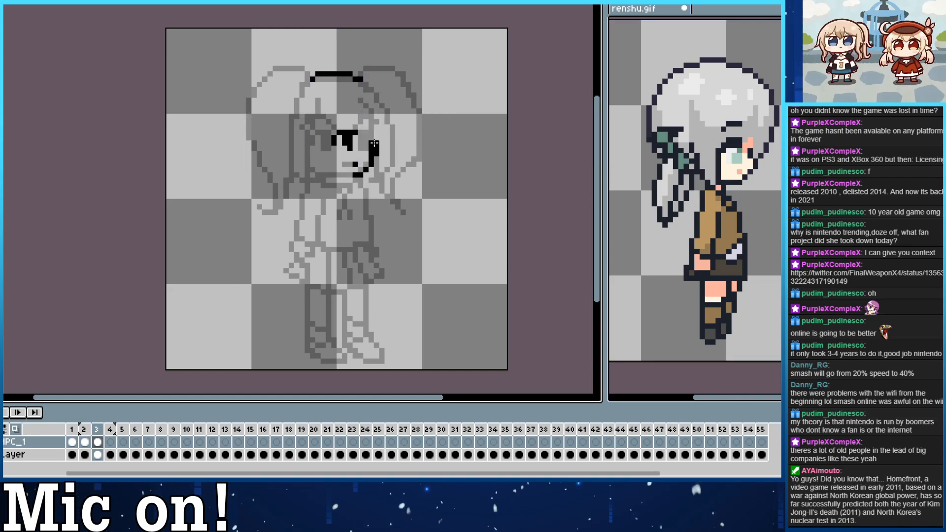
drag(375, 142, 372, 121)
key(ctrl+z)
Extend the jaw line back towards the neck and redraw the front contour of the face.
key(ctrl+z)
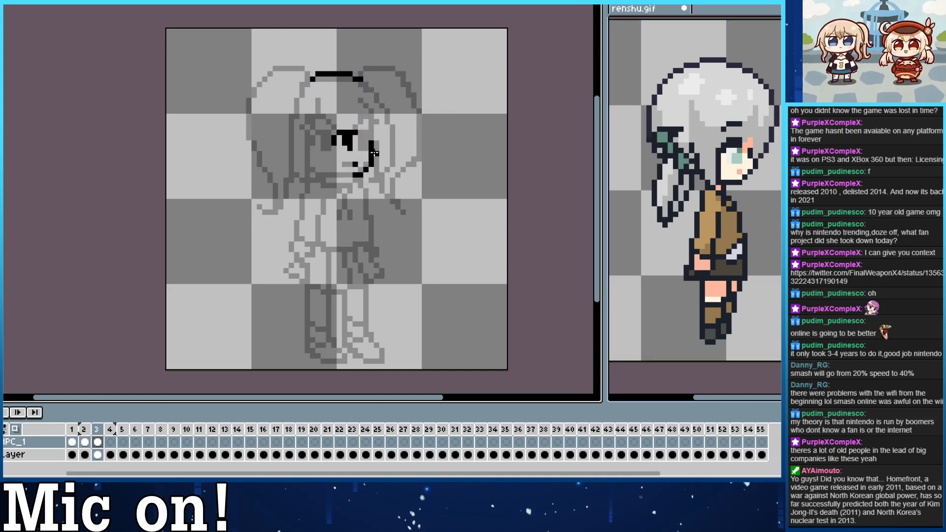
mouse_move(354, 176)
mouse_down()
mouse_move(312, 170)
mouse_move(323, 154)
mouse_move(331, 170)
mouse_move(316, 152)
mouse_move(340, 171)
mouse_move(313, 175)
mouse_move(344, 176)
mouse_up()
key(ctrl+z)
key(ctrl+z)
key(ctrl+z)
drag(371, 137, 371, 154)
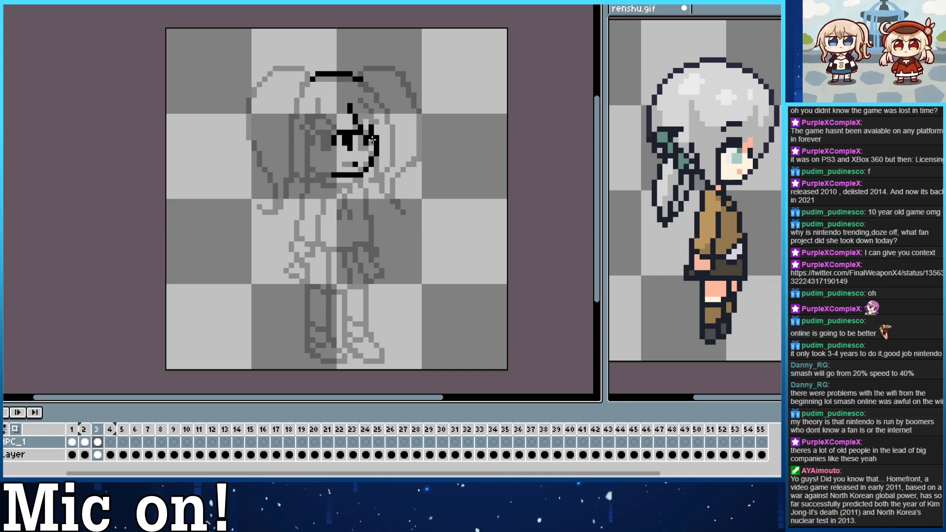
Sketch the bangs above the eye and the forehead line rising from the front of the face.
drag(334, 105, 373, 138)
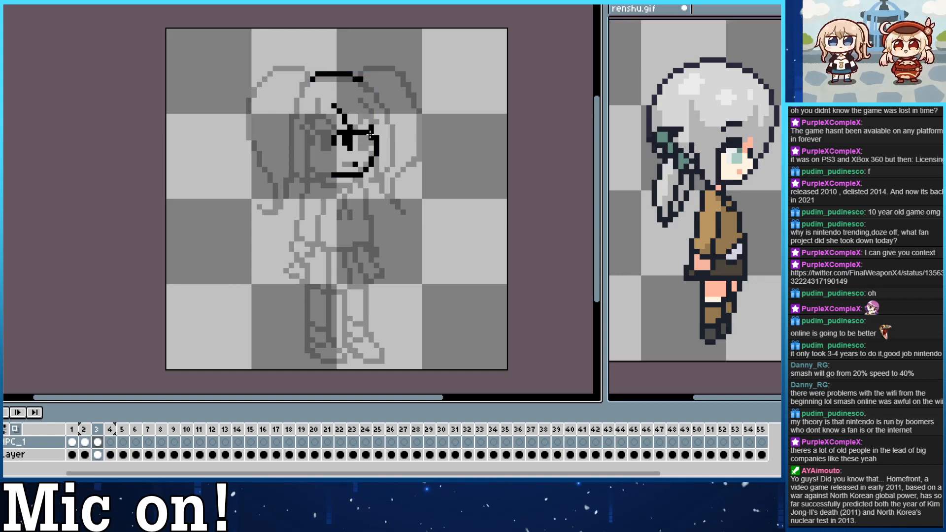
key(ctrl+z)
key(ctrl+z)
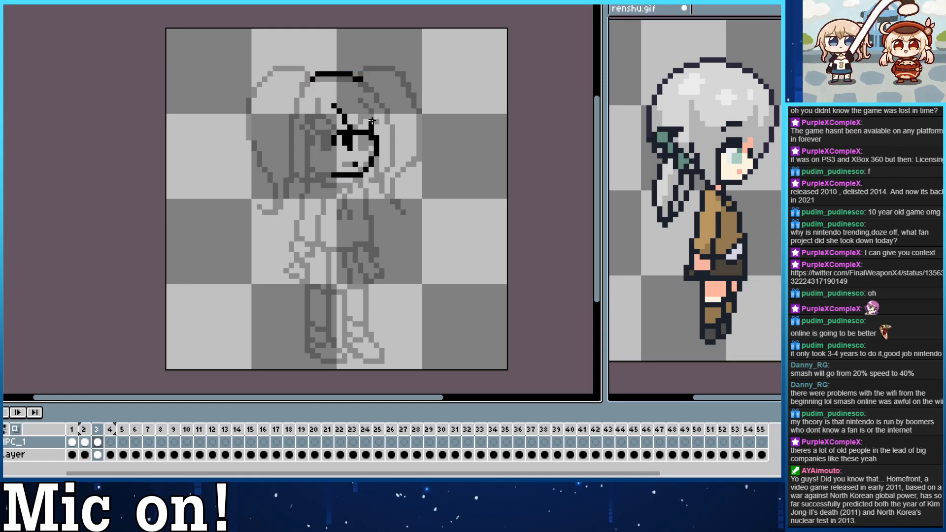
mouse_move(371, 122)
mouse_down()
mouse_move(361, 88)
mouse_move(344, 111)
mouse_move(334, 101)
mouse_move(354, 130)
mouse_move(339, 117)
mouse_move(339, 86)
mouse_move(346, 130)
mouse_move(338, 89)
mouse_move(344, 101)
mouse_move(370, 94)
mouse_move(366, 85)
mouse_move(376, 127)
mouse_move(366, 101)
mouse_up()
key(ctrl+z)
key(ctrl+z)
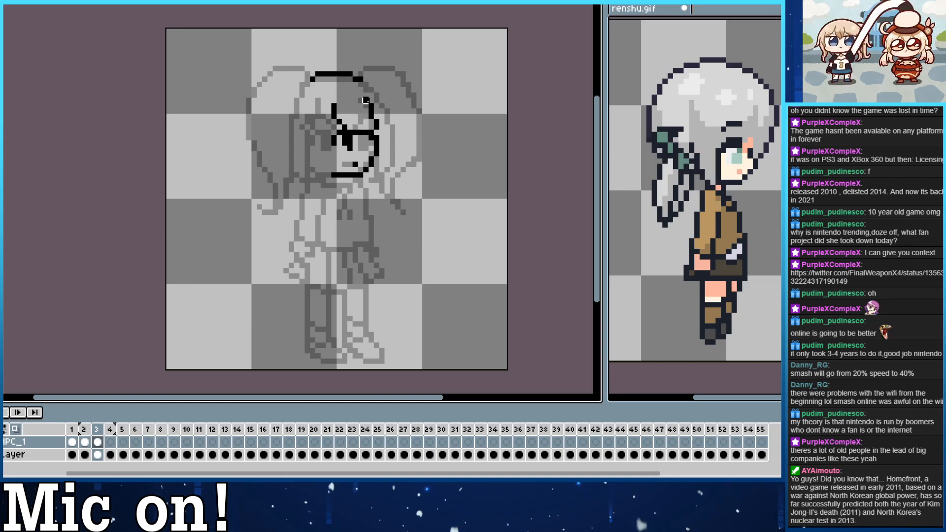
Sketch the front hair lock as a curved strand running from the crown down past the front of the face.
mouse_move(366, 90)
mouse_down()
mouse_move(401, 178)
mouse_move(381, 207)
mouse_move(382, 187)
mouse_move(371, 191)
mouse_move(387, 129)
mouse_move(376, 171)
mouse_move(376, 117)
mouse_move(356, 78)
mouse_move(416, 101)
mouse_move(415, 128)
mouse_move(390, 148)
mouse_move(373, 191)
mouse_move(377, 156)
mouse_move(373, 191)
mouse_up()
key(ctrl+z)
key(ctrl+z)
key(ctrl+z)
key(ctrl+z)
key(ctrl+z)
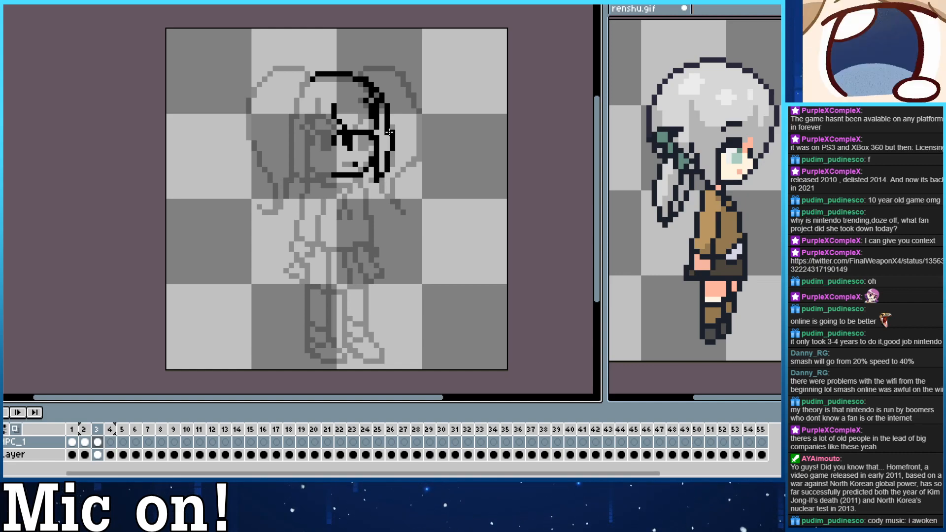
Refine the upper curve of the front hair lock where it meets the crown.
drag(381, 100, 368, 84)
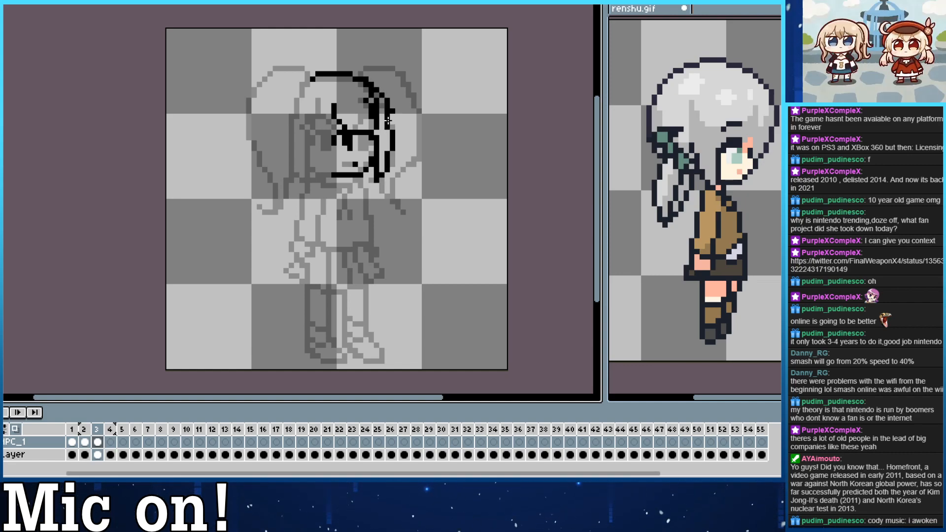
drag(388, 119, 370, 84)
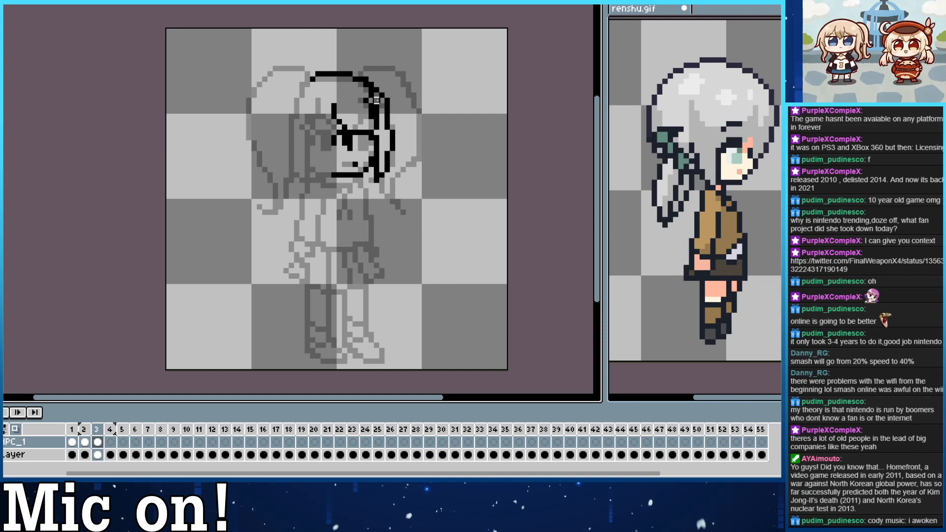
key(ctrl+z)
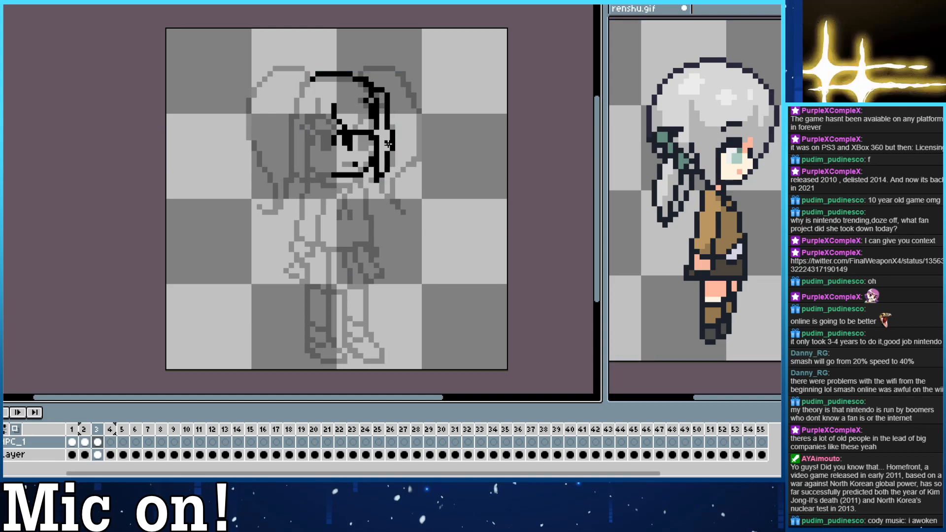
key(ctrl+z)
key(ctrl+z)
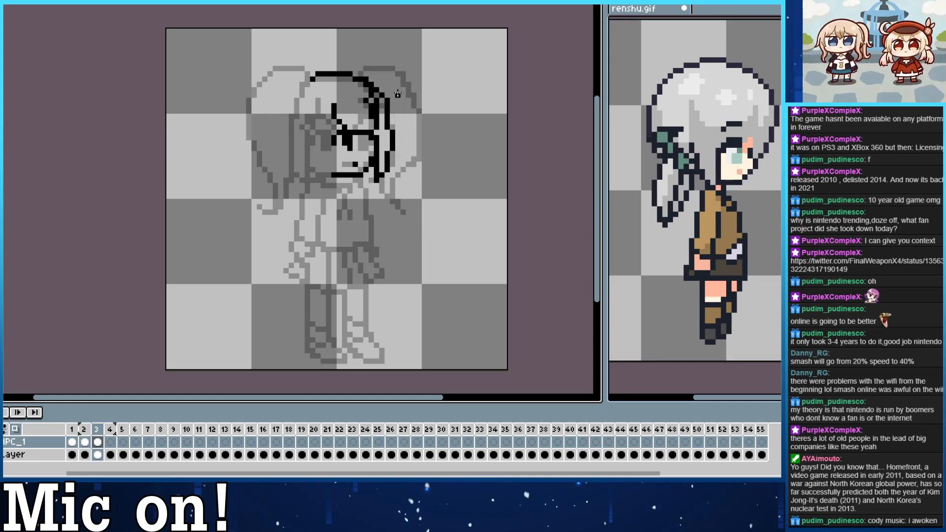
Try to sketch the back hair outline in one stroke from the crown down to shoulder height.
drag(359, 98, 394, 100)
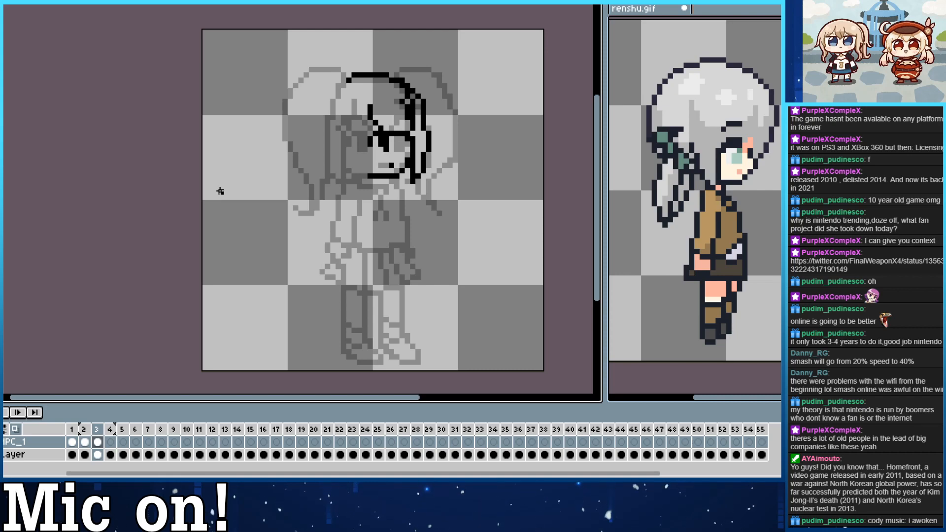
drag(264, 221, 223, 226)
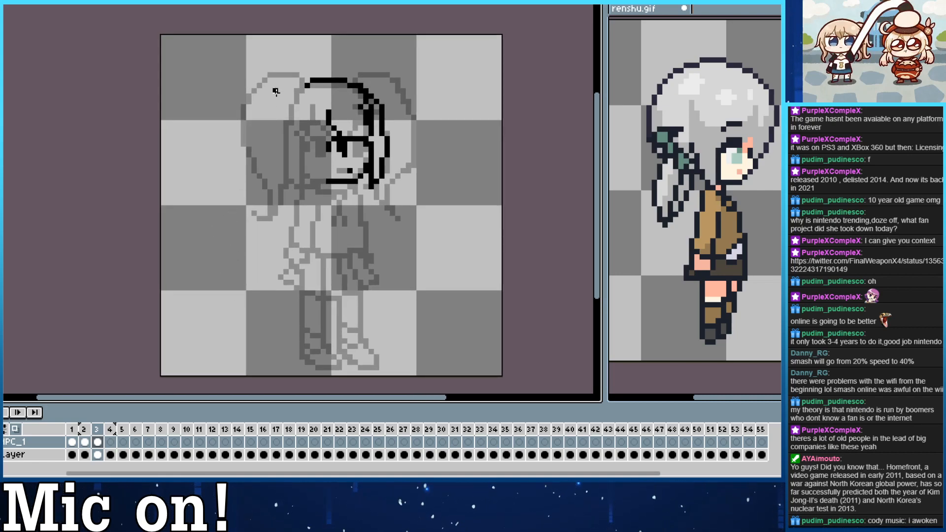
drag(297, 90, 296, 221)
key(ctrl+z)
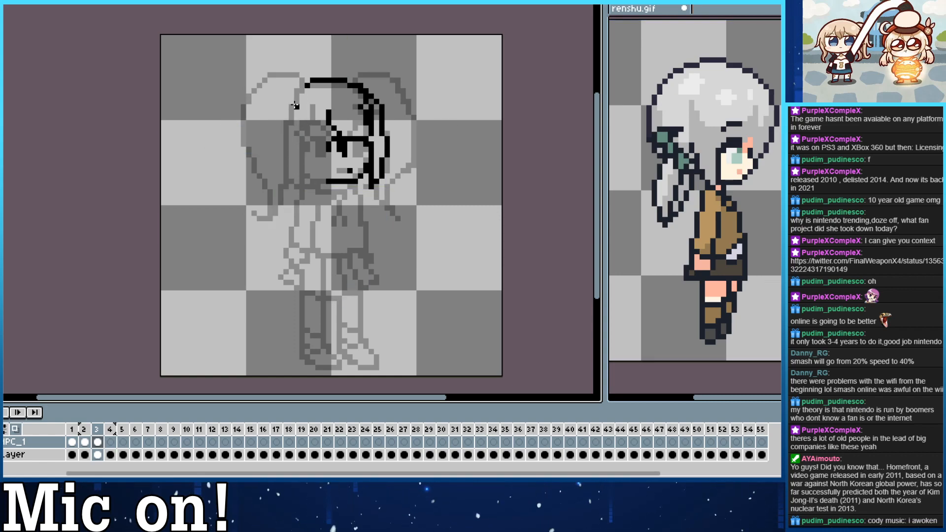
drag(302, 91, 299, 218)
key(ctrl+z)
drag(298, 85, 306, 209)
key(ctrl+z)
Sketch the ponytail from the crown down to a tip at shoulder height, with its inner edge rising beside the face.
key(ctrl+z)
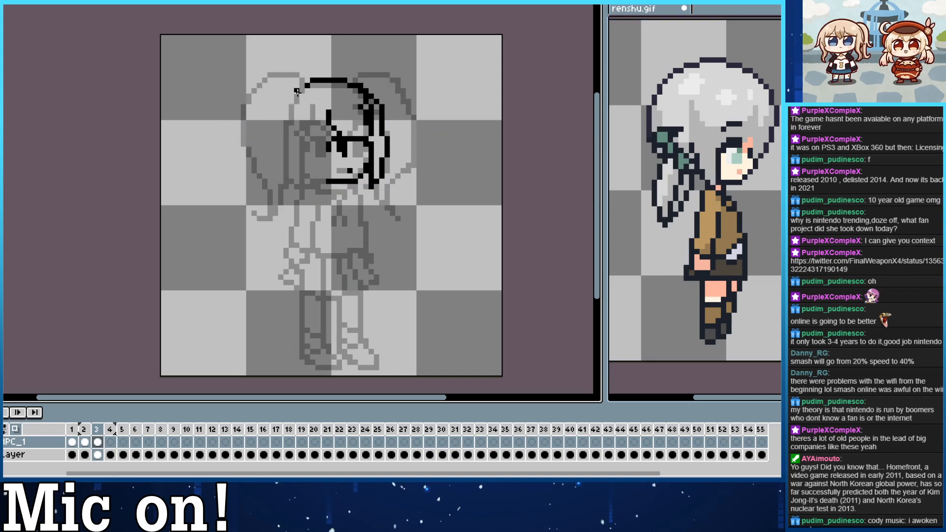
mouse_move(302, 74)
mouse_down()
mouse_move(281, 144)
mouse_move(298, 217)
mouse_move(317, 143)
mouse_up()
key(ctrl+z)
mouse_move(301, 214)
mouse_down()
mouse_move(328, 131)
mouse_move(329, 180)
mouse_move(324, 139)
mouse_move(326, 84)
mouse_up()
key(ctrl+z)
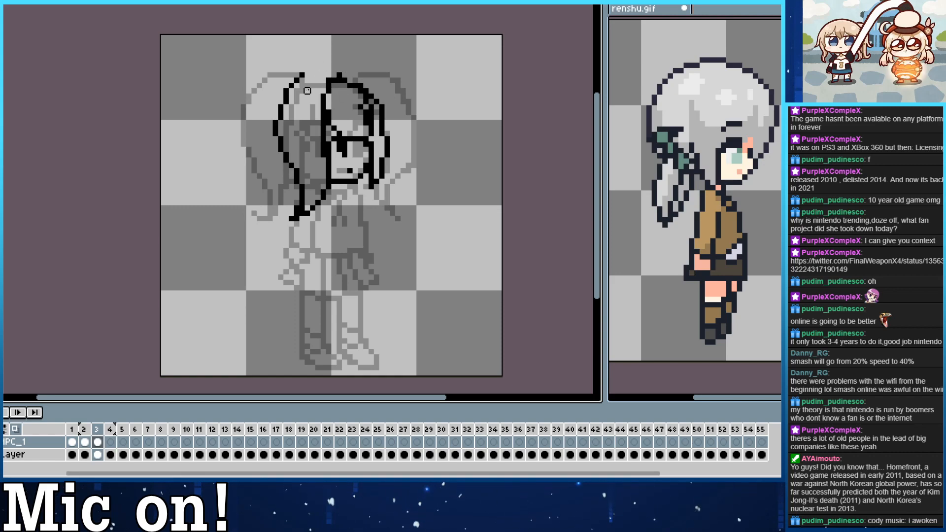
mouse_move(339, 72)
mouse_down()
mouse_move(285, 84)
mouse_move(339, 75)
mouse_up()
key(ctrl+z)
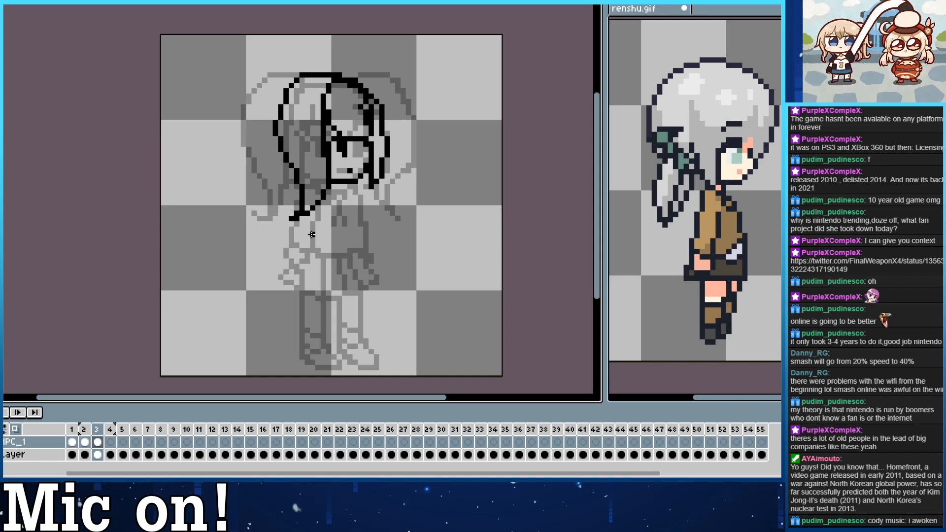
Add an outer strand line behind the ponytail to make it fuller, and flick its lower tip backwards.
mouse_move(279, 103)
mouse_down()
mouse_move(293, 182)
mouse_move(286, 86)
mouse_up()
key(ctrl+z)
key(ctrl+z)
mouse_move(296, 178)
mouse_down()
mouse_move(269, 112)
mouse_move(292, 181)
mouse_move(281, 91)
mouse_up()
key(ctrl+z)
key(ctrl+z)
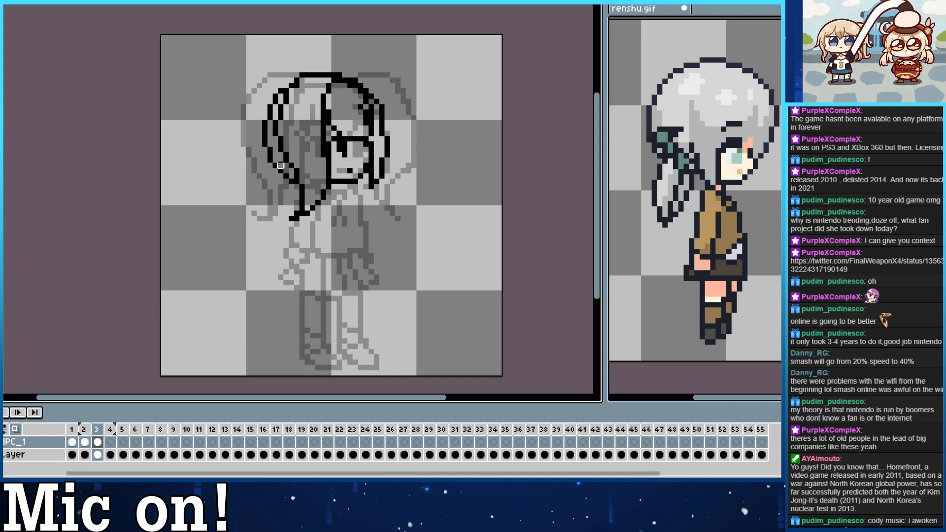
drag(294, 220, 285, 213)
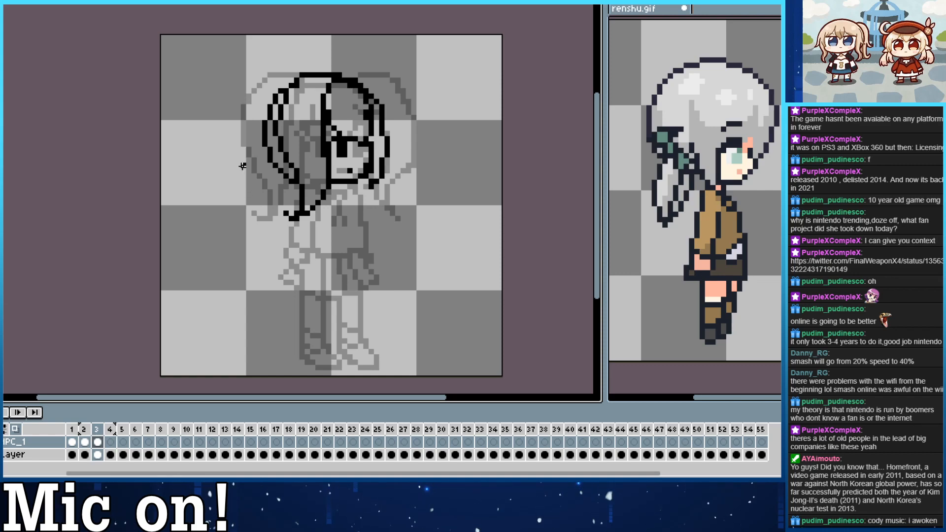
Sketch the neck and chest line below the chin and close the torso with a curved hem at the waist.
drag(330, 189, 355, 213)
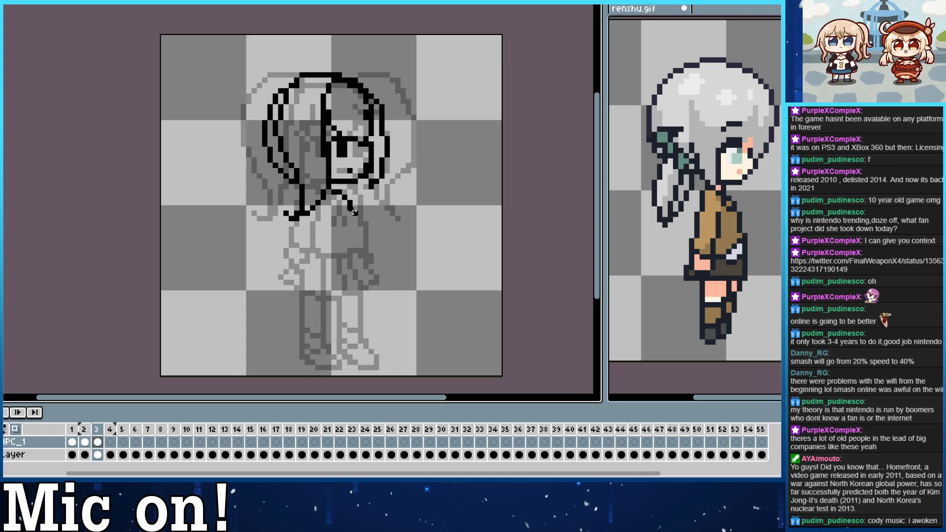
click(343, 186)
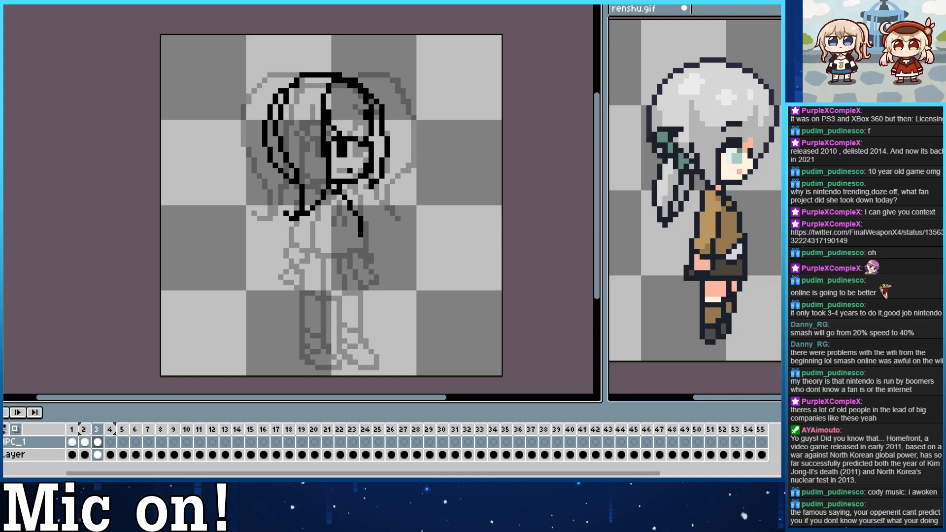
drag(358, 245, 339, 216)
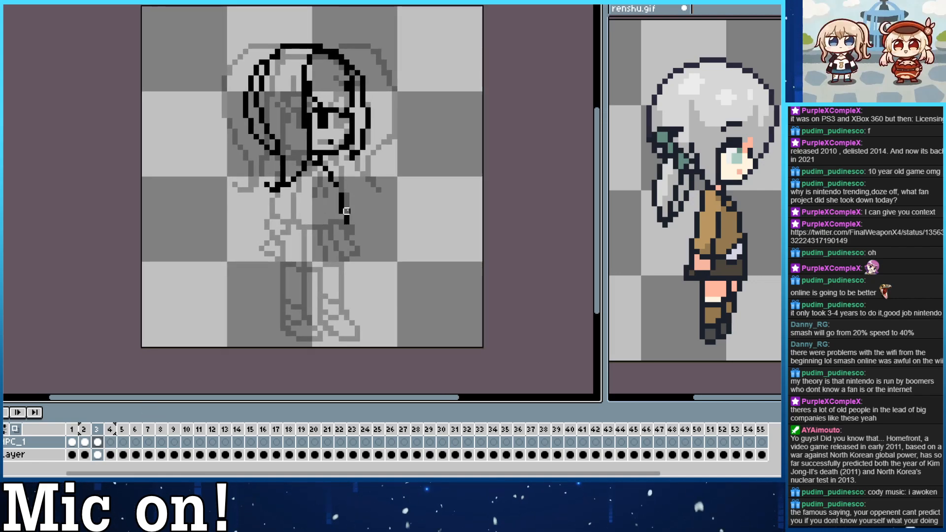
drag(347, 221, 291, 232)
key(ctrl+z)
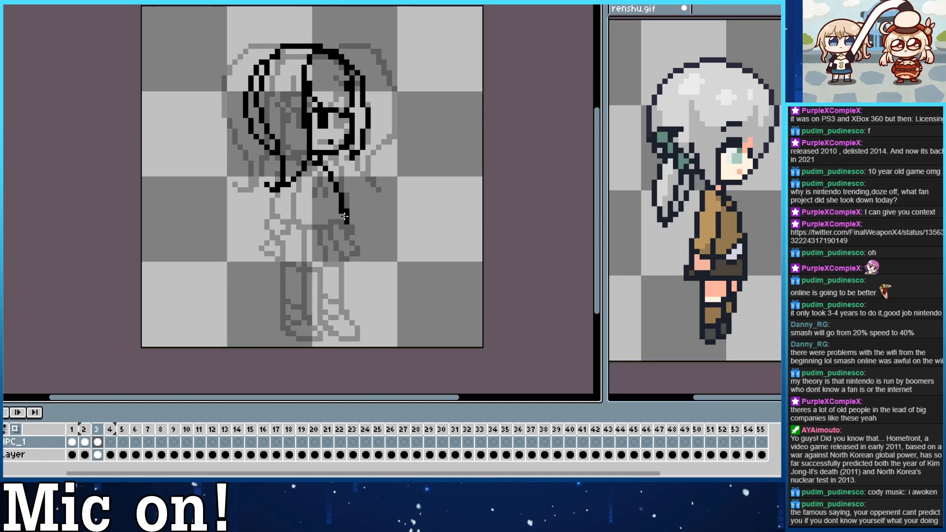
mouse_move(346, 221)
mouse_down()
mouse_move(293, 231)
mouse_move(343, 224)
mouse_move(316, 238)
mouse_move(288, 221)
mouse_up()
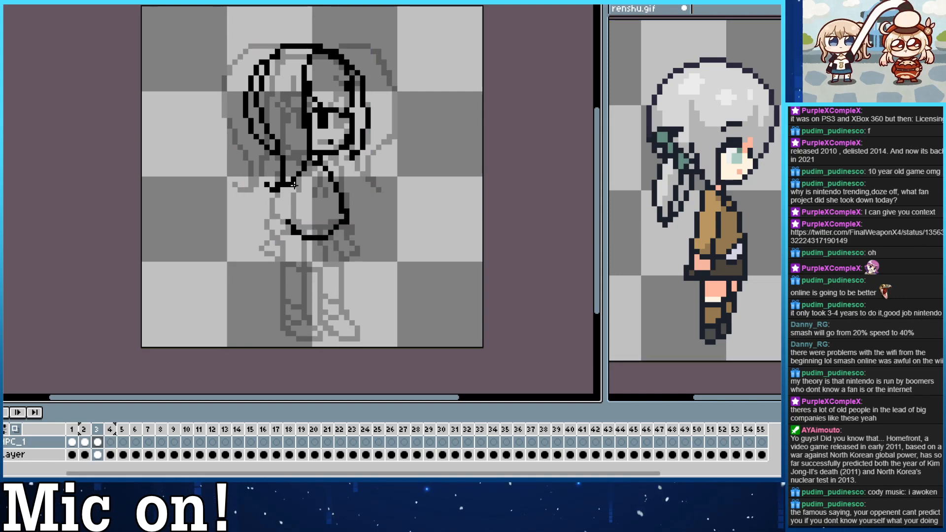
key(ctrl+z)
Sketch the near arm hanging from the shoulder with its cuff and hand, and erase stray pixels around the hand.
mouse_move(316, 179)
mouse_down()
mouse_move(298, 247)
mouse_move(297, 237)
mouse_move(282, 253)
mouse_move(277, 245)
mouse_move(276, 255)
mouse_move(298, 239)
mouse_move(273, 252)
mouse_move(289, 237)
mouse_move(282, 242)
mouse_move(278, 226)
mouse_move(296, 170)
mouse_up()
key(e)
click(278, 243)
key(b)
key(ctrl+z)
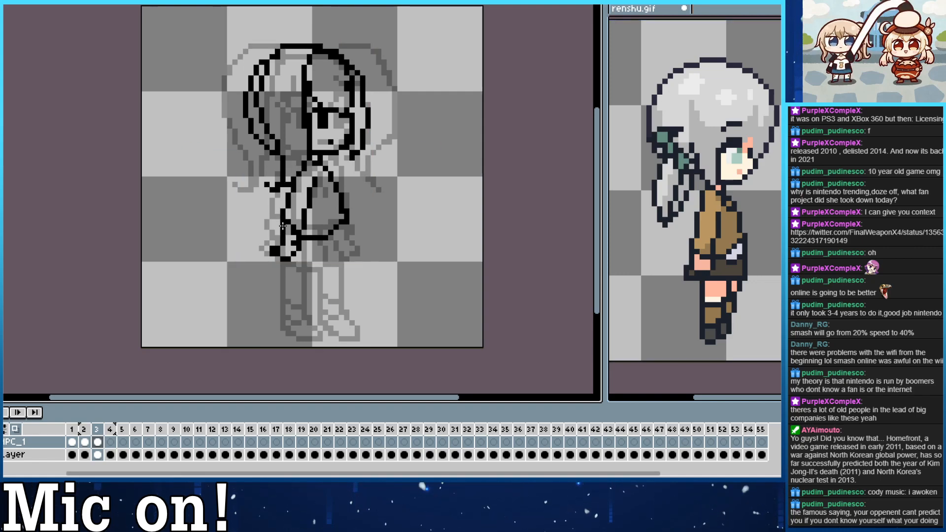
key(ctrl)
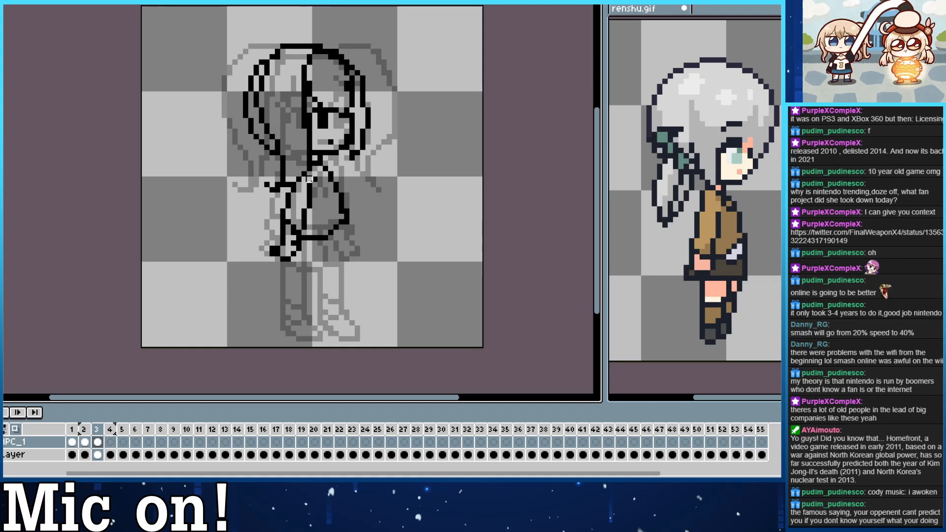
Redraw the arm's front edge from shoulder to cuff, and reshape the hem line beside it.
mouse_move(309, 178)
mouse_down()
mouse_move(309, 201)
mouse_move(314, 179)
mouse_up()
click(305, 212)
click(302, 226)
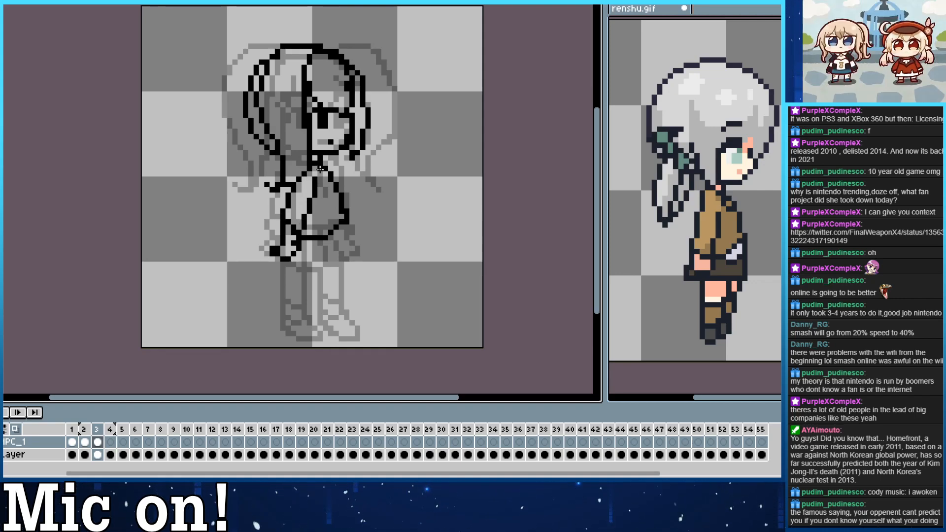
key(ctrl+z)
drag(301, 227, 315, 178)
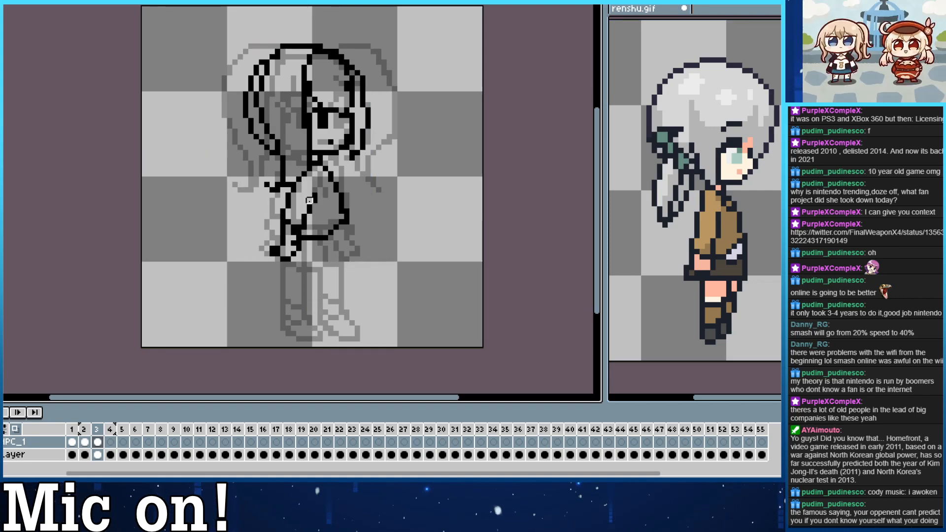
drag(305, 222, 314, 185)
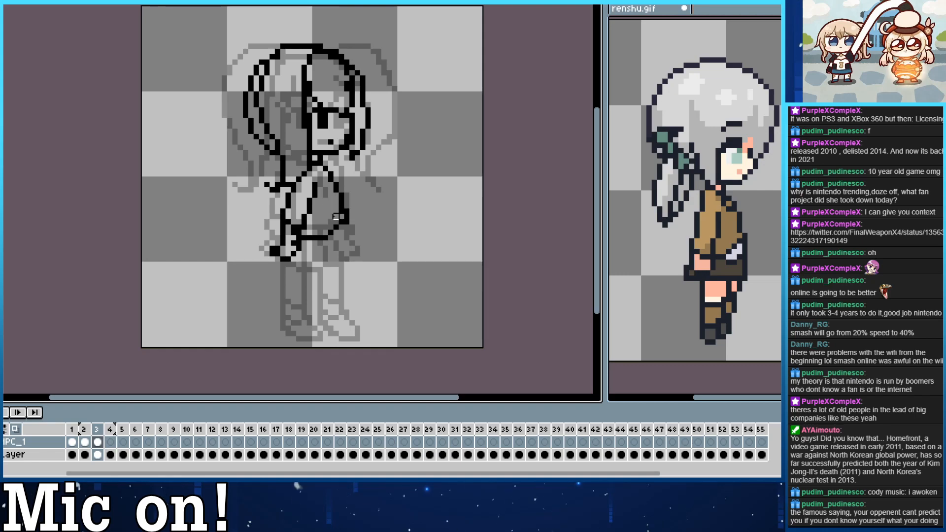
drag(303, 238, 326, 238)
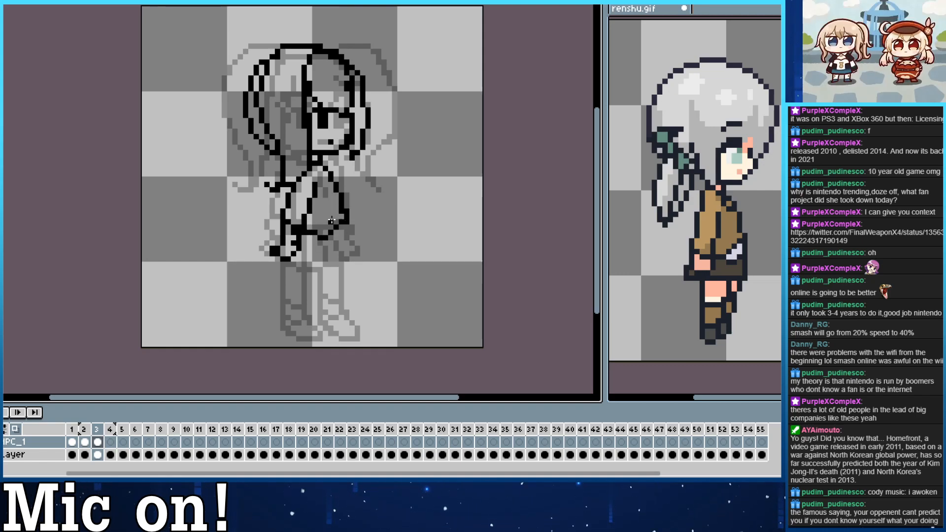
Redraw the torso's hem as a shallow curve at the waist, and tidy the pixels around the ponytail's lower tip and the hand.
drag(314, 237, 347, 224)
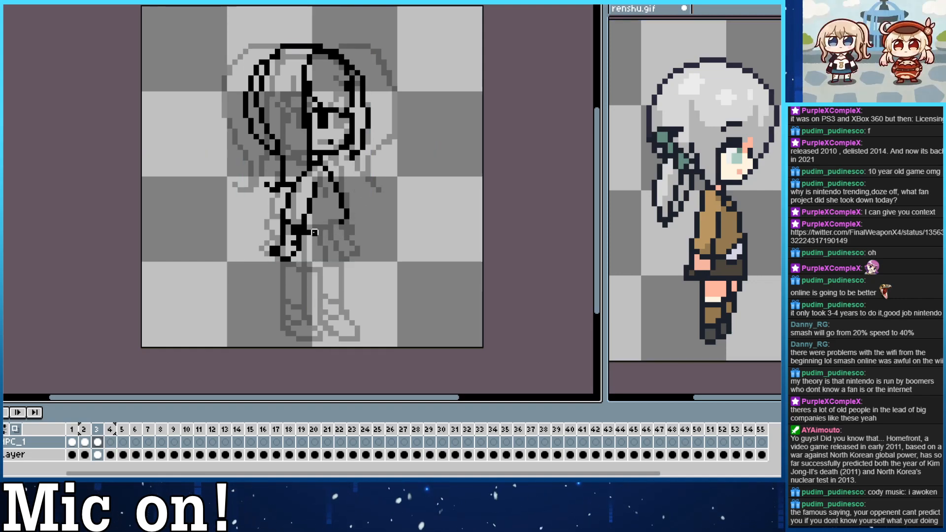
mouse_move(306, 227)
mouse_down()
mouse_move(346, 215)
mouse_move(332, 227)
mouse_move(344, 208)
mouse_up()
key(ctrl+z)
key(ctrl+z)
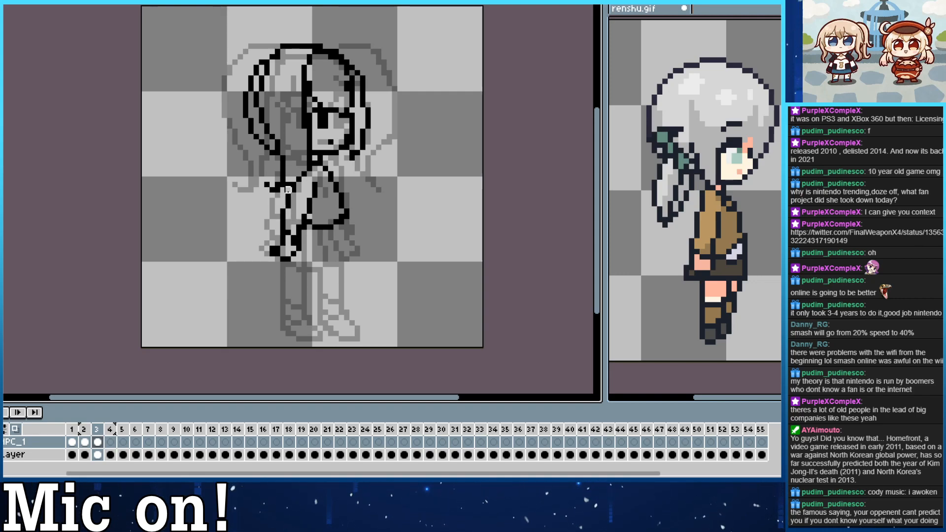
mouse_move(289, 190)
mouse_down()
mouse_move(283, 222)
mouse_move(294, 190)
mouse_up()
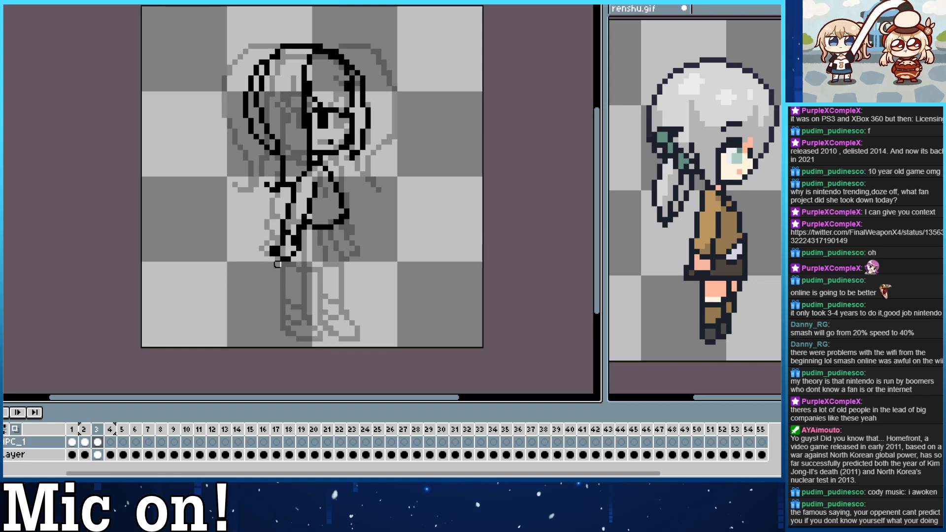
key(Left)
key(Right)
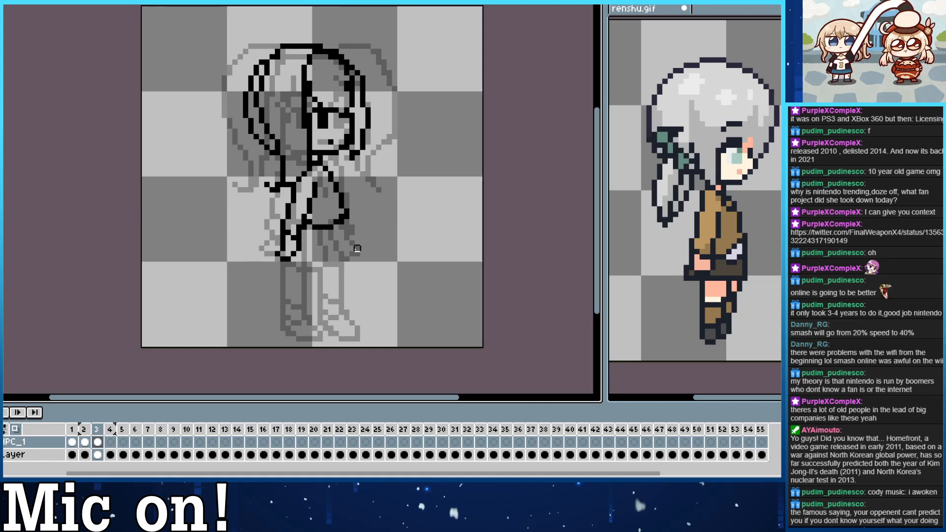
Sketch a flared skirt below the waist with a curved hem, trimming its front corner and smoothing the hem's lowest part.
mouse_move(350, 246)
mouse_down()
mouse_move(337, 218)
mouse_move(347, 230)
mouse_move(275, 233)
mouse_move(284, 241)
mouse_move(343, 223)
mouse_move(284, 247)
mouse_move(301, 243)
mouse_move(356, 213)
mouse_up()
key(ctrl+z)
key(ctrl+z)
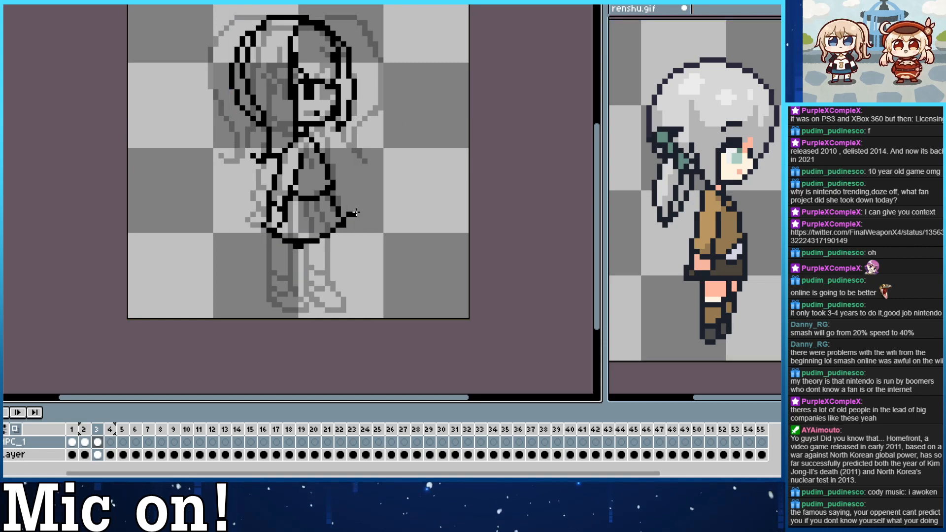
drag(295, 248, 304, 241)
drag(296, 242, 306, 246)
click(349, 215)
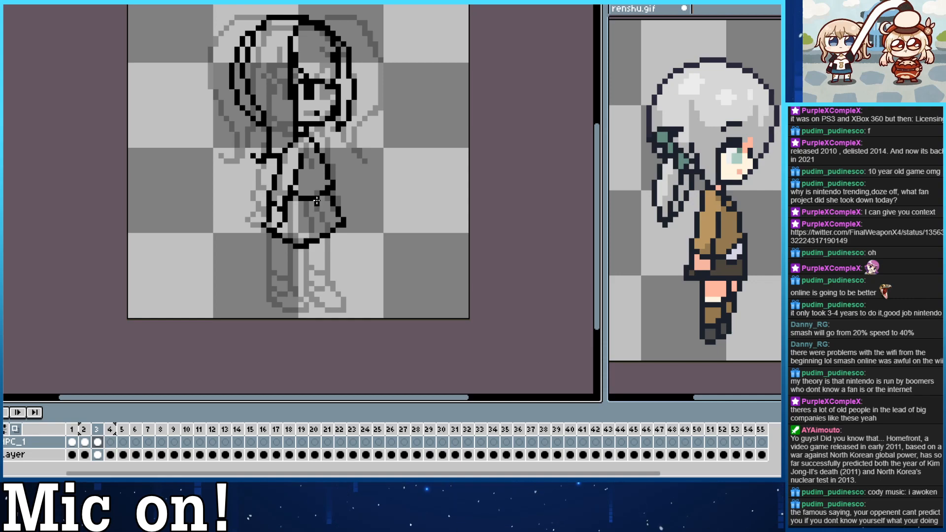
Draw pleat lines running from the waist down to the skirt's hem.
mouse_move(317, 200)
mouse_down()
mouse_move(334, 226)
mouse_move(303, 202)
mouse_move(322, 239)
mouse_move(295, 204)
mouse_move(290, 239)
mouse_move(294, 195)
mouse_up()
key(ctrl+z)
key(ctrl+z)
key(ctrl+z)
key(ctrl+z)
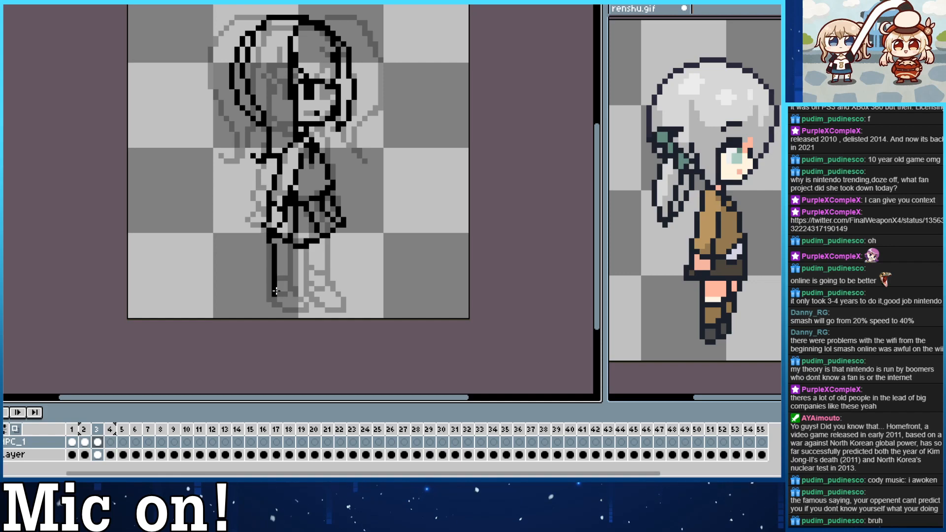
Try a near leg under the back half of the skirt, with two straight sides and a rounded shoe.
drag(271, 235, 270, 277)
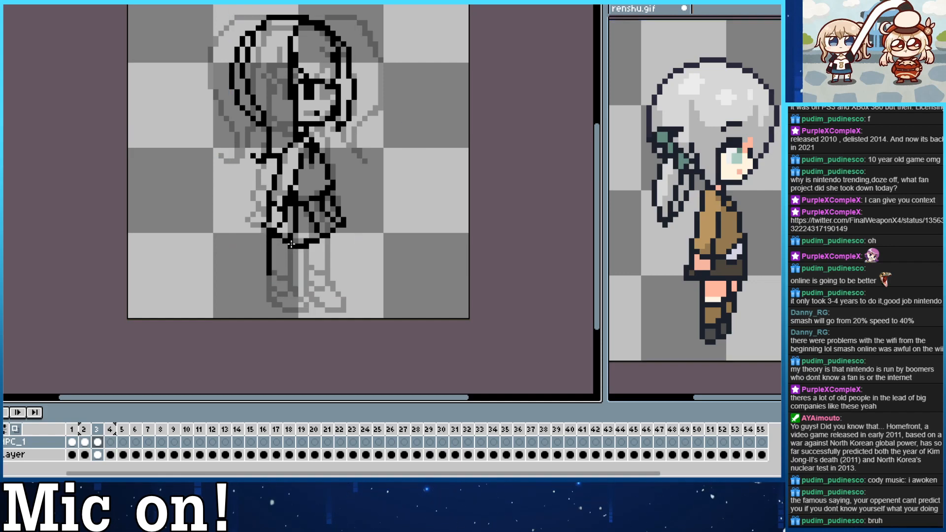
mouse_move(292, 240)
mouse_down()
mouse_move(291, 279)
mouse_move(306, 305)
mouse_move(280, 308)
mouse_move(268, 282)
mouse_up()
key(ctrl+z)
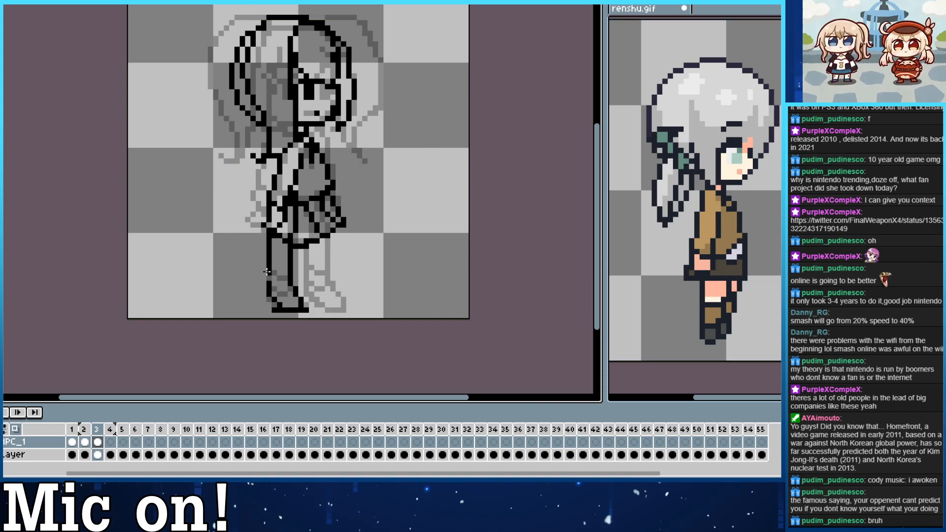
key(e)
click(275, 310)
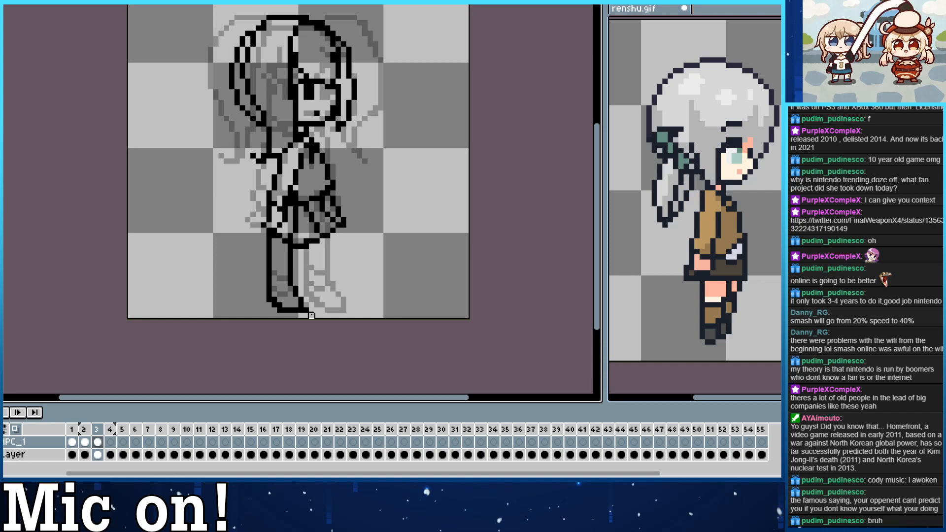
key(b)
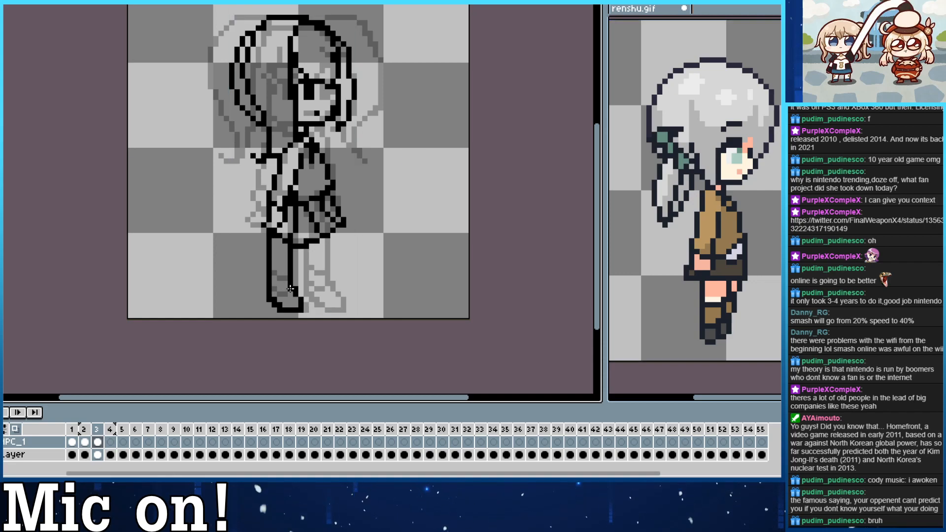
drag(275, 273, 285, 279)
key(ctrl+z)
key(ctrl+z)
key(ctrl+z)
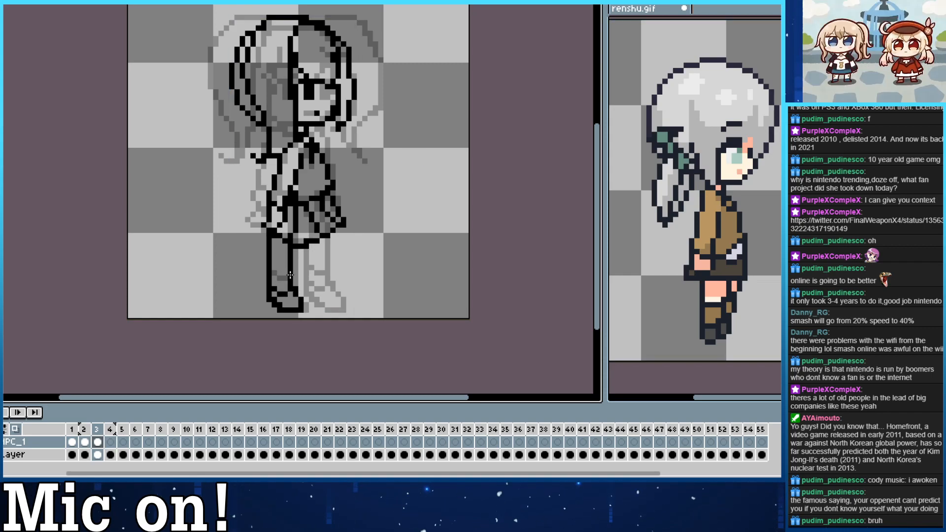
Erase the whole leg and shoe below the skirt with an enlarged eraser.
key(plus)
key(plus)
mouse_move(311, 309)
mouse_down()
mouse_move(272, 292)
mouse_move(293, 296)
mouse_move(266, 254)
mouse_move(285, 273)
mouse_move(291, 252)
mouse_up()
key(minus)
key(minus)
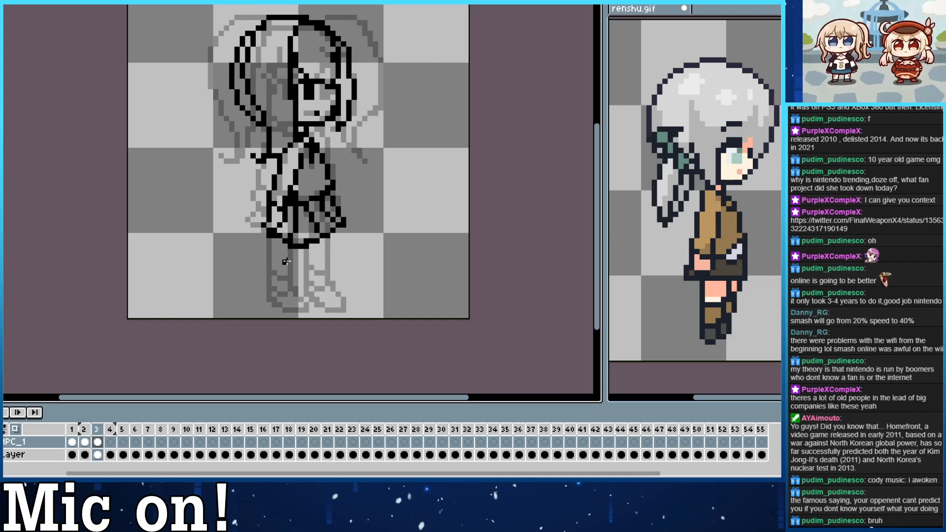
Sketch the near leg further forward under the middle of the skirt, with two straight sides and a flat-soled foot.
drag(290, 247, 297, 289)
key(ctrl+z)
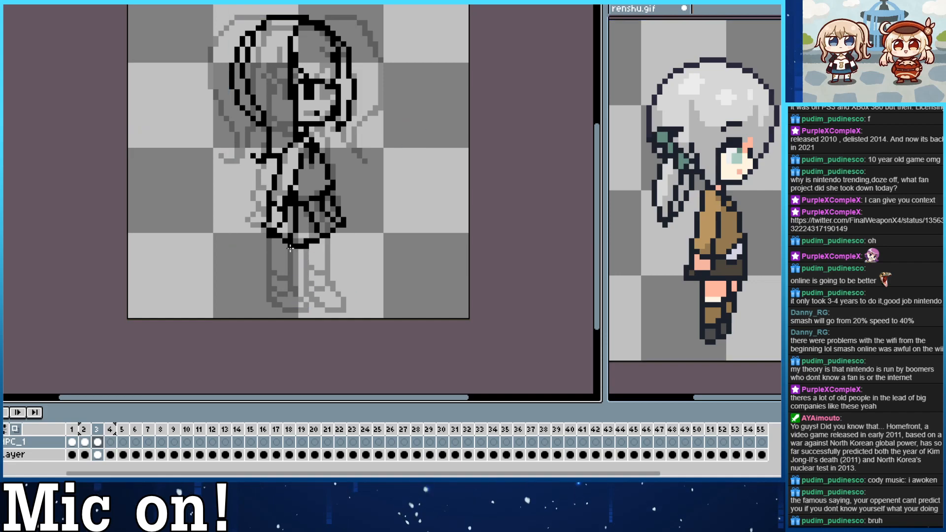
mouse_move(290, 249)
mouse_down()
mouse_move(291, 296)
mouse_move(307, 308)
mouse_move(324, 303)
mouse_move(306, 281)
mouse_move(328, 305)
mouse_move(316, 310)
mouse_move(327, 307)
mouse_move(315, 292)
mouse_move(312, 244)
mouse_move(317, 284)
mouse_up()
key(ctrl+z)
key(ctrl+z)
drag(317, 246, 318, 285)
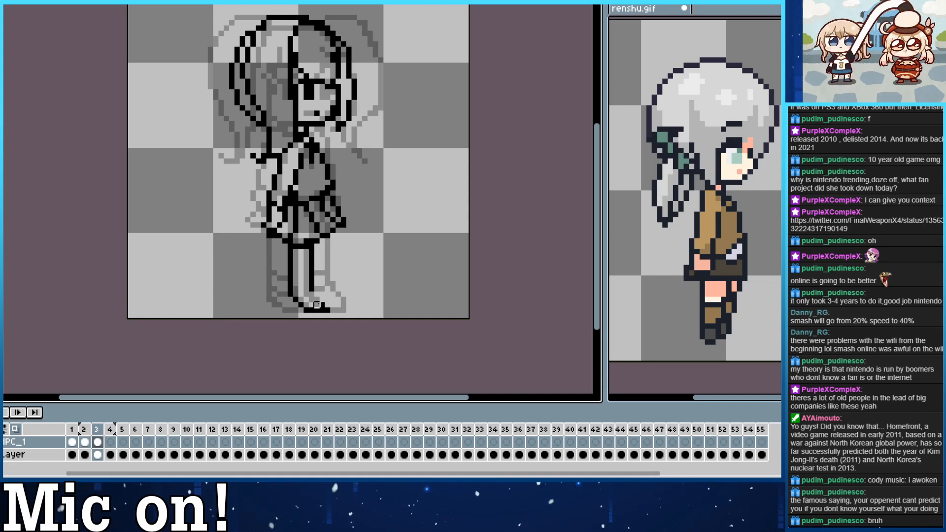
mouse_move(312, 294)
mouse_down()
mouse_move(322, 304)
mouse_move(305, 308)
mouse_move(296, 298)
mouse_up()
key(ctrl+z)
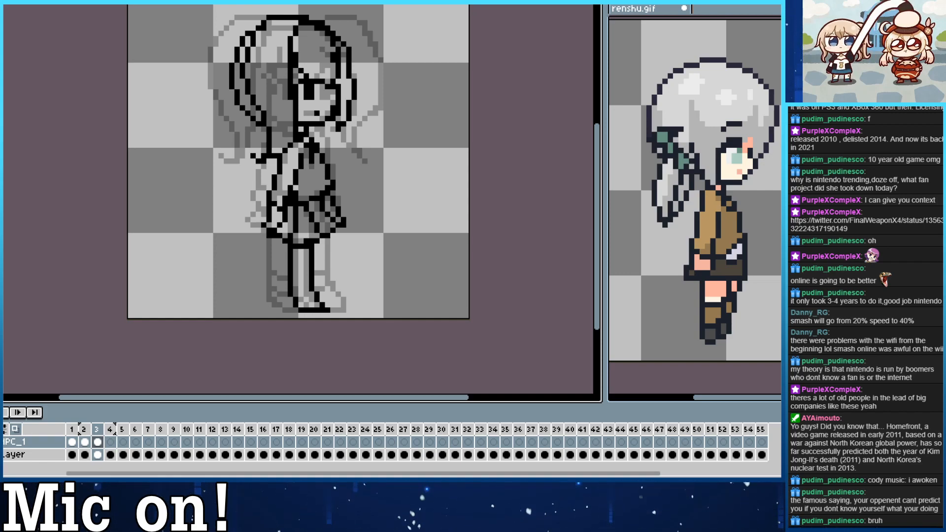
Redraw the near leg's front edge down to the ankle to make the leg slimmer, and close the top of the shoe.
mouse_move(278, 299)
mouse_down()
mouse_move(303, 336)
mouse_move(266, 276)
mouse_up()
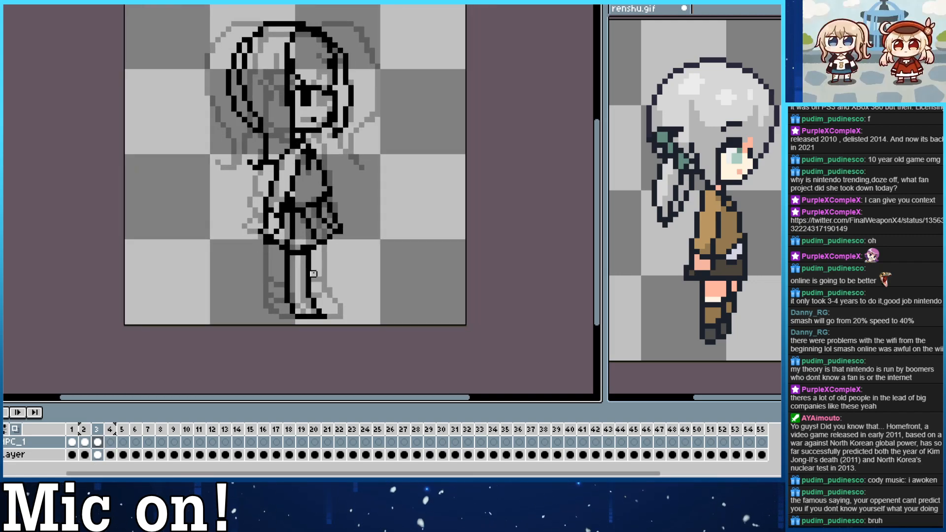
click(292, 295)
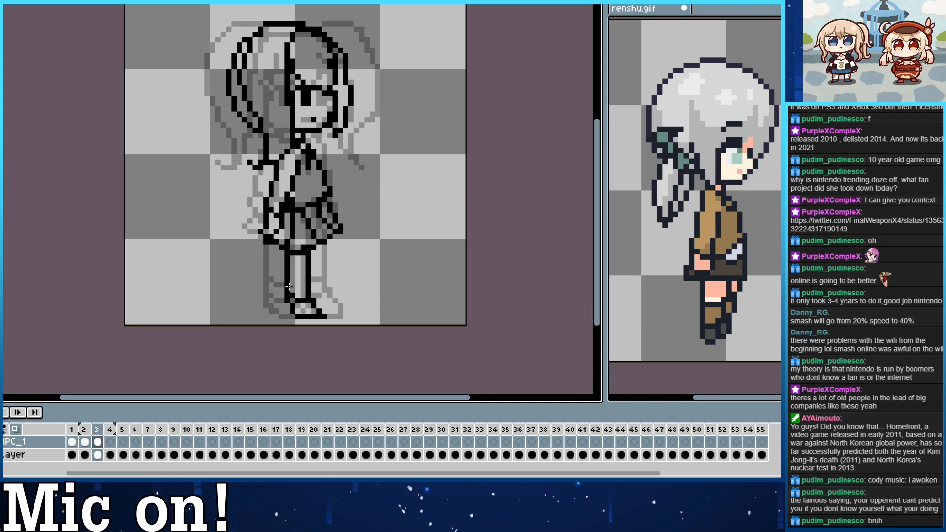
key(ctrl+z)
mouse_move(290, 287)
mouse_down()
mouse_move(309, 279)
mouse_move(291, 285)
mouse_up()
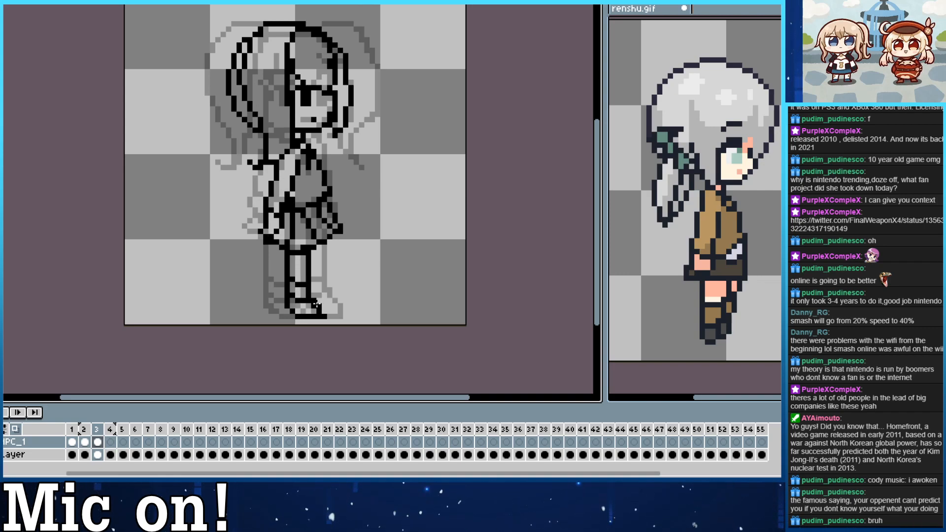
Clean up the near shoe's outline, and add the far leg's front line with its shoe toe extending forward.
mouse_move(317, 300)
mouse_down()
mouse_move(330, 310)
mouse_move(314, 306)
mouse_move(293, 316)
mouse_up()
key(e)
click(292, 311)
key(b)
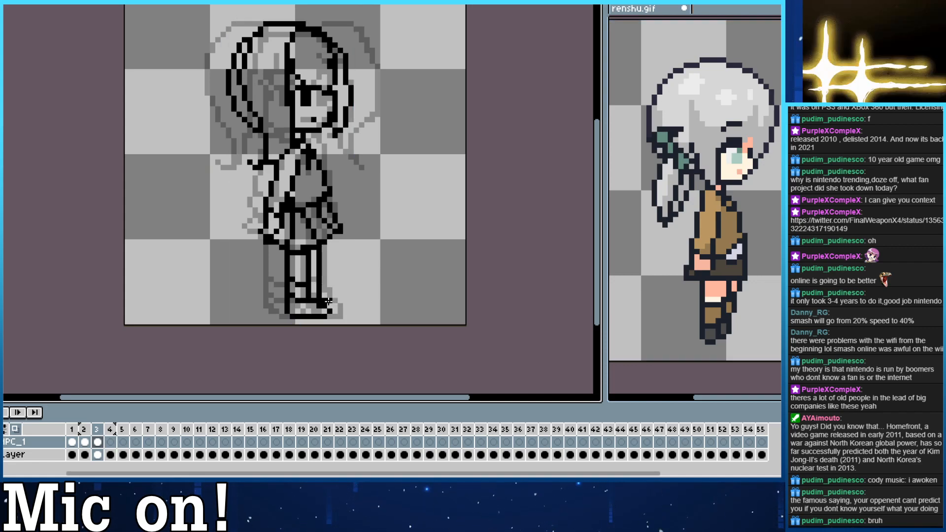
key(ctrl+z)
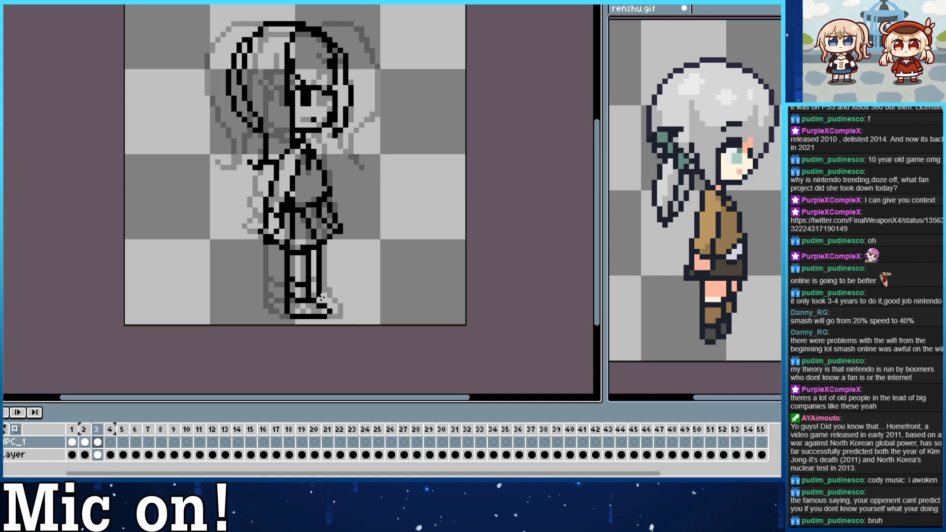
drag(328, 308, 336, 309)
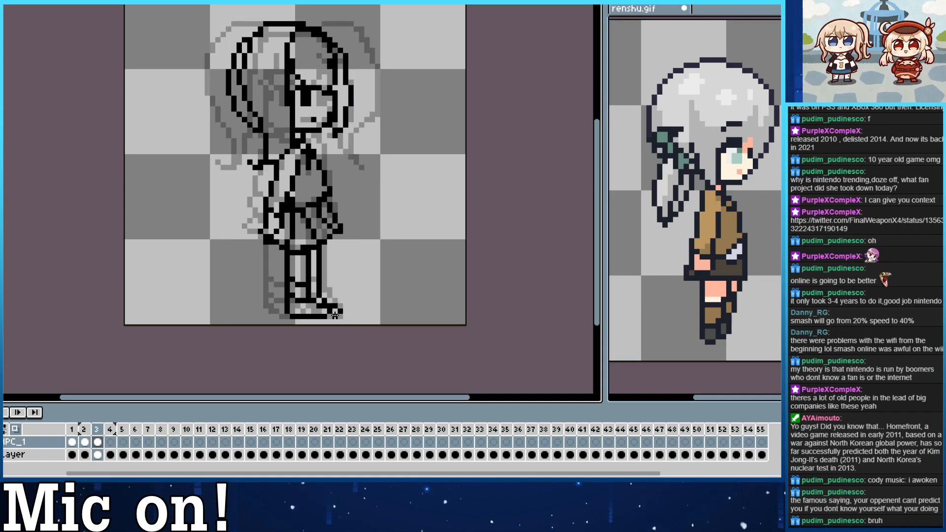
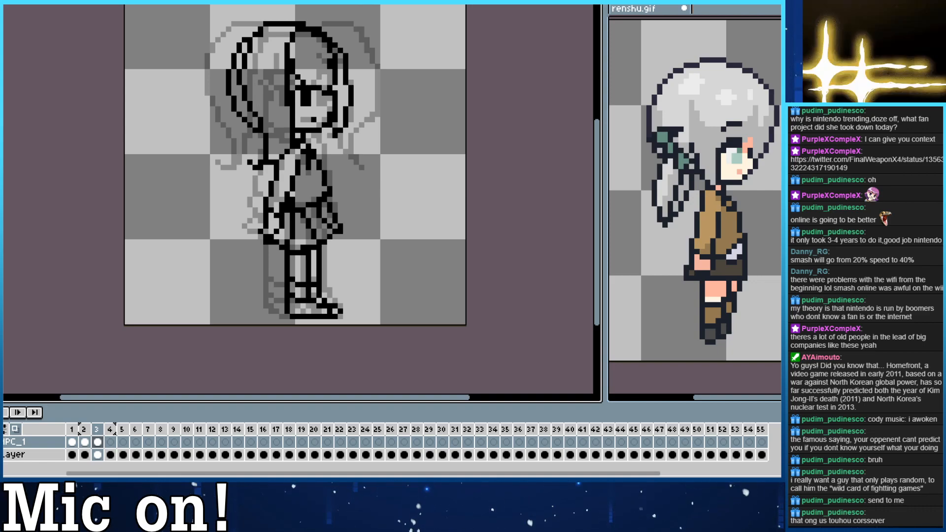
Compare the front, three-quarter and side views by flipping repeatedly through frames 1 to 3.
drag(325, 171, 340, 184)
key(Left)
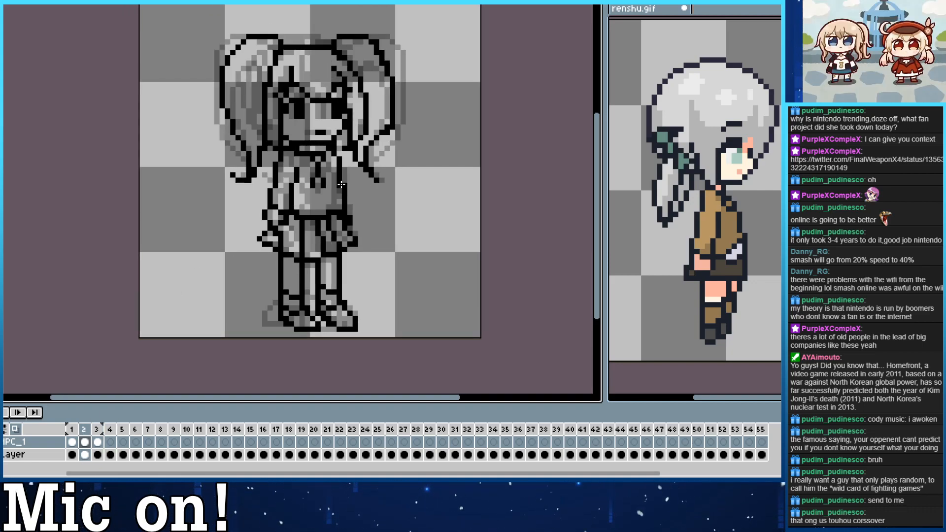
key(Right)
key(Left)
key(Right)
key(Left)
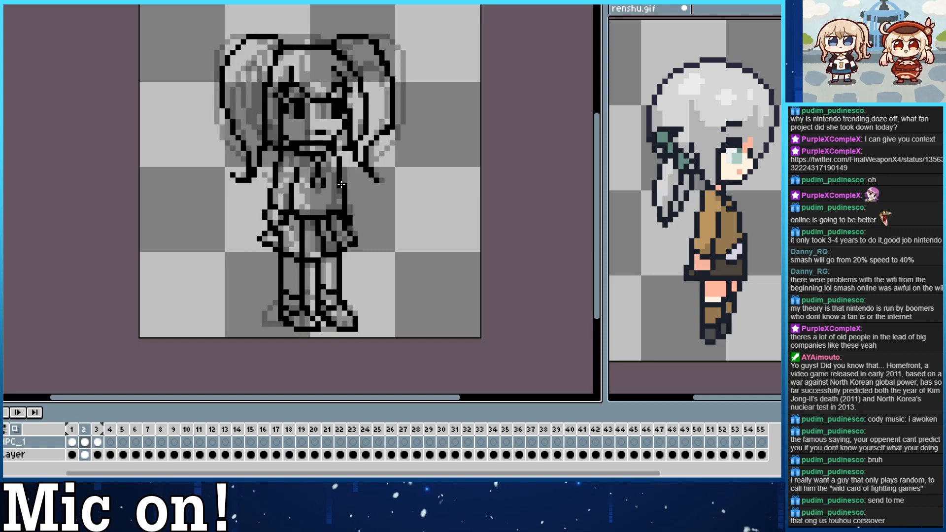
key(Right)
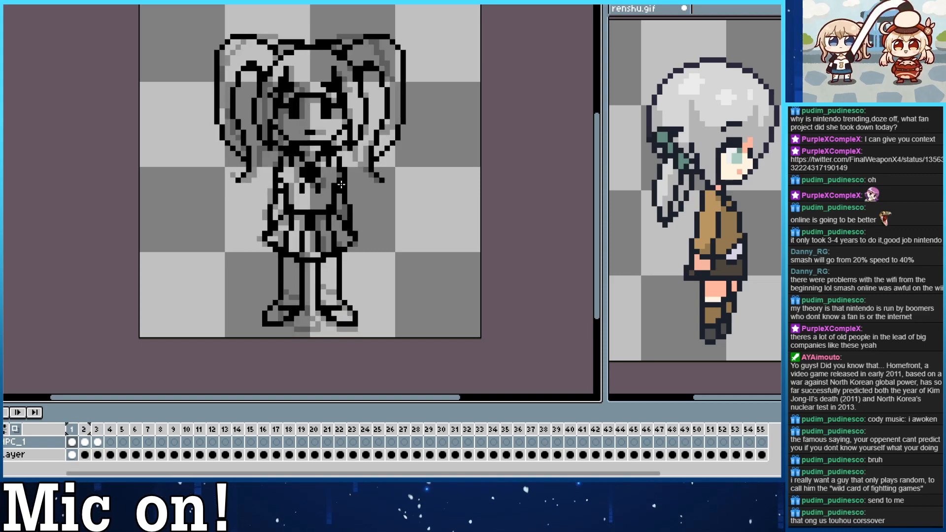
key(Left)
key(Right)
key(Right)
key(Left)
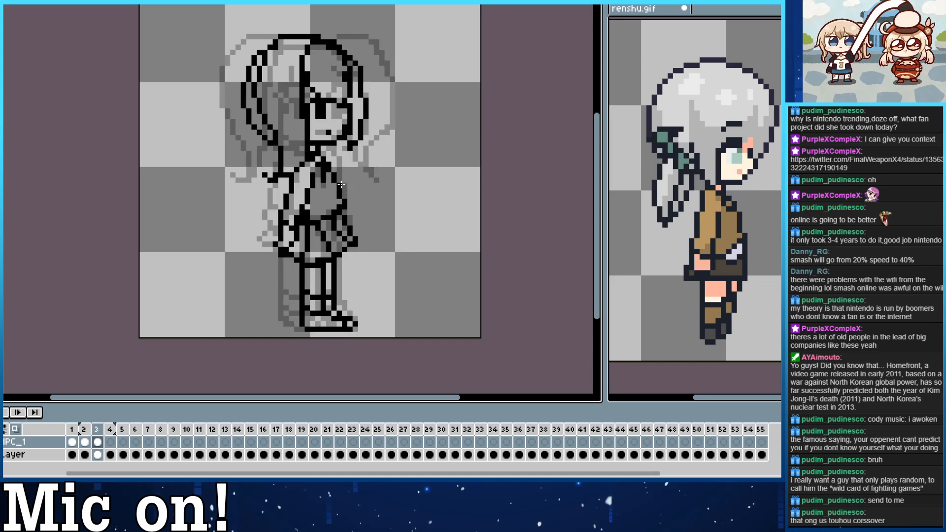
key(Left)
key(Right)
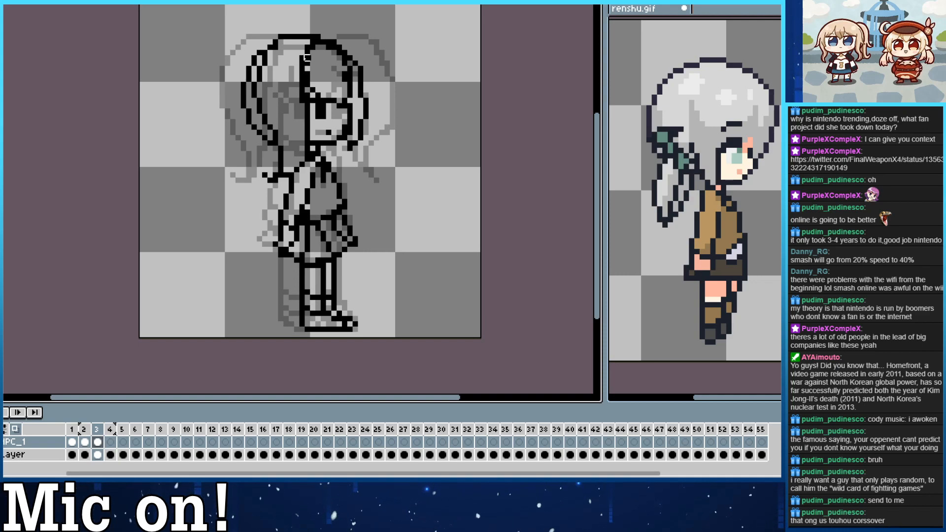
Redraw the vertical hair line beside the face in the side view so it runs slightly further back.
drag(302, 57, 300, 71)
drag(302, 105, 302, 63)
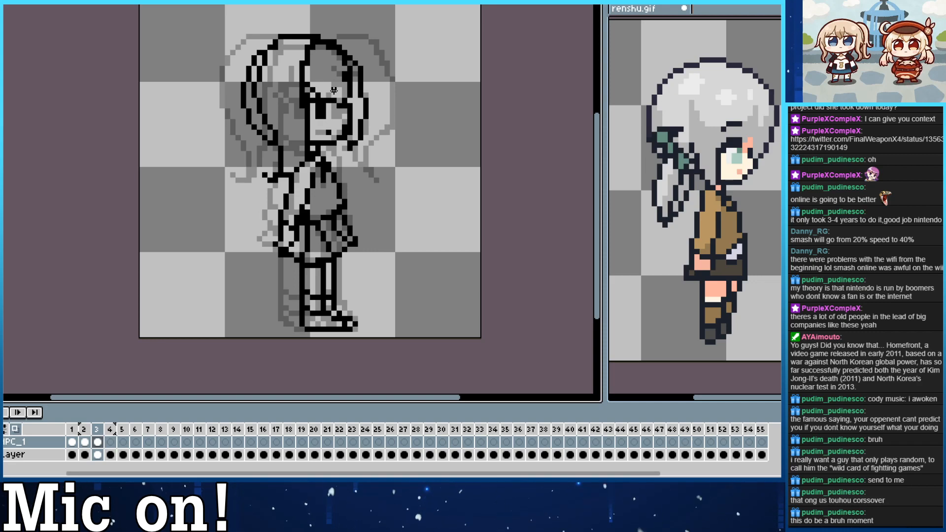
Review the earlier frames, go to empty frame 4, and show the back three-quarter view in frame 6 of renshu.gif.
key(Right)
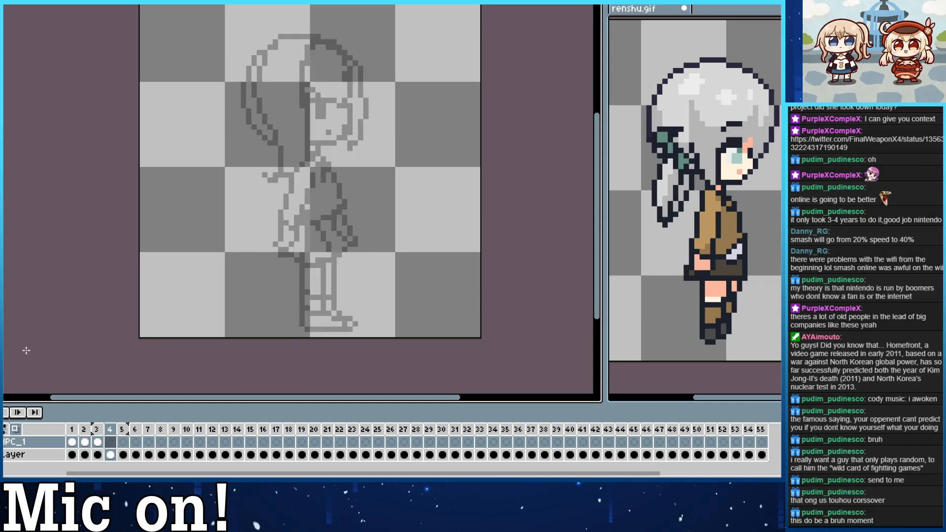
key(Left)
key(Left)
key(Left)
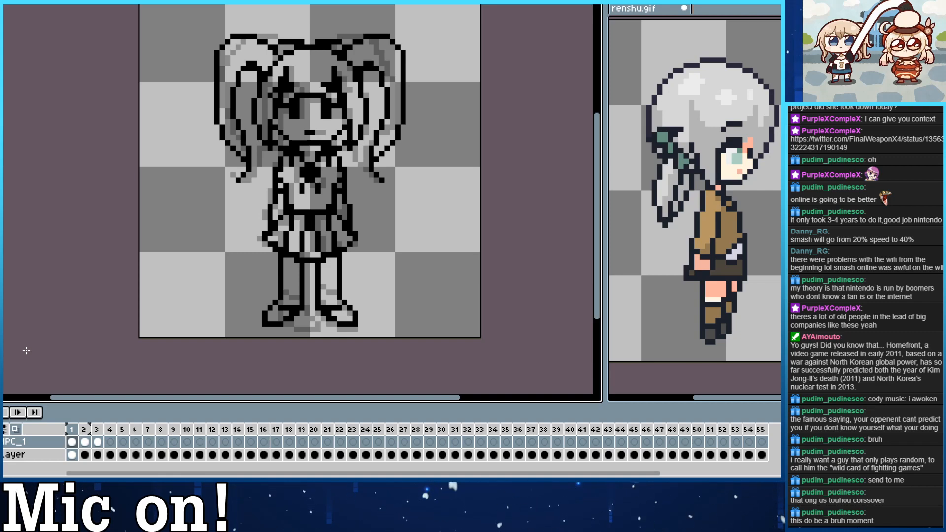
key(Right)
key(Right)
key(Right)
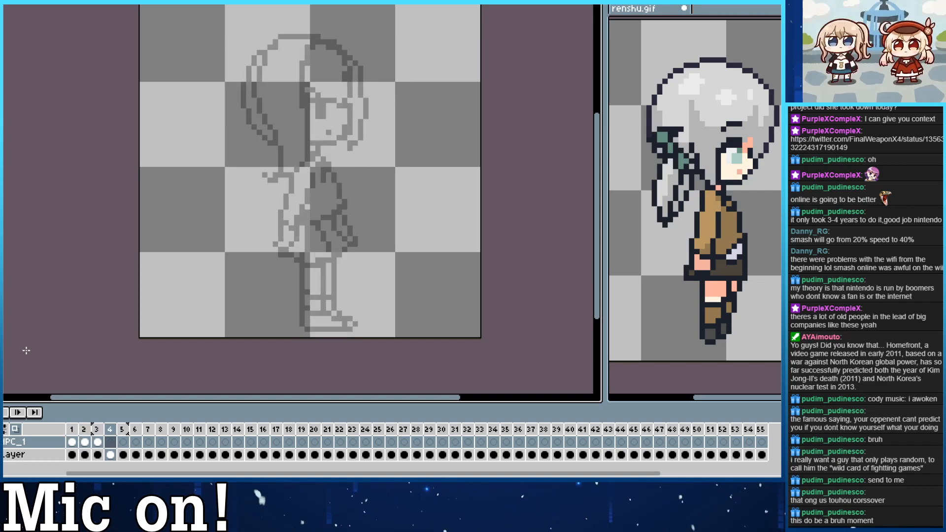
click(729, 375)
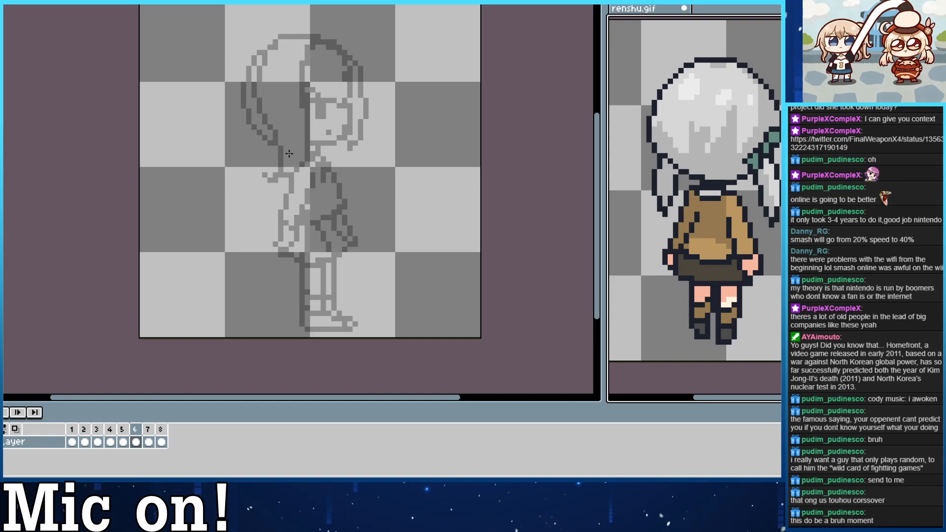
Draw a round outline for the back of the head in frame 4, following the ghosted side view's head.
mouse_move(289, 153)
mouse_down()
mouse_move(351, 141)
mouse_move(310, 150)
mouse_move(304, 30)
mouse_move(296, 154)
mouse_move(377, 99)
mouse_move(292, 153)
mouse_move(282, 148)
mouse_move(301, 153)
mouse_move(250, 116)
mouse_move(313, 153)
mouse_move(253, 117)
mouse_move(326, 147)
mouse_move(263, 45)
mouse_move(279, 35)
mouse_move(252, 92)
mouse_move(302, 36)
mouse_up()
key(ctrl+z)
key(ctrl+z)
key(ctrl)
key(ctrl)
key(ctrl+z)
key(ctrl+z)
key(ctrl+z)
key(ctrl+z)
key(ctrl+z)
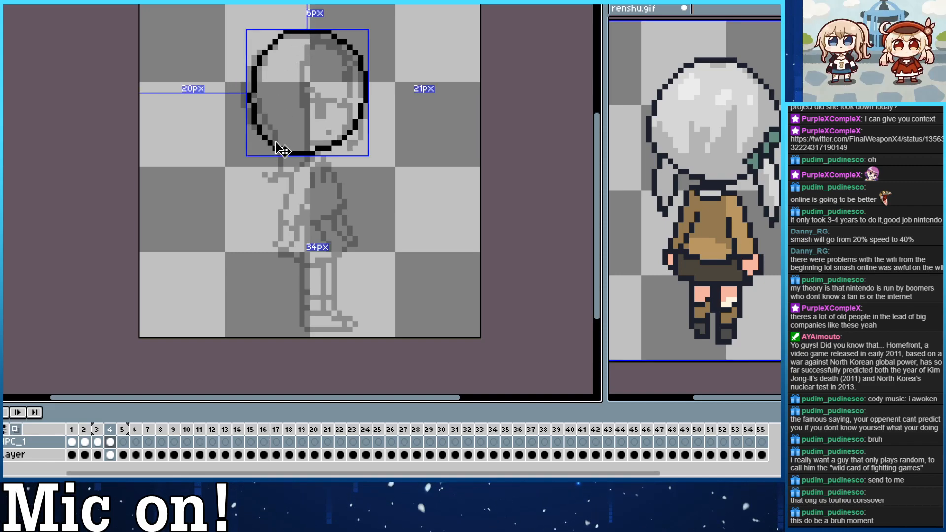
drag(249, 116, 250, 78)
mouse_move(347, 47)
mouse_down()
mouse_move(358, 96)
mouse_move(321, 152)
mouse_move(365, 106)
mouse_move(364, 74)
mouse_move(361, 102)
mouse_up()
key(ctrl+z)
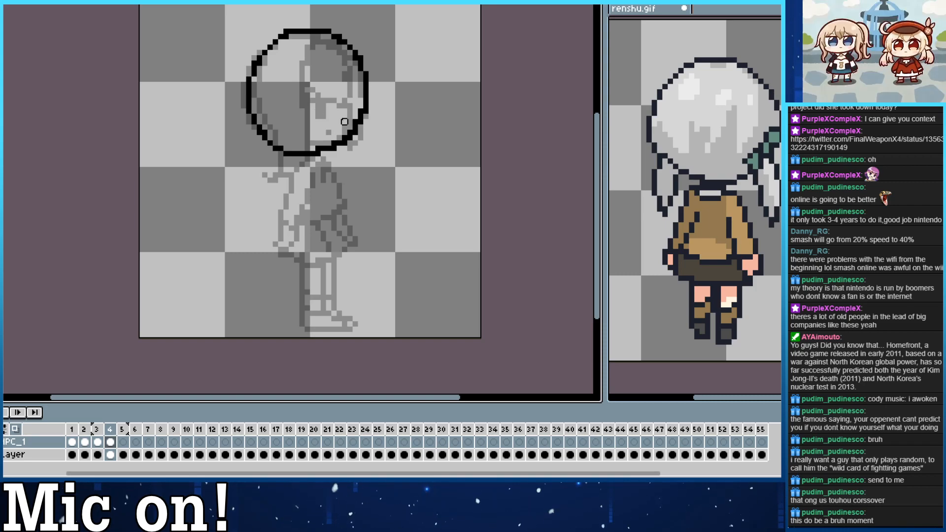
mouse_move(313, 66)
mouse_down()
mouse_move(326, 58)
mouse_move(394, 133)
mouse_up()
key(ctrl+z)
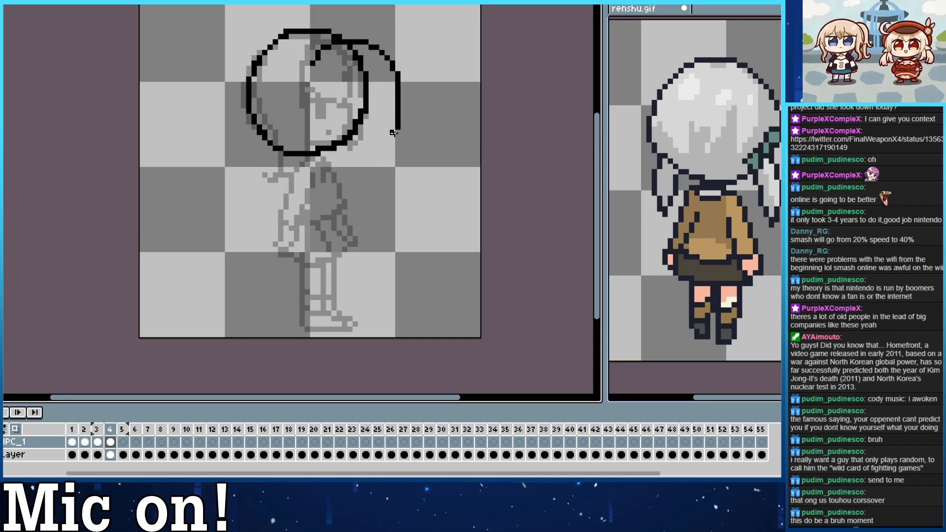
key(ctrl+z)
drag(326, 58, 396, 203)
key(ctrl+z)
mouse_move(313, 64)
mouse_down()
mouse_move(370, 66)
mouse_move(350, 179)
mouse_move(366, 180)
mouse_move(402, 124)
mouse_move(330, 52)
mouse_move(356, 179)
mouse_up()
key(ctrl+z)
key(ctrl+z)
key(ctrl+z)
drag(313, 54, 347, 179)
key(ctrl+z)
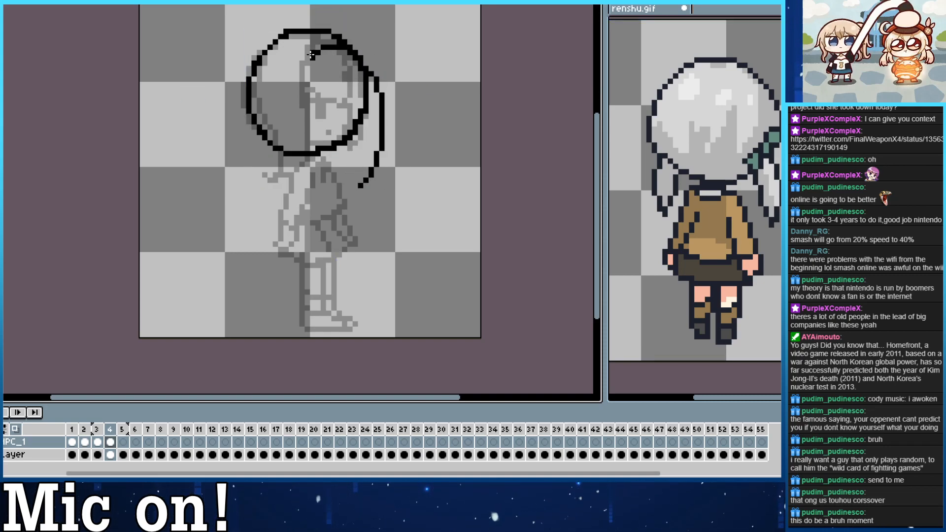
drag(311, 55, 344, 182)
key(ctrl+z)
key(ctrl+z)
mouse_move(307, 42)
mouse_down()
mouse_move(353, 31)
mouse_move(382, 169)
mouse_up()
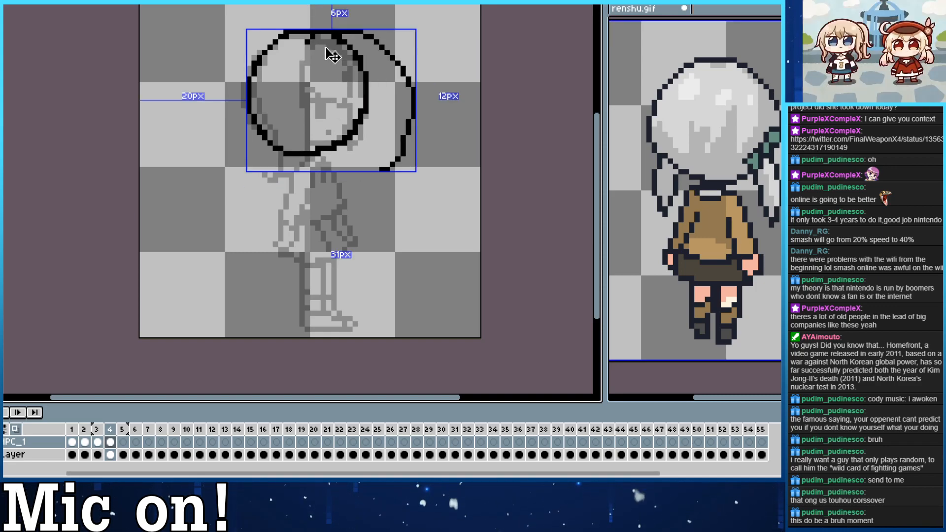
key(ctrl+z)
drag(333, 27, 398, 65)
drag(402, 72, 407, 176)
Sketch the right-hand ponytail from the crown around the head to jaw level, with a curved outer edge and an inner edge.
key(ctrl+z)
mouse_move(311, 43)
mouse_down()
mouse_move(379, 164)
mouse_move(311, 38)
mouse_move(360, 196)
mouse_move(363, 36)
mouse_move(355, 159)
mouse_up()
key(ctrl+z)
key(ctrl+z)
key(ctrl+z)
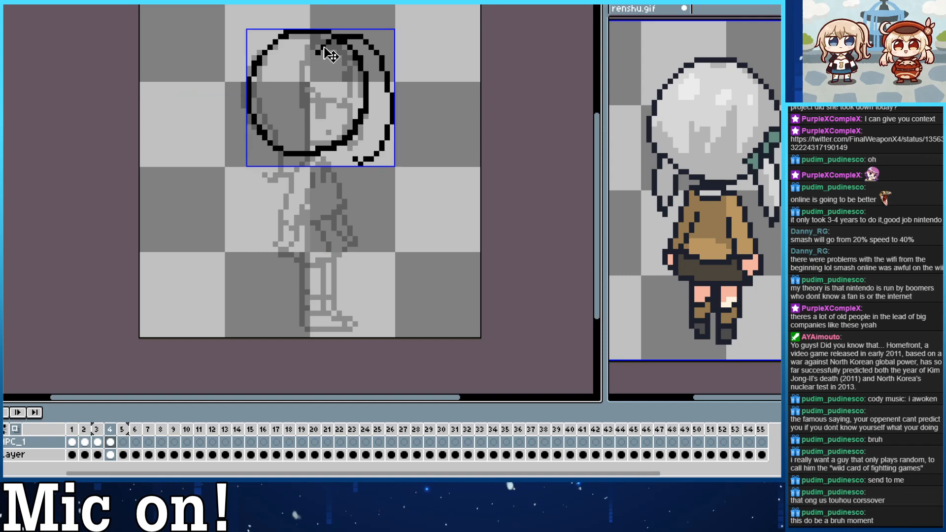
key(ctrl+z)
drag(313, 48, 361, 170)
mouse_move(317, 53)
mouse_down()
mouse_move(370, 165)
mouse_move(361, 90)
mouse_move(366, 165)
mouse_up()
key(ctrl+z)
Erase the part of the head circle and the surplus lines inside the right-hand ponytail, keeping one clean inner edge.
key(ctrl+z)
mouse_move(308, 51)
mouse_down()
mouse_move(366, 125)
mouse_move(340, 159)
mouse_up()
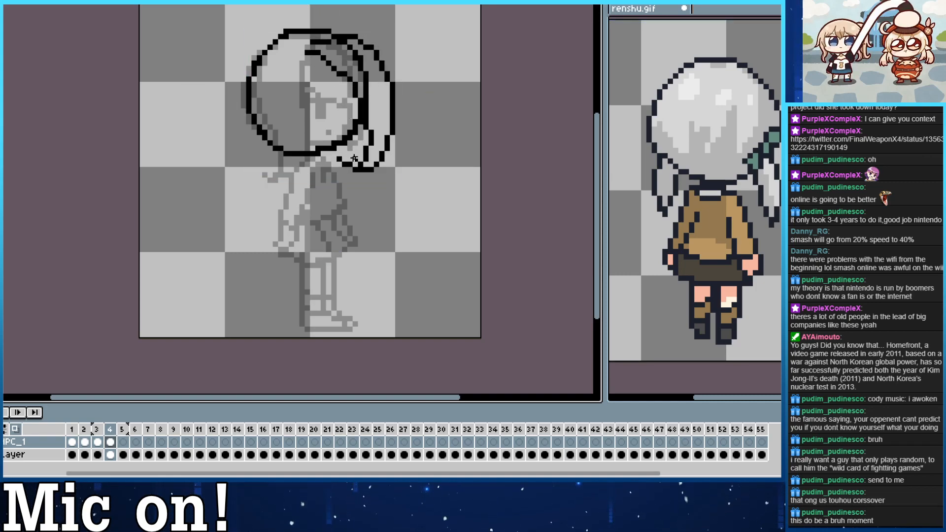
key(e)
mouse_move(322, 55)
mouse_down()
mouse_move(366, 122)
mouse_move(318, 58)
mouse_move(365, 151)
mouse_move(361, 165)
mouse_up()
key(b)
key(ctrl+z)
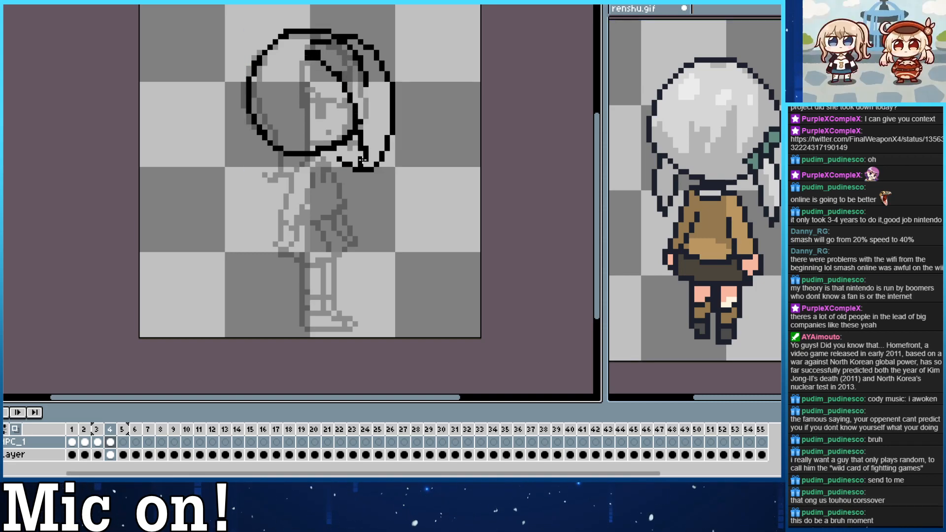
key(e)
mouse_move(371, 89)
mouse_down()
mouse_move(338, 41)
mouse_move(316, 42)
mouse_move(349, 33)
mouse_move(318, 48)
mouse_move(333, 46)
mouse_move(334, 32)
mouse_move(315, 36)
mouse_move(212, 158)
mouse_up()
key(b)
key(ctrl+z)
drag(280, 32, 246, 163)
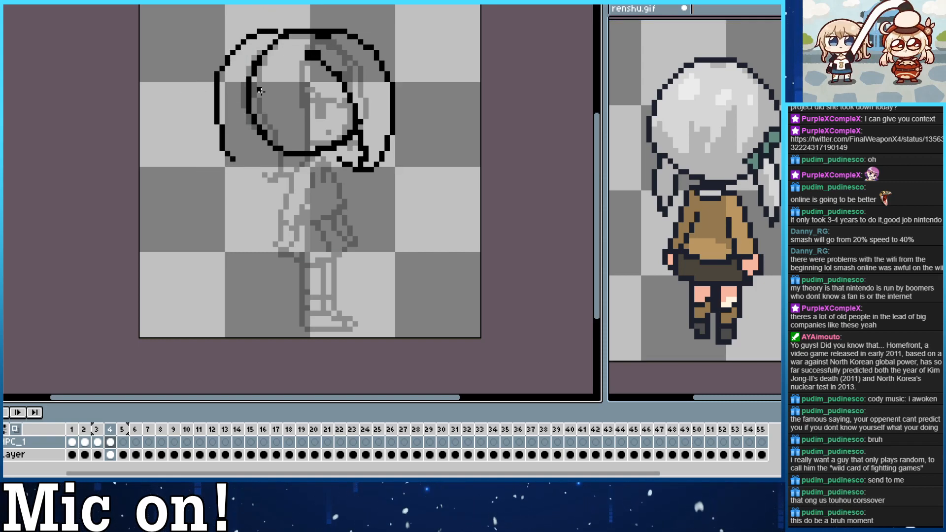
key(ctrl+z)
drag(284, 34, 213, 173)
key(ctrl+z)
drag(281, 33, 212, 152)
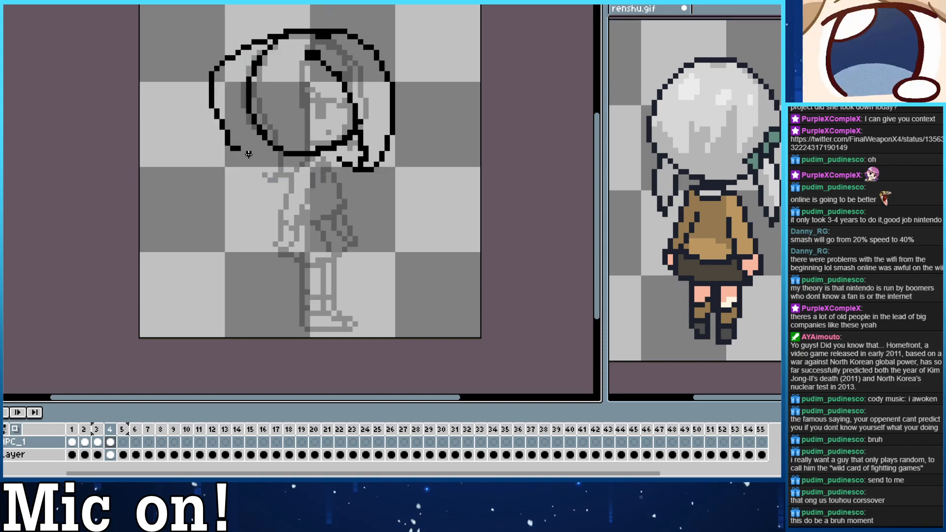
key(ctrl+z)
mouse_move(282, 33)
mouse_down()
mouse_move(237, 64)
mouse_move(251, 170)
mouse_move(245, 164)
mouse_move(280, 112)
mouse_move(253, 133)
mouse_up()
key(ctrl+z)
drag(232, 152, 265, 47)
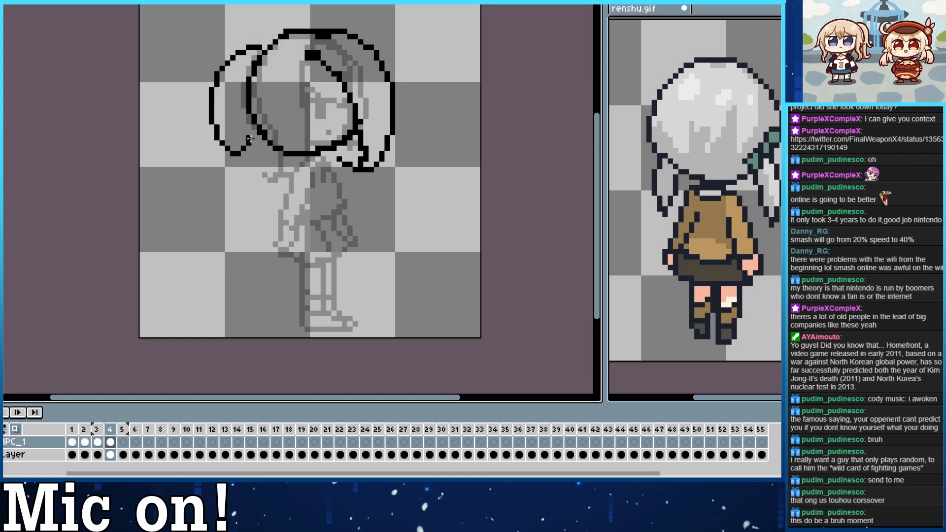
key(ctrl+z)
Draw the wide left-hand ponytail from the top of the head to jaw level, with an inner edge, and tidy its outer curve.
drag(254, 143, 270, 42)
key(ctrl+z)
mouse_move(254, 149)
mouse_down()
mouse_move(206, 74)
mouse_move(277, 36)
mouse_up()
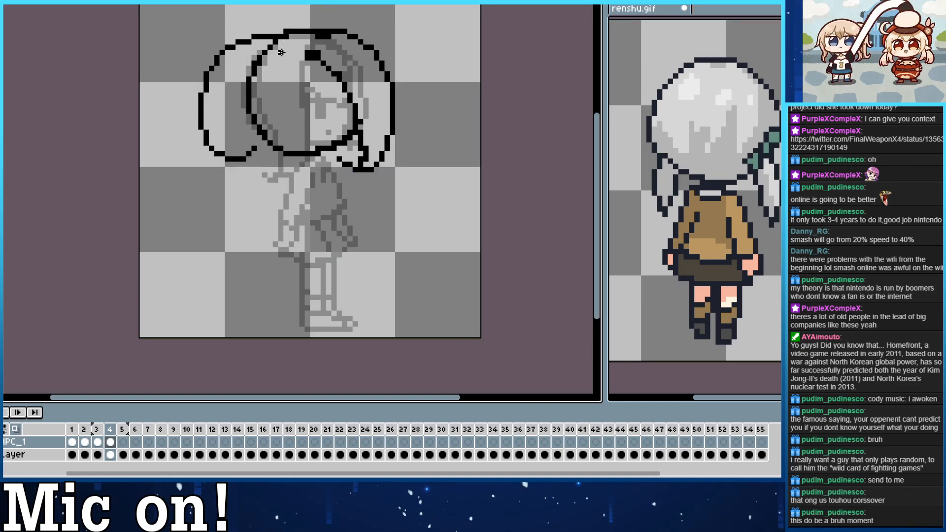
key(ctrl+z)
mouse_move(254, 149)
mouse_down()
mouse_move(275, 32)
mouse_move(243, 89)
mouse_up()
key(ctrl+z)
drag(253, 149, 254, 84)
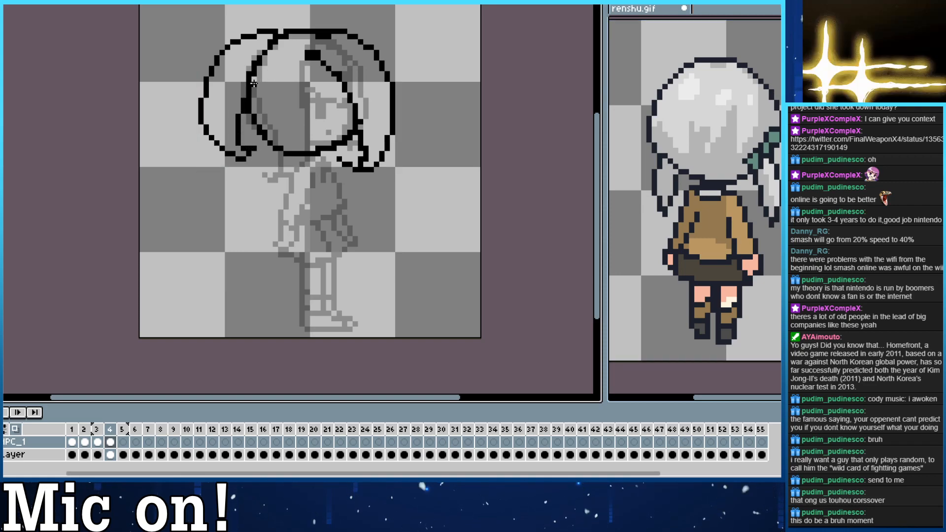
mouse_move(200, 94)
mouse_down()
mouse_move(212, 153)
mouse_move(206, 86)
mouse_up()
key(ctrl+z)
drag(216, 144, 207, 82)
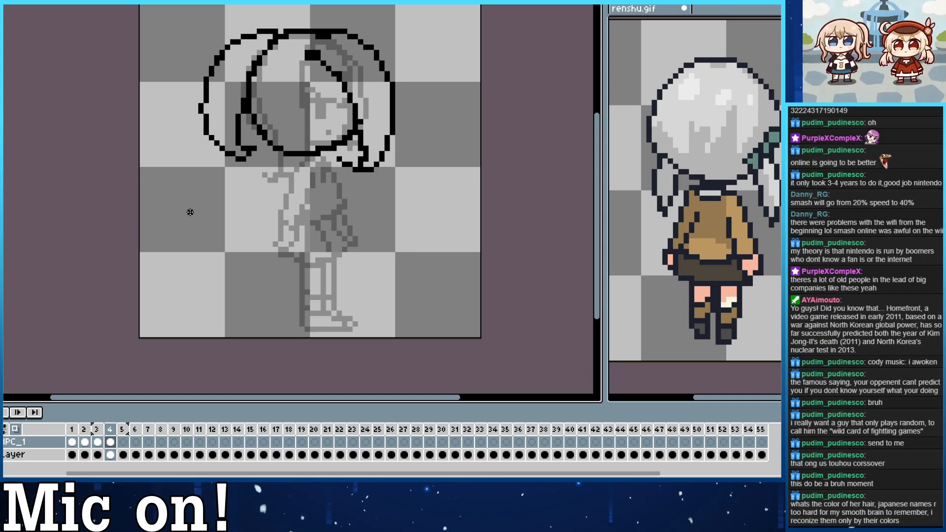
Clean up the thick overlapping pixels where the right-hand ponytail meets the crown, leaving a small gap in the outline.
drag(269, 93, 294, 121)
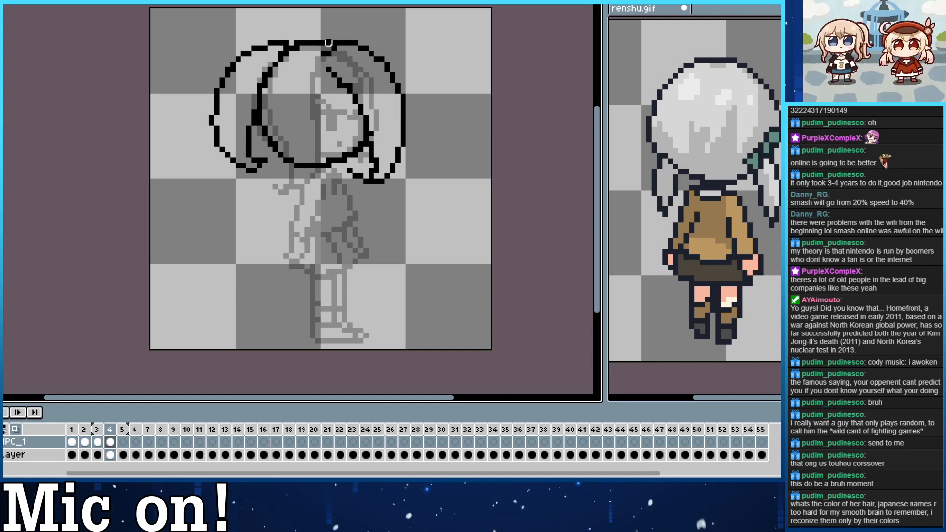
drag(319, 43, 325, 44)
key(ctrl+z)
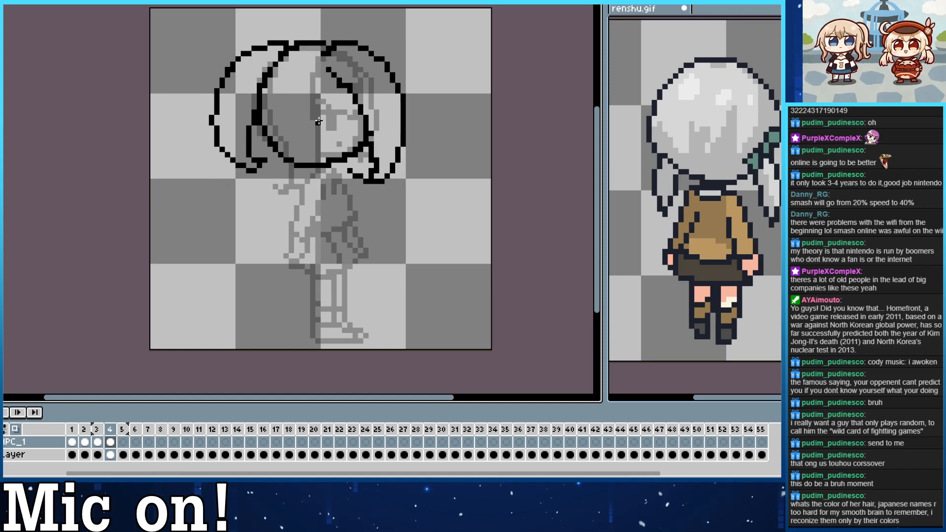
key(ctrl+z)
Add short hair strands along the lower edge of the head, near the left corner and beside the right-hand ponytail.
mouse_move(264, 131)
mouse_down()
mouse_move(289, 172)
mouse_move(270, 122)
mouse_move(284, 166)
mouse_move(280, 152)
mouse_move(291, 143)
mouse_move(286, 160)
mouse_move(280, 139)
mouse_move(286, 167)
mouse_move(291, 116)
mouse_move(286, 161)
mouse_up()
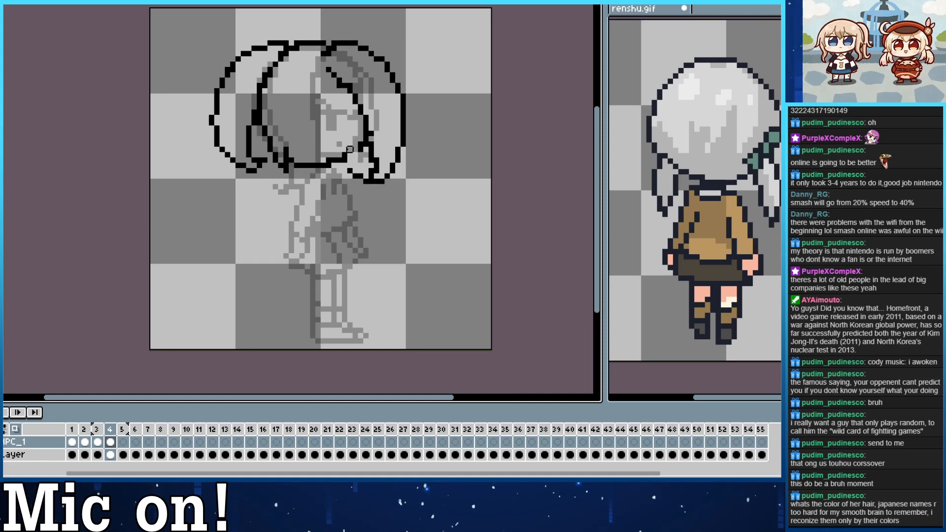
drag(350, 149, 349, 133)
mouse_move(338, 176)
mouse_down()
mouse_move(363, 126)
mouse_move(356, 155)
mouse_up()
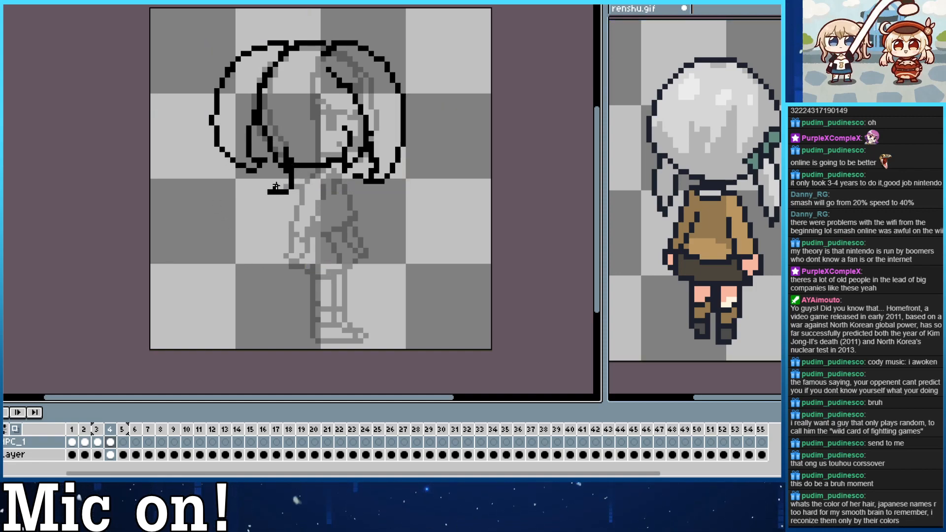
mouse_move(289, 170)
mouse_down()
mouse_move(276, 187)
mouse_move(307, 192)
mouse_up()
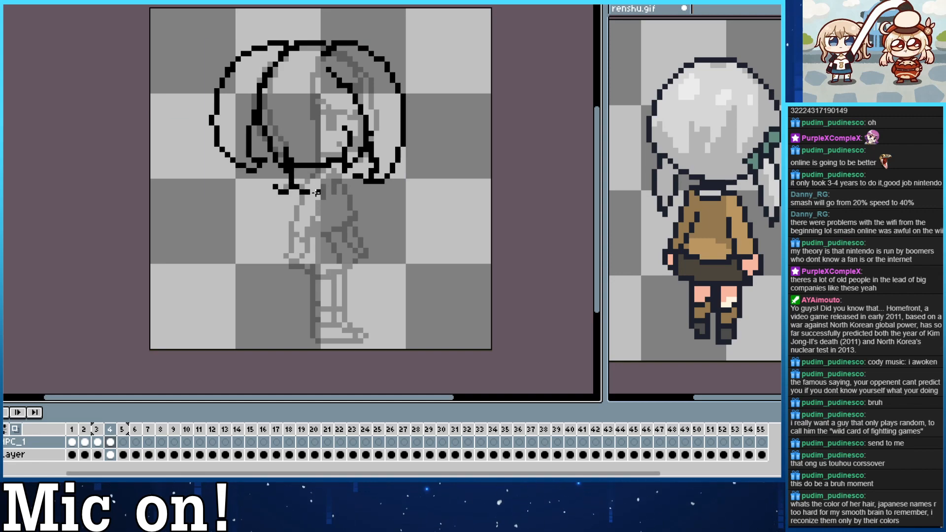
key(ctrl+z)
key(ctrl+z)
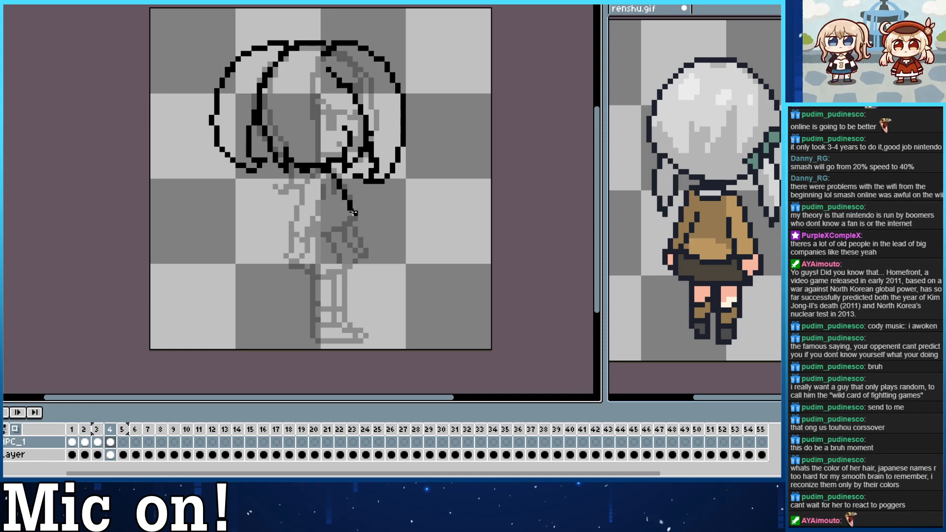
Sketch the torso below the head with a bulging right side, a curved bottom hem and a slanting left side.
key(ctrl)
mouse_move(327, 174)
mouse_down()
mouse_move(355, 224)
mouse_move(302, 246)
mouse_up()
key(ctrl+z)
key(ctrl+z)
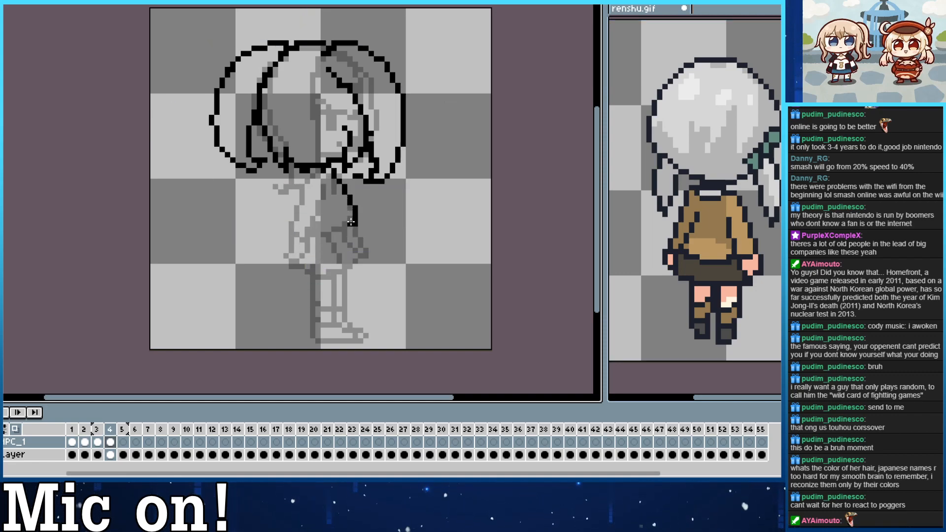
drag(354, 224, 295, 228)
key(ctrl+z)
drag(304, 176, 281, 218)
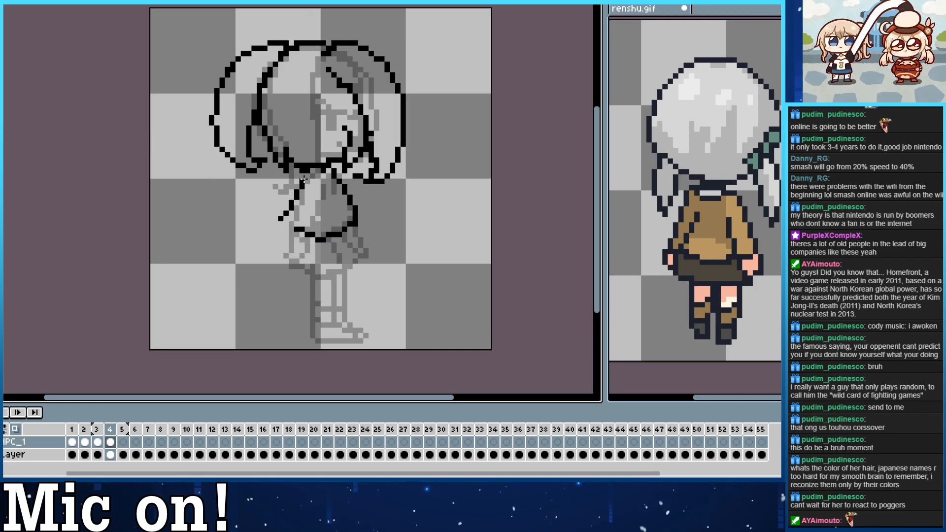
key(ctrl+z)
drag(298, 179, 282, 218)
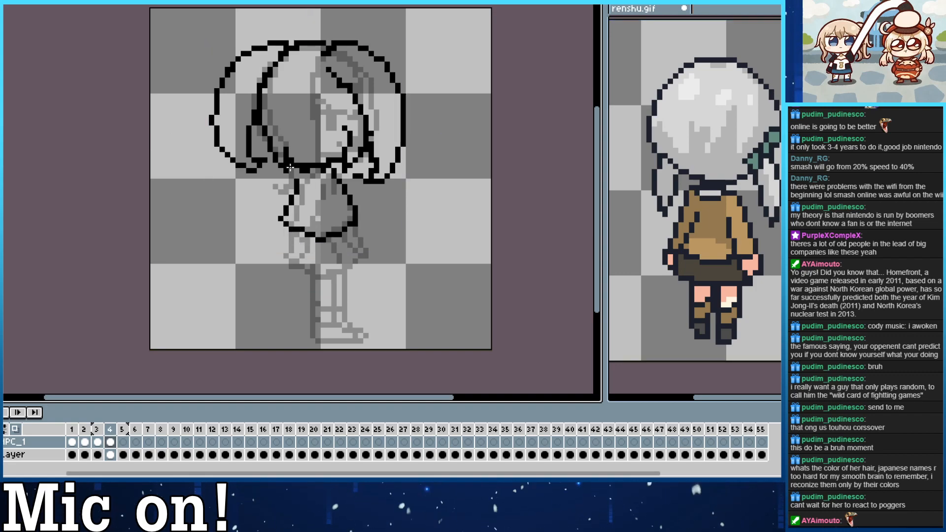
Draw the left sleeve flaring outward from the shoulder and close its cuff against the torso.
mouse_move(292, 166)
mouse_down()
mouse_move(265, 214)
mouse_move(278, 220)
mouse_up()
key(ctrl+z)
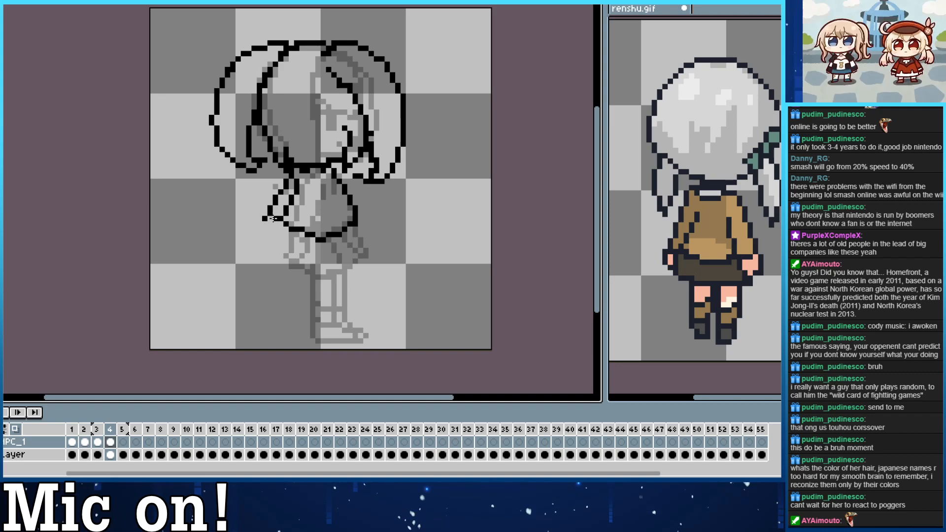
click(279, 226)
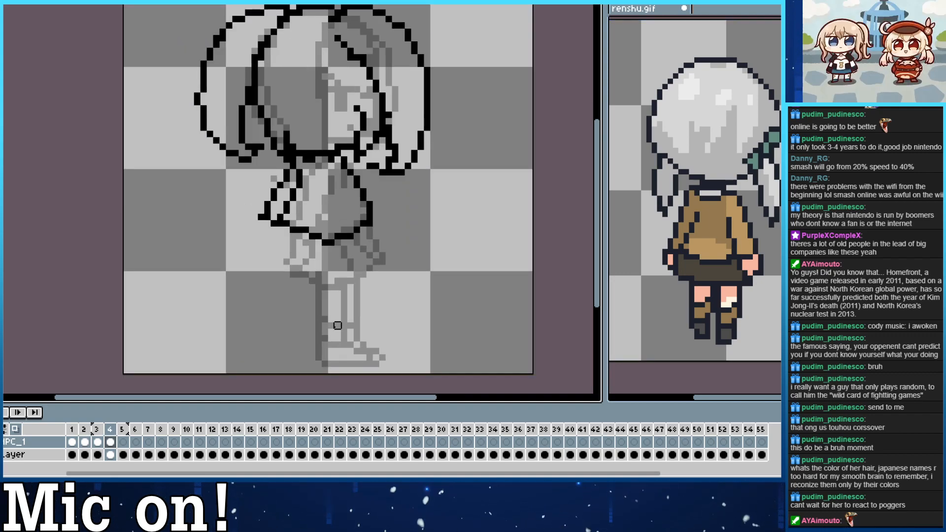
Outline the left hand below the sleeve cuff in frame 4 and tidy its corner pixels.
scroll(338, 326, down, 1)
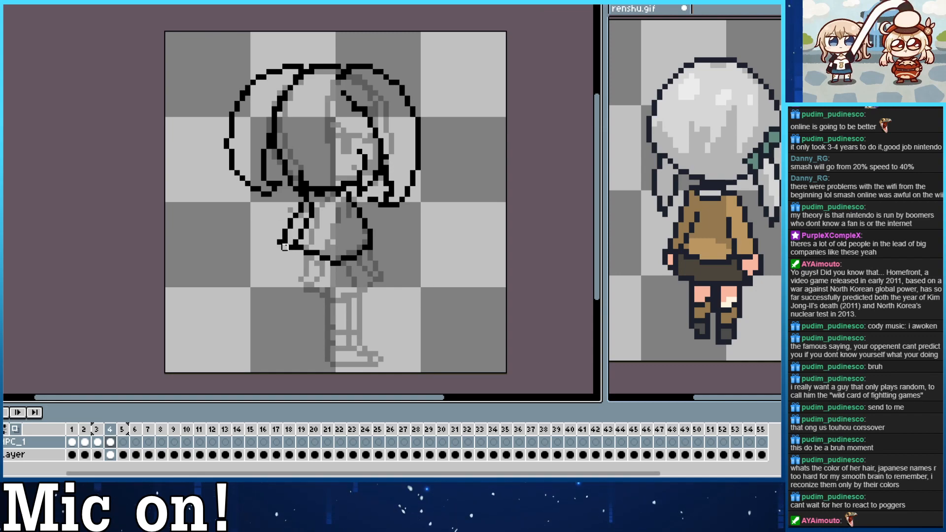
mouse_move(284, 245)
mouse_down()
mouse_move(285, 261)
mouse_move(298, 263)
mouse_up()
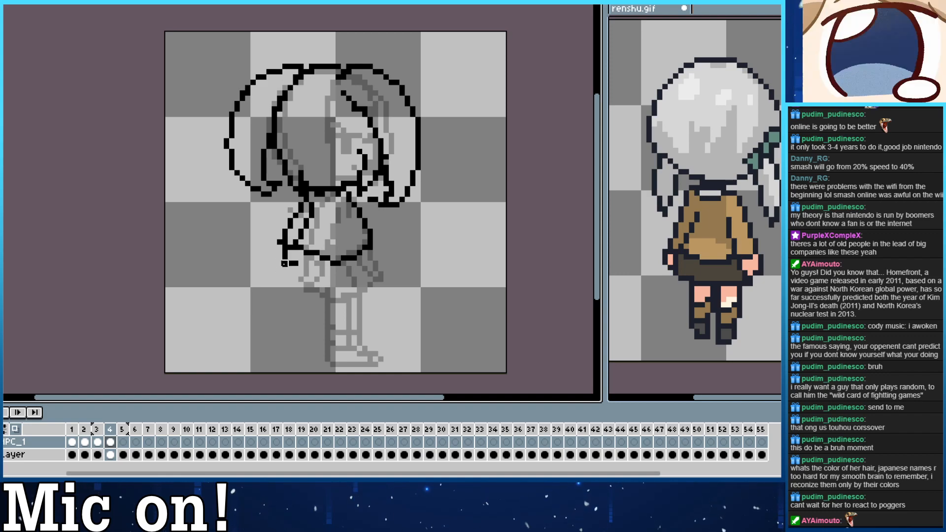
click(284, 264)
click(280, 242)
key(b)
click(300, 263)
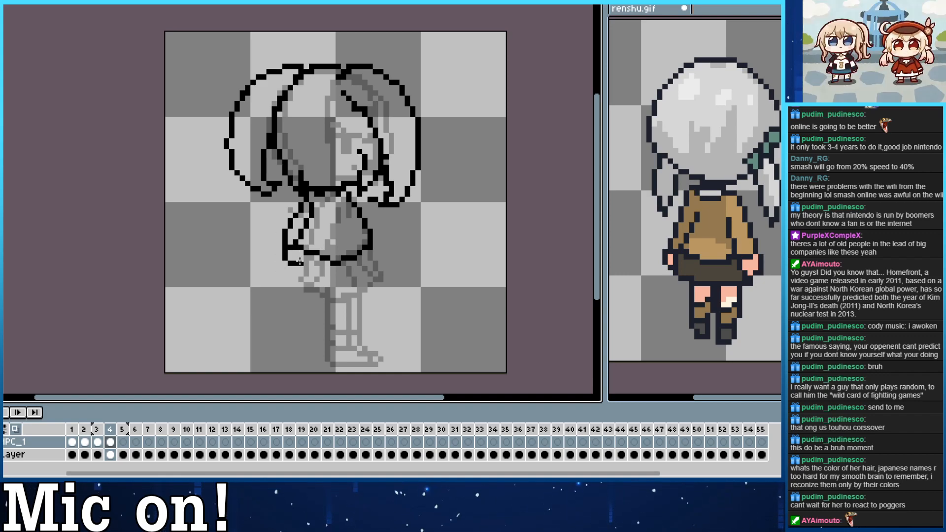
Outline the skirt below the torso with a straight left side, a curved hem and a right corner flaring outward.
mouse_move(300, 252)
mouse_down()
mouse_move(300, 276)
mouse_move(347, 291)
mouse_up()
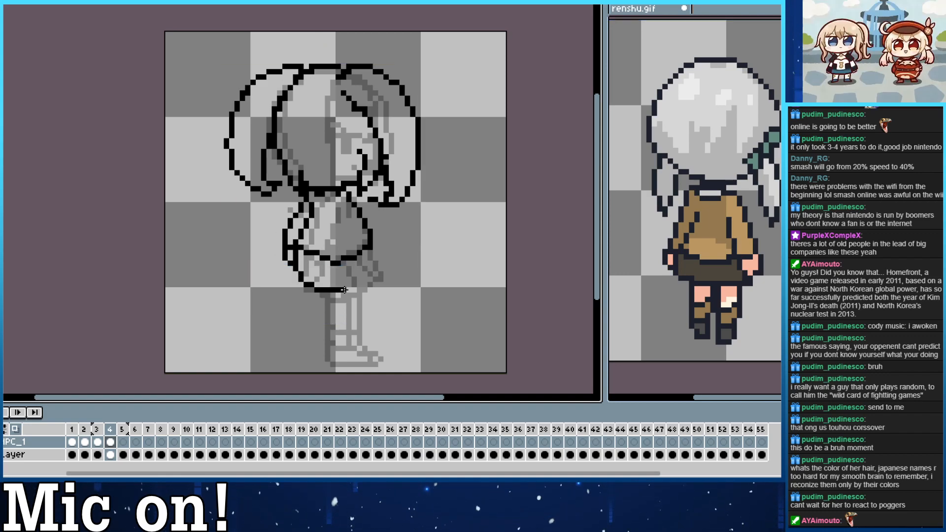
key(ctrl+z)
mouse_move(297, 251)
mouse_down()
mouse_move(294, 274)
mouse_move(309, 289)
mouse_move(343, 295)
mouse_up()
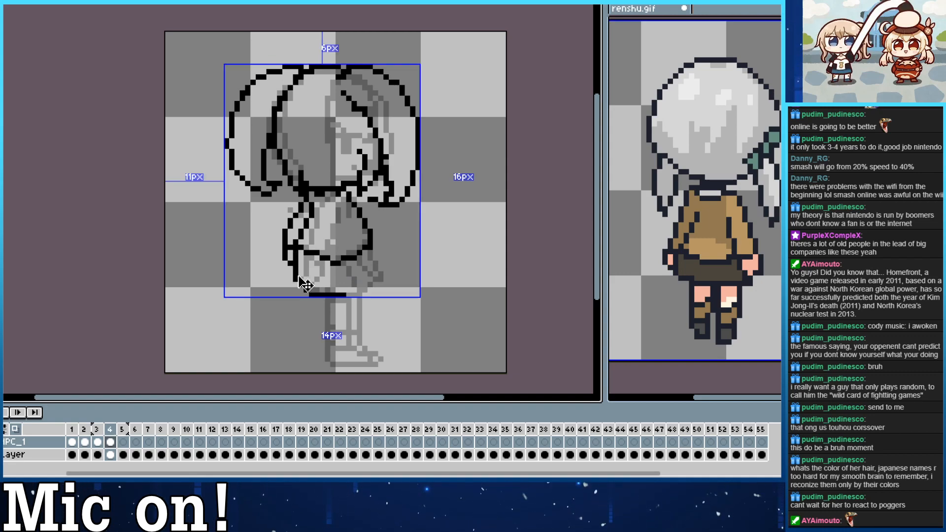
key(ctrl+z)
mouse_move(296, 256)
mouse_down()
mouse_move(351, 290)
mouse_move(337, 286)
mouse_move(366, 254)
mouse_up()
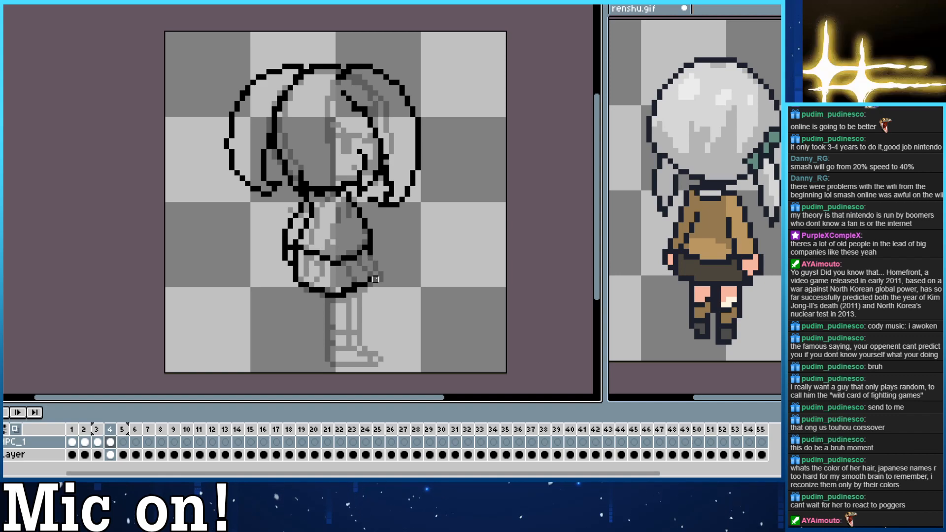
mouse_move(370, 254)
mouse_down()
mouse_move(360, 282)
mouse_move(375, 279)
mouse_move(325, 250)
mouse_up()
key(ctrl+z)
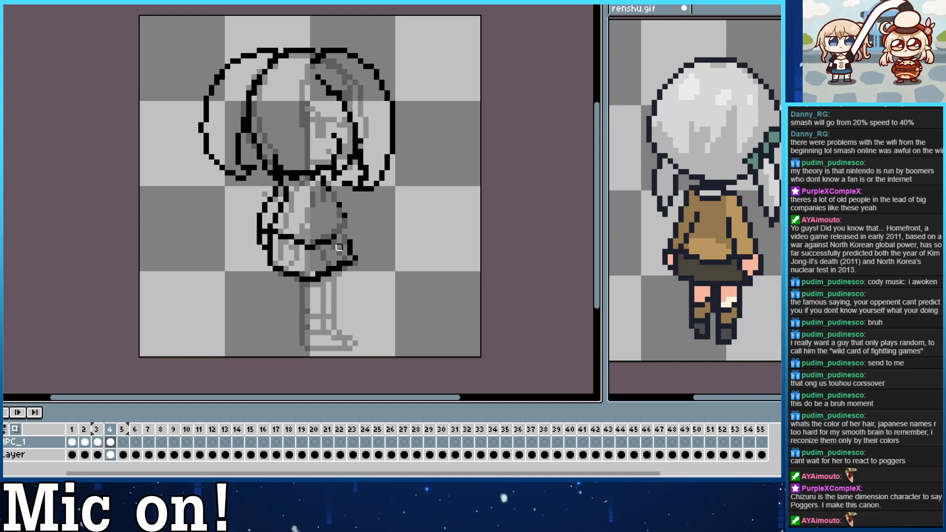
Redraw the right arm over the torso with inner and outer sleeve lines, and close its cuff beside the skirt.
mouse_move(334, 194)
mouse_down()
mouse_move(365, 251)
mouse_move(341, 252)
mouse_move(318, 195)
mouse_move(335, 246)
mouse_move(311, 197)
mouse_up()
key(ctrl+z)
key(ctrl+z)
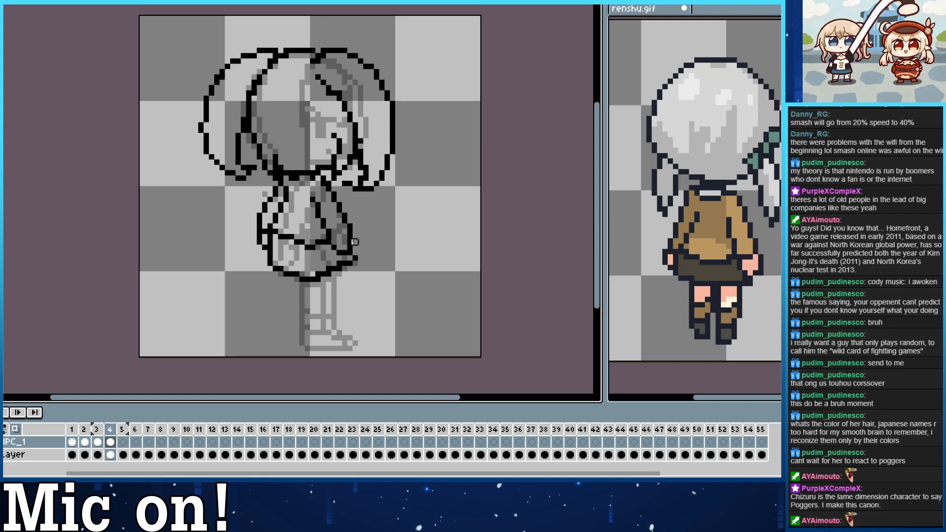
drag(354, 234, 355, 250)
key(ctrl+z)
right_click(350, 253)
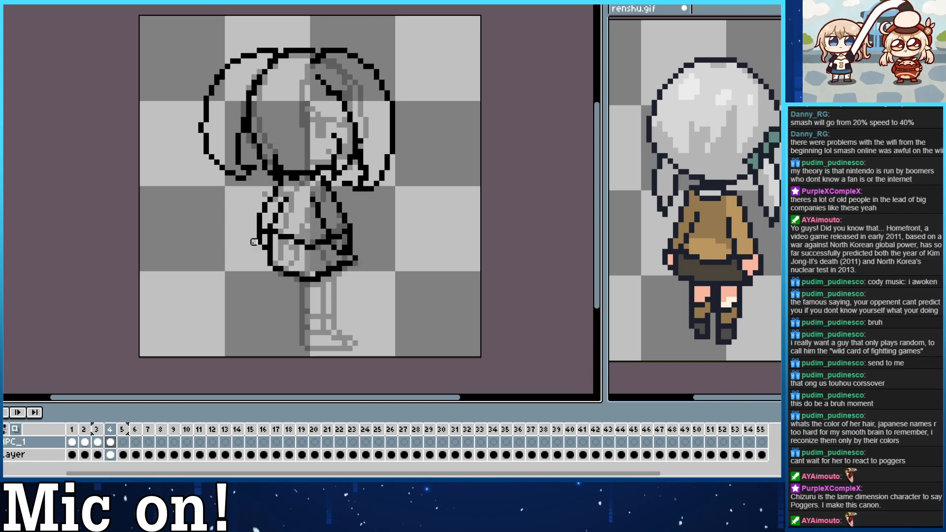
Add pleat marks inside the skirt and flare out its left edge.
mouse_move(270, 269)
mouse_down()
mouse_move(270, 240)
mouse_move(265, 264)
mouse_move(270, 242)
mouse_move(265, 260)
mouse_move(292, 268)
mouse_move(276, 262)
mouse_move(284, 233)
mouse_move(302, 270)
mouse_up()
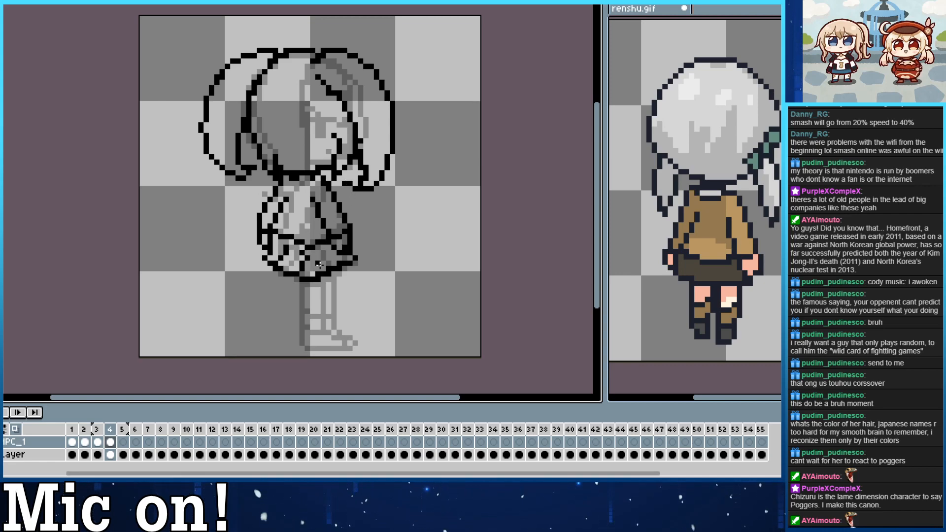
mouse_move(324, 248)
mouse_down()
mouse_move(329, 269)
mouse_move(320, 272)
mouse_up()
key(ctrl+z)
key(ctrl+z)
key(ctrl+z)
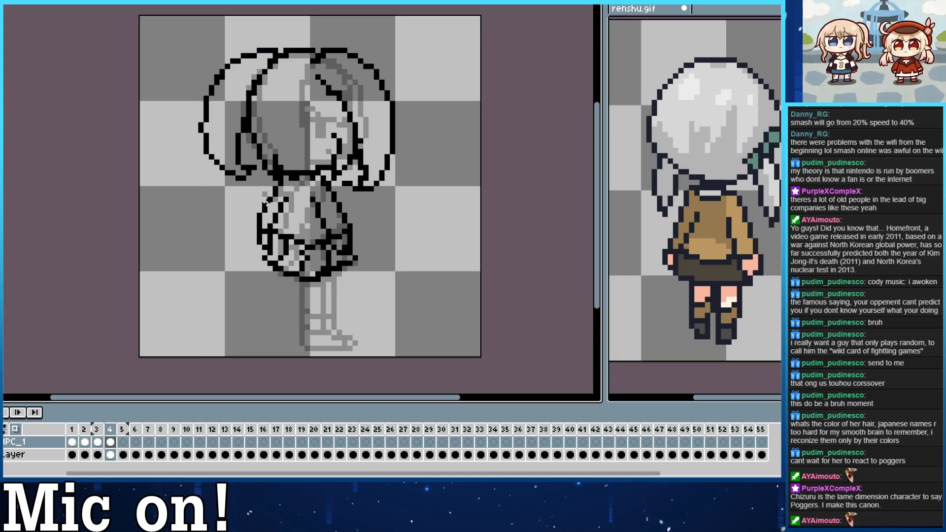
Draw both legs below the skirt, with a flat sole on the left foot and a pointed shoe on the right.
mouse_move(272, 268)
mouse_down()
mouse_move(261, 248)
mouse_move(270, 313)
mouse_move(286, 323)
mouse_move(286, 269)
mouse_up()
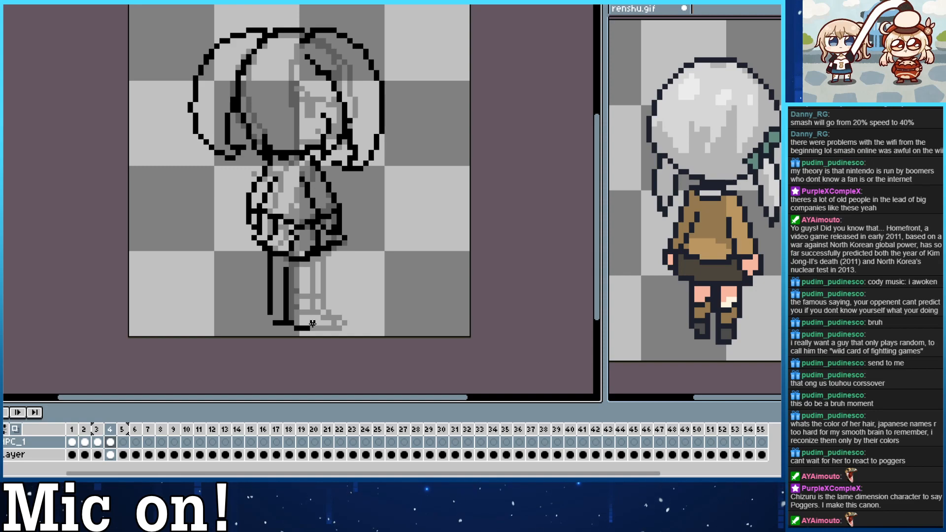
drag(313, 323, 317, 318)
mouse_move(318, 261)
mouse_down()
mouse_move(314, 317)
mouse_move(332, 317)
mouse_move(335, 328)
mouse_move(321, 328)
mouse_move(339, 328)
mouse_up()
key(ctrl+z)
key(ctrl+z)
click(329, 317)
key(b)
click(328, 324)
click(338, 328)
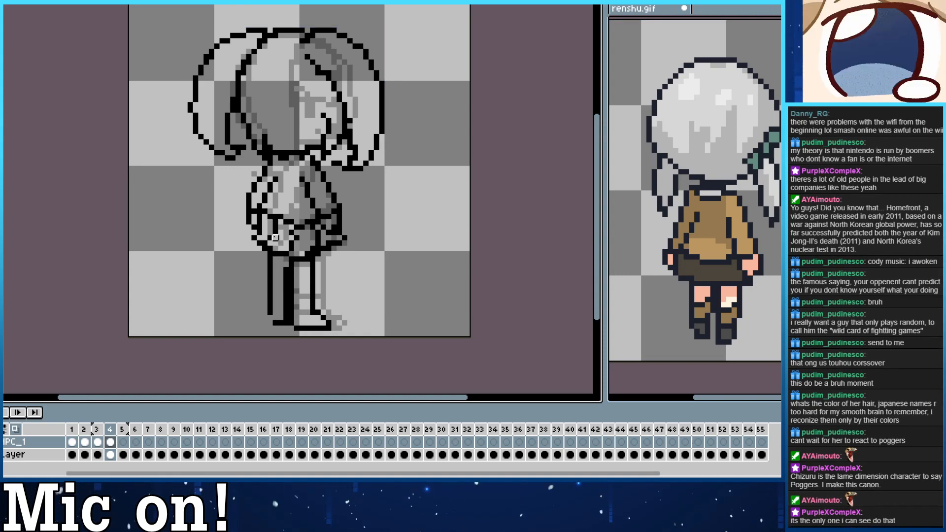
Thin the left leg's thick inner line and draw the top edge of its shoe.
mouse_move(290, 270)
mouse_down()
mouse_move(285, 312)
mouse_move(290, 269)
mouse_move(259, 264)
mouse_move(269, 312)
mouse_move(269, 296)
mouse_move(286, 317)
mouse_move(270, 308)
mouse_move(279, 306)
mouse_move(274, 322)
mouse_move(275, 302)
mouse_move(279, 323)
mouse_move(302, 323)
mouse_move(312, 302)
mouse_move(275, 285)
mouse_move(269, 253)
mouse_move(286, 296)
mouse_move(270, 297)
mouse_move(291, 293)
mouse_move(275, 306)
mouse_up()
key(ctrl+z)
key(ctrl+z)
key(b)
key(e)
click(286, 318)
key(b)
key(ctrl+z)
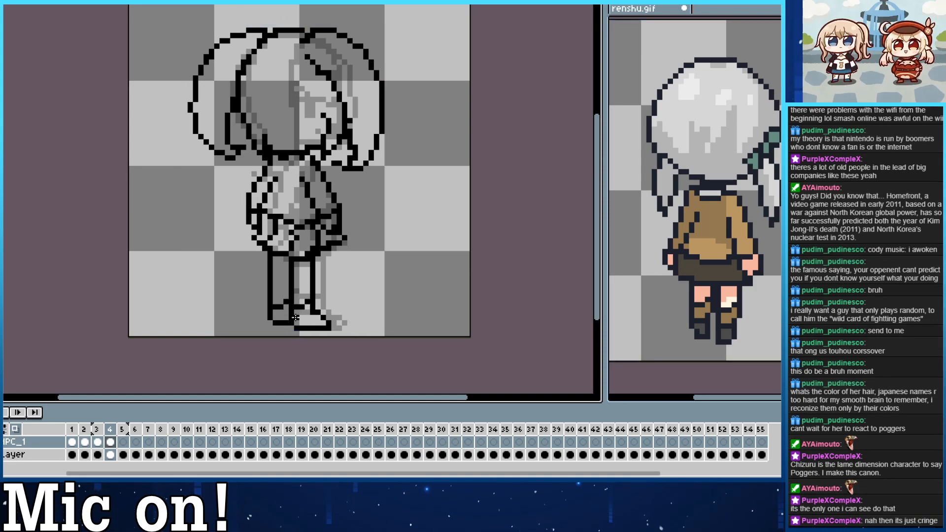
Rework the ankle pixels and add sock lines across both lower legs above the shoes.
key(ctrl+z)
mouse_move(296, 317)
mouse_down()
mouse_move(303, 295)
mouse_move(307, 302)
mouse_move(295, 300)
mouse_move(310, 292)
mouse_move(286, 307)
mouse_move(290, 288)
mouse_move(301, 297)
mouse_move(281, 301)
mouse_move(295, 296)
mouse_move(315, 310)
mouse_move(268, 311)
mouse_move(287, 312)
mouse_up()
key(ctrl+z)
key(ctrl+z)
key(e)
key(b)
key(ctrl+z)
key(e)
key(b)
key(ctrl+z)
key(ctrl+z)
key(ctrl+z)
key(ctrl+z)
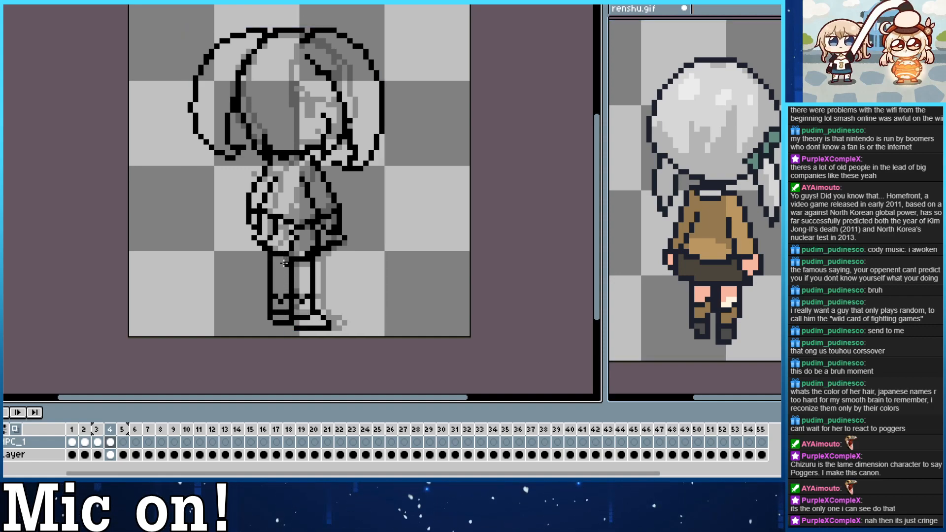
Hide onion skinning and flip through frames 1 to 4 to check the turnaround.
key(Home)
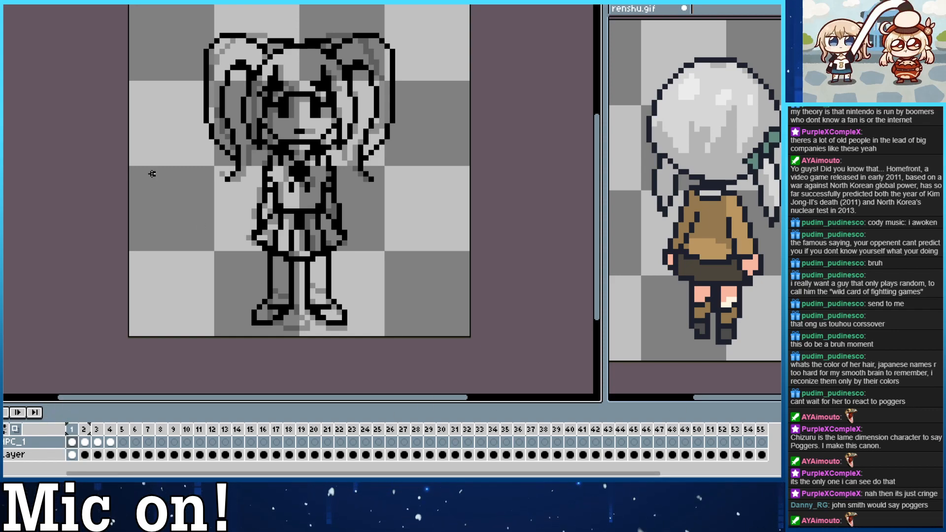
click(16, 428)
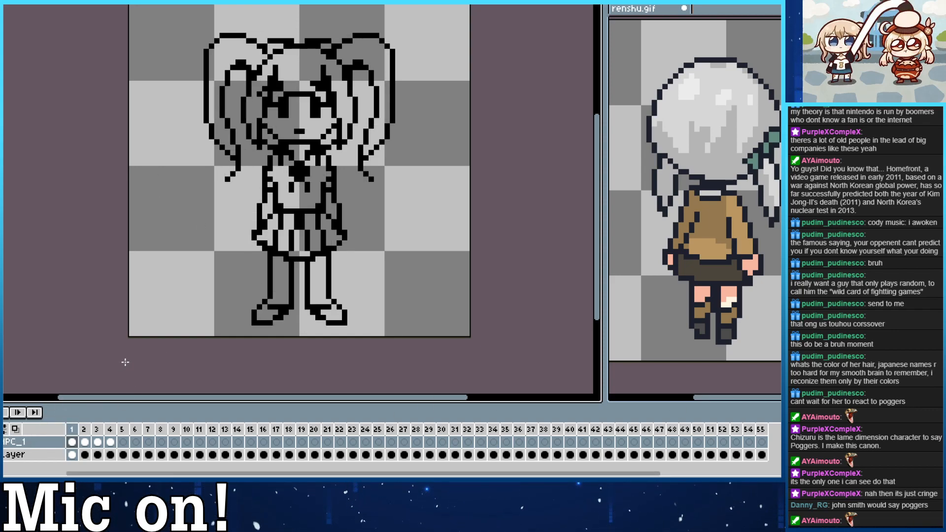
key(Right)
key(Left)
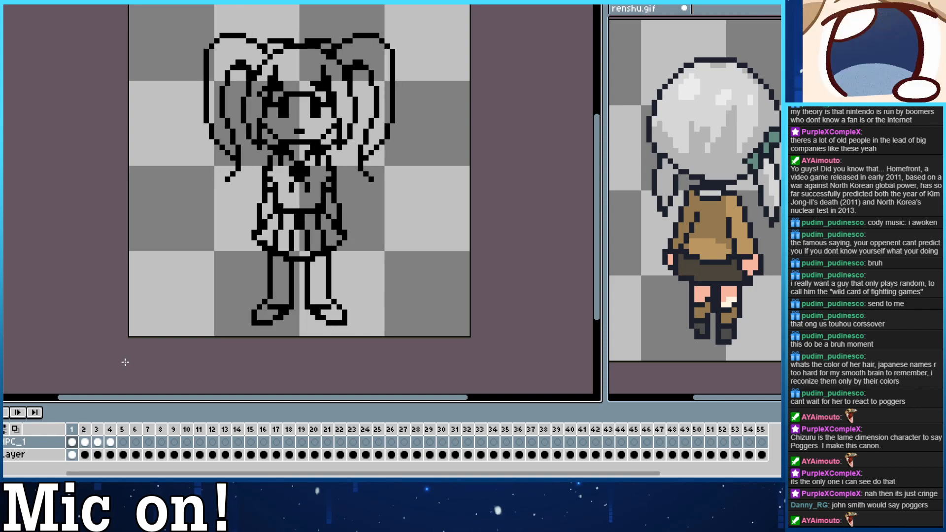
key(Right)
key(Right)
key(Right)
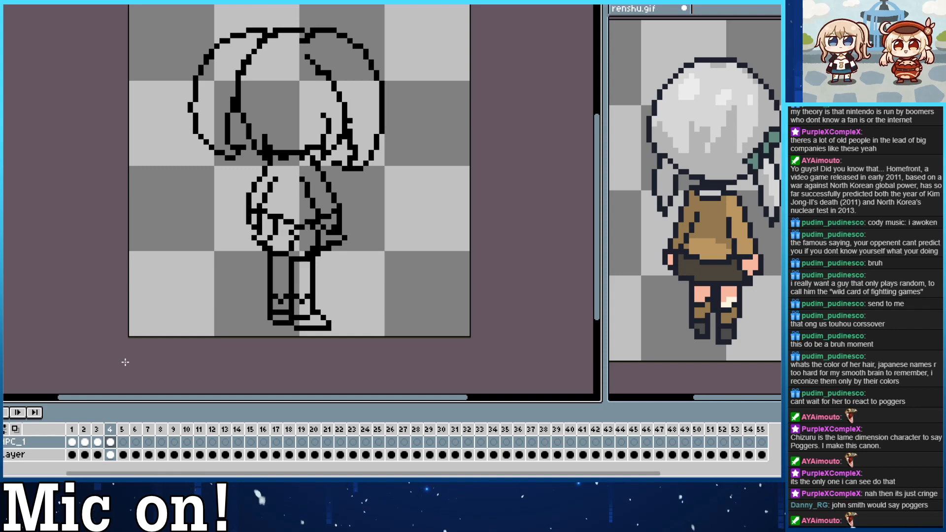
key(Left)
key(Left)
key(Right)
key(Right)
key(Right)
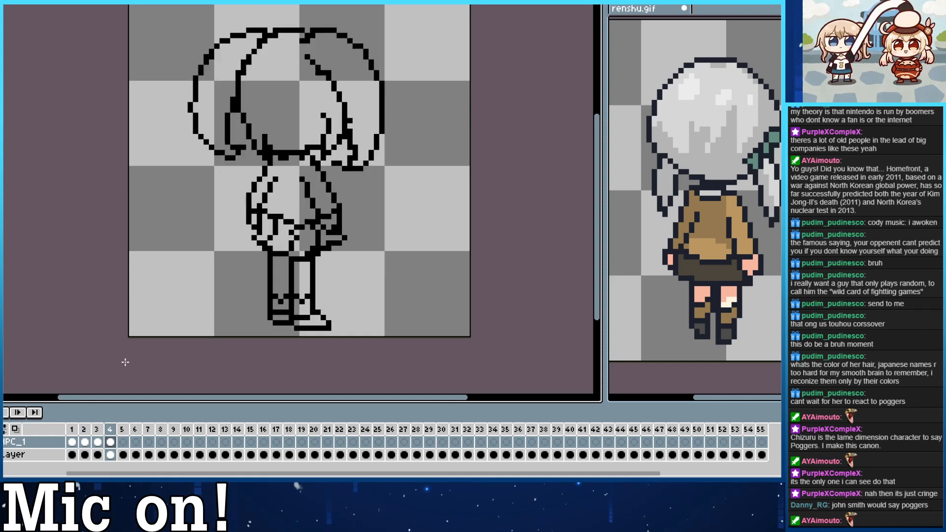
click(16, 429)
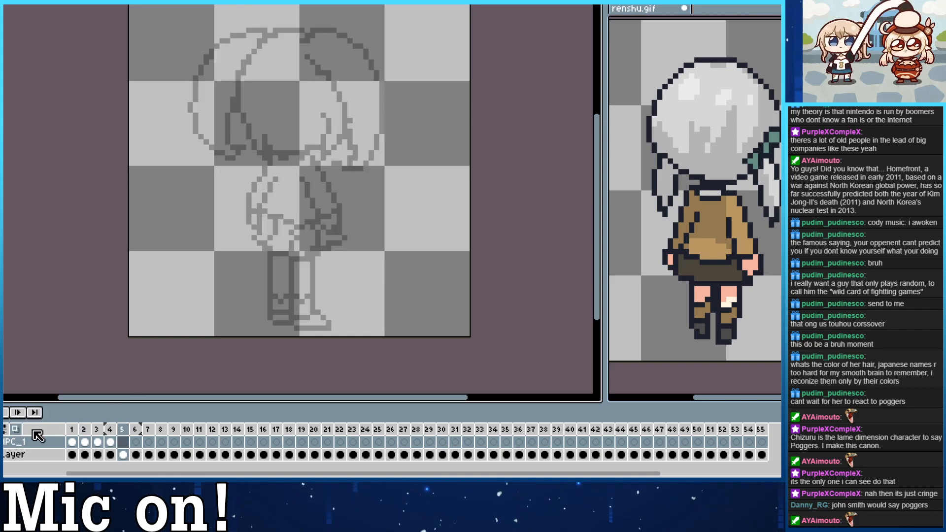
click(711, 384)
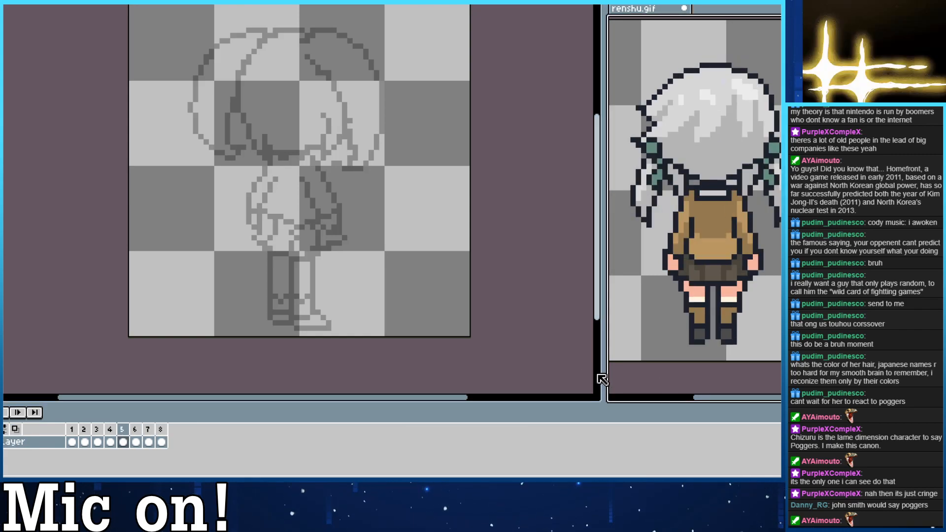
click(532, 327)
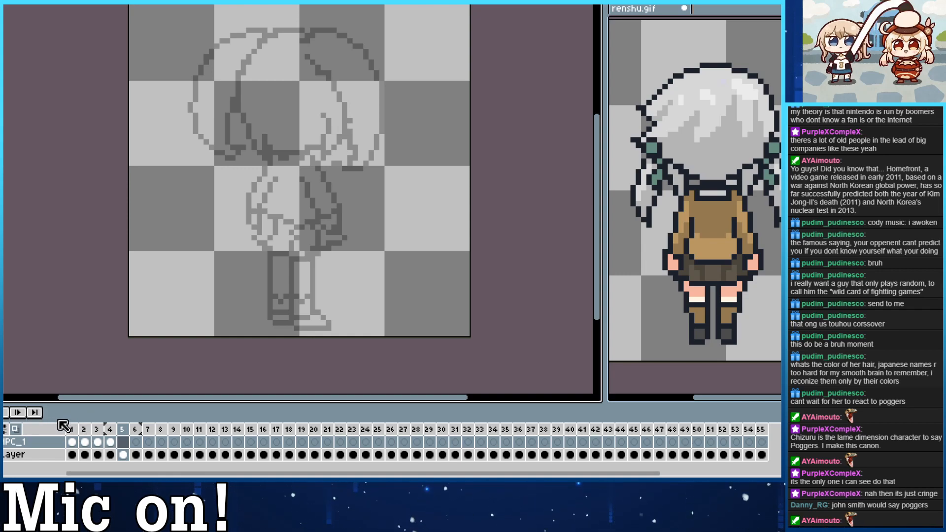
Return to frame 1 with onion skinning off and show the front view in renshu.gif as reference.
click(72, 442)
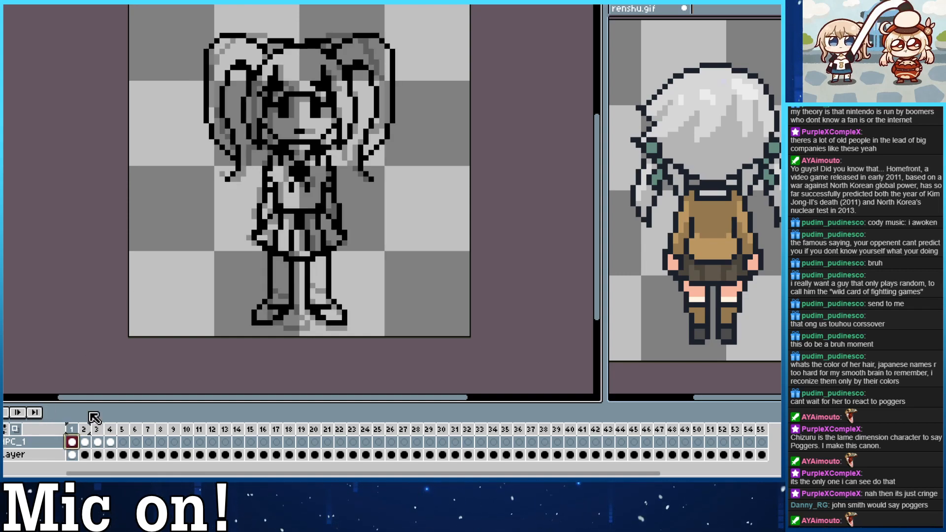
click(16, 429)
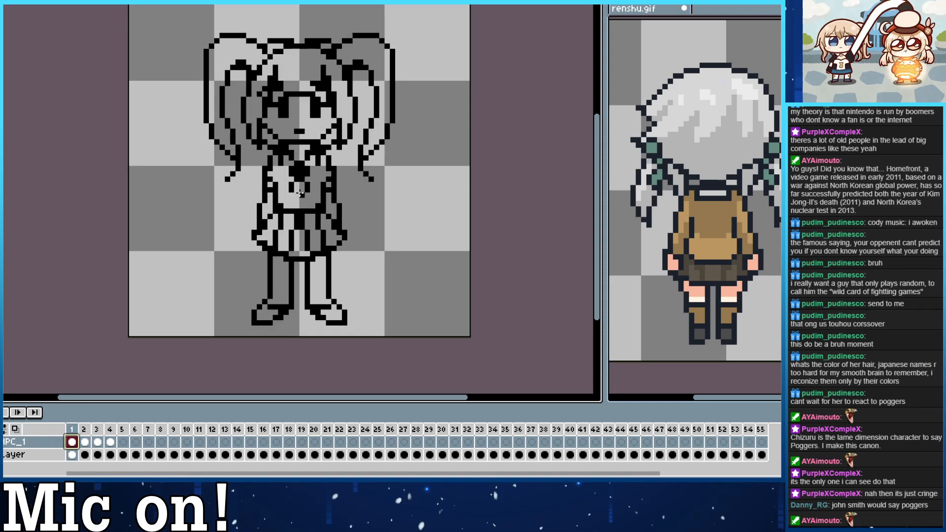
drag(456, 143, 428, 125)
drag(368, 154, 361, 140)
click(667, 374)
key(Left)
key(Left)
key(Left)
key(Left)
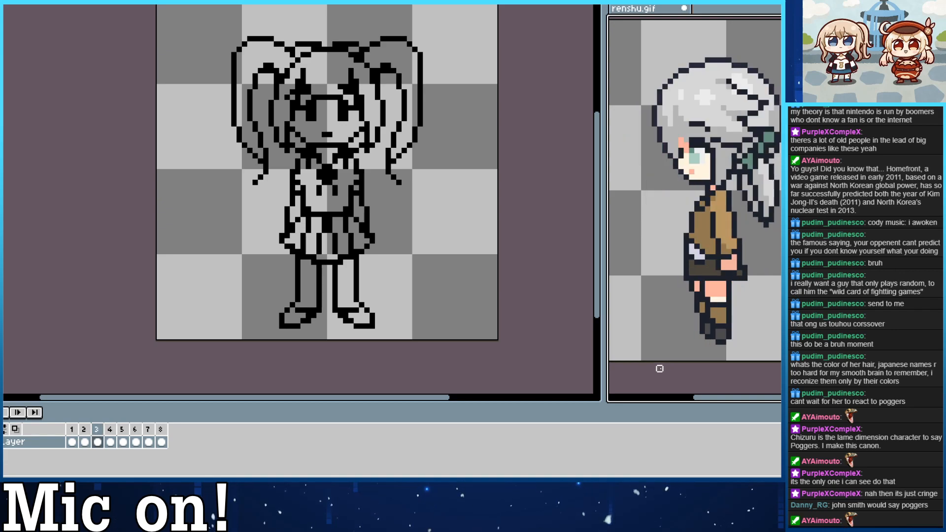
Erase the chest ribbon in frame 1 and redraw a simple collar at the neck.
click(515, 305)
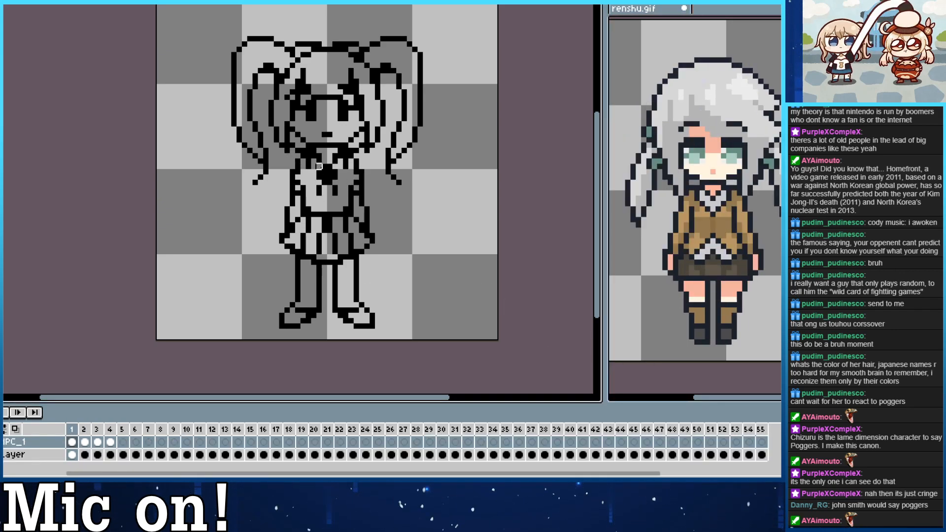
drag(318, 190, 329, 182)
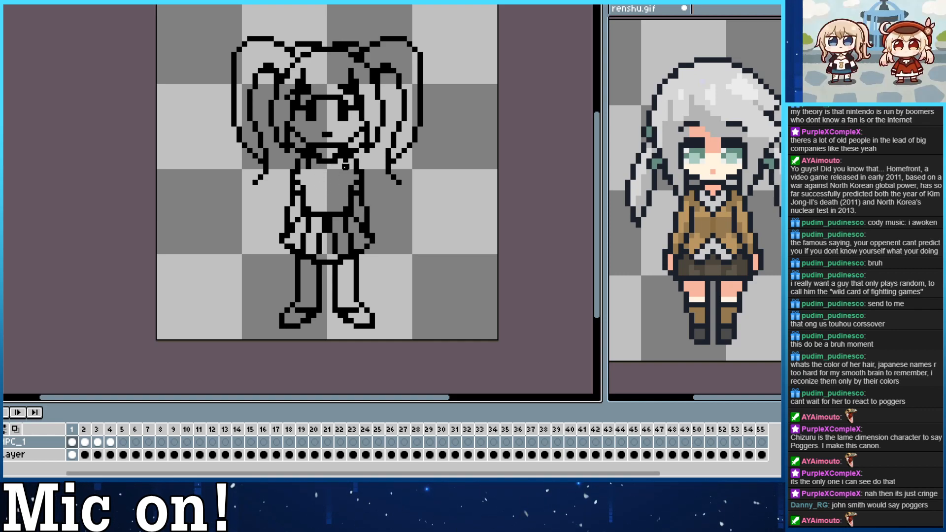
drag(327, 164, 320, 182)
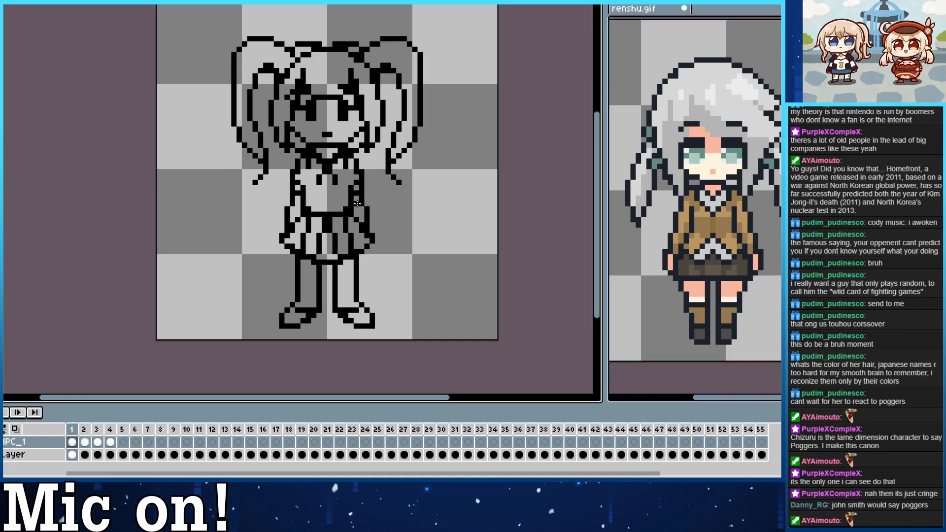
Clean up the heavy strands above the eyes in frame 1 and redraw the fringe with lighter locks.
drag(314, 129, 334, 151)
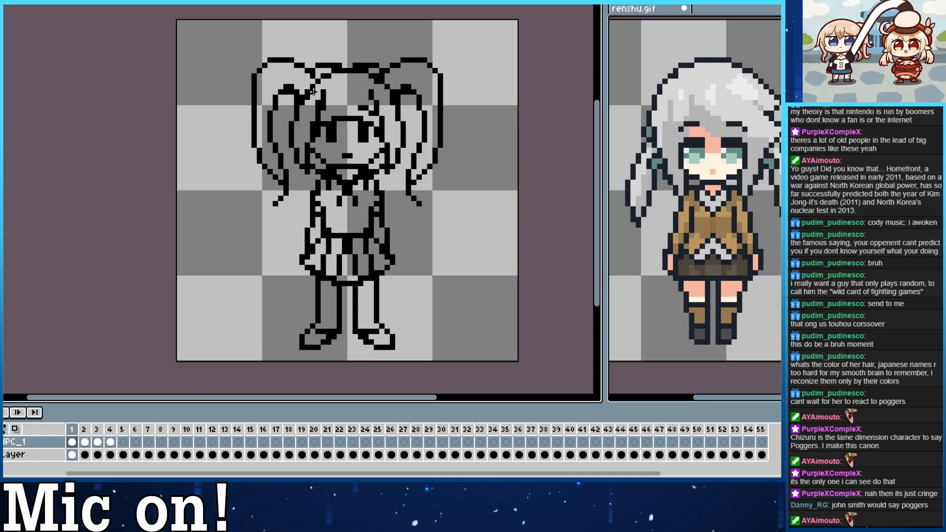
mouse_move(334, 108)
mouse_down()
mouse_move(328, 133)
mouse_move(322, 115)
mouse_up()
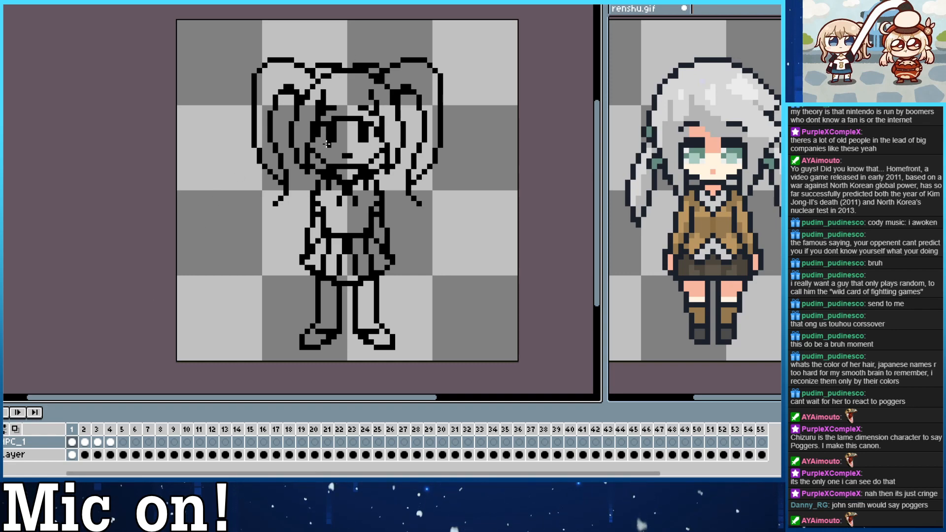
drag(350, 163, 321, 126)
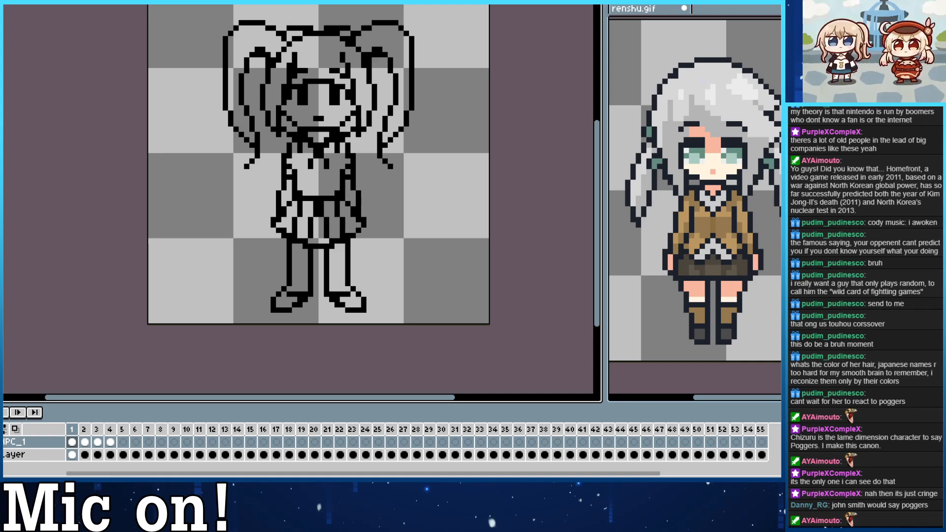
Flip back and forth between frames 1 and 4 to compare the revised front view with the other angles.
drag(152, 316, 164, 350)
key(Right)
key(Right)
key(Right)
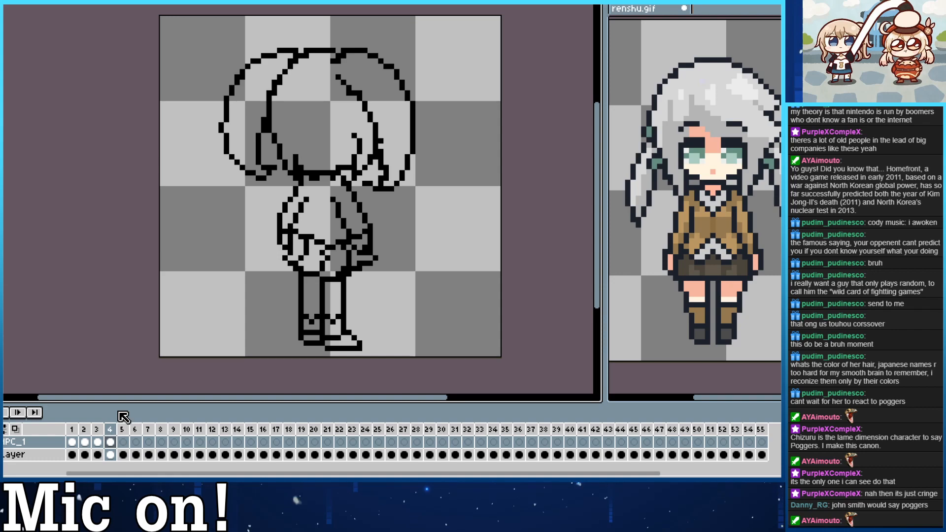
key(Left)
key(Left)
key(Left)
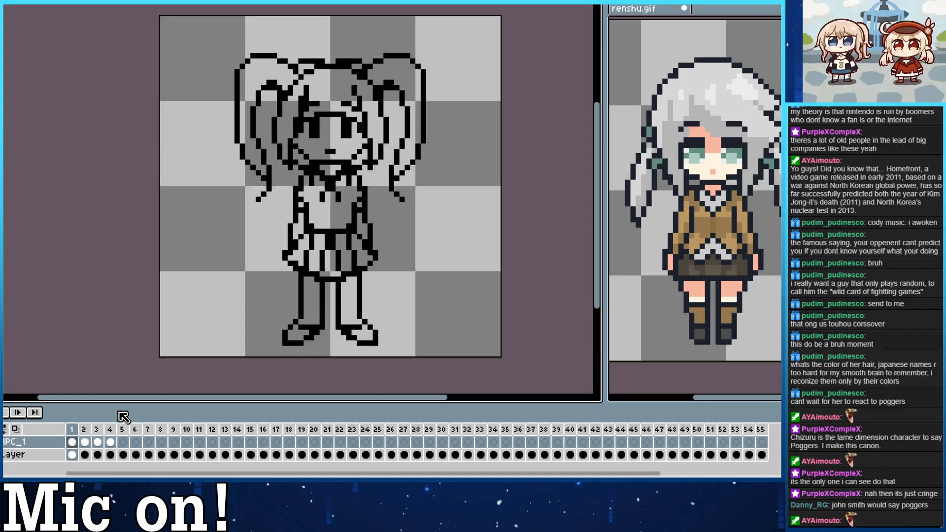
key(Right)
key(Right)
key(Right)
key(Left)
key(Left)
key(Left)
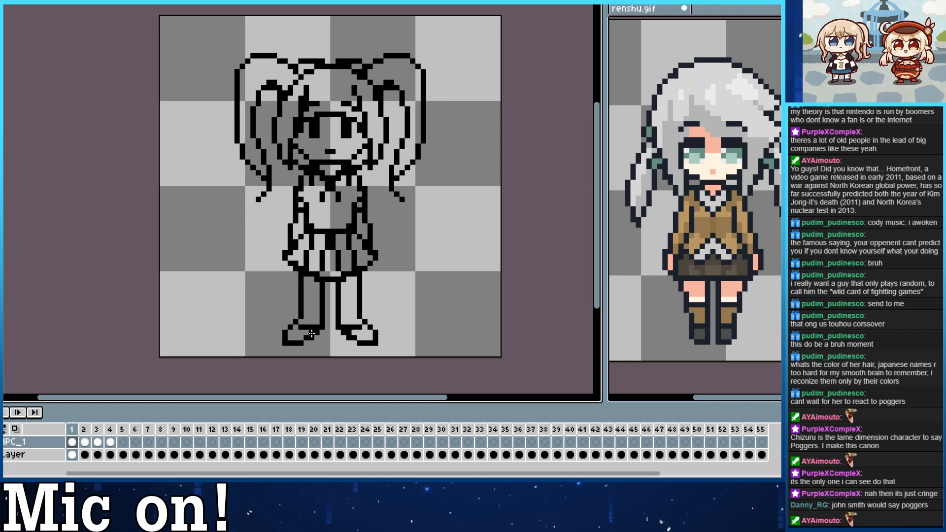
Copy the front-view drawing from frame 1 into empty frame 5 and turn onion skinning on.
click(72, 443)
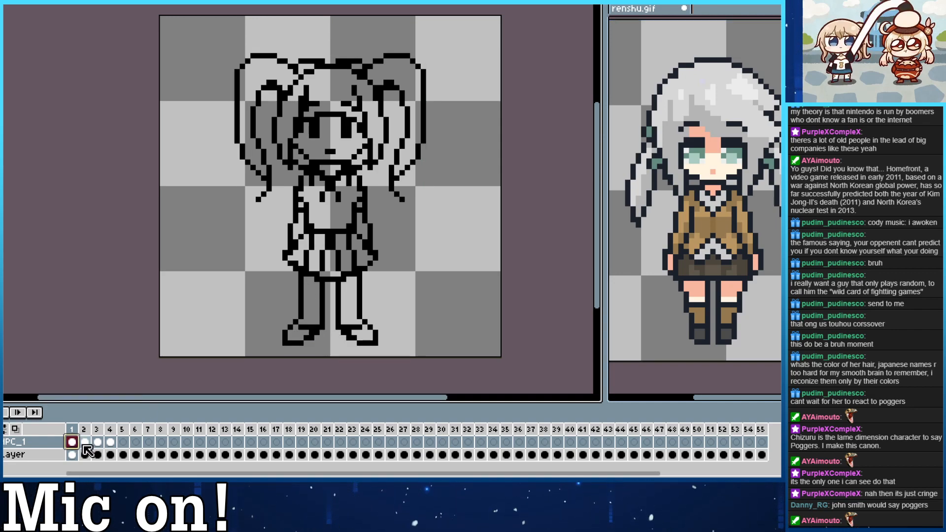
click(123, 442)
click(110, 442)
click(122, 442)
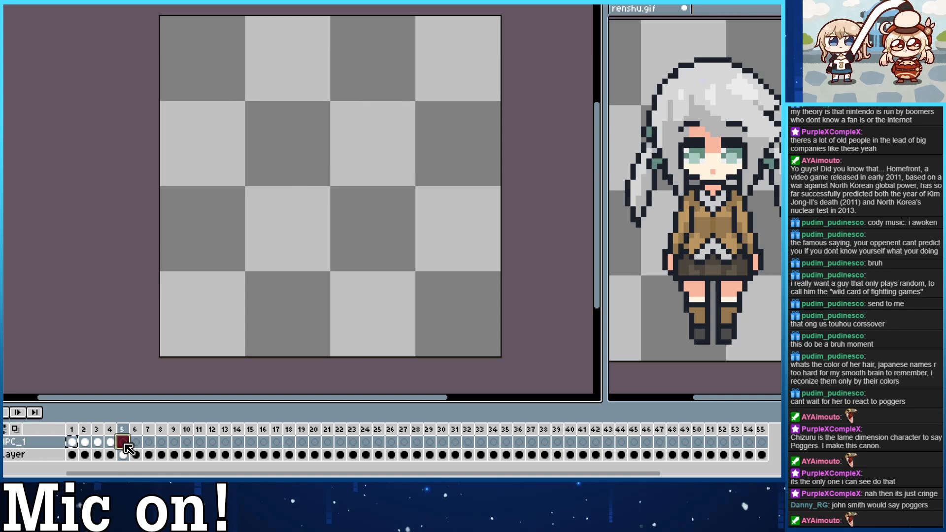
key(ctrl+v)
click(15, 429)
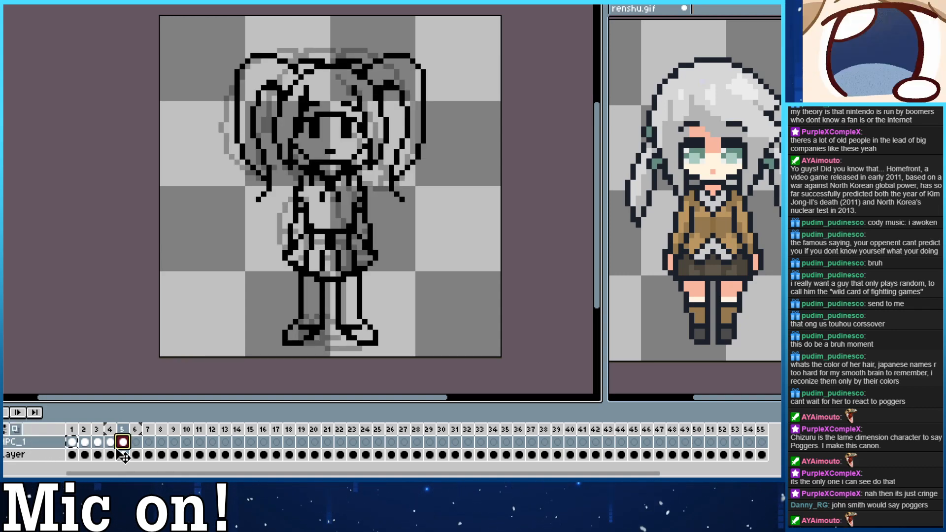
Erase the face and fringe in frame 5 and show the back view in renshu.gif as reference.
drag(330, 170, 337, 169)
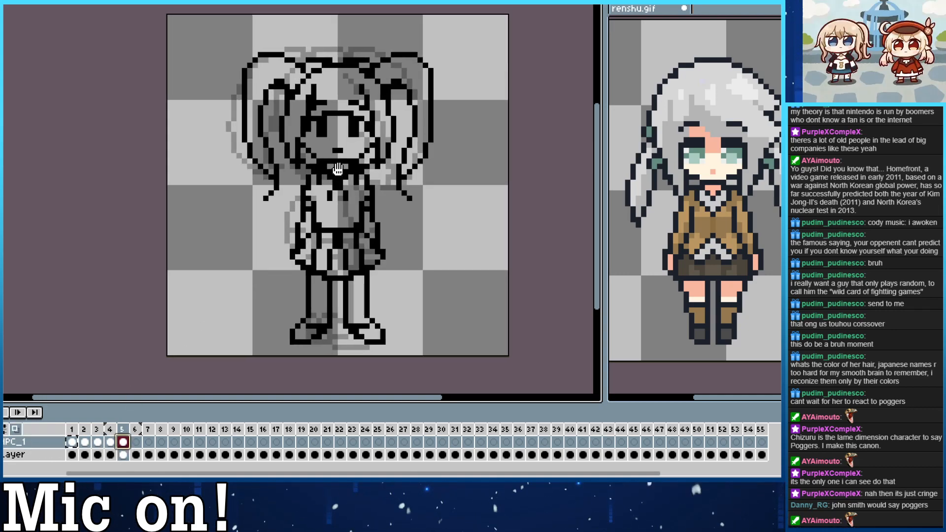
mouse_move(316, 89)
mouse_down()
mouse_move(324, 112)
mouse_move(315, 133)
mouse_move(353, 152)
mouse_move(359, 147)
mouse_move(358, 116)
mouse_move(337, 100)
mouse_move(310, 115)
mouse_move(321, 93)
mouse_move(348, 136)
mouse_move(365, 126)
mouse_move(363, 110)
mouse_move(315, 147)
mouse_move(304, 142)
mouse_move(332, 158)
mouse_move(376, 137)
mouse_move(354, 141)
mouse_up()
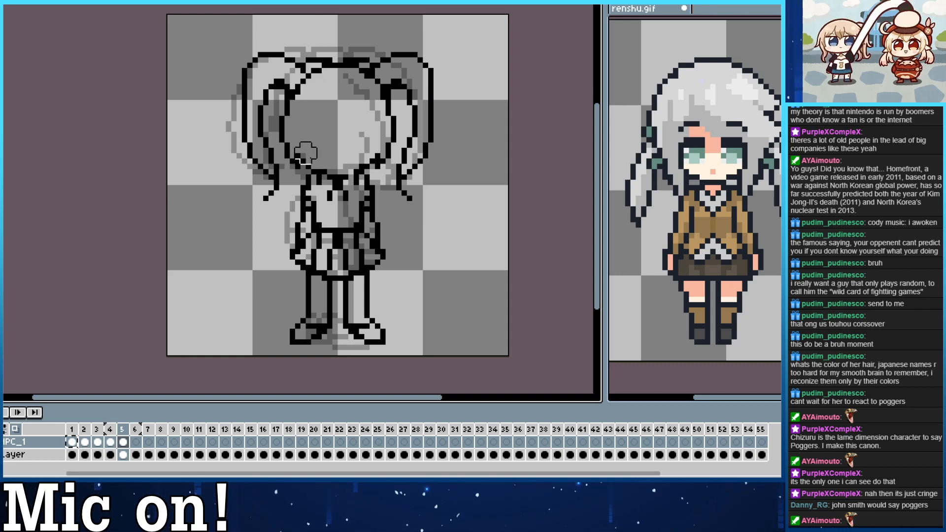
click(683, 385)
key(Right)
key(Right)
key(Right)
key(Right)
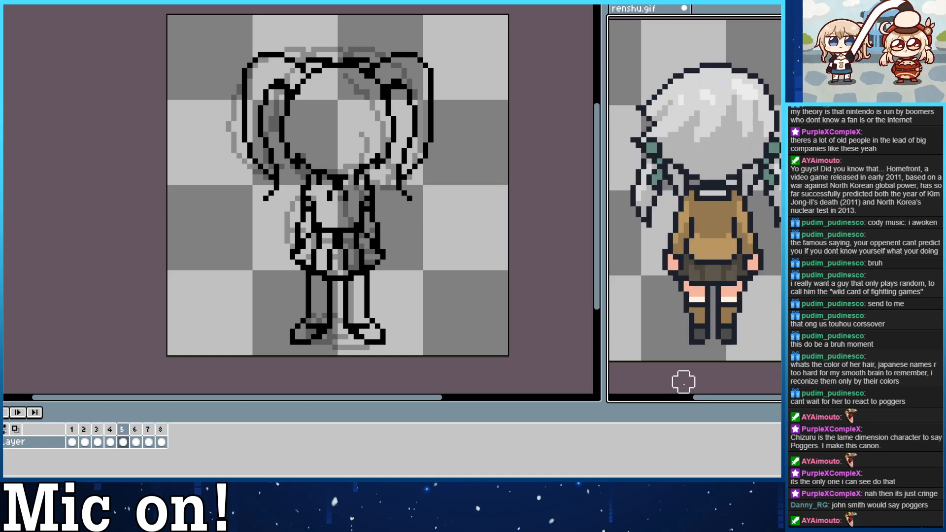
click(571, 377)
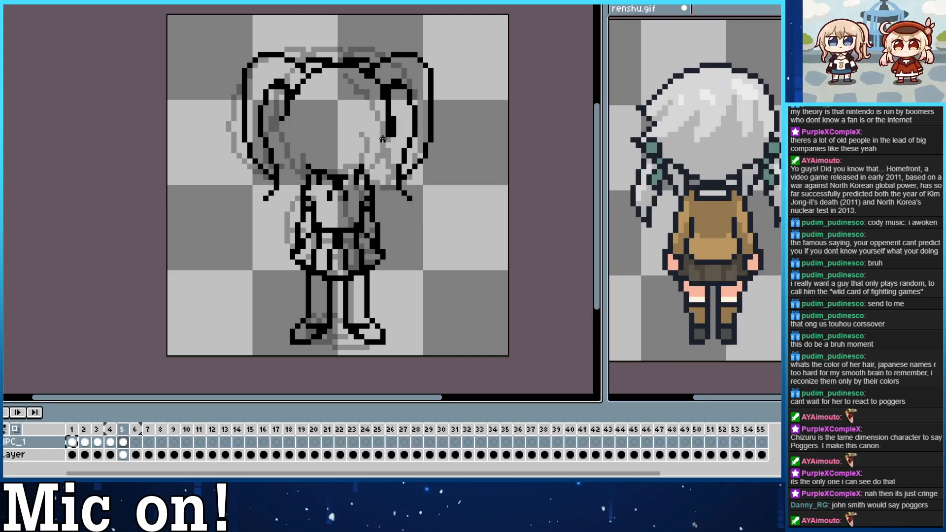
Redraw the lower curve of the head in frame 5 and try a new line beside the left pigtail's base.
mouse_move(389, 112)
mouse_down()
mouse_move(350, 163)
mouse_move(366, 156)
mouse_move(324, 171)
mouse_move(291, 143)
mouse_move(303, 90)
mouse_move(321, 164)
mouse_up()
key(ctrl+z)
key(e)
mouse_move(305, 80)
mouse_down()
mouse_move(298, 102)
mouse_move(311, 65)
mouse_up()
key(b)
key(ctrl+z)
drag(292, 100, 319, 72)
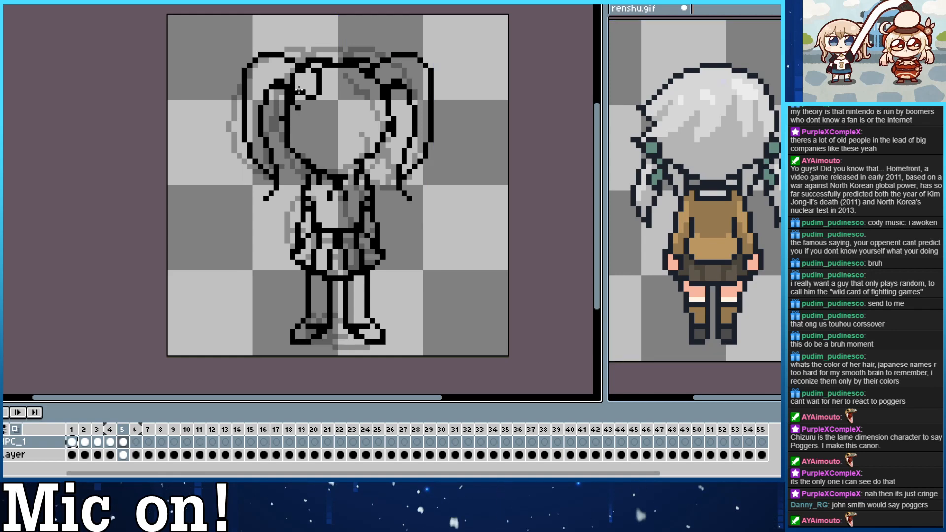
key(ctrl+z)
drag(293, 101, 299, 105)
key(ctrl+z)
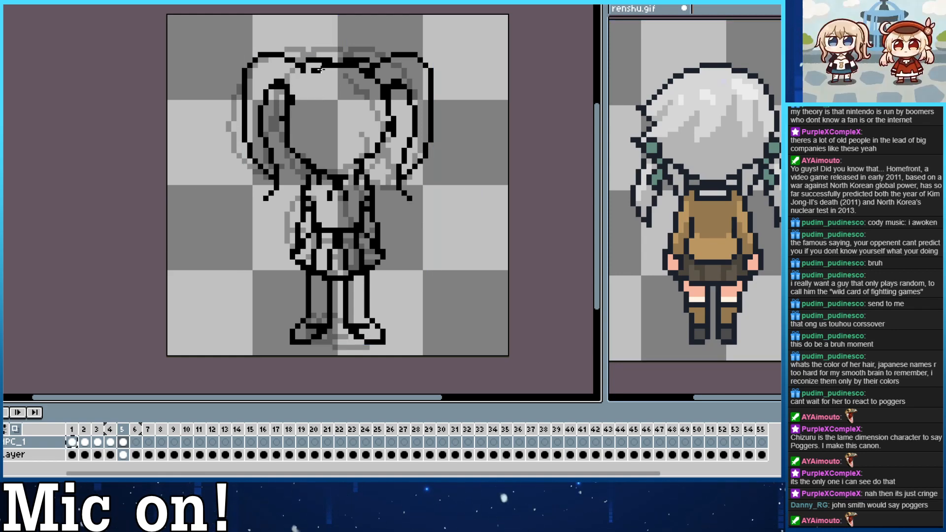
Redraw the left side and crown of the head outline in frame 5, erasing stray pixels inside it.
mouse_move(291, 86)
mouse_down()
mouse_move(337, 65)
mouse_move(301, 106)
mouse_move(342, 73)
mouse_up()
key(e)
click(299, 105)
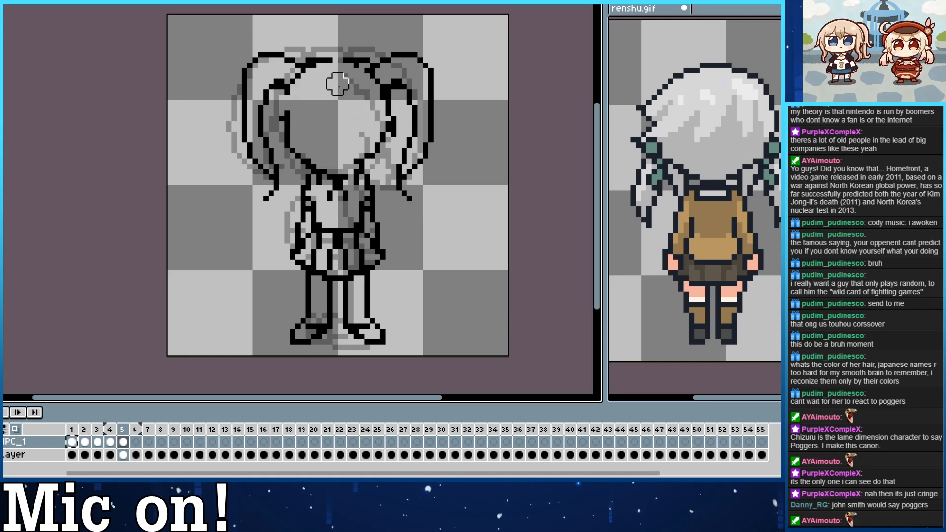
key(b)
drag(284, 127, 287, 97)
drag(308, 68, 357, 66)
key(e)
drag(298, 109, 299, 131)
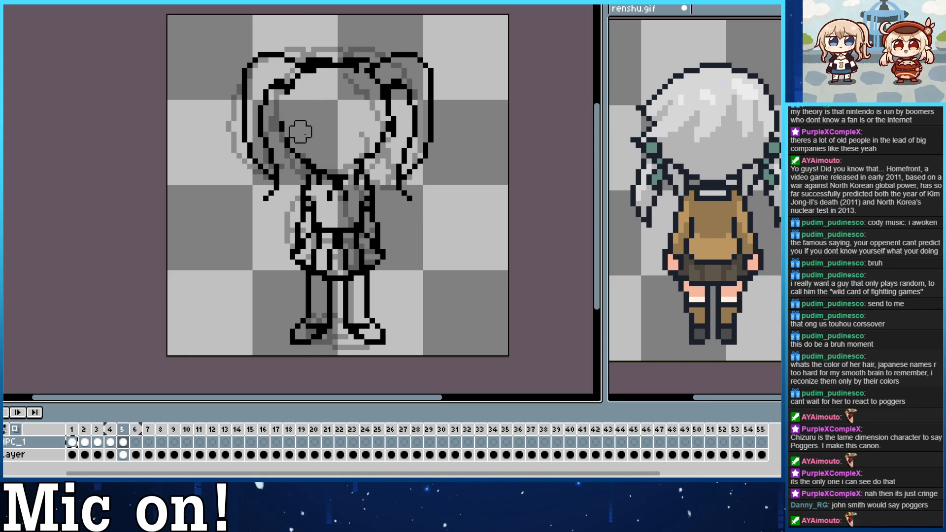
key(b)
drag(292, 90, 280, 122)
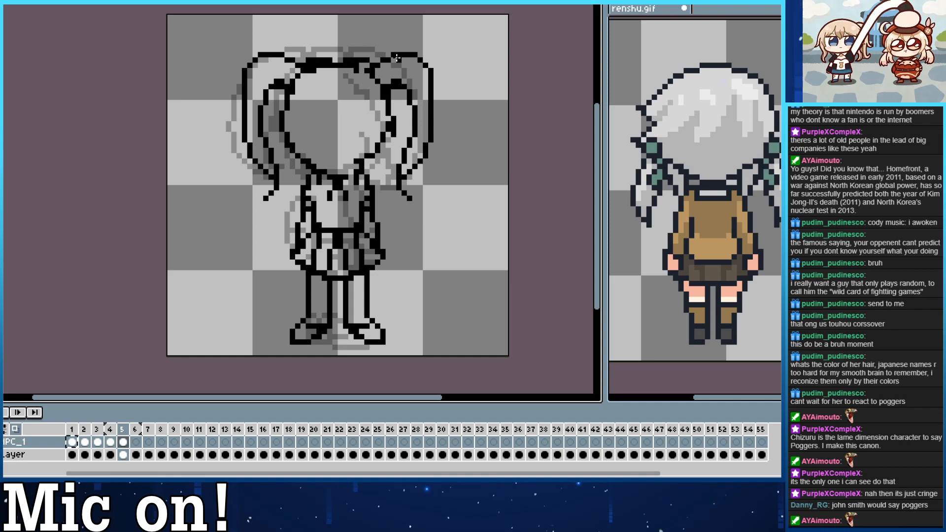
Smooth the right side of the head outline in frame 5 and erase the collar from the chest.
drag(394, 122, 384, 143)
key(ctrl+z)
mouse_move(389, 101)
mouse_down()
mouse_move(386, 144)
mouse_move(379, 151)
mouse_move(383, 101)
mouse_move(388, 124)
mouse_move(376, 121)
mouse_move(368, 140)
mouse_up()
key(ctrl+z)
key(e)
drag(337, 190, 343, 190)
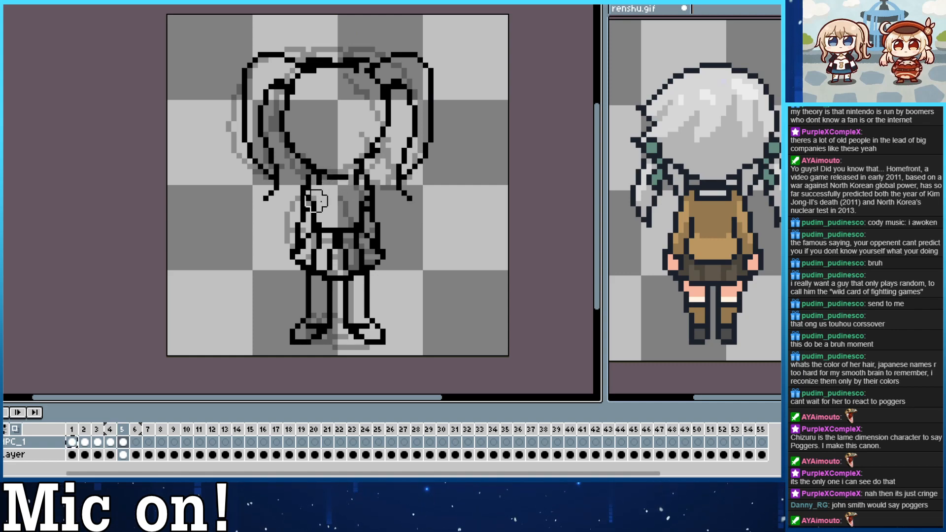
Erase the front-facing feet in frame 5 and redraw both as shoes seen from behind.
key(b)
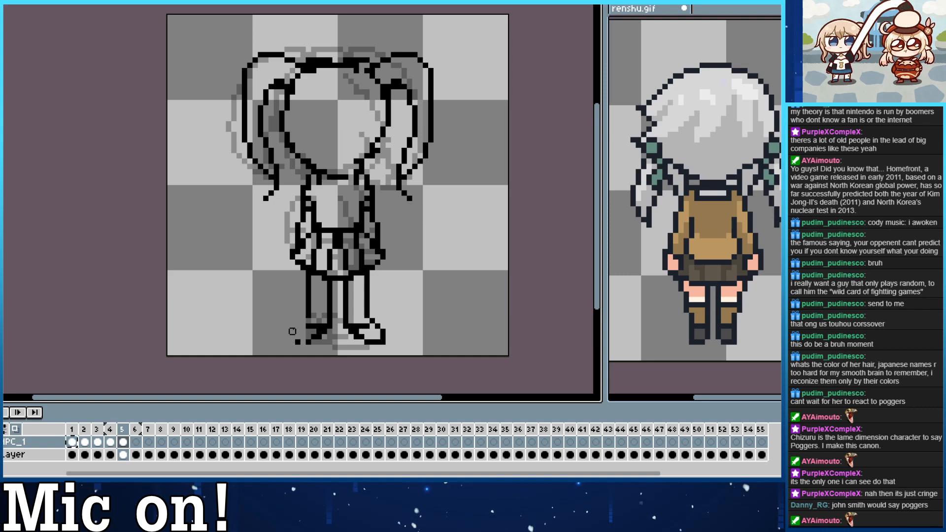
key(ctrl+z)
key(ctrl+z)
mouse_move(313, 337)
mouse_down()
mouse_move(307, 305)
mouse_move(336, 302)
mouse_move(332, 320)
mouse_move(305, 304)
mouse_up()
key(ctrl+z)
key(ctrl+z)
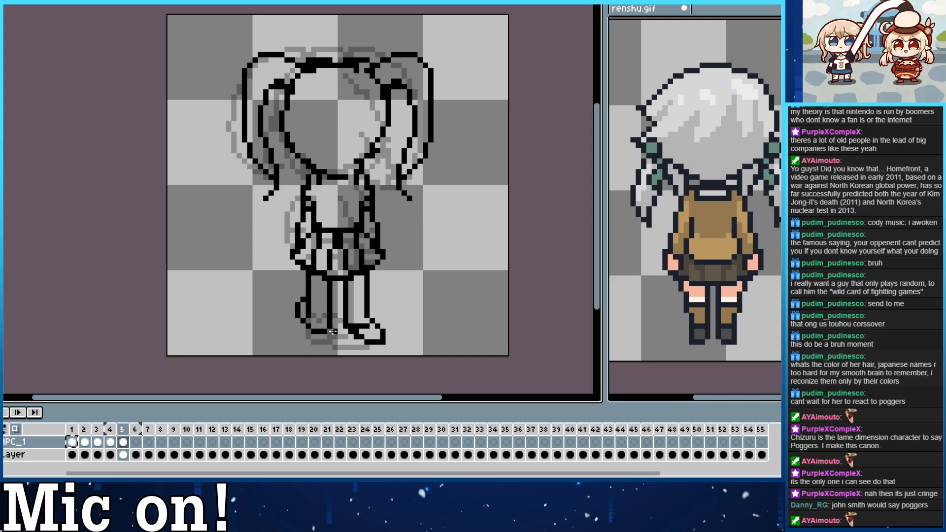
key(e)
mouse_move(375, 340)
mouse_down()
mouse_move(356, 331)
mouse_move(378, 330)
mouse_move(372, 321)
mouse_move(372, 336)
mouse_move(349, 330)
mouse_move(376, 319)
mouse_up()
key(b)
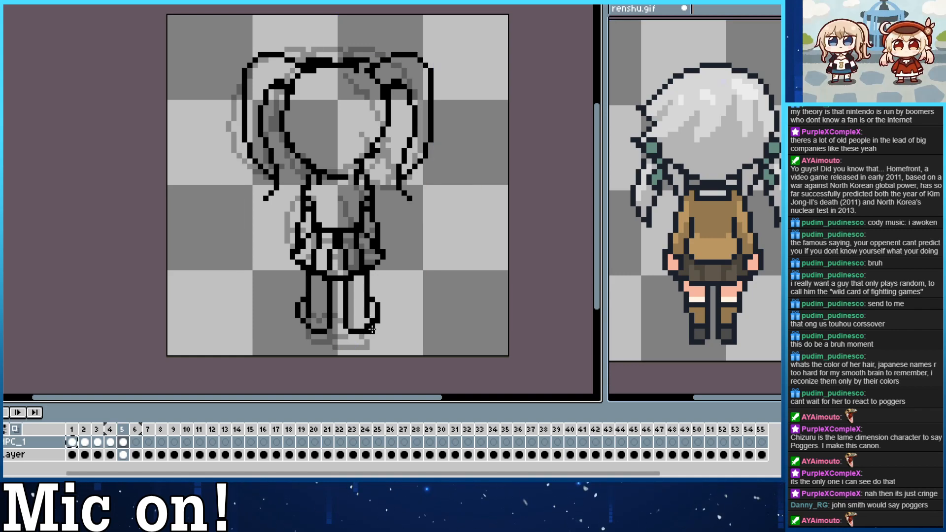
key(e)
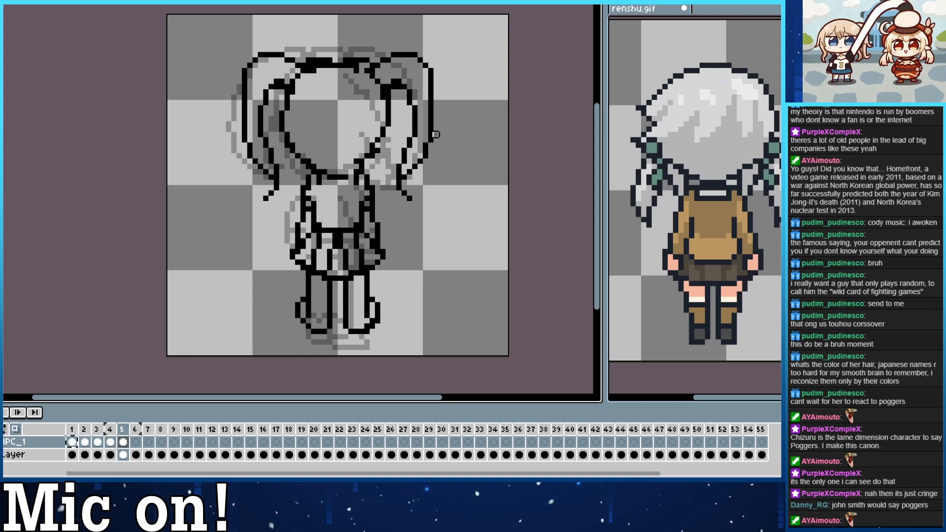
Round off the lower right curve of the head outline in frame 5.
key(b)
drag(366, 156, 384, 129)
key(ctrl+z)
key(ctrl+z)
key(e)
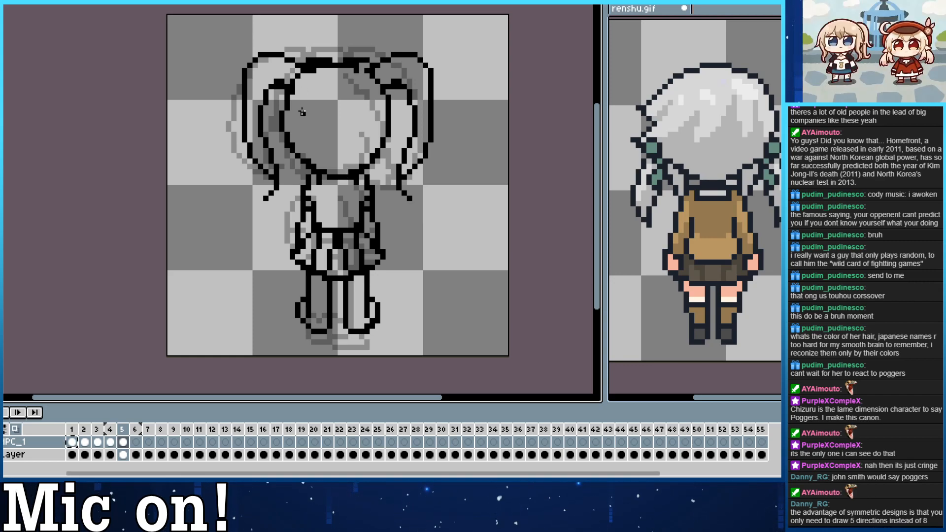
drag(363, 195, 351, 187)
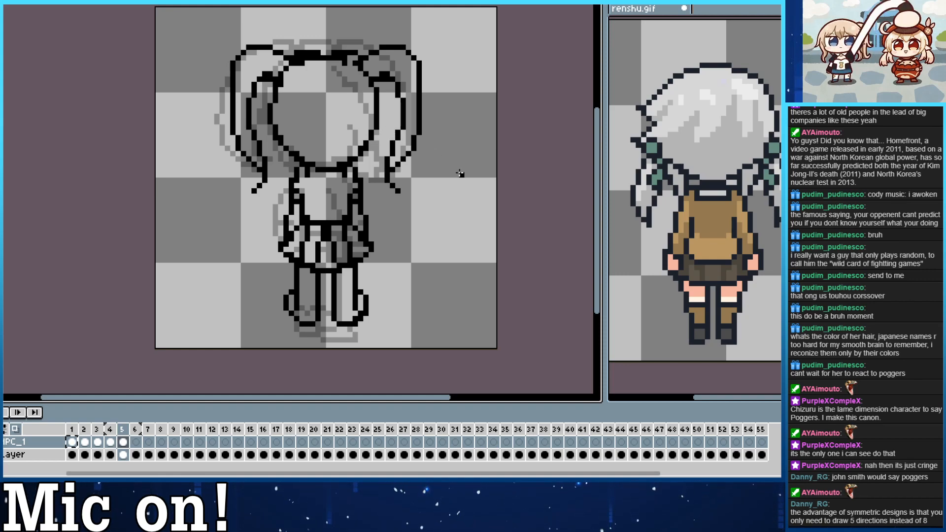
Examine the hair and pose from every angle in renshu.gif, ending on its front view in frame 1.
click(708, 383)
key(Left)
key(Right)
key(Left)
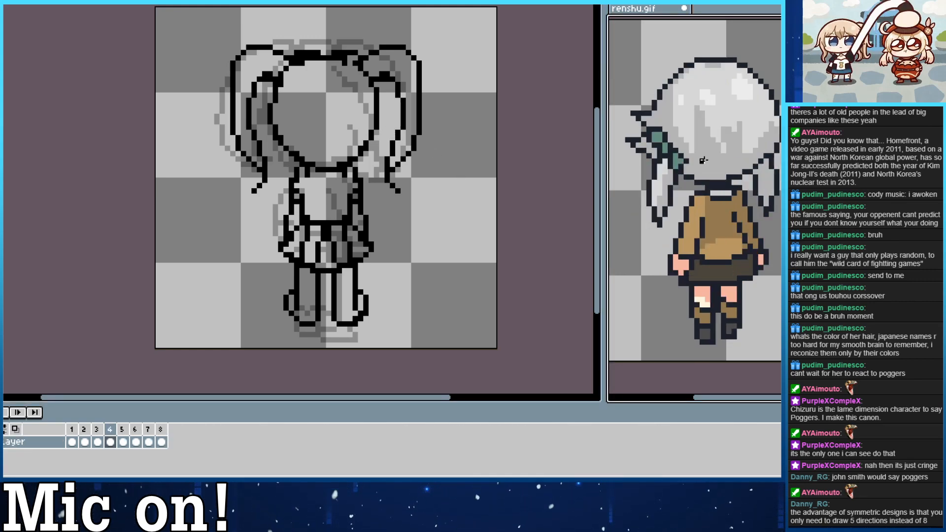
key(Left)
key(Left)
key(Left)
key(Left)
key(Left)
key(Left)
key(Left)
key(Left)
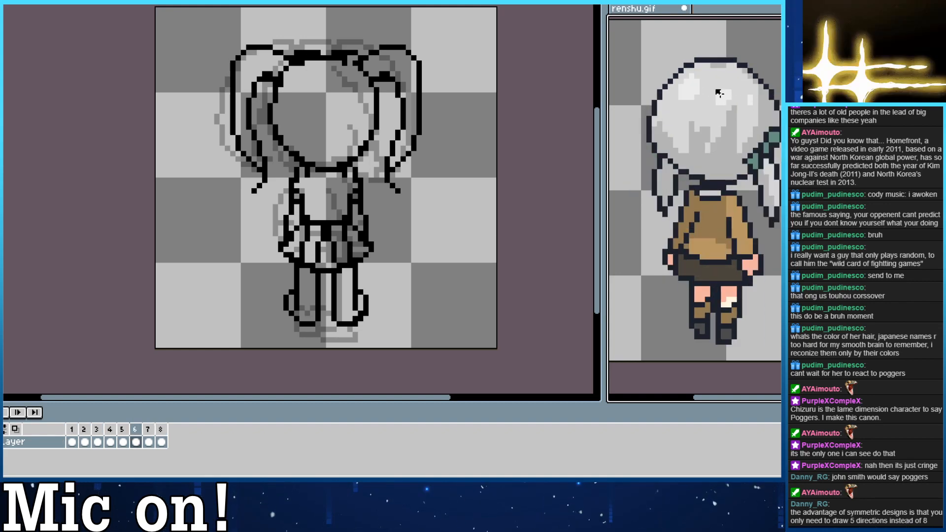
key(Left)
key(Left)
key(Left)
key(Left)
key(Left)
key(Left)
key(Left)
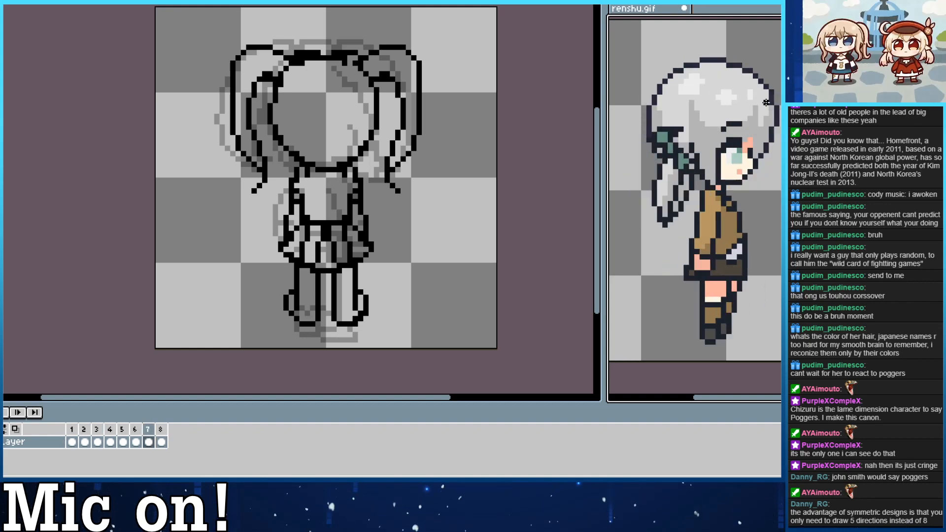
key(Left)
key(Left)
key(Left)
key(Left)
key(Left)
key(Left)
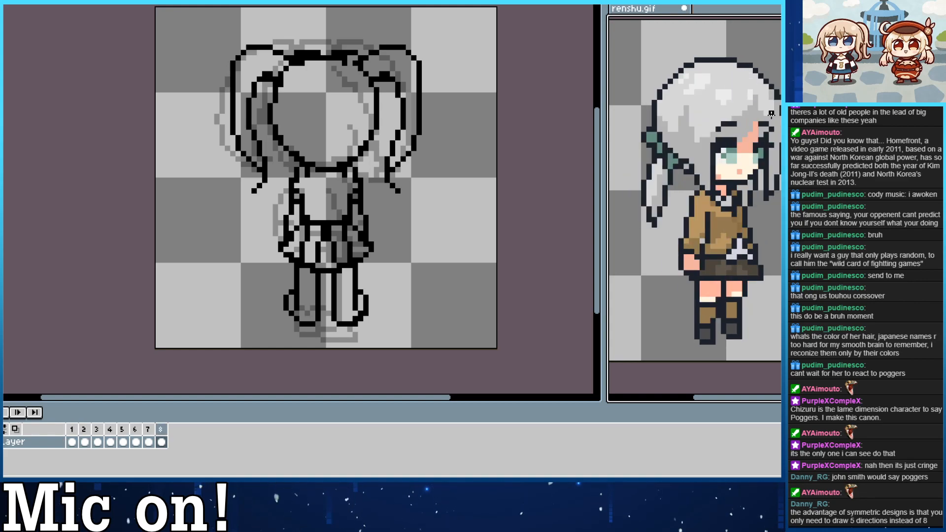
key(Left)
key(Left)
key(Left)
key(Left)
key(Left)
key(Left)
key(Left)
key(Left)
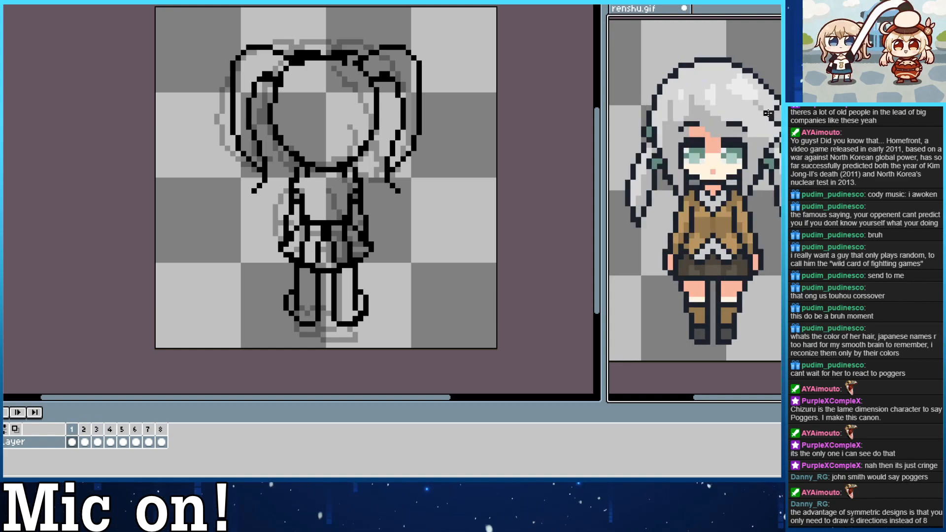
key(Left)
key(Left)
key(Left)
key(Left)
key(Left)
key(Left)
key(Left)
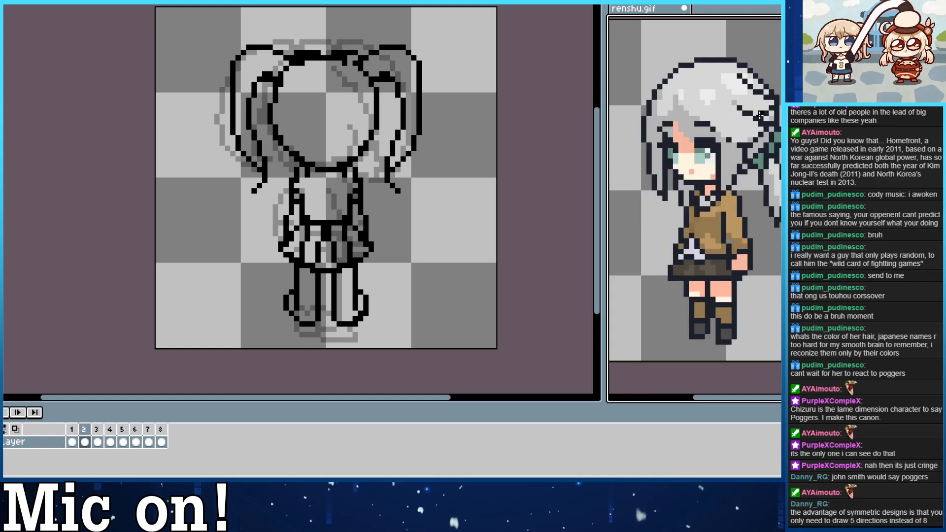
key(Left)
key(Left)
key(Left)
key(Left)
key(Left)
key(Left)
key(Left)
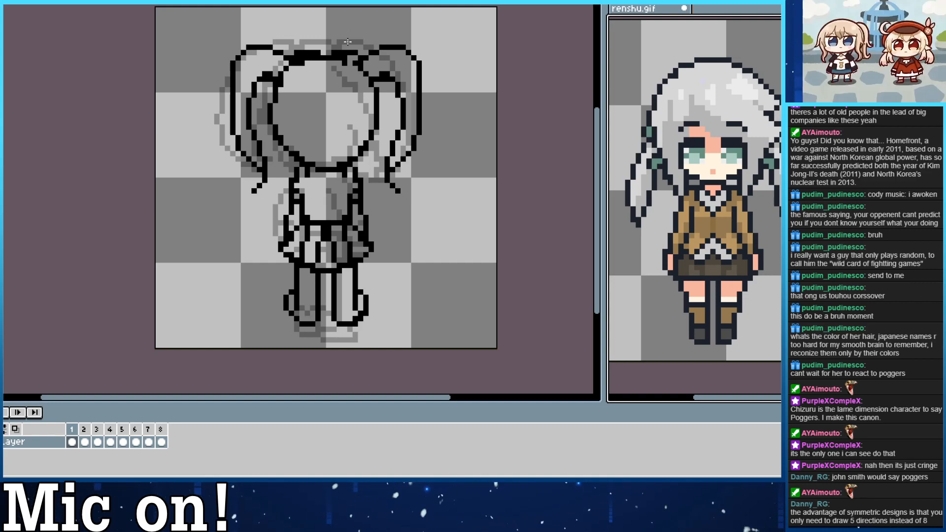
Redraw the crown of the head in frame 5 as one thin curve and clean up the right pigtail's base.
mouse_move(338, 88)
mouse_down()
mouse_move(346, 93)
mouse_move(325, 68)
mouse_move(306, 65)
mouse_move(377, 87)
mouse_up()
key(ctrl+z)
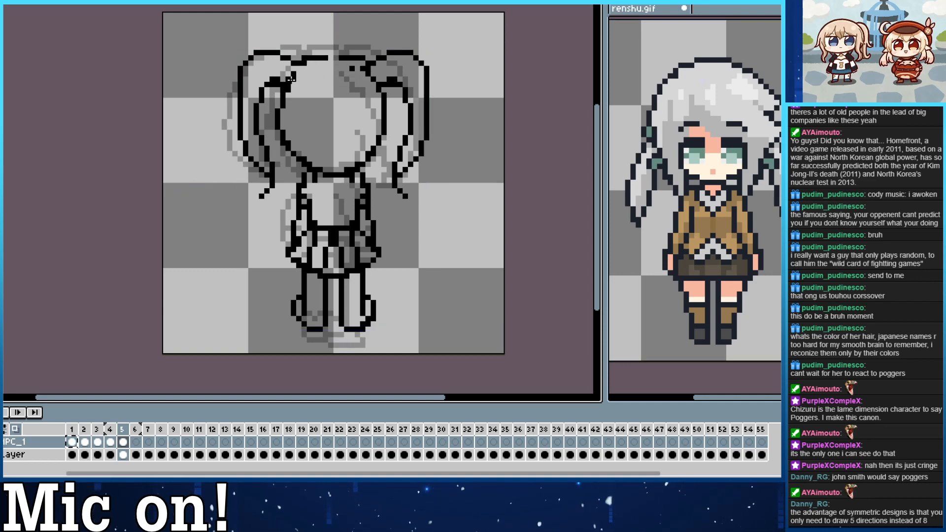
mouse_move(298, 69)
mouse_down()
mouse_move(373, 83)
mouse_move(306, 60)
mouse_move(380, 87)
mouse_move(357, 58)
mouse_up()
key(ctrl+z)
key(e)
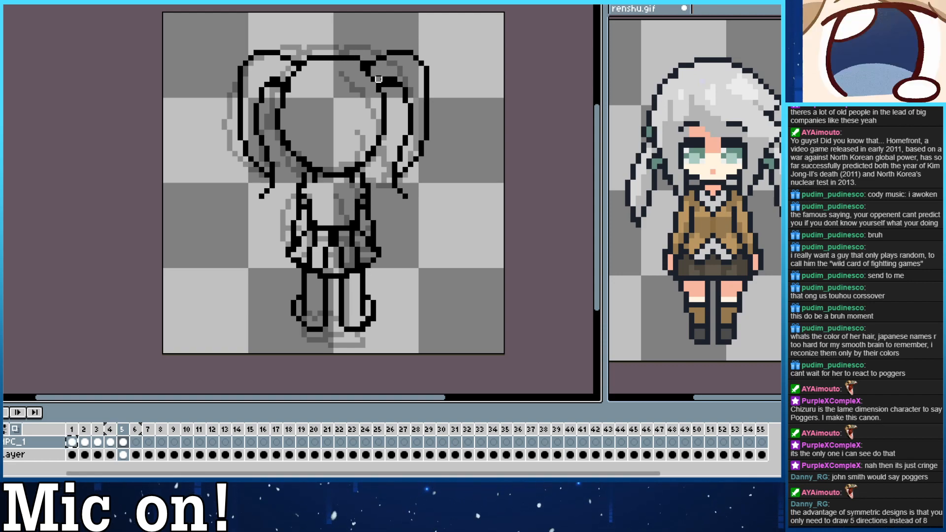
drag(379, 79, 393, 80)
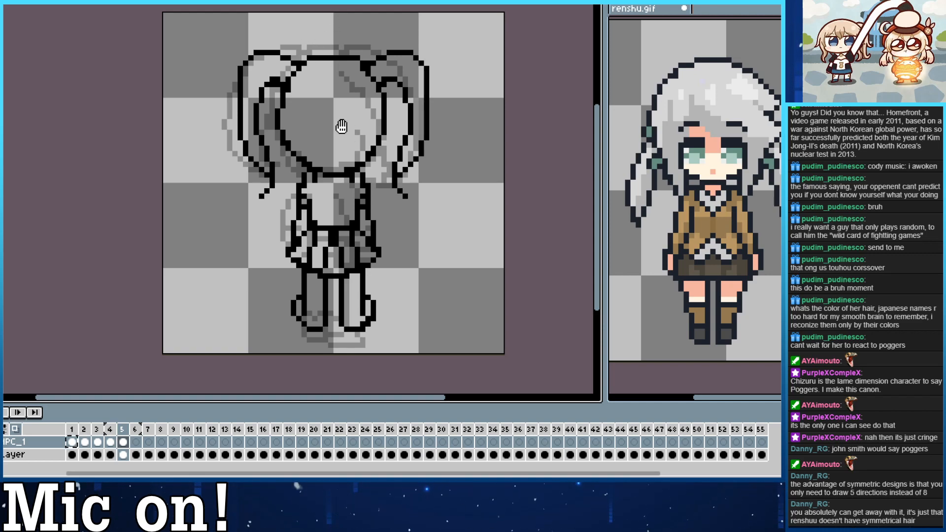
Add small crossed heel and ankle lines inside both shoes in frame 5.
drag(342, 127, 335, 103)
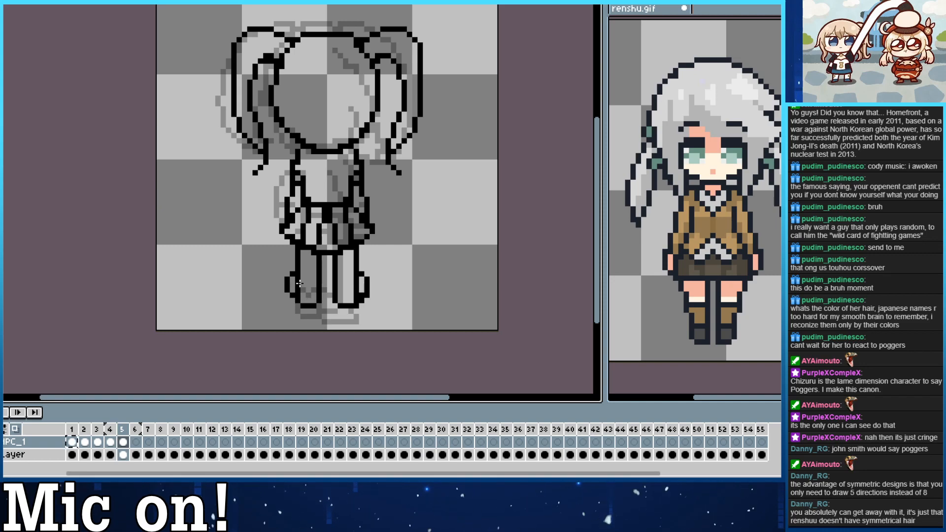
drag(316, 284, 299, 284)
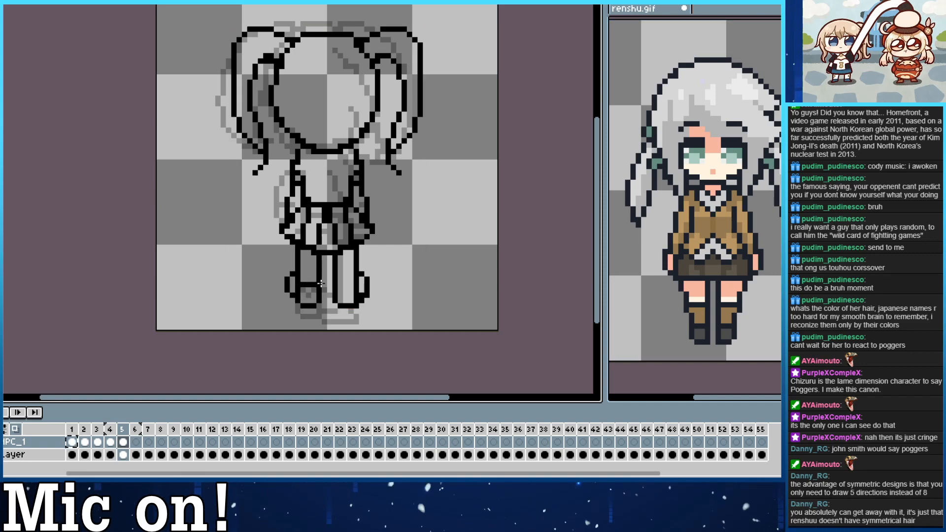
mouse_move(339, 284)
mouse_down()
mouse_move(352, 277)
mouse_move(354, 289)
mouse_up()
key(ctrl+z)
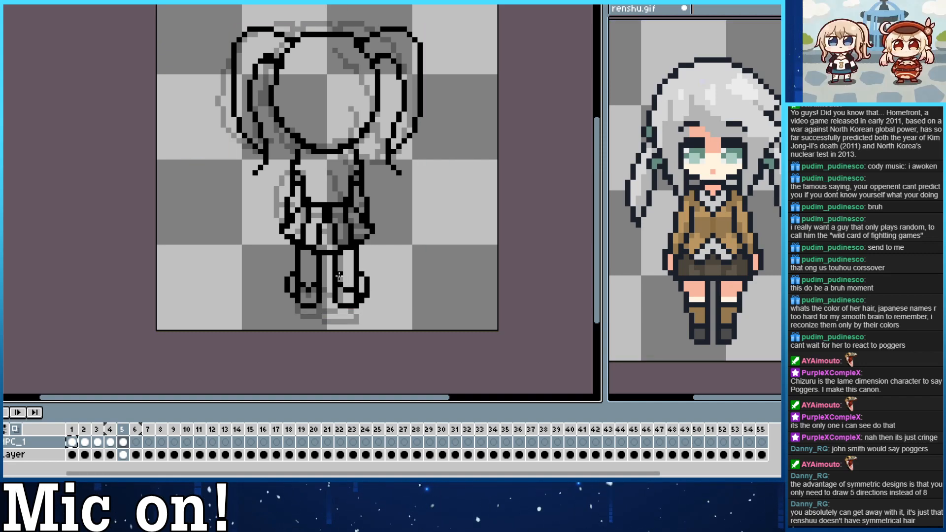
click(308, 285)
click(303, 289)
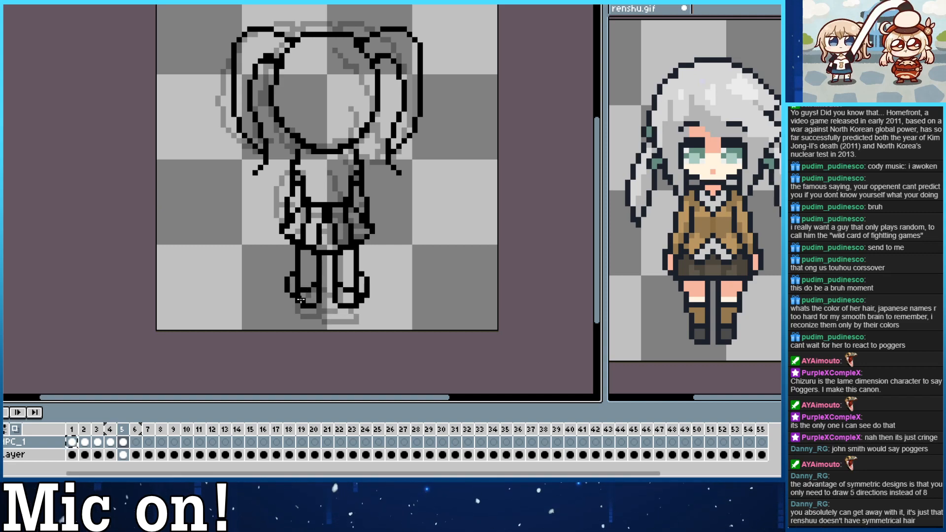
mouse_move(303, 300)
mouse_down()
mouse_move(346, 294)
mouse_move(340, 285)
mouse_up()
key(ctrl+z)
click(352, 295)
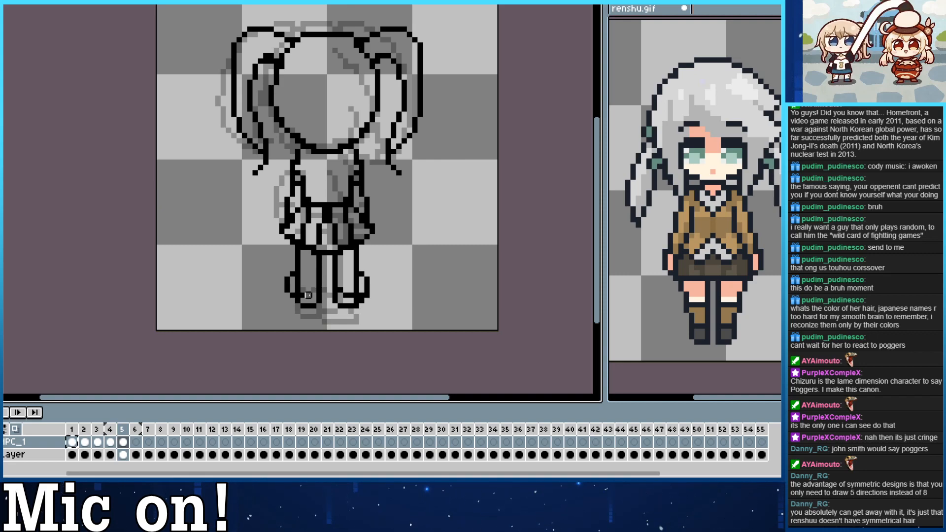
drag(308, 295, 314, 279)
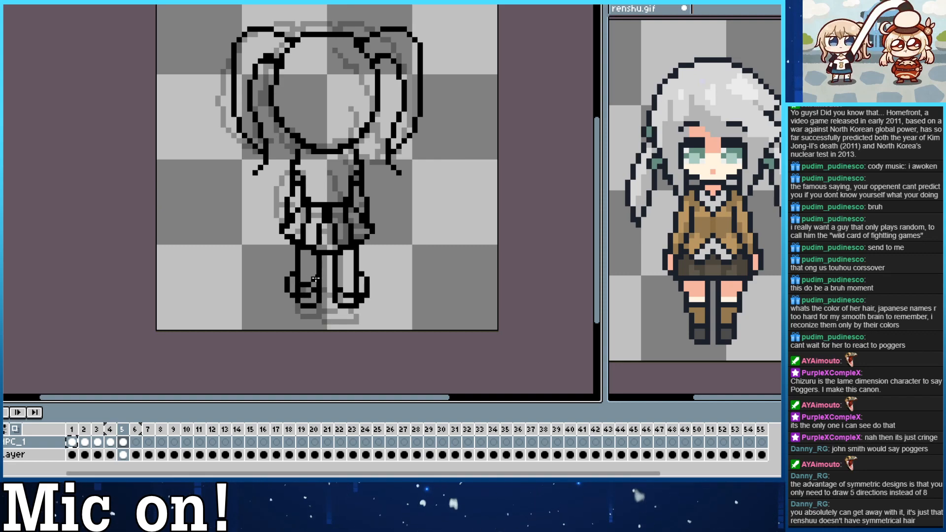
click(304, 280)
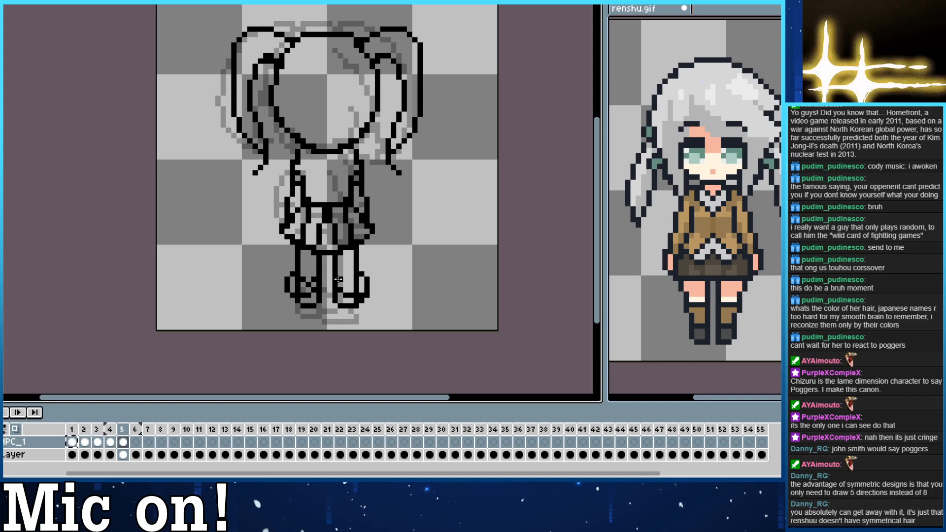
drag(339, 280, 351, 274)
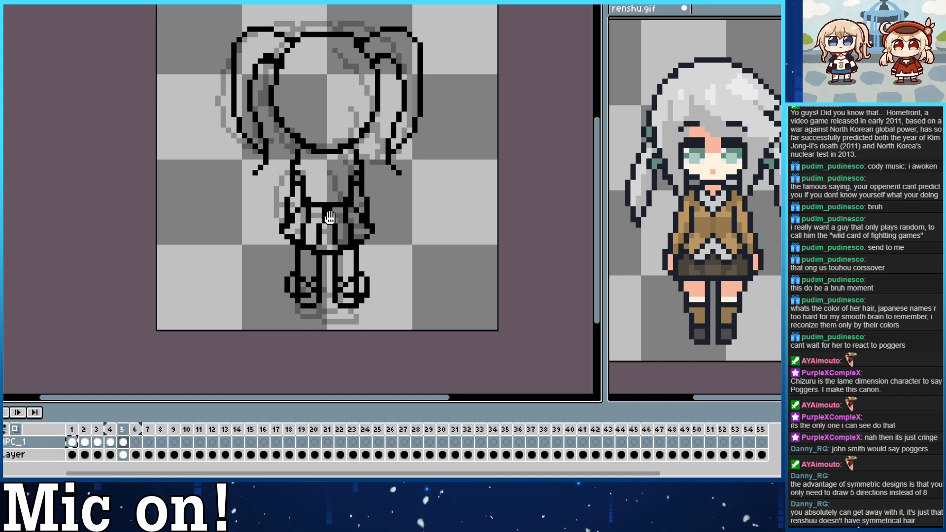
Clear the front-view pleats from the skirt in frame 5, then draw new central pleat lines and the hands over its sides.
drag(329, 226, 334, 211)
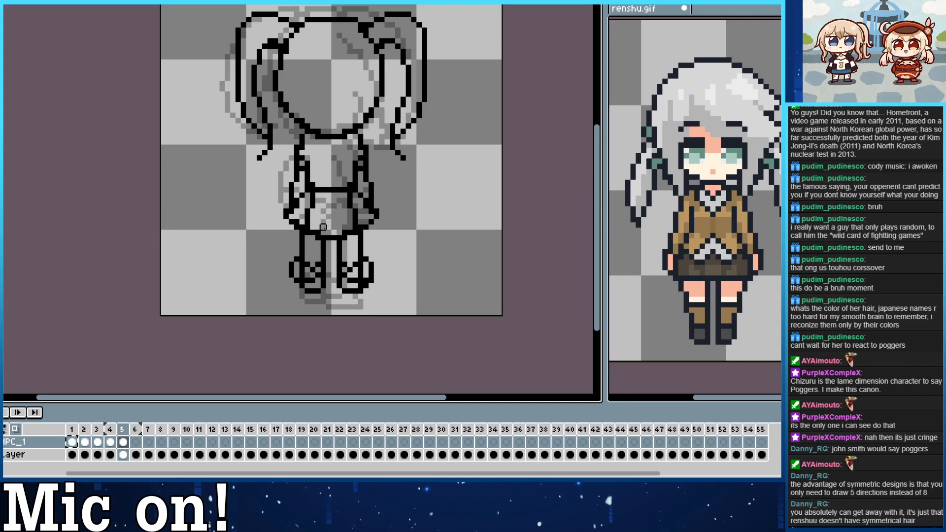
drag(323, 227, 329, 193)
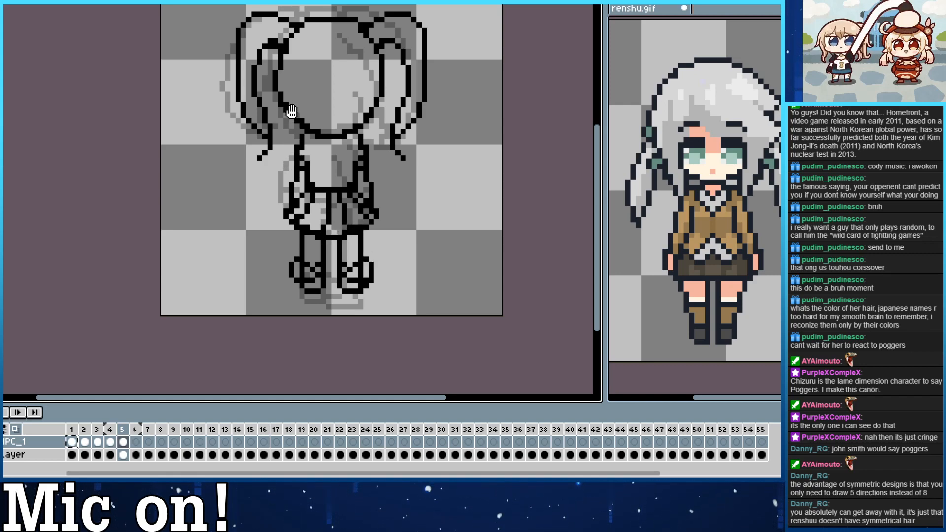
drag(305, 138, 308, 141)
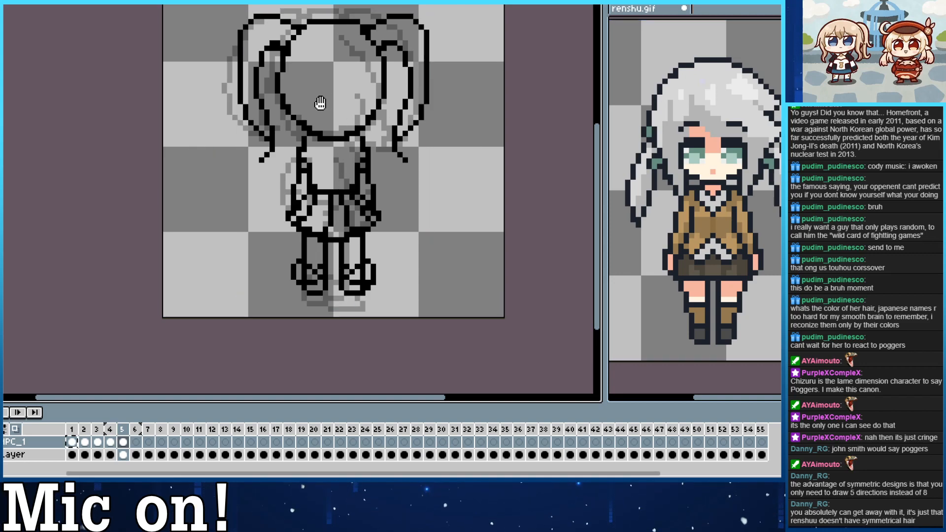
mouse_move(320, 103)
mouse_down()
mouse_move(320, 233)
mouse_move(342, 186)
mouse_up()
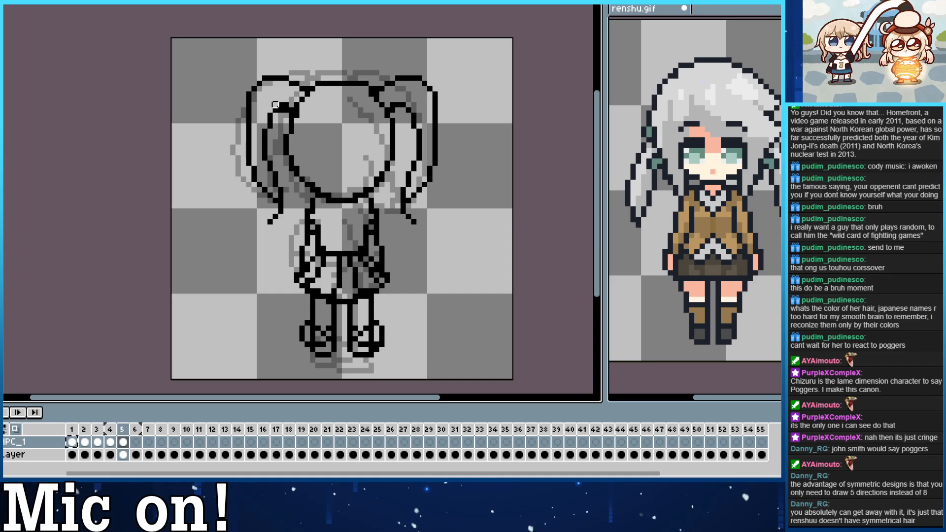
Add short pleat lines below the waistband on the right half of the skirt in frame 5.
scroll(254, 152, down, 3)
scroll(266, 172, right, 1)
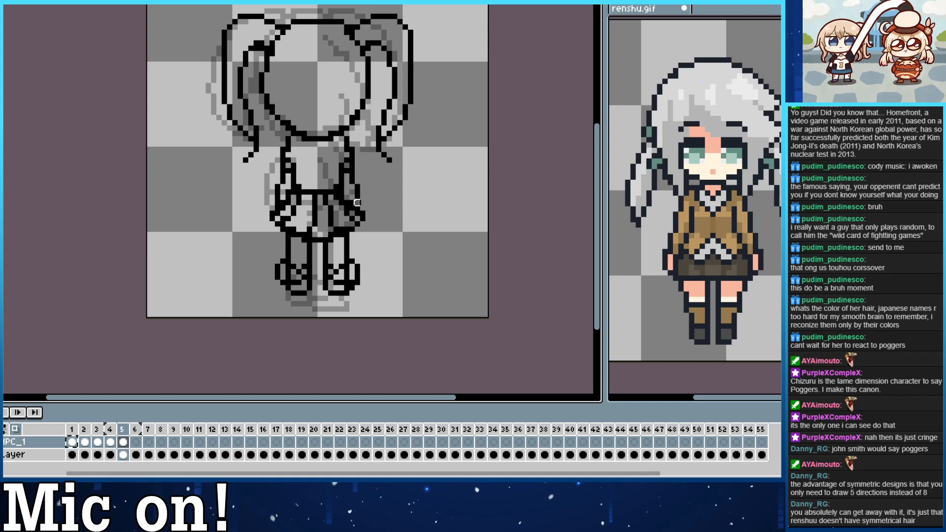
drag(357, 283, 363, 316)
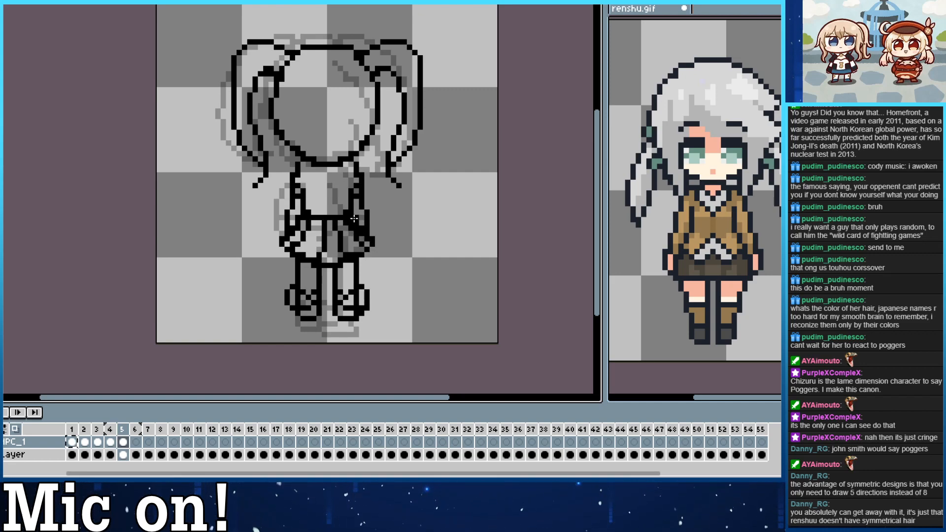
key(e)
key(ctrl+z)
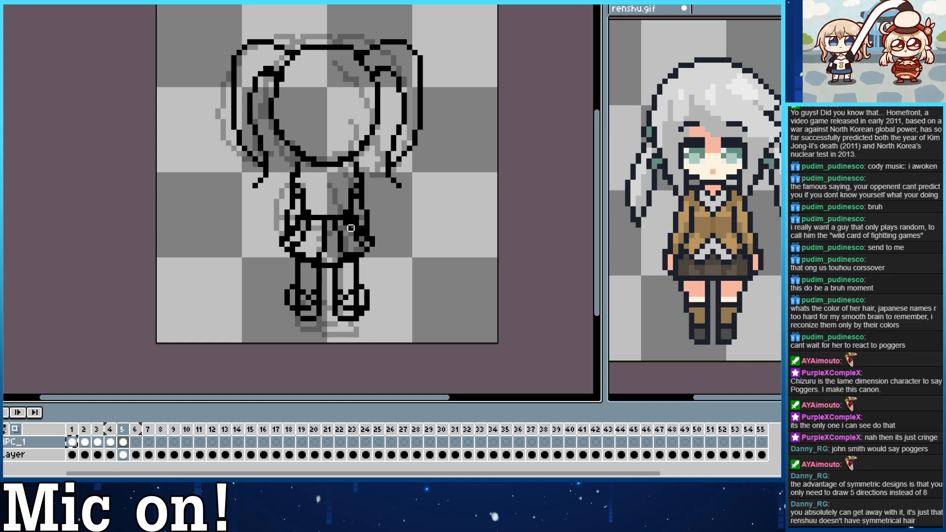
key(b)
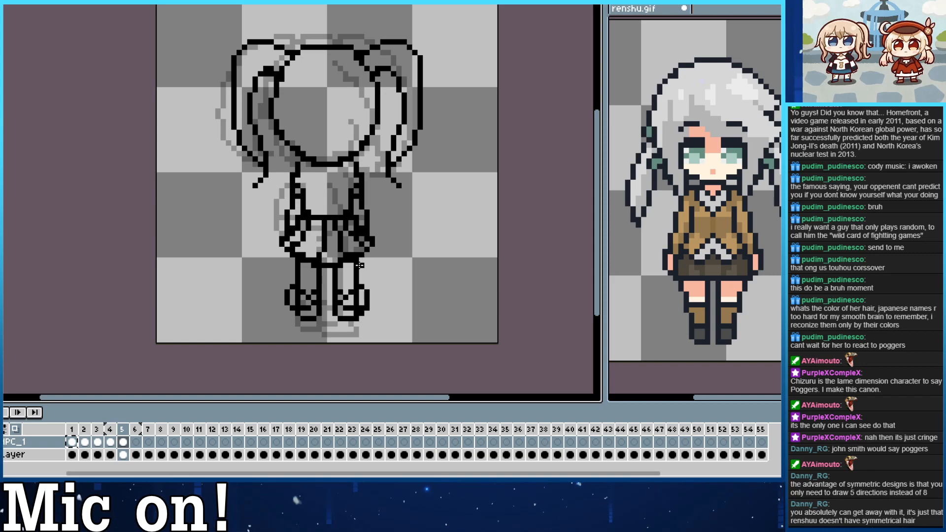
Compare the back view in frame 5 with the front view in frame 1, checking proportions and foot position.
drag(299, 121, 316, 139)
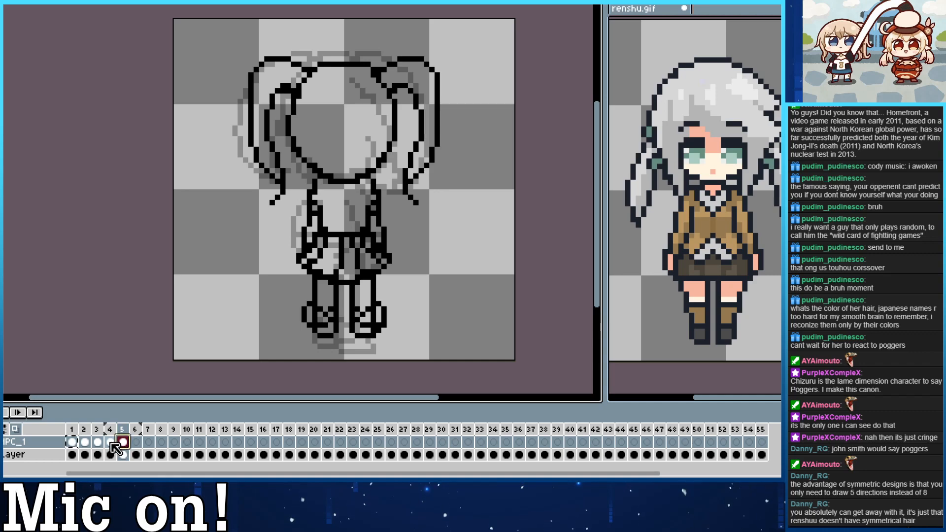
click(72, 442)
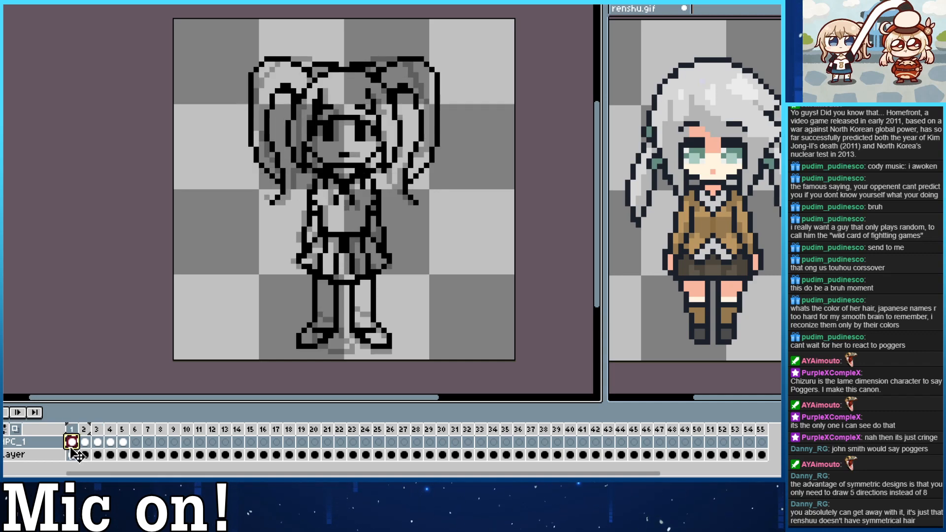
key(Right)
key(Right)
key(Right)
key(Right)
key(Right)
key(Left)
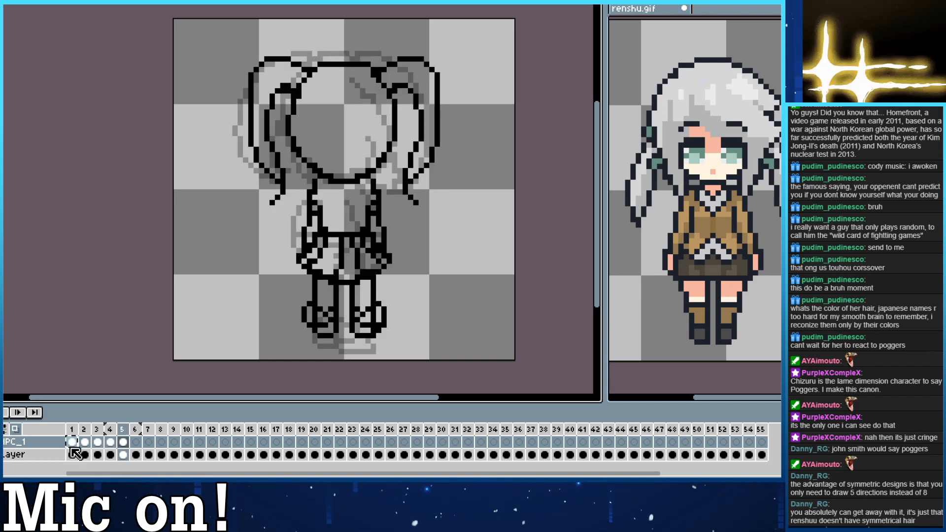
key(Left)
key(Left)
key(Left)
key(Right)
key(Right)
key(Right)
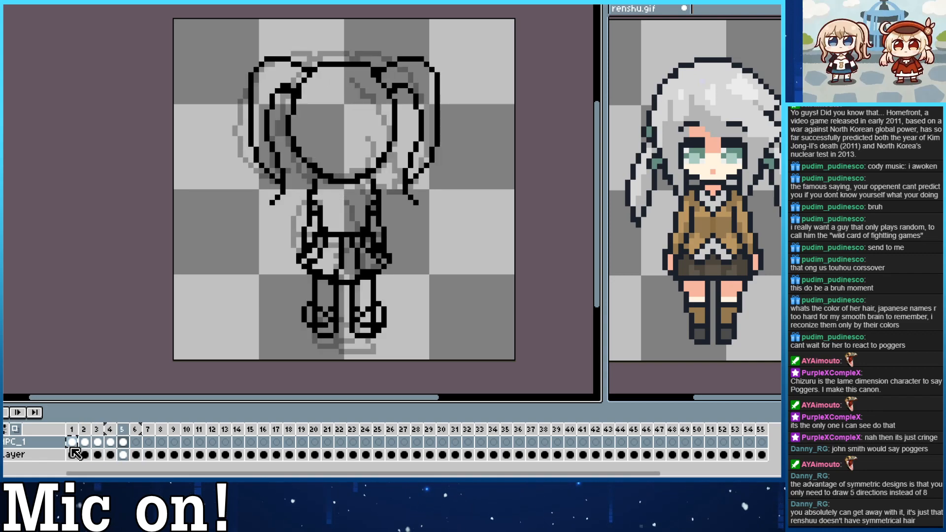
key(Left)
key(Right)
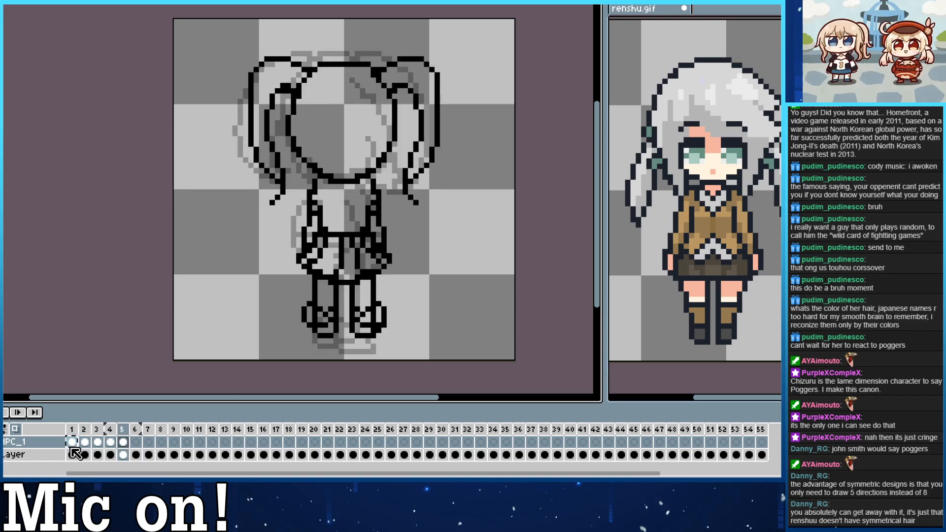
key(Left)
key(Right)
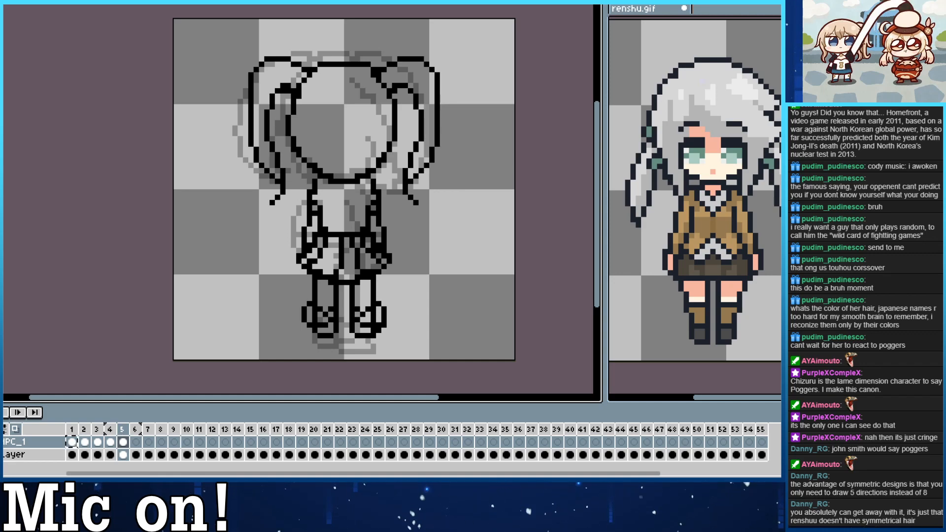
Compare the front view in frame 1 of renshu.gif with its back view, ending on the back view in frame 5.
click(733, 384)
key(Left)
key(Left)
key(Left)
key(Left)
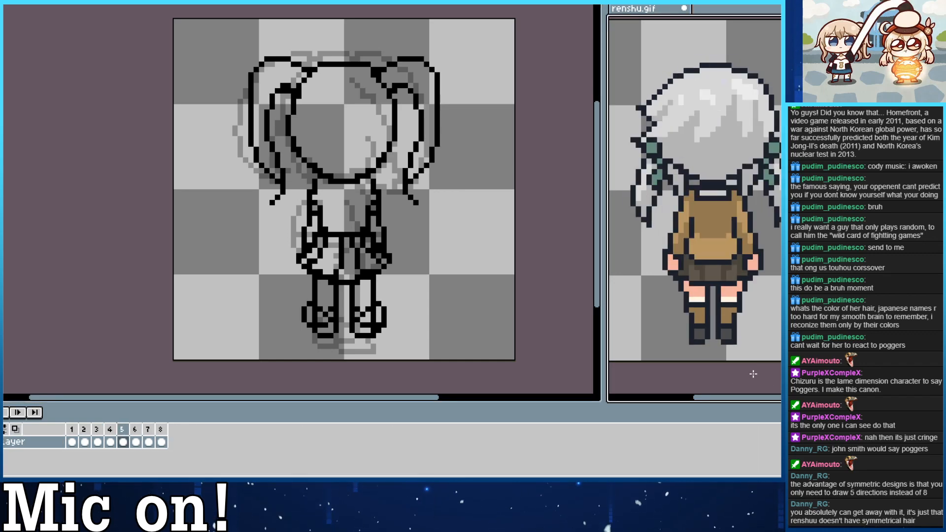
key(Right)
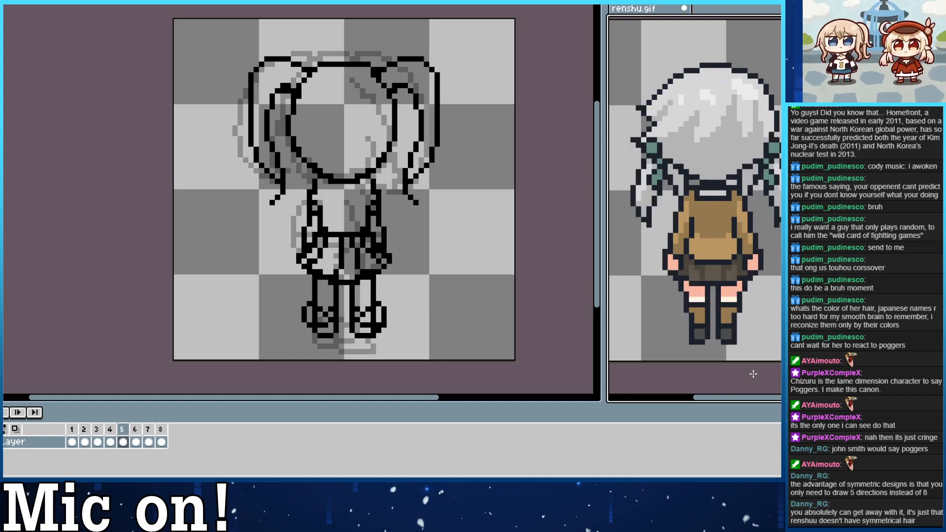
key(Right)
key(Right)
key(Right)
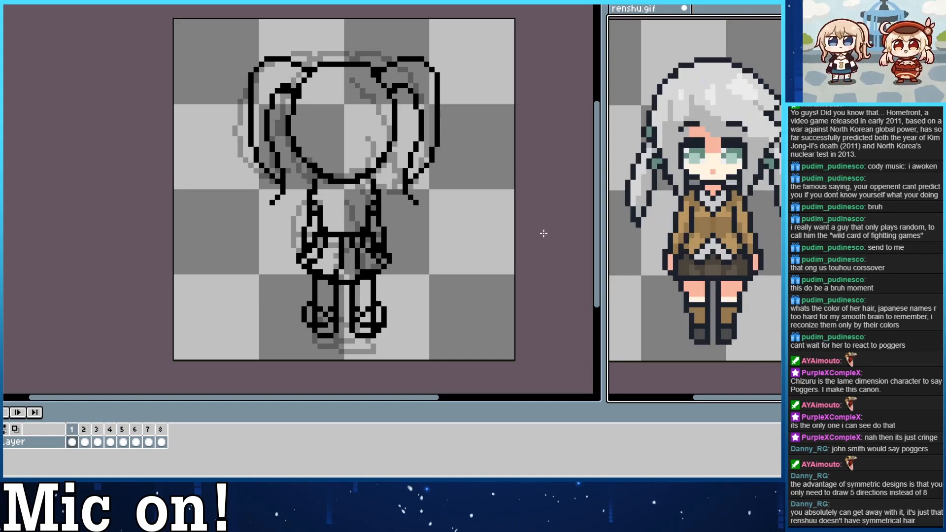
key(Left)
key(Left)
key(Left)
key(Left)
click(553, 270)
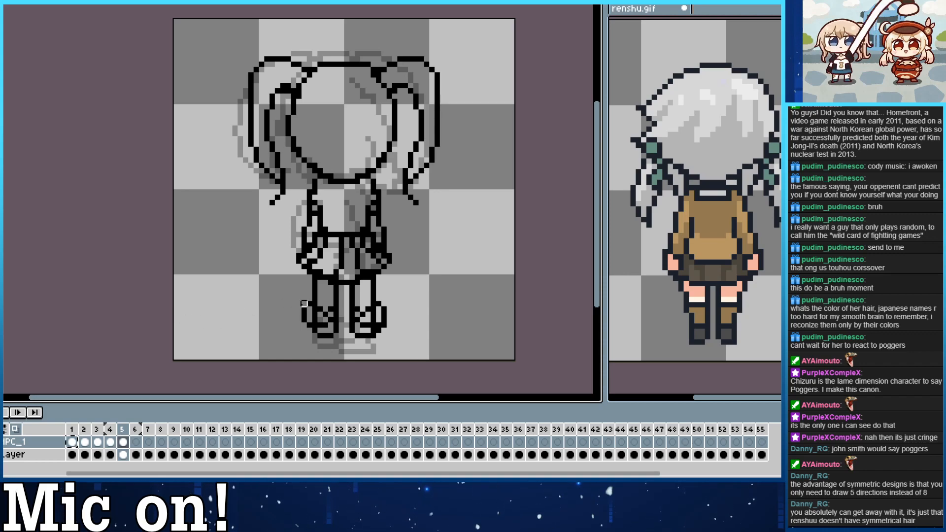
Erase the left shoe's outer curve in frame 5 and paste the feet from frame 1 over both shoes as a placement guide.
mouse_move(304, 314)
mouse_down()
mouse_move(305, 300)
mouse_move(304, 335)
mouse_up()
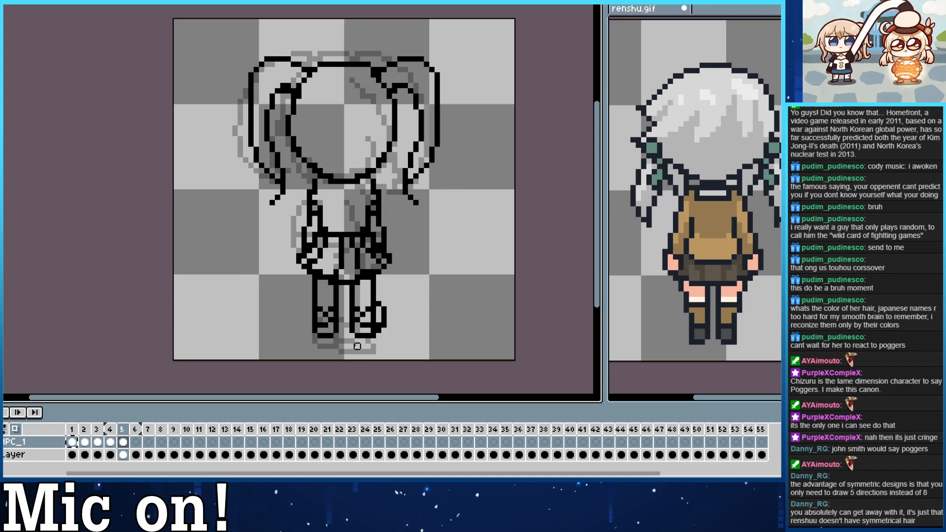
click(73, 443)
click(123, 442)
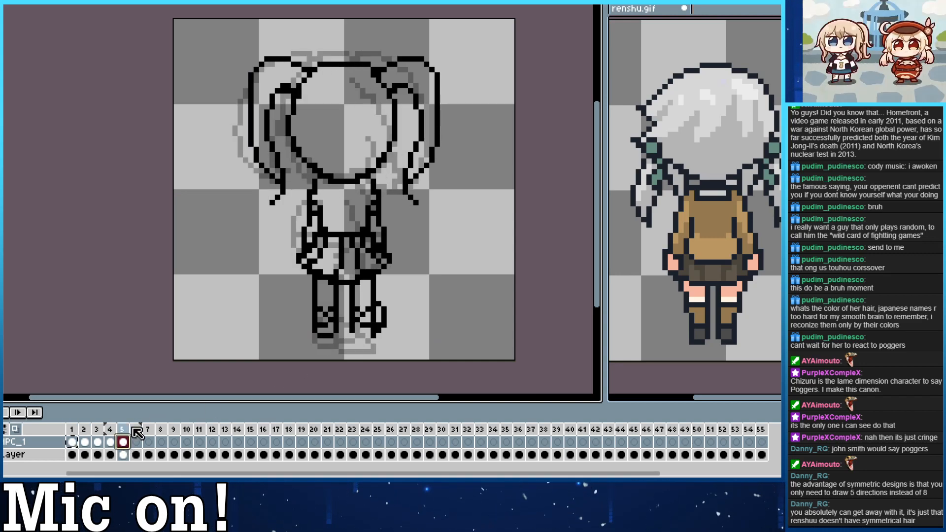
click(72, 442)
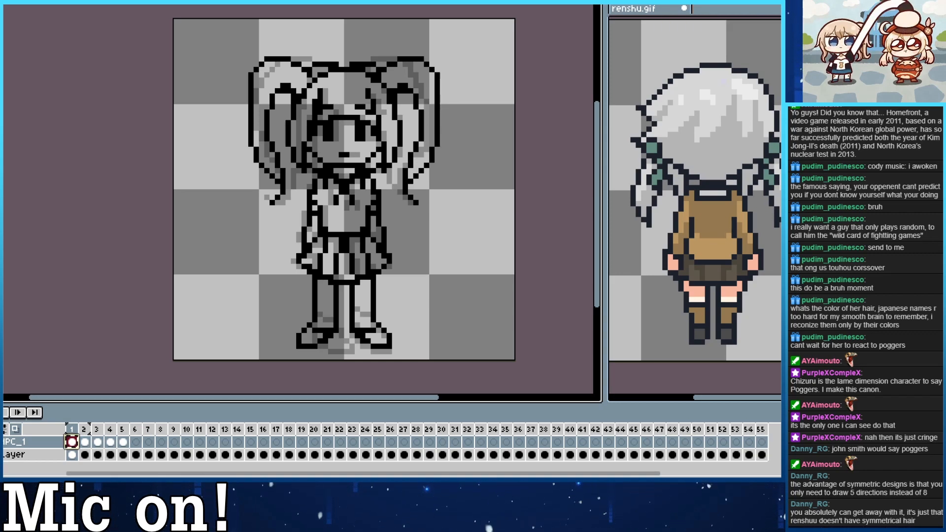
drag(272, 310, 421, 362)
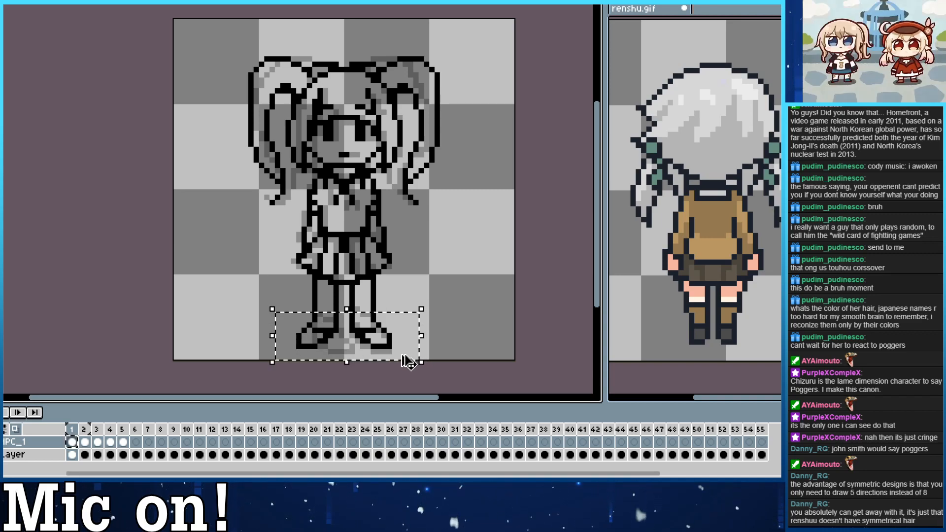
click(124, 442)
key(ctrl+v)
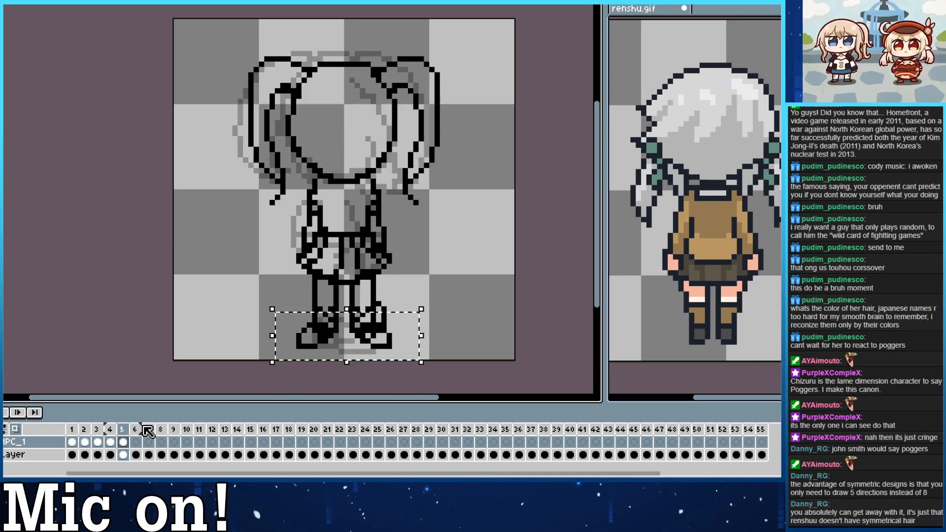
click(330, 373)
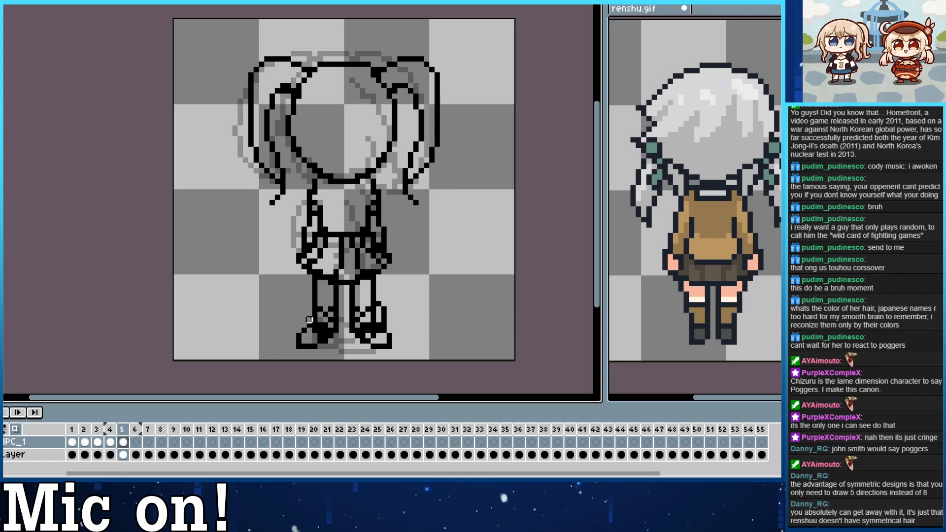
Redraw both shoes in frame 5 as rounded outlines reaching down to the pasted soles, and erase the leftover front-view feet.
mouse_move(309, 320)
mouse_down()
mouse_move(299, 322)
mouse_move(315, 334)
mouse_up()
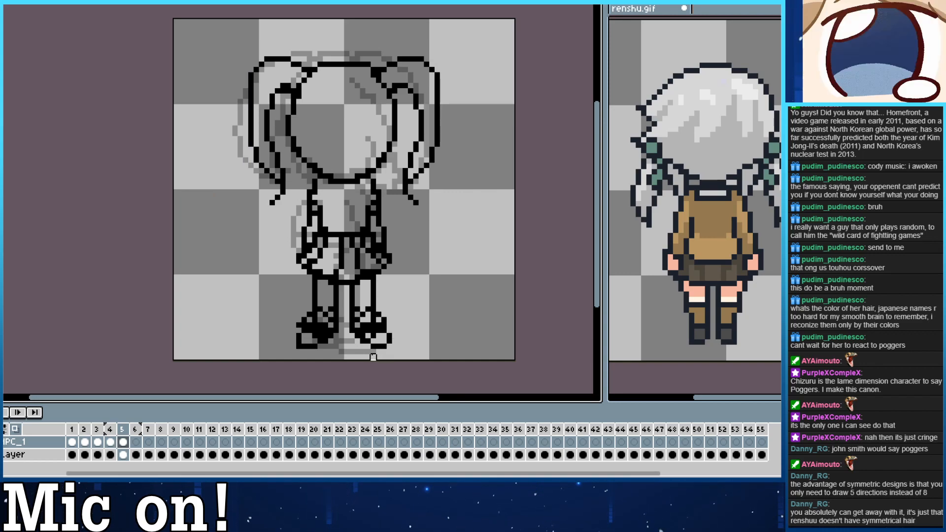
mouse_move(335, 331)
mouse_down()
mouse_move(317, 346)
mouse_move(293, 335)
mouse_move(314, 351)
mouse_move(341, 351)
mouse_move(367, 348)
mouse_move(352, 346)
mouse_move(353, 330)
mouse_move(363, 341)
mouse_move(362, 330)
mouse_move(373, 336)
mouse_move(379, 325)
mouse_move(389, 346)
mouse_move(389, 335)
mouse_move(377, 346)
mouse_move(384, 321)
mouse_up()
key(e)
key(e)
key(b)
key(e)
mouse_move(319, 326)
mouse_down()
mouse_move(321, 339)
mouse_move(304, 330)
mouse_move(320, 341)
mouse_move(306, 330)
mouse_move(293, 336)
mouse_up()
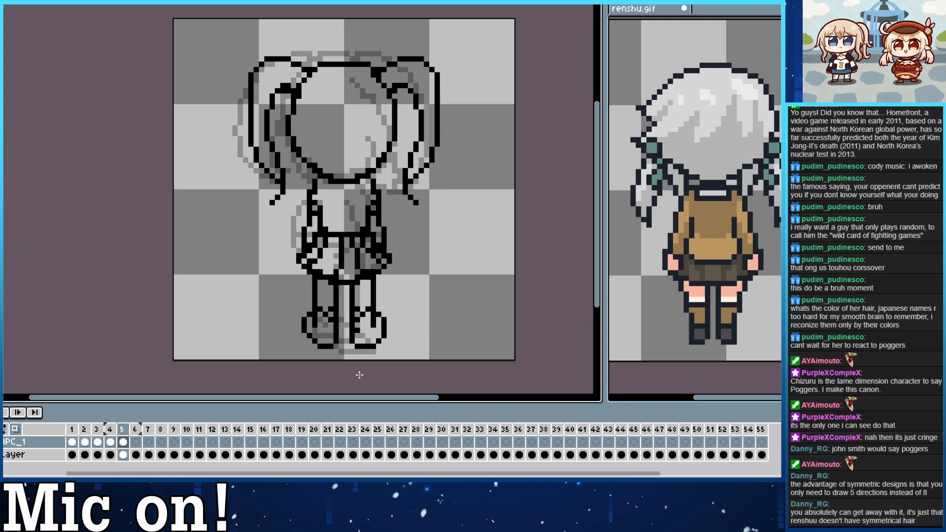
key(Left)
key(Right)
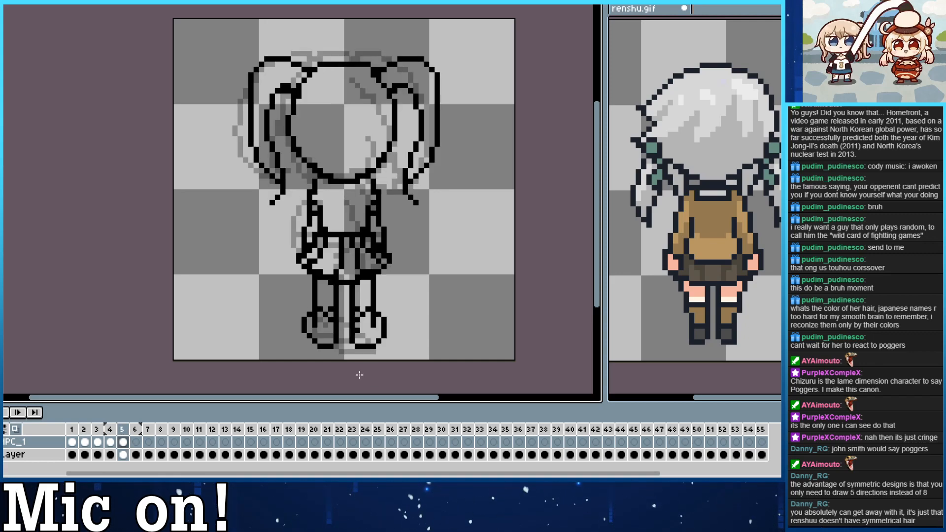
Reshape the outer curves of both shoes in frame 5 to step in above the soles, and compare with the neighbouring frame.
drag(384, 314, 384, 335)
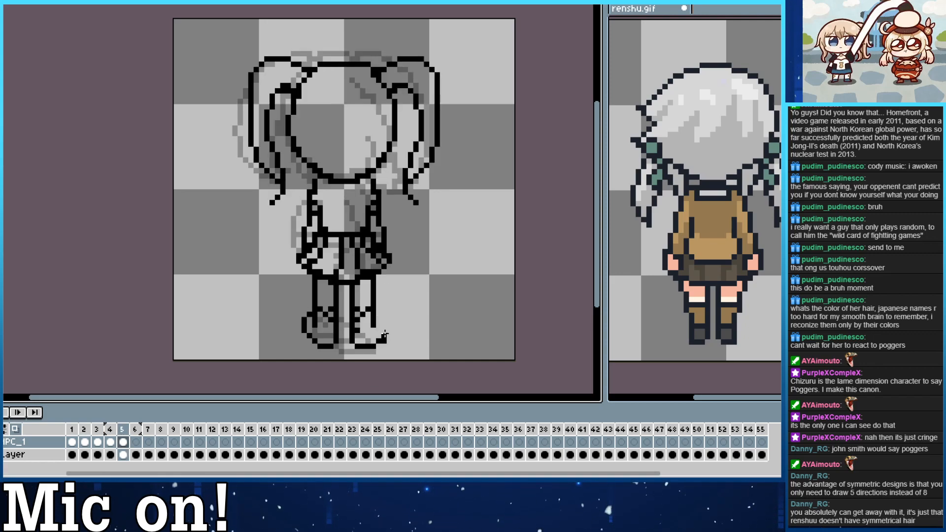
mouse_move(304, 319)
mouse_down()
mouse_move(309, 341)
mouse_move(313, 326)
mouse_up()
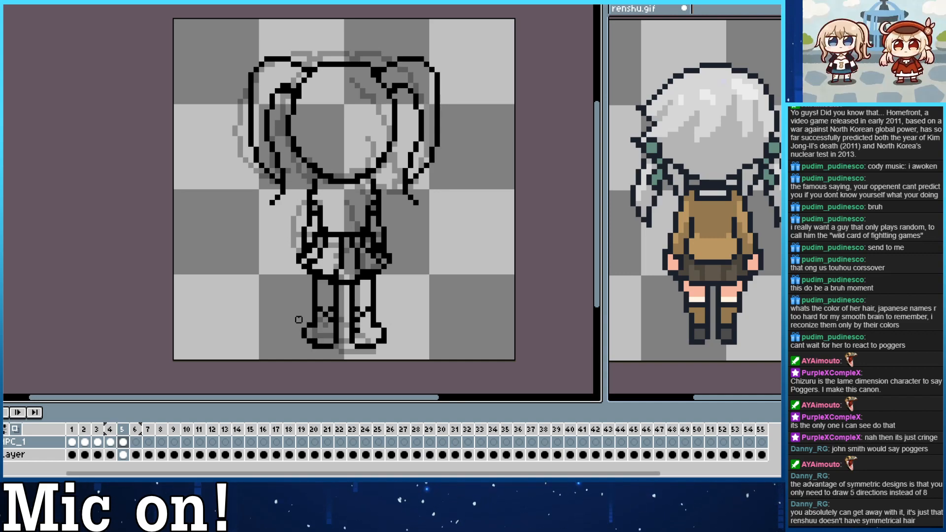
key(Left)
key(Right)
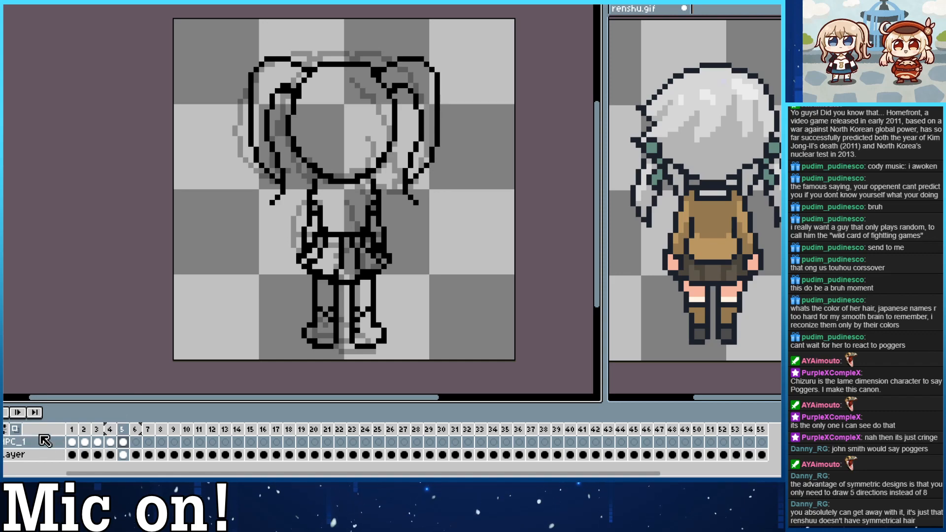
Turn off onion skinning and play the animation starting from frame 1.
click(15, 428)
click(72, 429)
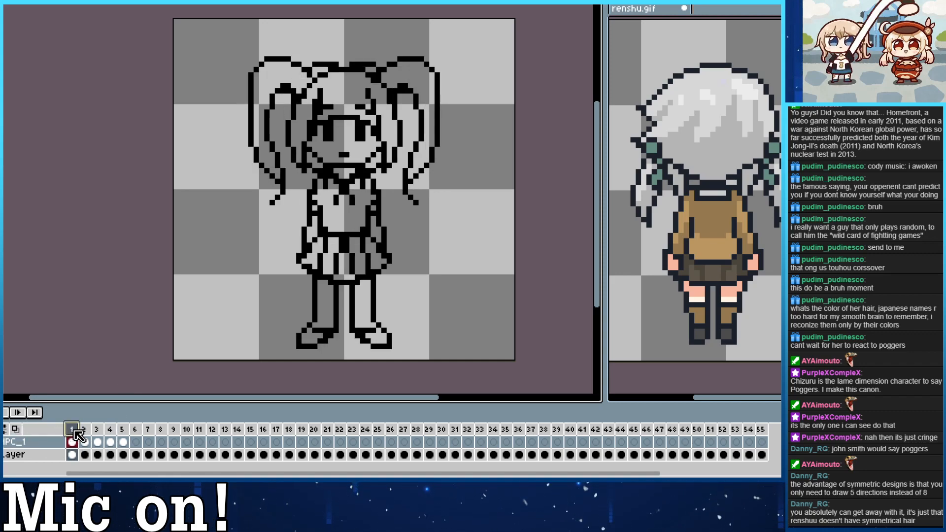
key(Return)
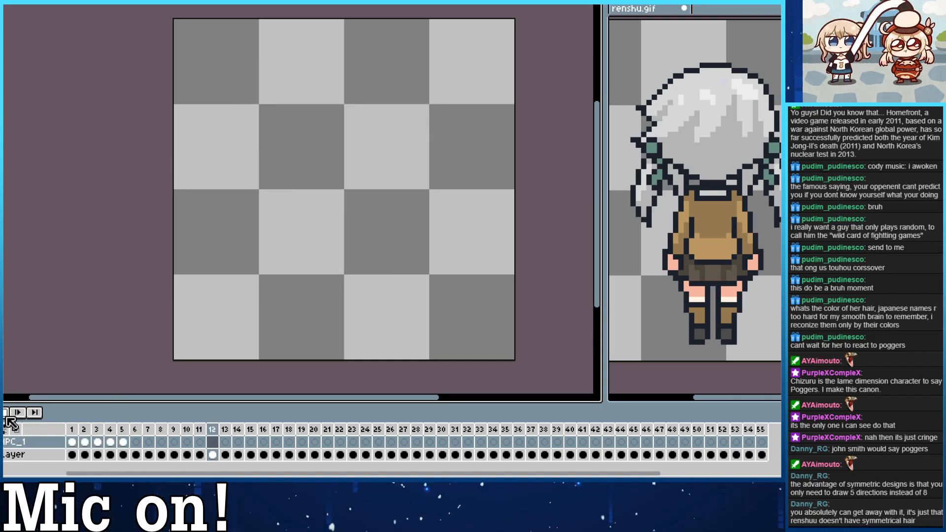
click(72, 429)
double_click(72, 429)
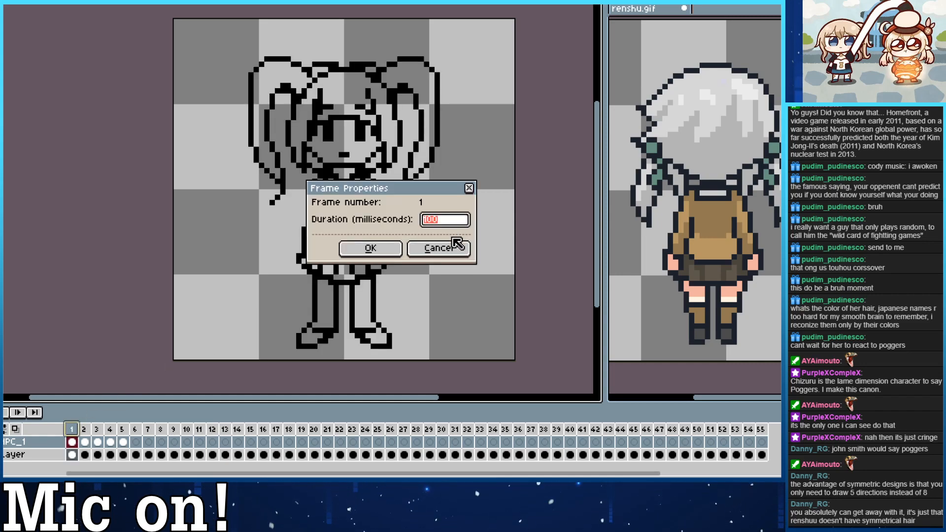
click(439, 248)
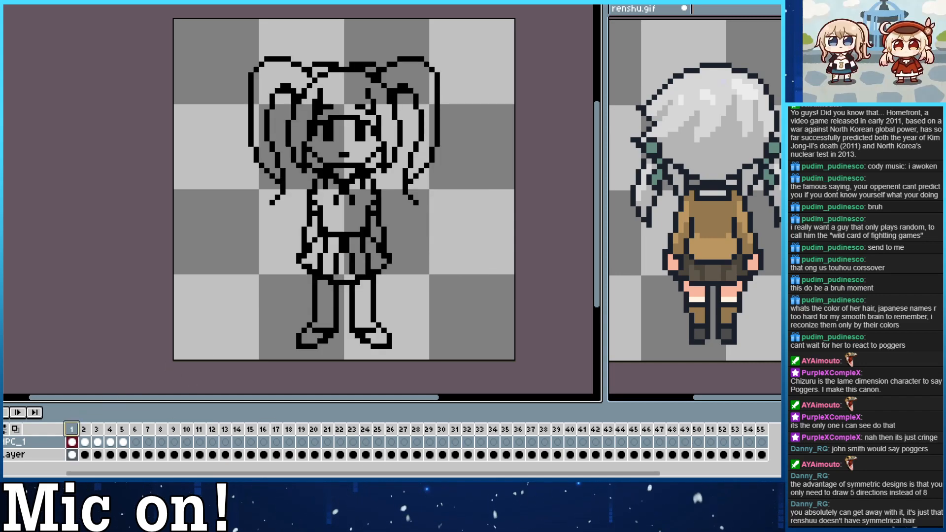
right_click(73, 442)
click(119, 451)
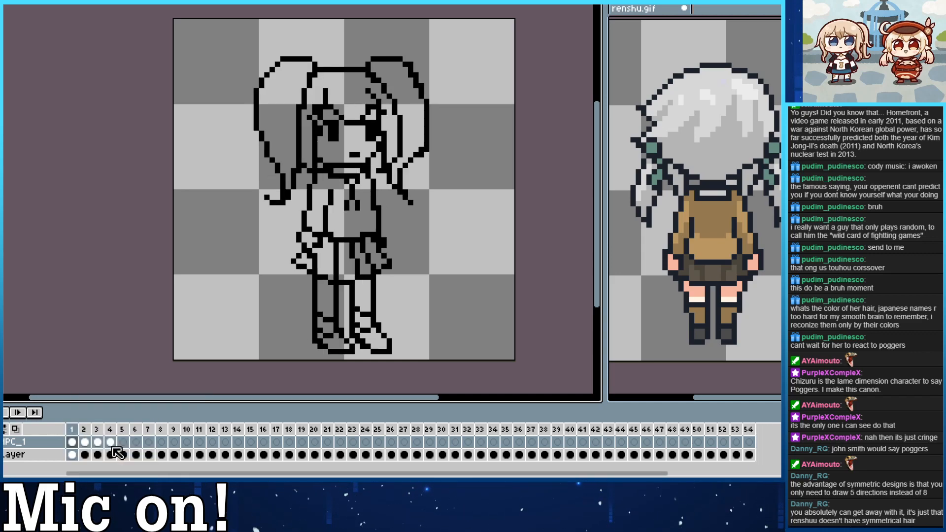
key(ctrl+z)
Create an animation tag spanning frames 1 to 5.
right_click(76, 433)
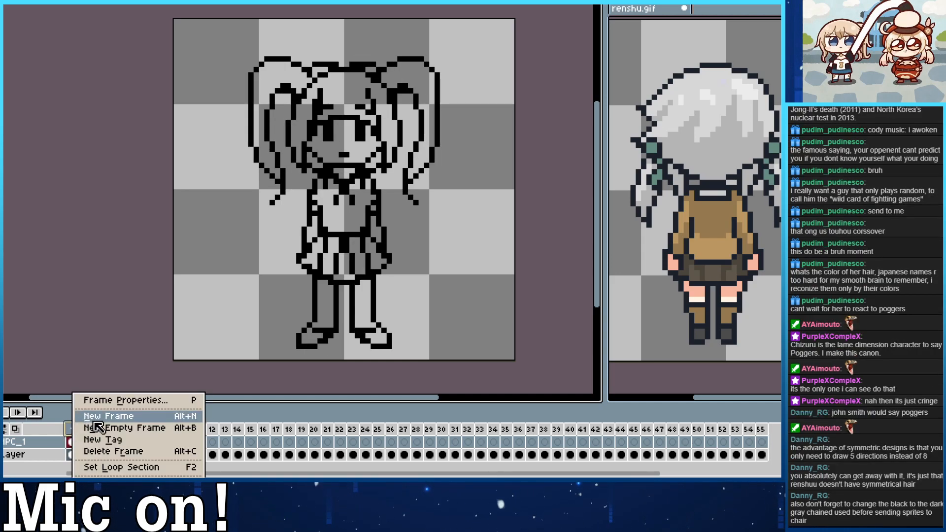
click(106, 443)
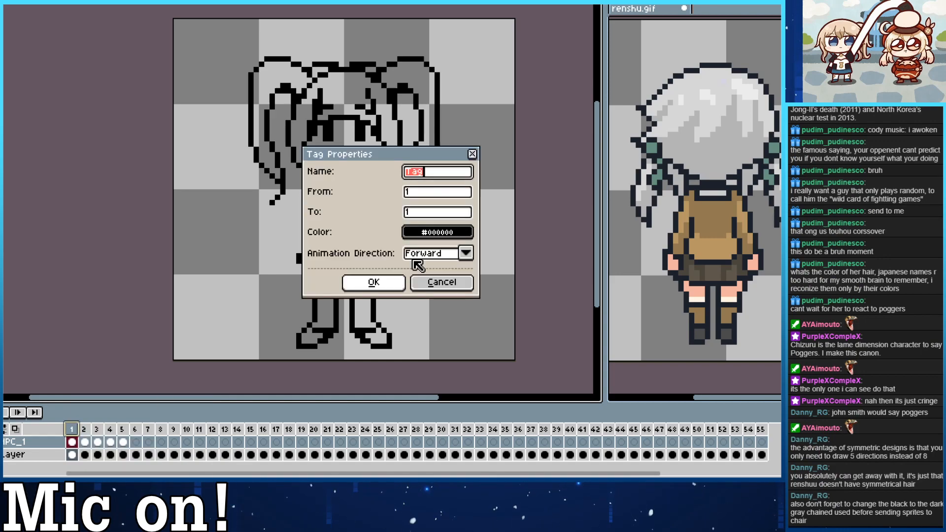
click(425, 216)
text(5)
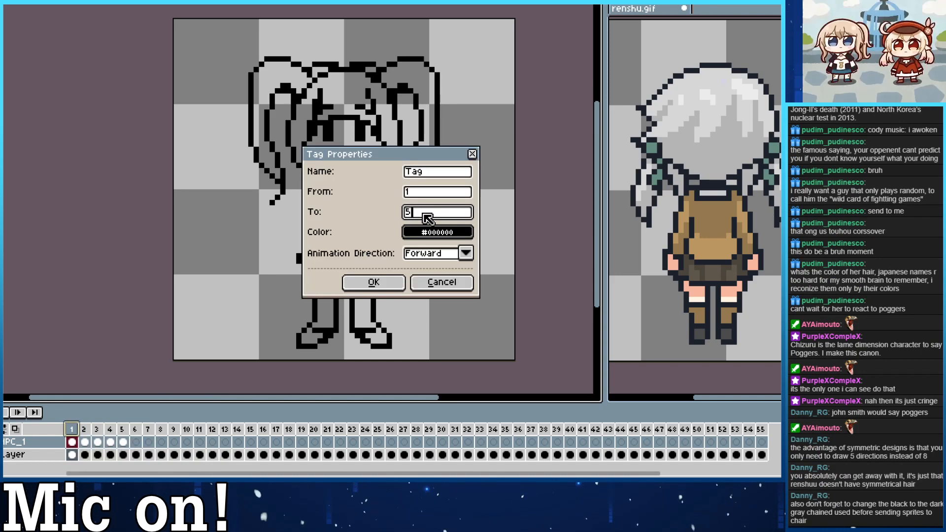
click(382, 281)
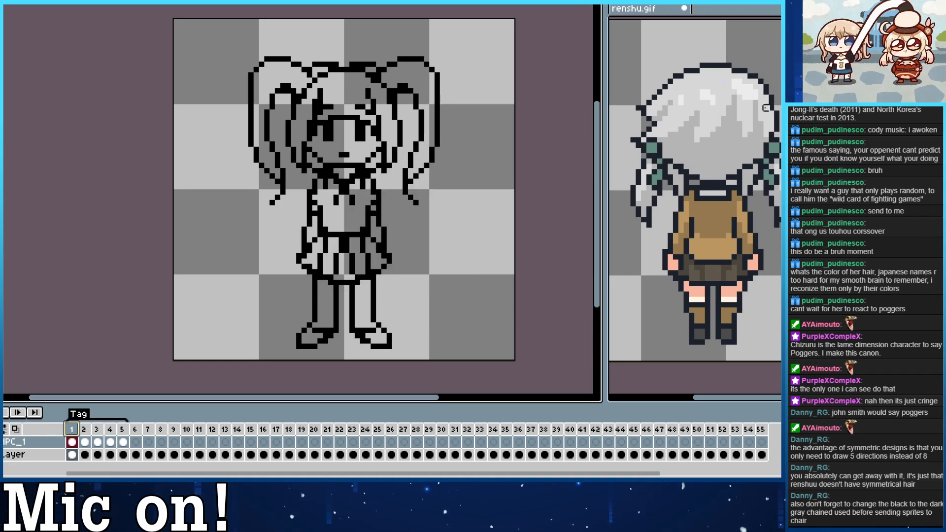
Examine the dark head outline in renshu.gif up close, and play back the tagged frames of the NPC sketch.
scroll(745, 88, up, 6)
drag(758, 106, 731, 260)
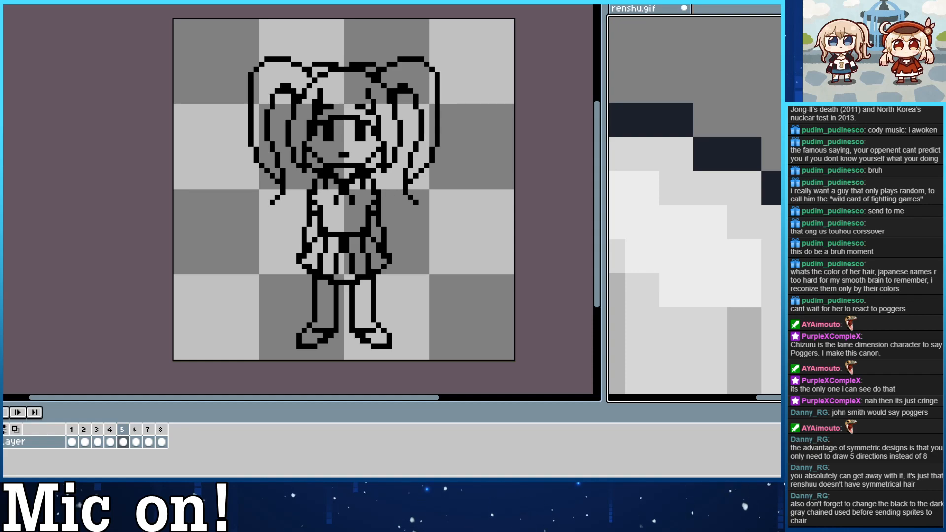
scroll(776, 111, down, 7)
scroll(729, 188, up, 2)
drag(736, 150, 756, 177)
click(542, 293)
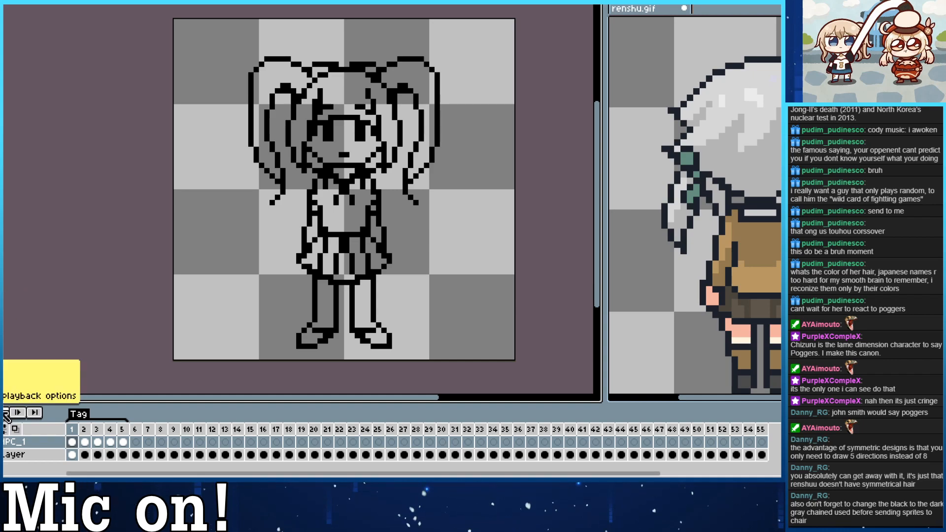
click(18, 414)
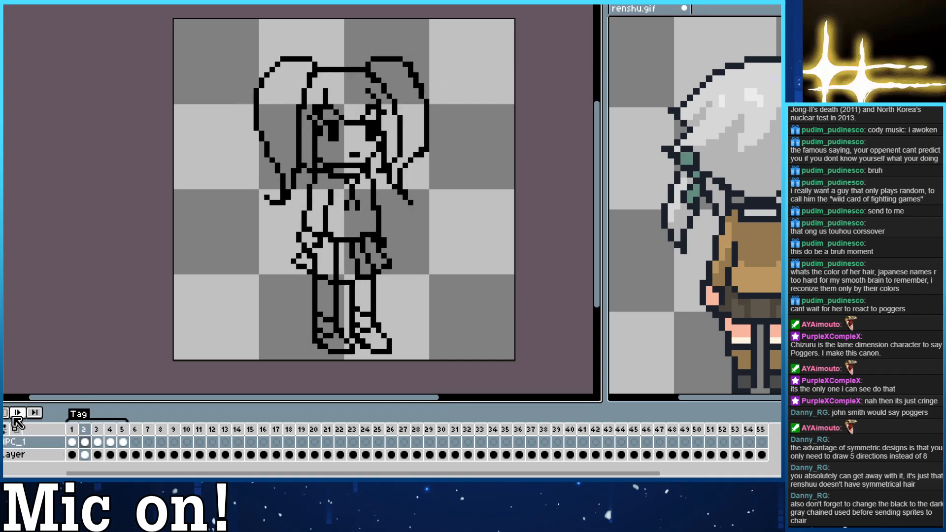
click(5, 416)
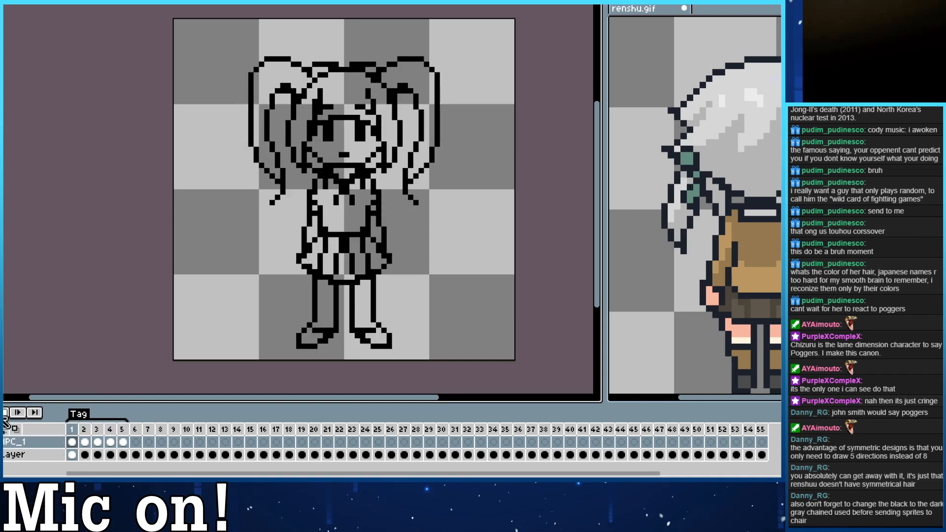
Try duplicating the front three-quarter drawing from frame 2 into frame 3.
click(85, 442)
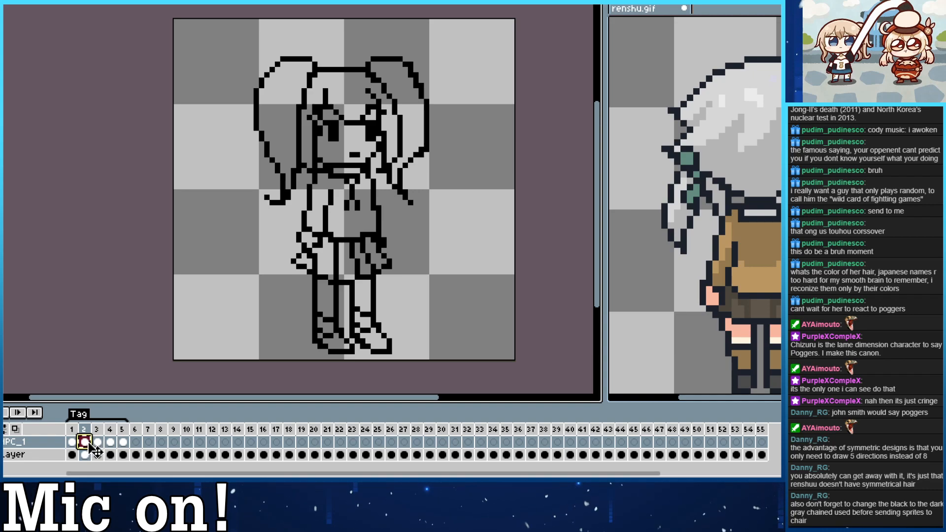
right_click(85, 443)
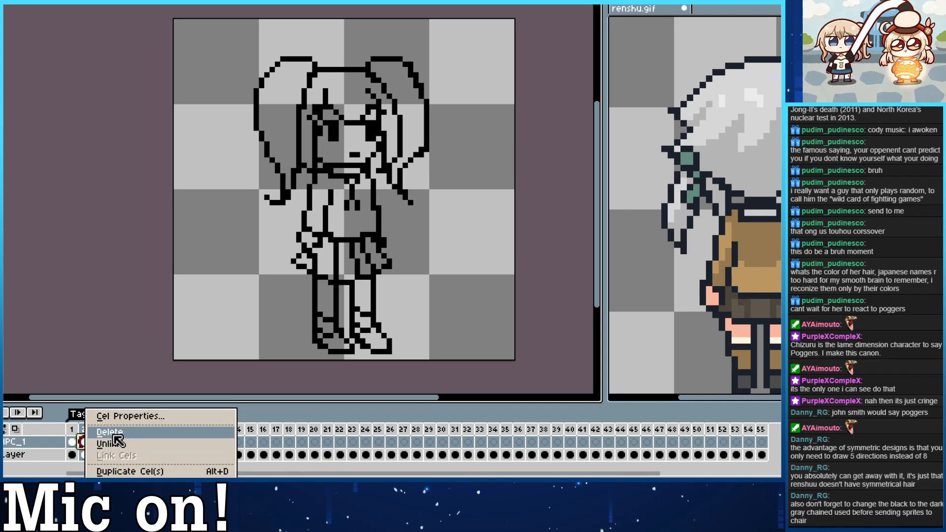
click(81, 443)
right_click(85, 446)
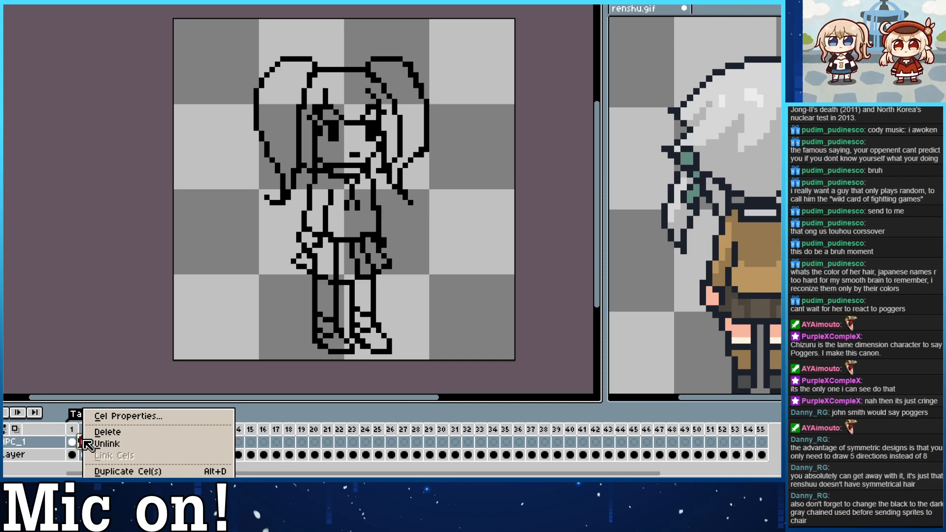
click(107, 471)
Try duplicating the rear three-quarter drawing from frame 4 into frame 5.
click(111, 442)
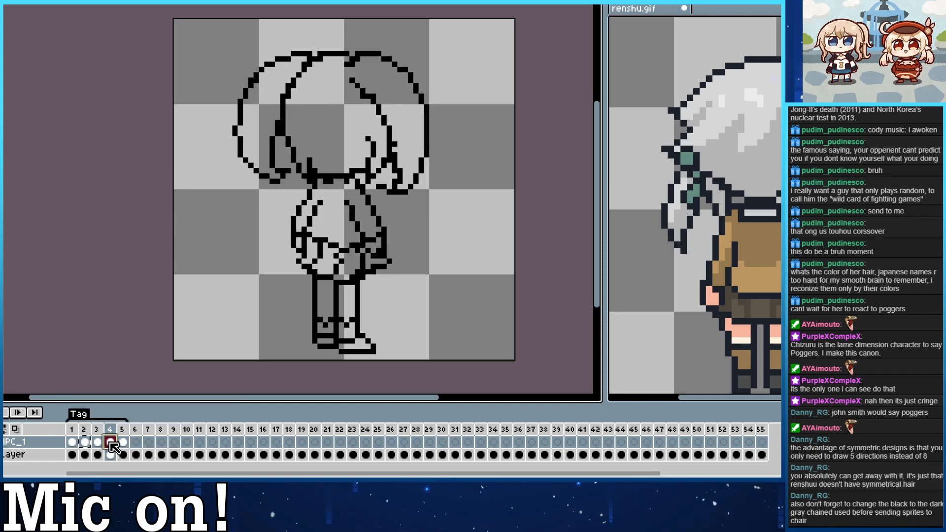
right_click(110, 442)
click(143, 472)
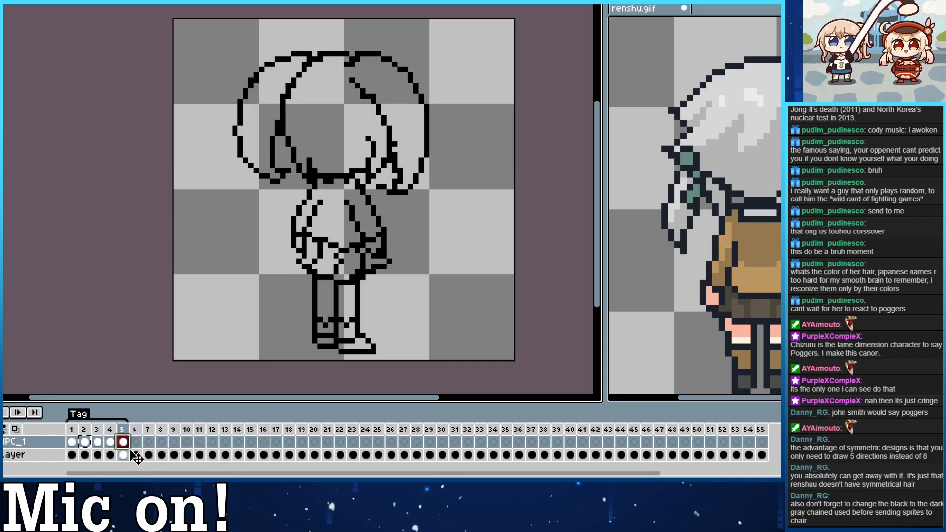
click(111, 445)
Flip the duplicated three-quarter drawing in frame 3 horizontally.
click(84, 442)
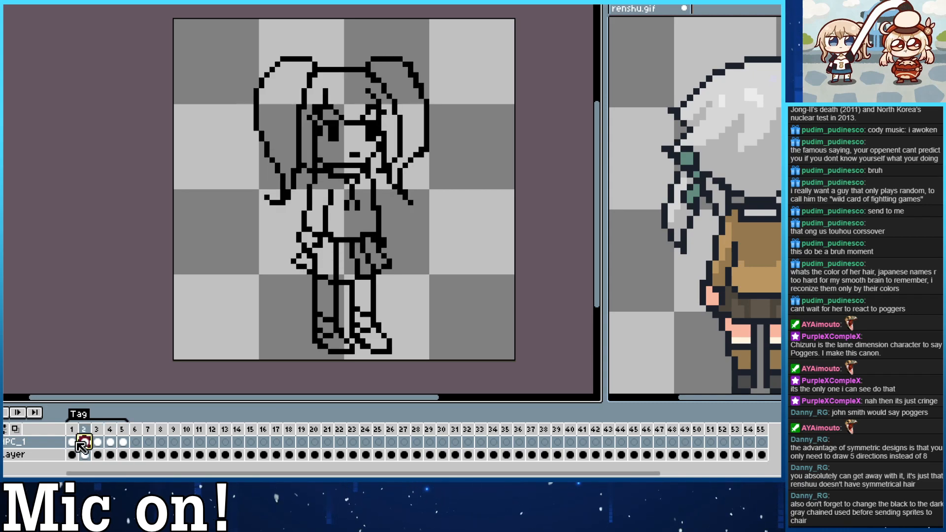
click(108, 443)
click(100, 443)
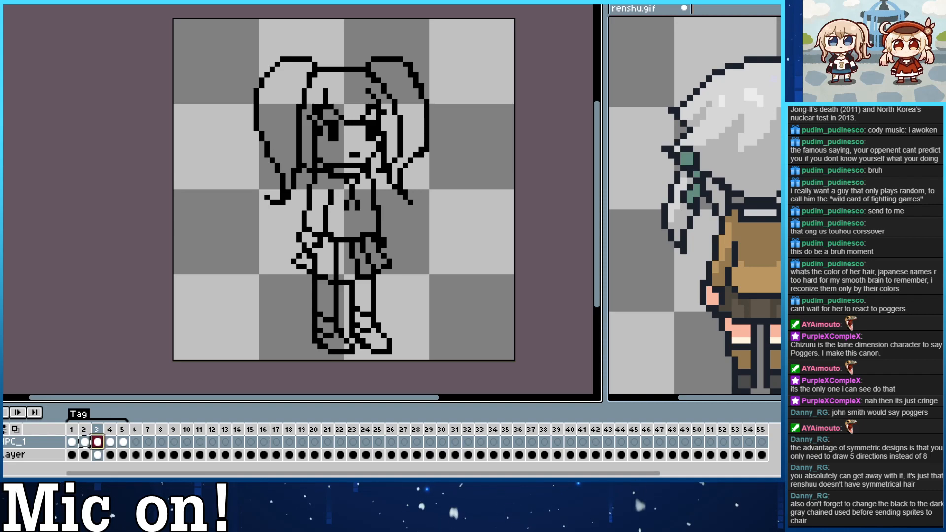
click(2, 2)
click(4, 126)
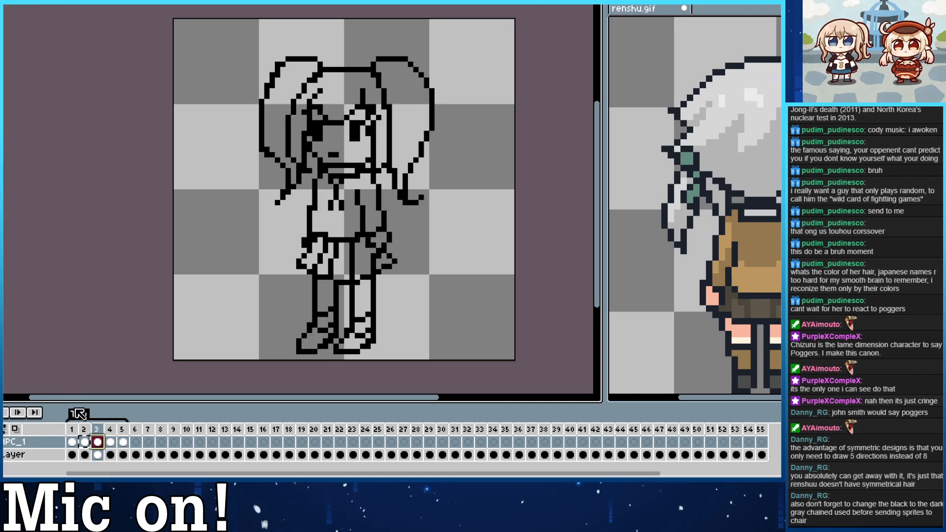
Check the duplicated drawing in frame 5 and restore the original back view there.
click(111, 447)
click(123, 452)
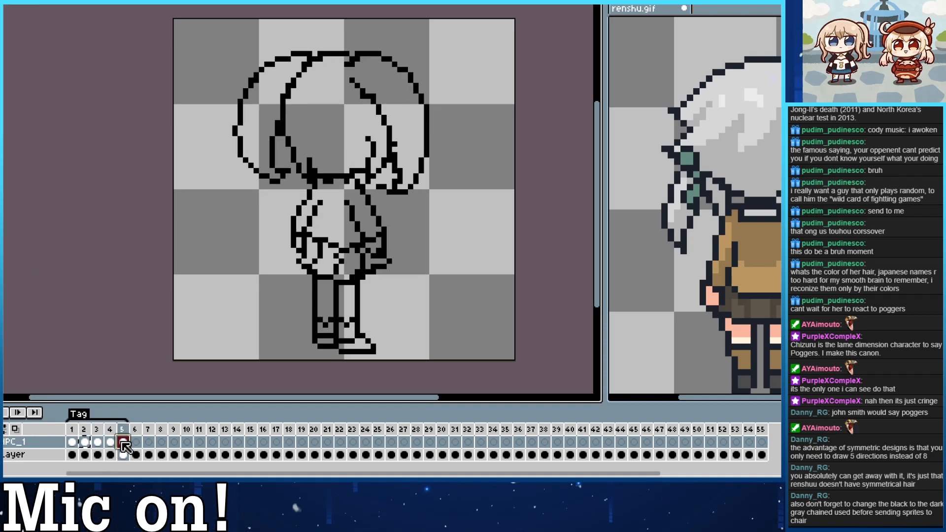
key(Return)
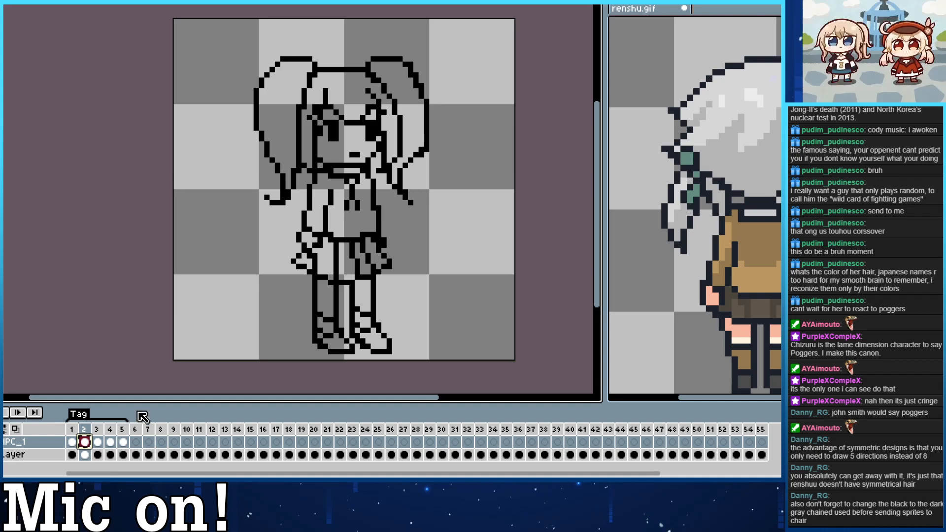
Duplicate the back view drawing from frame 5 into frame 6.
right_click(123, 443)
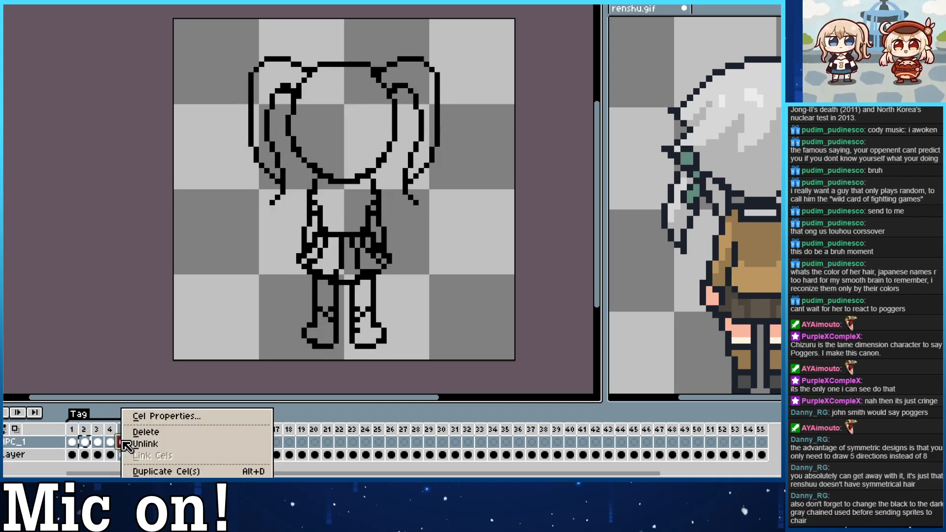
click(127, 444)
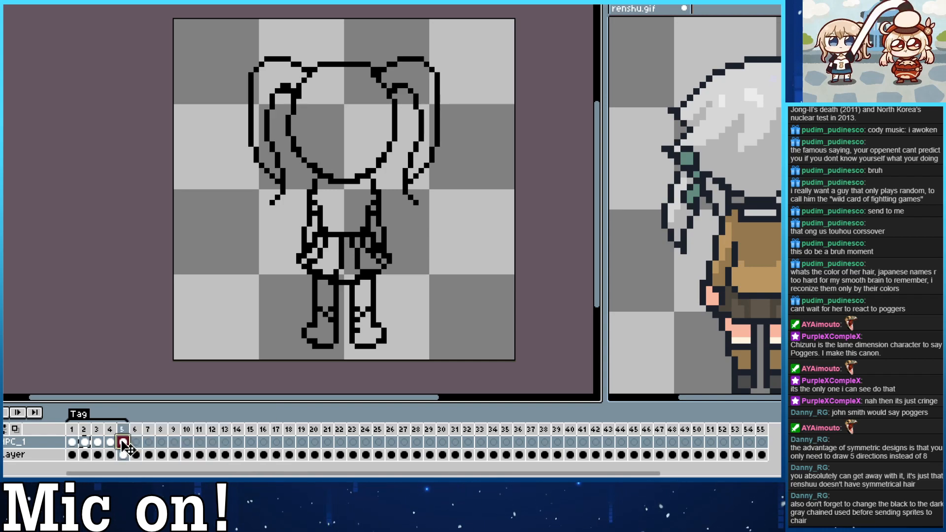
right_click(128, 445)
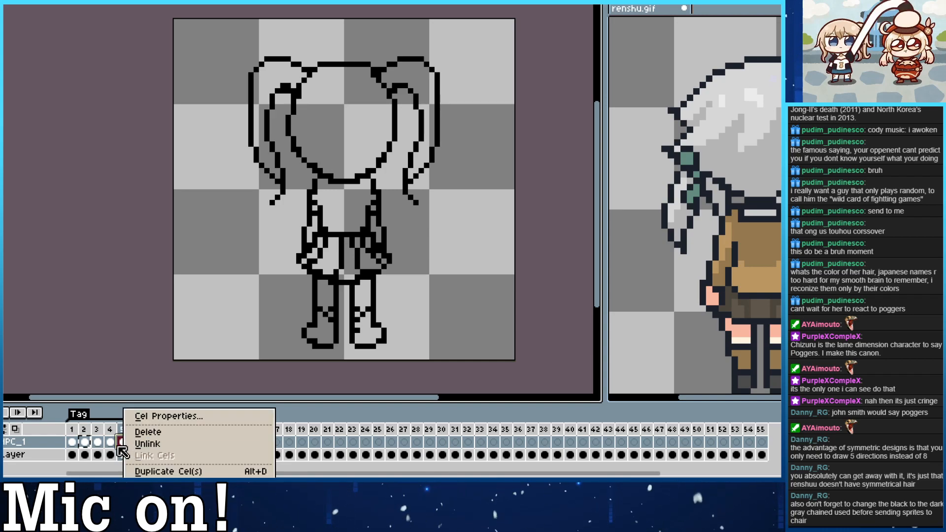
click(122, 446)
right_click(123, 445)
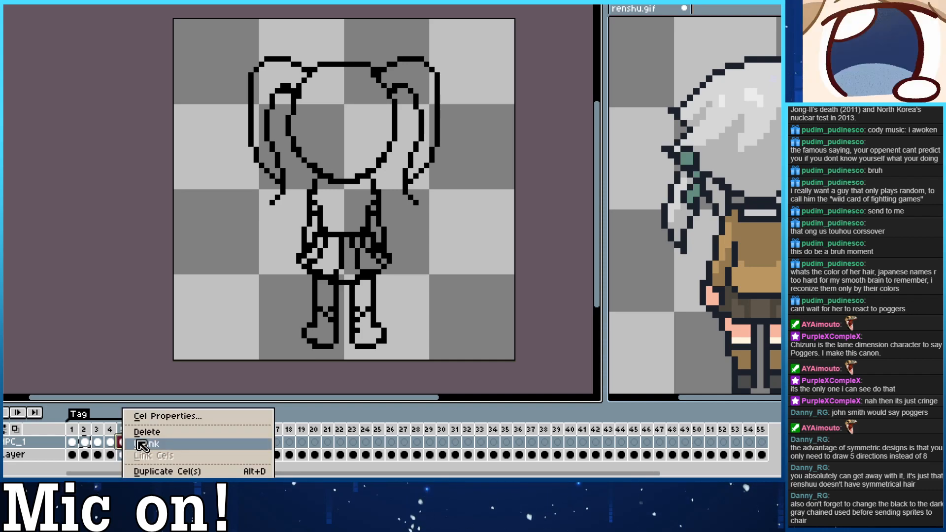
click(143, 444)
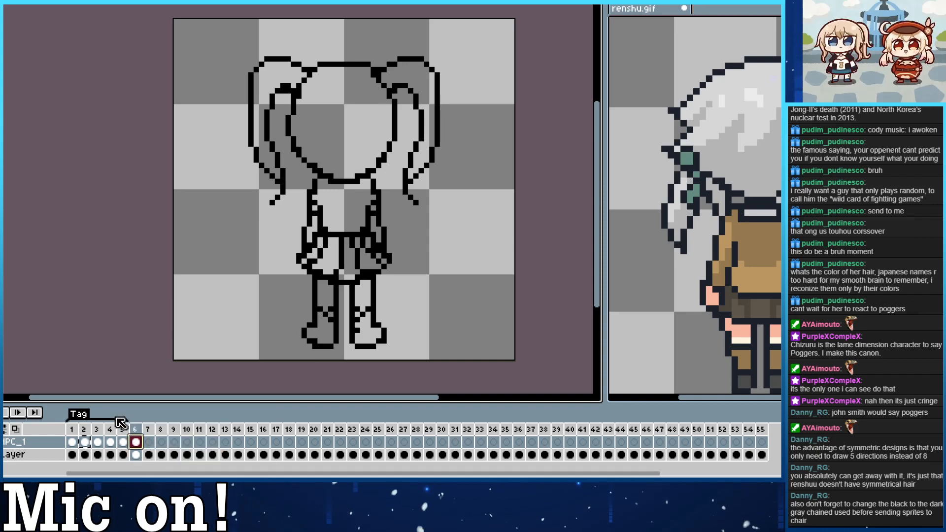
Check the properties of the animation tag without changing them, and return to the rear three-quarter view in frame 4.
mouse_move(69, 416)
mouse_down()
mouse_move(114, 402)
mouse_move(91, 417)
mouse_move(63, 417)
mouse_up()
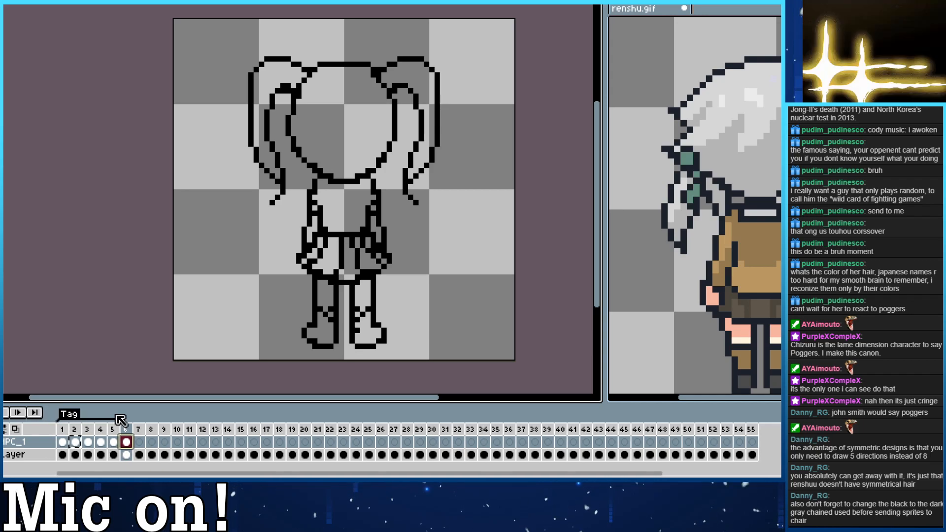
click(114, 441)
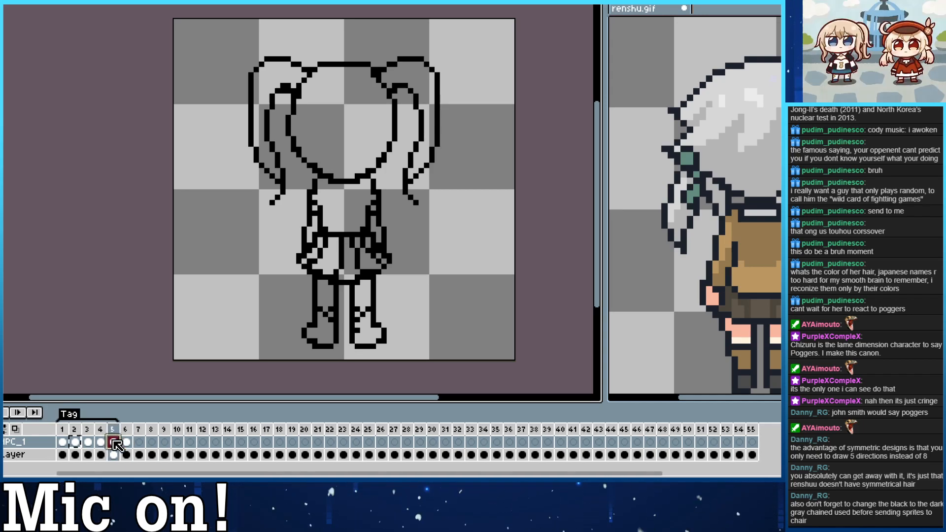
double_click(74, 418)
click(441, 282)
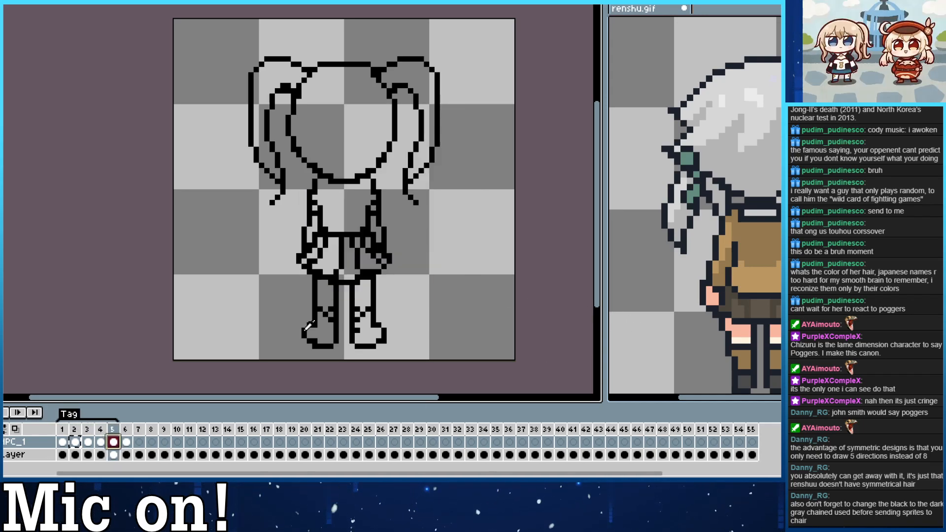
click(102, 441)
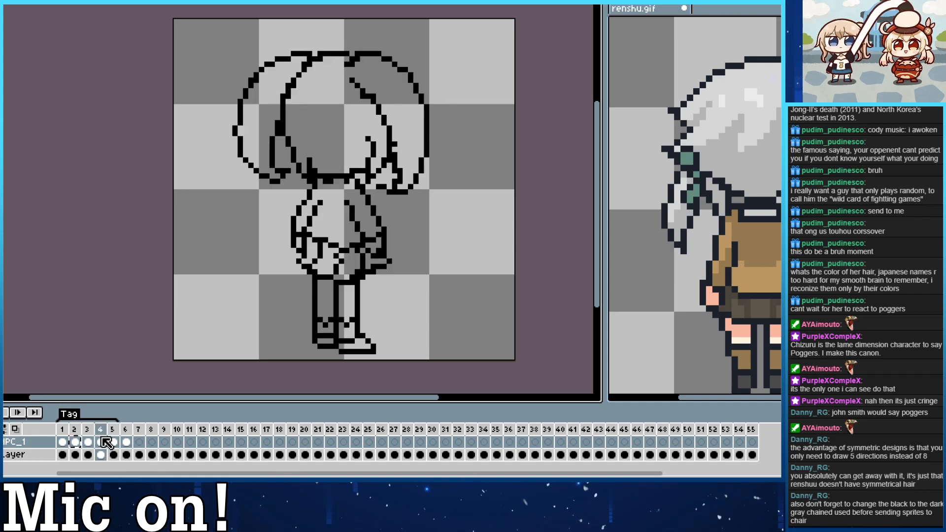
Duplicate the rear three-quarter drawing from frame 4 into frame 5.
right_click(103, 445)
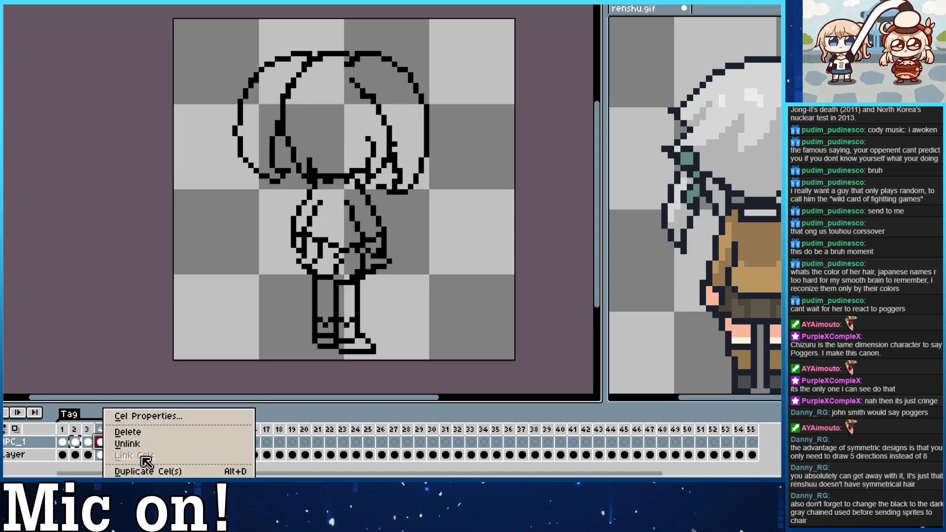
click(133, 472)
click(91, 444)
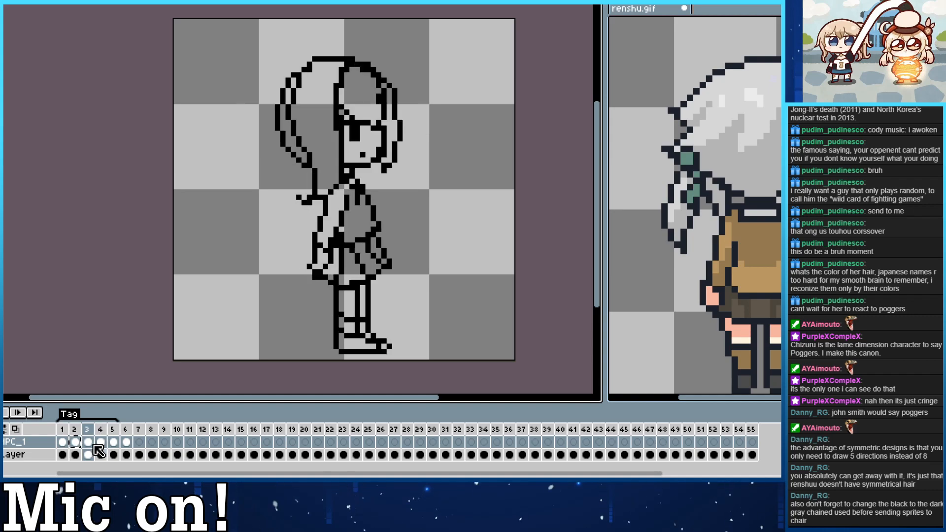
right_click(87, 444)
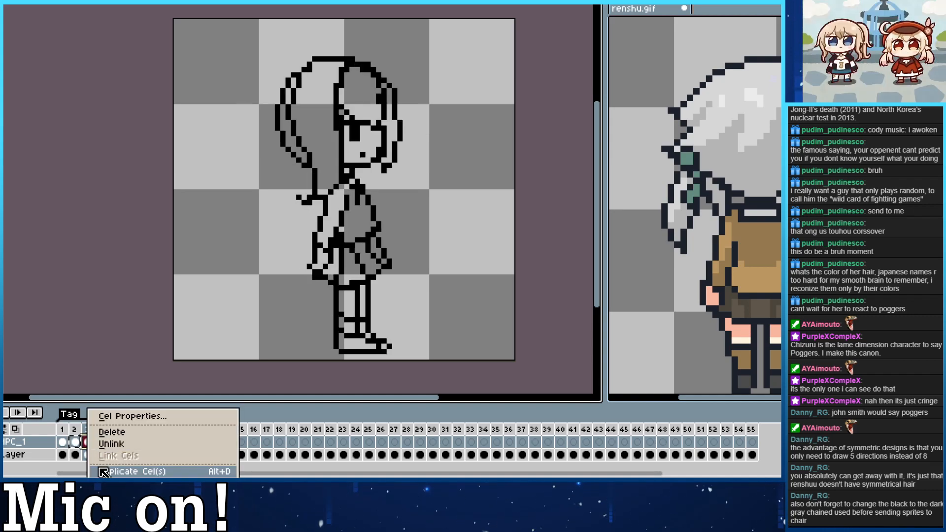
click(85, 446)
click(75, 442)
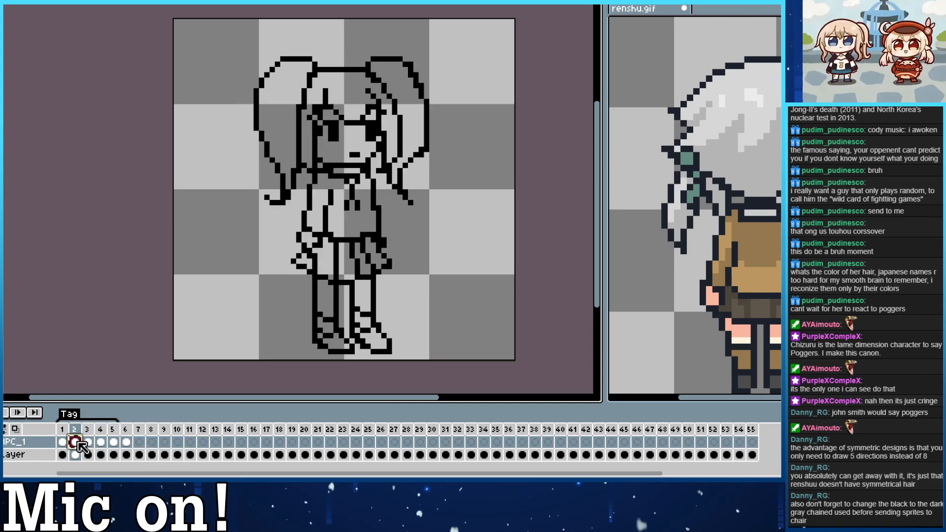
right_click(81, 446)
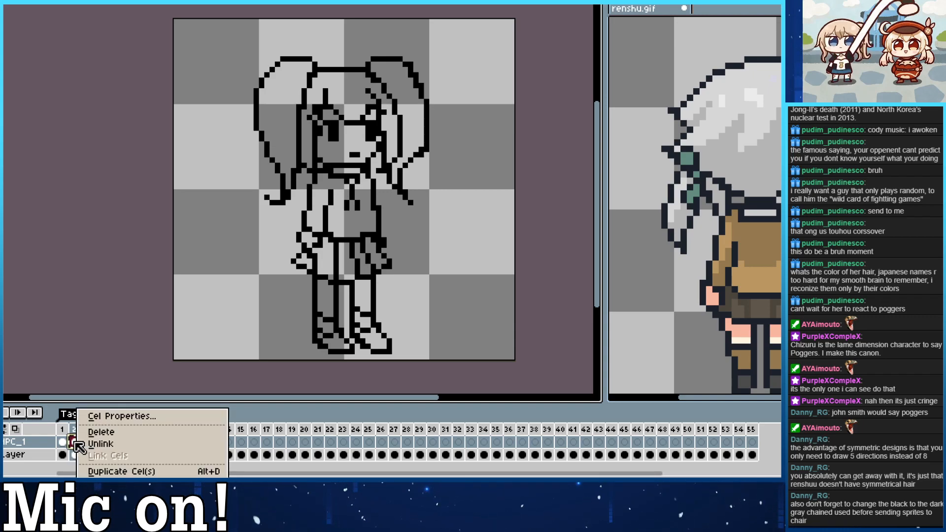
click(75, 443)
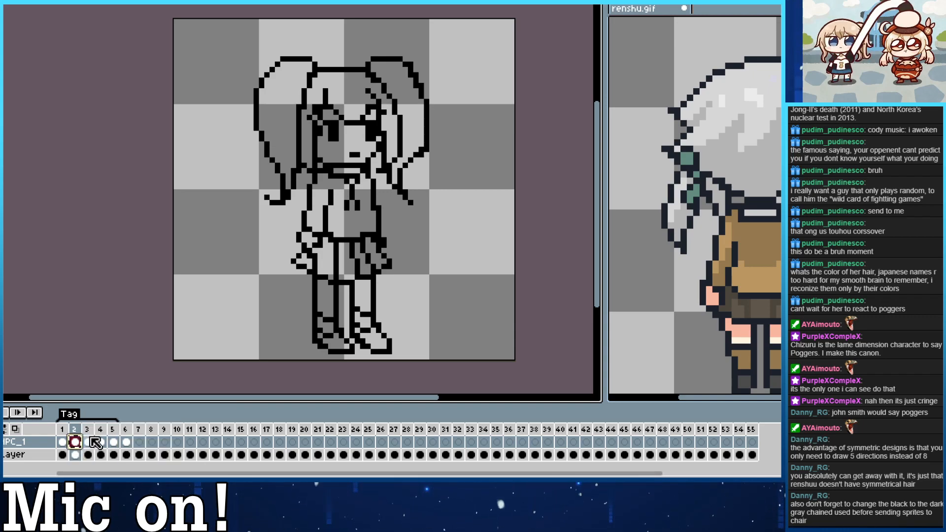
Copy the front three-quarter drawing into frame 8 by moving it from frame 2 to frame 7, duplicating it there and returning it to frame 2.
drag(77, 444, 140, 447)
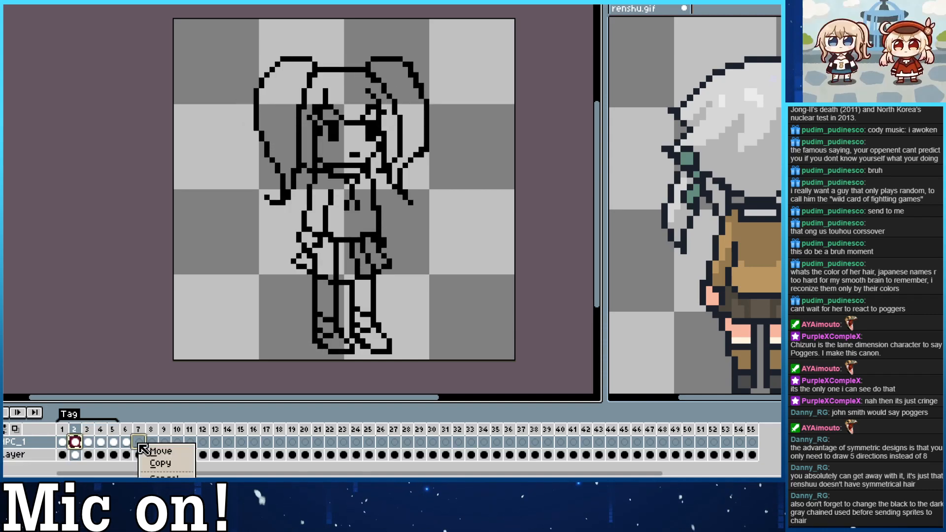
click(155, 451)
right_click(137, 442)
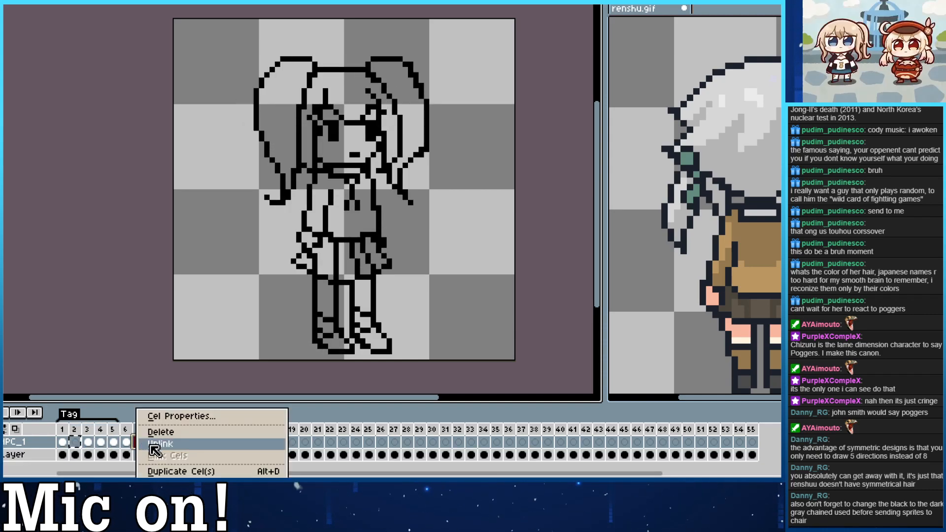
click(154, 446)
mouse_move(141, 442)
mouse_down()
mouse_move(89, 443)
mouse_move(143, 445)
mouse_up()
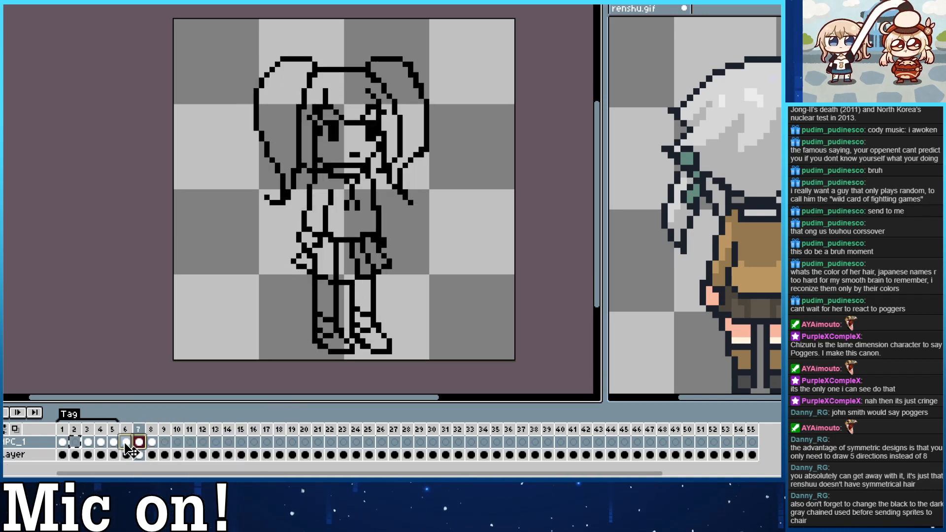
drag(79, 440, 79, 443)
click(99, 450)
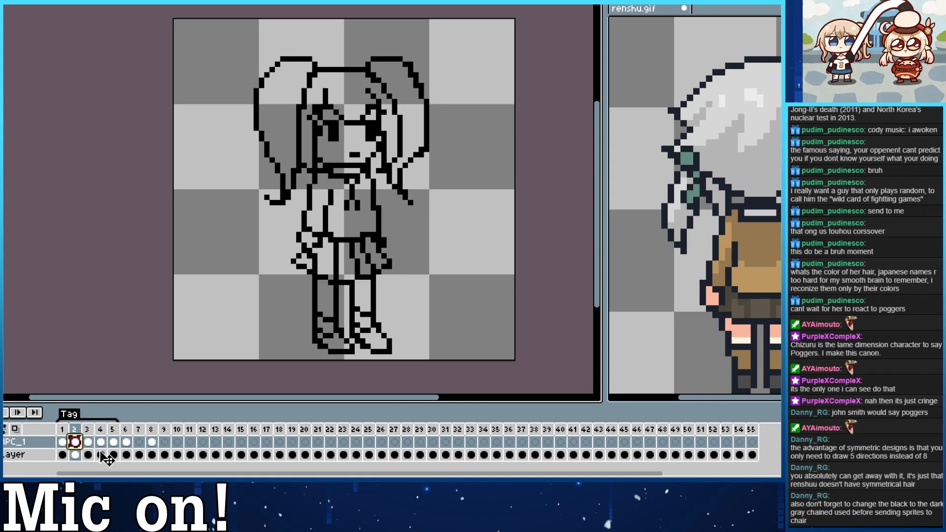
Check the views in the preceding frames and move the duplicated front three-quarter drawing from frame 8 to frame 7.
click(66, 442)
click(75, 442)
click(87, 443)
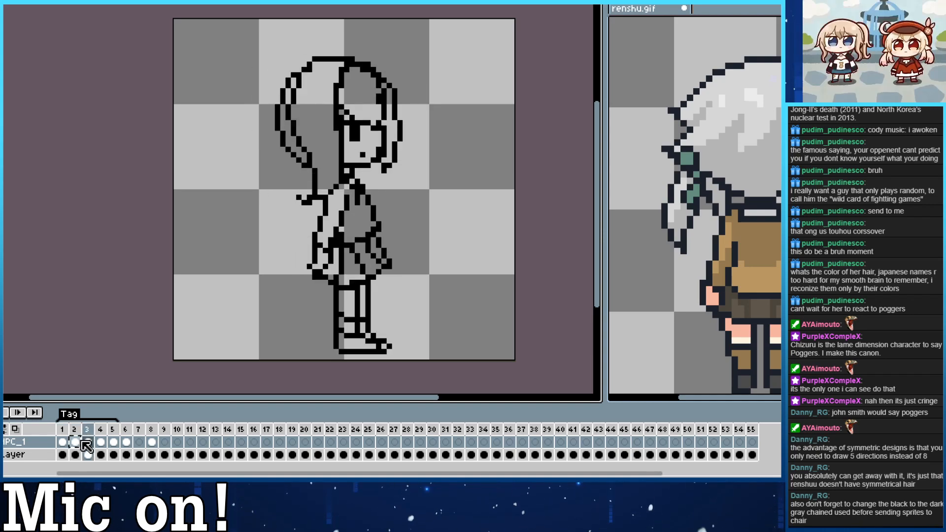
click(101, 443)
click(113, 444)
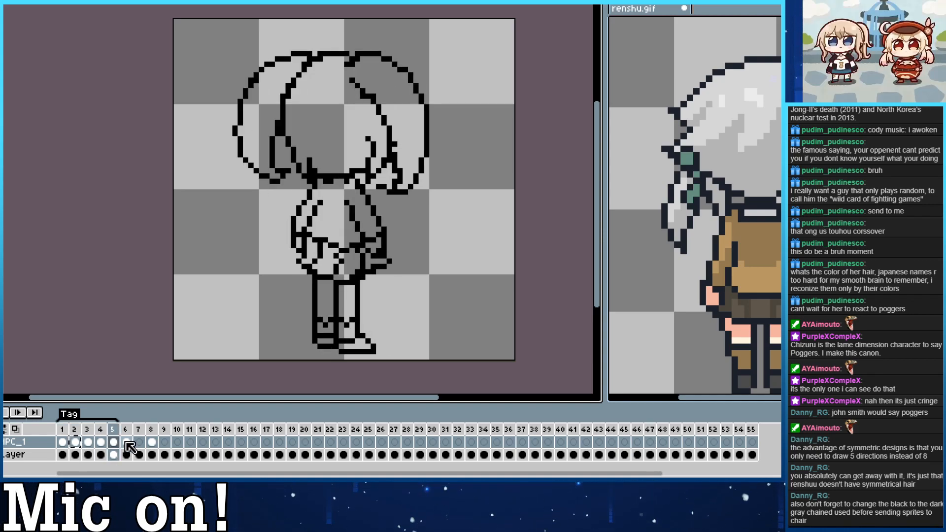
click(127, 442)
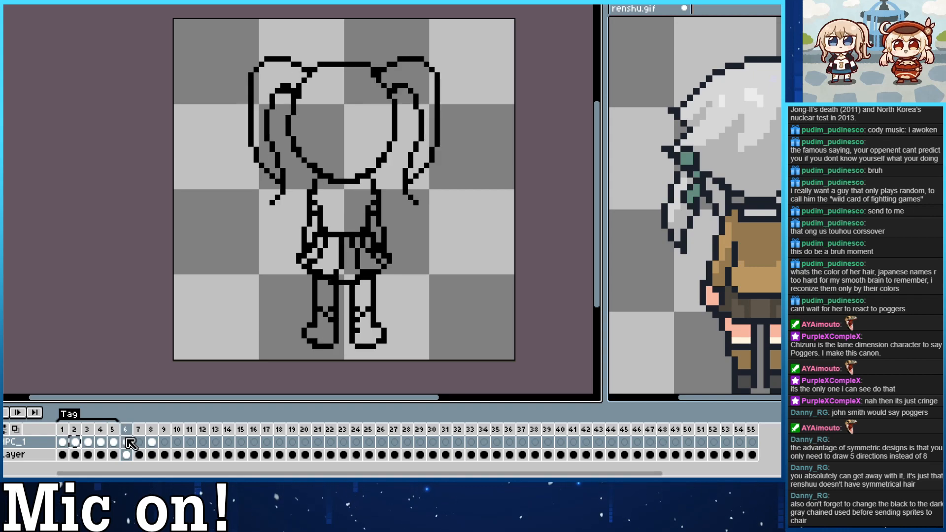
click(151, 443)
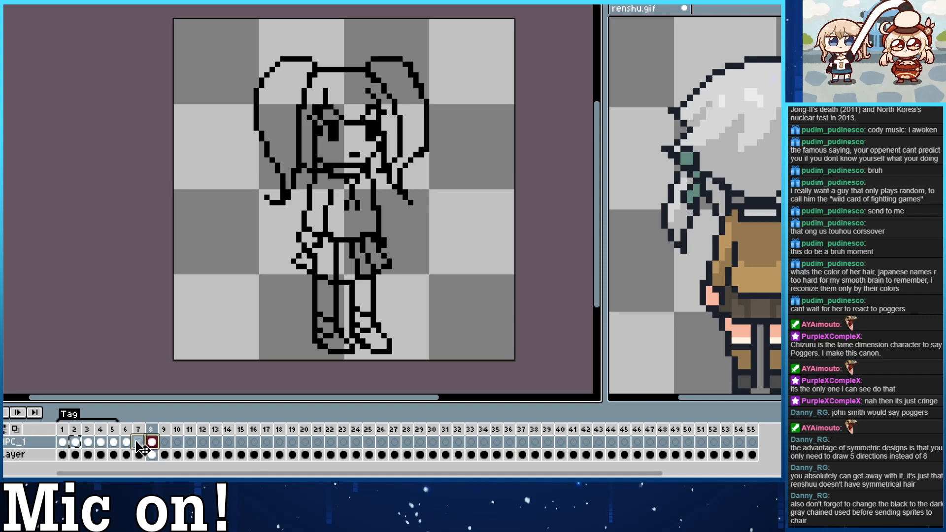
click(139, 442)
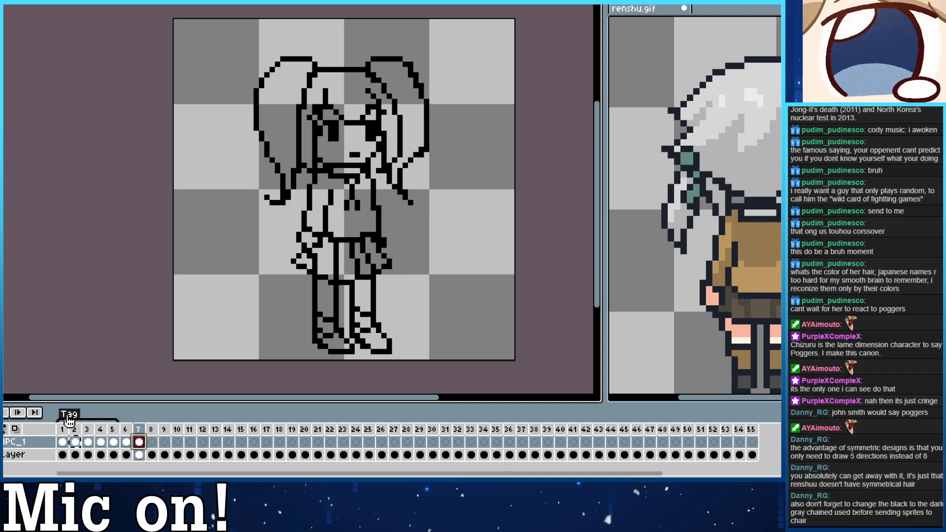
Extend the animation tag so that it ends at frame 7.
double_click(69, 419)
click(431, 219)
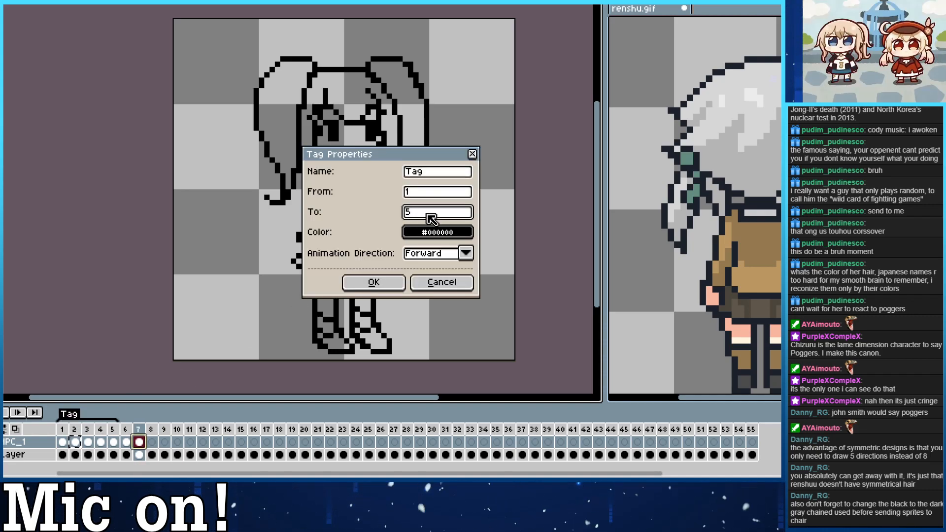
key(BackSpace)
key(Return)
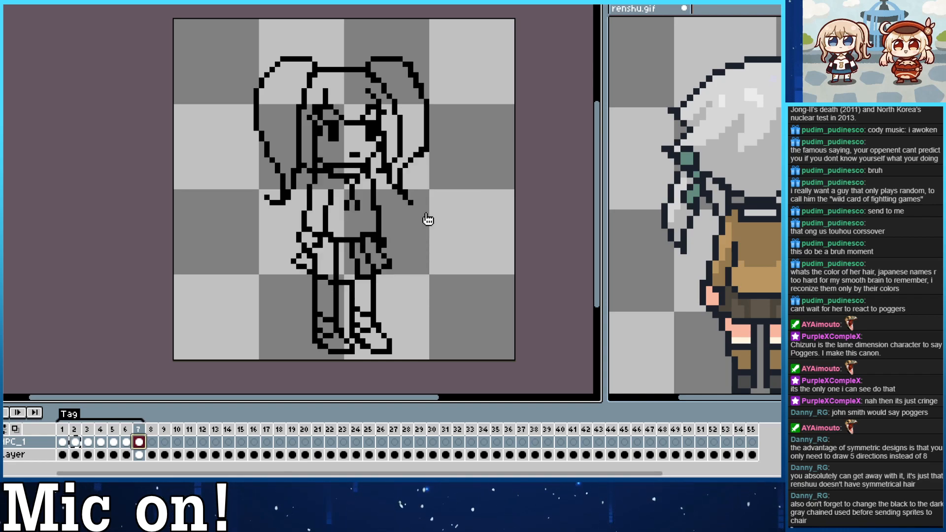
click(63, 442)
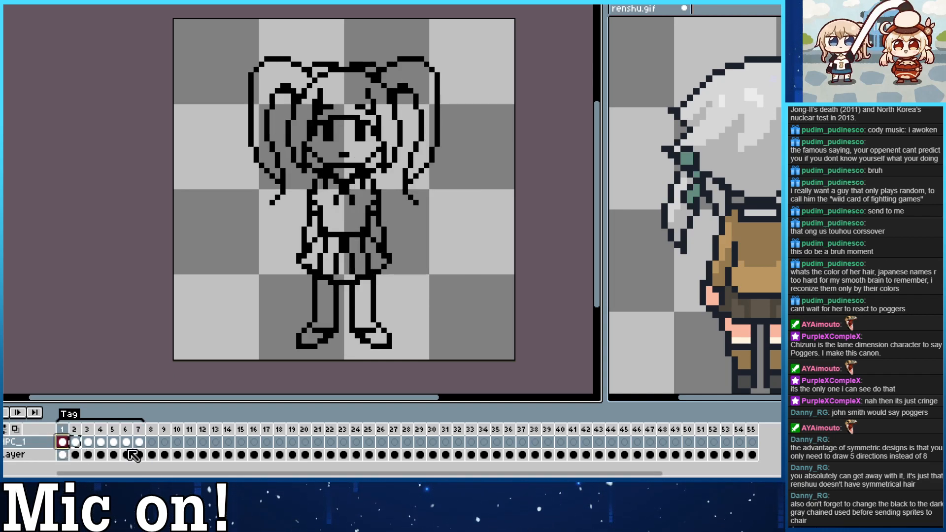
key(Right)
ctrl+click(75, 443)
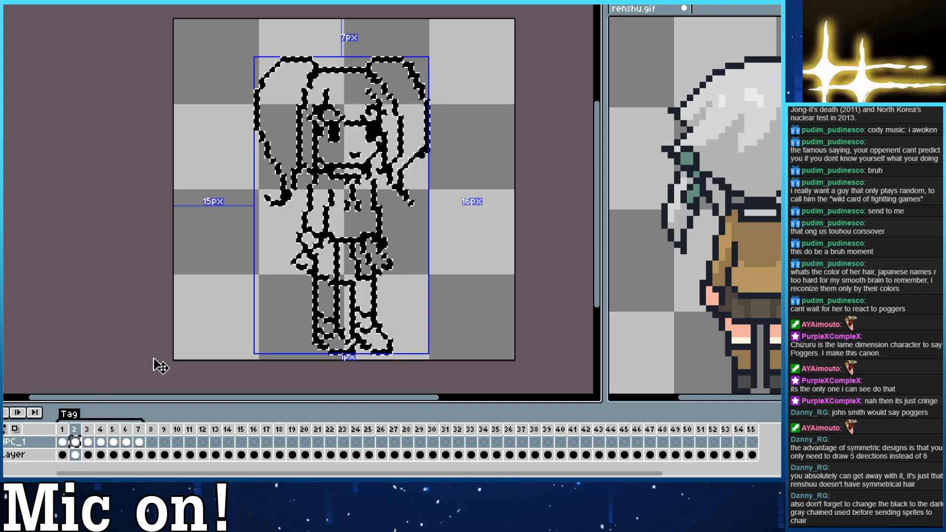
click(570, 229)
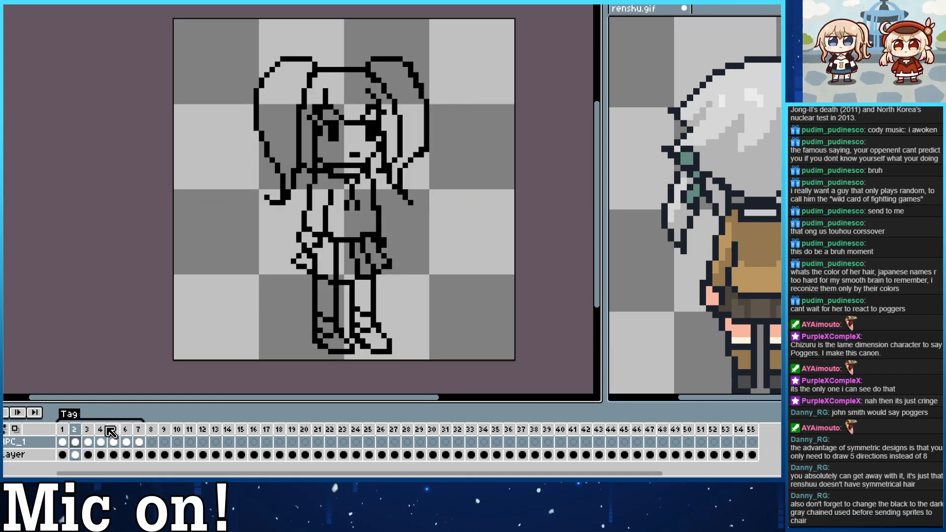
ctrl+click(74, 454)
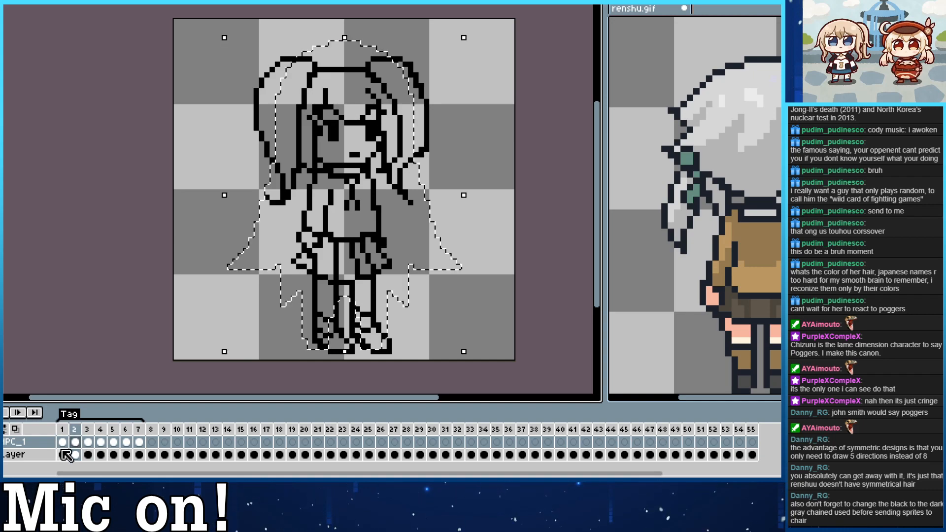
click(547, 137)
ctrl+click(78, 442)
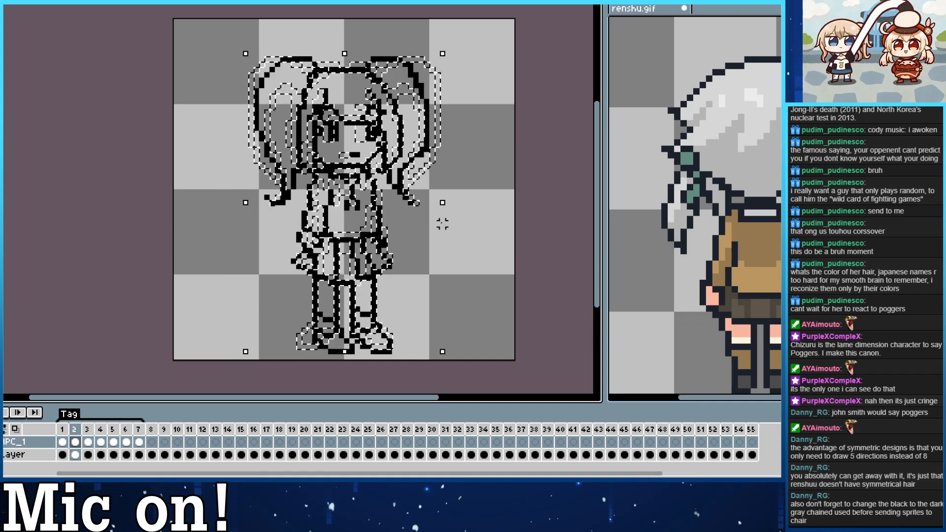
click(538, 128)
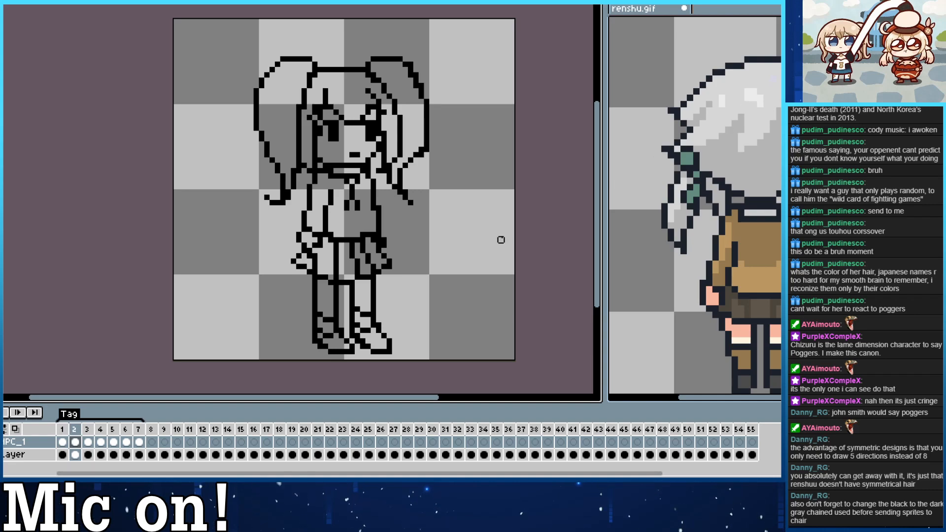
Flip the duplicated rear three-quarter drawing in frame 5 horizontally.
key(Left)
key(Right)
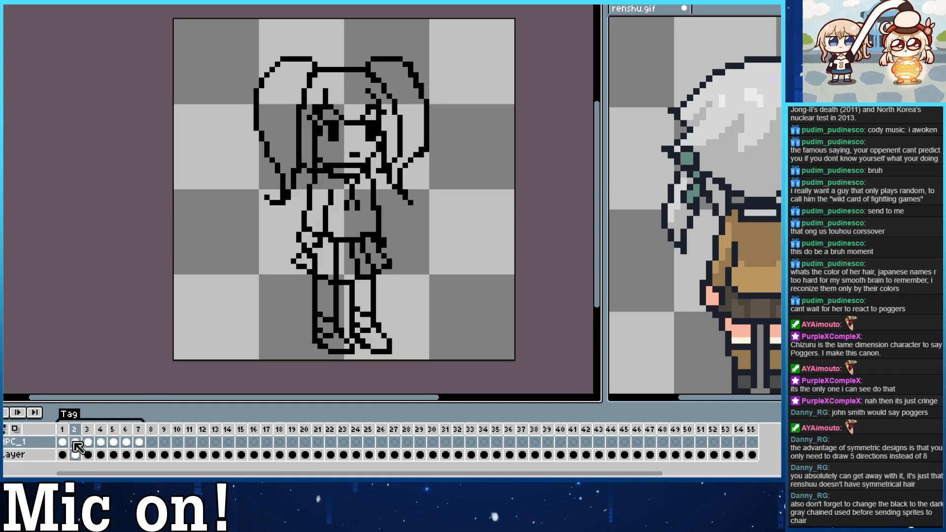
key(Right)
key(Right)
key(Right)
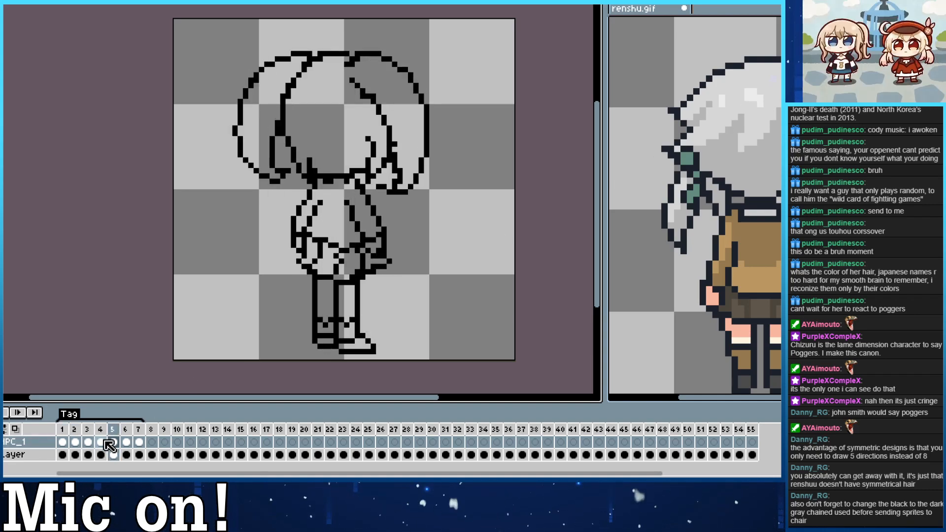
click(113, 443)
click(4, 3)
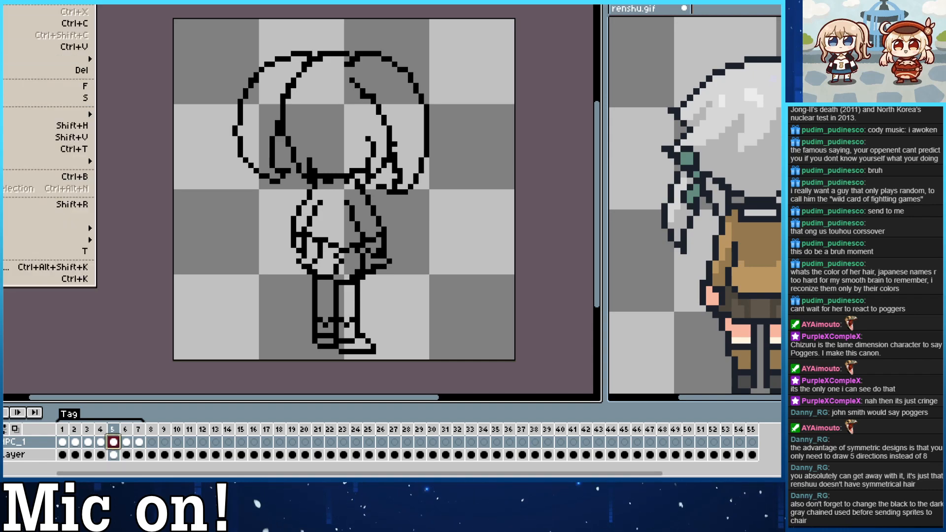
click(9, 126)
Flip the duplicated front three-quarter drawing in frame 7 horizontally.
key(Right)
click(140, 442)
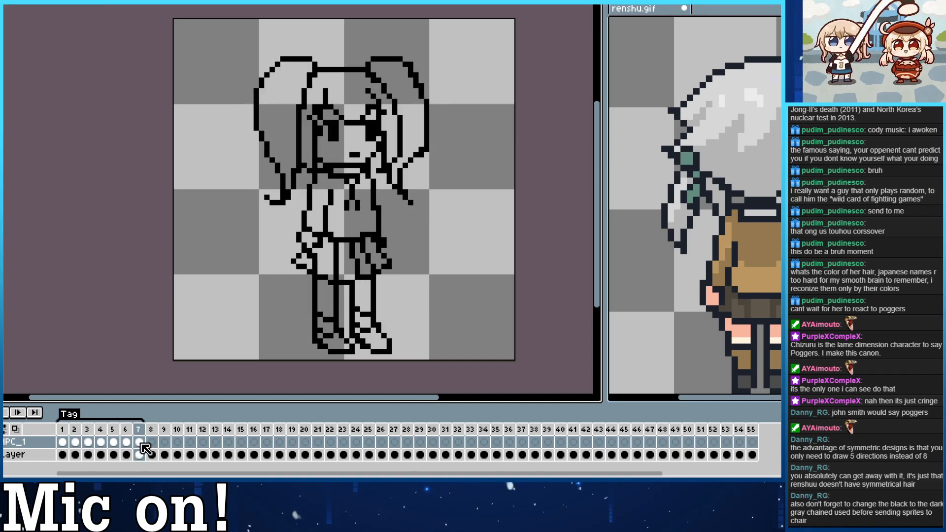
click(5, 2)
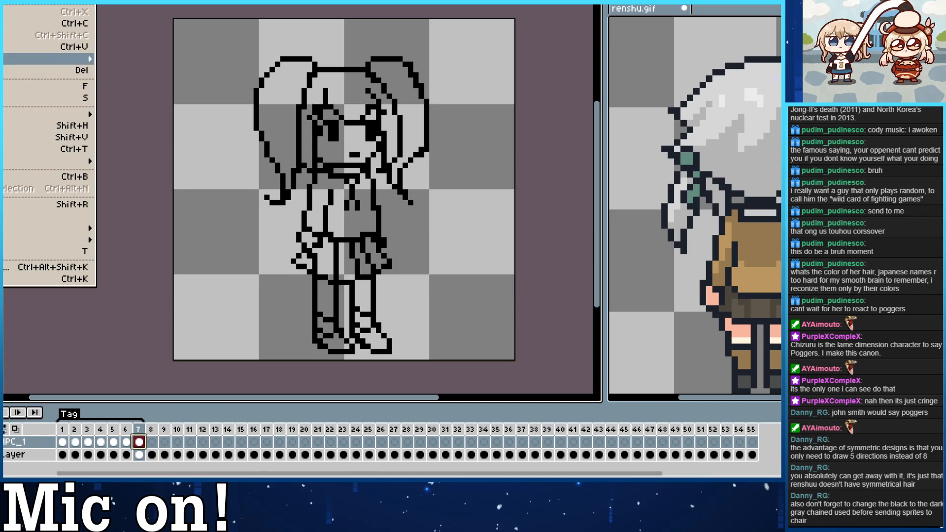
click(50, 125)
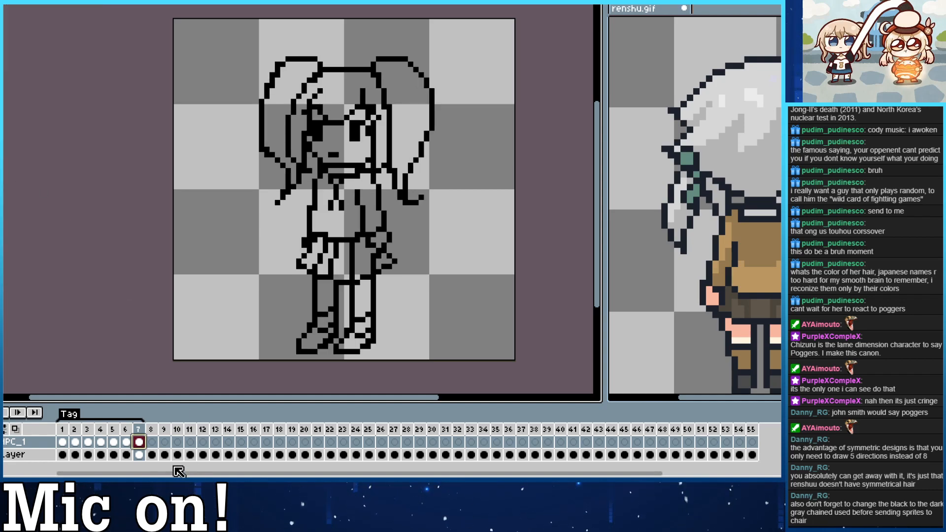
Examine the order of the views by stepping back and forth through frames 2 to 5.
click(113, 443)
key(Left)
key(Left)
key(Left)
key(Left)
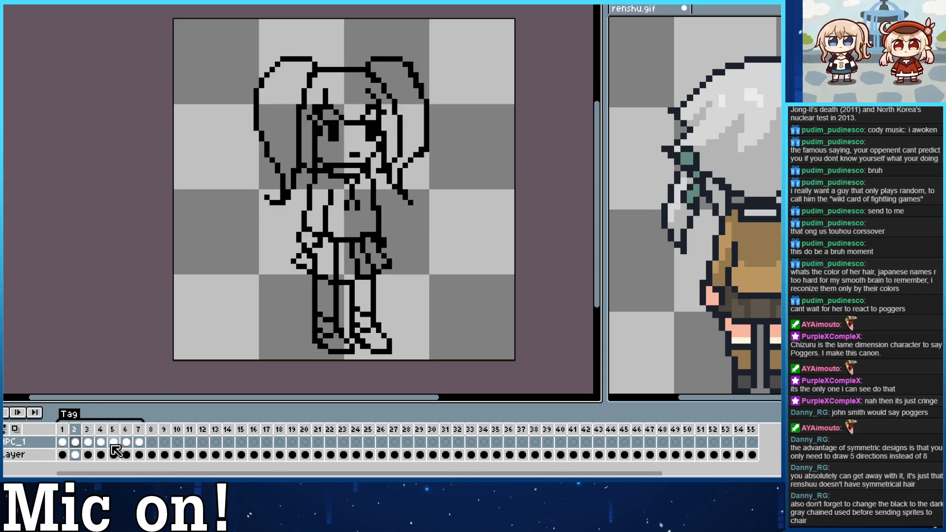
key(Right)
key(Right)
key(Right)
key(Right)
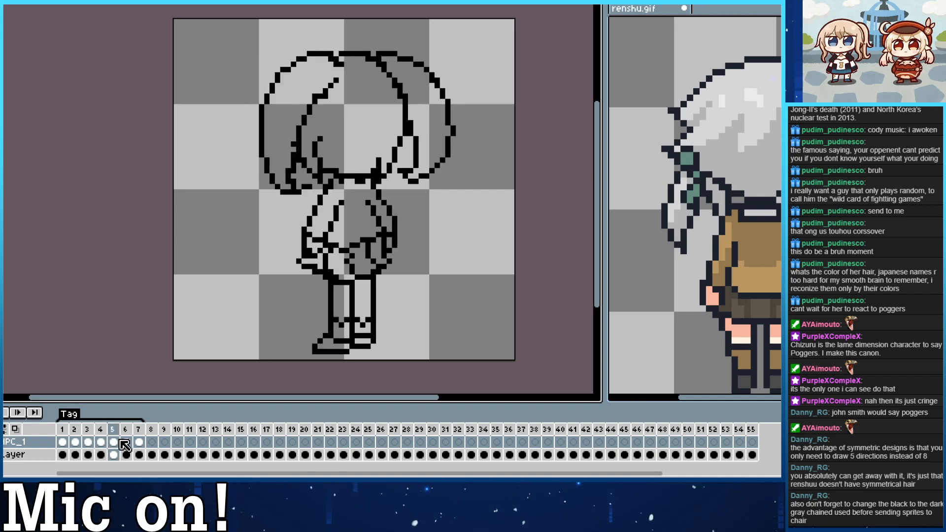
Compare the views in frames 5 and 6, and move the back view drawing from frame 6 to frame 5.
click(128, 443)
key(Left)
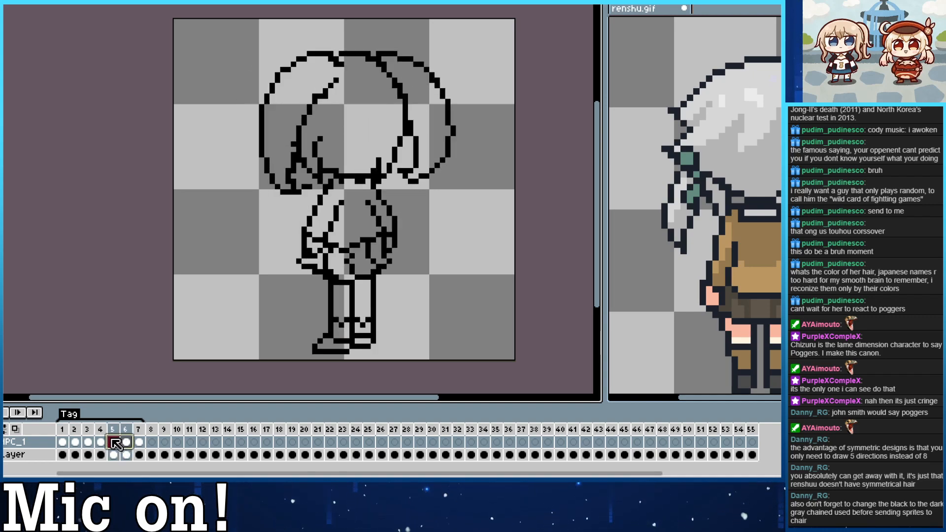
key(Right)
key(Left)
key(Right)
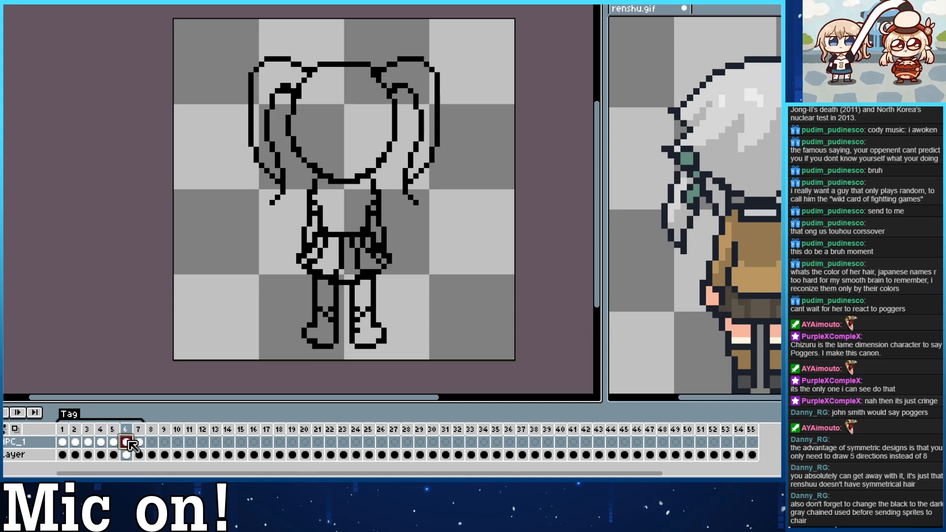
right_click(117, 443)
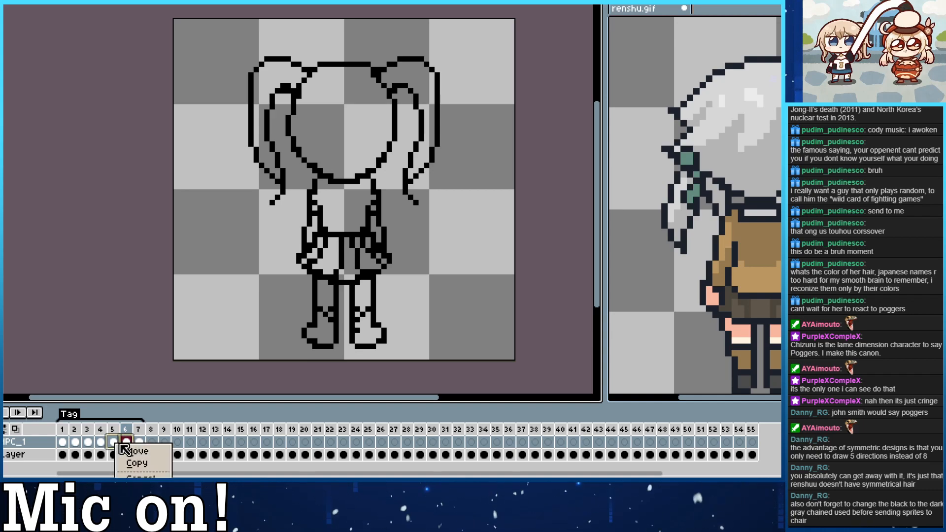
click(133, 451)
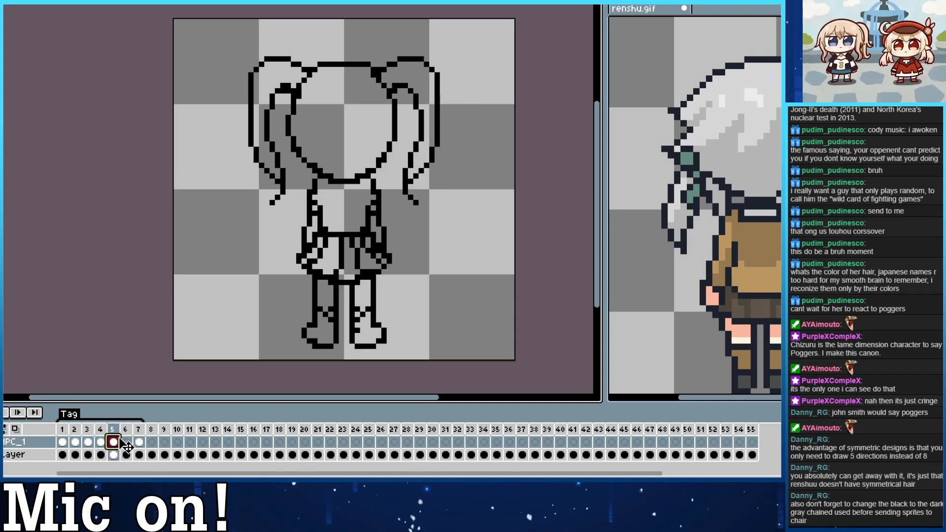
Move the frame with the back view from position 6 ahead of frame 5 and check the resulting order up to frame 7.
click(129, 445)
key(Left)
key(Right)
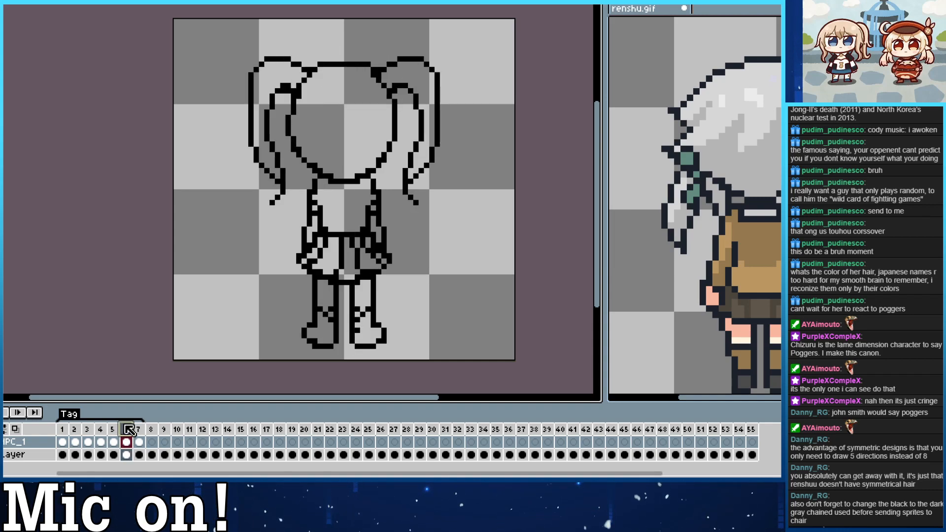
double_click(128, 433)
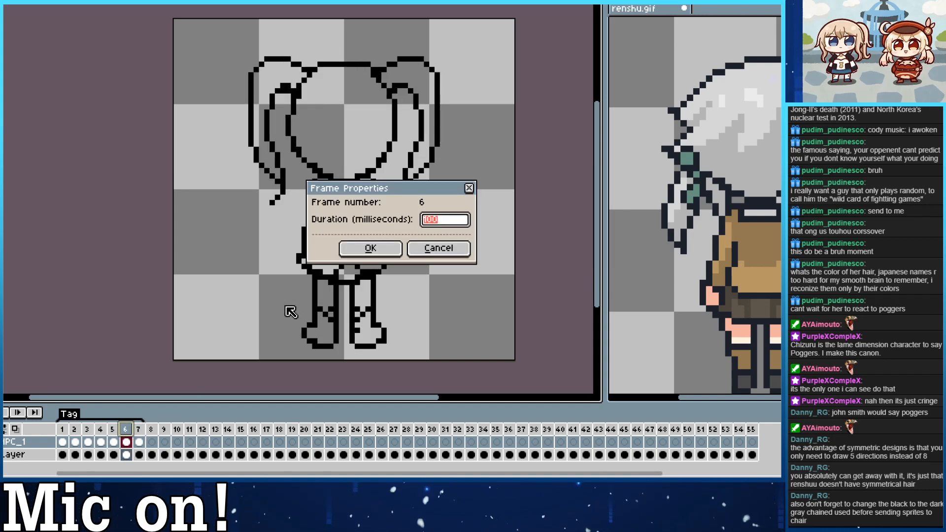
click(420, 249)
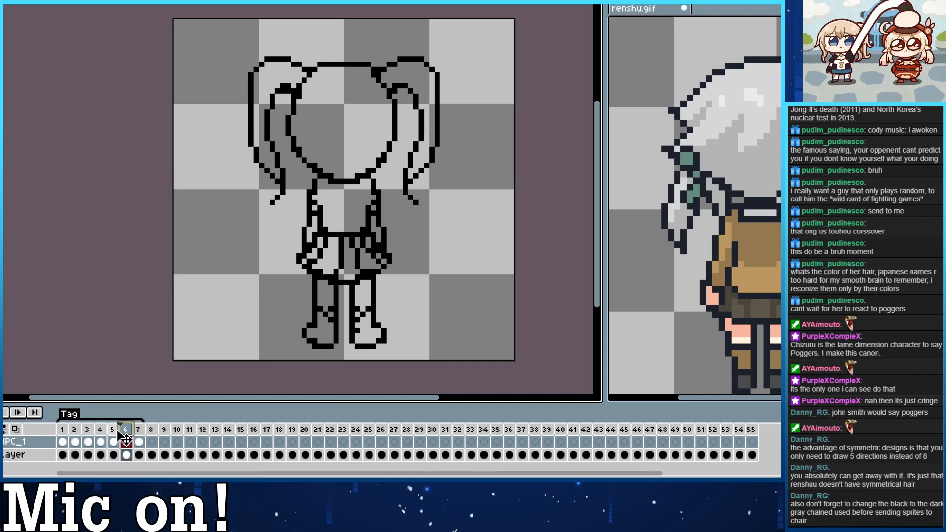
drag(108, 430, 109, 431)
key(Left)
key(Right)
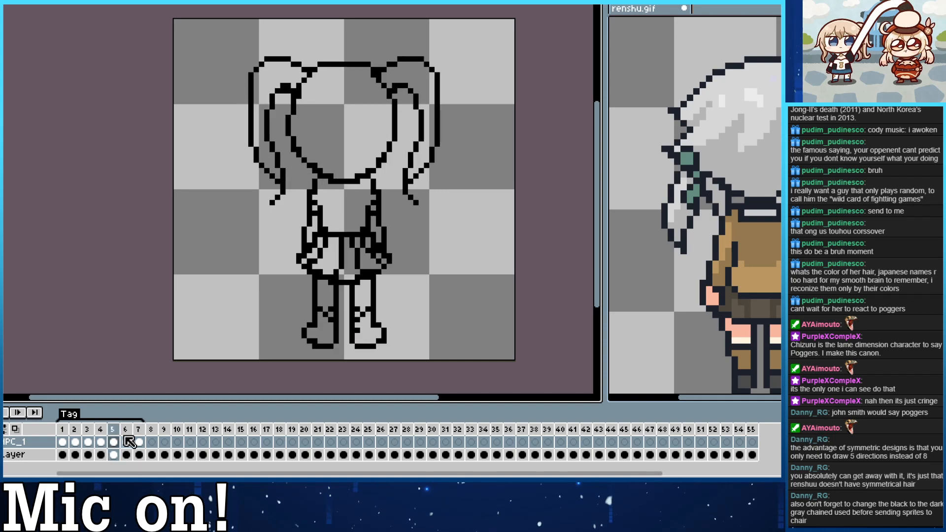
key(Right)
Copy the side view drawing from frame 3 into the empty frame 8 on the same layer.
key(Right)
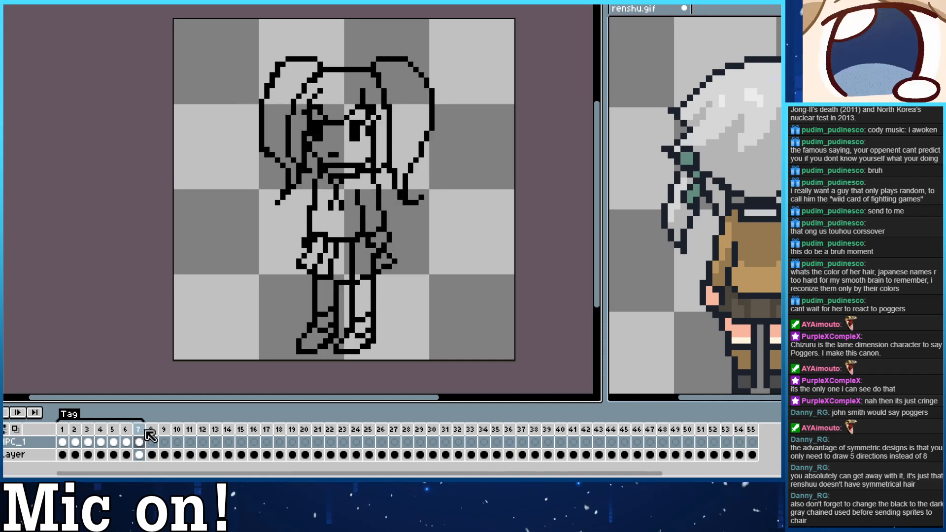
key(Left)
key(Right)
key(Left)
key(Left)
key(Left)
key(Left)
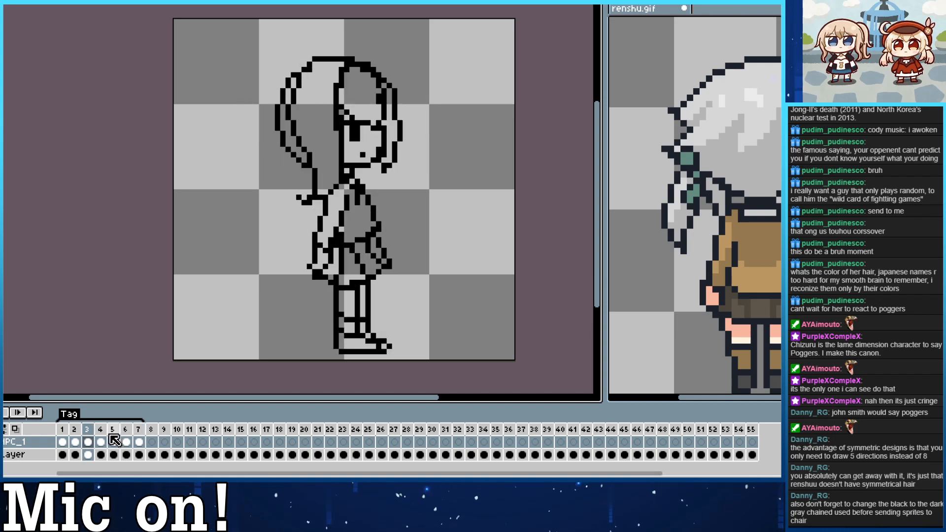
right_click(88, 442)
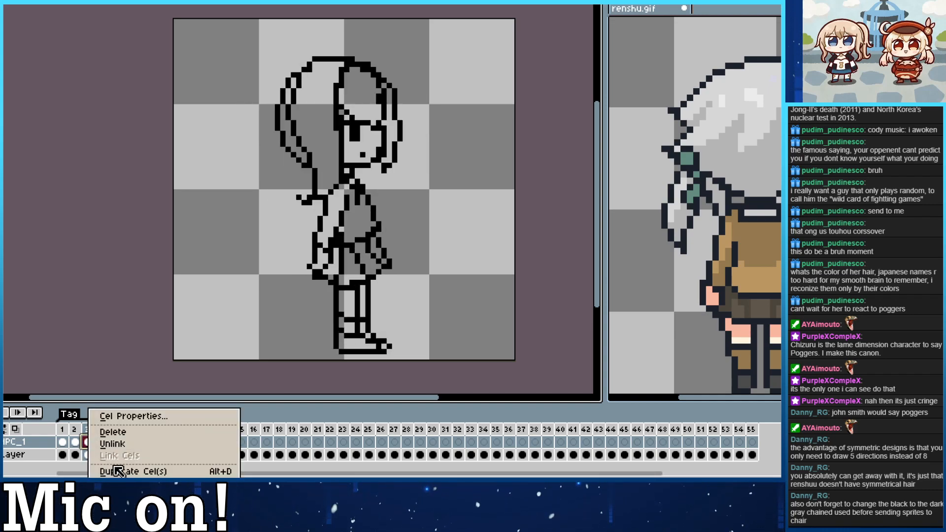
drag(92, 449, 152, 443)
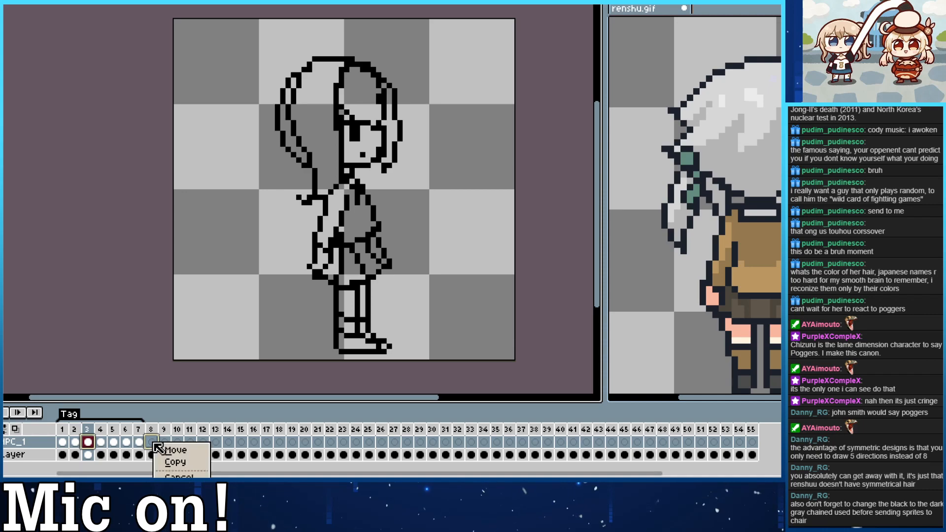
click(164, 464)
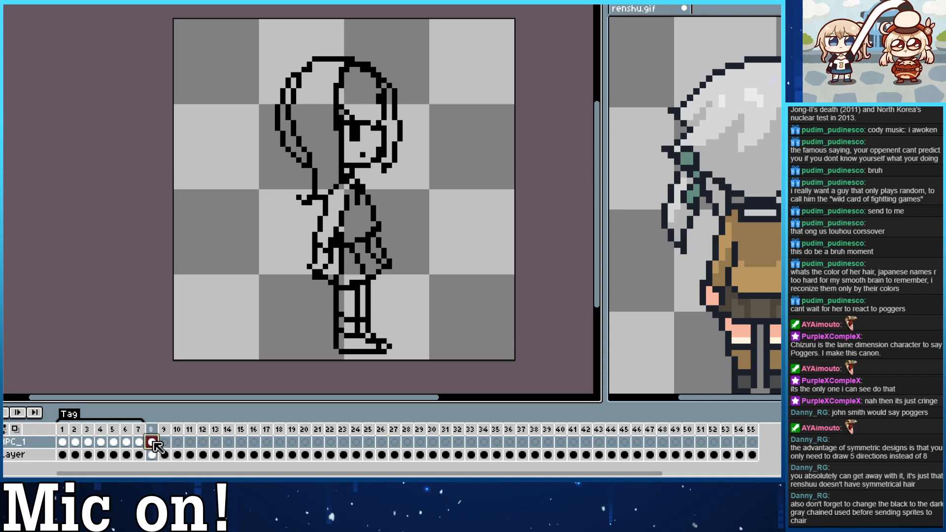
Move frame 8 with the copied side view ahead of frame 7.
right_click(151, 438)
click(147, 437)
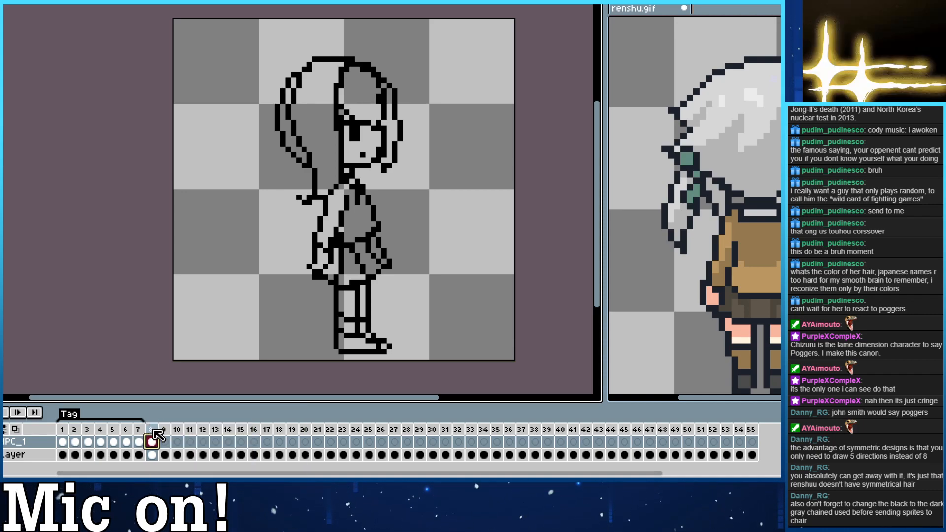
click(140, 429)
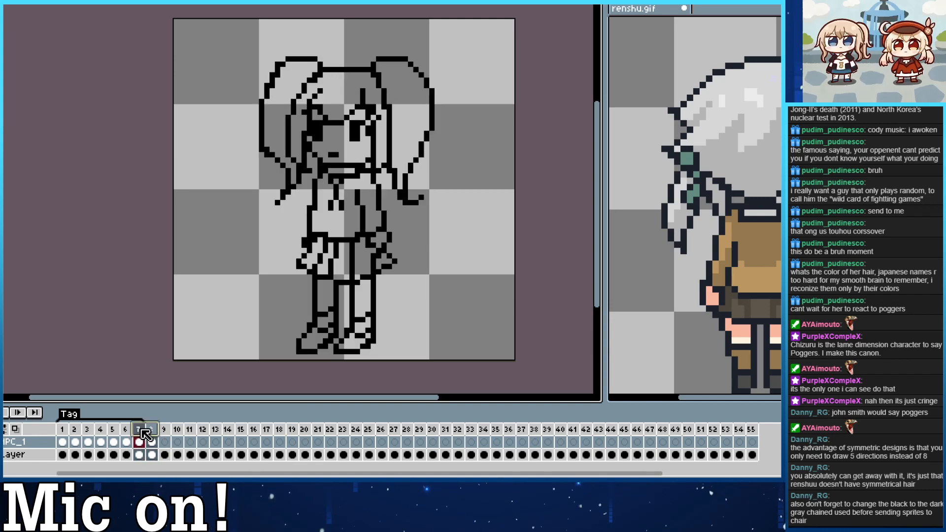
click(152, 429)
drag(151, 428, 136, 429)
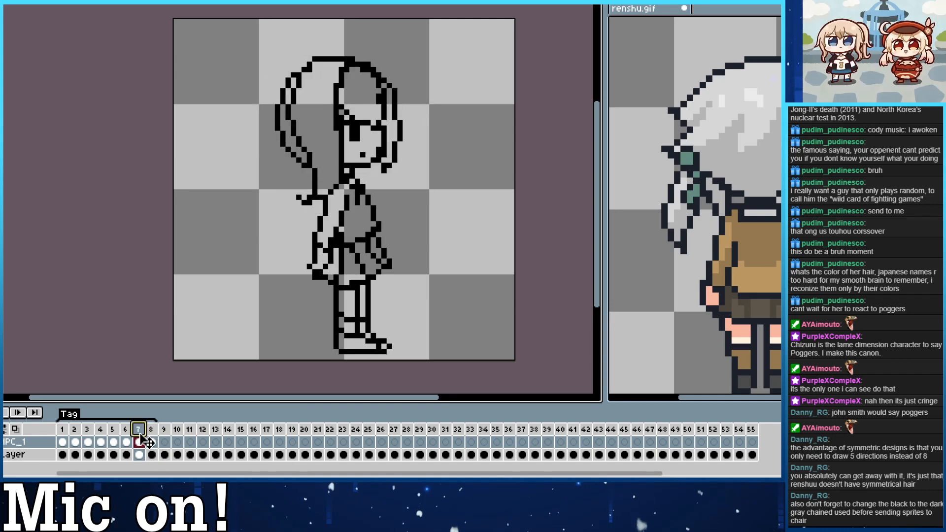
click(153, 442)
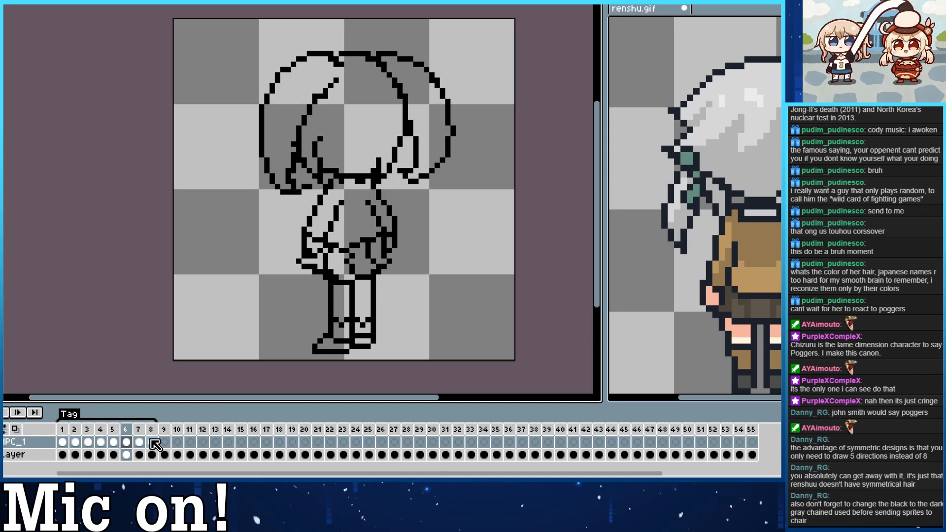
Flip the duplicated side view drawing in frame 7 horizontally.
key(Right)
key(Right)
key(Left)
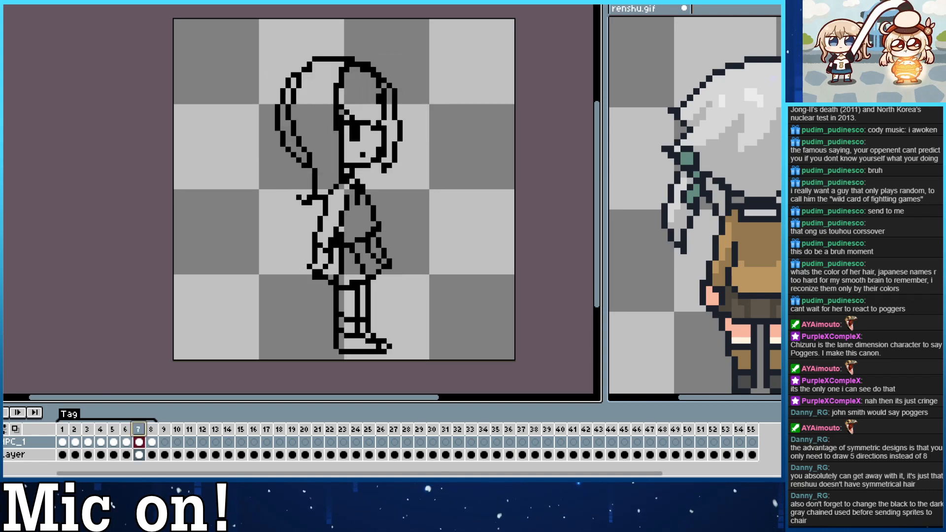
click(4, 5)
click(5, 126)
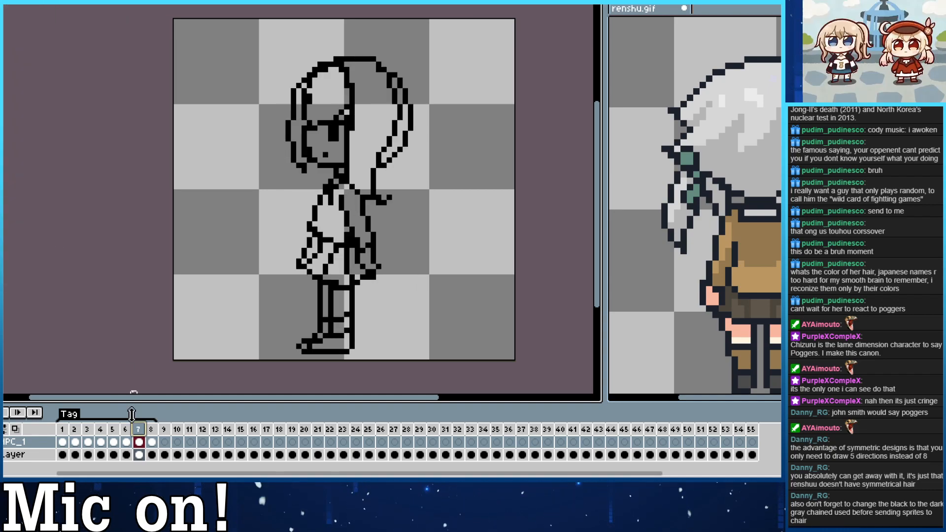
Play the turnaround animation and step through its frames to check the rotation.
click(4, 412)
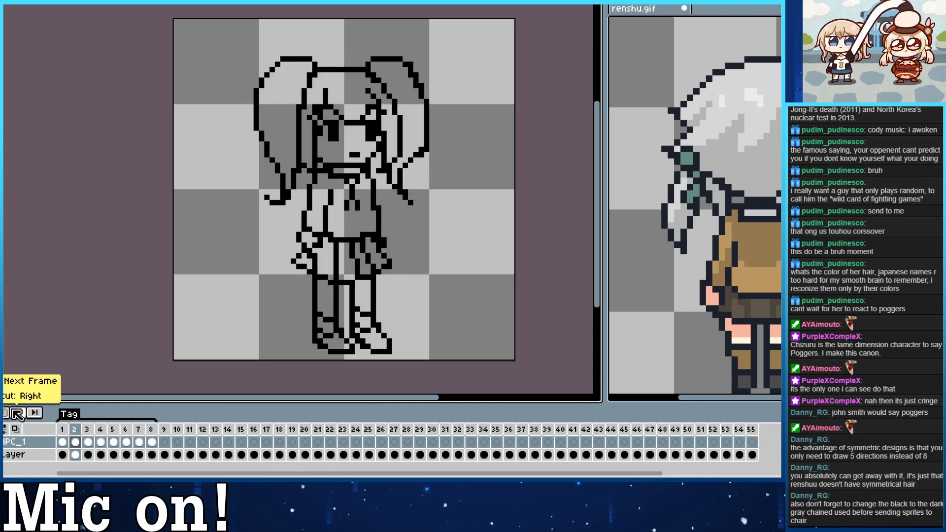
click(17, 413)
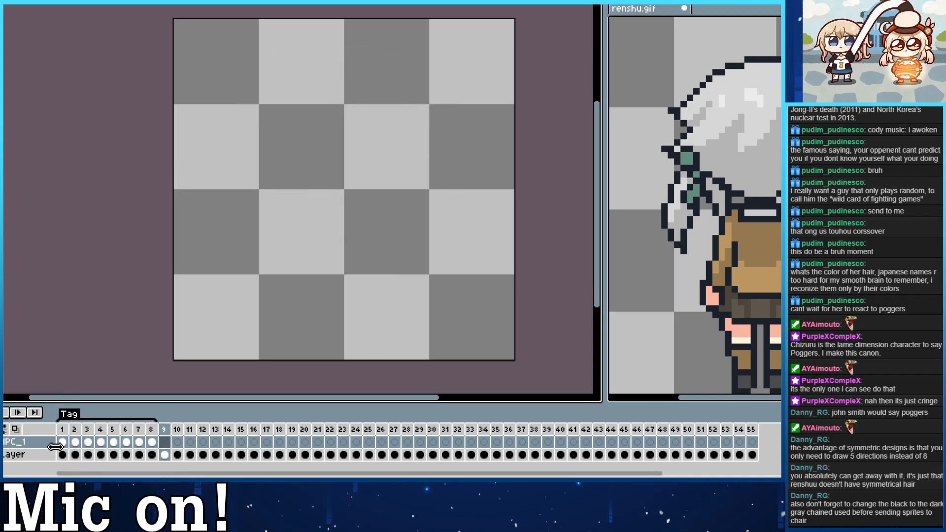
key(period)
key(period)
key(period)
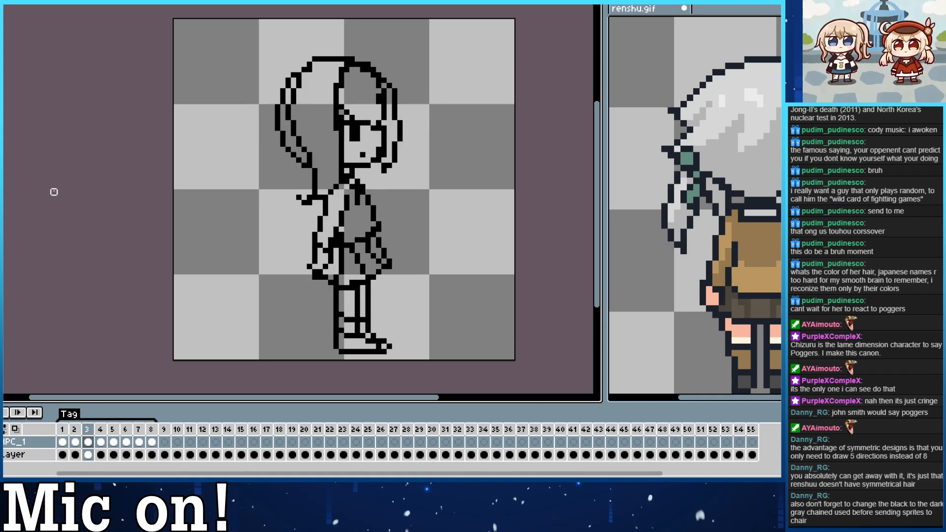
Compare the side view in frame 3 with the neighbouring views in frames 2 and 4 by flipping between them.
key(Right)
key(Left)
key(Left)
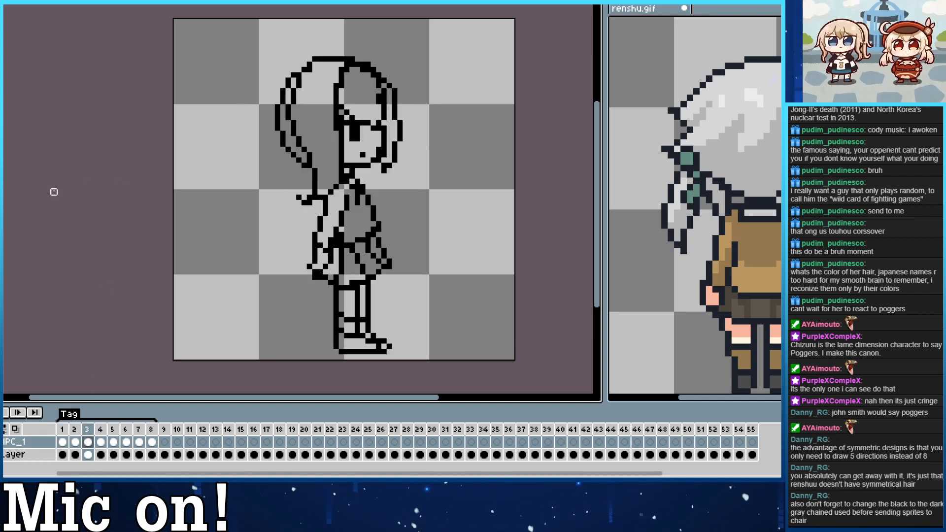
key(Right)
key(Left)
key(Left)
key(Right)
key(Left)
key(Right)
key(Right)
key(Left)
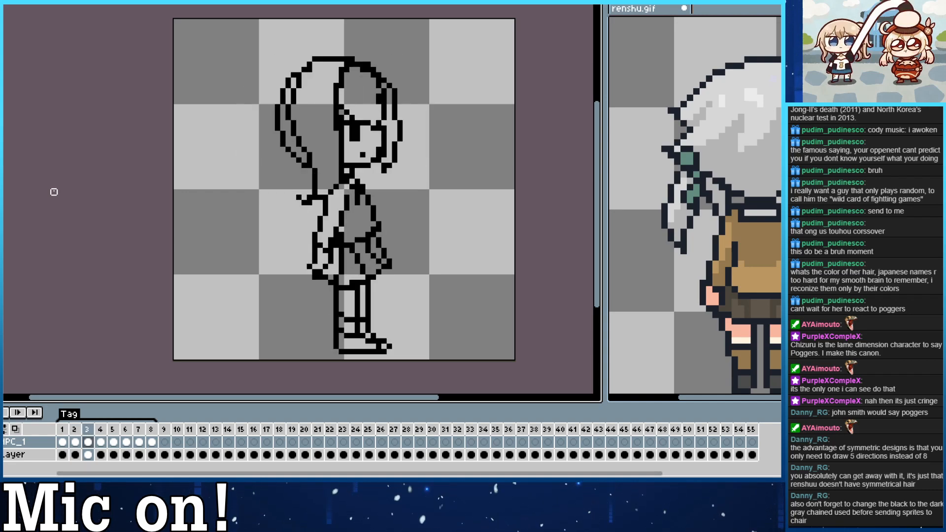
key(Right)
key(Left)
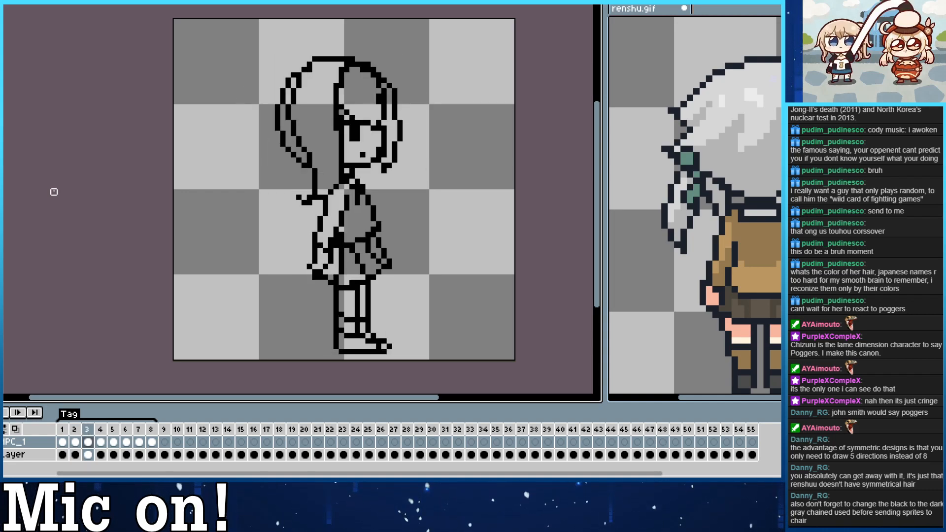
key(Right)
key(Left)
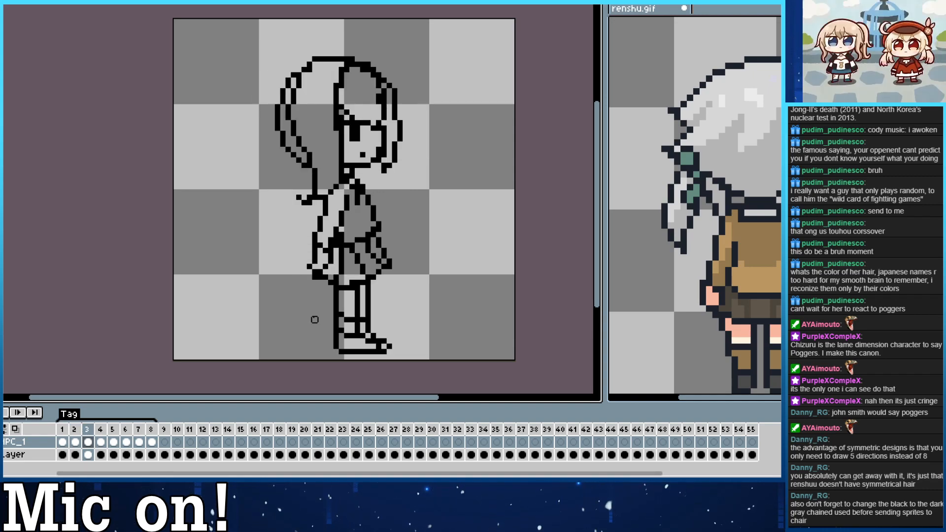
Compare the side view in renshu.gif with the new sprite, stepping through its views in frames 3 to 7.
click(702, 302)
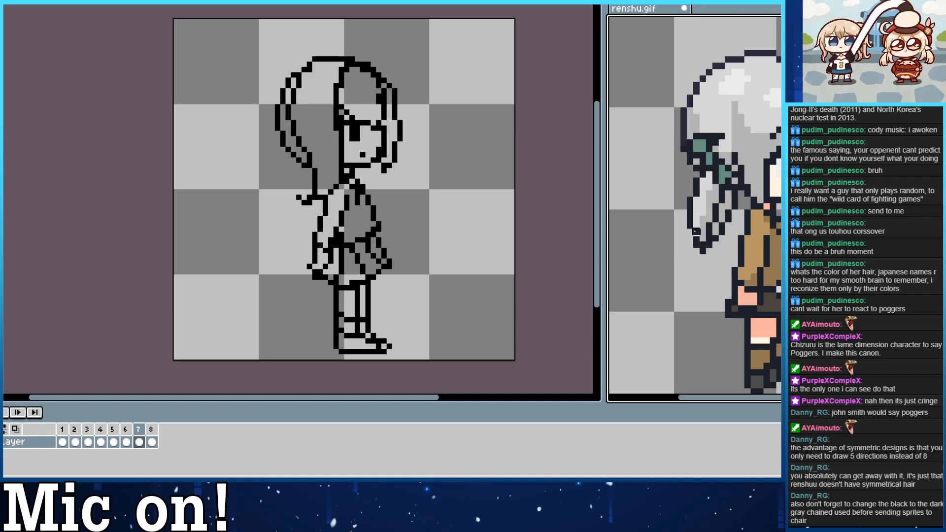
click(586, 256)
key(Left)
key(Right)
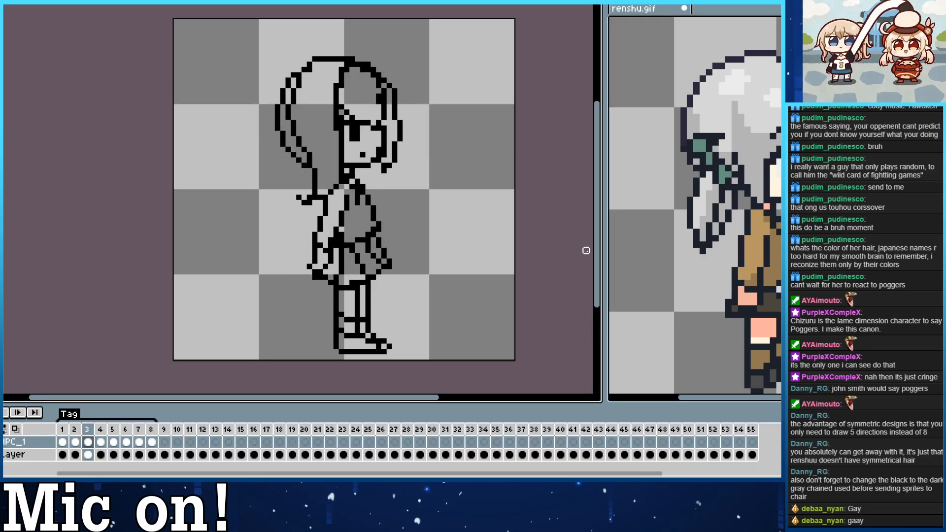
key(Right)
key(Left)
key(Right)
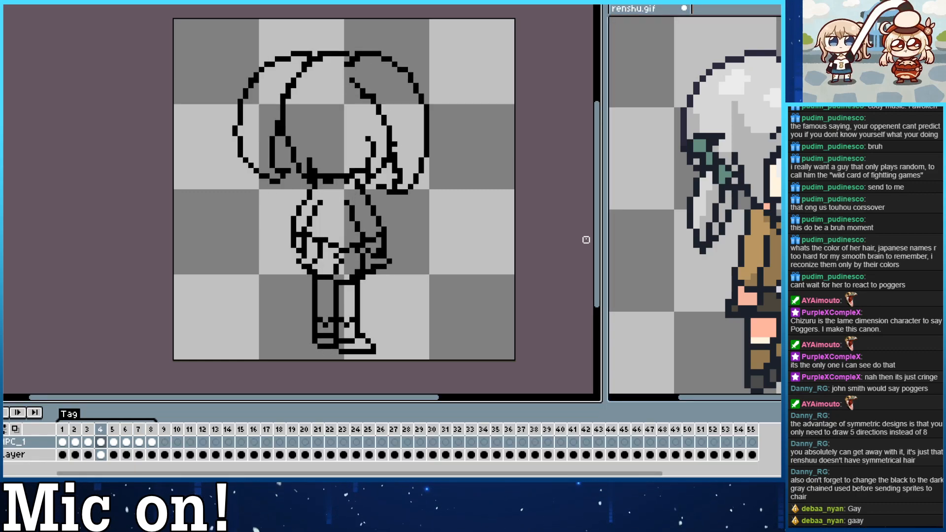
key(Right)
key(Left)
key(Right)
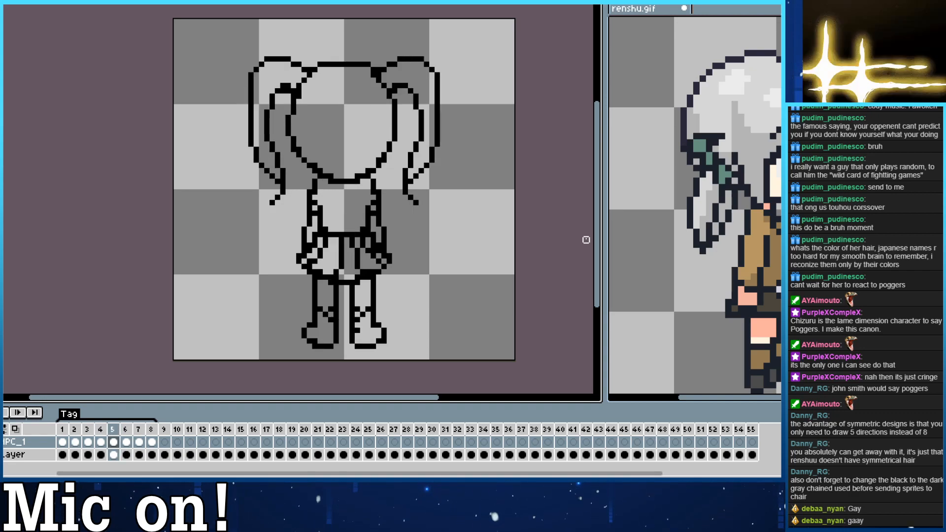
key(Right)
key(Right)
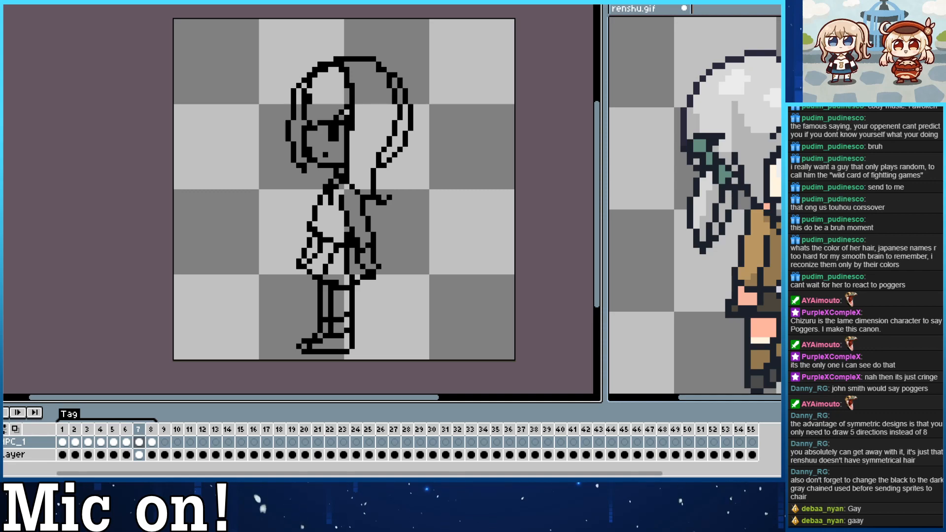
Play the new turnaround and renshu.gif side by side to compare how the two sprites rotate.
click(13, 414)
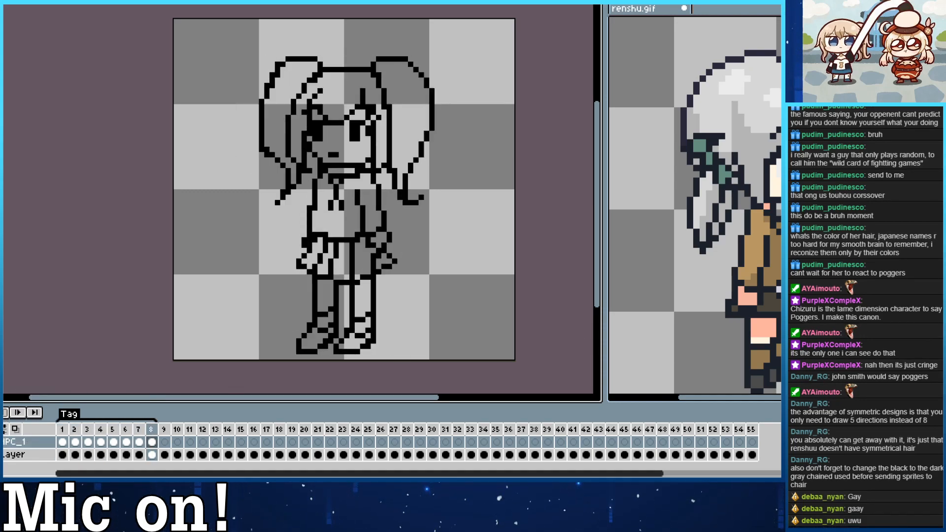
click(684, 347)
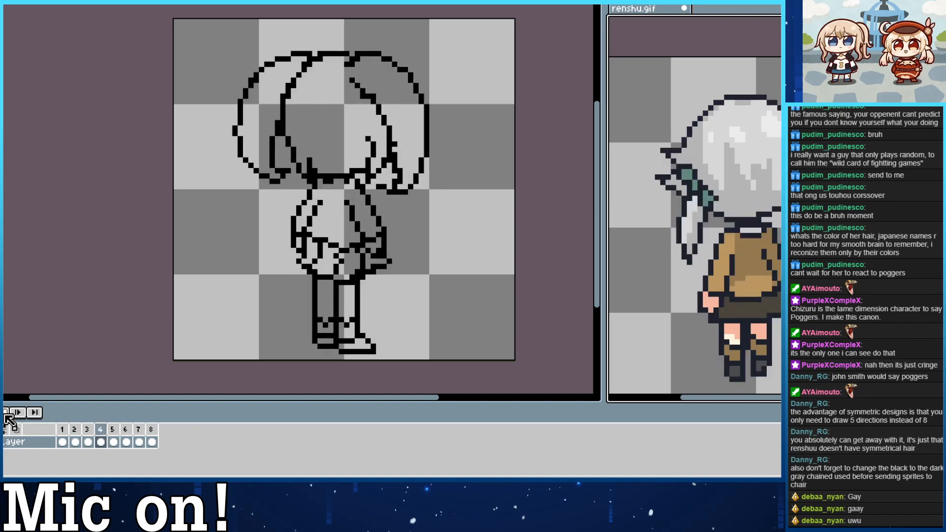
click(108, 280)
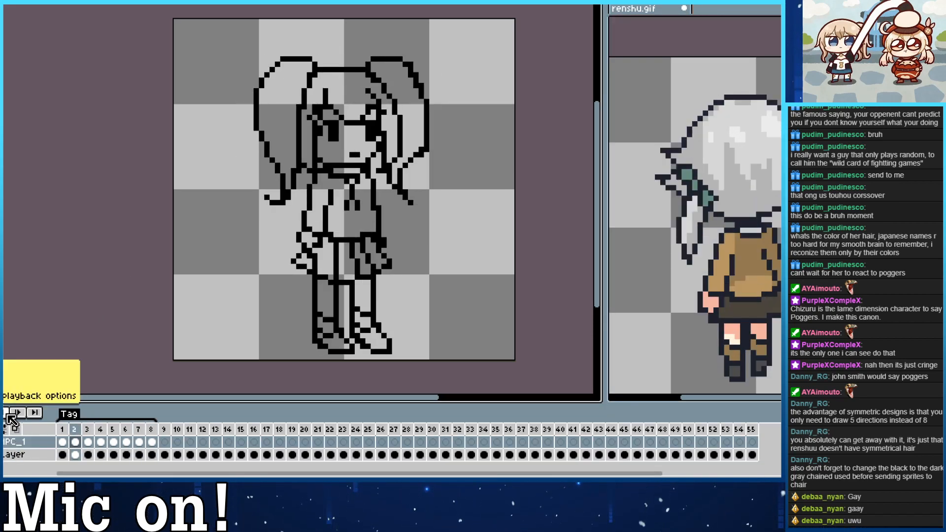
click(7, 414)
click(714, 315)
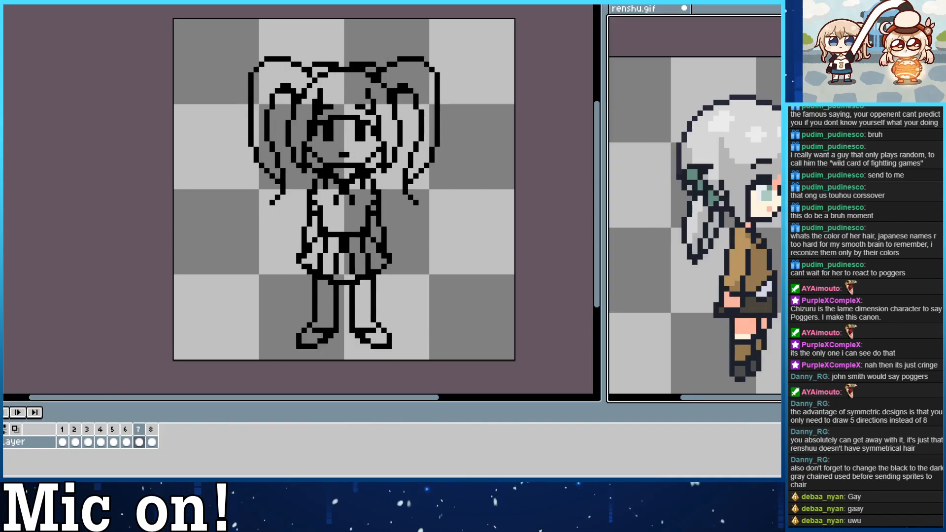
mouse_move(714, 315)
mouse_down()
mouse_move(698, 296)
mouse_move(722, 299)
mouse_up()
click(563, 287)
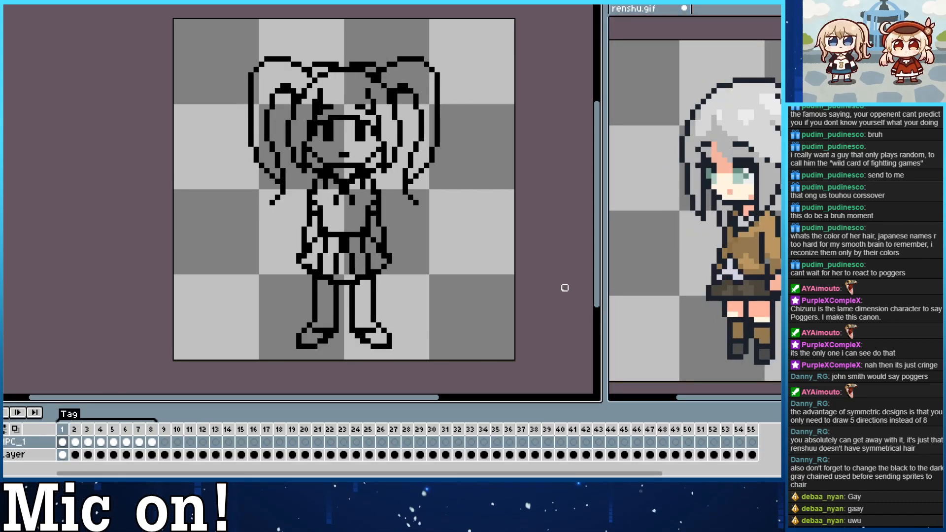
key(Return)
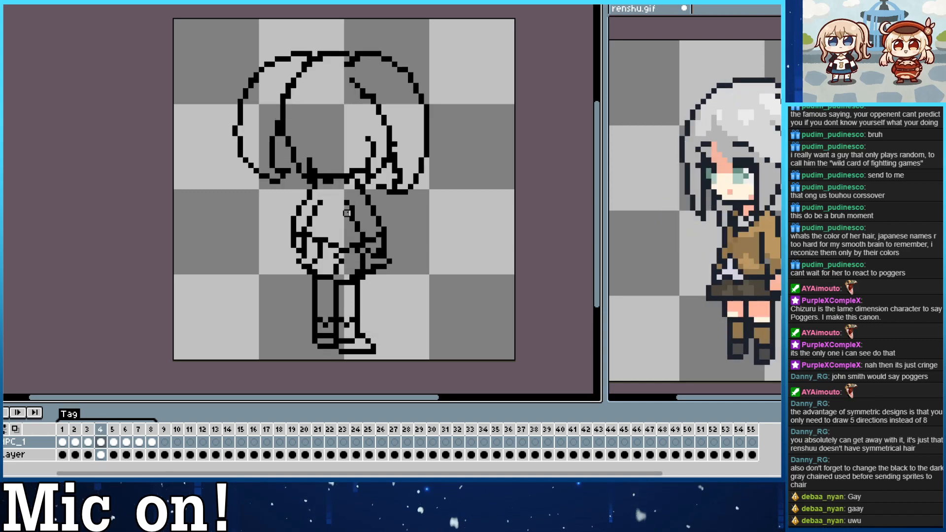
Shift the rear three-quarter drawings one pixel right in frame 4 and one pixel left in frame 6, and replay the turnaround.
ctrl+drag(347, 213, 353, 212)
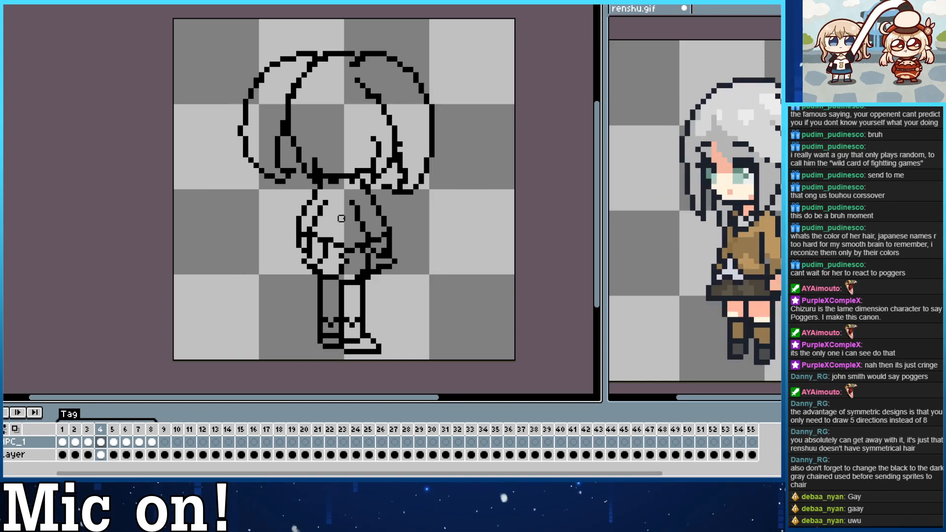
key(Right)
key(Right)
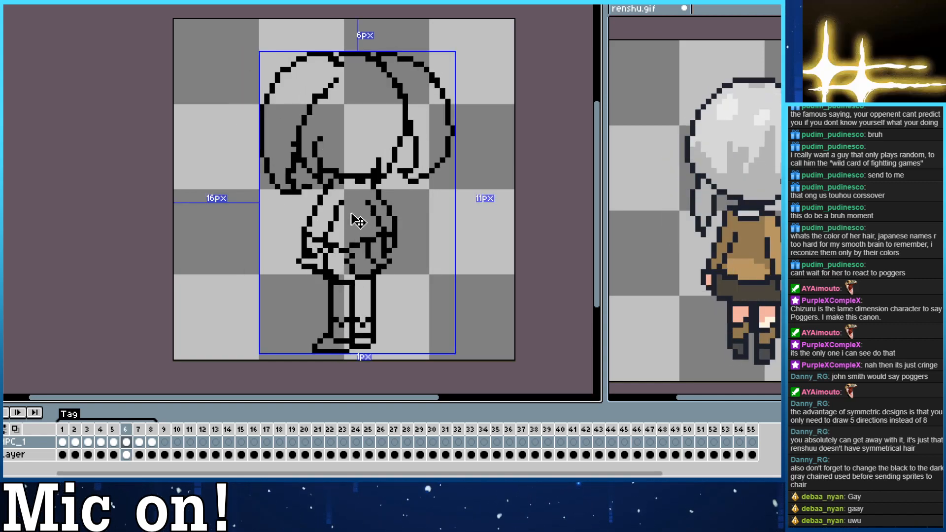
ctrl+drag(358, 222, 353, 221)
key(Right)
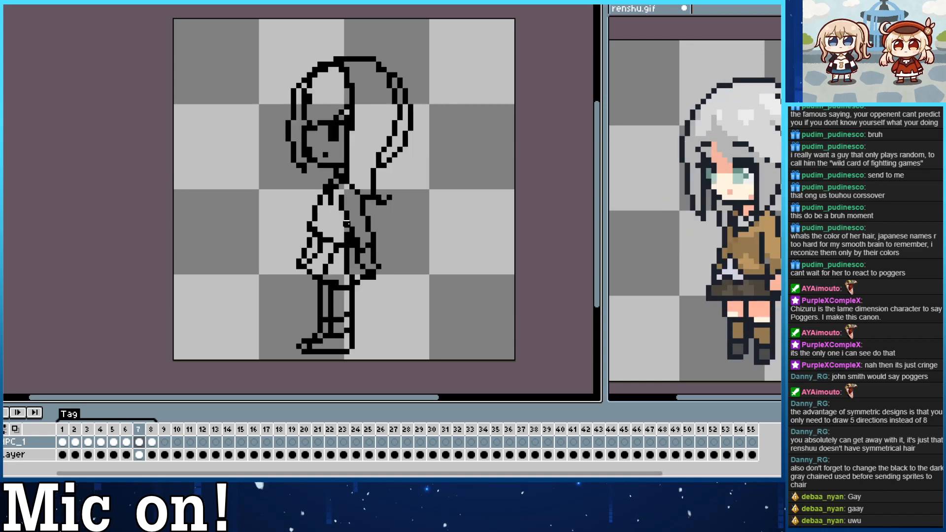
click(7, 415)
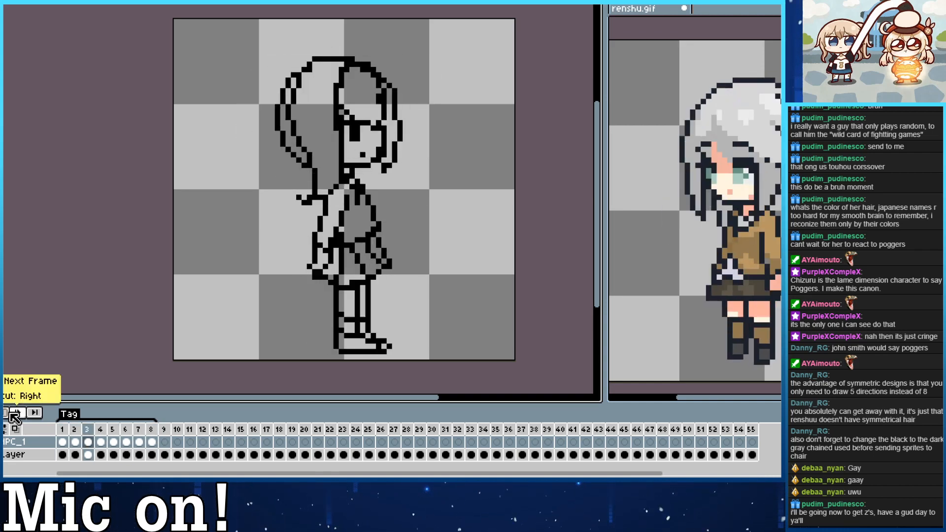
click(16, 415)
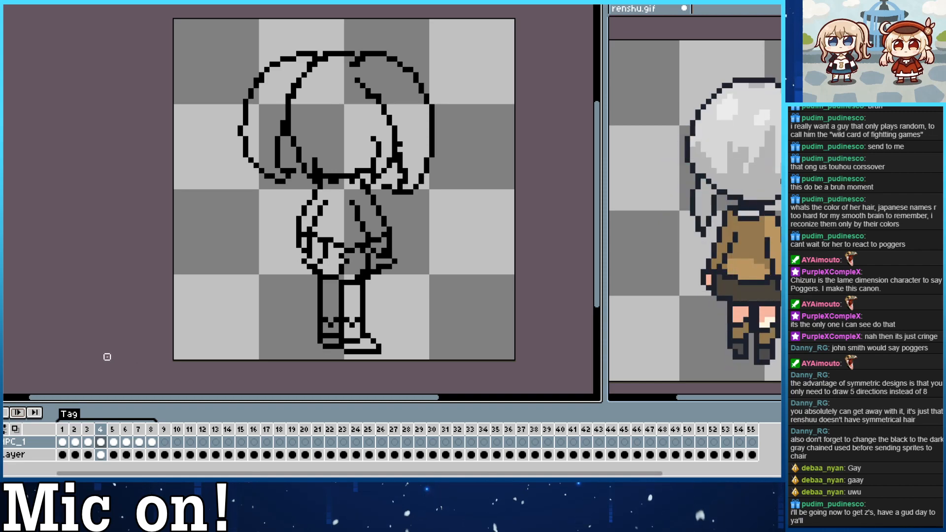
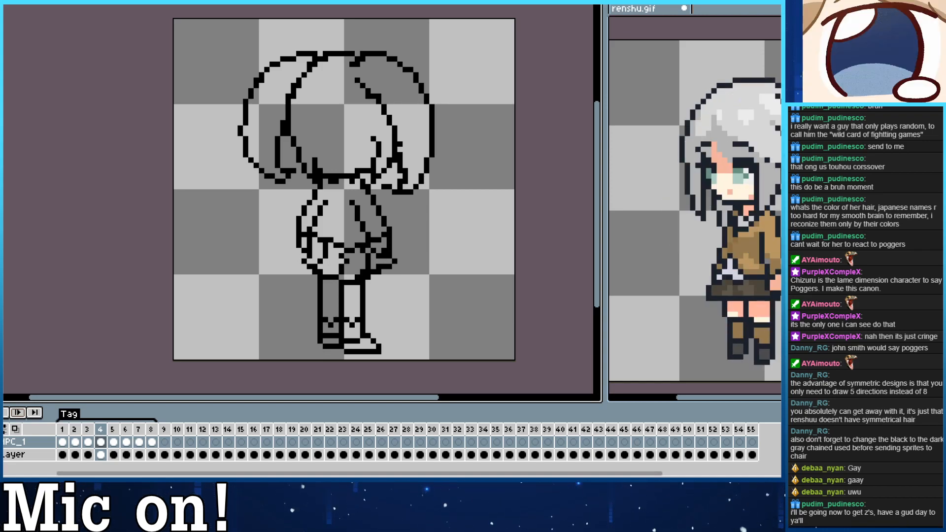
Step through the new sprite's rear and side views from frame 4 to frame 7.
drag(120, 293, 101, 287)
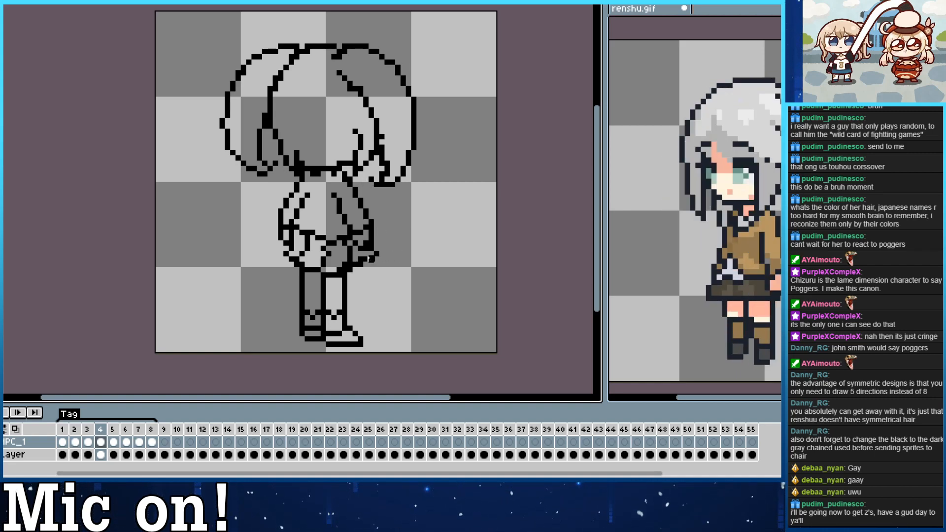
key(period)
key(period)
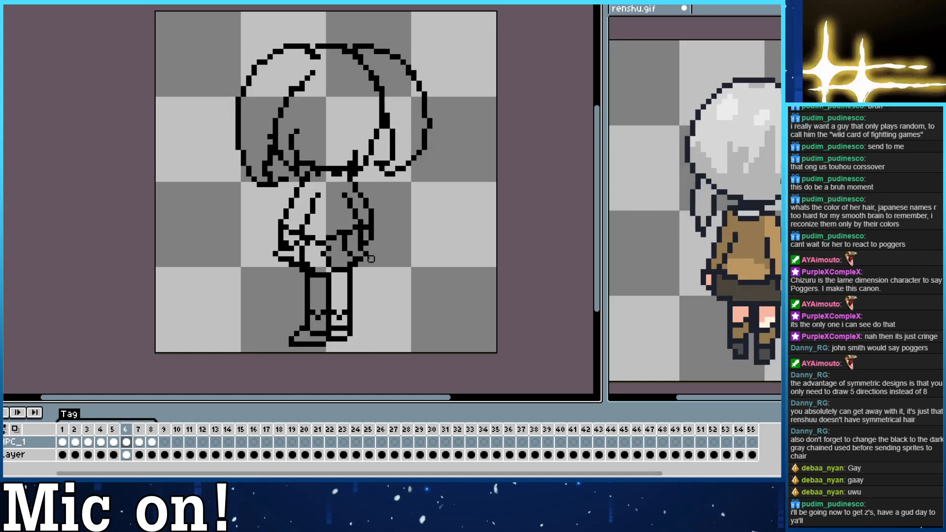
key(period)
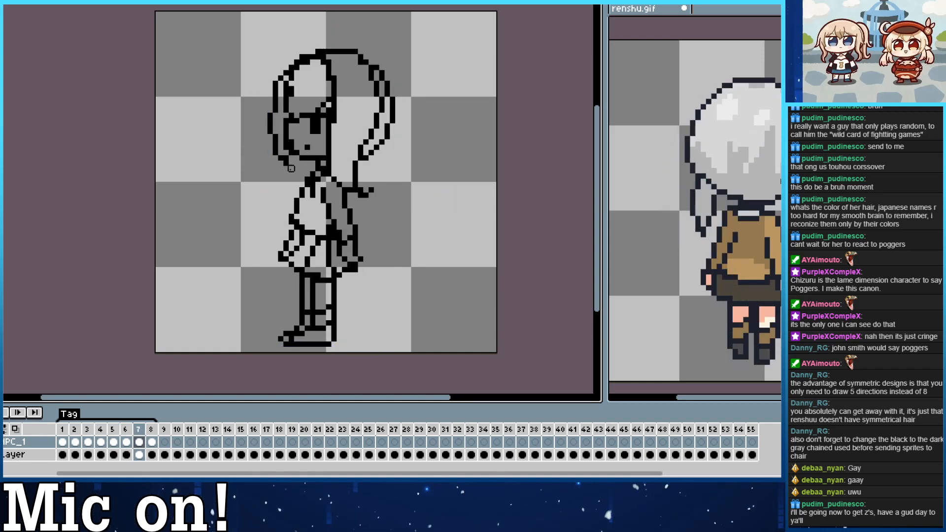
Try to sample a colour from renshu.gif and paint a test pixel beside the side view in frame 7, then undo it.
click(646, 219)
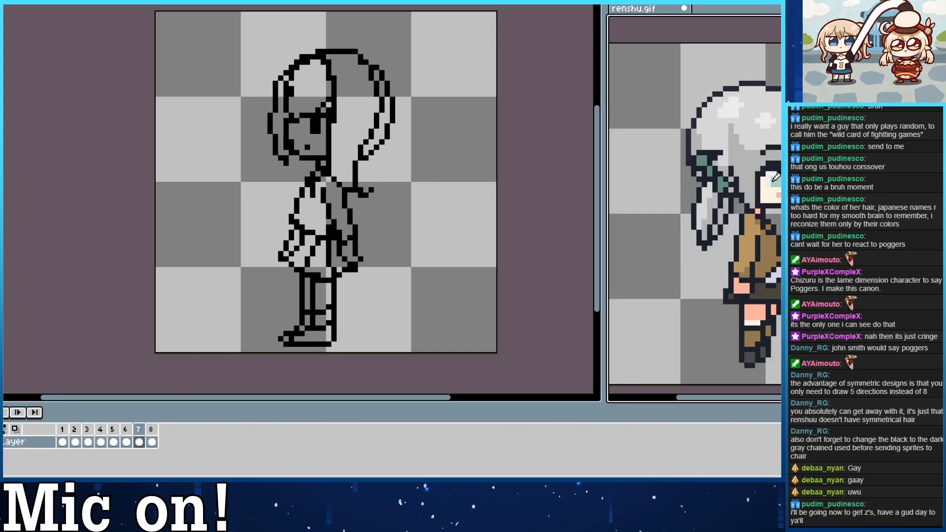
click(290, 168)
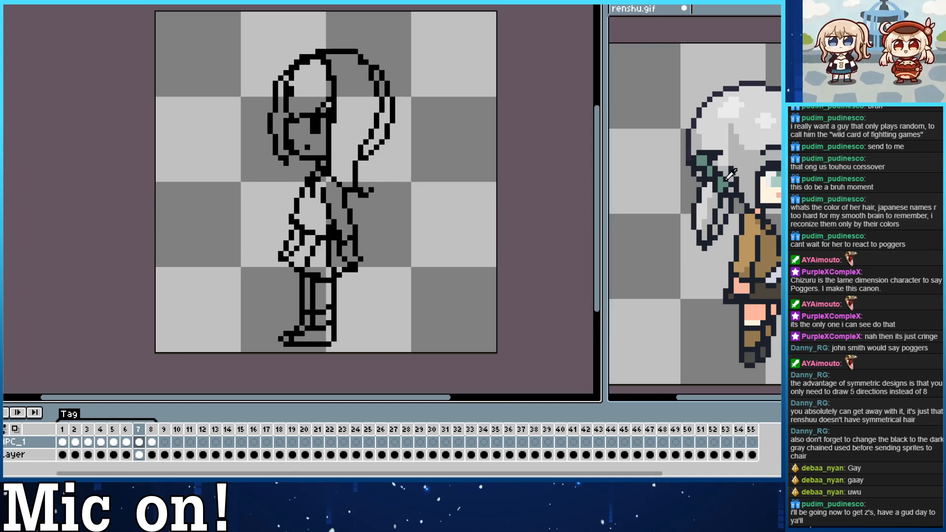
click(745, 182)
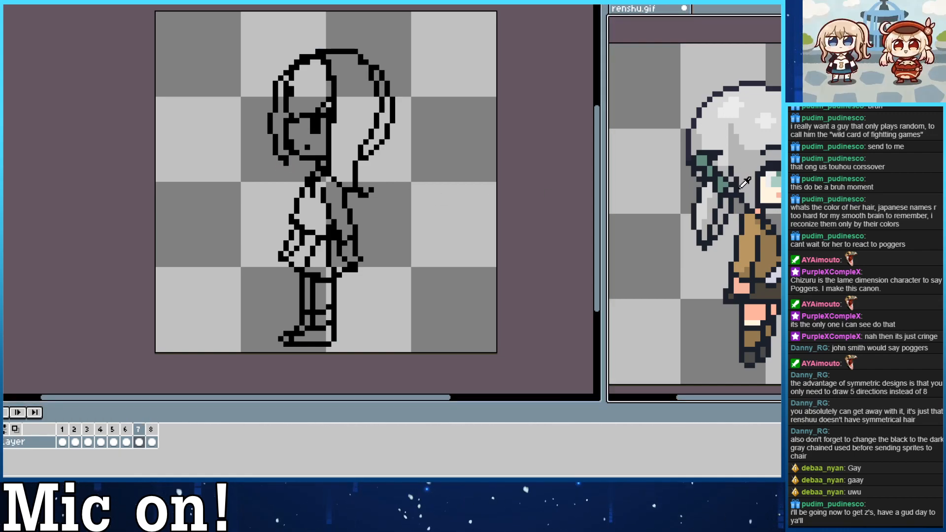
click(465, 215)
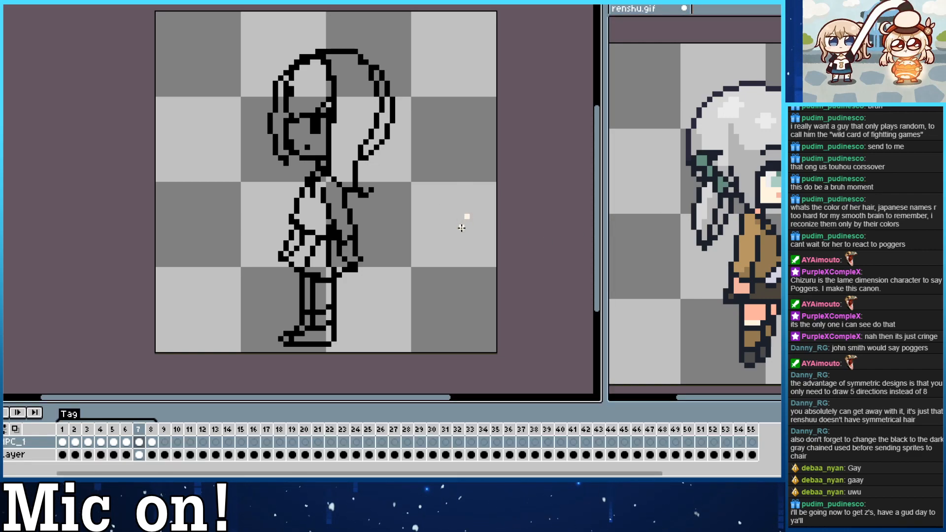
drag(462, 207, 461, 221)
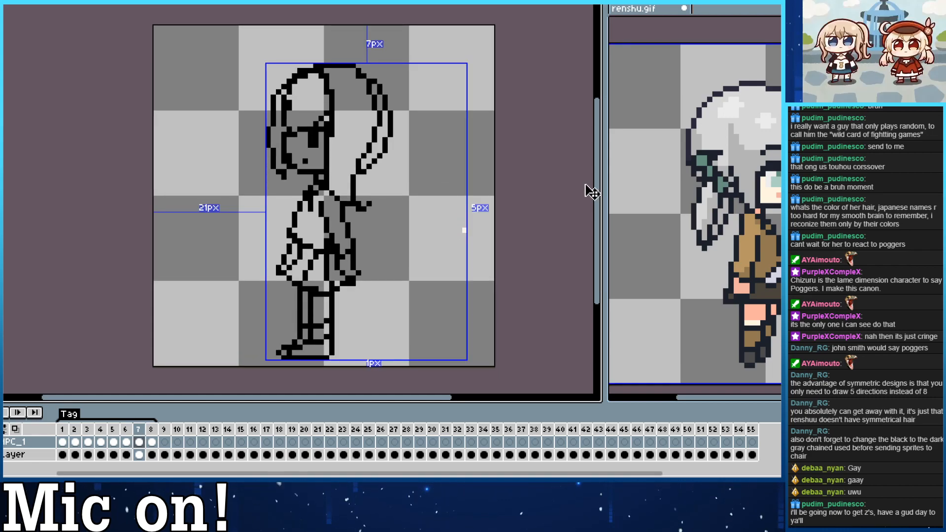
key(ctrl+z)
Sample renshu.gif's outline colour again, try a long diagonal test stroke beside the side view in frame 7, and undo it.
click(714, 151)
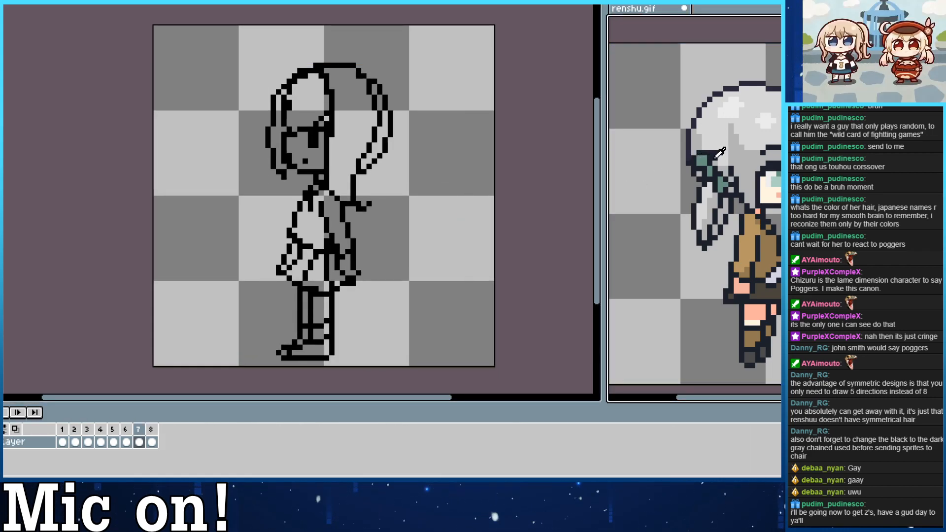
click(502, 136)
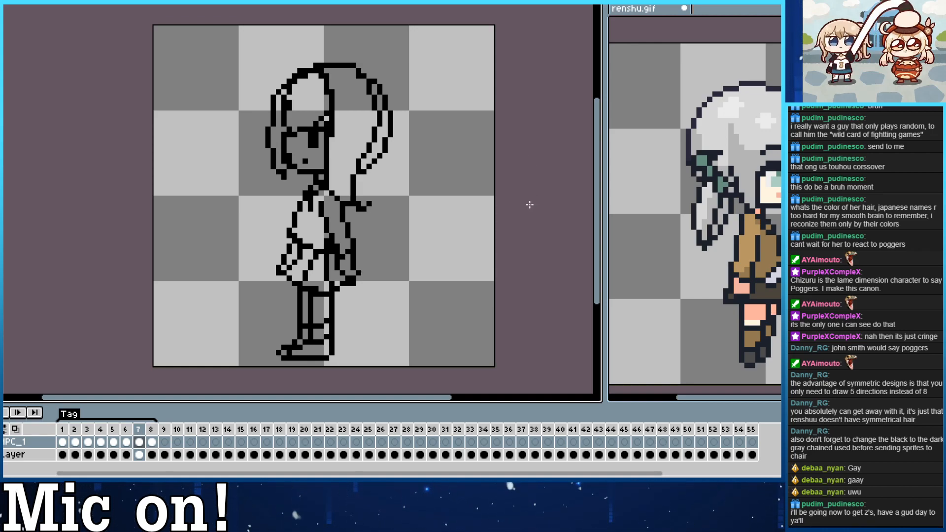
click(662, 229)
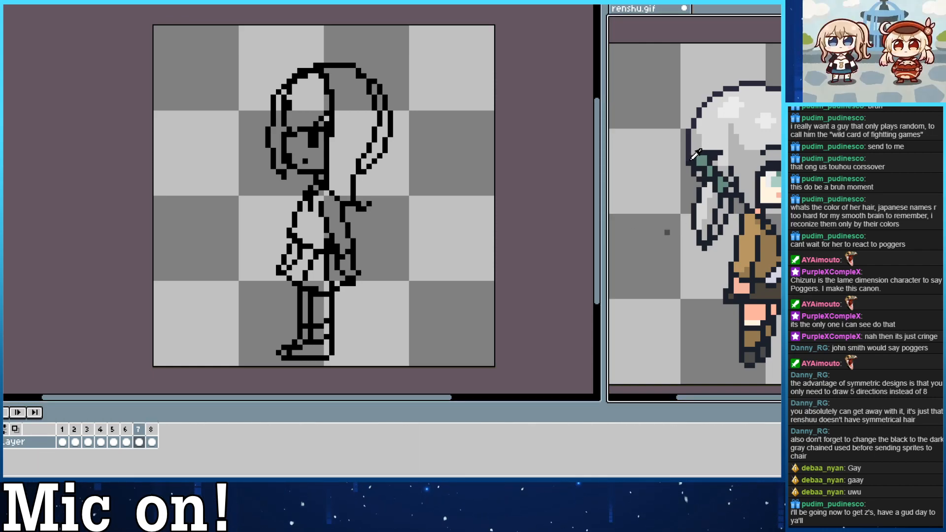
click(1, 448)
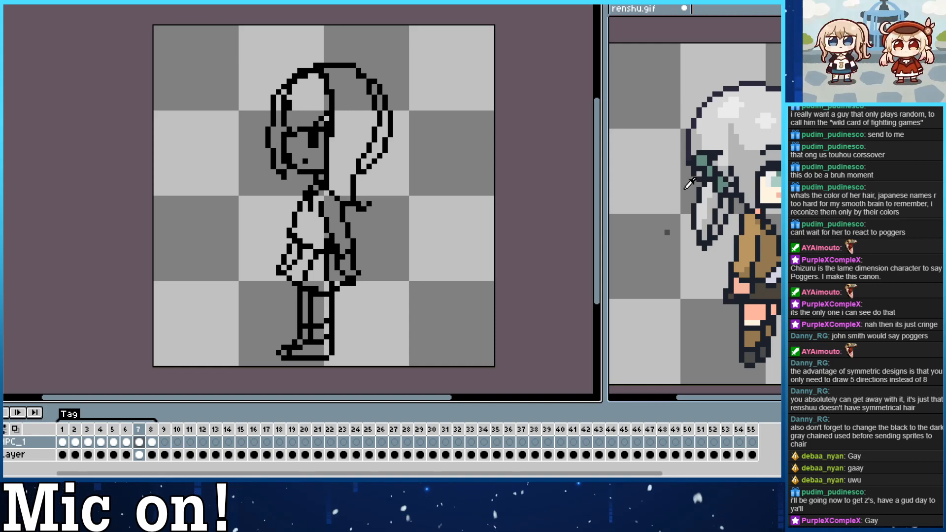
click(695, 227)
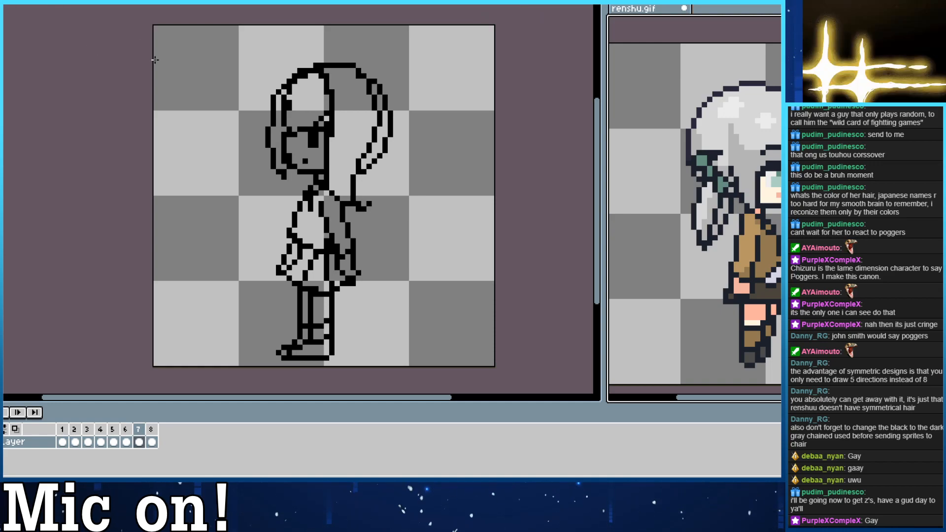
drag(183, 59, 237, 248)
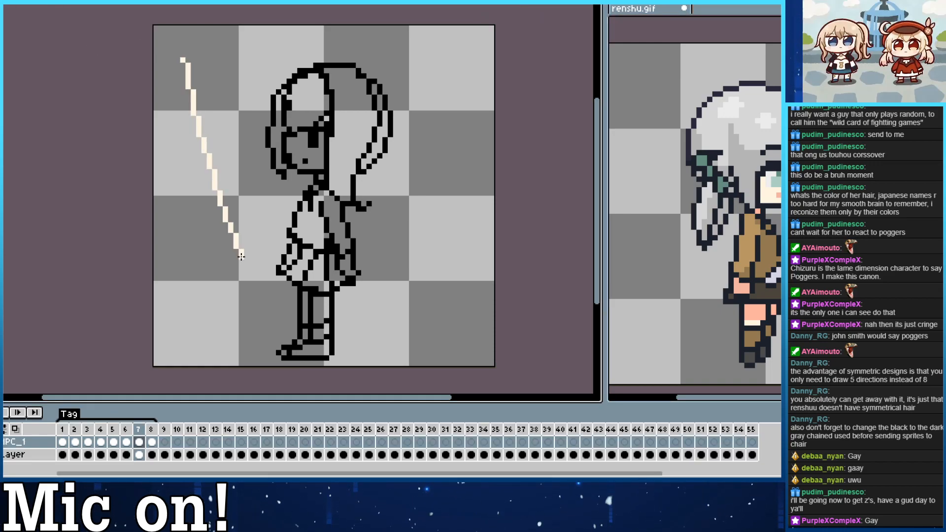
key(ctrl+z)
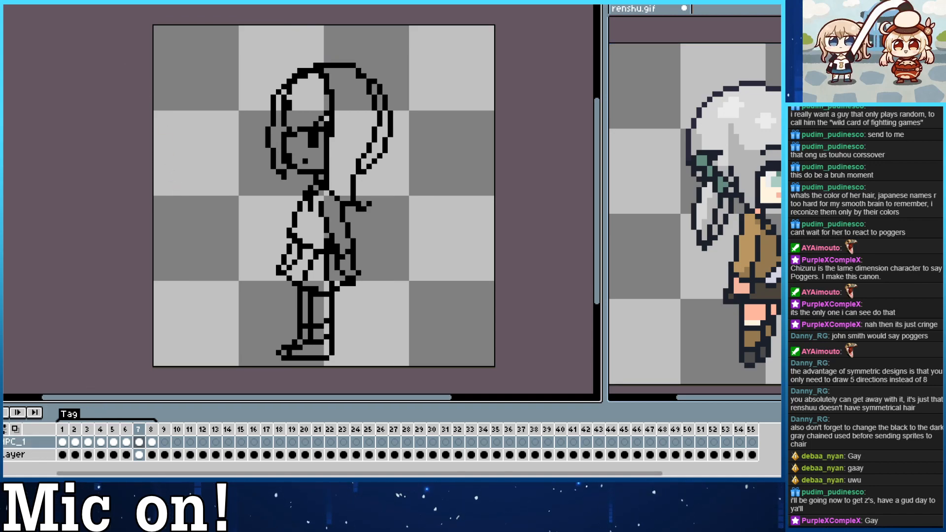
Show the layer named Layer with NPC_1 hidden, set its opacity to 255, and sample the blonde character's dark outline colour.
click(1, 442)
click(2, 454)
click(34, 454)
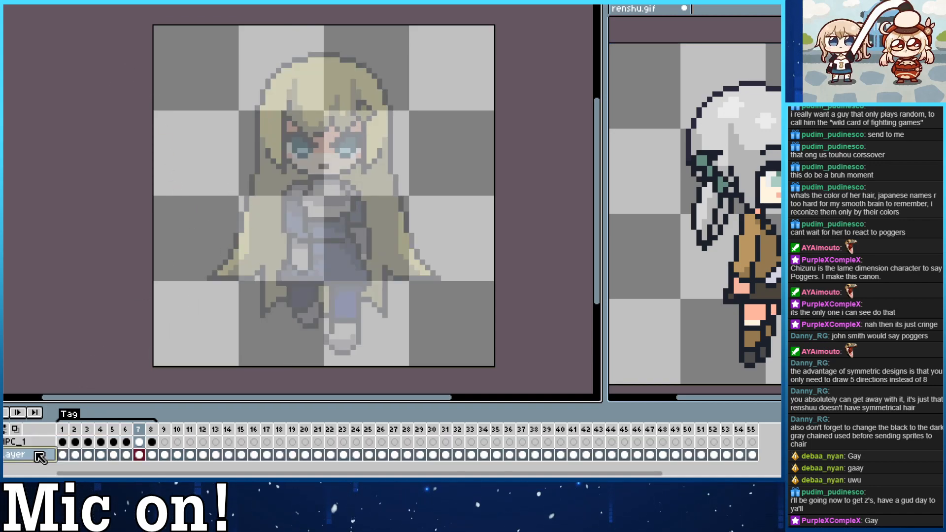
double_click(47, 454)
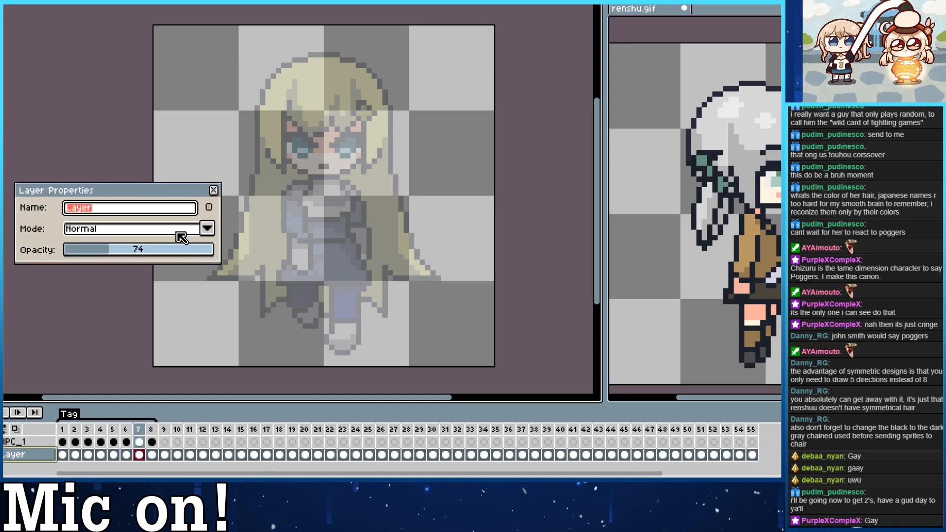
alt+click(259, 110)
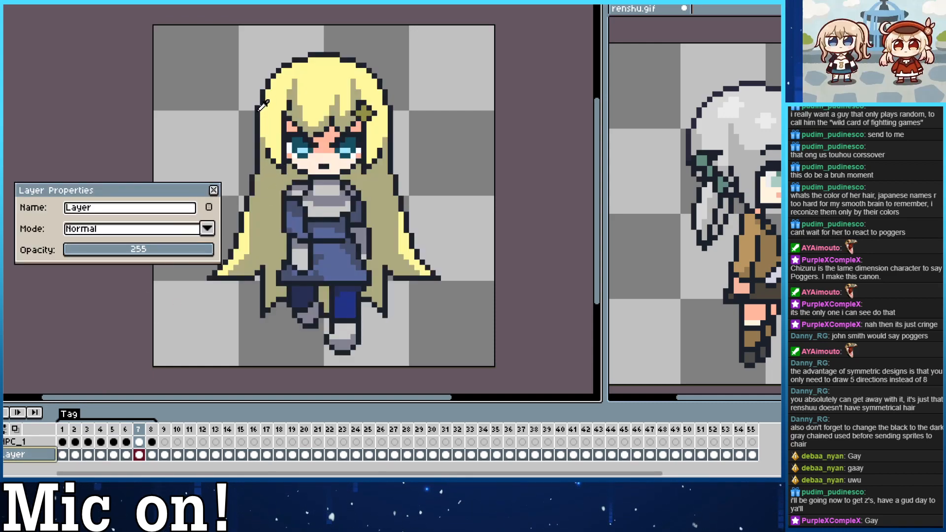
click(213, 190)
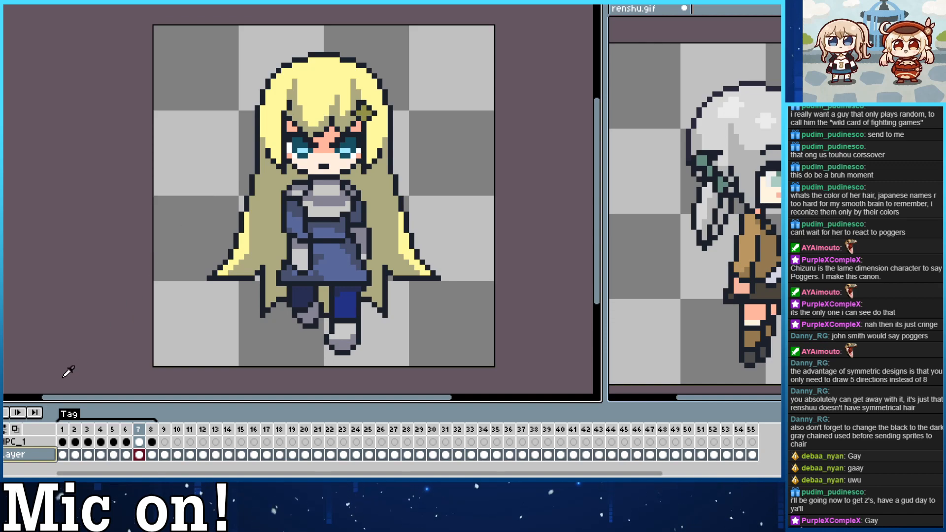
Hide the blonde character's layer, show NPC_1 again, and go to its front view in frame 1.
click(2, 454)
click(27, 441)
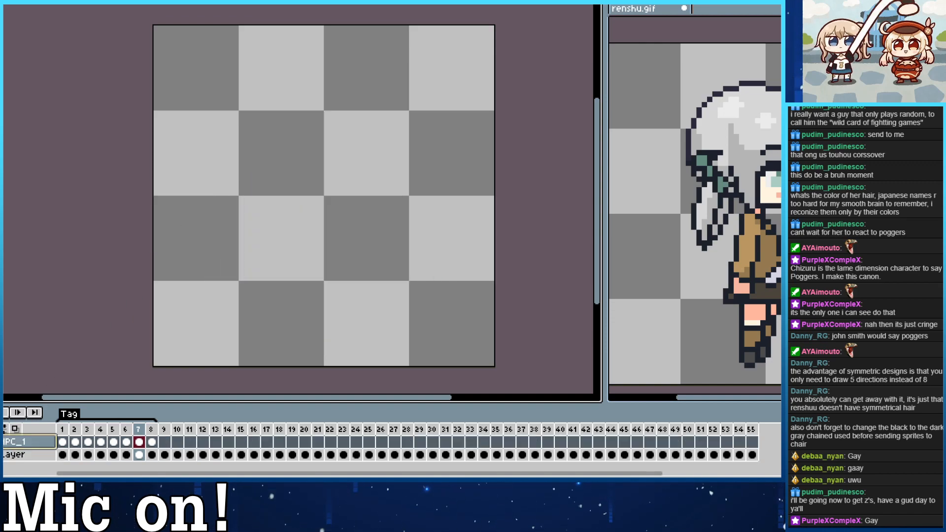
click(1, 442)
click(62, 442)
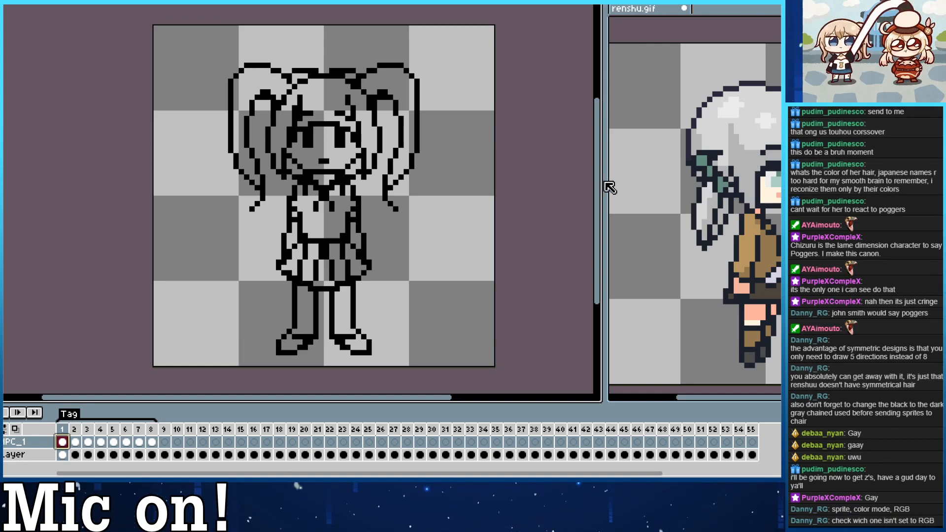
Set the colour mode of both the new sprite and renshu.gif to RGB.
key(alt+s)
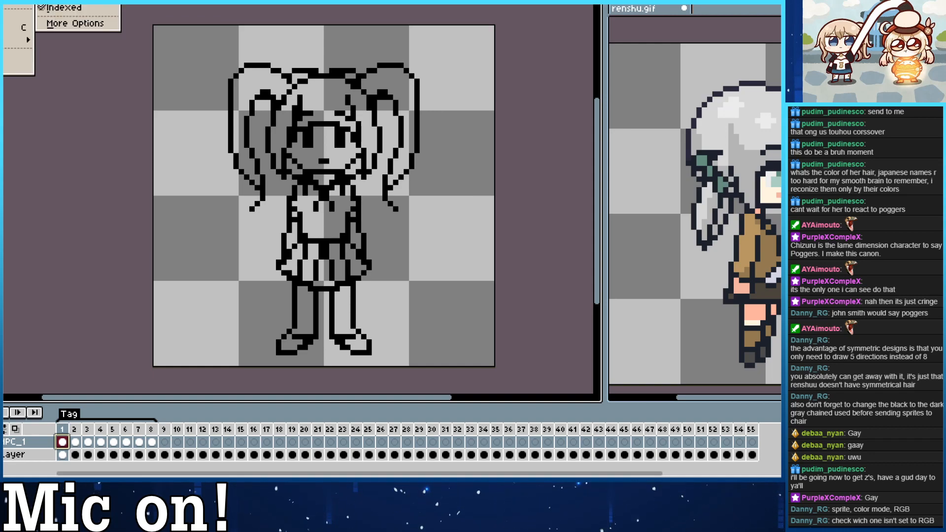
click(81, 2)
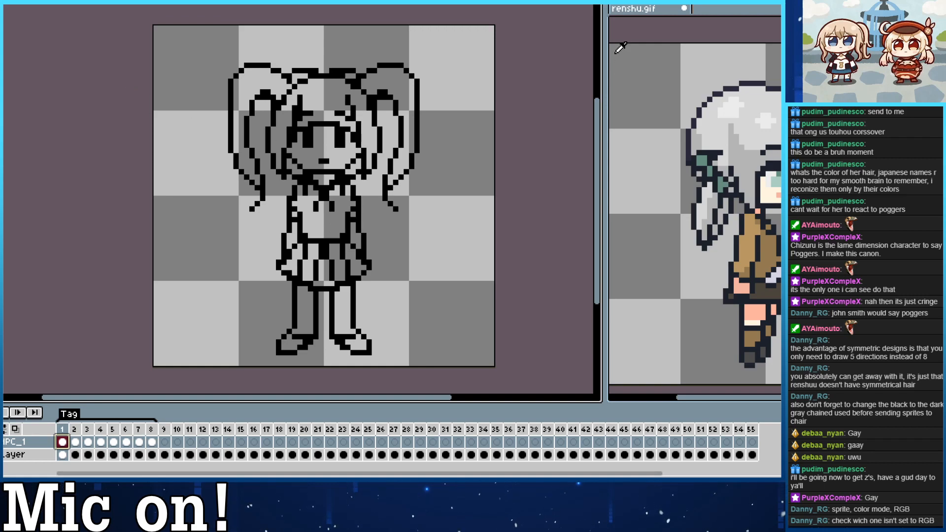
click(617, 47)
key(alt+s)
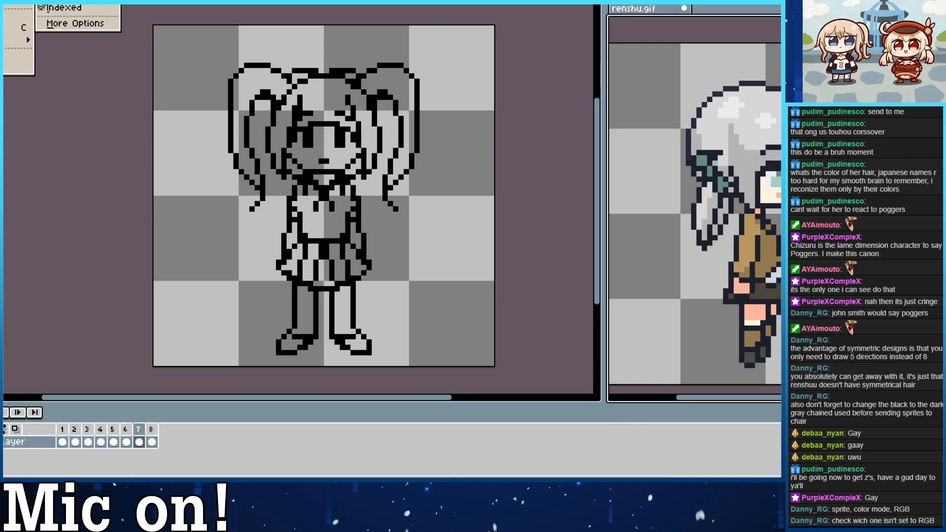
click(69, 1)
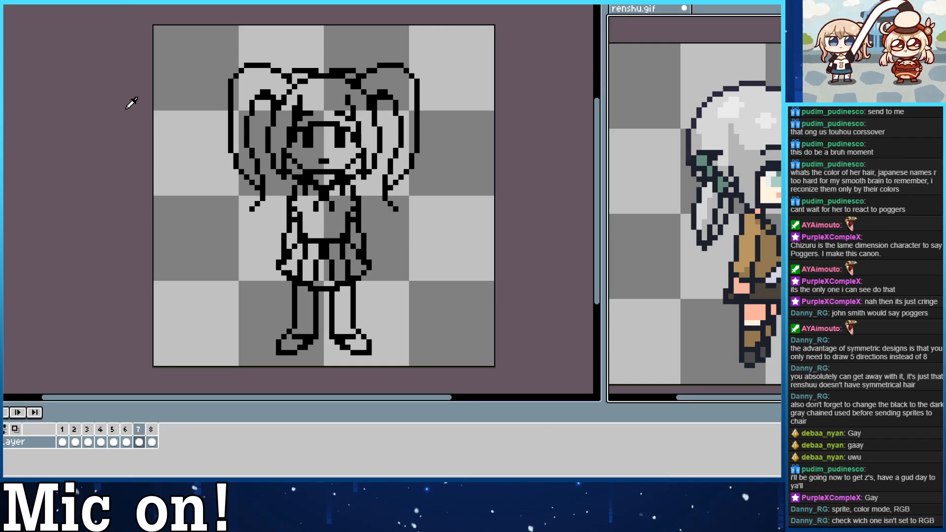
Sample the dark outline colour from renshu.gif, test it by filling the background around the front view in frame 1, and undo the fill.
click(440, 202)
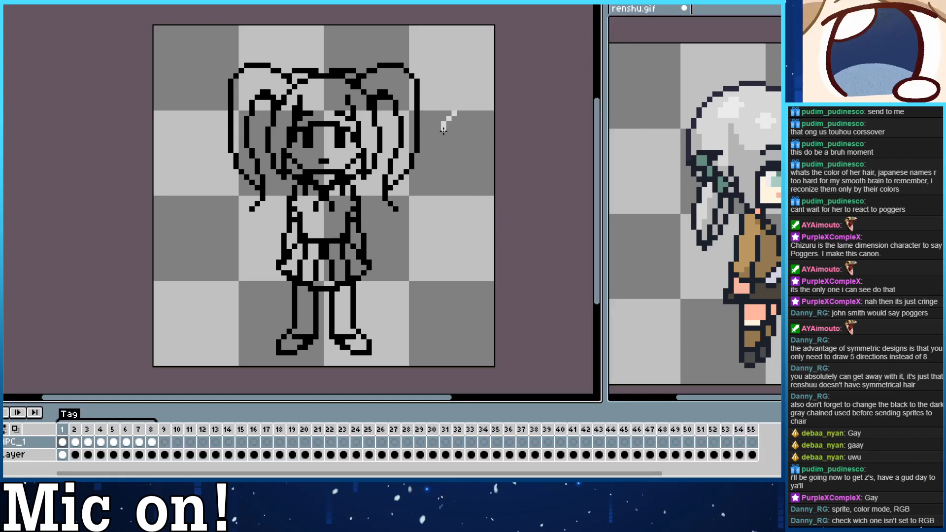
click(724, 90)
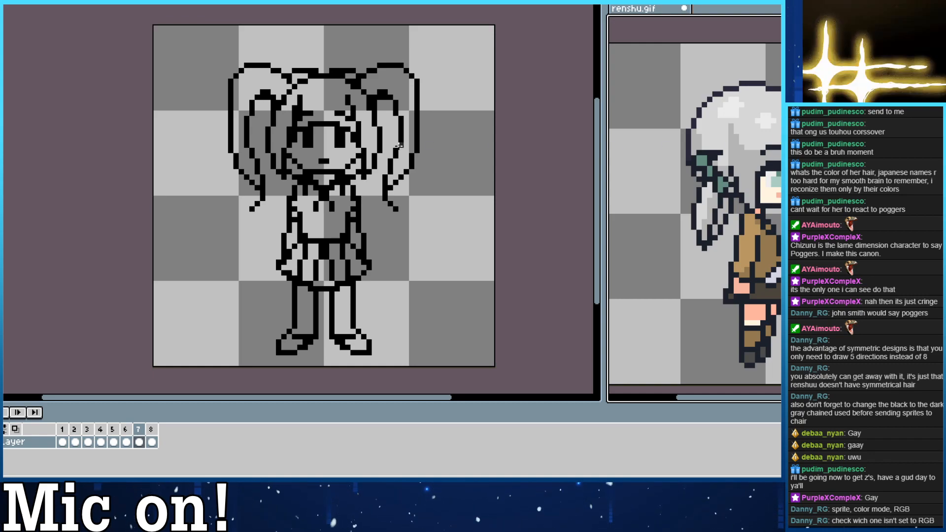
click(124, 378)
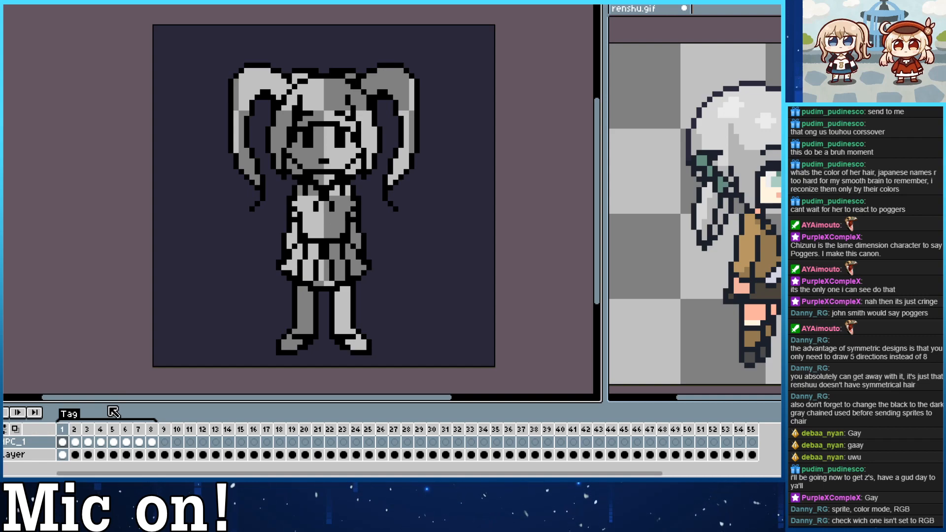
key(ctrl+z)
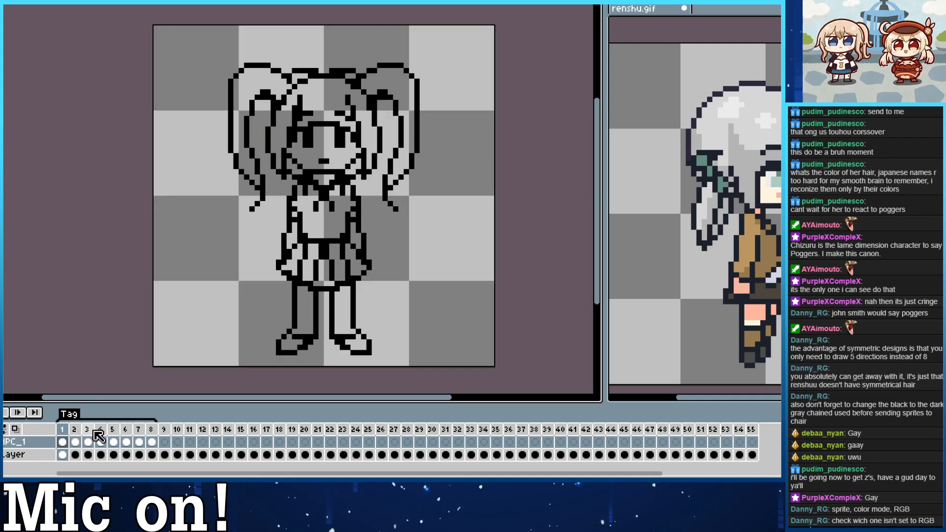
Check the cel properties of NPC_1's front view in frame 1 and undo the stray edit and tile selection.
double_click(62, 442)
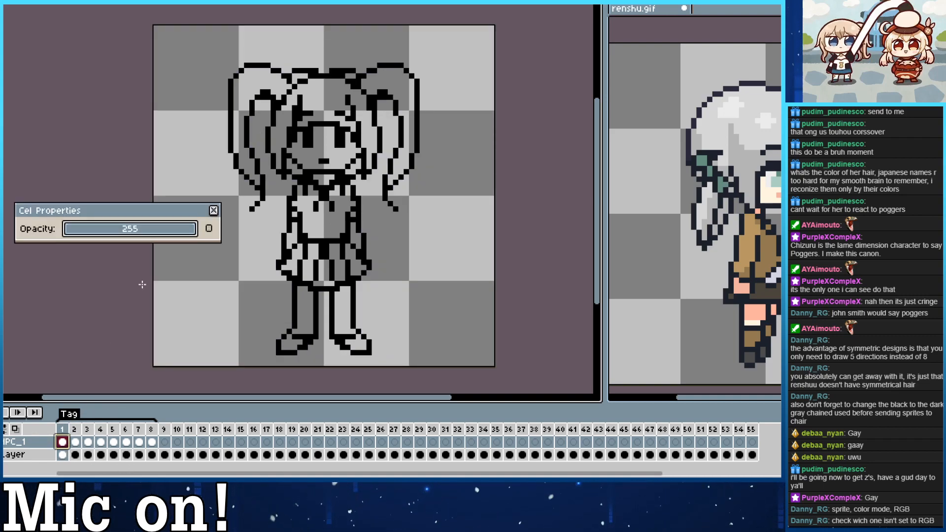
click(214, 210)
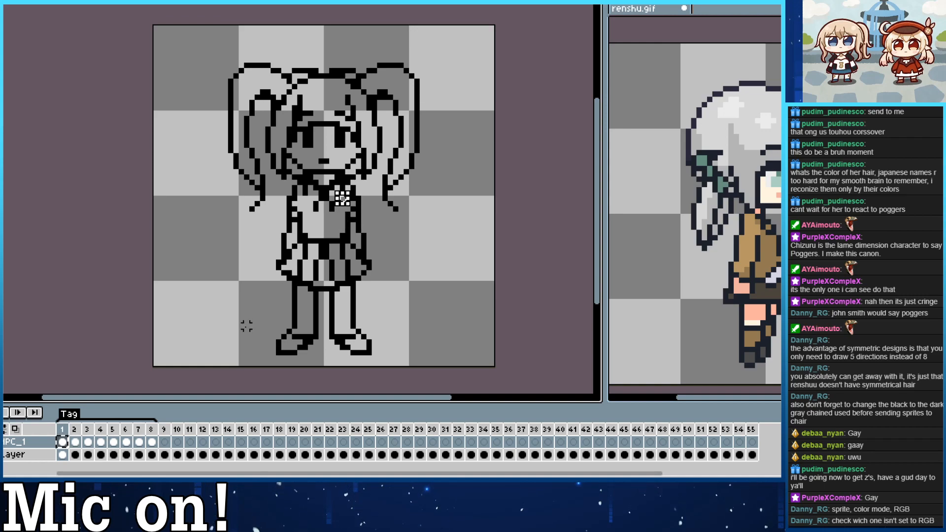
key(ctrl+z)
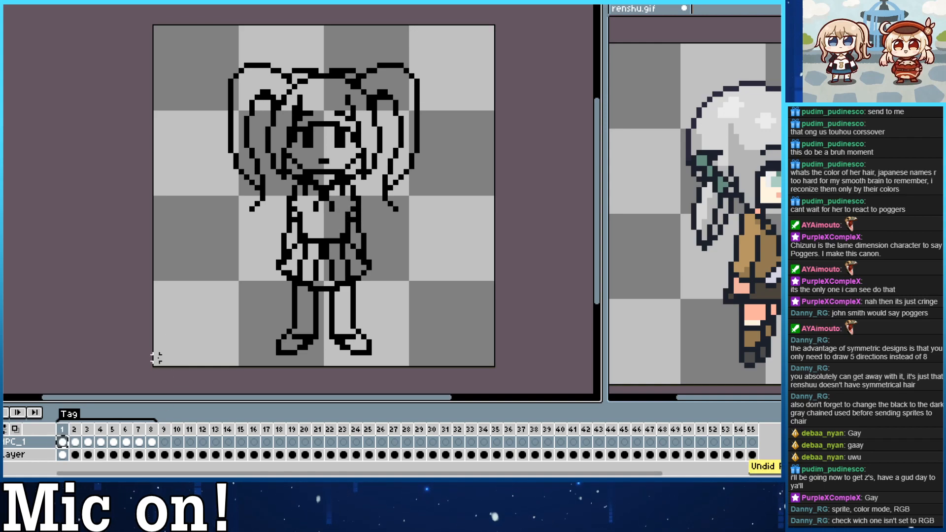
double_click(63, 442)
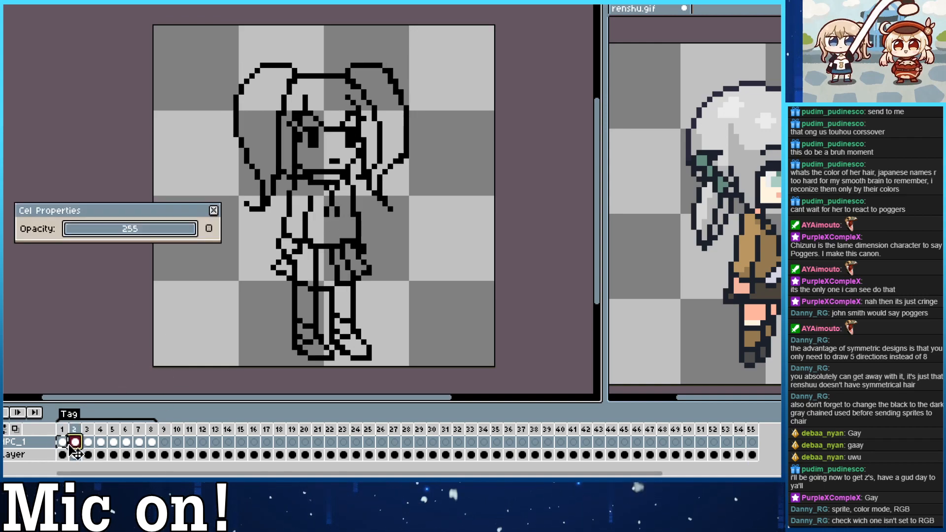
click(213, 211)
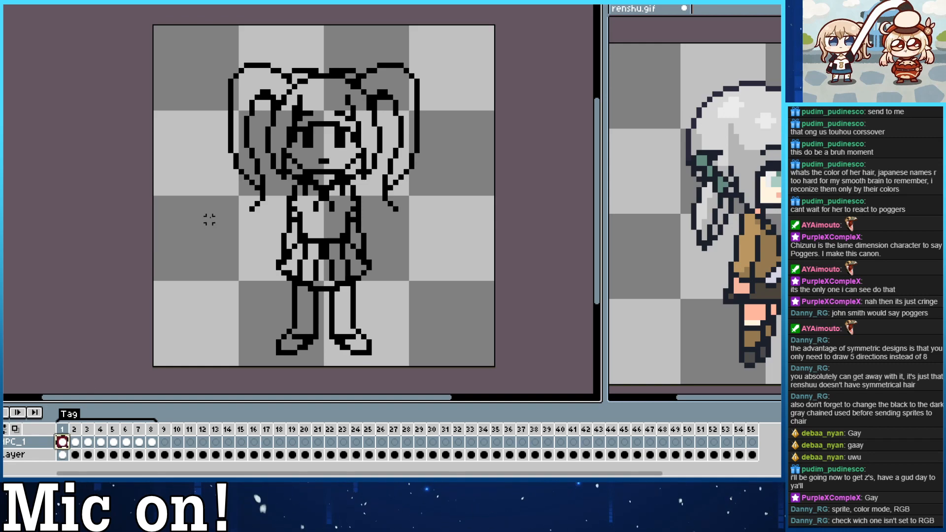
double_click(63, 443)
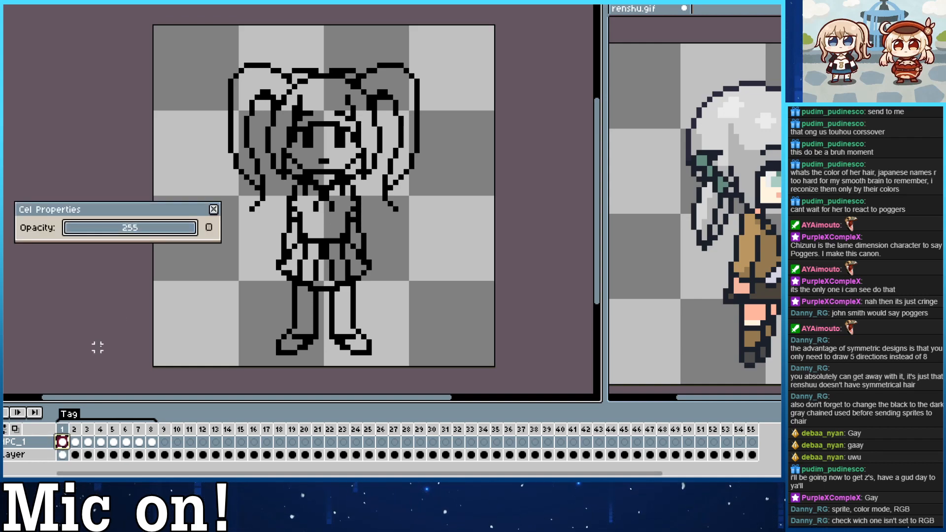
click(214, 211)
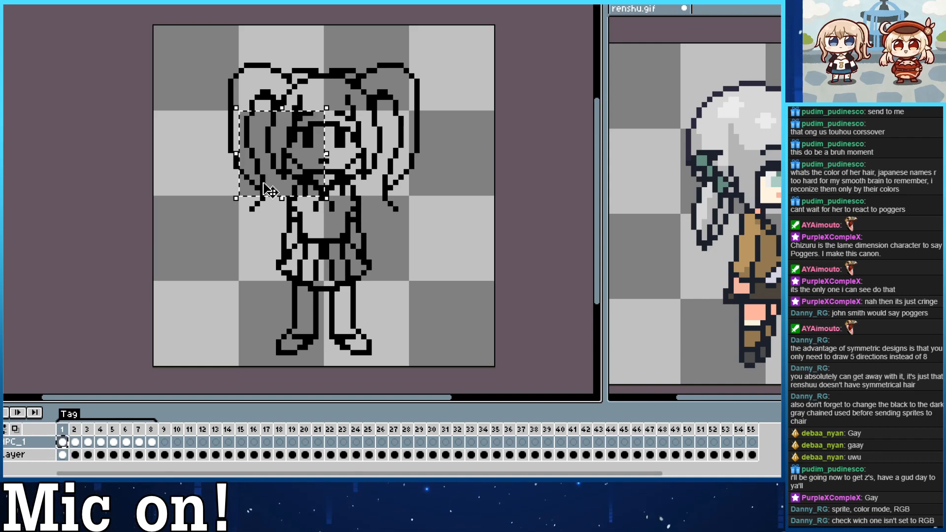
key(ctrl+z)
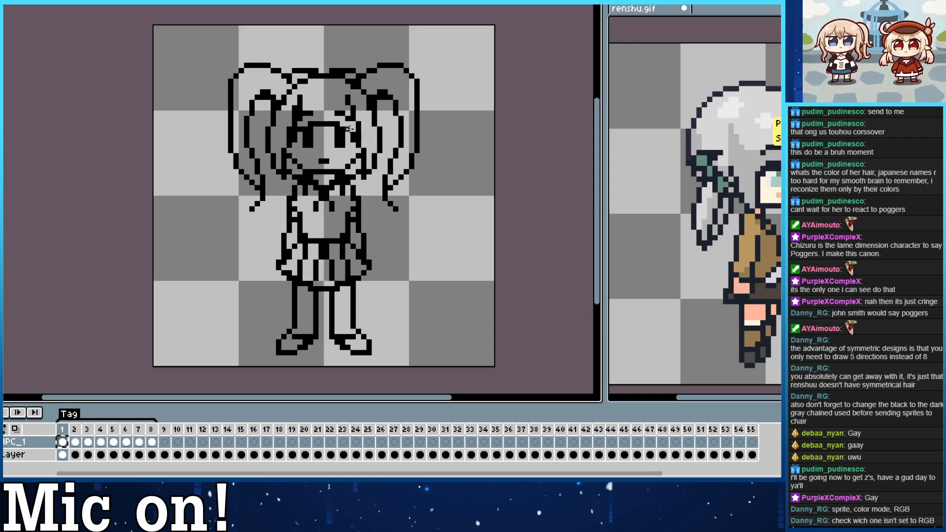
Test the sampled outline colour with a short stroke beside the front view's eye, undo it, and recheck the frame 1 cel properties.
drag(349, 128, 355, 138)
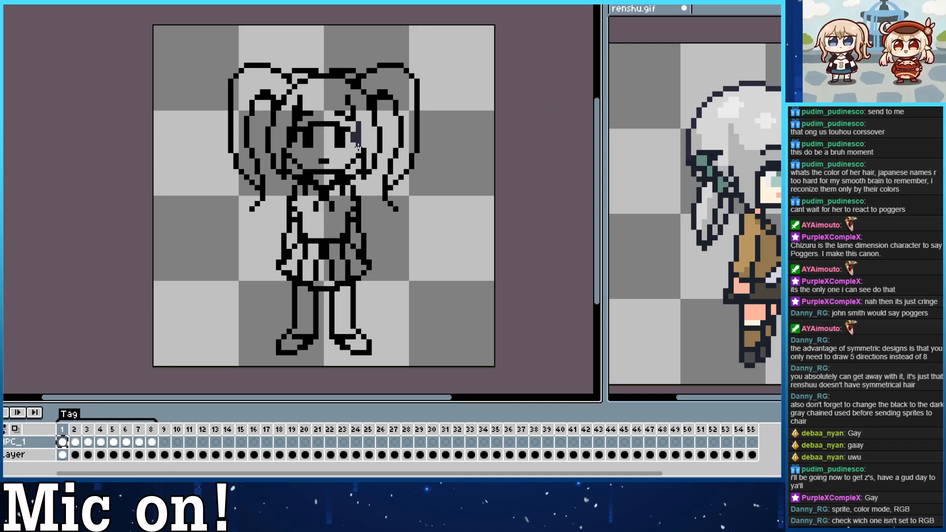
key(ctrl+z)
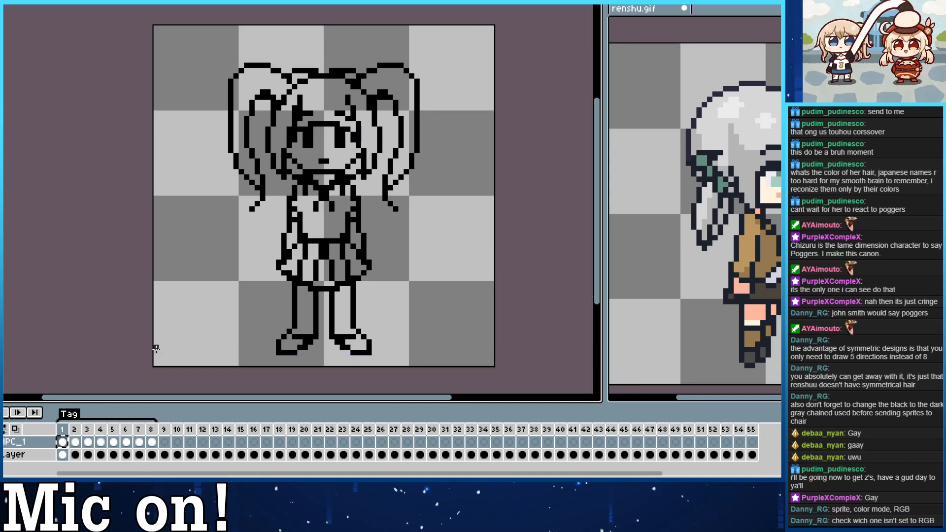
double_click(67, 446)
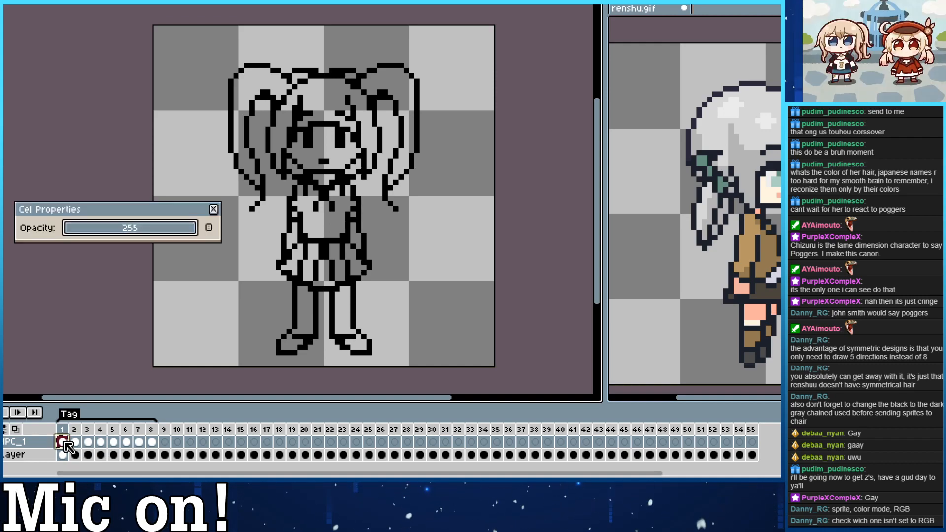
click(213, 213)
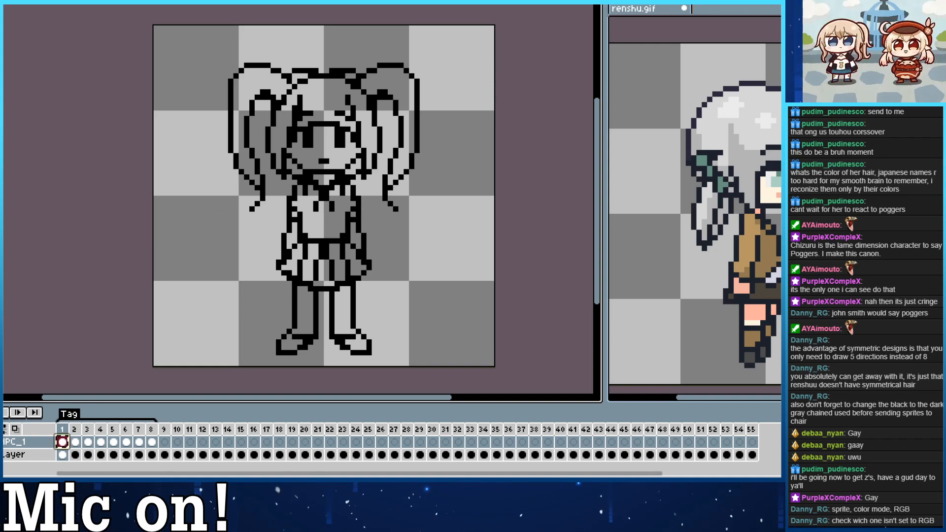
double_click(62, 453)
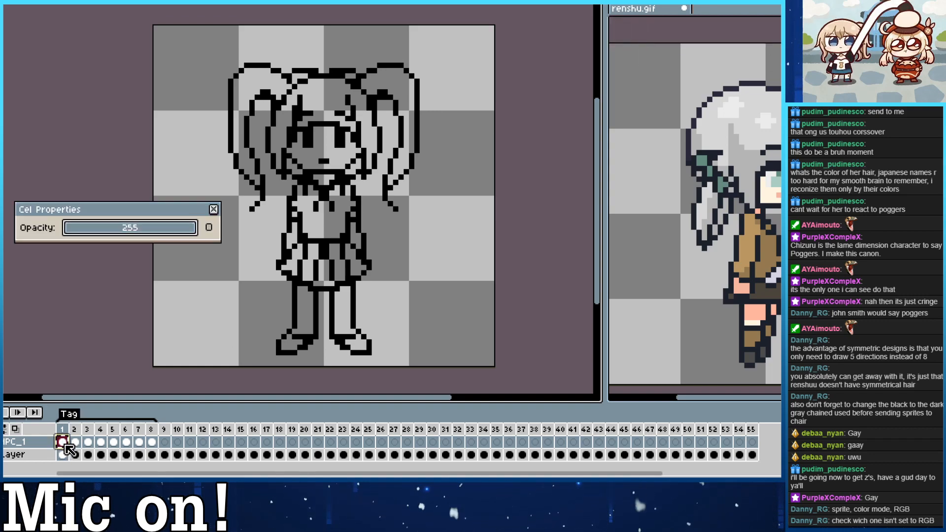
click(213, 213)
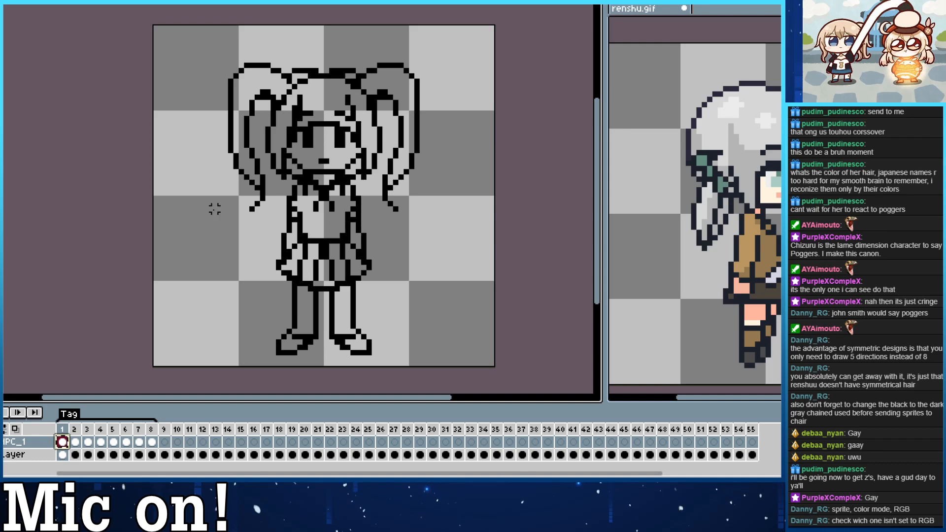
Try selecting the empty background around the front view in frame 1, inspect the cel properties, and clear the selection.
key(ctrl+a)
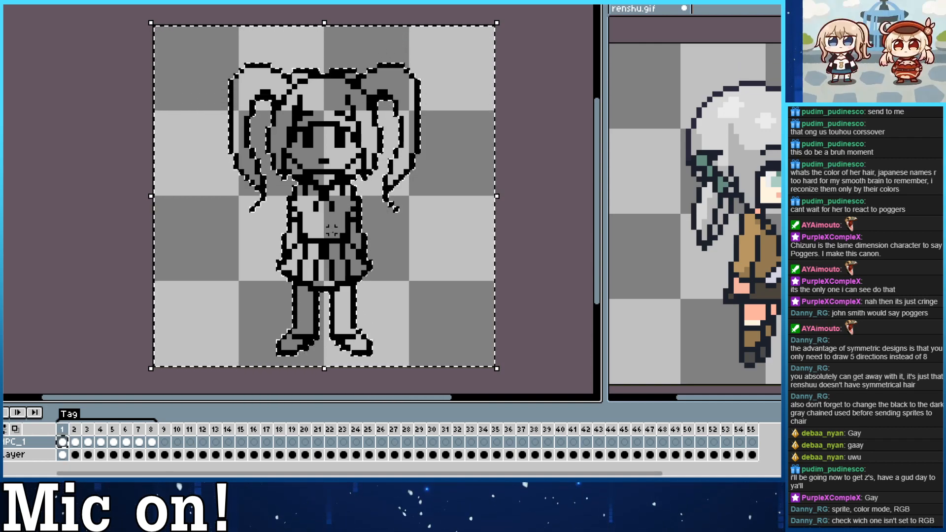
double_click(69, 442)
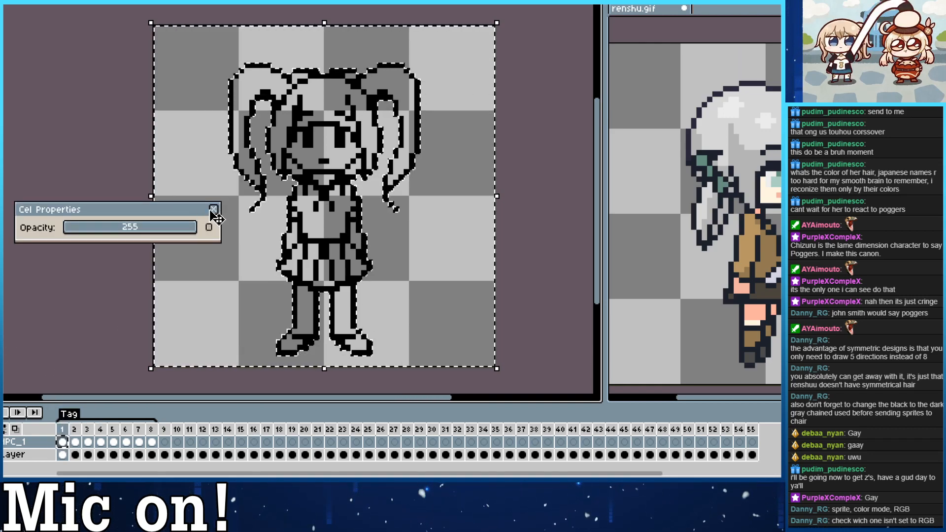
click(213, 210)
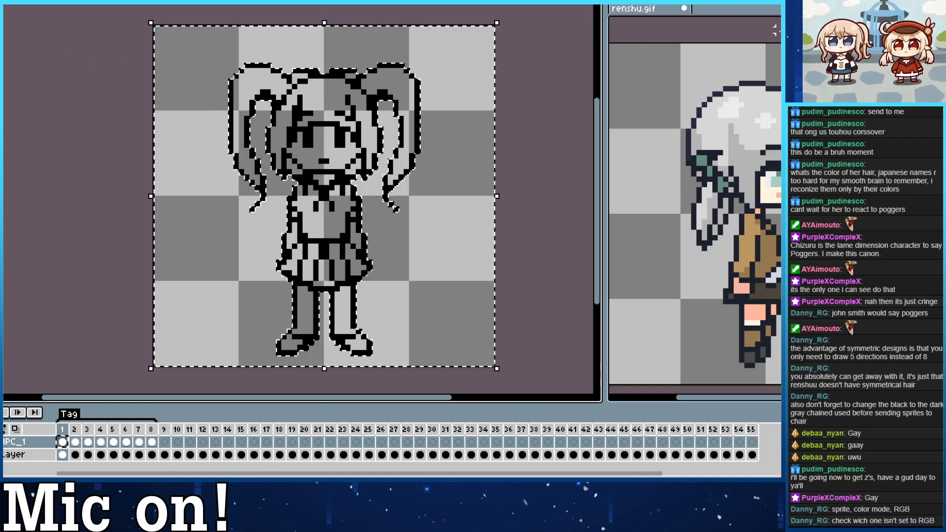
click(566, 187)
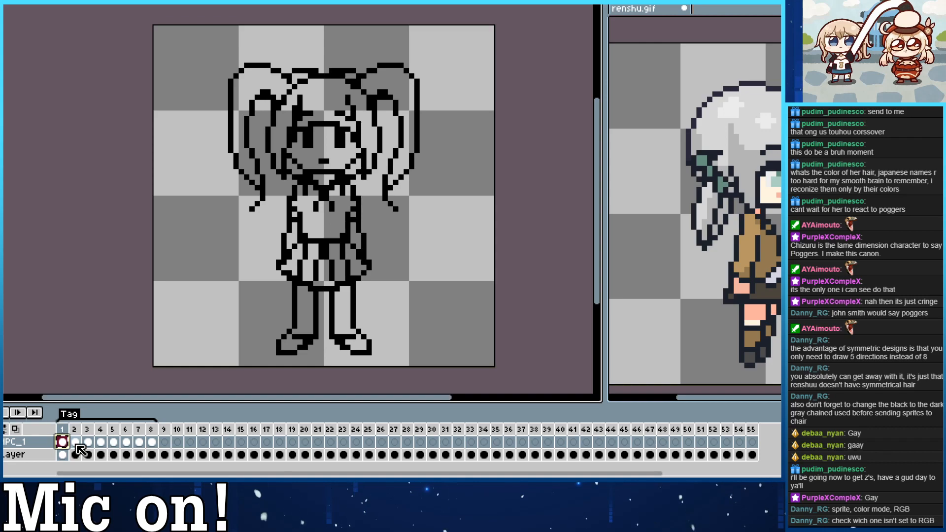
click(75, 442)
click(62, 442)
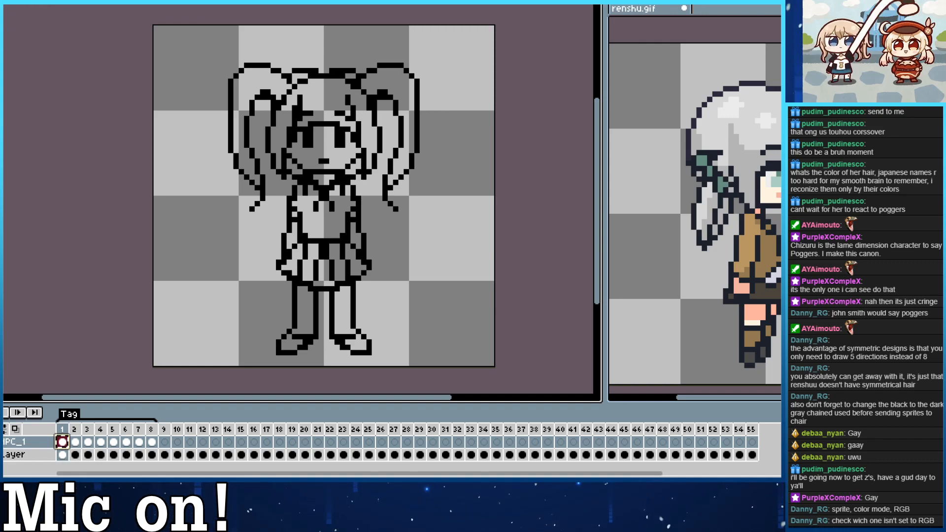
Try selecting the whole canvas in frame 1, look through the selection options, and deselect it.
click(47, 1)
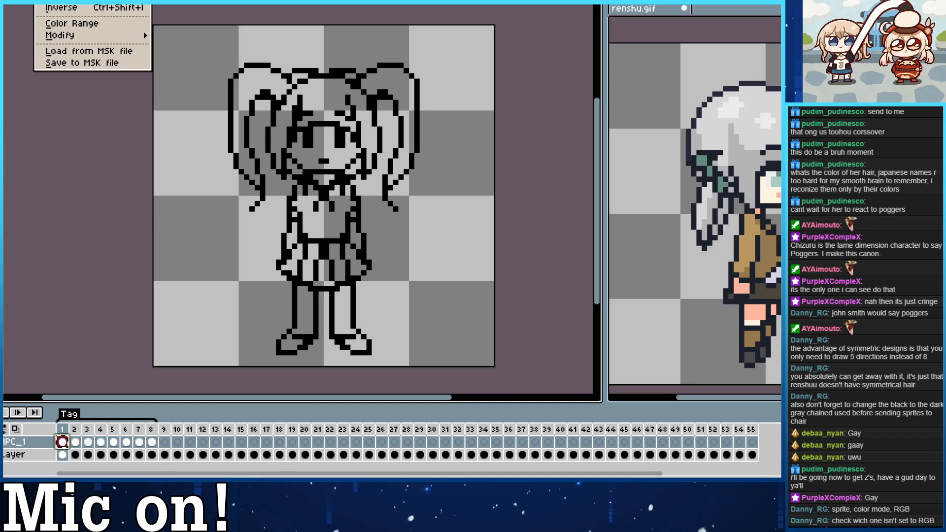
click(54, 1)
click(48, 1)
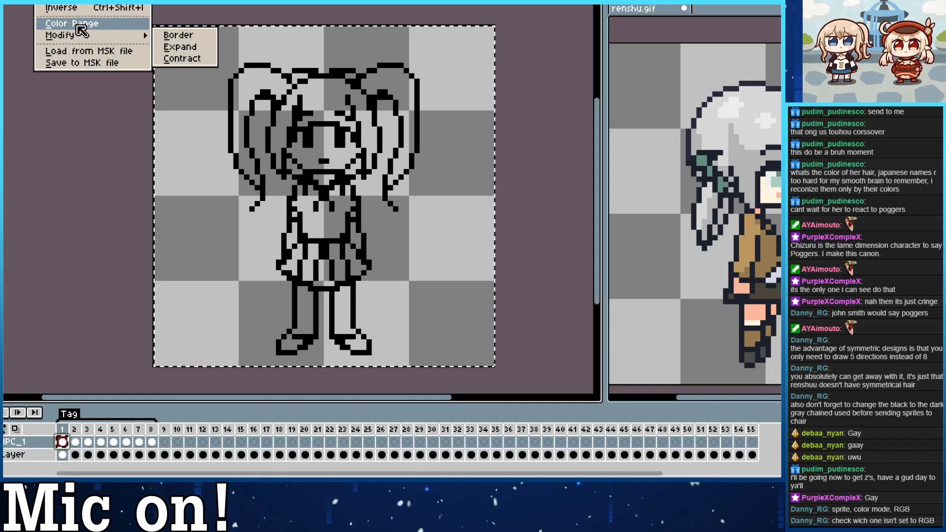
click(134, 136)
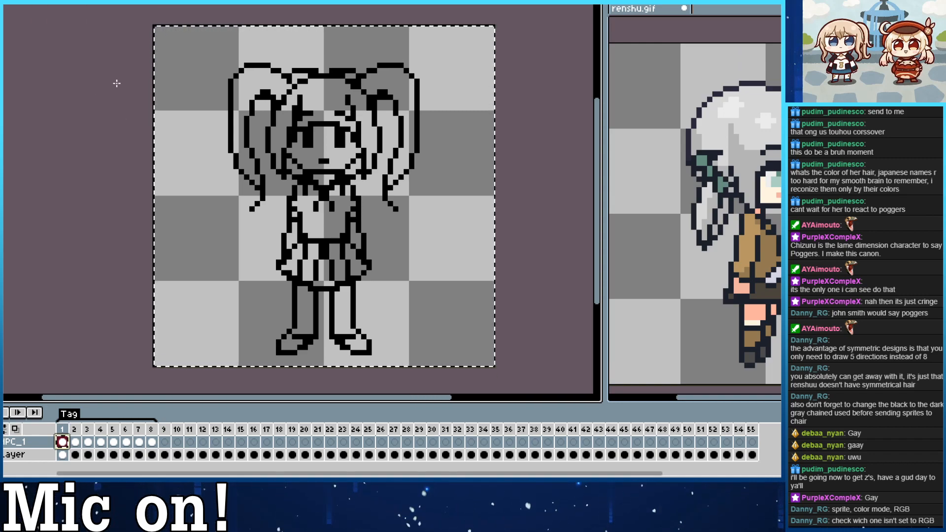
key(m)
click(528, 134)
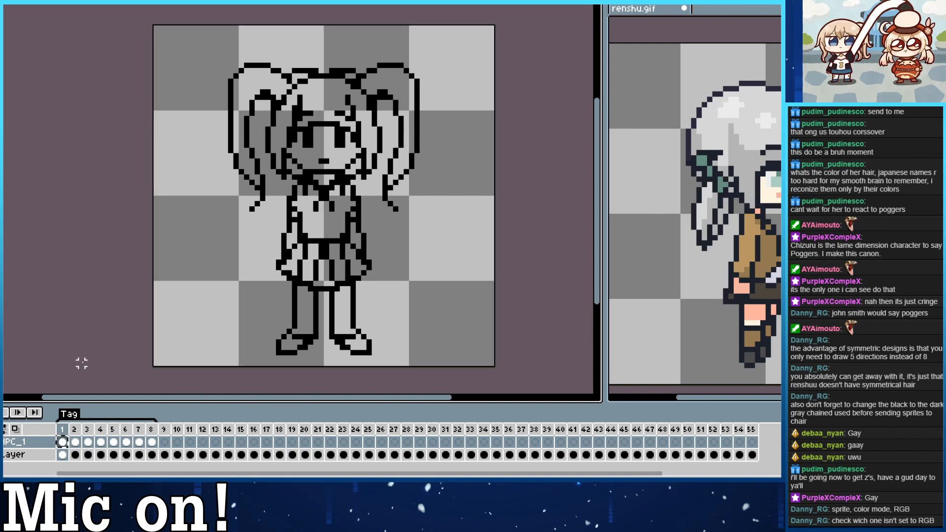
double_click(62, 442)
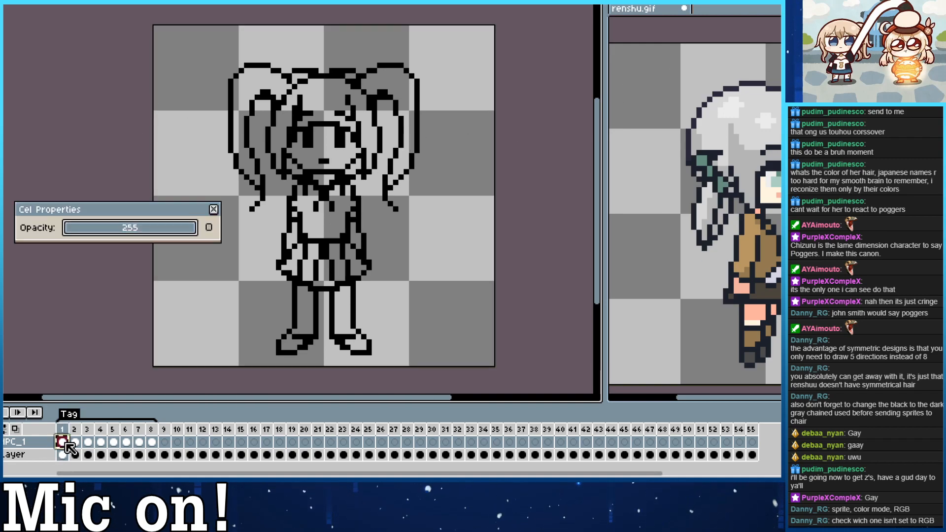
click(213, 210)
double_click(175, 356)
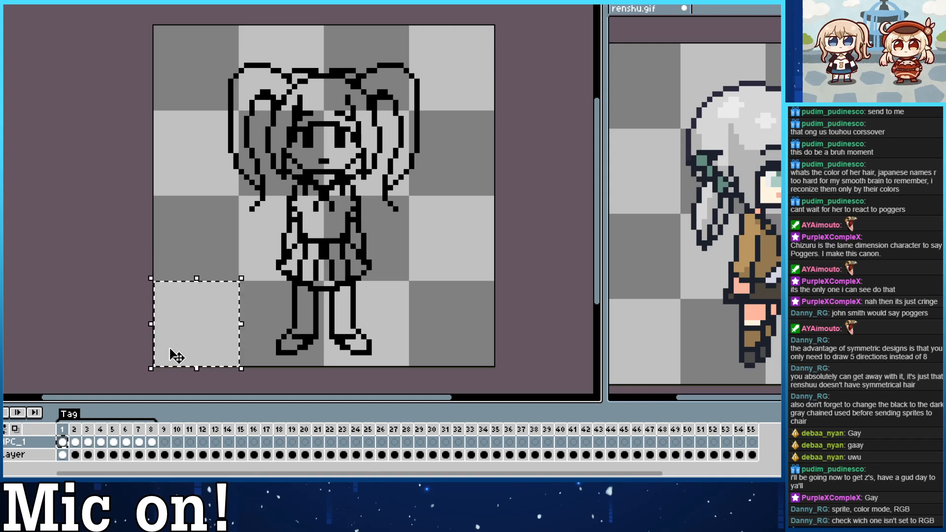
click(124, 320)
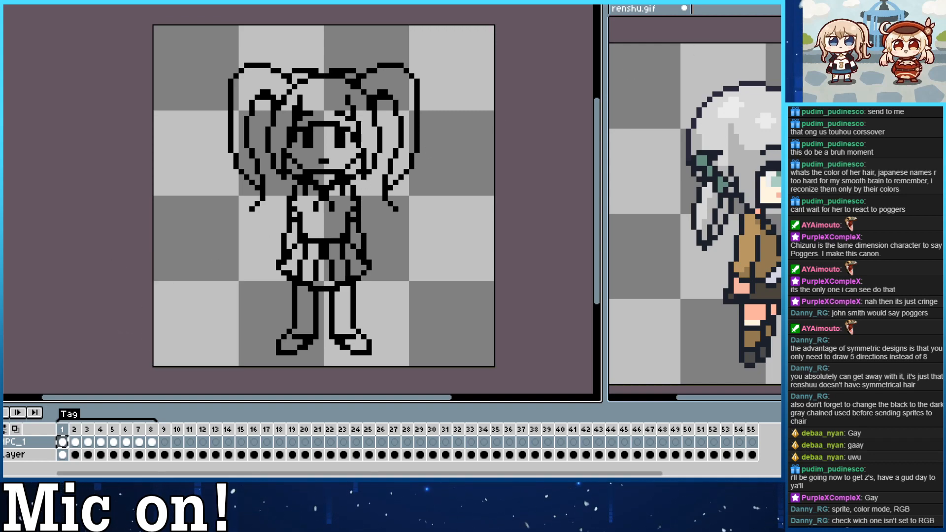
Try isolating the front view by selecting its background and inverting the selection, review the selection modifiers, and deselect.
click(488, 109)
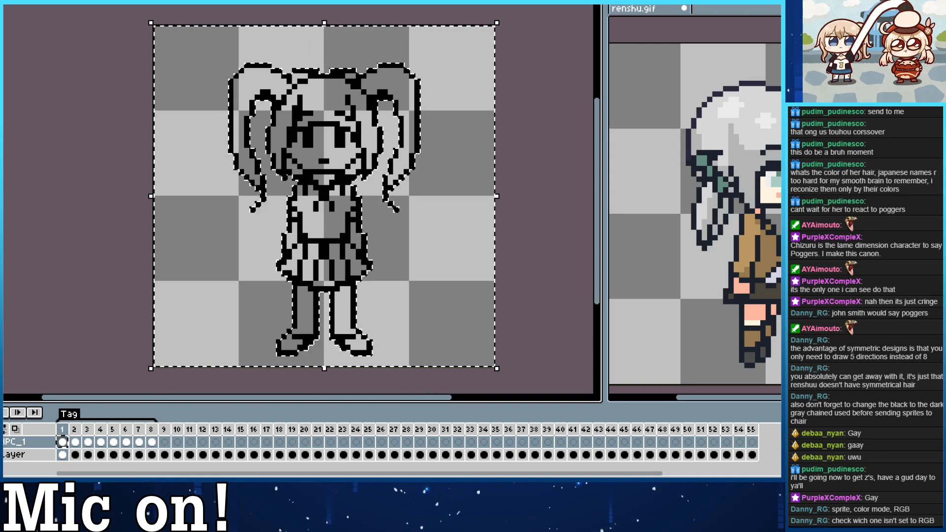
click(69, 5)
click(69, 9)
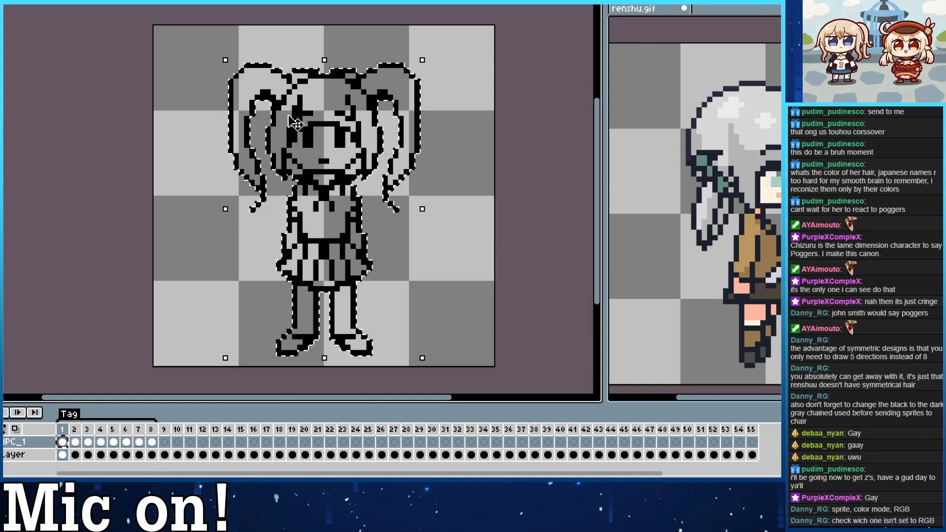
click(18, 2)
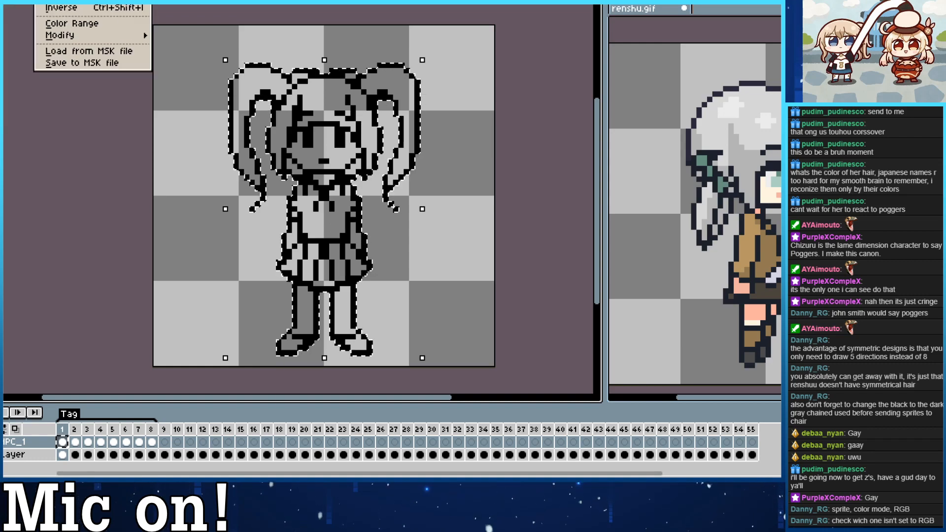
mouse_move(91, 37)
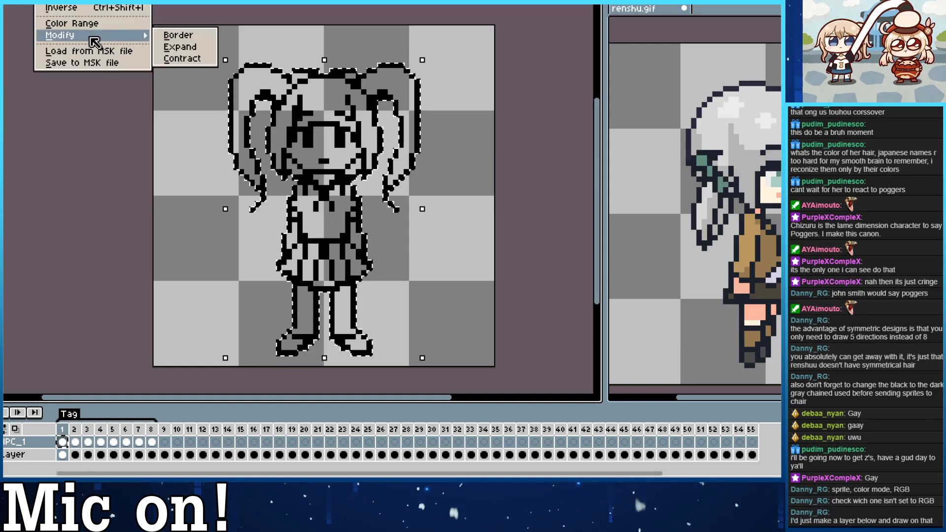
click(124, 171)
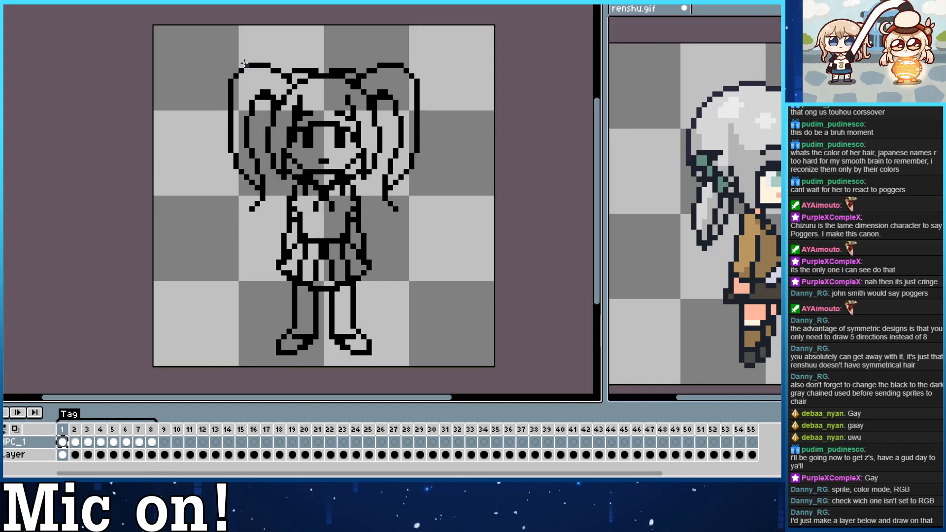
Paint a test stroke down the front view's left pigtail in frame 1 and undo it.
drag(254, 94, 266, 197)
key(ctrl+z)
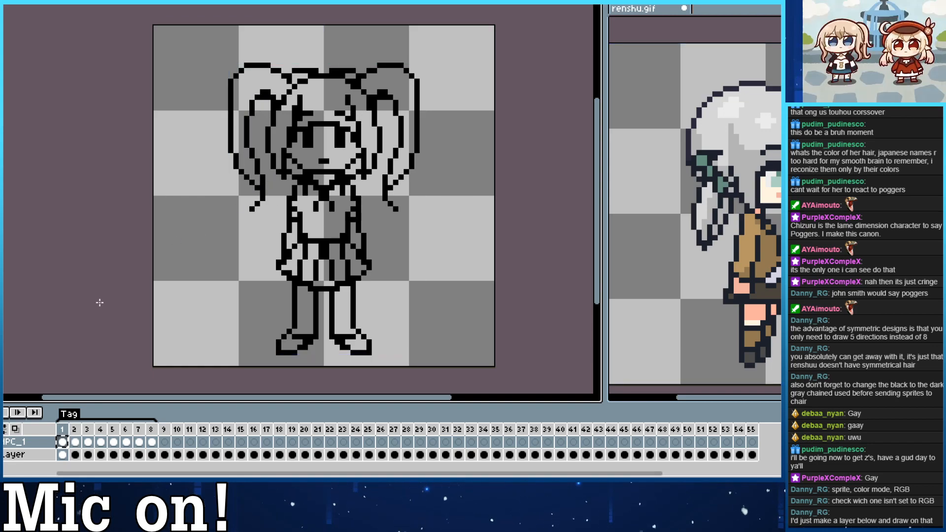
Lower the NPC_1 layer's opacity to 68 and hide the layer.
click(28, 443)
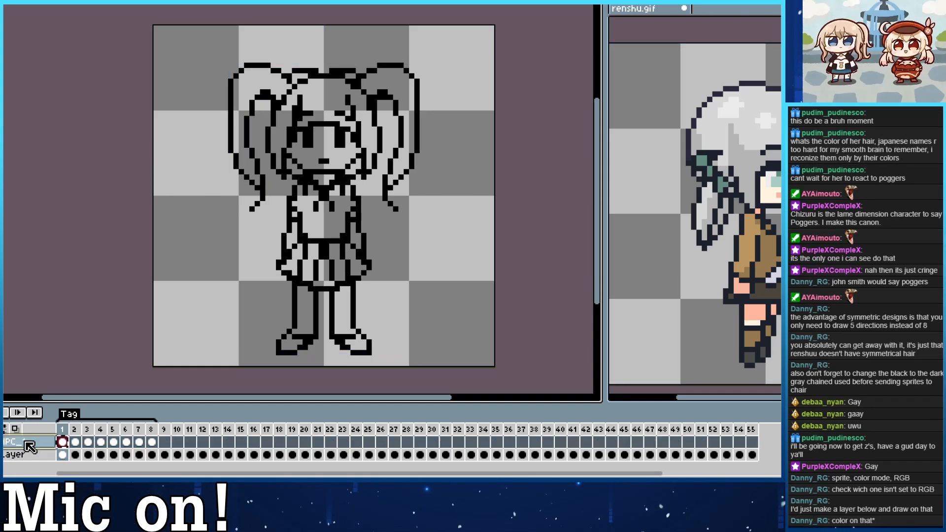
double_click(30, 446)
drag(125, 255, 105, 254)
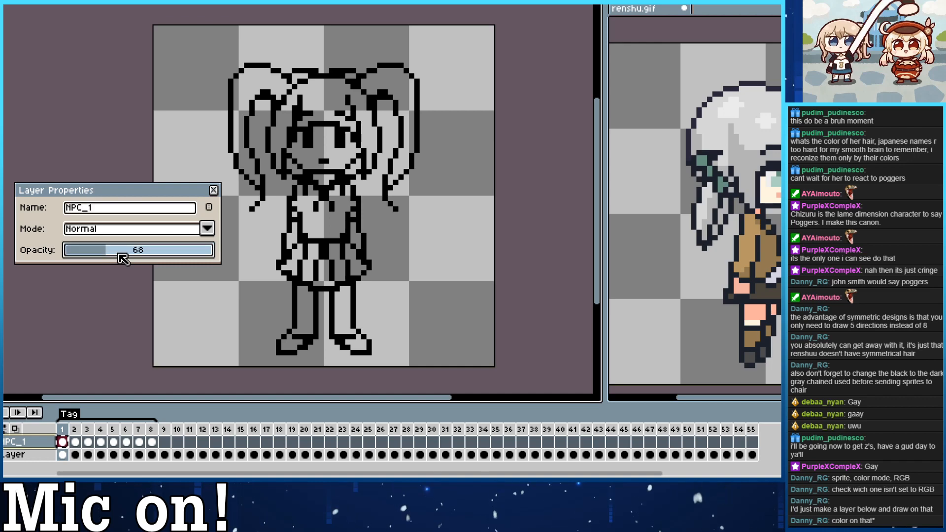
click(213, 190)
click(2, 442)
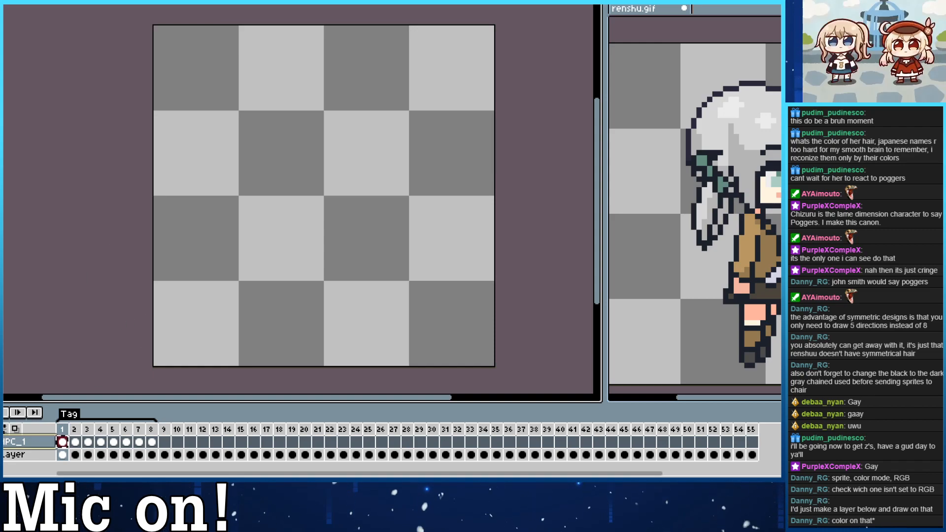
Add a new layer above NPC_1 and name it NPC1.
click(48, 1)
mouse_move(17, 1)
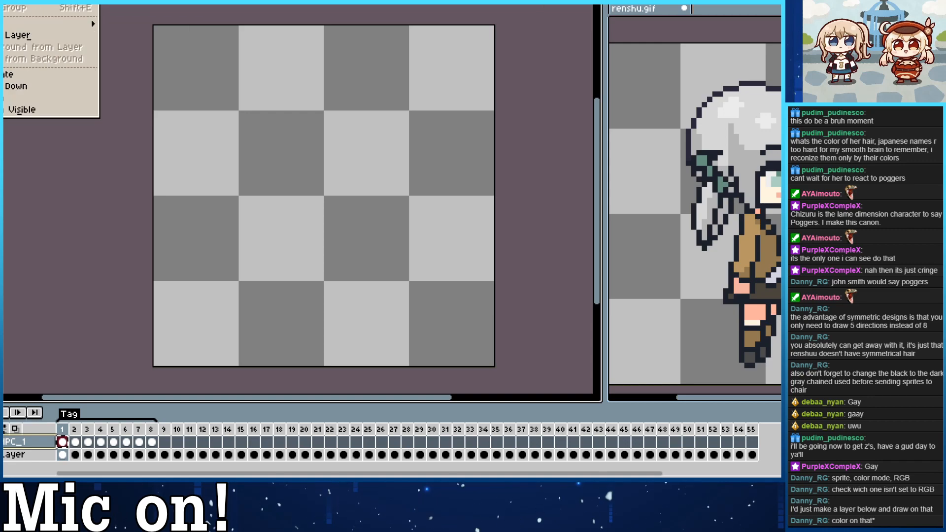
mouse_move(59, 23)
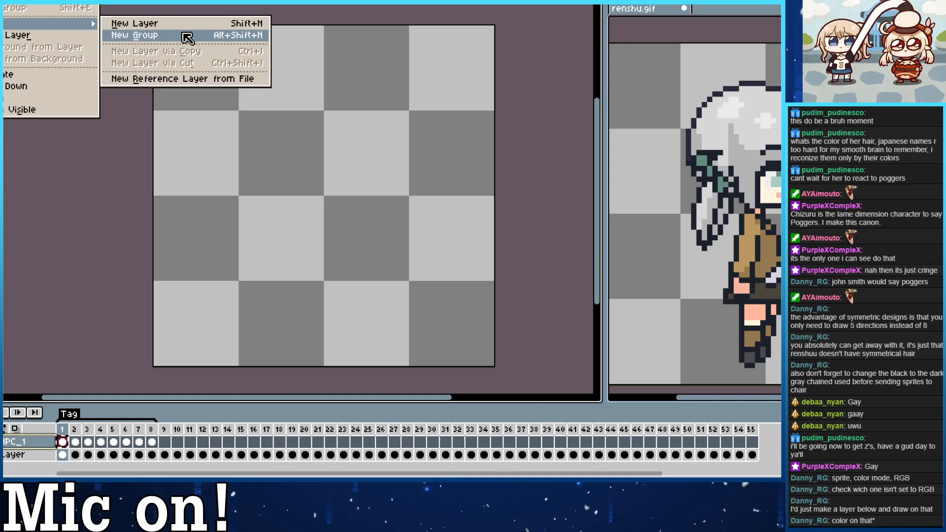
click(184, 35)
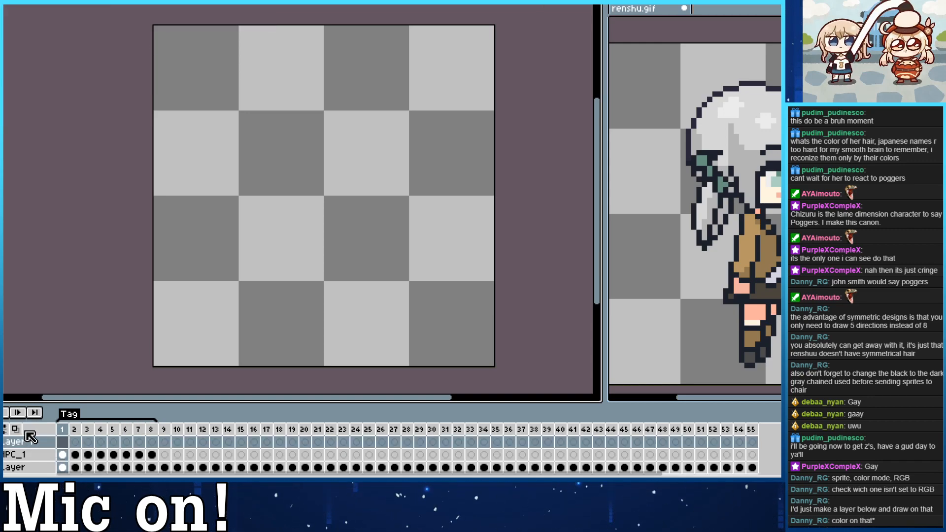
double_click(29, 436)
text(N)
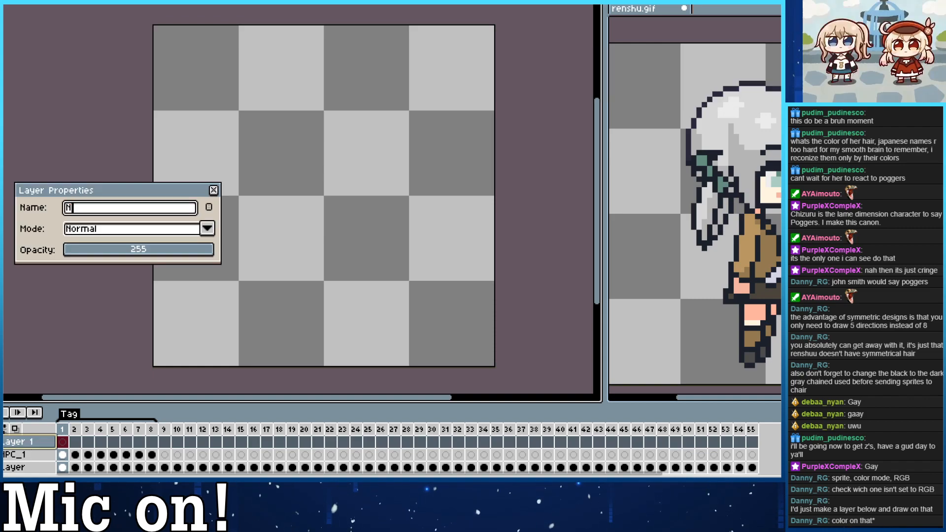
text(PZ)
key(BackSpace)
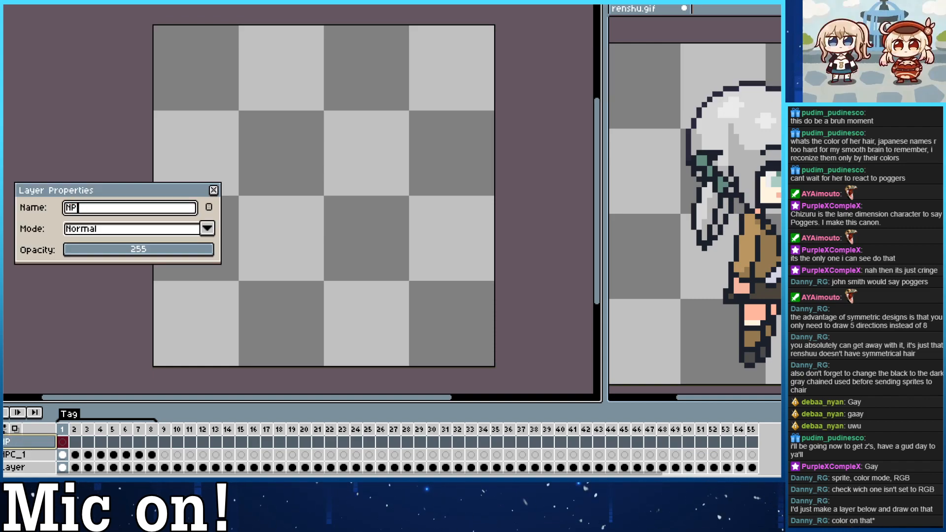
text(C1)
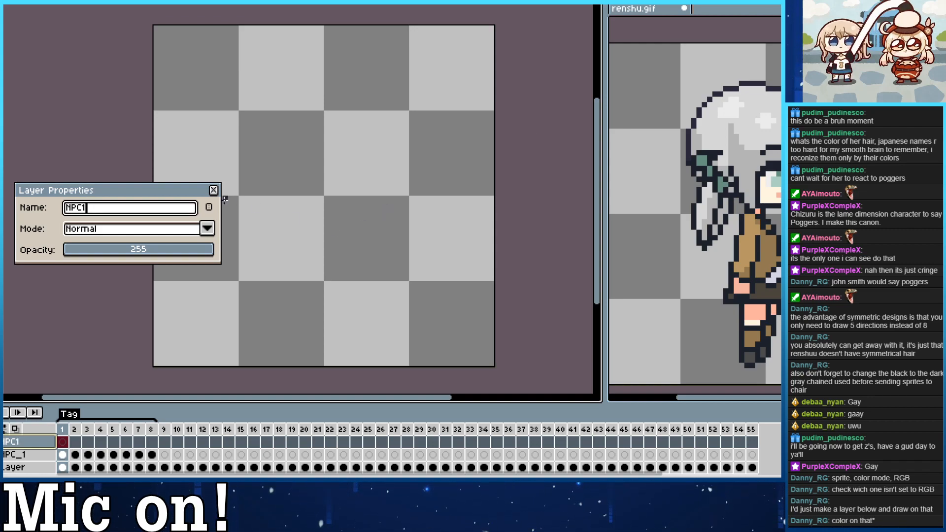
click(213, 190)
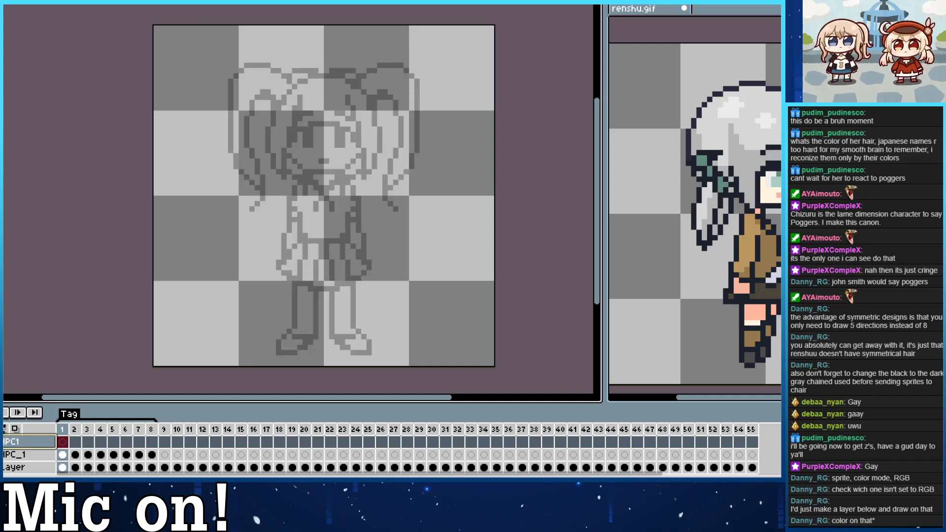
Show the faded NPC_1 sketch again and turn on left-right mirror symmetry about the sprite's centre line.
drag(44, 47, 79, 52)
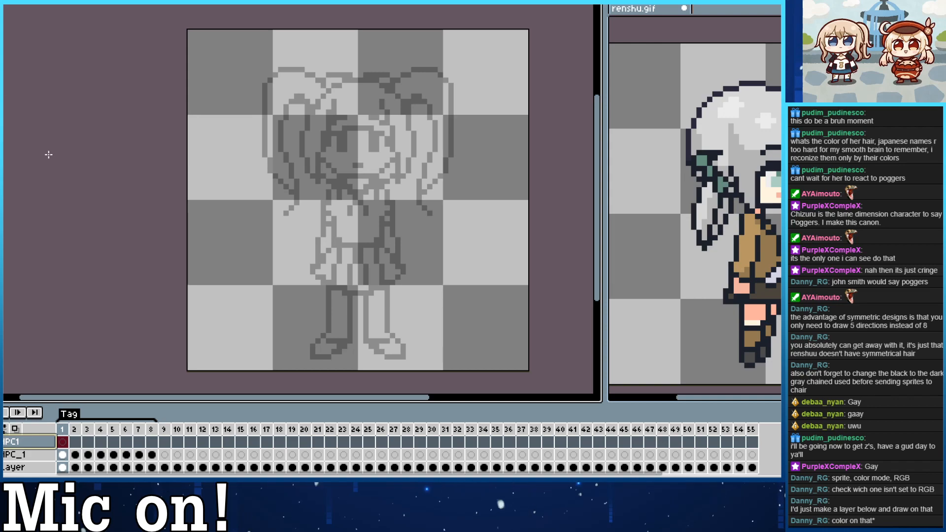
scroll(424, 278, up, 1)
scroll(401, 222, down, 1)
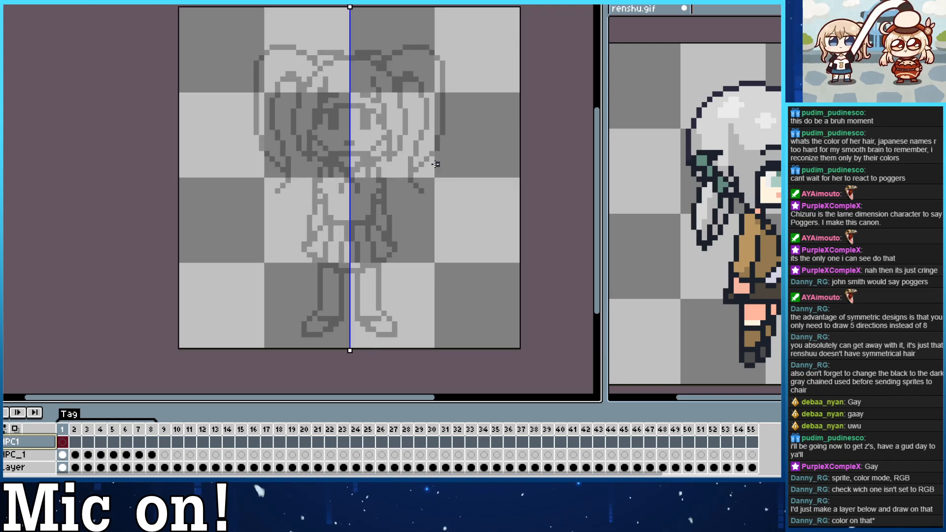
Trace the fringe's lower edge and the two inner strands rising from its ends in the dark outline colour on frame 1.
scroll(436, 164, up, 5)
scroll(286, 142, down, 4)
drag(353, 167, 432, 231)
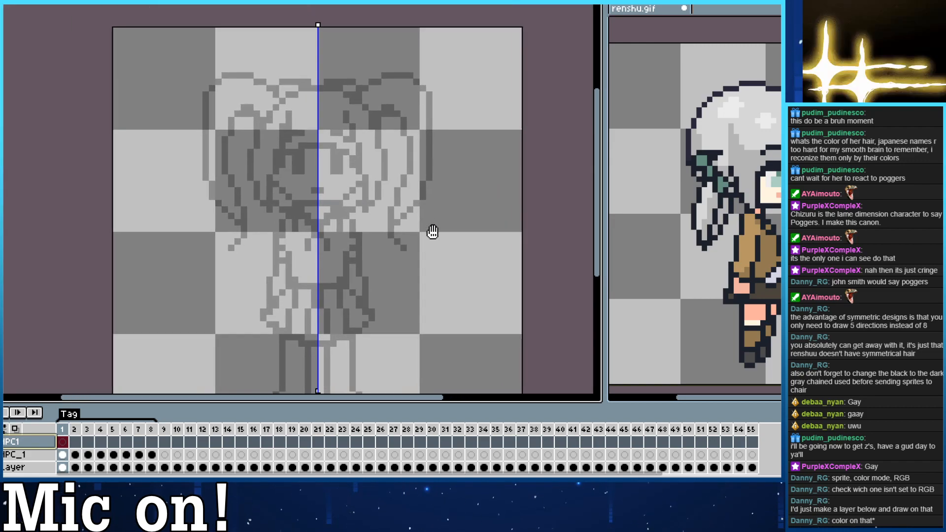
scroll(284, 127, up, 2)
drag(191, 100, 131, 91)
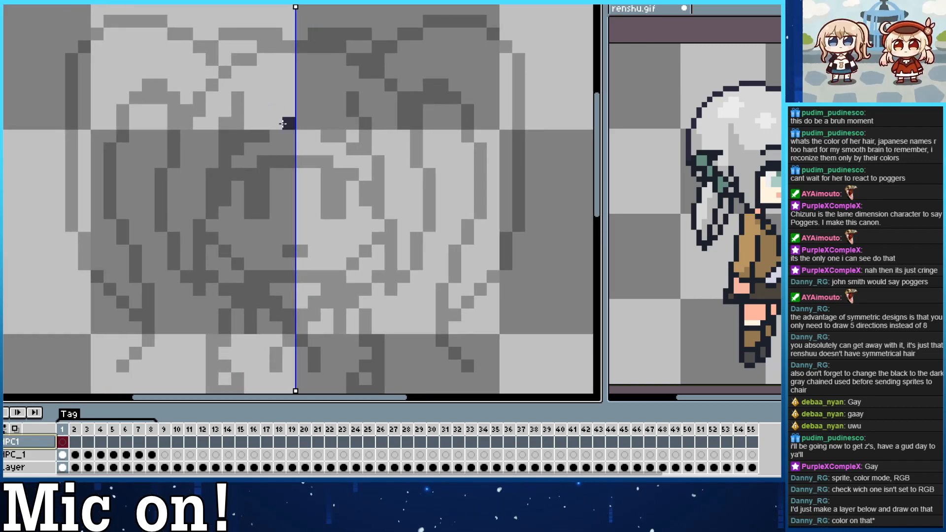
mouse_move(225, 175)
mouse_down()
mouse_move(268, 165)
mouse_move(314, 172)
mouse_move(235, 176)
mouse_move(292, 162)
mouse_up()
key(ctrl+z)
drag(229, 184, 238, 94)
key(ctrl+z)
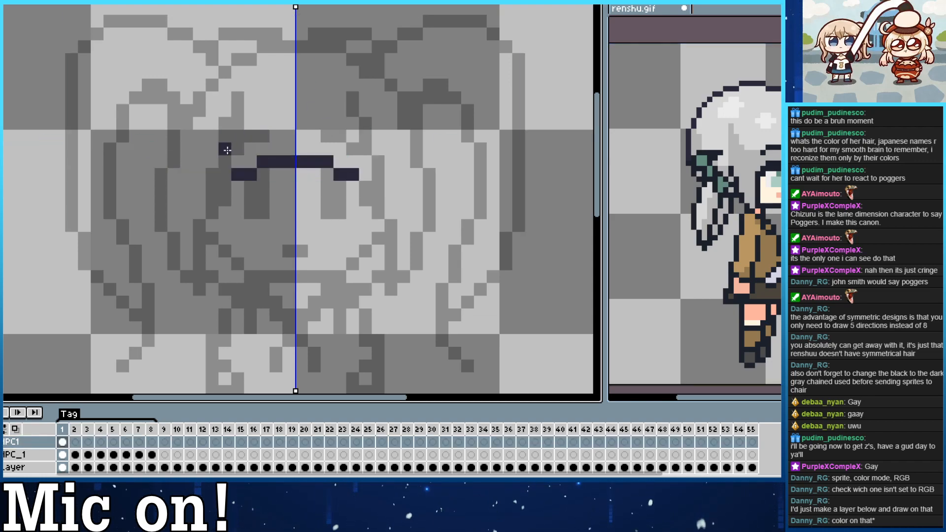
drag(226, 174, 251, 86)
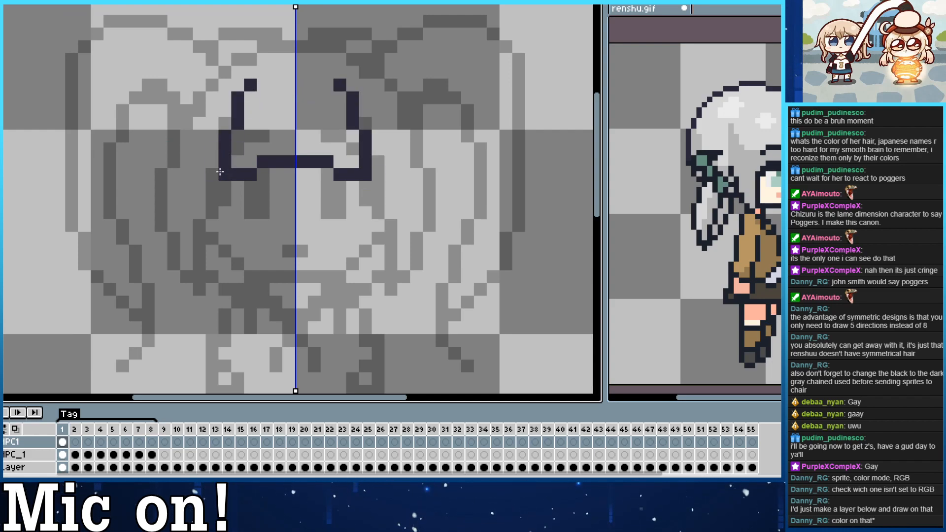
Trace the side hair locks framing the face, from the crown down to their pointed tips at jaw level.
mouse_move(220, 179)
mouse_down()
mouse_move(197, 289)
mouse_move(172, 256)
mouse_move(177, 120)
mouse_move(207, 88)
mouse_move(168, 207)
mouse_move(198, 242)
mouse_move(226, 74)
mouse_move(202, 103)
mouse_move(229, 67)
mouse_move(252, 60)
mouse_up()
key(ctrl+z)
drag(211, 86, 252, 61)
drag(399, 89, 360, 104)
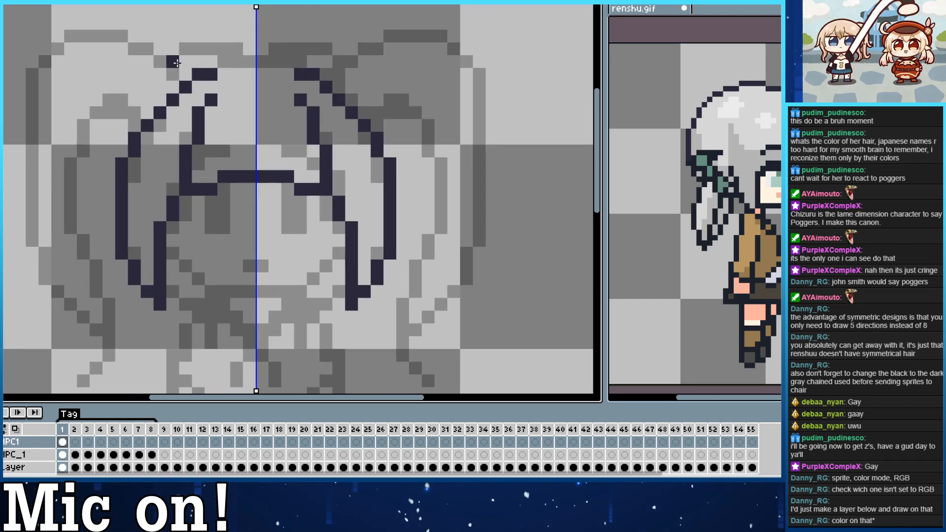
Try several outlines for the top of the head between the pigtails and undo them.
drag(173, 61, 237, 61)
key(ctrl+z)
mouse_move(173, 61)
mouse_down()
mouse_move(205, 43)
mouse_move(259, 60)
mouse_up()
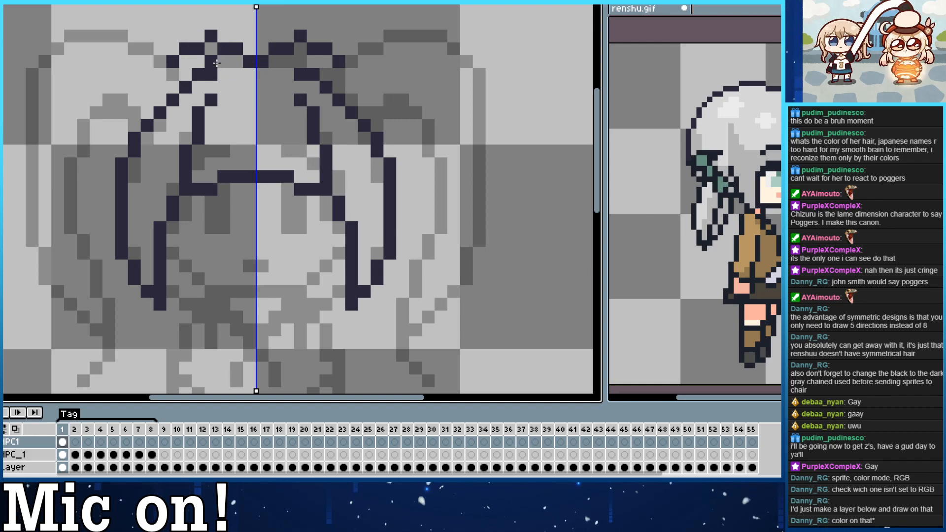
key(ctrl+z)
mouse_move(173, 61)
mouse_down()
mouse_move(278, 73)
mouse_move(174, 72)
mouse_move(190, 58)
mouse_move(254, 49)
mouse_up()
key(ctrl+z)
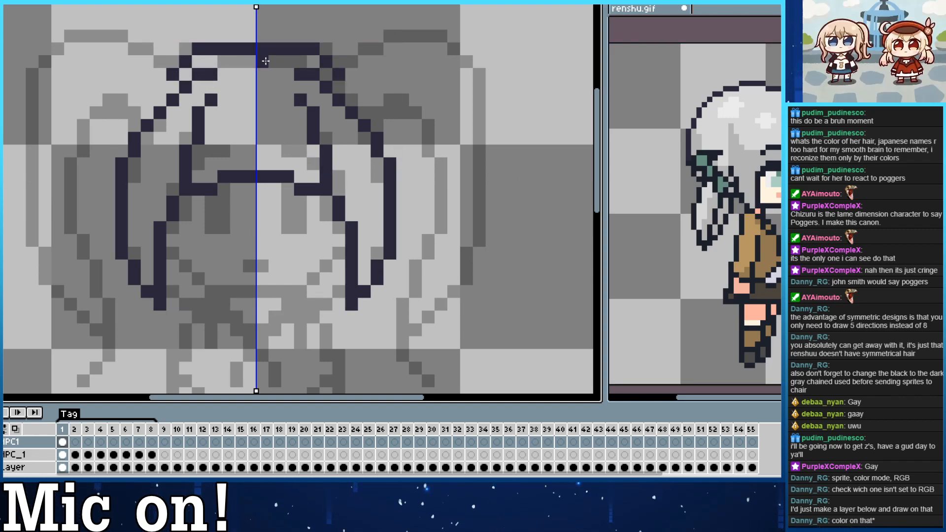
drag(300, 91, 274, 95)
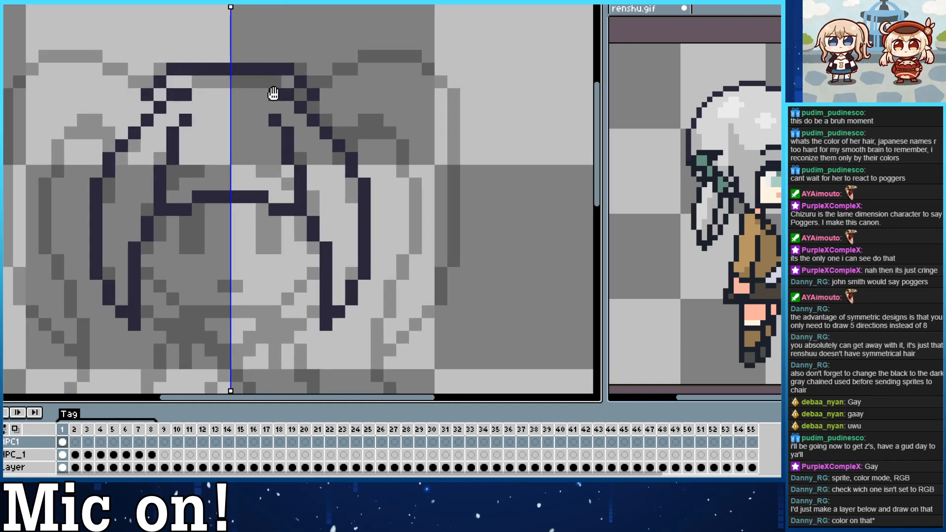
key(ctrl+z)
Redraw the crown outline until it forms a smooth stepped arch one pixel row above the sketched hair top.
mouse_move(147, 94)
mouse_down()
mouse_move(200, 63)
mouse_move(238, 66)
mouse_up()
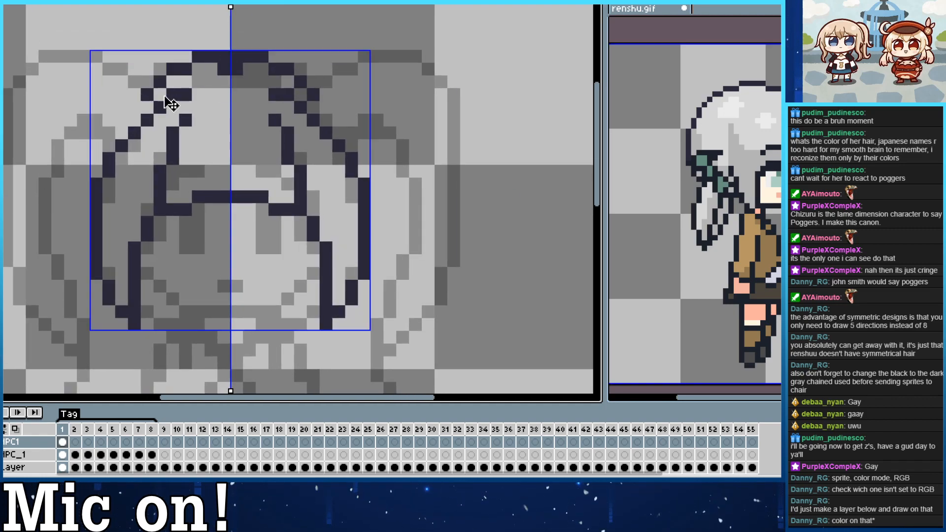
key(ctrl+z)
mouse_move(148, 93)
mouse_down()
mouse_move(162, 81)
mouse_move(236, 68)
mouse_up()
key(ctrl+z)
mouse_move(147, 104)
mouse_down()
mouse_move(174, 71)
mouse_move(237, 69)
mouse_up()
key(ctrl+z)
drag(147, 103, 209, 60)
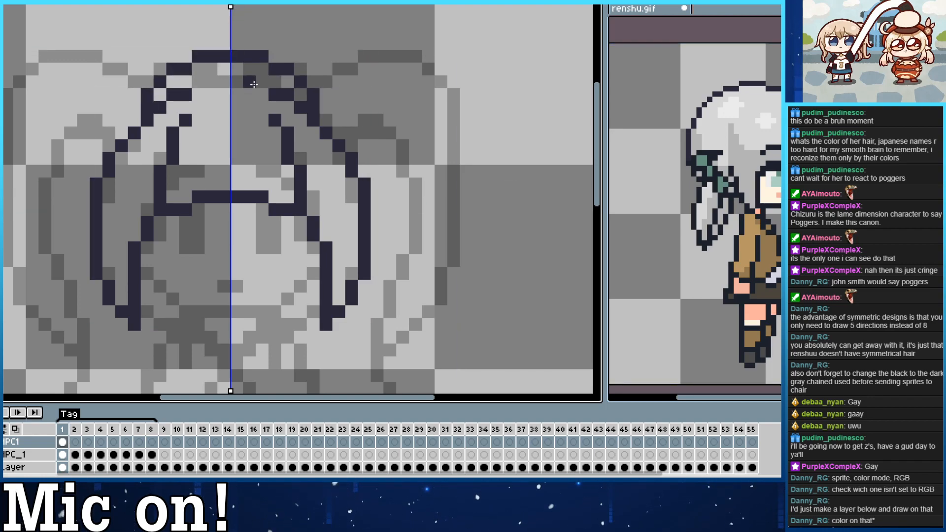
key(ctrl+z)
drag(134, 93, 222, 61)
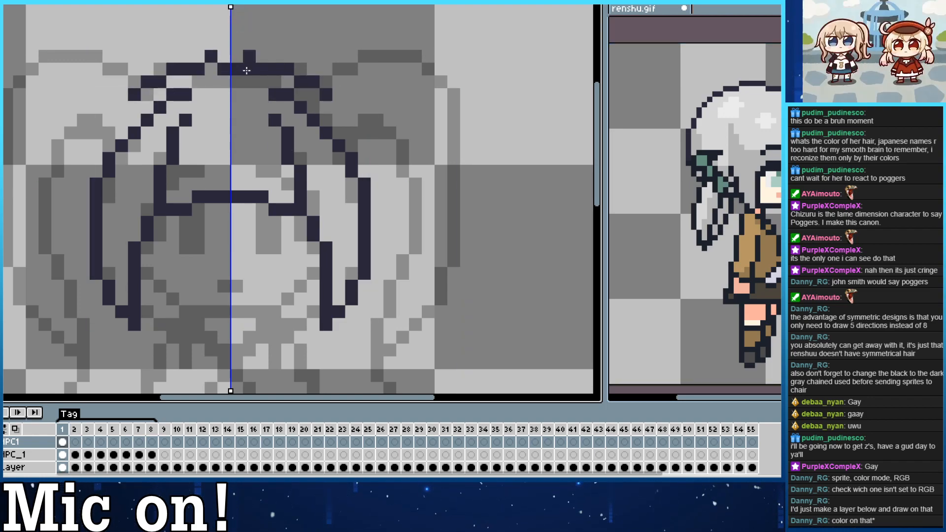
key(ctrl+z)
drag(134, 94, 224, 59)
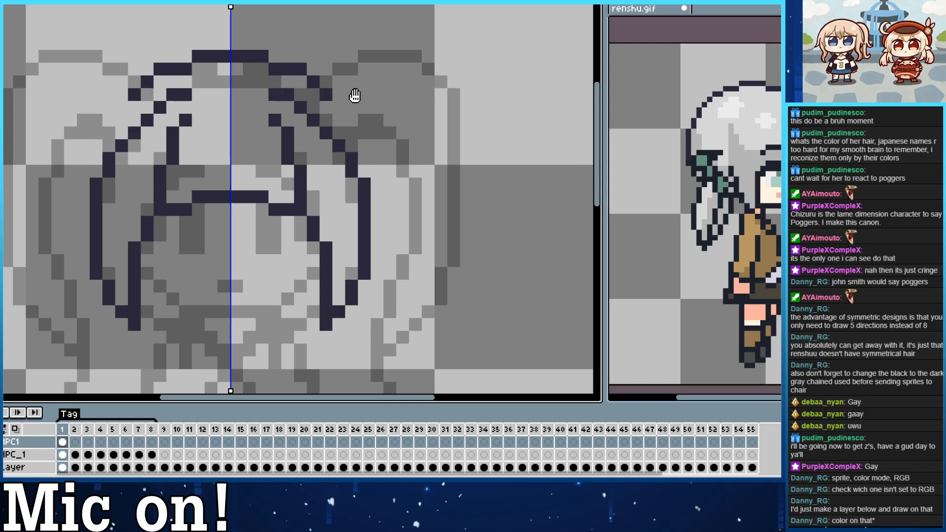
Trace the pigtail's outer outline from its base at the head, over the rounded top and down the outer side.
scroll(354, 95, right, 5)
mouse_move(225, 60)
mouse_down()
mouse_move(308, 303)
mouse_move(291, 318)
mouse_up()
key(ctrl+z)
mouse_move(197, 95)
mouse_down()
mouse_move(298, 61)
mouse_move(315, 272)
mouse_move(216, 315)
mouse_up()
key(ctrl+z)
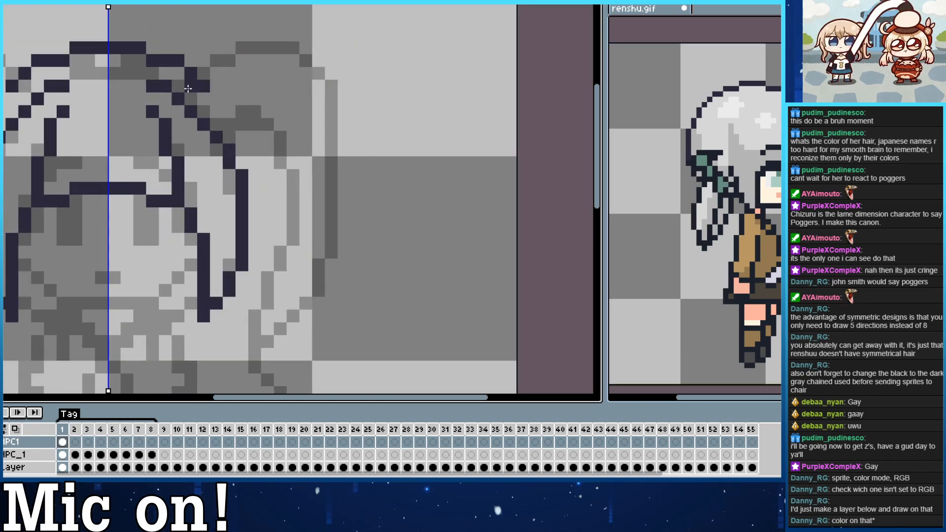
mouse_move(203, 76)
mouse_down()
mouse_move(321, 87)
mouse_move(332, 240)
mouse_up()
key(ctrl+z)
mouse_move(181, 101)
mouse_down()
mouse_move(251, 52)
mouse_move(327, 95)
mouse_move(319, 259)
mouse_up()
scroll(288, 197, down, 2)
drag(303, 188, 305, 208)
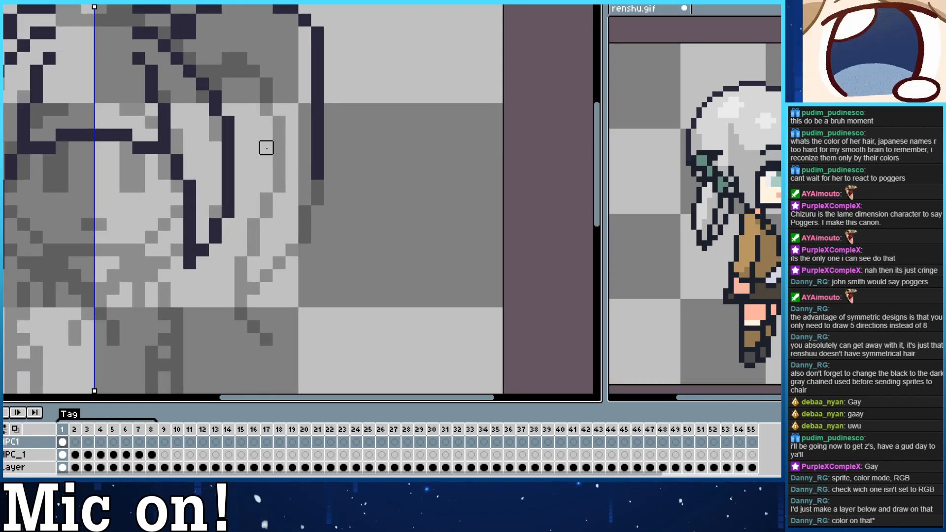
mouse_move(204, 39)
mouse_down()
mouse_move(199, 60)
mouse_move(209, 85)
mouse_up()
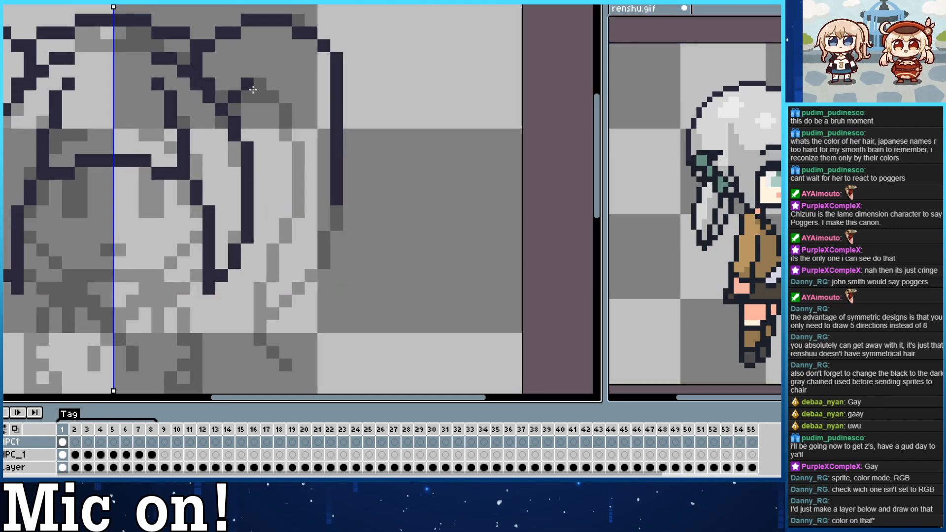
Trace the pigtail's inner contour and its tapering lower end with the curled tip, redrawing strokes that miss the sketch.
drag(234, 97, 284, 242)
key(ctrl+z)
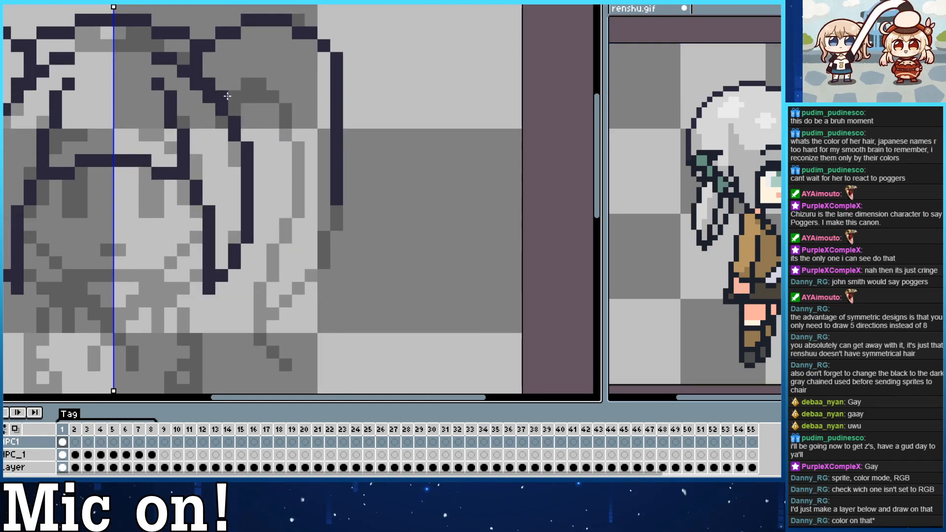
mouse_move(233, 97)
mouse_down()
mouse_move(292, 134)
mouse_move(290, 234)
mouse_move(260, 276)
mouse_up()
key(ctrl+z)
mouse_move(234, 97)
mouse_down()
mouse_move(268, 104)
mouse_move(293, 208)
mouse_move(286, 237)
mouse_up()
key(ctrl+z)
mouse_move(232, 94)
mouse_down()
mouse_move(269, 93)
mouse_move(299, 156)
mouse_move(297, 240)
mouse_move(241, 281)
mouse_up()
key(ctrl+z)
mouse_move(237, 98)
mouse_down()
mouse_move(294, 129)
mouse_move(299, 210)
mouse_move(265, 287)
mouse_move(259, 338)
mouse_move(280, 316)
mouse_move(267, 339)
mouse_move(259, 333)
mouse_move(286, 363)
mouse_move(265, 324)
mouse_move(317, 274)
mouse_move(340, 215)
mouse_up()
key(ctrl+z)
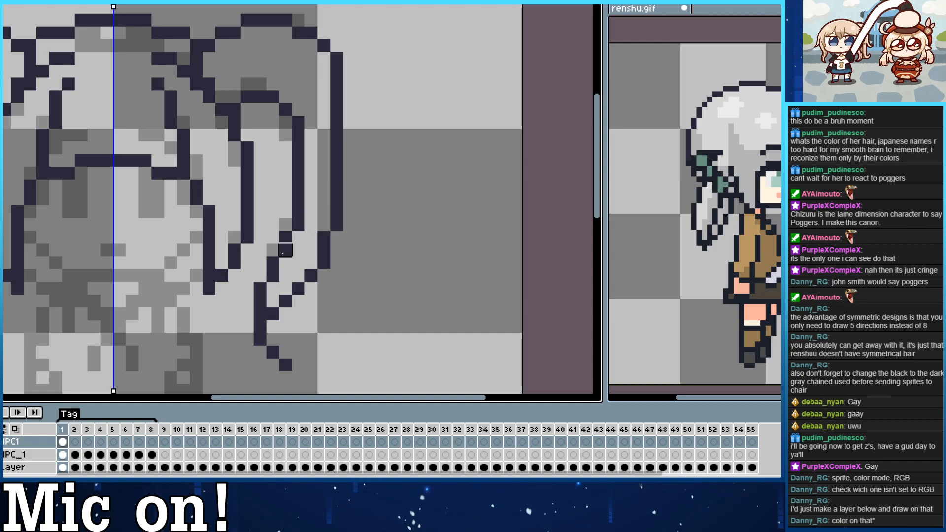
drag(272, 278, 286, 238)
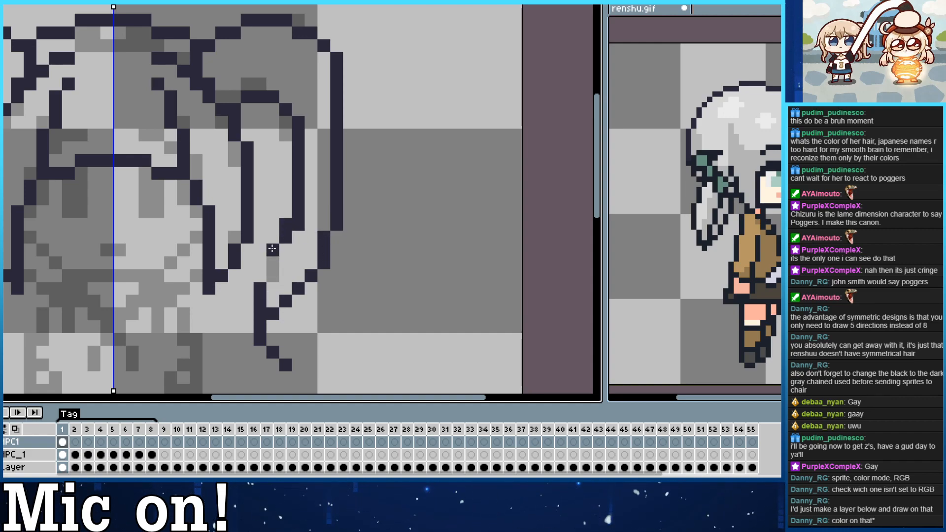
mouse_move(260, 288)
mouse_down()
mouse_move(259, 339)
mouse_move(260, 288)
mouse_up()
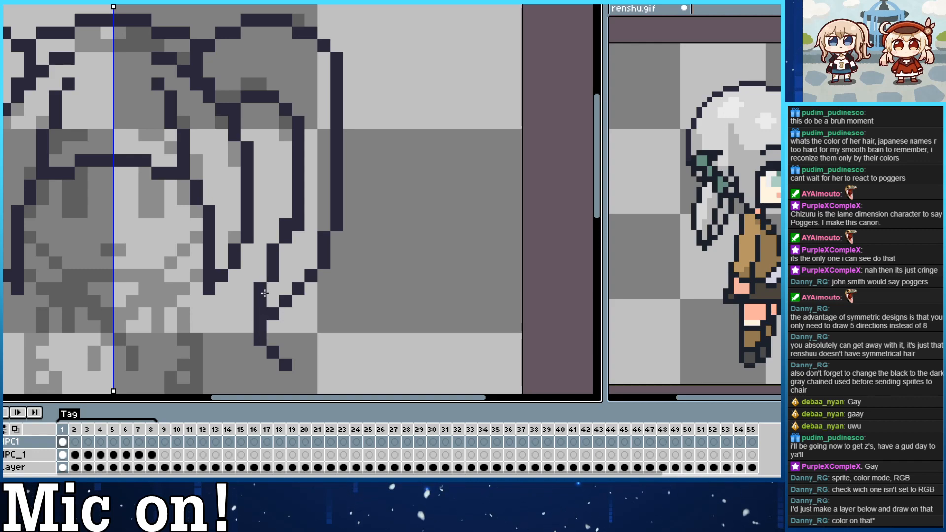
Clean up the upper bend of the pigtail's inner contour by erasing and redrawing its stray pixels.
drag(289, 140, 309, 181)
drag(317, 159, 319, 189)
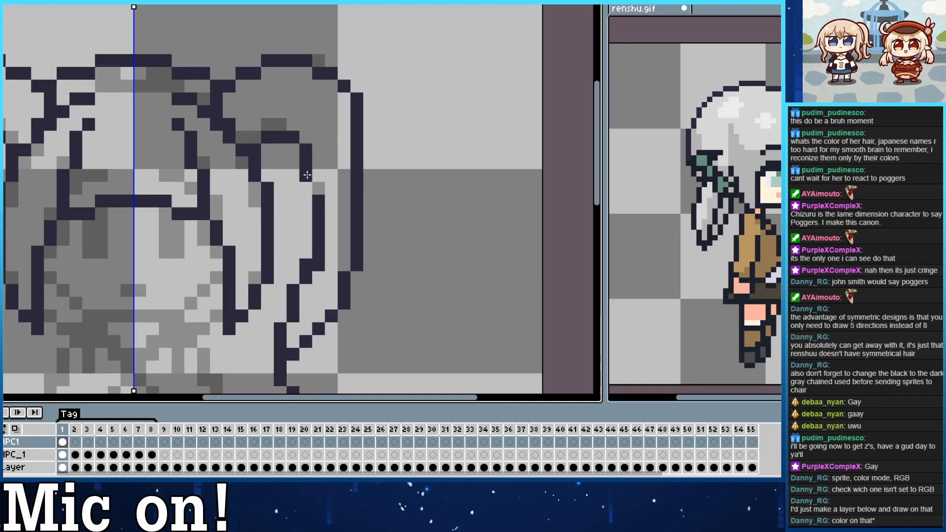
key(e)
mouse_move(268, 137)
mouse_down()
mouse_move(293, 162)
mouse_move(267, 138)
mouse_up()
key(b)
click(267, 124)
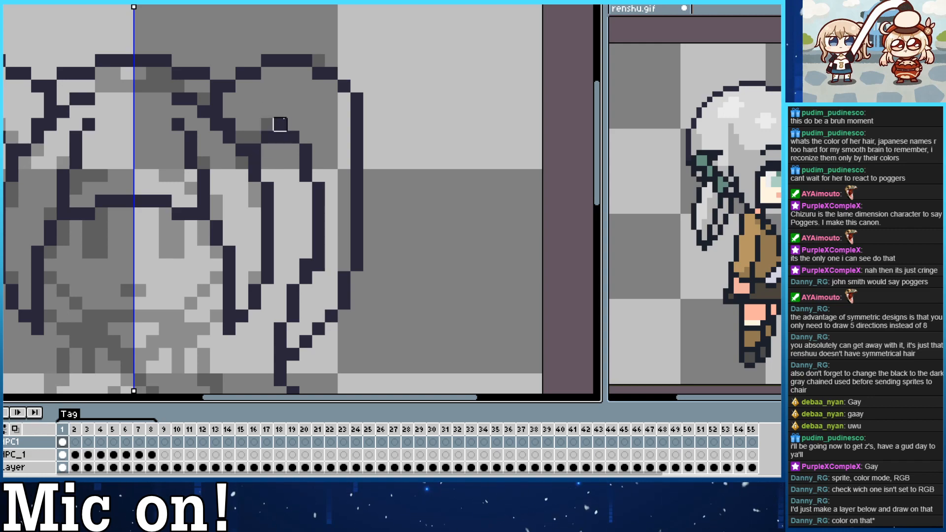
Trace the jaw line on both sides of the face and close it with a flat chin line level with the jaw ends.
mouse_move(228, 85)
mouse_down()
mouse_move(388, 31)
mouse_move(309, 110)
mouse_up()
drag(264, 164, 183, 134)
mouse_move(215, 199)
mouse_down()
mouse_move(276, 248)
mouse_move(244, 238)
mouse_move(307, 248)
mouse_move(265, 225)
mouse_move(283, 250)
mouse_move(272, 257)
mouse_move(306, 263)
mouse_up()
key(e)
key(b)
click(268, 263)
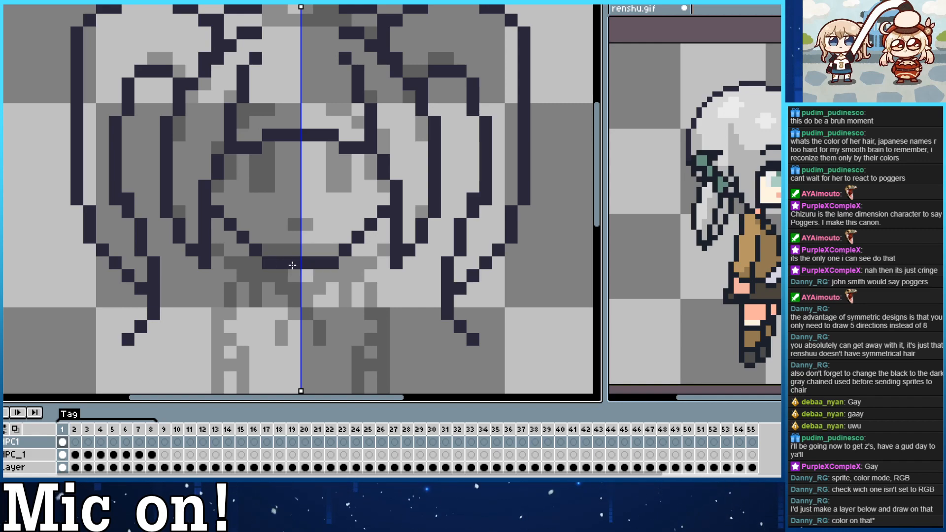
key(ctrl+z)
key(ctrl+z)
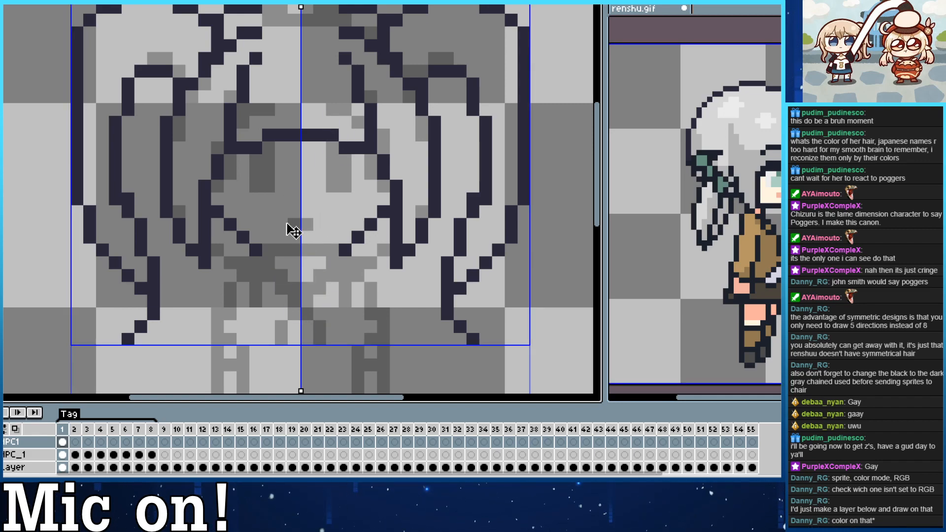
drag(268, 250, 290, 249)
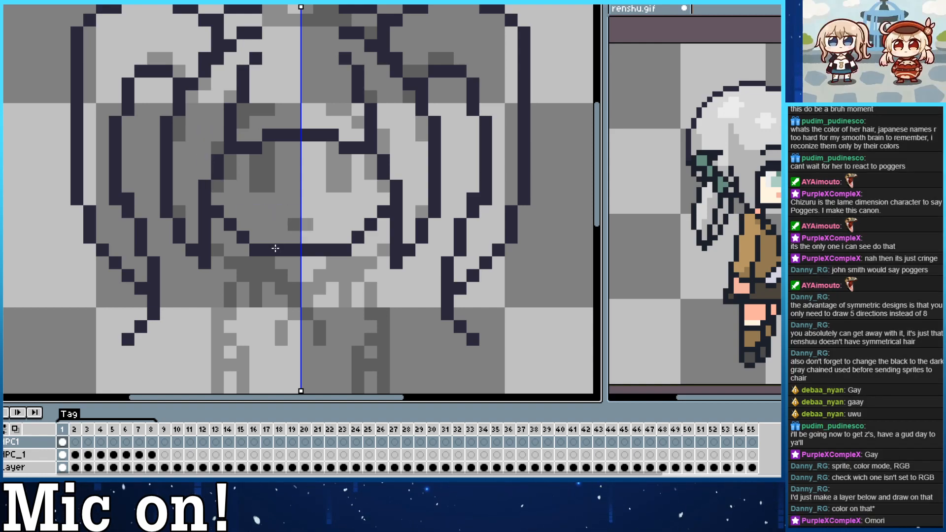
Draw the eyes as solid vertical blocks, add the small mouth, and trace the short eyebrows above the fringe edge.
mouse_move(257, 185)
mouse_down()
mouse_move(269, 150)
mouse_move(268, 183)
mouse_move(266, 156)
mouse_up()
click(256, 160)
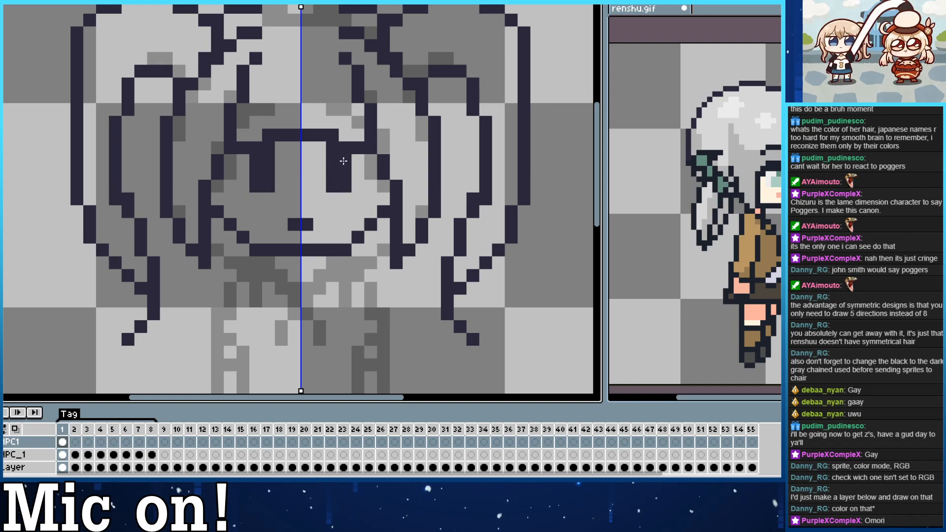
mouse_move(242, 122)
mouse_down()
mouse_move(279, 123)
mouse_move(217, 123)
mouse_up()
key(ctrl+z)
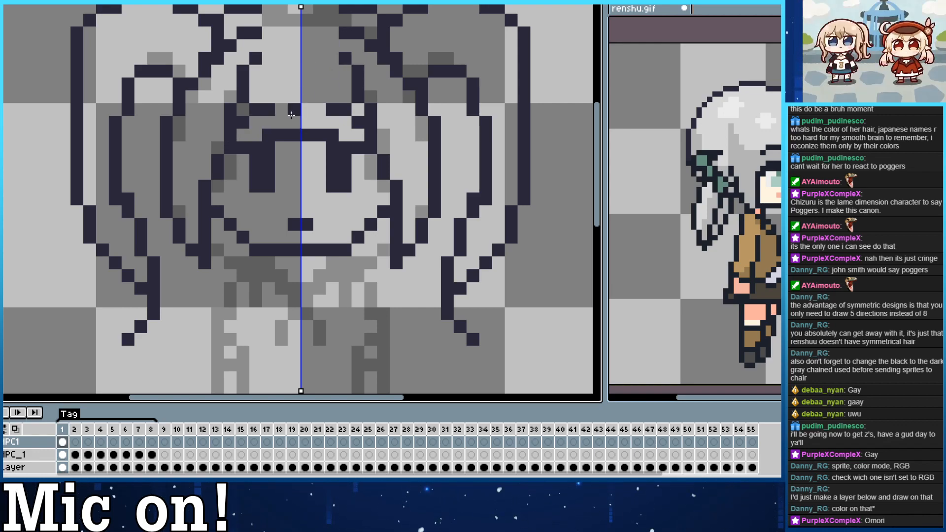
Trace the V-shaped neckline below the chin and bring up the front-facing frame 1 of renshu.gif for comparison.
drag(221, 152, 241, 35)
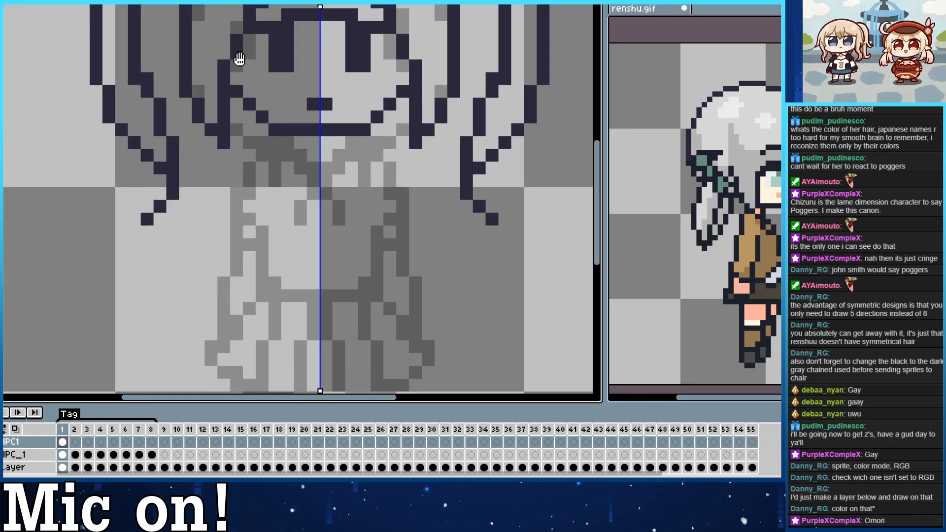
drag(287, 142, 300, 156)
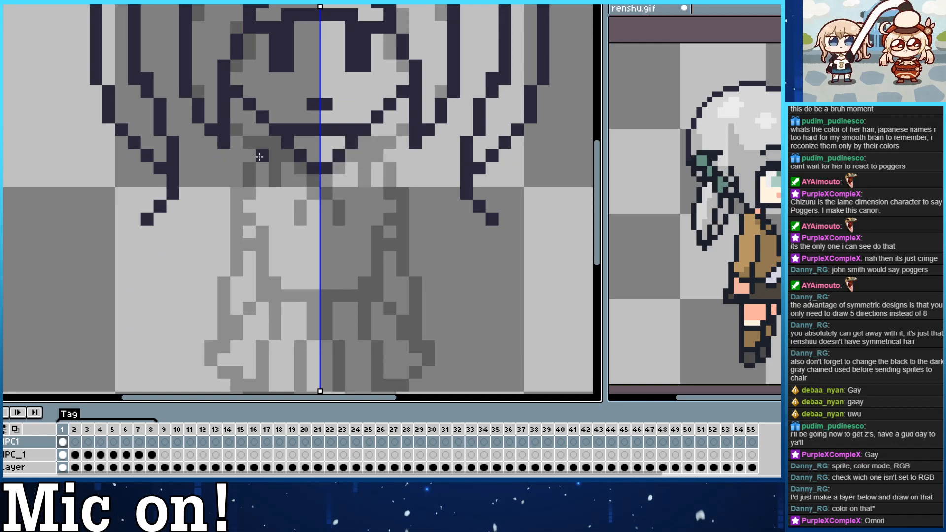
click(679, 354)
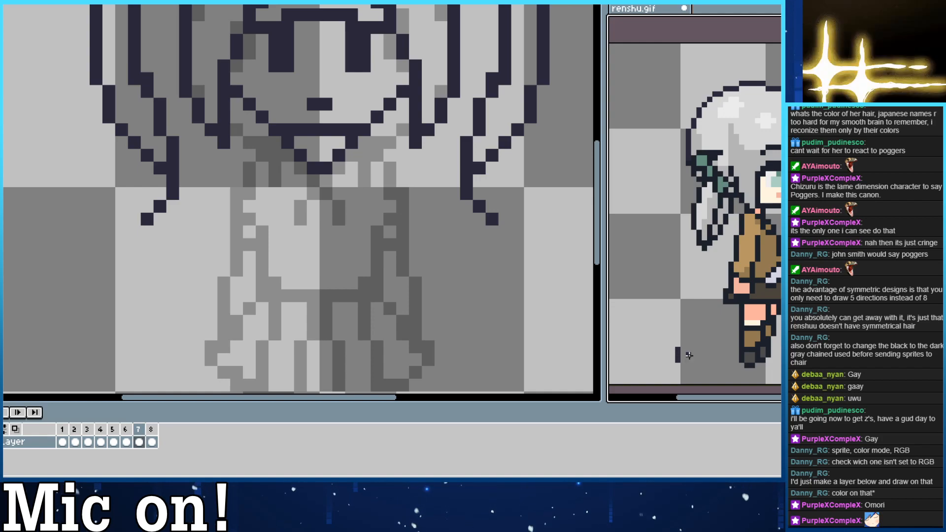
key(Left)
key(Left)
key(Left)
key(Left)
key(Left)
key(Left)
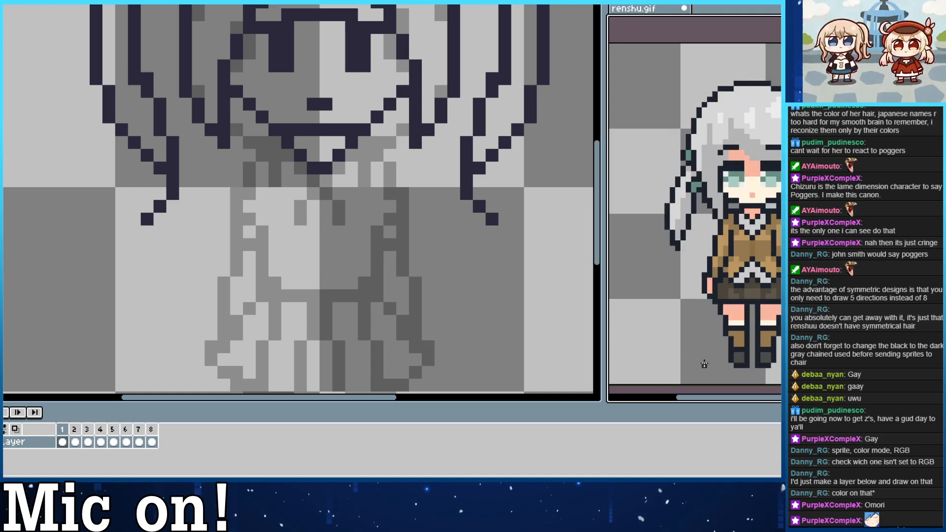
click(542, 127)
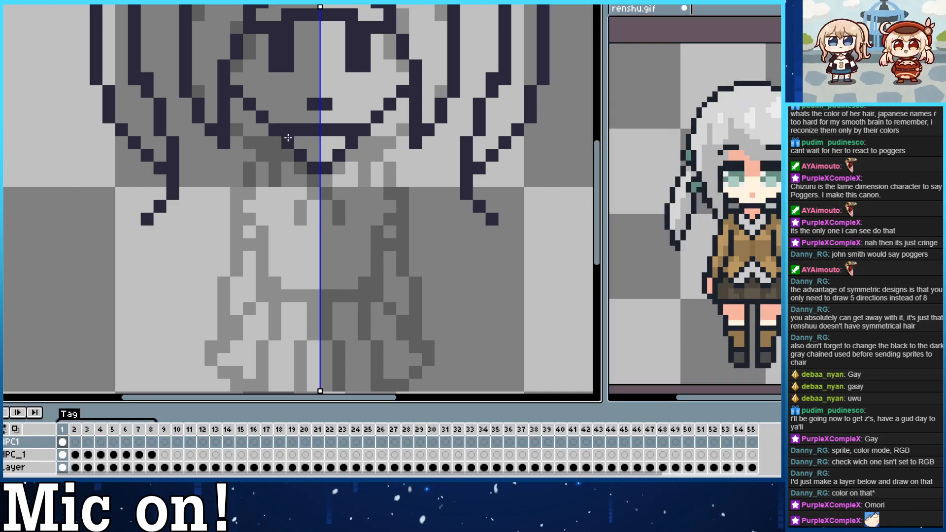
Trace the shoulder line below the neckline and the outer contours of both sleeves, undoing strokes that miss the sketch.
mouse_move(276, 143)
mouse_down()
mouse_move(236, 155)
mouse_move(287, 153)
mouse_move(241, 158)
mouse_move(257, 171)
mouse_move(262, 155)
mouse_move(285, 150)
mouse_move(250, 169)
mouse_up()
key(ctrl+z)
key(ctrl+z)
key(ctrl+z)
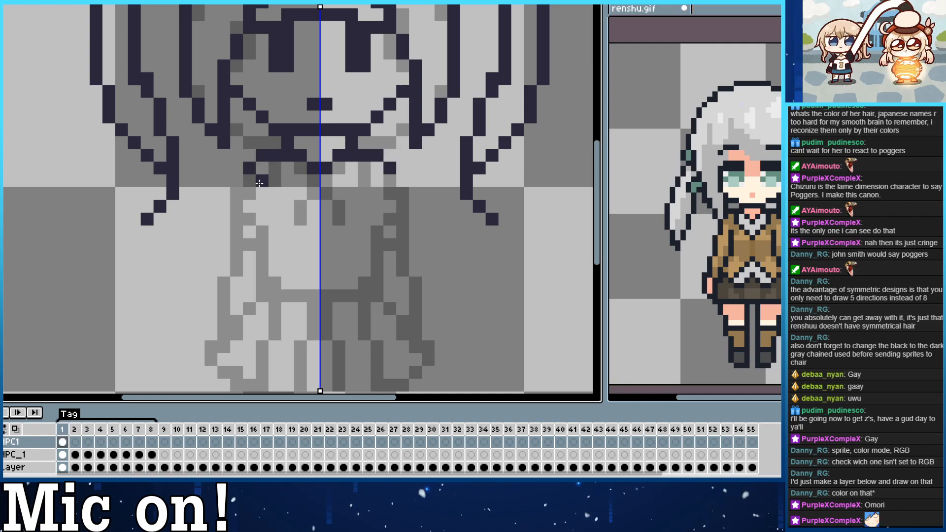
click(250, 180)
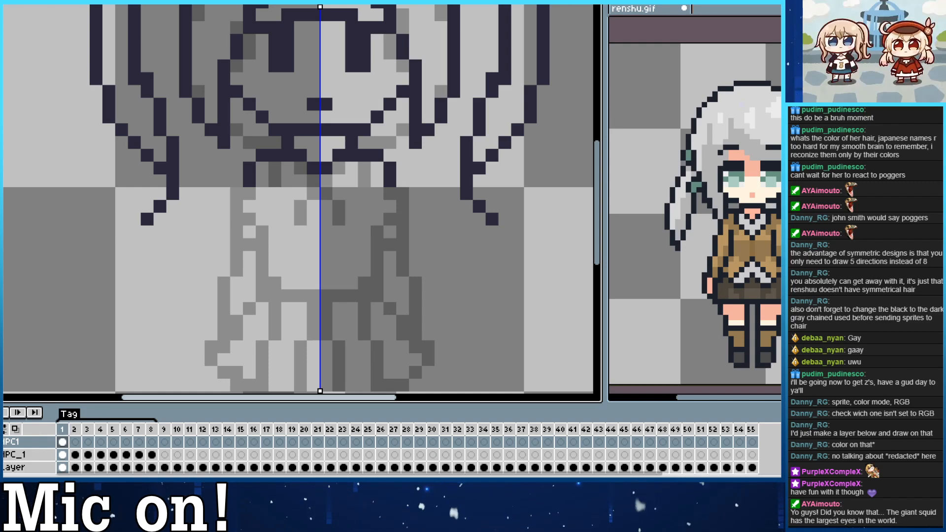
mouse_move(249, 194)
mouse_down()
mouse_move(237, 270)
mouse_move(269, 190)
mouse_move(280, 216)
mouse_up()
drag(240, 242, 237, 282)
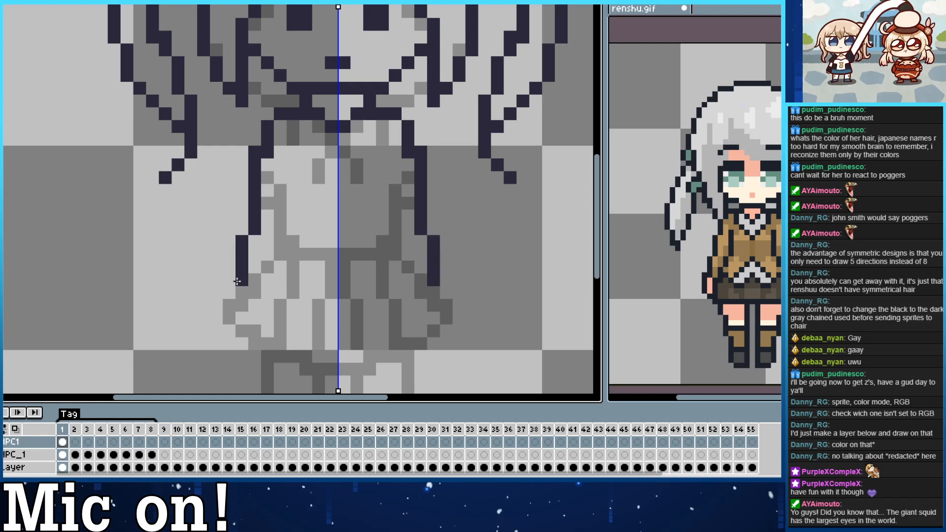
Trace the knot at the centre of the neckline and its two short hanging tails.
drag(331, 146, 329, 152)
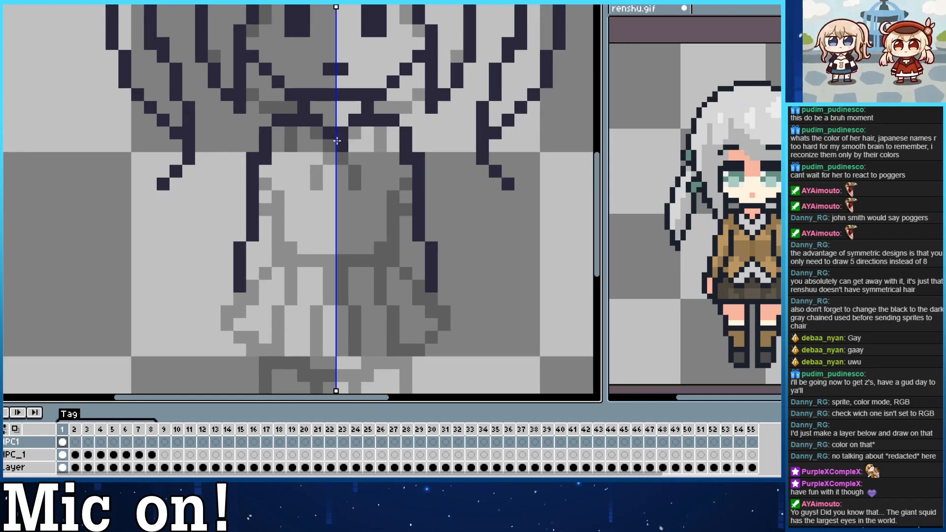
click(333, 147)
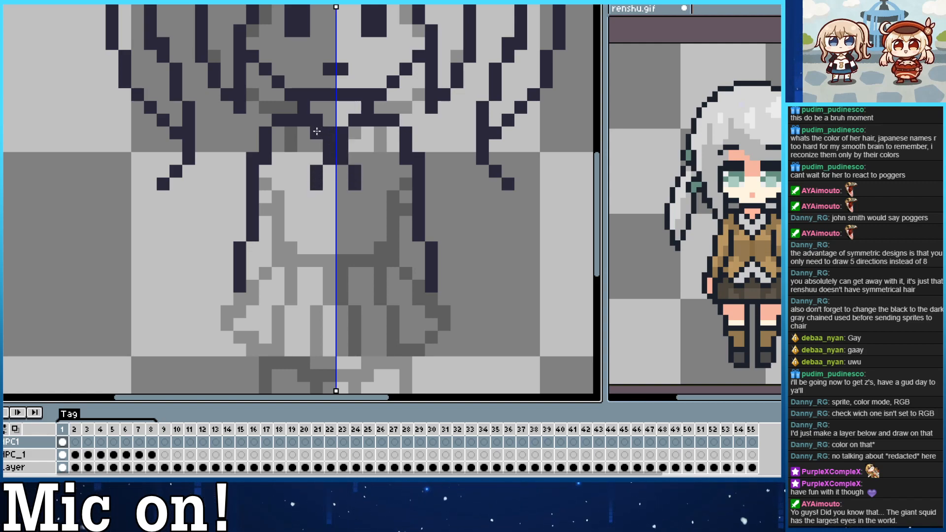
click(317, 133)
drag(303, 139, 325, 143)
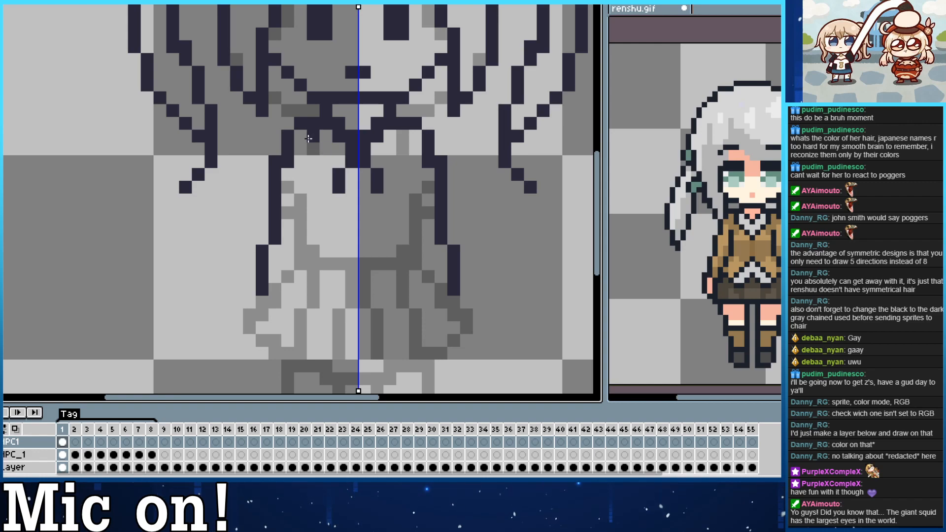
Trace the inner sleeve edges with the waistline between them, and close the hands at the sleeve ends.
drag(299, 187, 287, 240)
key(ctrl+z)
mouse_move(300, 187)
mouse_down()
mouse_move(301, 242)
mouse_move(359, 263)
mouse_up()
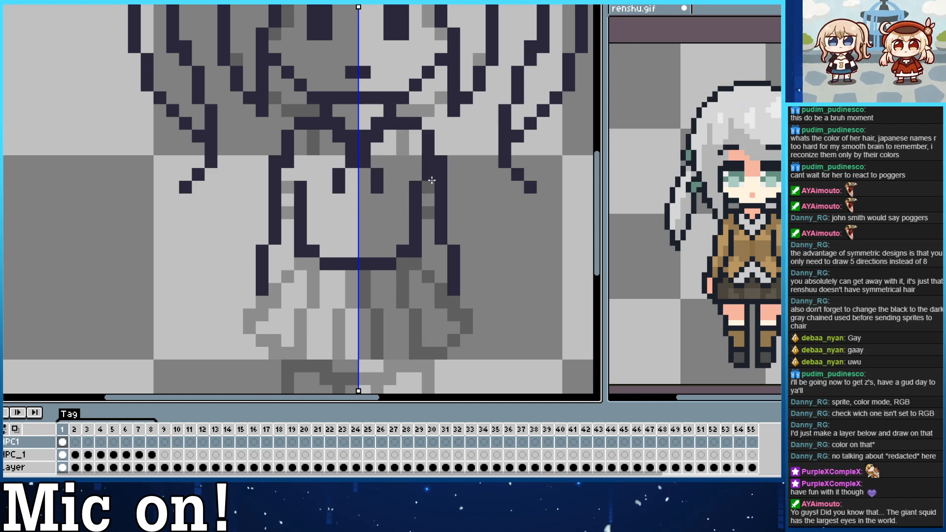
scroll(432, 180, down, 1)
click(433, 235)
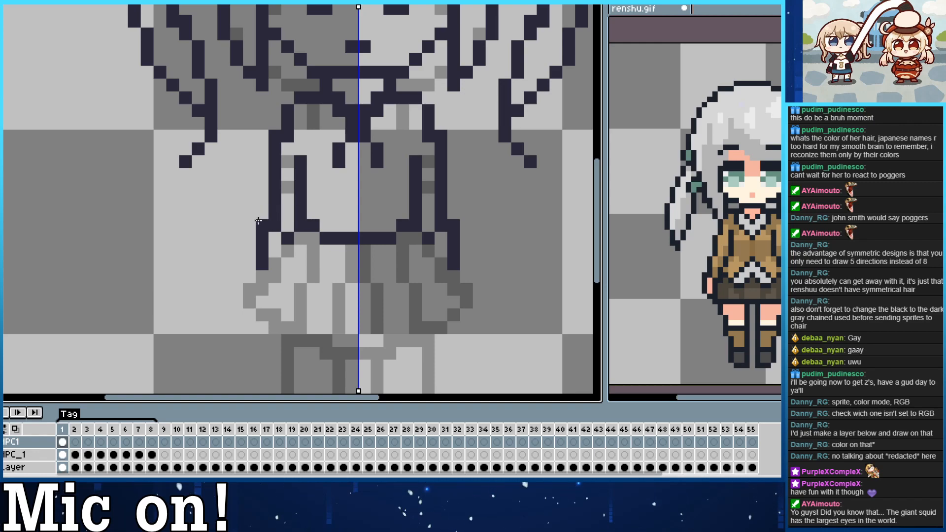
click(275, 264)
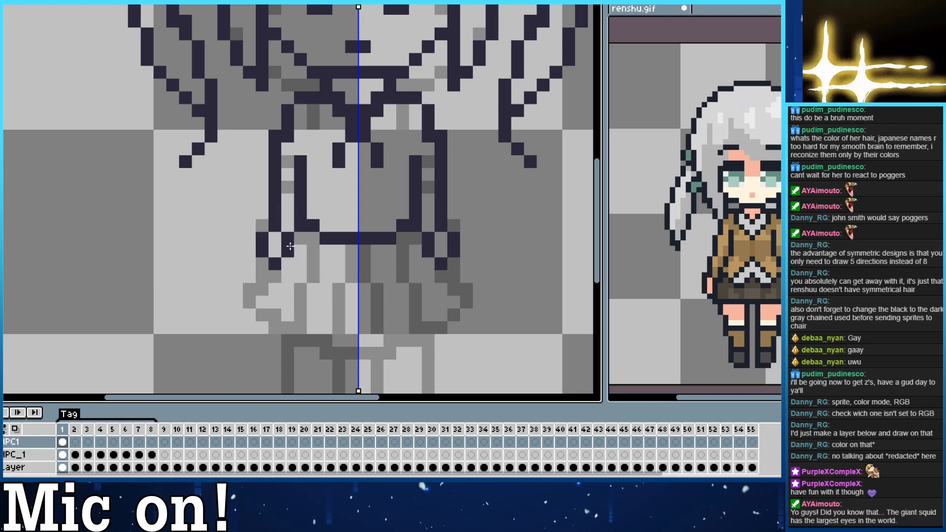
Trace the skirt's flared sides, its curved hem and the vertical pleat lines.
mouse_move(289, 249)
mouse_down()
mouse_move(240, 301)
mouse_move(301, 232)
mouse_move(260, 297)
mouse_up()
key(ctrl+z)
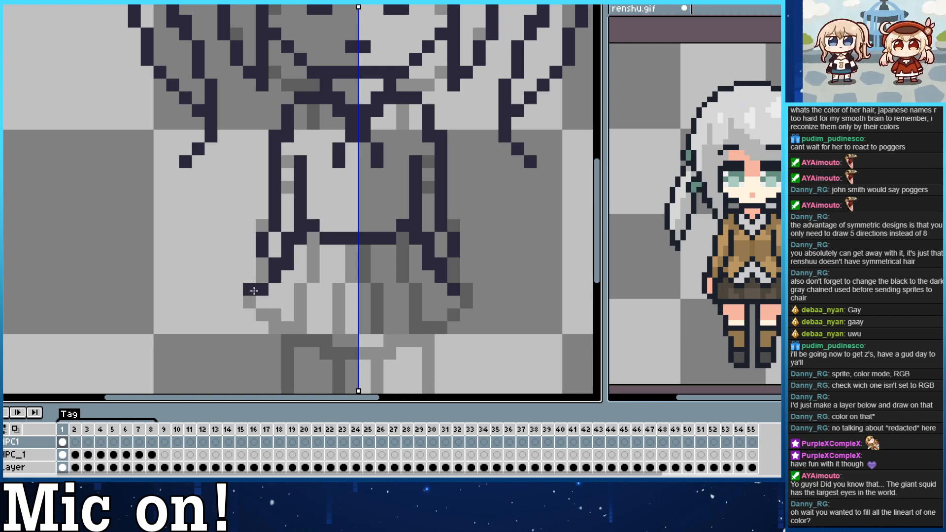
mouse_move(257, 299)
mouse_down()
mouse_move(249, 302)
mouse_move(347, 357)
mouse_up()
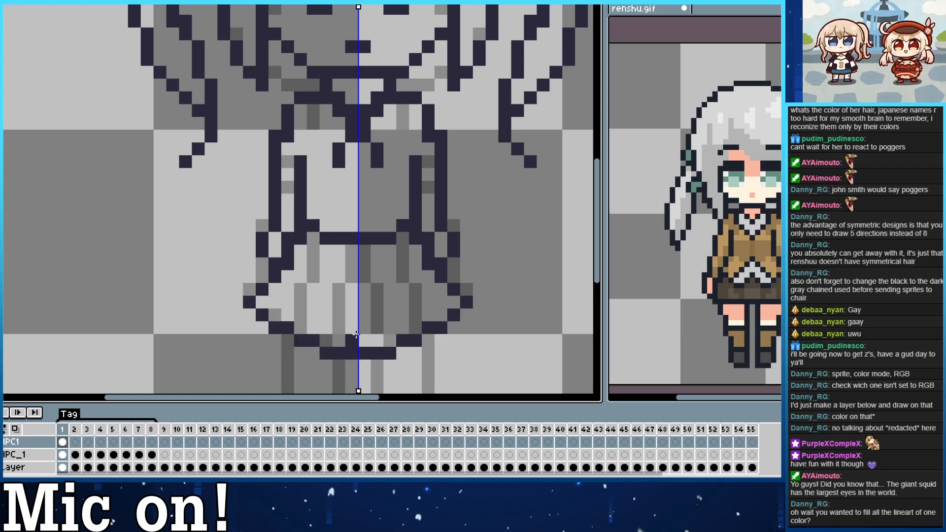
drag(313, 237, 301, 326)
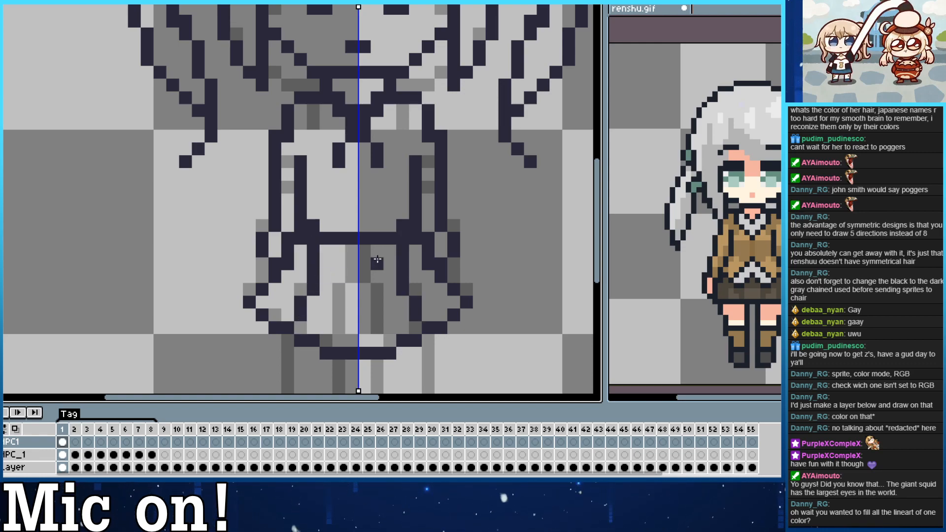
drag(340, 251, 341, 296)
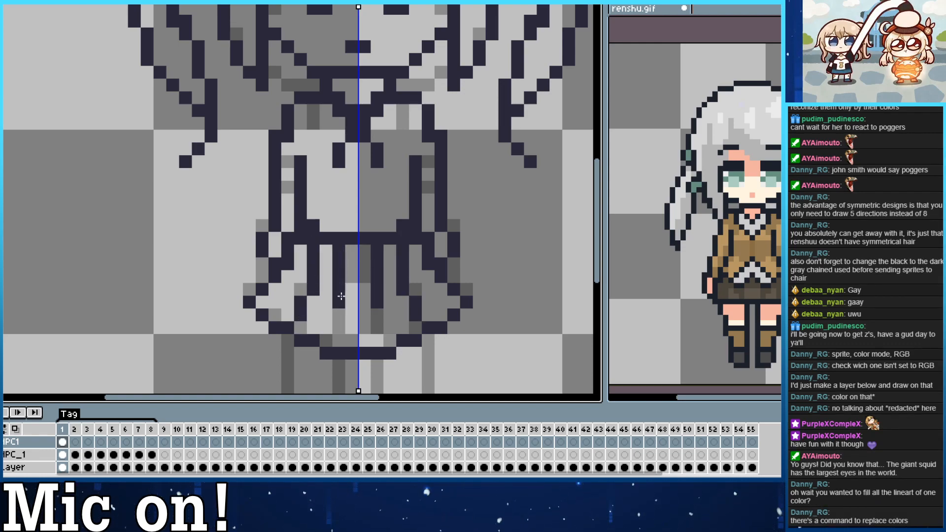
Delete the NPC1 layer and raise the NPC_1 layer's opacity to its maximum.
key(ctrl)
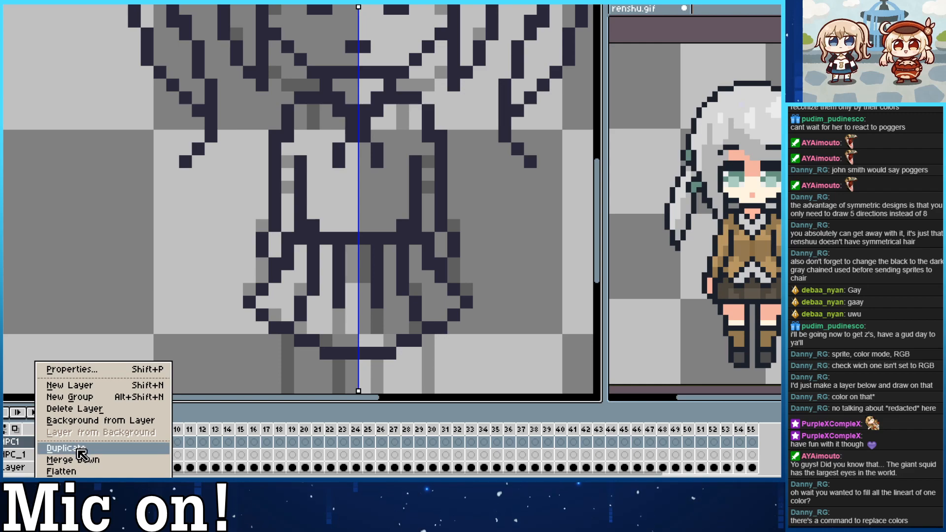
click(78, 414)
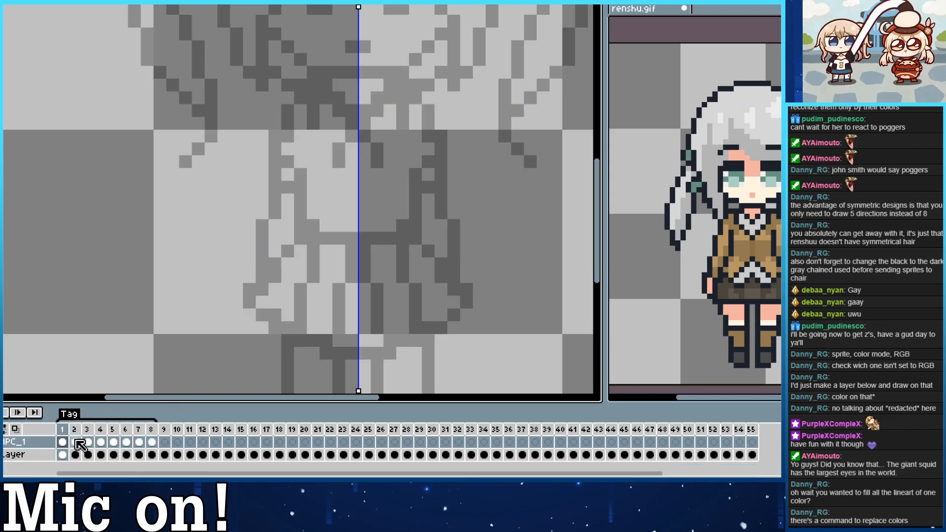
double_click(20, 441)
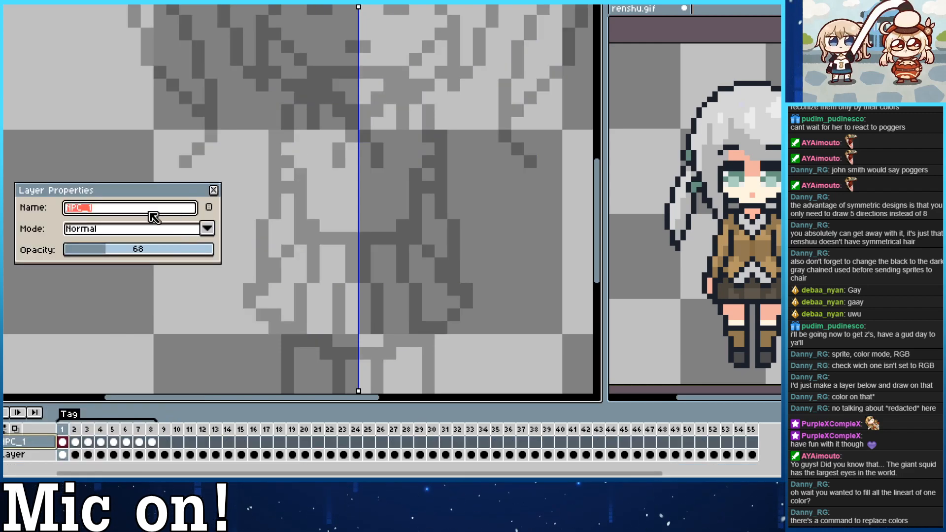
drag(158, 250, 226, 262)
click(213, 190)
scroll(237, 212, down, 3)
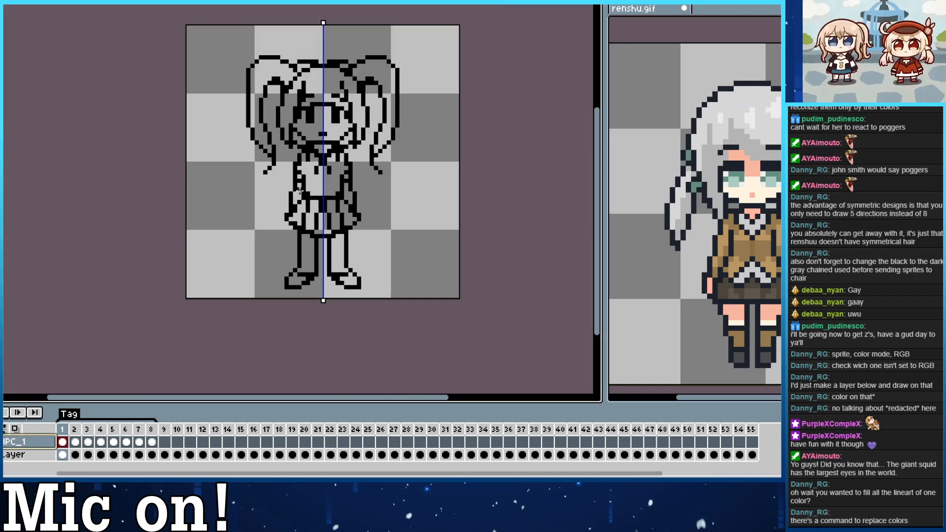
scroll(286, 158, up, 3)
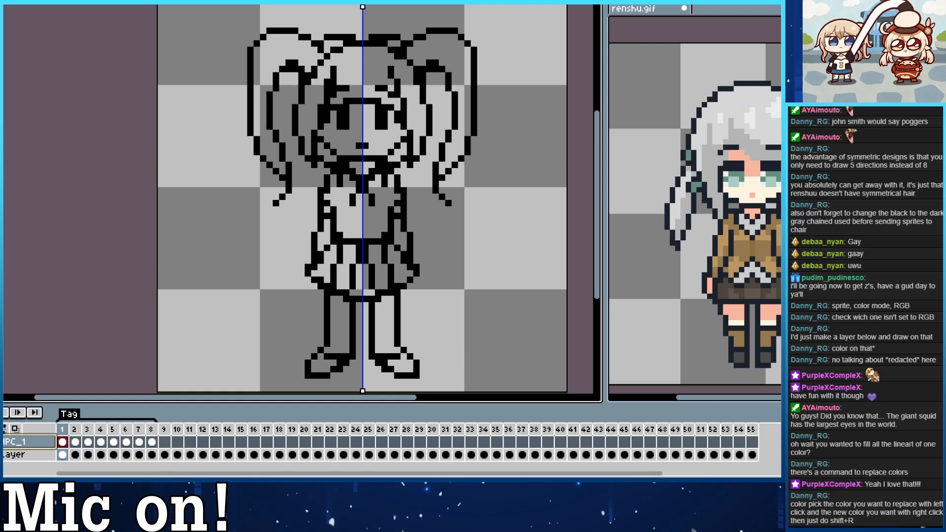
Replace the black outline colour Idx-0 with Idx-20 in frame 1 of the NPC_1 layer, with tolerance 0.
key(Escape)
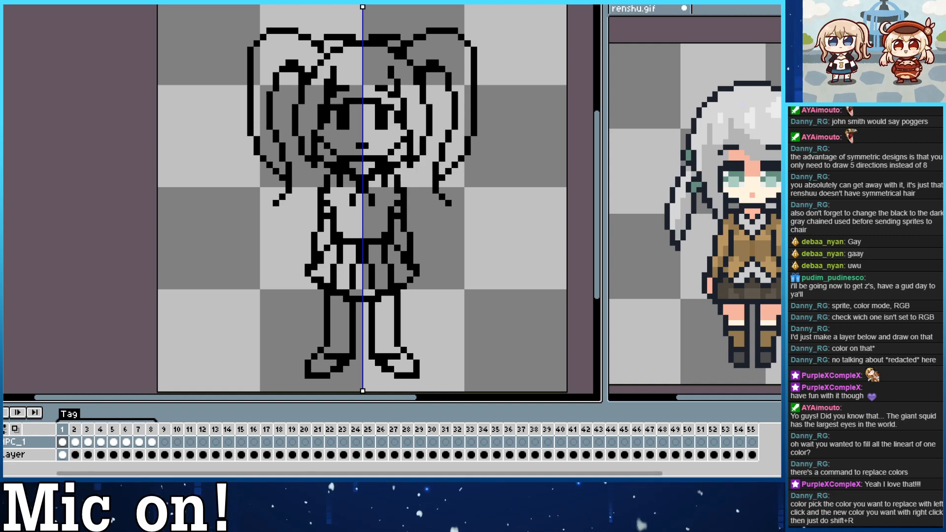
key(shift+r)
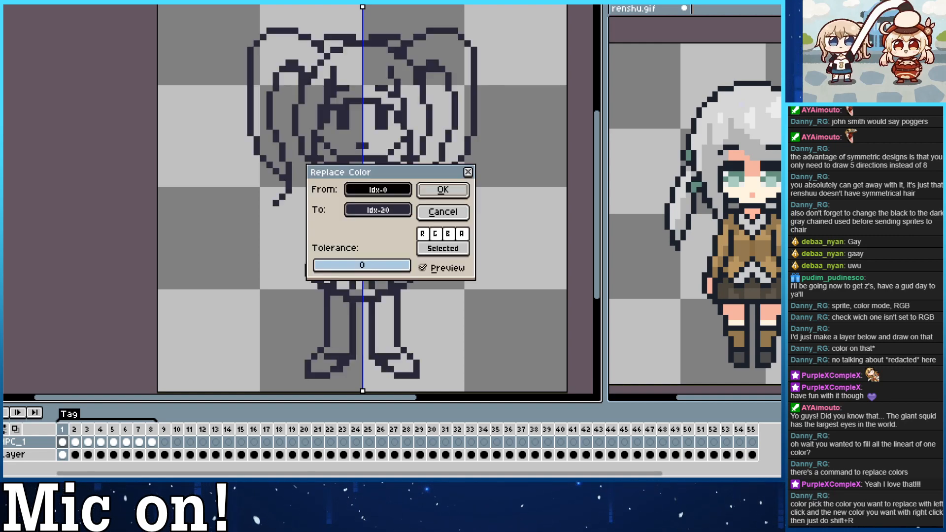
click(443, 190)
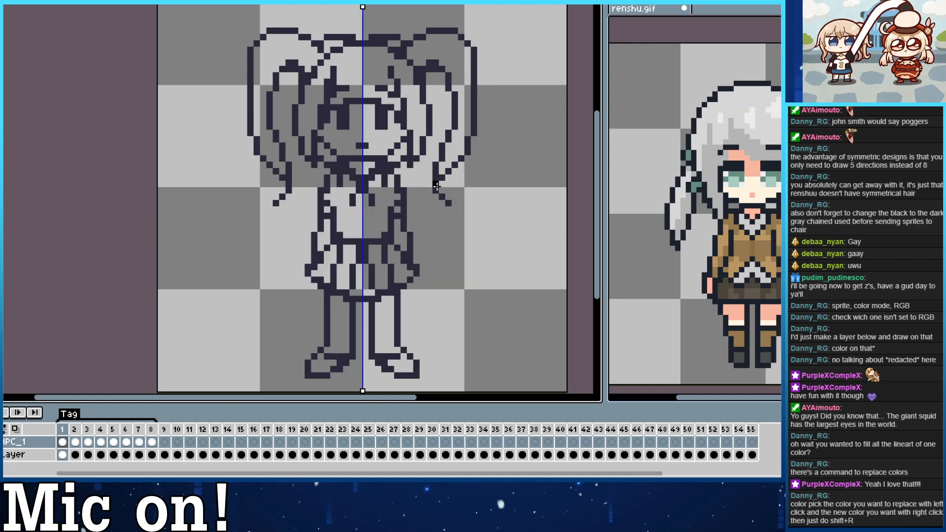
Go to frame 2 of the NPC_1 layer and replace its outline colour Idx-0 with Idx-20.
key(Right)
key(Right)
key(Right)
key(Left)
key(Left)
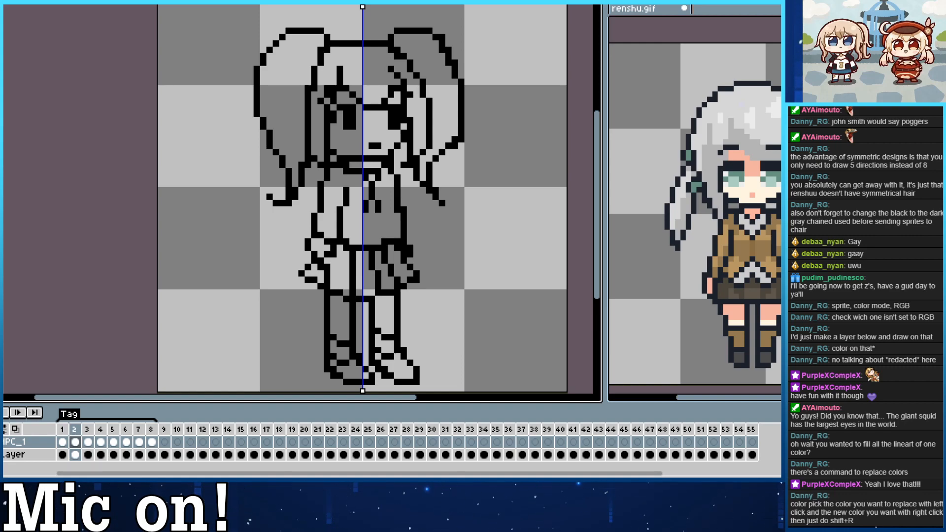
key(shift+r)
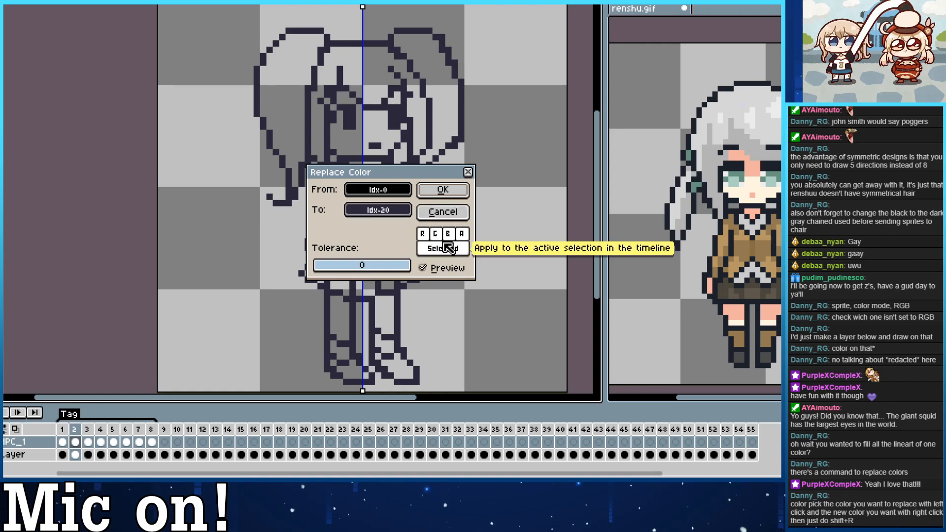
click(441, 191)
Replace outline colour Idx-0 with Idx-20 in frames 3 and 4 of the NPC_1 layer.
key(Right)
key(shift+r)
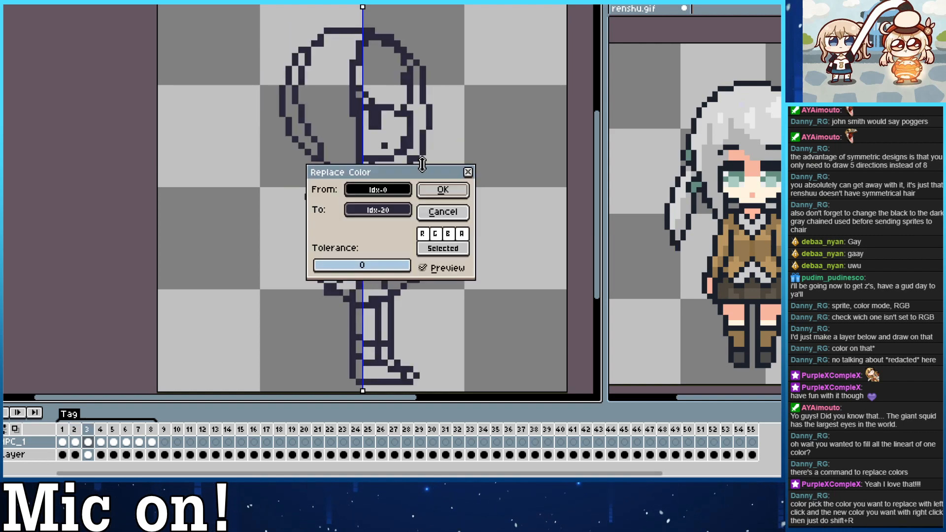
click(431, 191)
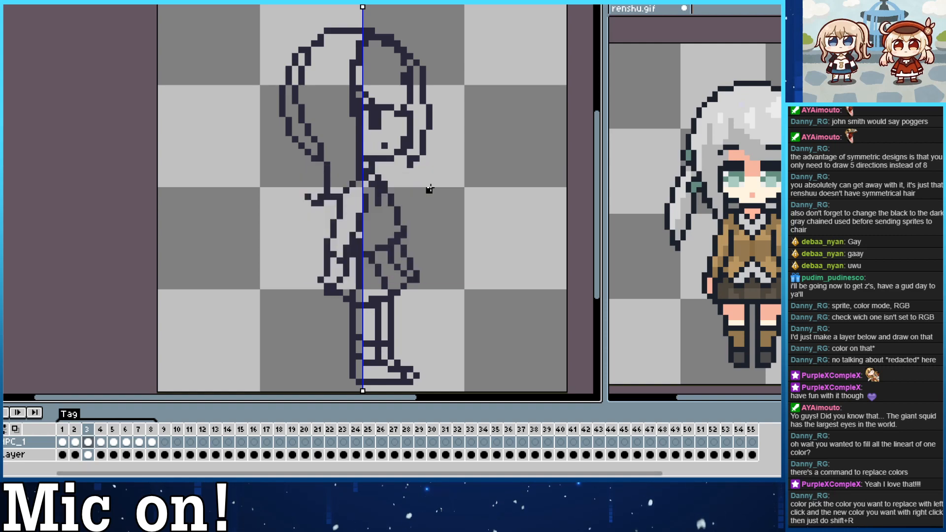
key(Right)
key(shift+r)
click(436, 190)
Replace outline colour Idx-0 with Idx-20 in frames 5 and 6 of the NPC_1 layer.
key(Right)
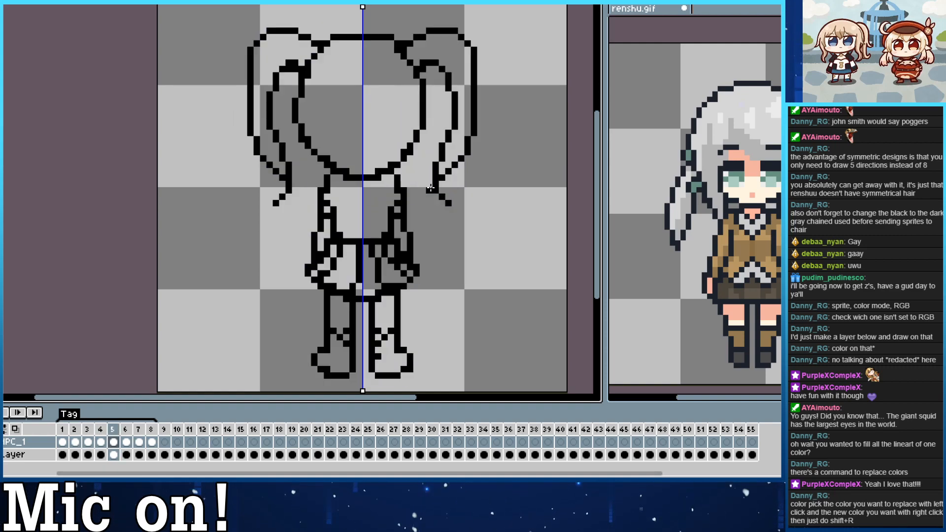
key(shift+r)
click(436, 191)
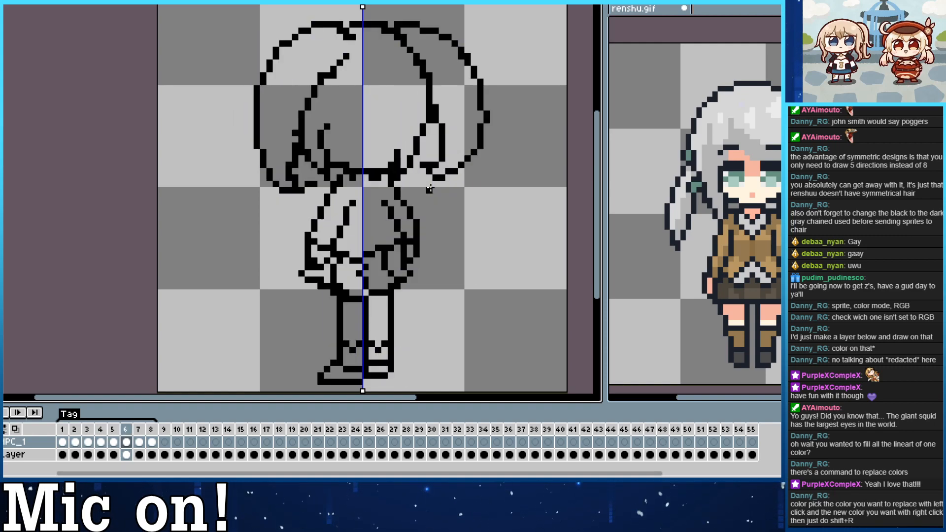
key(Right)
key(shift+r)
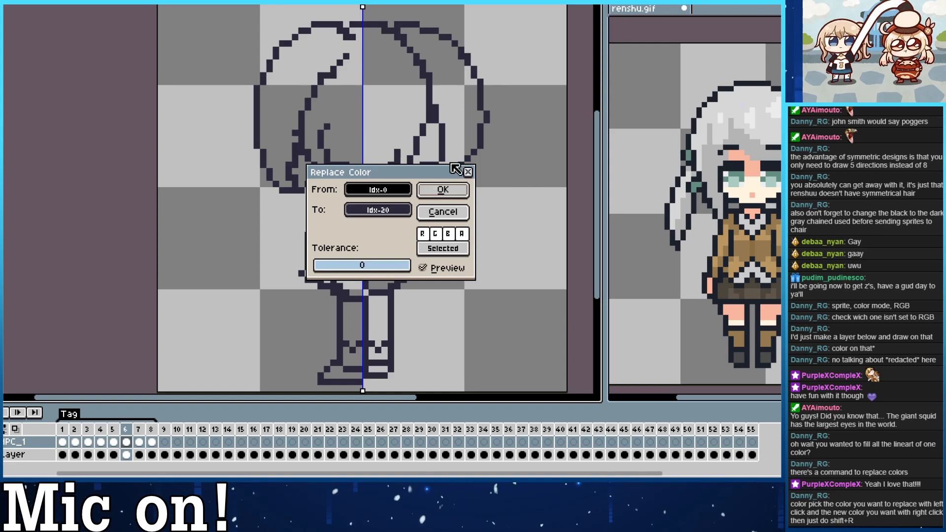
click(446, 189)
Replace outline colour Idx-0 with Idx-20 in frame 7 of the NPC_1 layer and advance to frame 8.
key(Right)
key(shift+r)
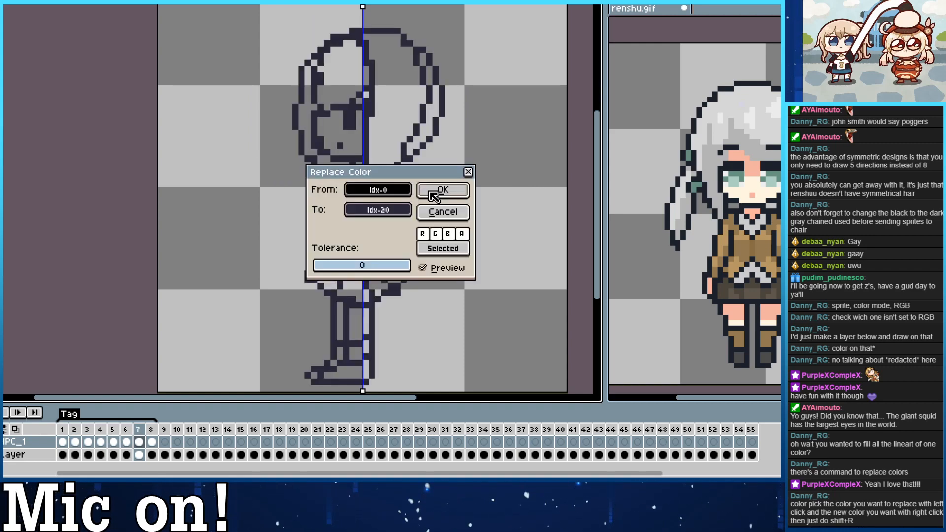
click(466, 192)
key(Right)
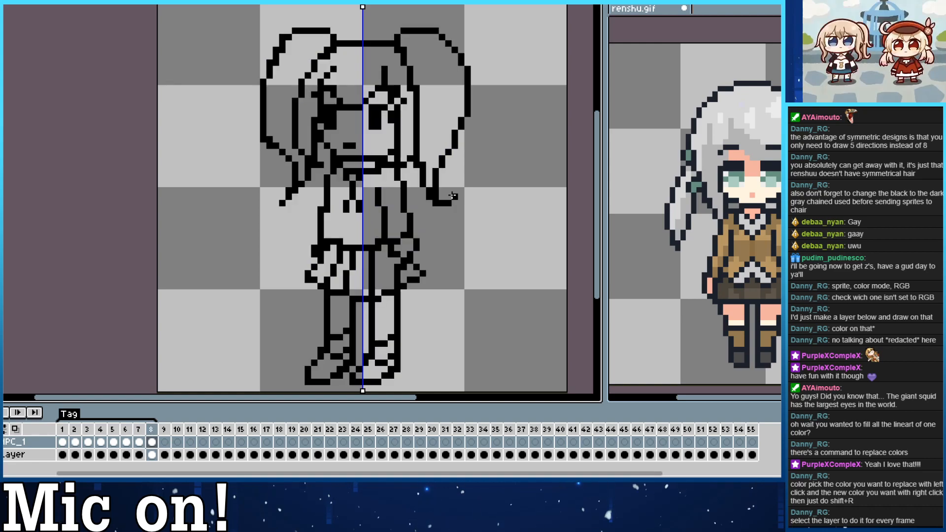
Replace outline colour Idx-0 with Idx-20 in frame 8 of the NPC_1 layer.
key(shift+r)
click(456, 193)
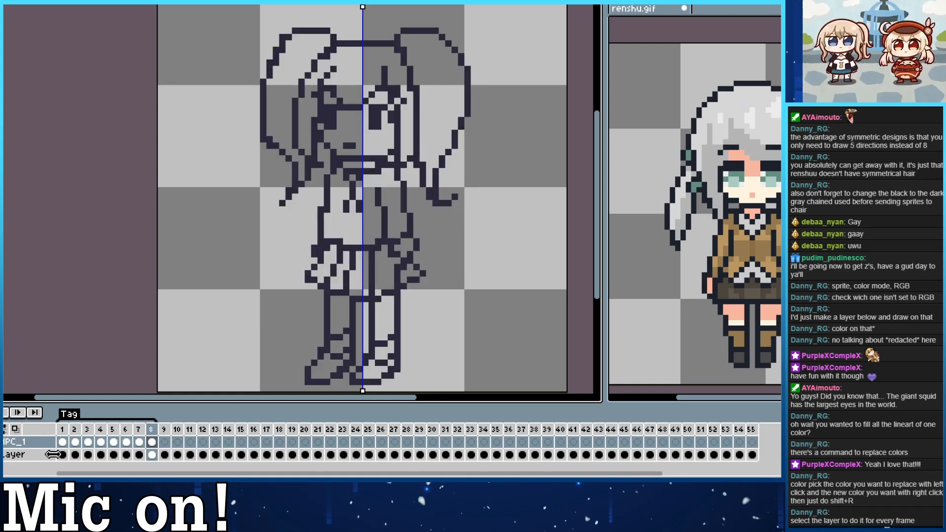
Return to frame 1 of the NPC_1 layer and redraw the fringe as a symmetrical arc above the eyes.
click(63, 442)
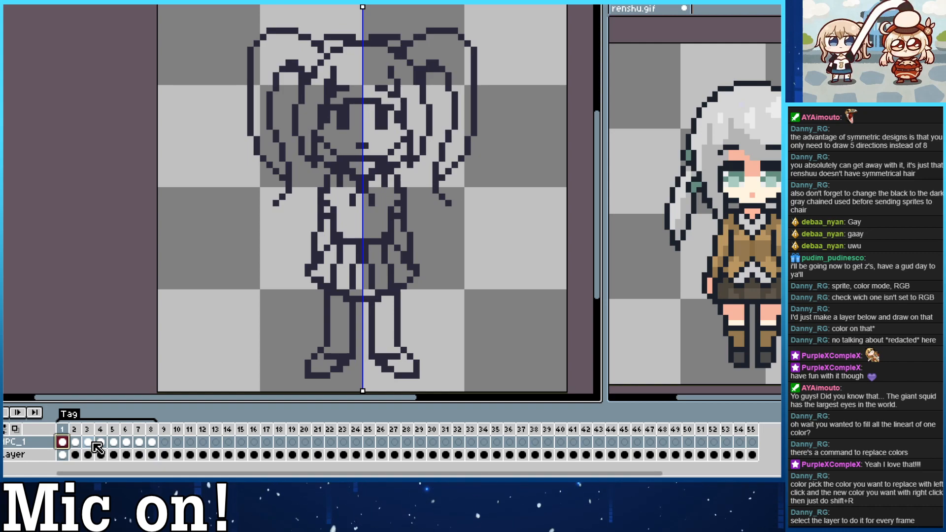
mouse_move(300, 52)
mouse_down()
mouse_move(285, 49)
mouse_move(314, 88)
mouse_up()
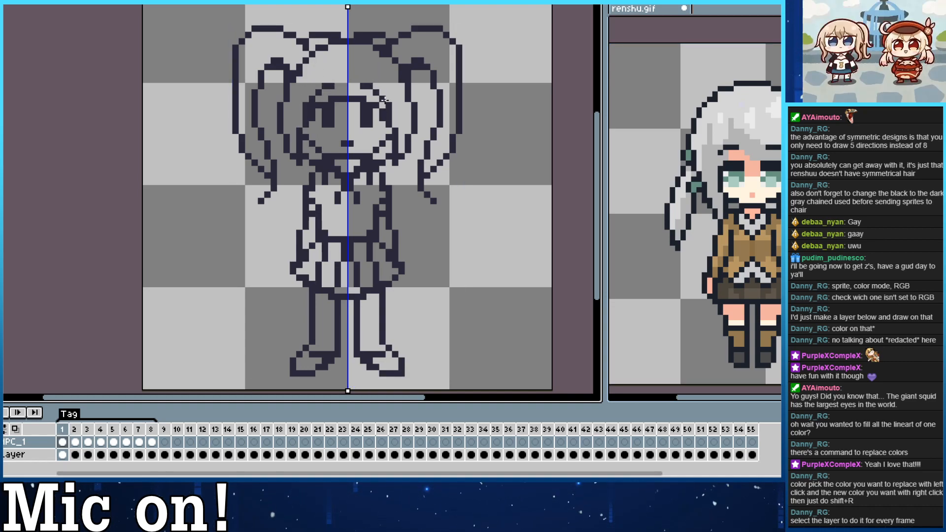
mouse_move(304, 31)
mouse_down()
mouse_move(322, 41)
mouse_move(315, 60)
mouse_move(354, 54)
mouse_move(314, 62)
mouse_move(348, 54)
mouse_up()
key(e)
key(b)
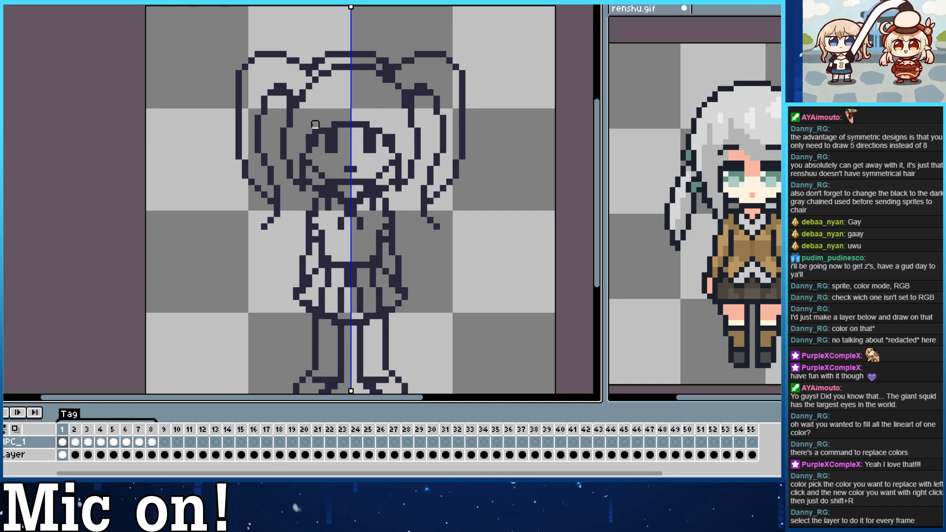
drag(309, 136, 328, 99)
key(ctrl+z)
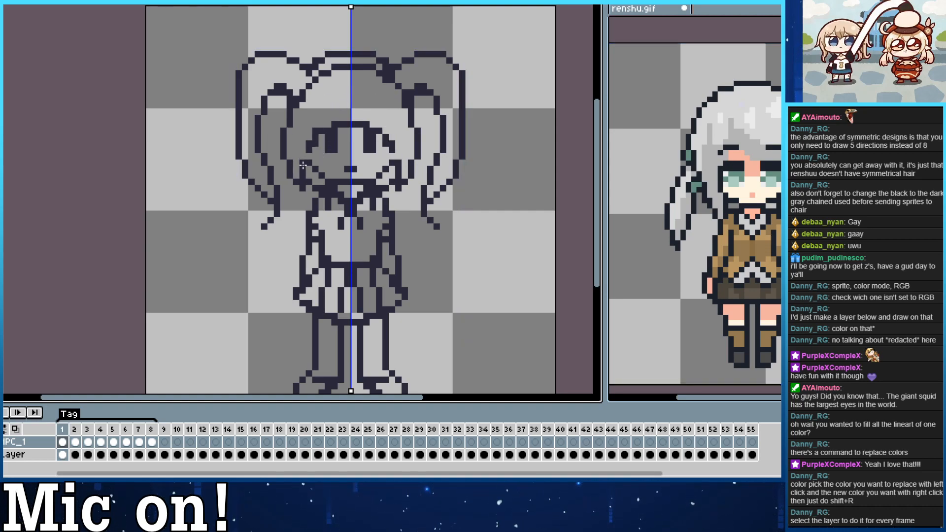
mouse_move(314, 131)
mouse_down()
mouse_move(346, 97)
mouse_move(334, 135)
mouse_move(344, 127)
mouse_move(322, 140)
mouse_move(340, 118)
mouse_move(333, 111)
mouse_move(317, 145)
mouse_move(334, 109)
mouse_move(309, 132)
mouse_move(338, 107)
mouse_move(298, 123)
mouse_move(342, 114)
mouse_move(331, 110)
mouse_move(304, 137)
mouse_move(321, 129)
mouse_move(322, 114)
mouse_move(309, 136)
mouse_move(320, 124)
mouse_move(310, 117)
mouse_move(341, 93)
mouse_move(323, 85)
mouse_move(321, 118)
mouse_up()
key(ctrl+z)
key(ctrl+z)
key(ctrl+z)
key(ctrl+z)
key(ctrl+z)
key(ctrl+z)
key(ctrl+z)
key(ctrl+z)
key(ctrl+z)
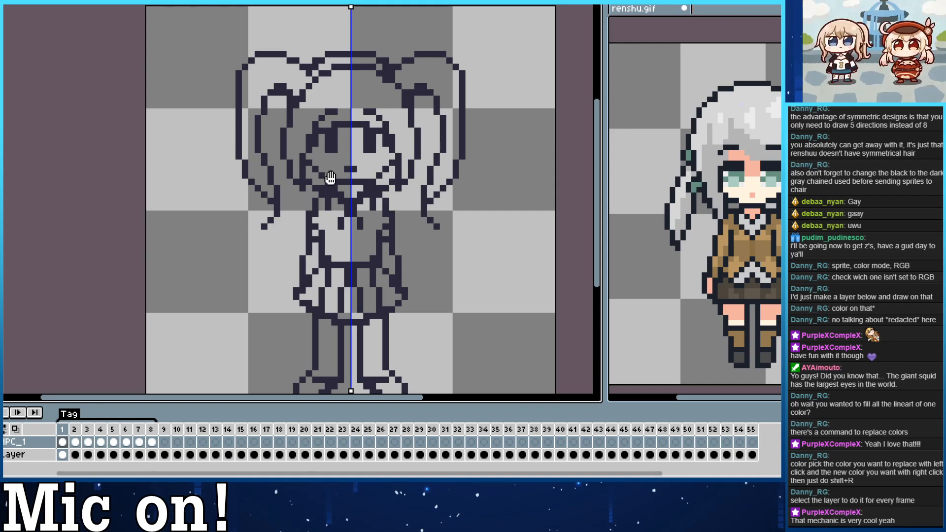
Clean up the lineart around frame 1's neck and shoulders and add small strands to the fringe.
drag(332, 174, 330, 150)
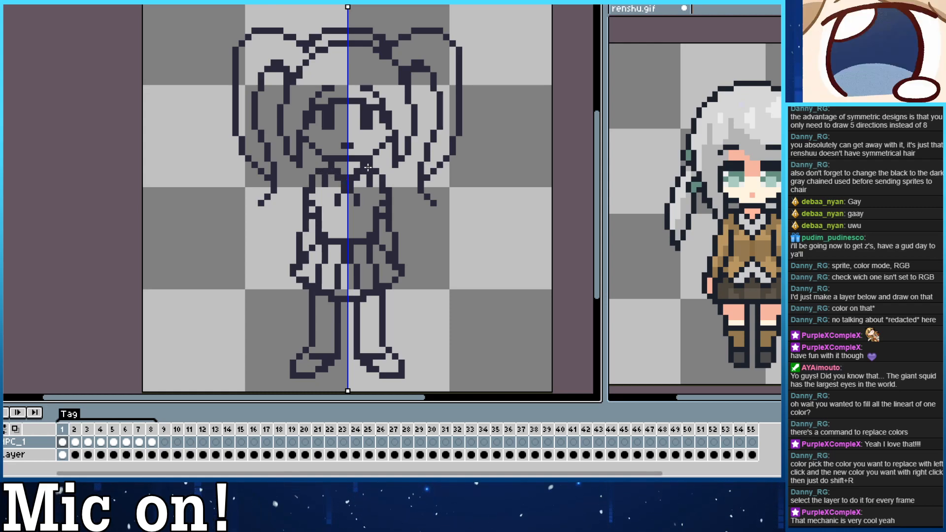
key(ctrl)
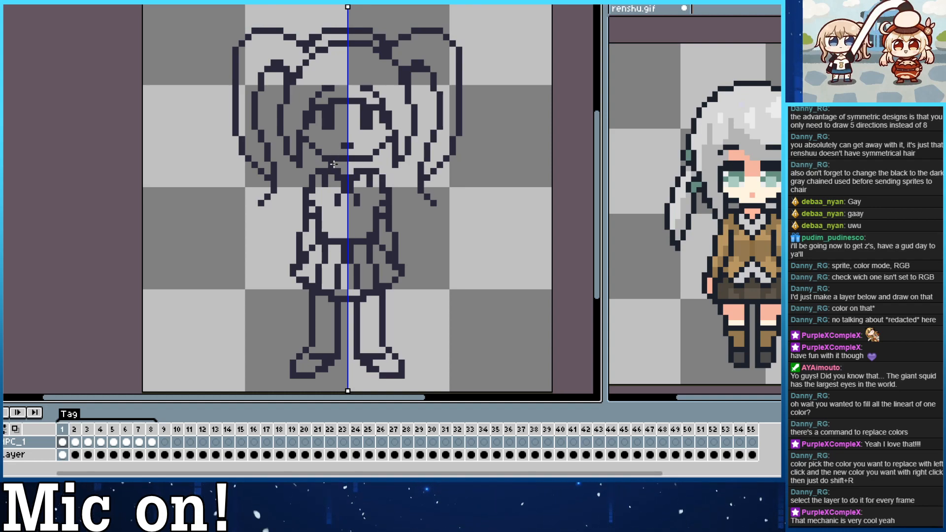
drag(334, 164, 338, 178)
key(ctrl+z)
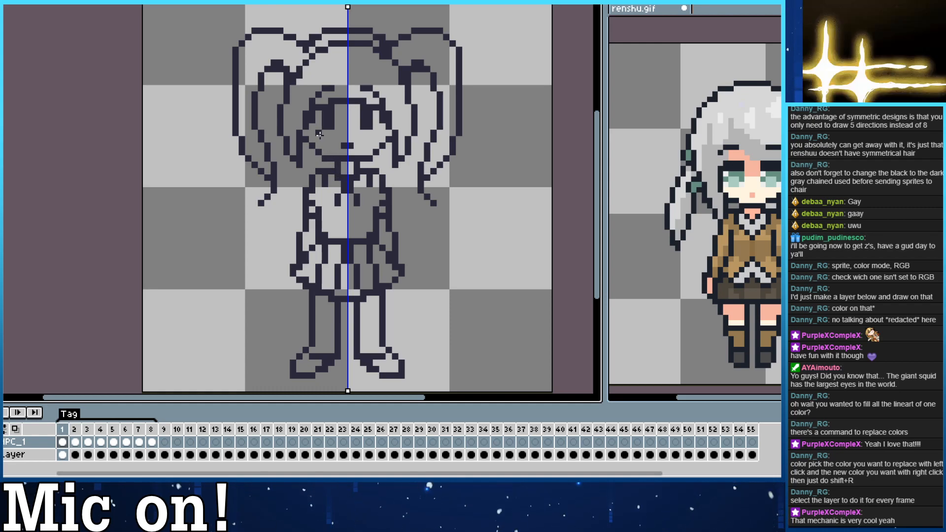
key(ctrl)
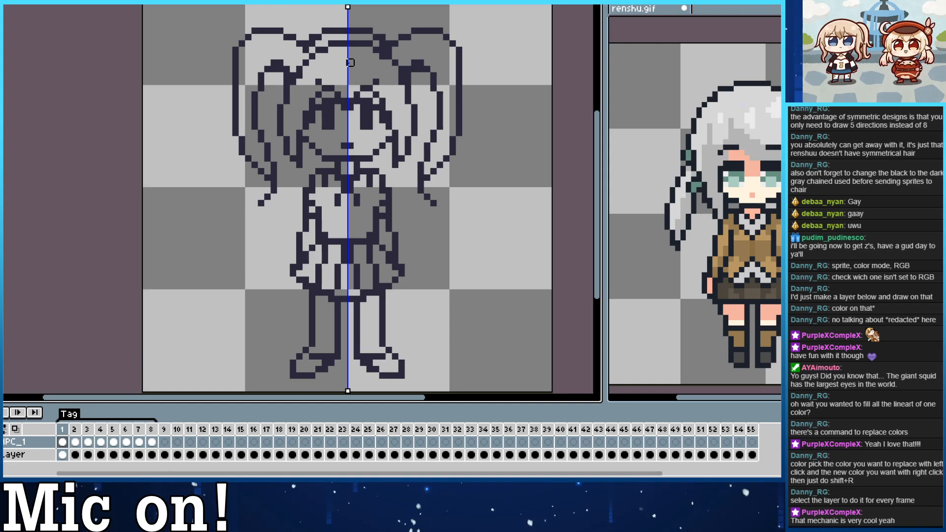
Refine the collar and chest lines on both sides of the torso in frame 1.
drag(331, 126, 325, 127)
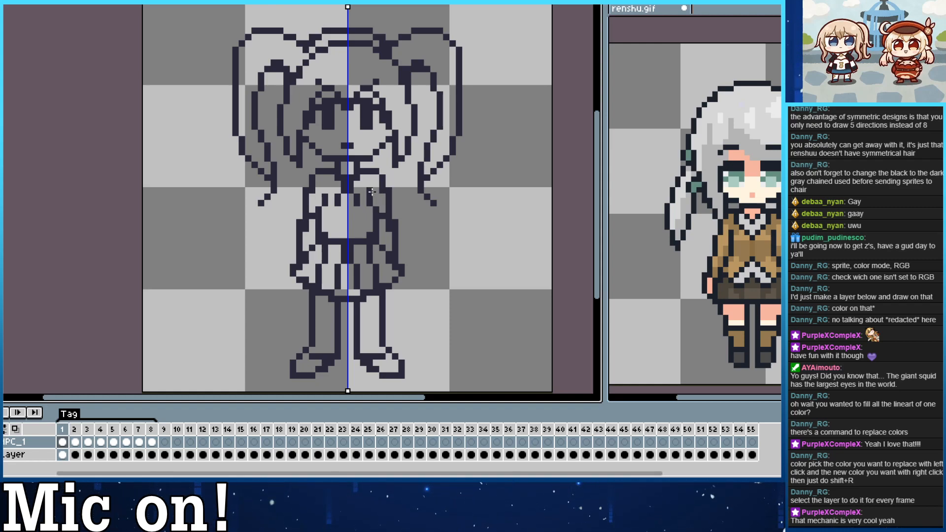
drag(376, 203, 383, 203)
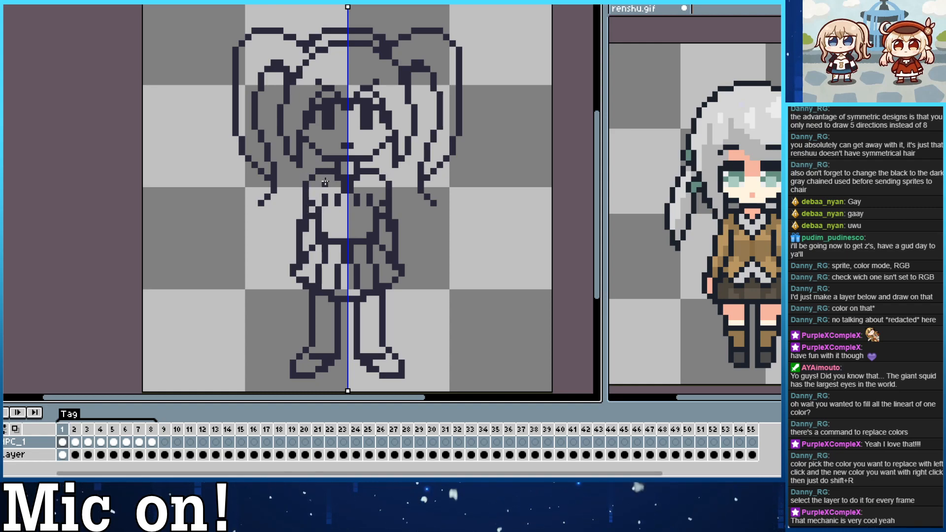
click(325, 203)
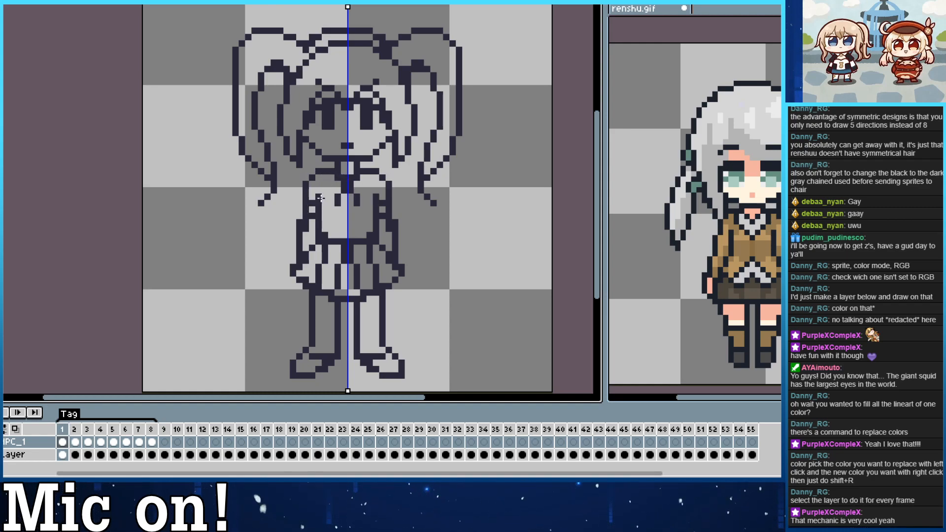
mouse_move(321, 198)
mouse_down()
mouse_move(338, 183)
mouse_move(318, 204)
mouse_up()
key(ctrl+z)
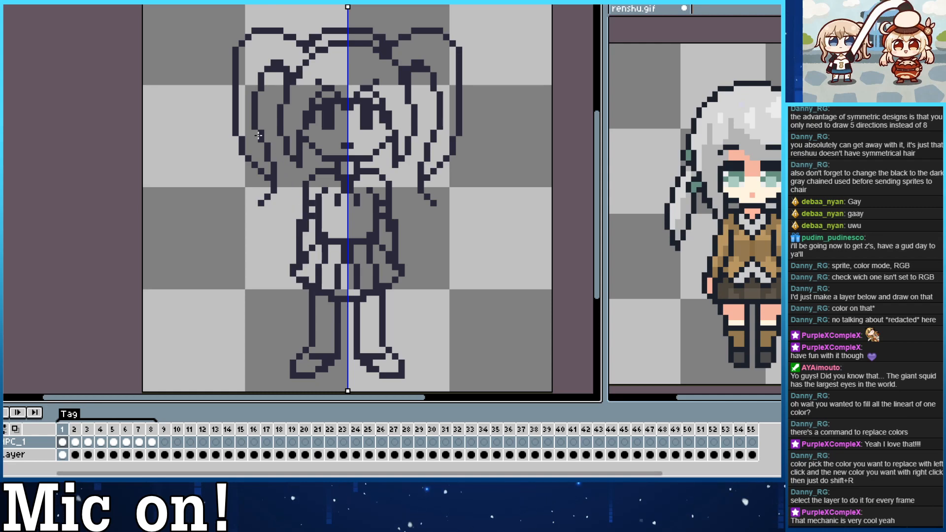
Clear the old skirt folds in frame 1 and draw new mirrored pleat lines from the waist to the hem.
scroll(298, 143, down, 2)
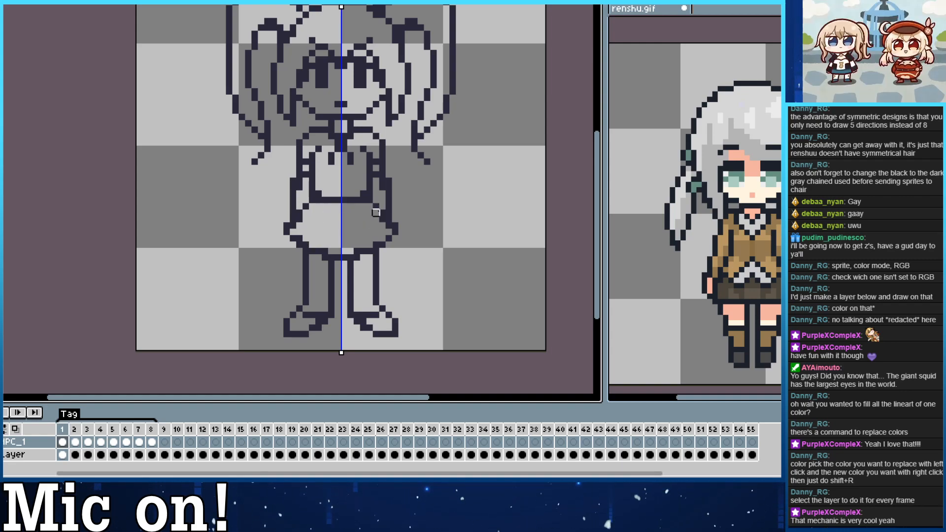
drag(319, 207, 306, 239)
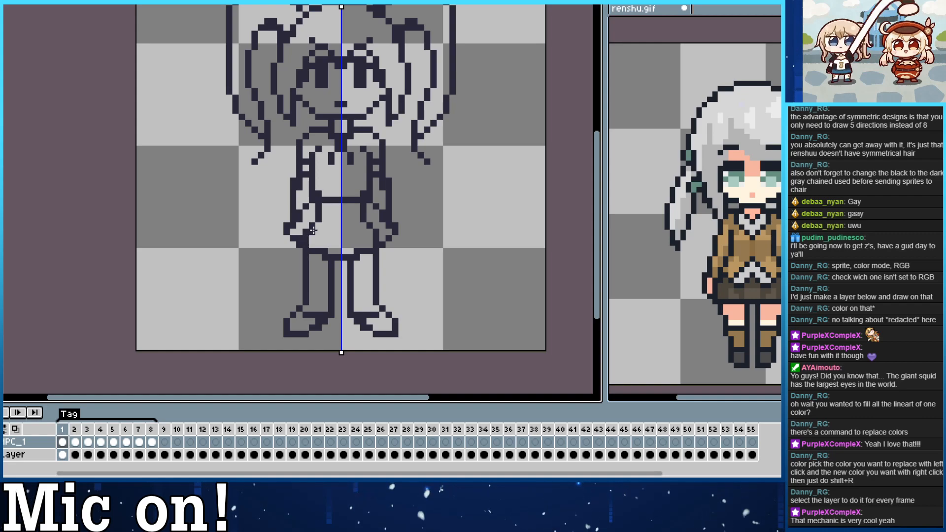
drag(332, 209, 327, 253)
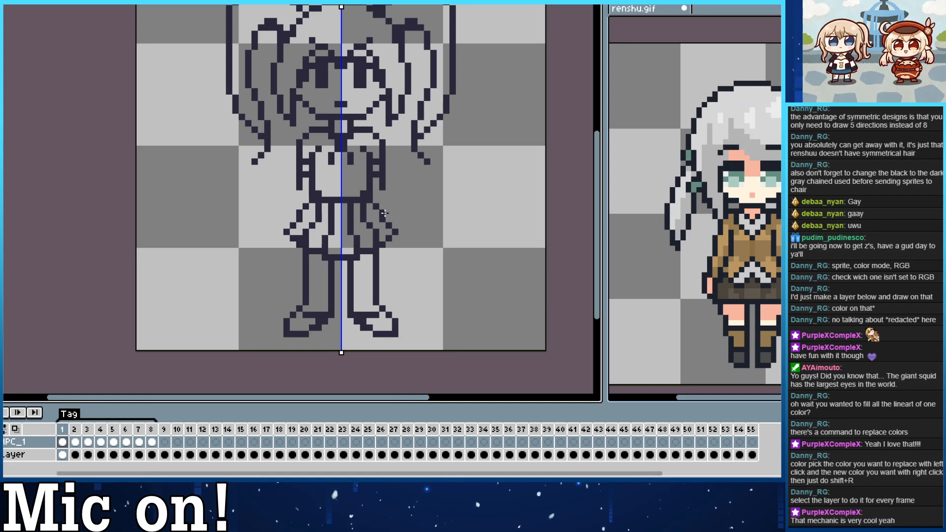
Redraw frame 1's arms beside the skirt as slimmer outlines coming out of short, cuffed sleeves.
drag(389, 213, 383, 200)
click(383, 194)
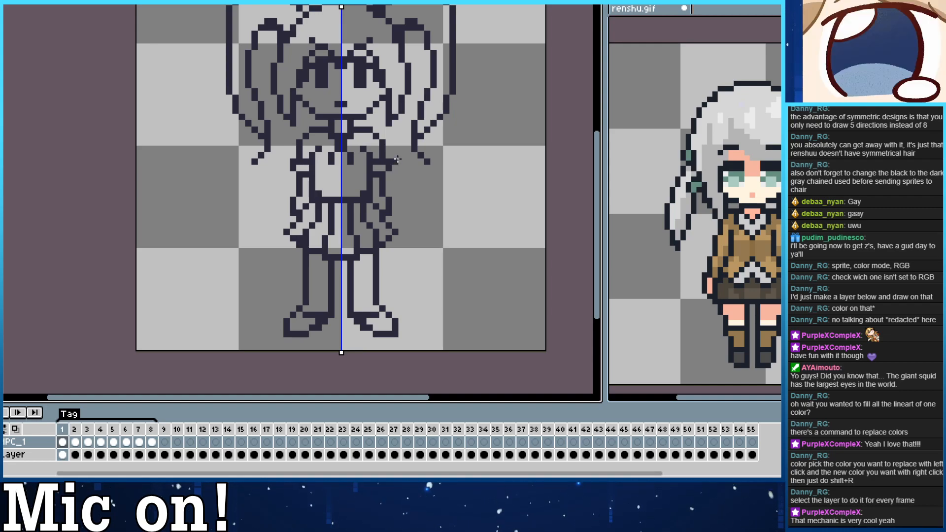
drag(408, 117, 417, 146)
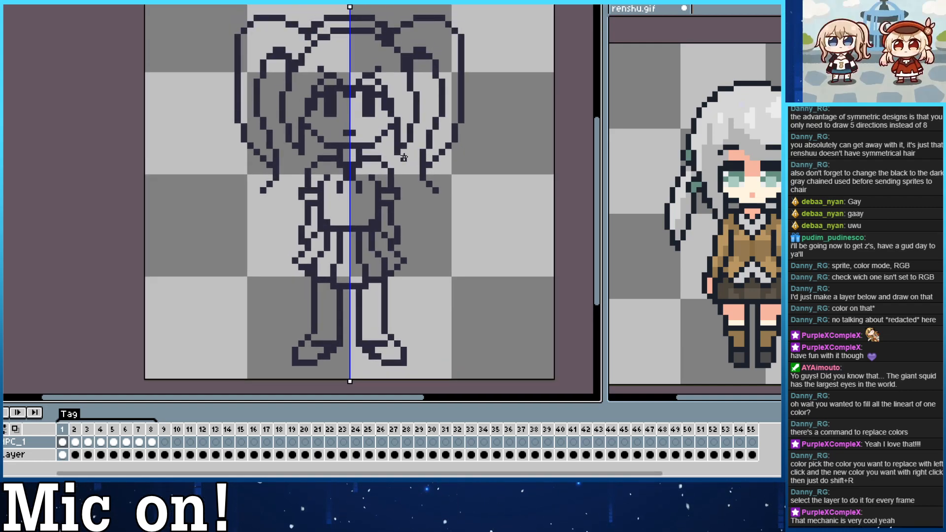
drag(319, 131, 322, 81)
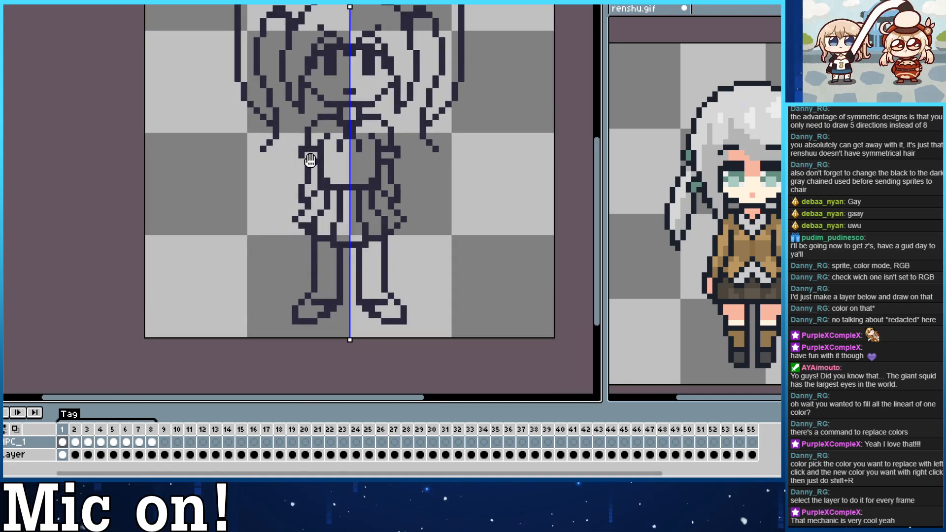
scroll(308, 152, down, 2)
scroll(347, 196, down, 2)
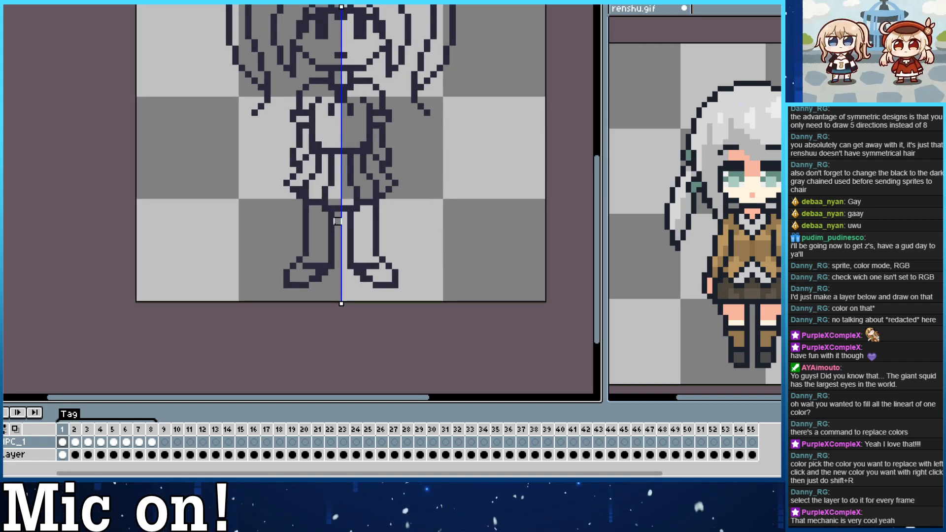
mouse_move(306, 204)
mouse_down()
mouse_move(311, 253)
mouse_move(309, 209)
mouse_up()
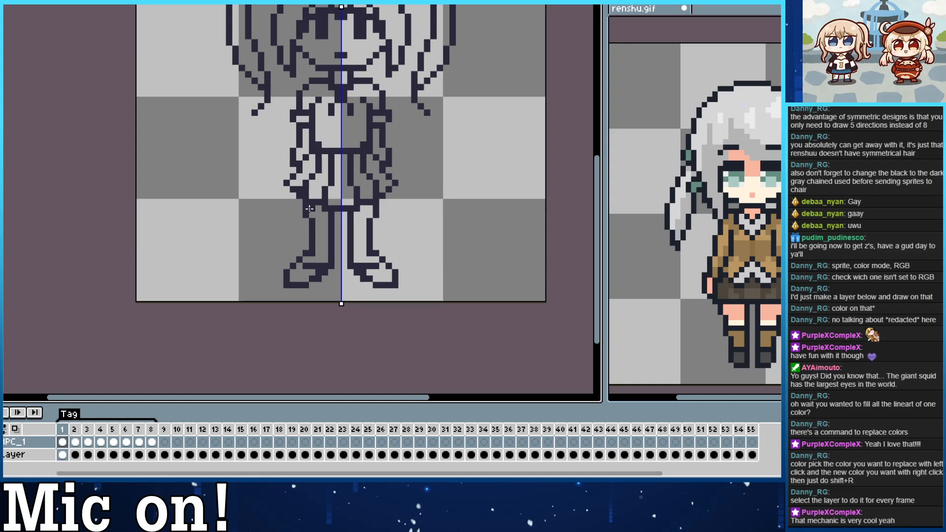
key(ctrl+z)
drag(307, 247, 308, 204)
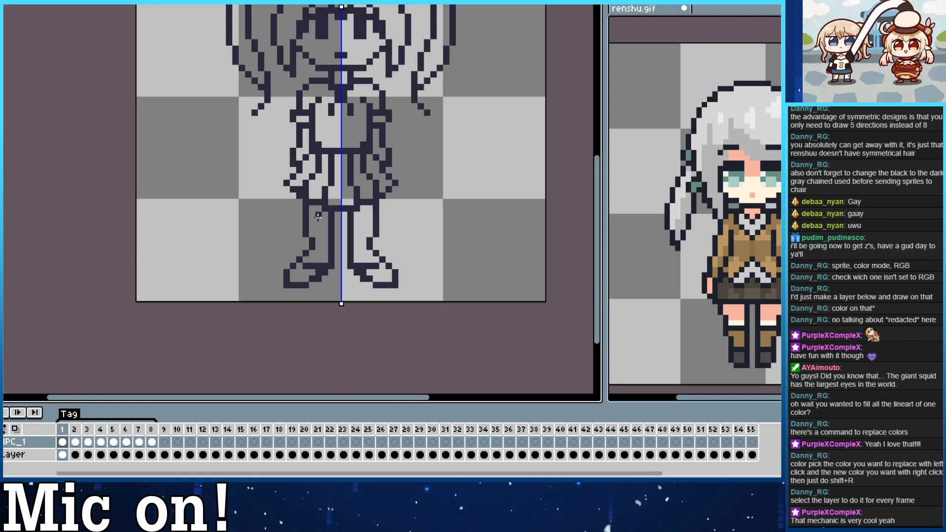
key(ctrl+z)
mouse_move(307, 249)
mouse_down()
mouse_move(306, 192)
mouse_move(312, 253)
mouse_up()
key(ctrl+z)
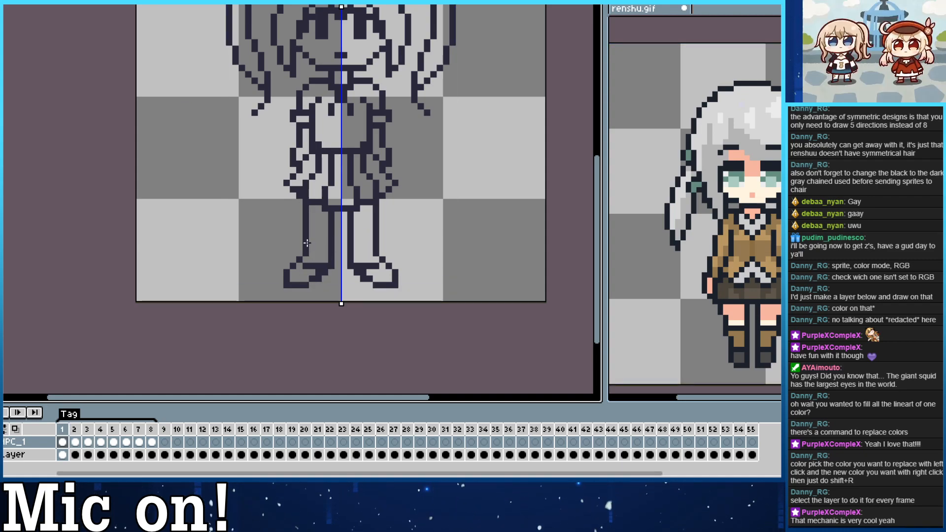
mouse_move(312, 247)
mouse_down()
mouse_move(325, 234)
mouse_move(307, 247)
mouse_up()
key(ctrl+z)
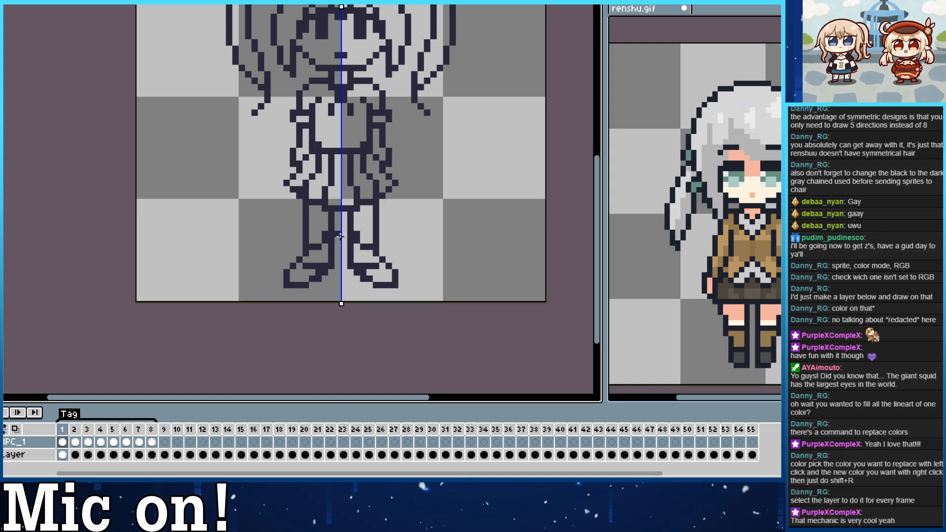
key(ctrl+z)
Draw two short horizontal lines across each lower leg in frame 1 and erase the extra linework inside the shoes.
click(312, 246)
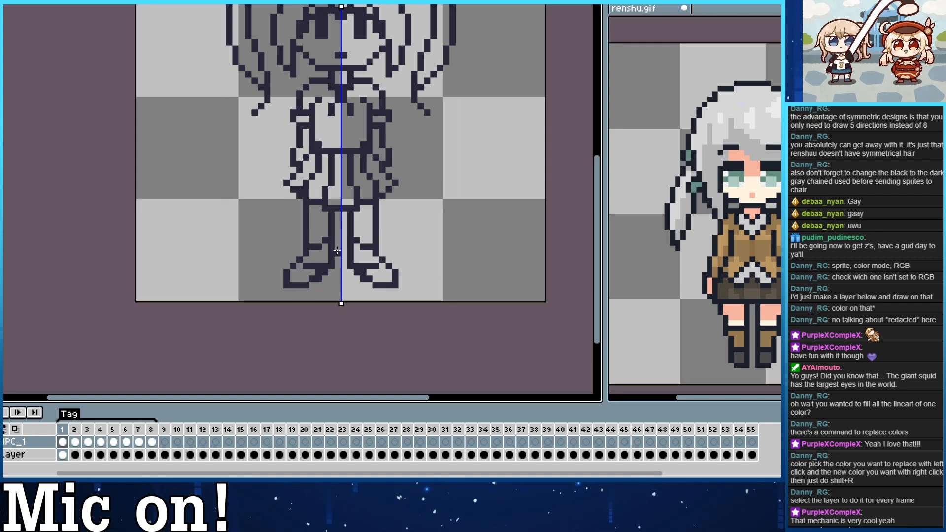
key(e)
mouse_move(305, 266)
mouse_down()
mouse_move(328, 247)
mouse_move(327, 227)
mouse_up()
key(ctrl+z)
key(ctrl+z)
key(b)
key(e)
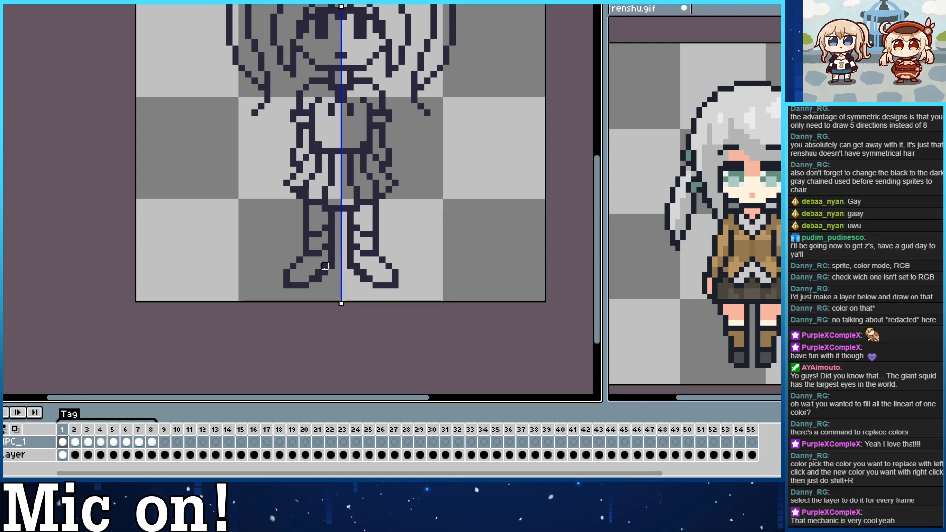
drag(333, 275, 322, 341)
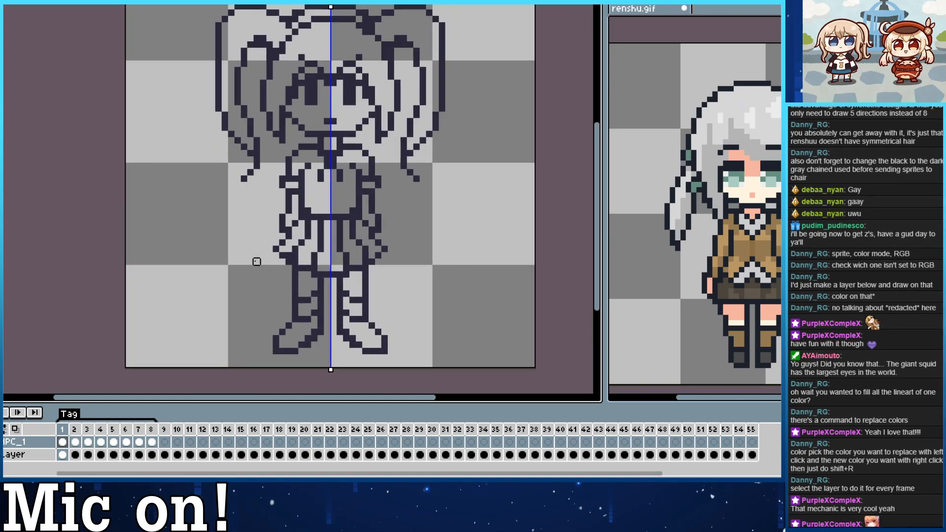
Widen the sleeve cuffs outward by a pixel on both arms in frame 1.
drag(258, 274, 243, 258)
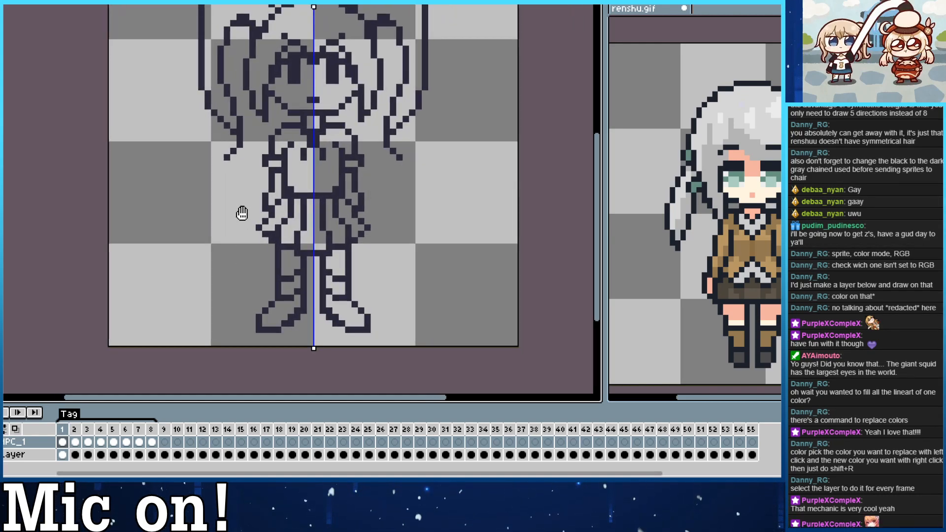
drag(242, 213, 251, 229)
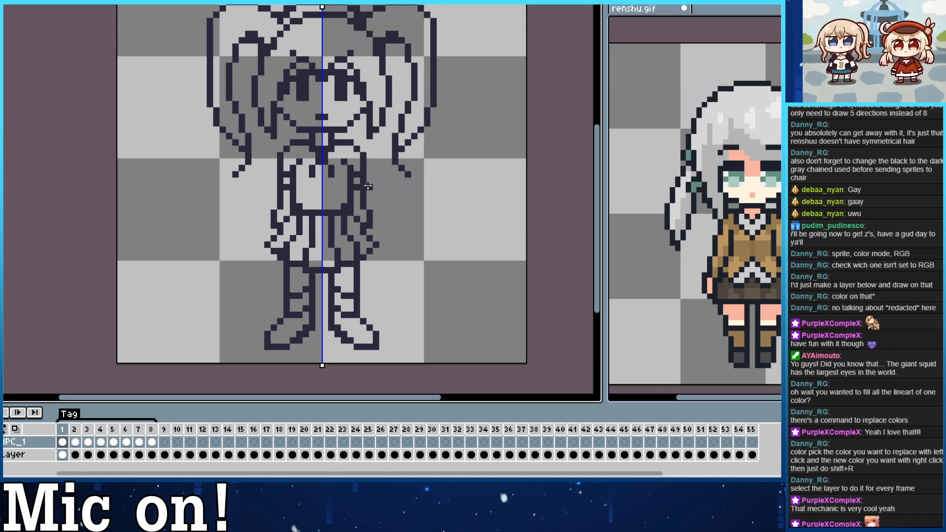
click(272, 182)
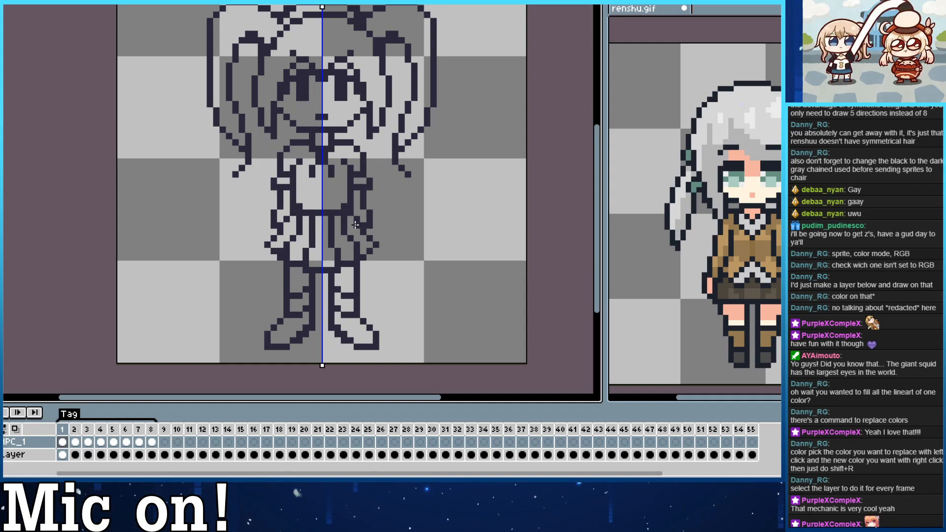
drag(347, 217, 363, 261)
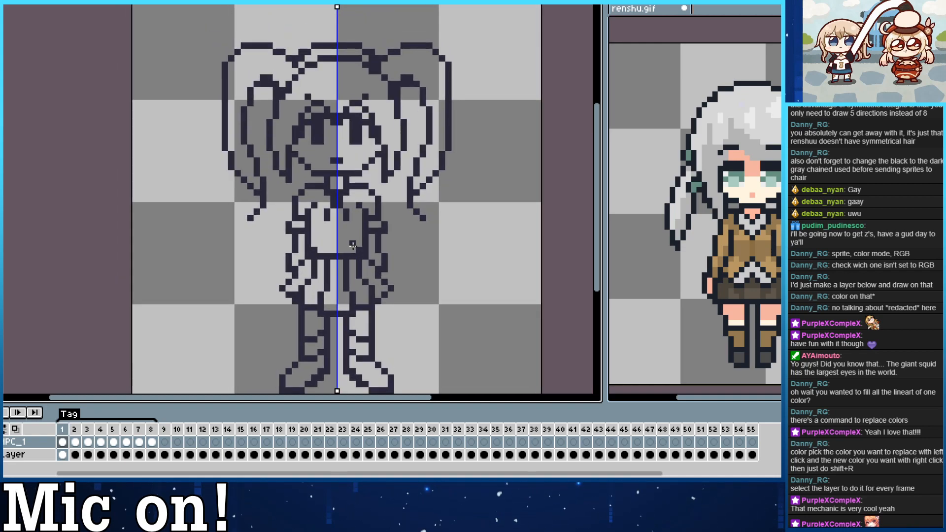
drag(346, 124, 367, 122)
Advance to frame 2, turn off the symmetry axis, and continue to frame 4 of the NPC_1 layer.
key(Right)
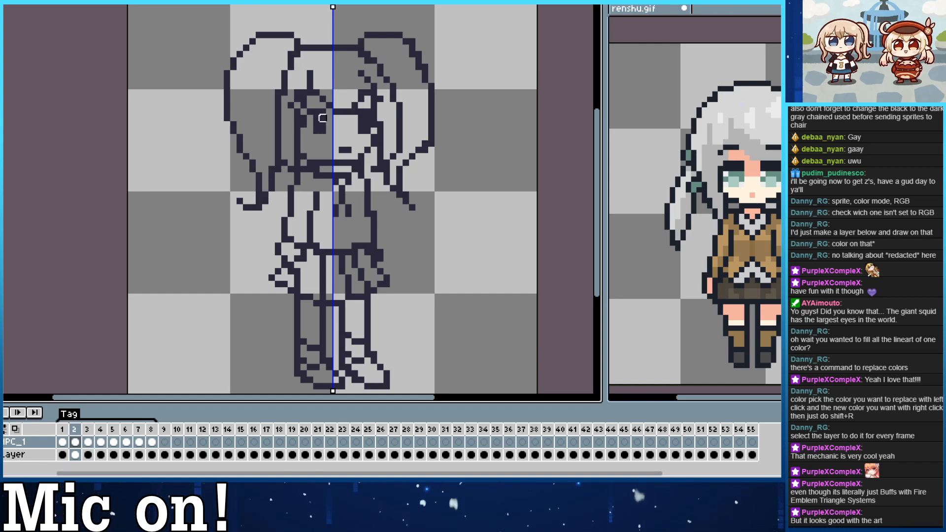
key(ctrl)
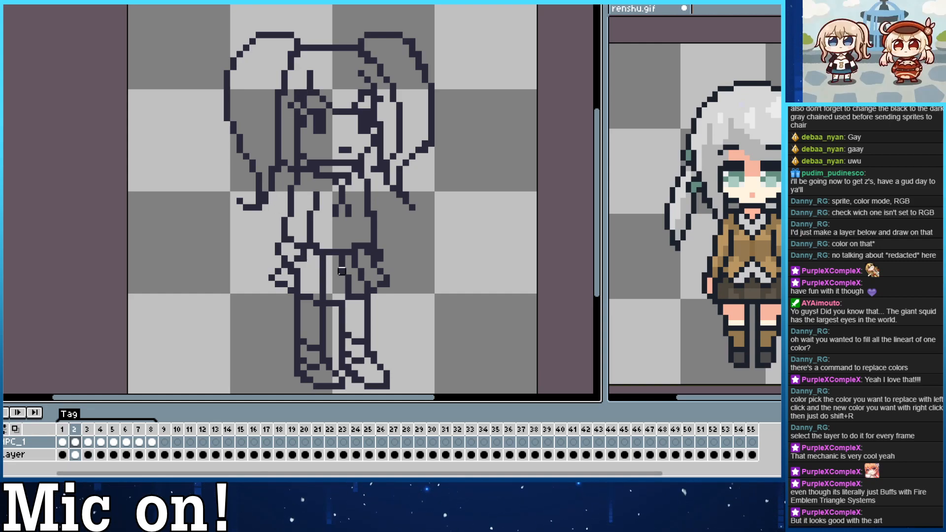
key(Right)
Return to frame 1 of the NPC_1 layer after checking the back view in frame 5.
key(Right)
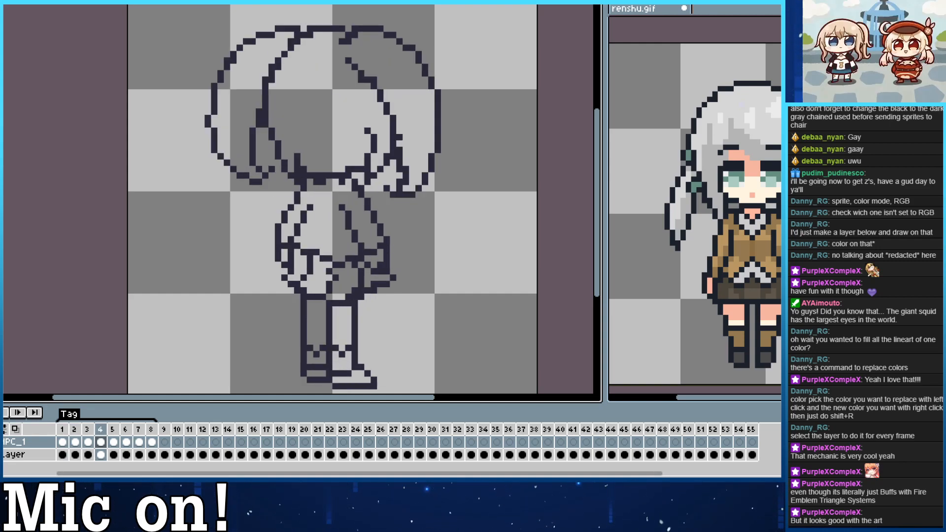
key(Right)
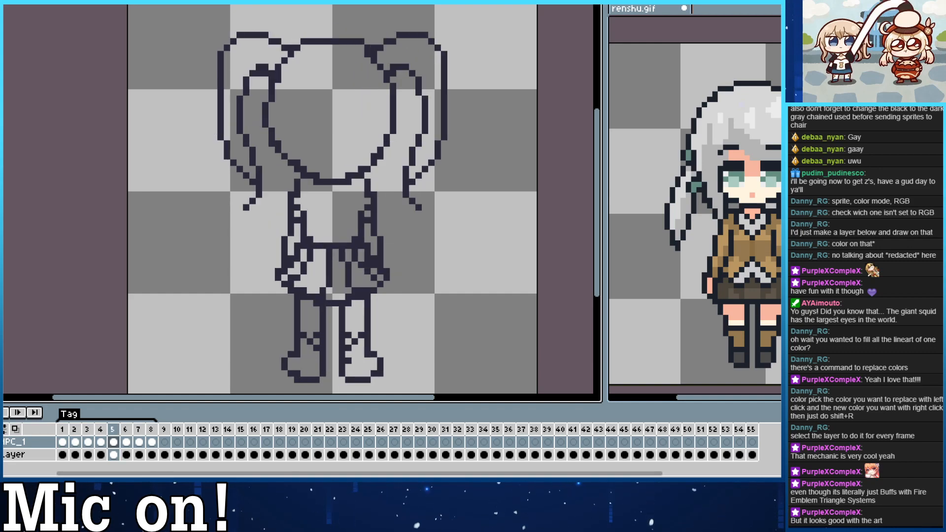
key(Left)
key(Left)
key(Left)
key(Left)
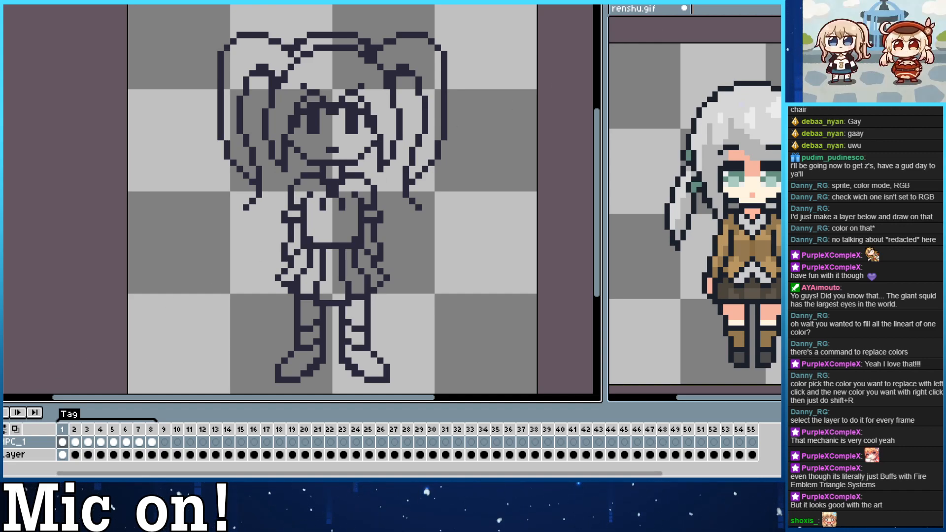
click(363, 74)
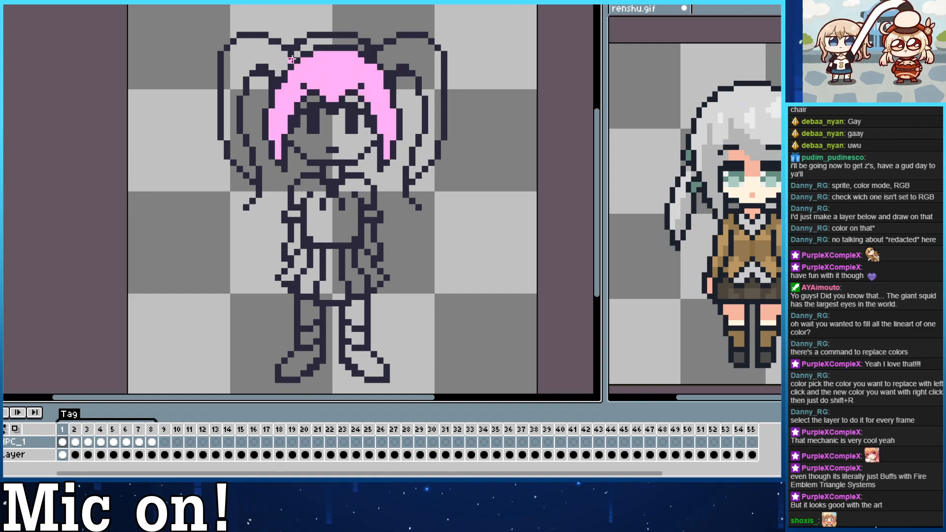
key(ctrl+z)
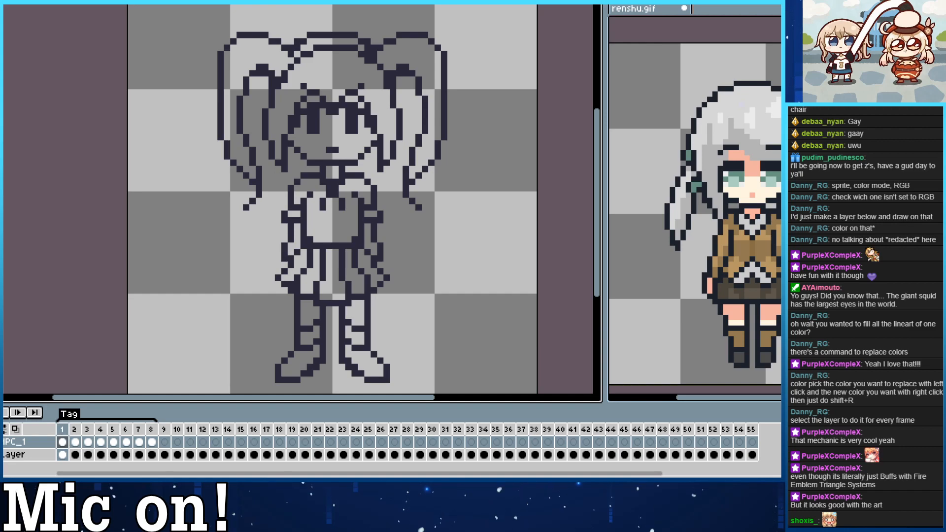
click(347, 72)
click(387, 47)
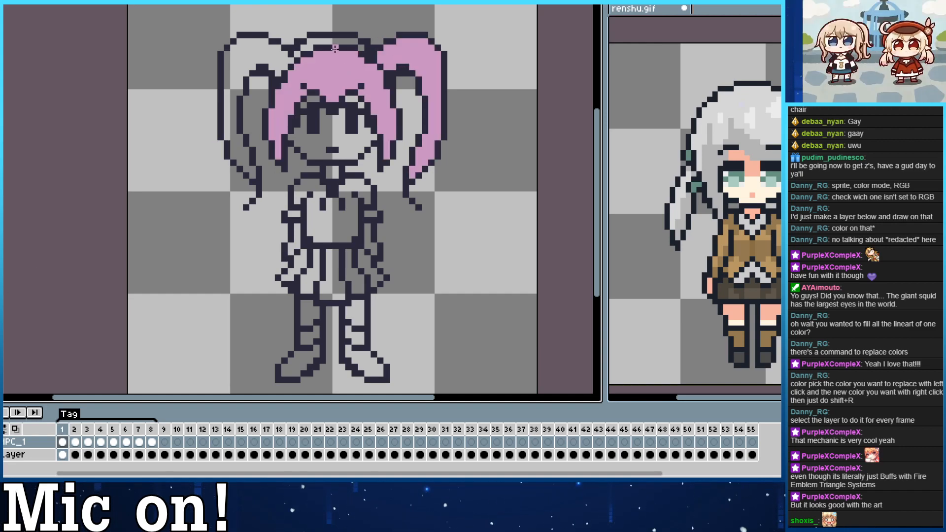
key(ctrl+z)
key(ctrl+z)
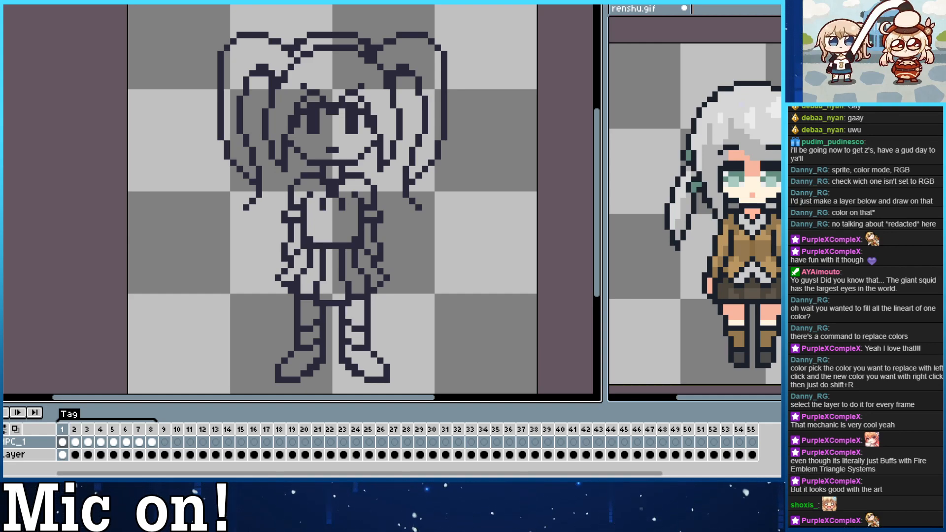
Fill frame 1's fringe, headband strip and both pigtails with reddish brown.
key(ctrl+y)
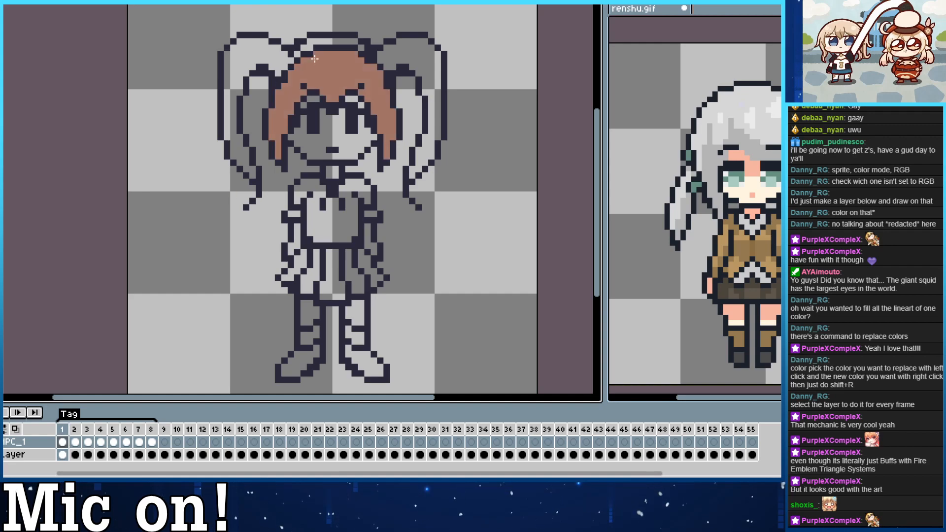
key(ctrl+y)
click(411, 54)
click(310, 43)
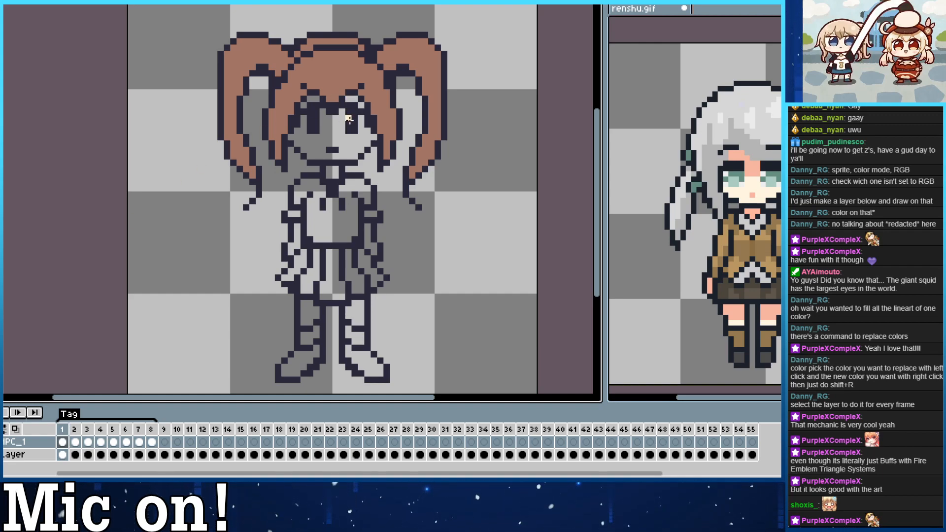
Fill frame 1's face, eyelids, neck, arms and upper legs with pale cream, and the shirt and sleeves with white.
click(347, 125)
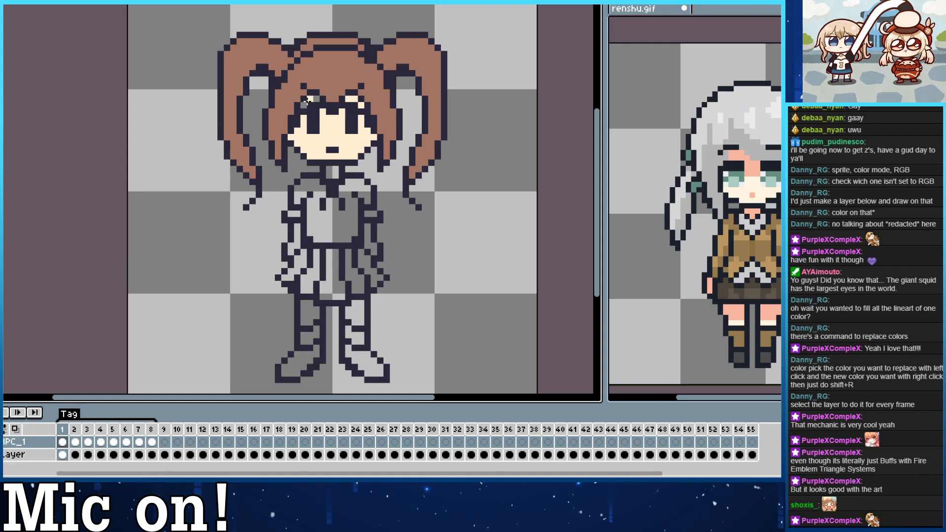
click(308, 101)
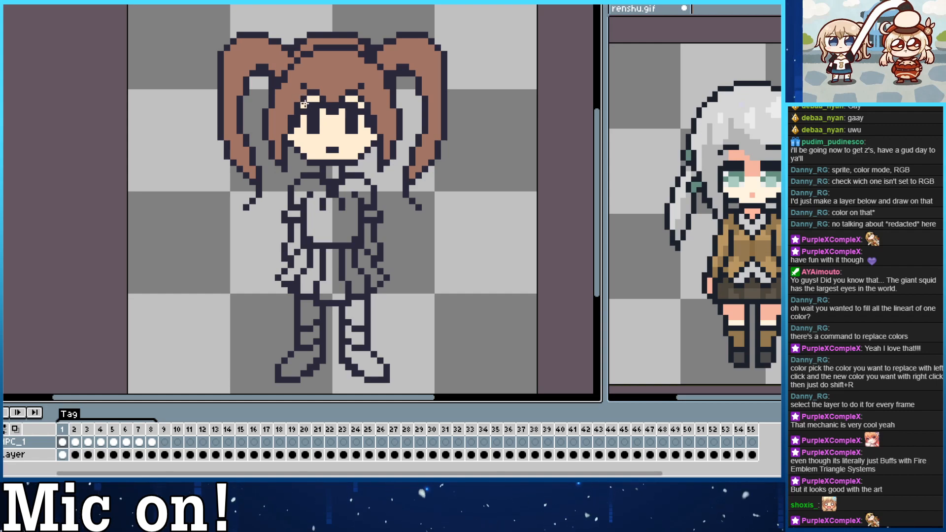
click(333, 172)
click(297, 241)
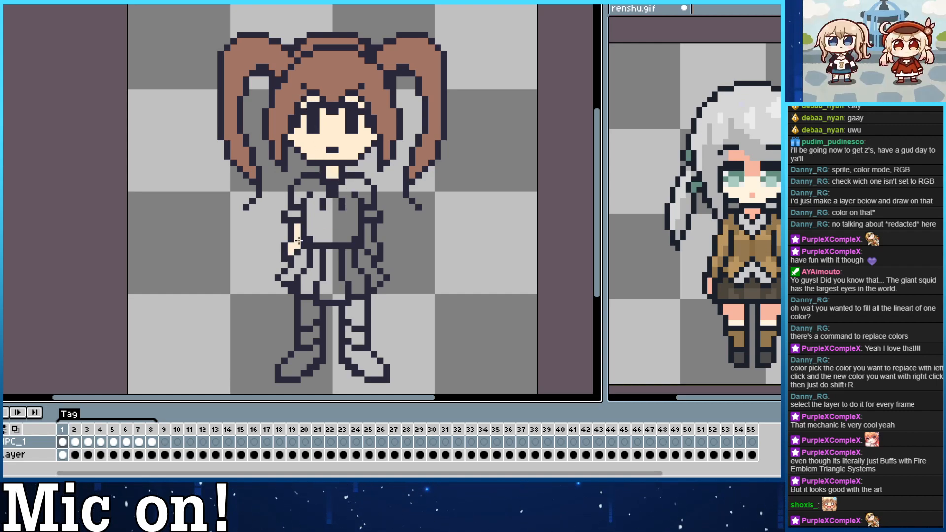
click(372, 243)
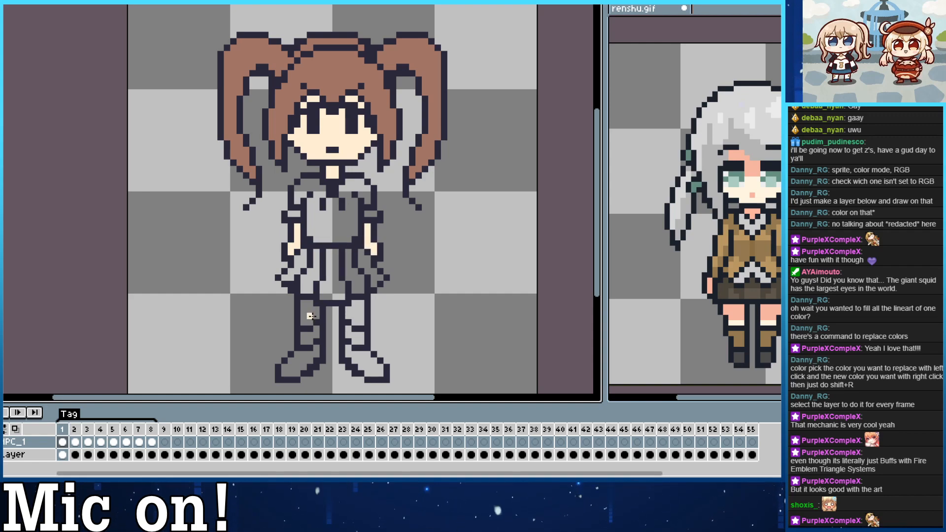
click(310, 316)
click(358, 314)
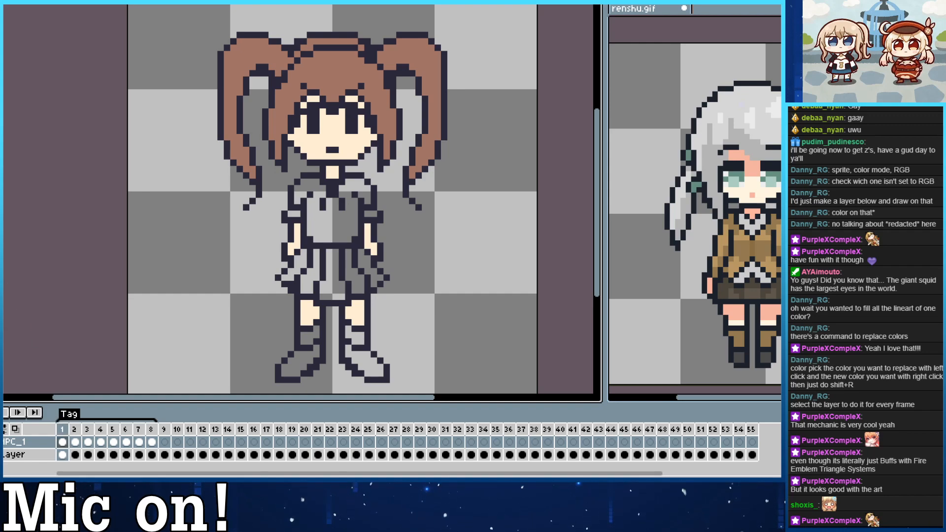
click(332, 232)
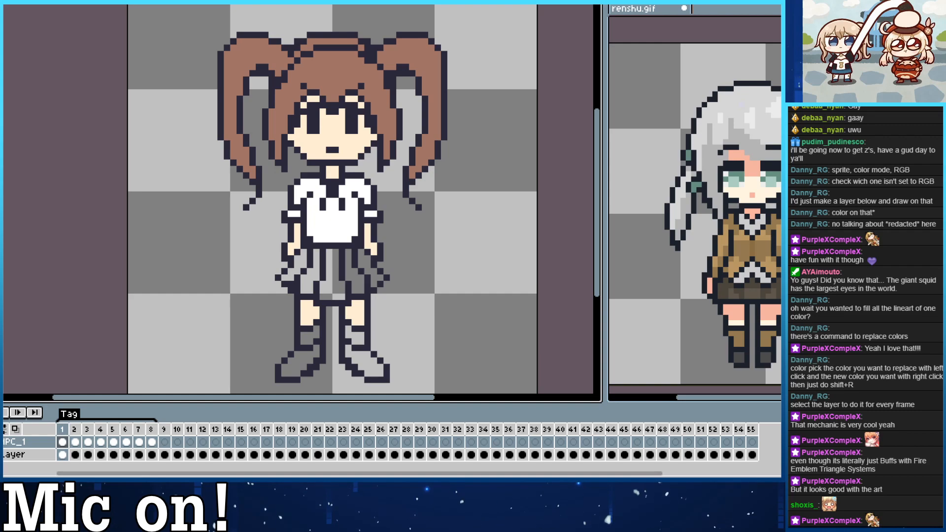
Try lighter and darker blues on the skirt, then fill all its pleats in frame 1 with a muted medium blue.
click(341, 291)
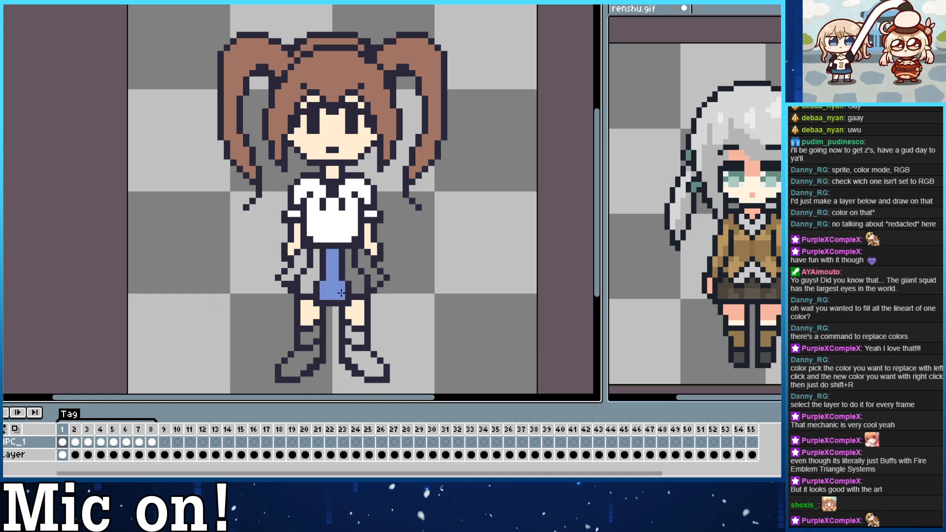
click(354, 288)
click(373, 272)
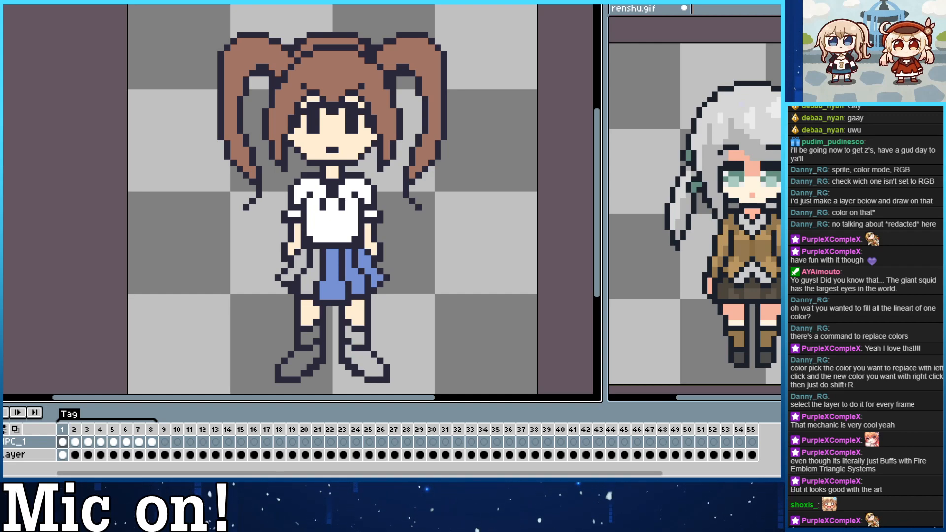
click(333, 288)
click(355, 280)
click(375, 281)
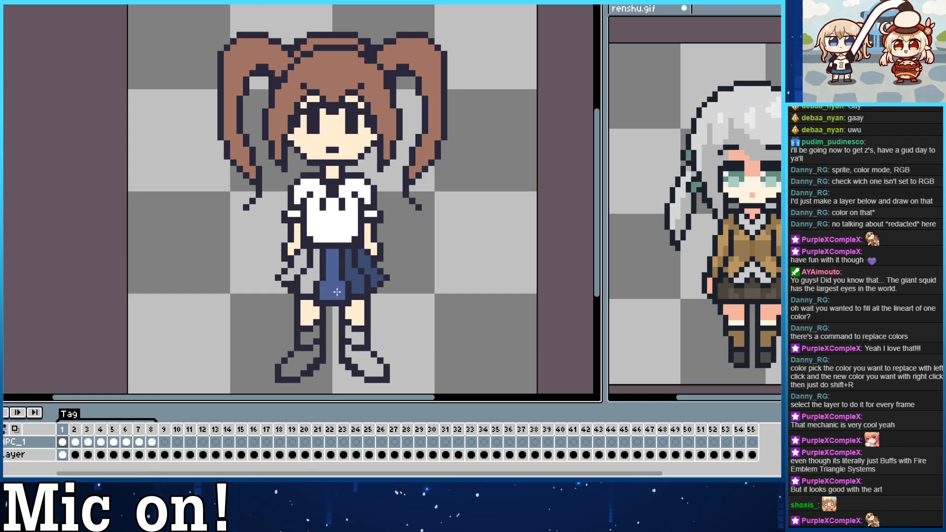
click(359, 289)
click(375, 278)
click(304, 288)
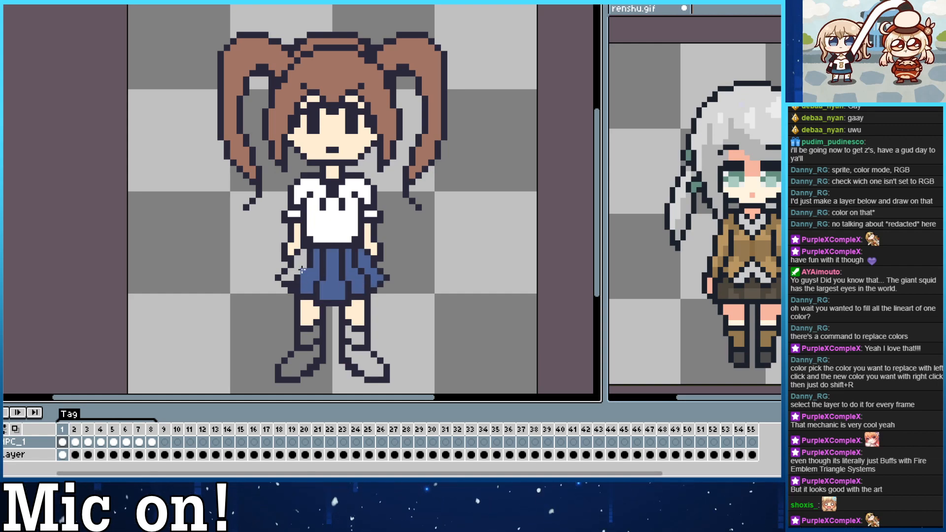
click(292, 268)
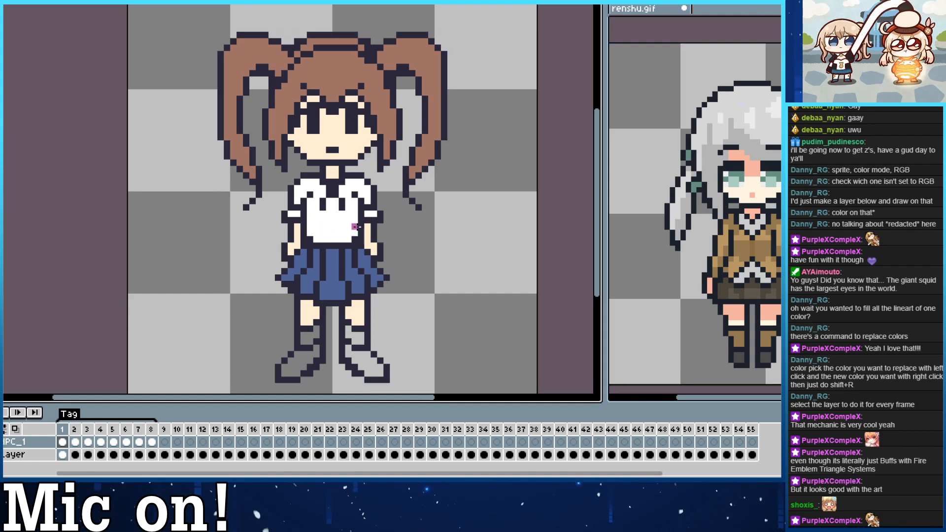
Draw a red smiley face with two eyes and a curved mouth on the shirt front and fill the collar opening red.
mouse_move(309, 226)
mouse_down()
mouse_move(356, 219)
mouse_move(316, 232)
mouse_move(310, 224)
mouse_up()
key(ctrl+z)
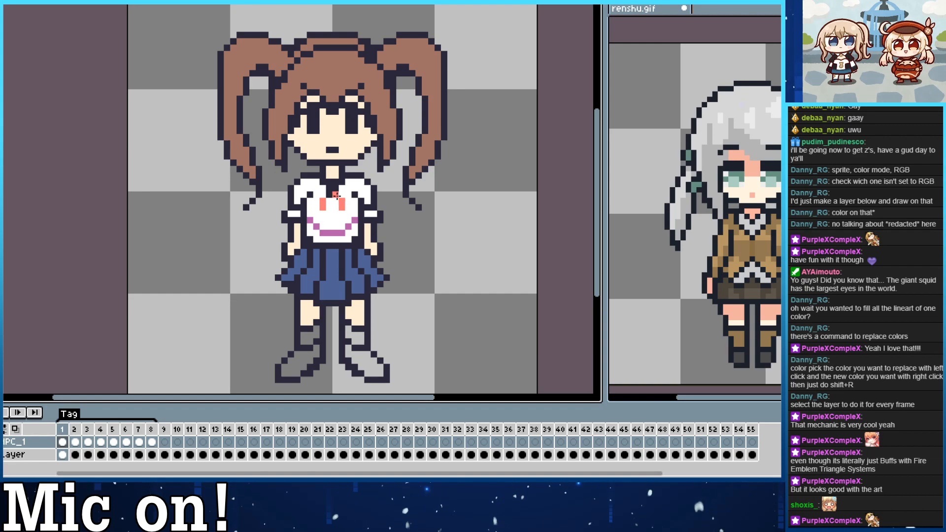
click(332, 191)
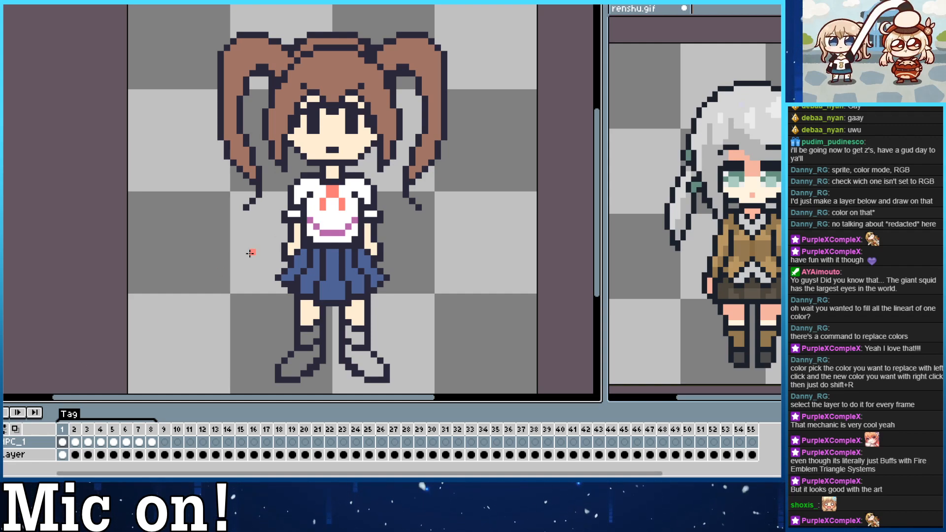
drag(324, 232, 348, 227)
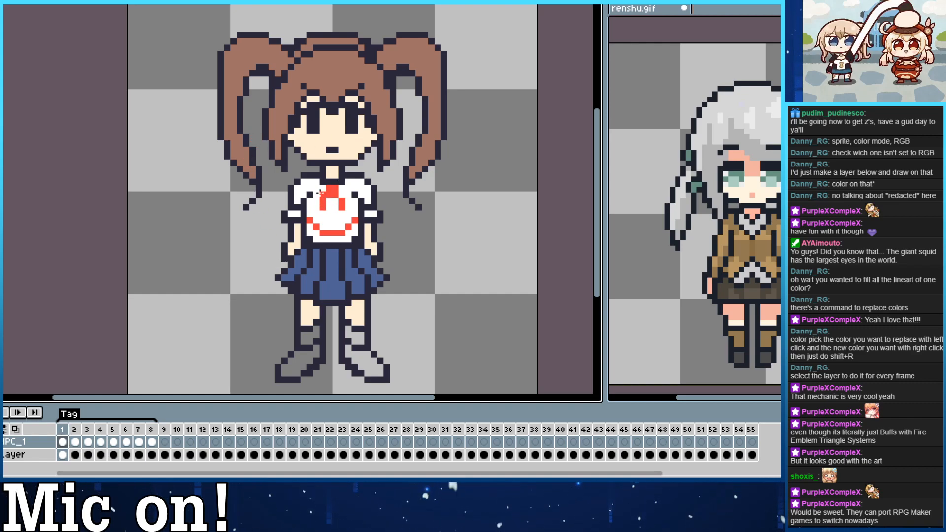
Fill both socks in frame 1 with white and both shoes with the skirt's blue.
drag(232, 259, 224, 231)
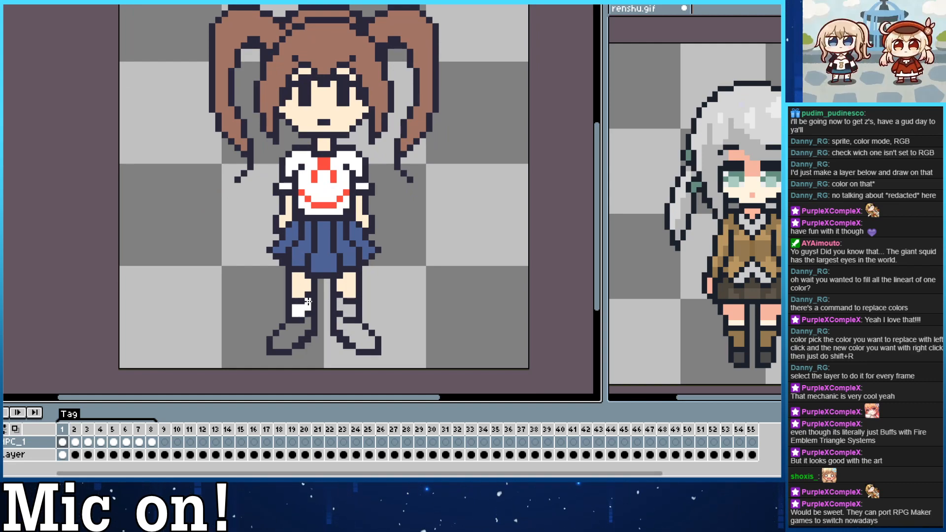
drag(340, 307, 349, 310)
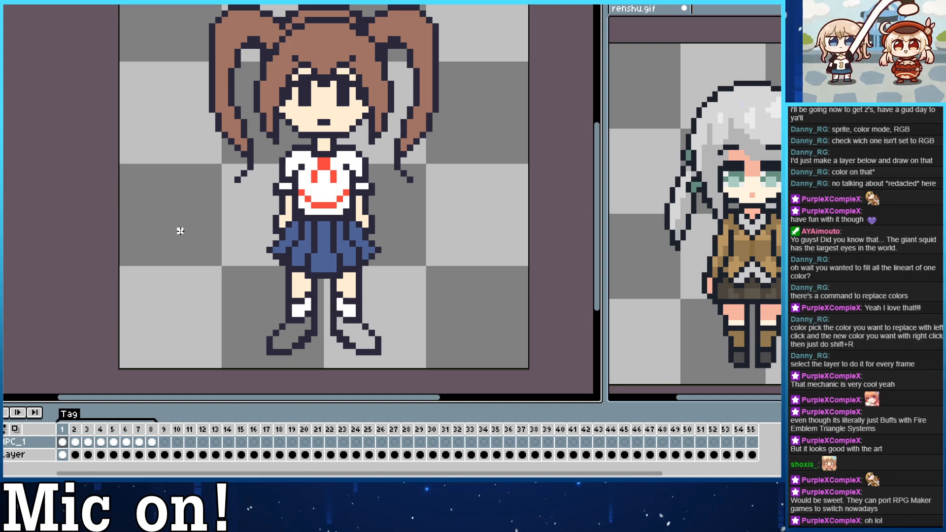
drag(170, 204, 194, 222)
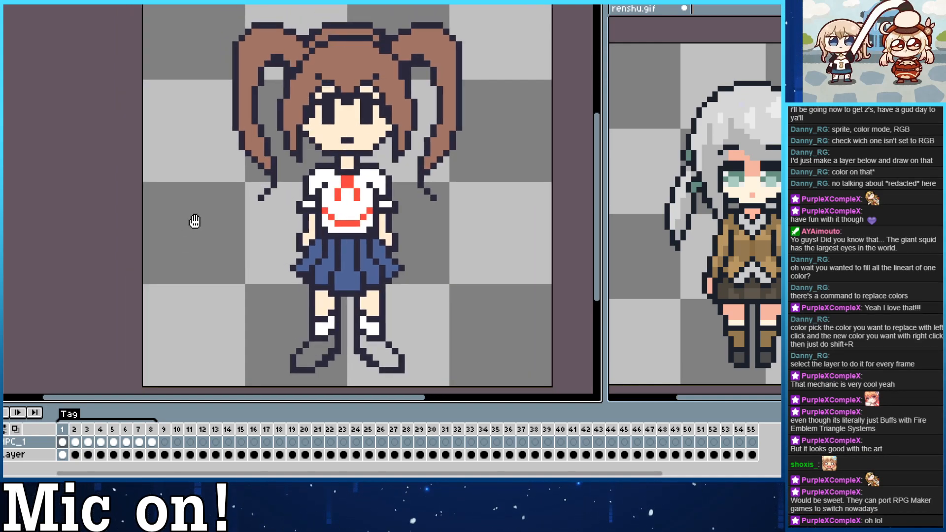
drag(191, 294, 183, 256)
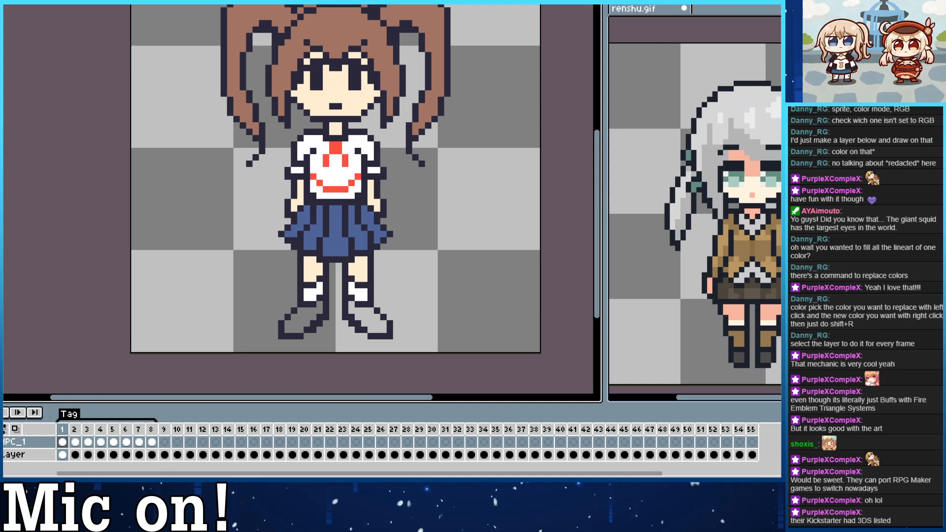
click(307, 318)
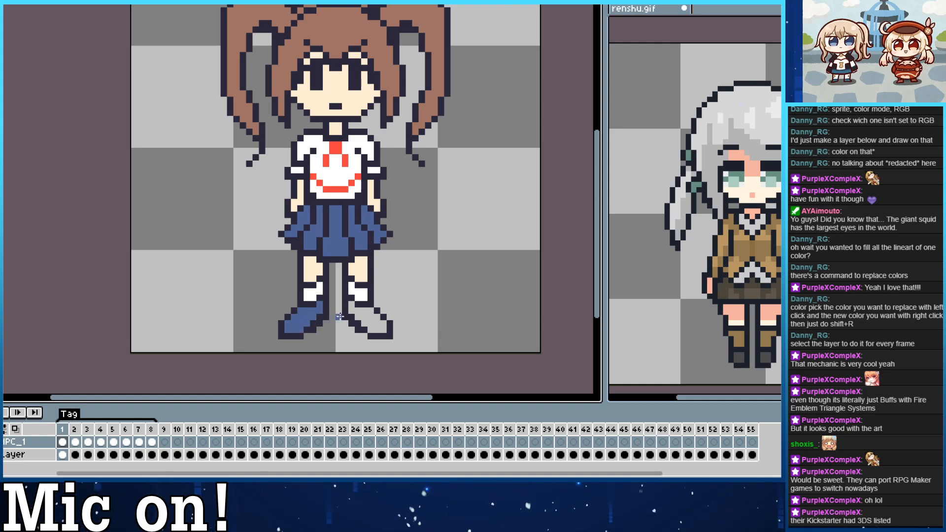
click(373, 317)
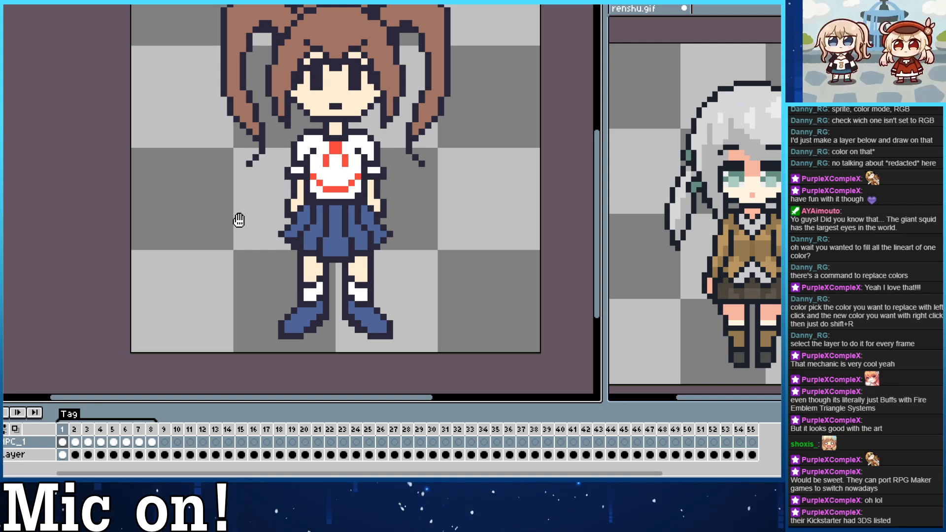
mouse_move(238, 200)
mouse_down()
mouse_move(228, 266)
mouse_move(222, 247)
mouse_move(236, 283)
mouse_up()
drag(222, 246, 231, 214)
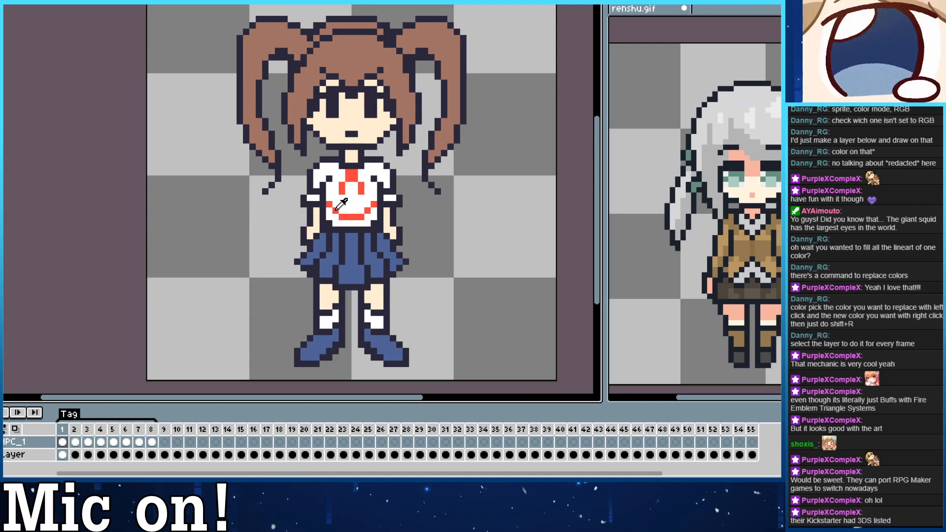
drag(344, 216, 329, 203)
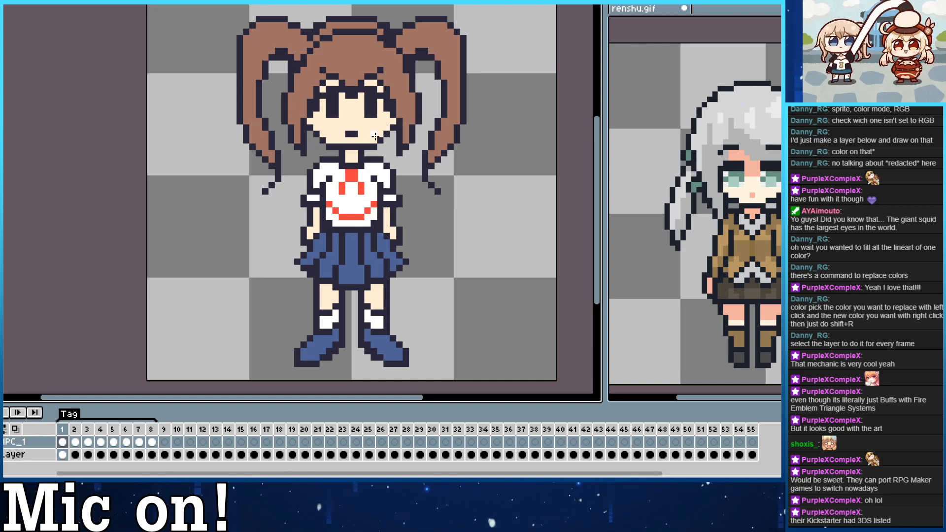
key(Right)
key(Left)
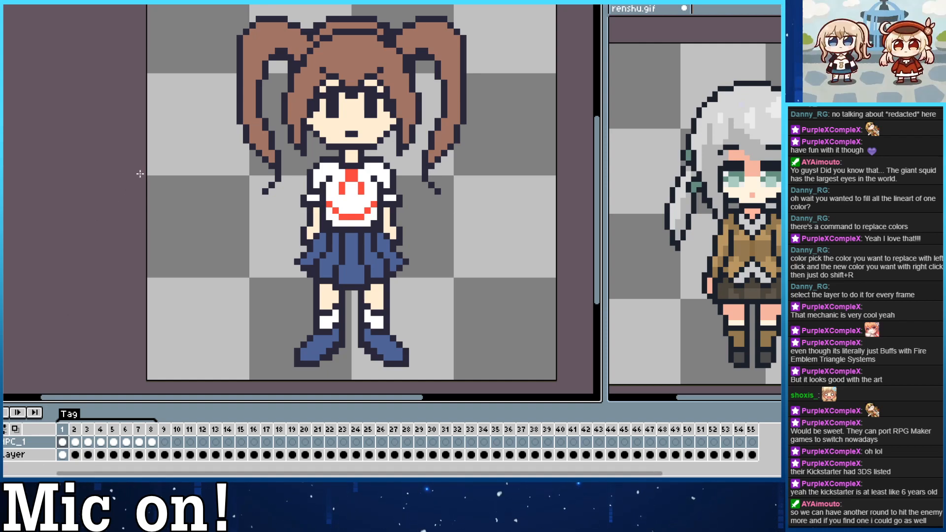
Recolour the shirt's smiley face and collar patch to salmon and add small salmon accents on both sleeves above the cuffs.
scroll(173, 197, right, 1)
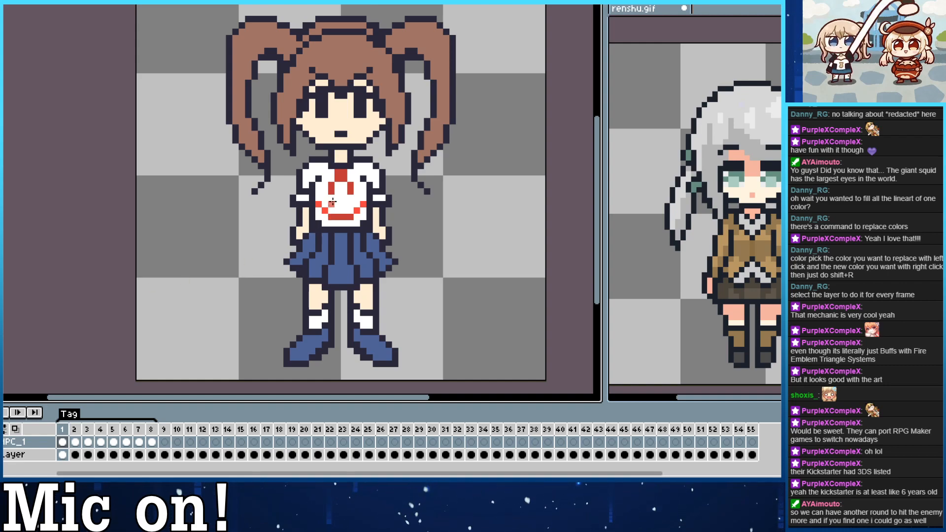
click(341, 177)
click(332, 189)
click(350, 189)
click(340, 216)
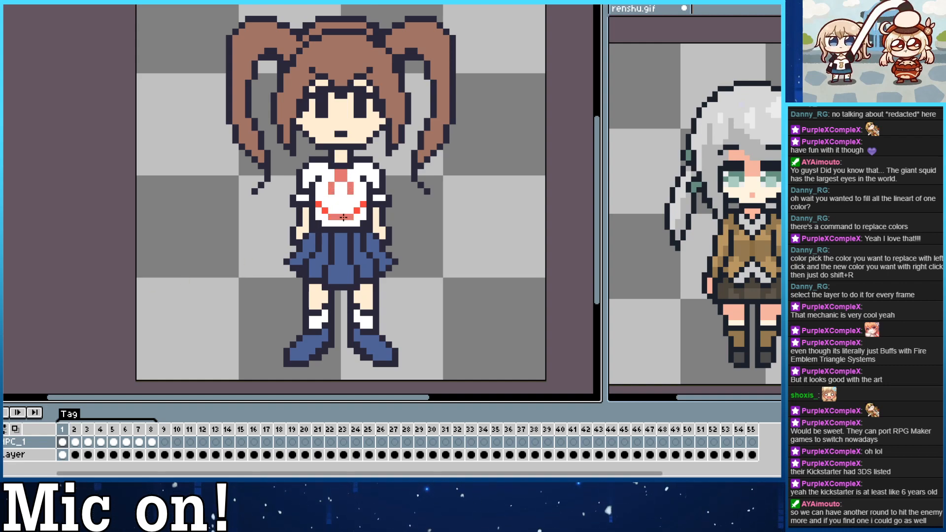
click(325, 211)
click(364, 204)
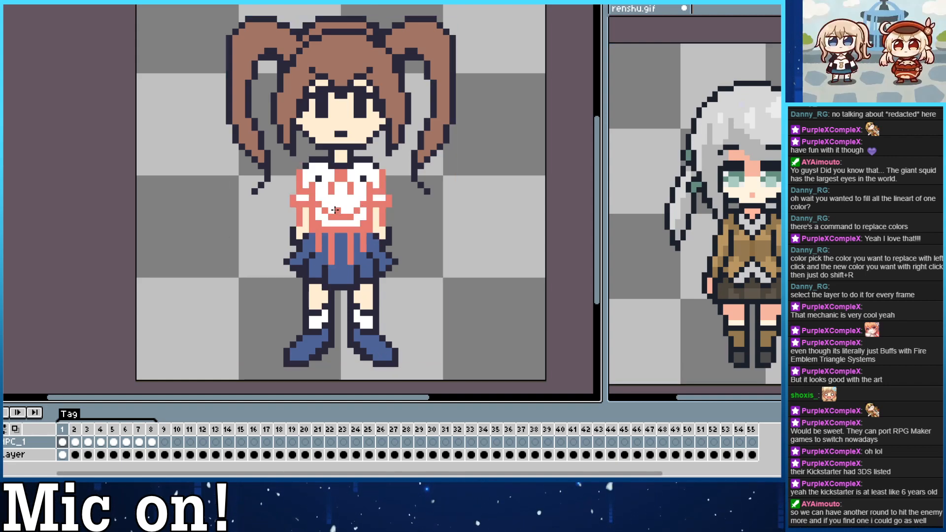
click(375, 190)
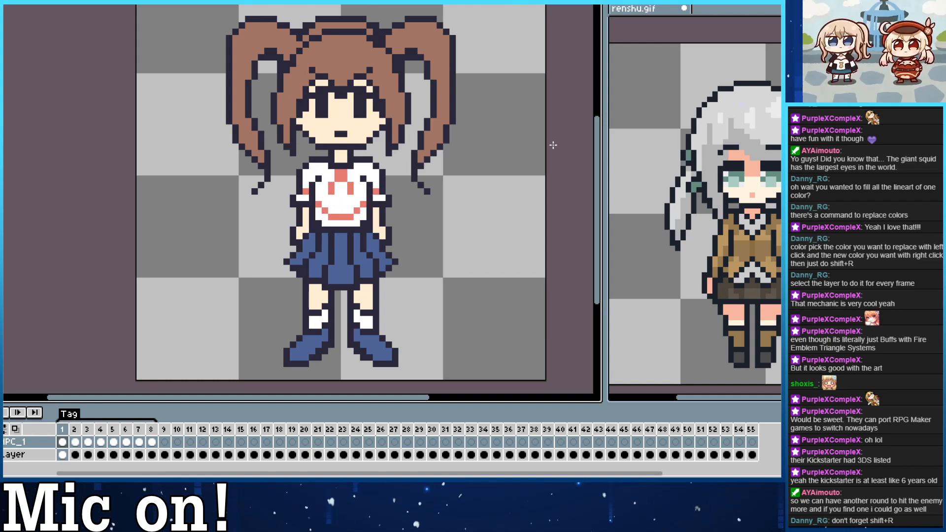
drag(505, 234, 525, 263)
drag(412, 297, 360, 206)
drag(273, 73, 289, 99)
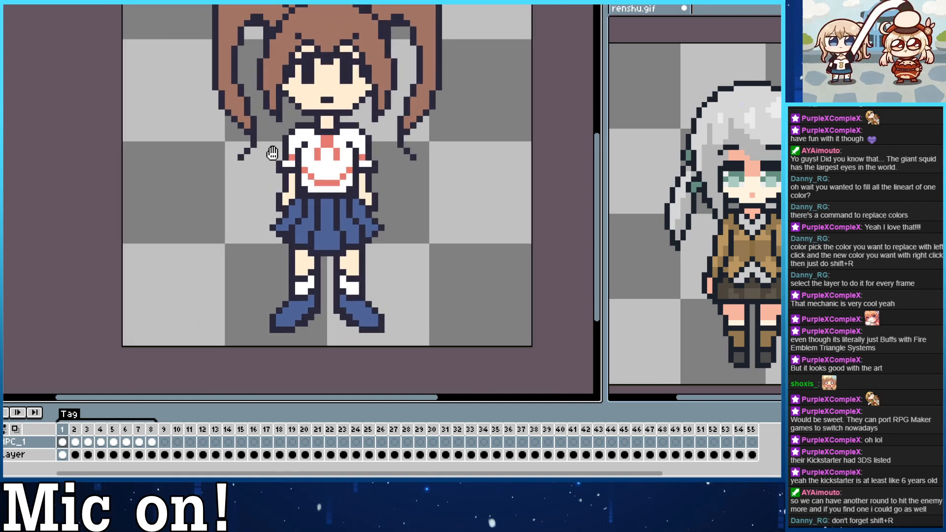
drag(273, 153, 303, 179)
drag(221, 254, 247, 210)
drag(291, 178, 310, 235)
key(ctrl+z)
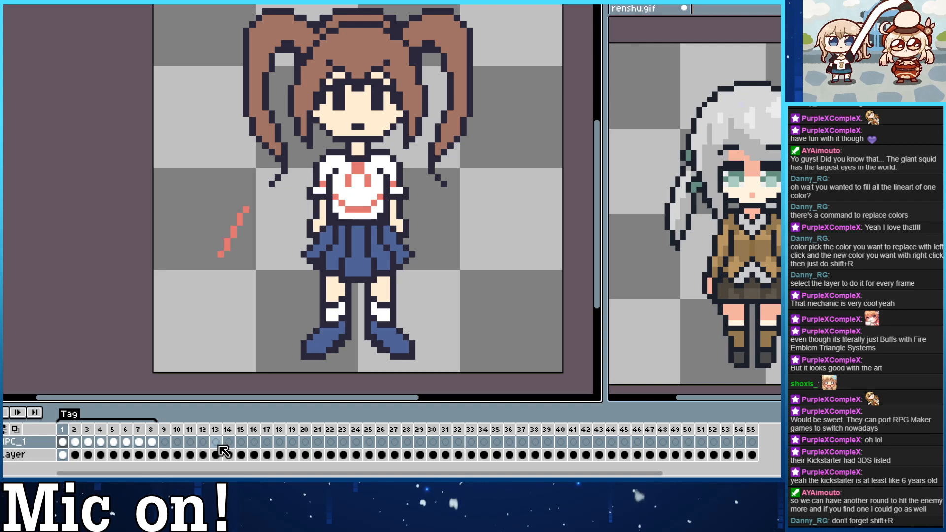
key(ctrl+z)
drag(254, 256, 230, 290)
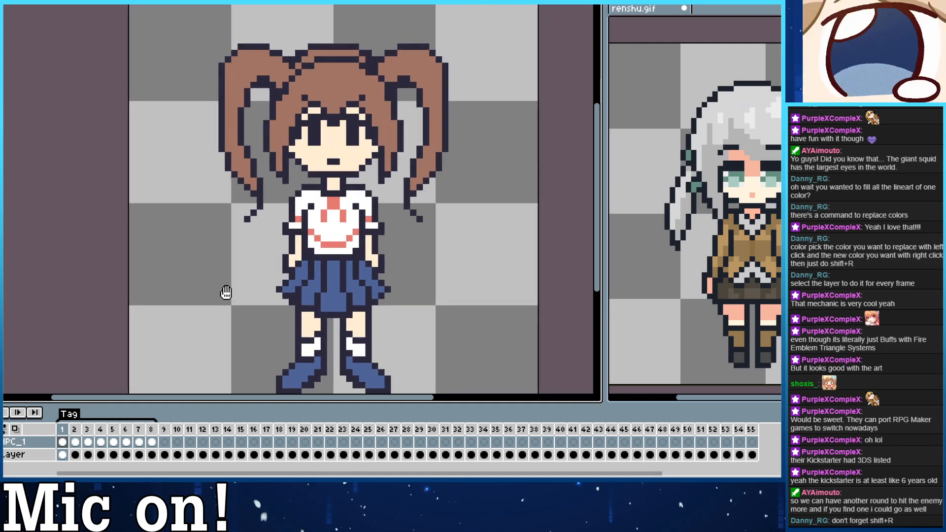
drag(281, 194, 271, 168)
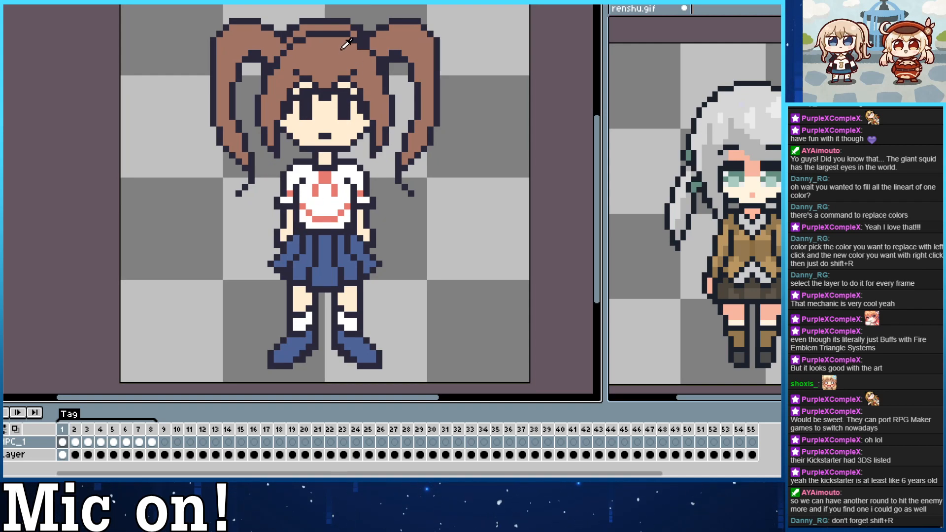
Fill the head hair and both pigtails in frame 2 with frame 1's brown.
key(Right)
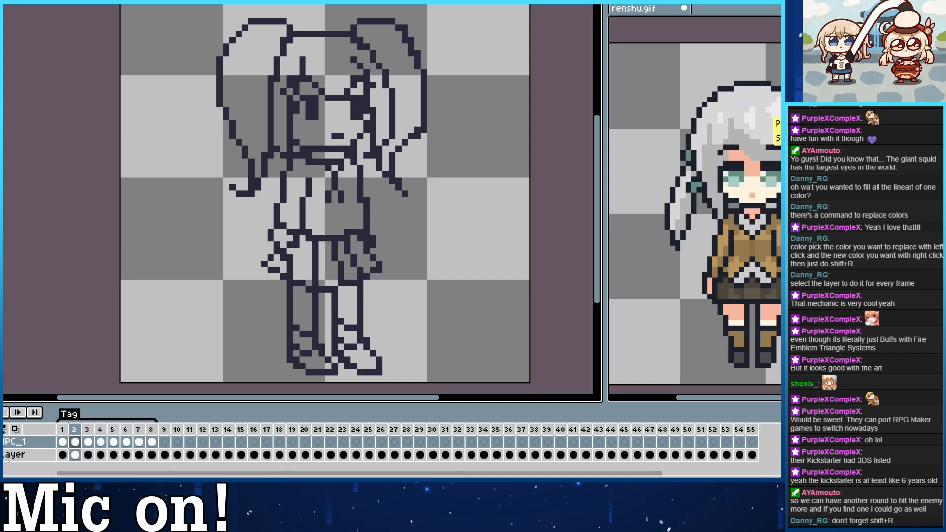
click(400, 77)
click(328, 57)
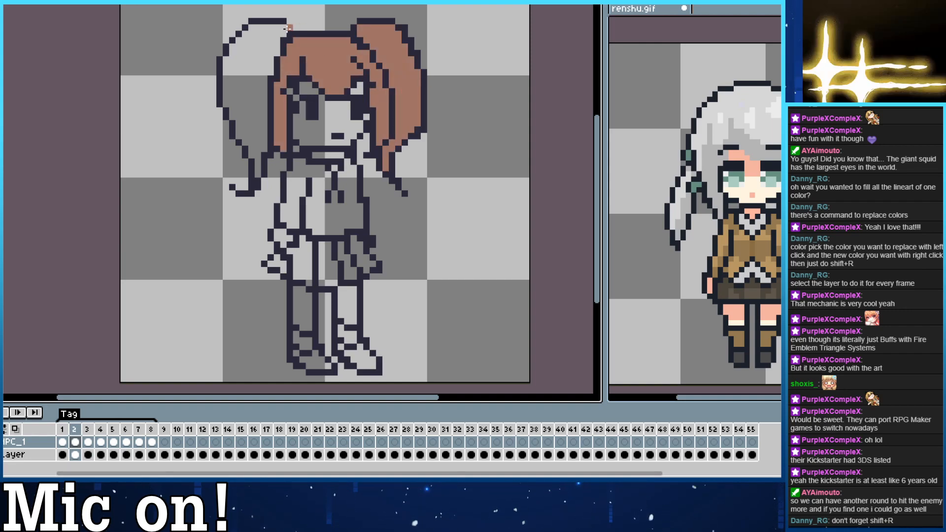
click(286, 29)
Fill frame 2's face, the gaps around the fringe, the neck, hand and both legs with frame 1's skin colour.
key(Left)
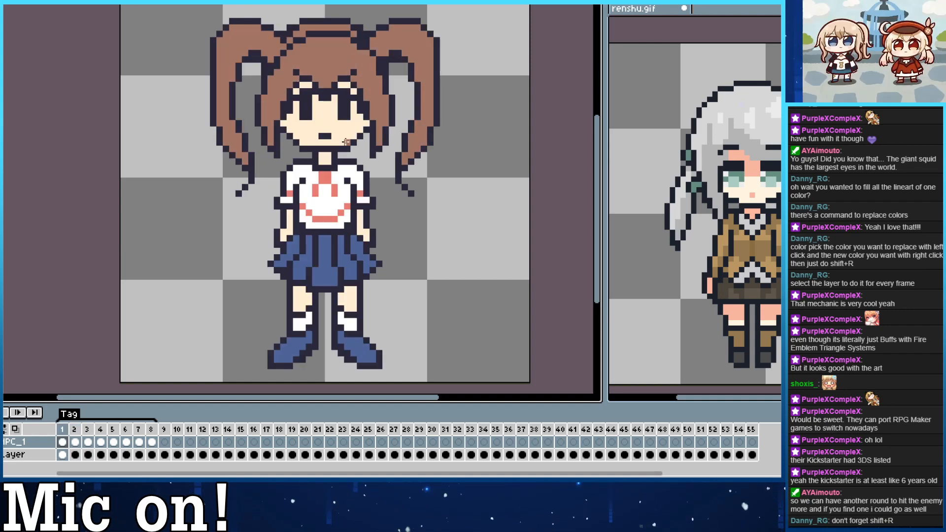
key(Right)
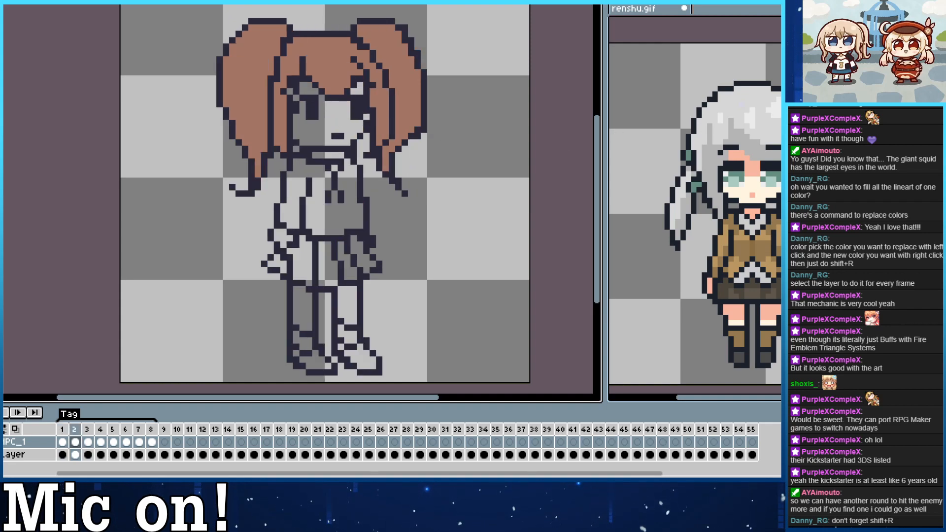
click(311, 103)
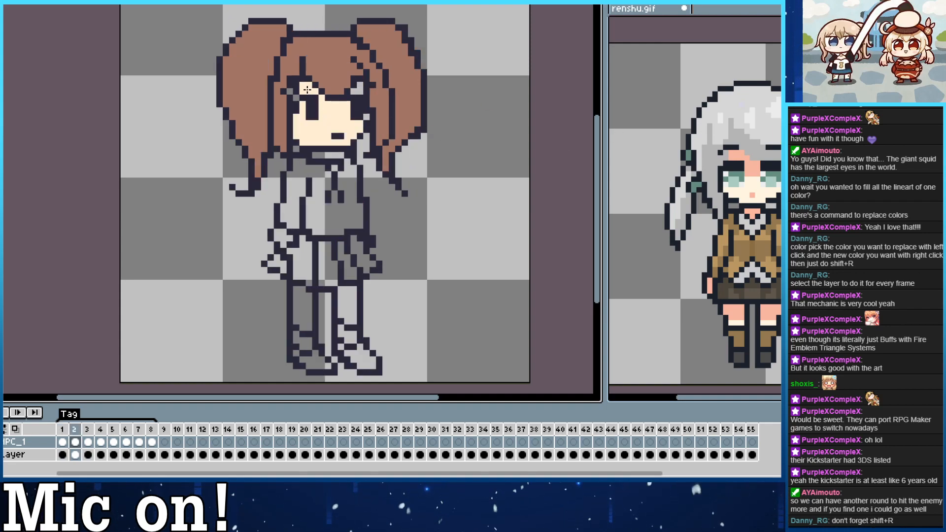
click(290, 93)
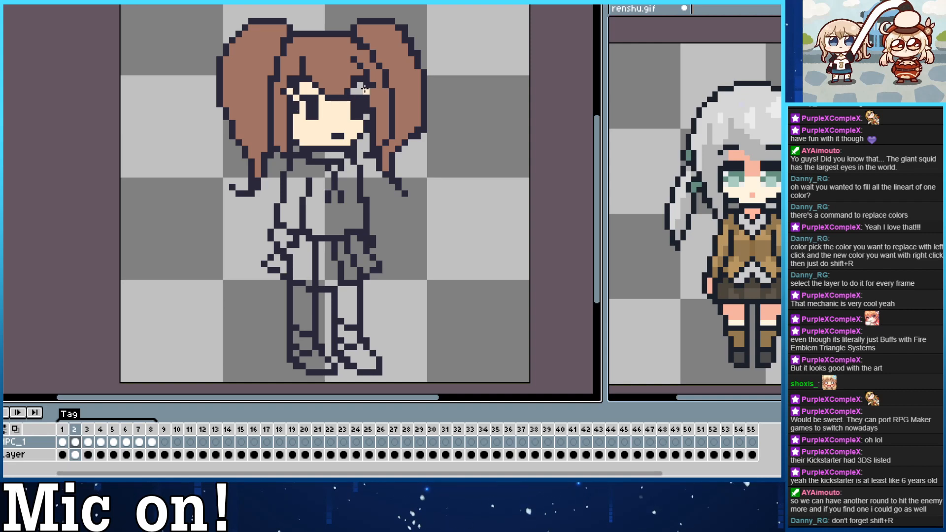
click(358, 90)
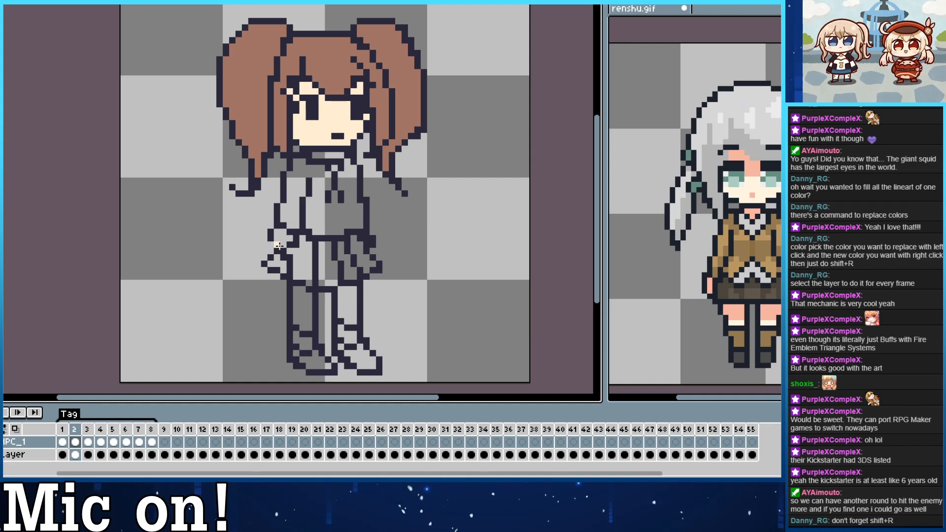
click(278, 244)
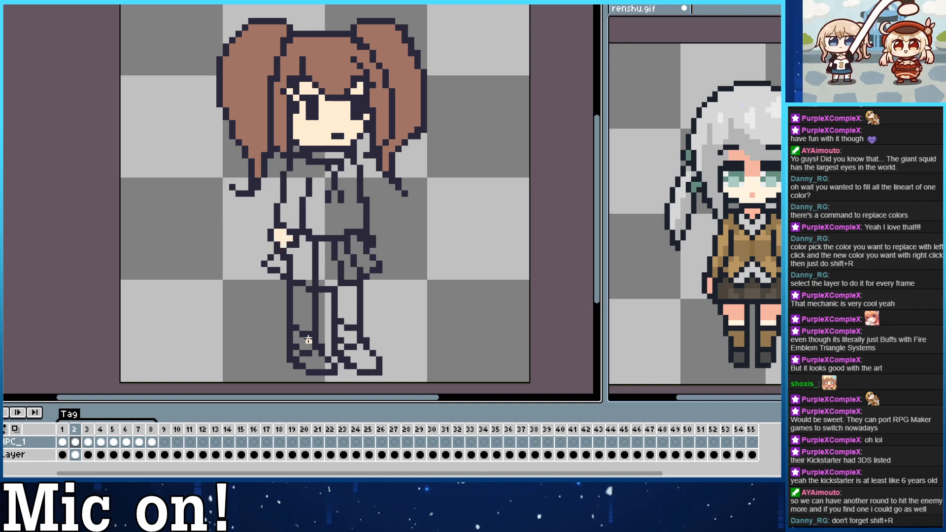
click(302, 308)
click(348, 303)
click(335, 156)
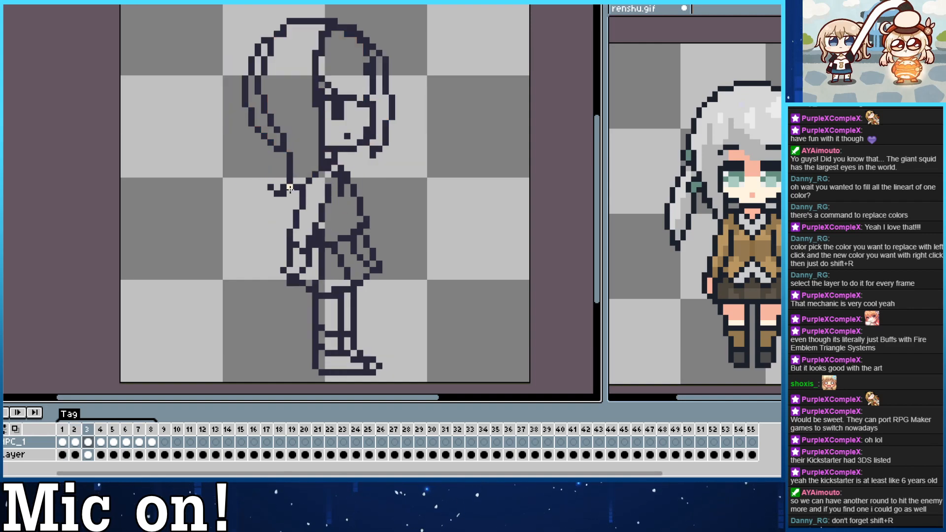
Fill the face, the gap beside the fringe, the hand and the legs in frame 3 with the skin colour.
key(period)
click(343, 130)
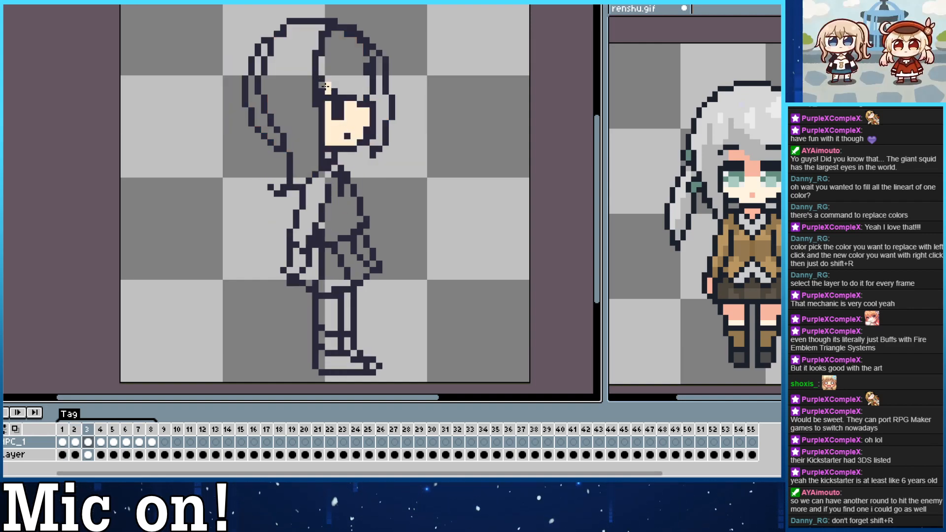
click(325, 86)
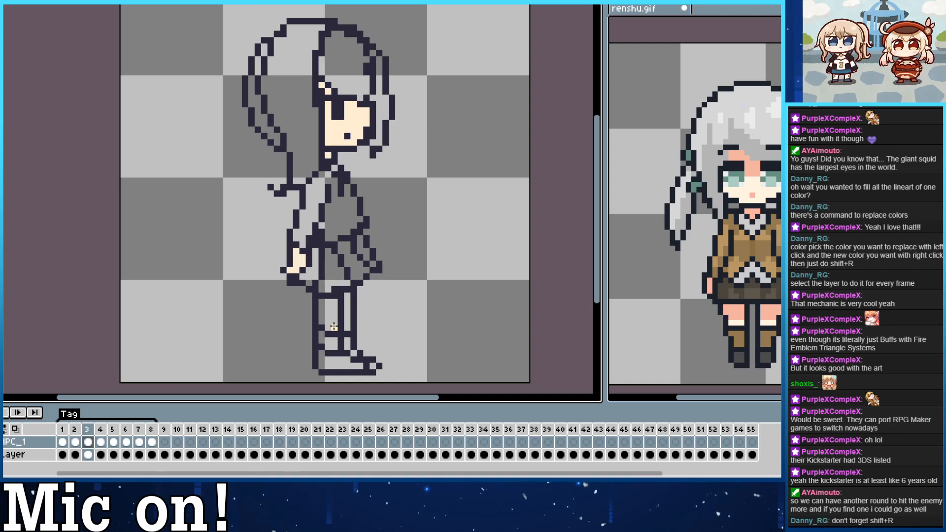
Fill both legs and both hands in frame 4 with the skin colour.
key(period)
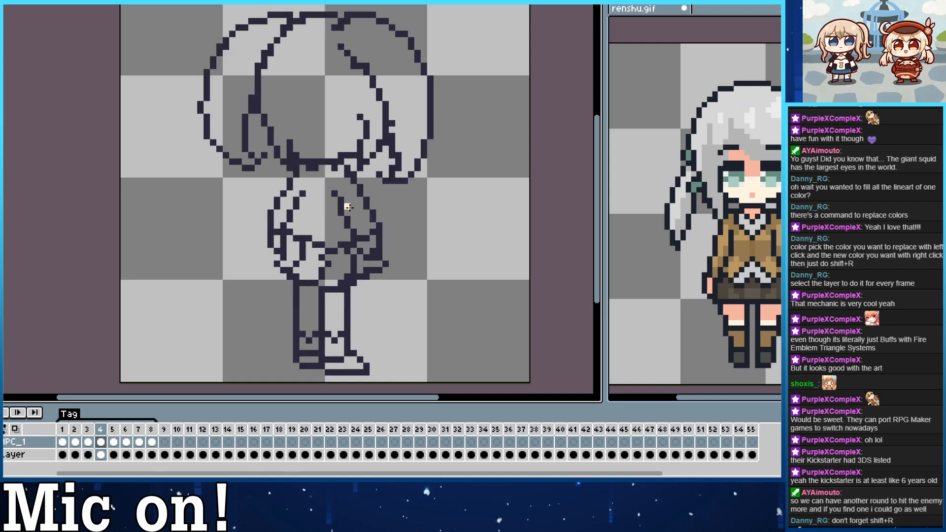
click(339, 300)
click(313, 304)
key(Right)
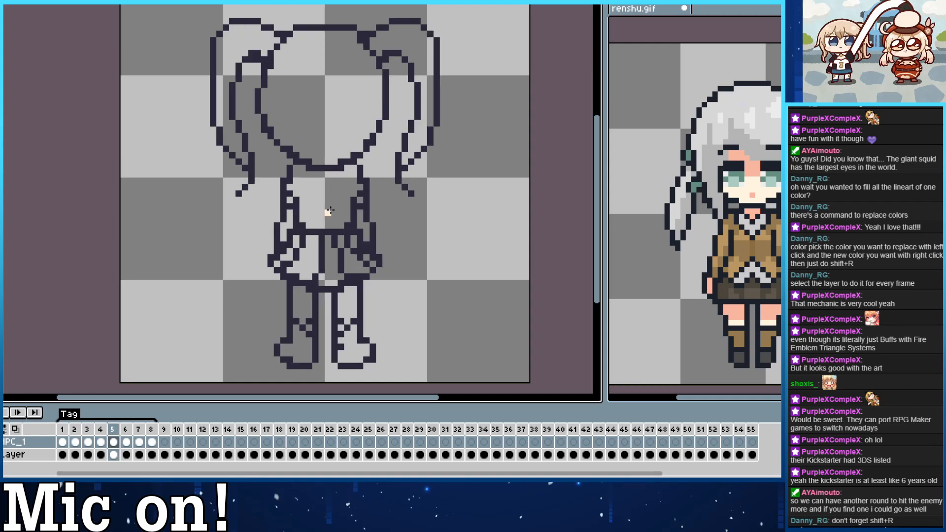
key(Left)
click(278, 241)
key(Right)
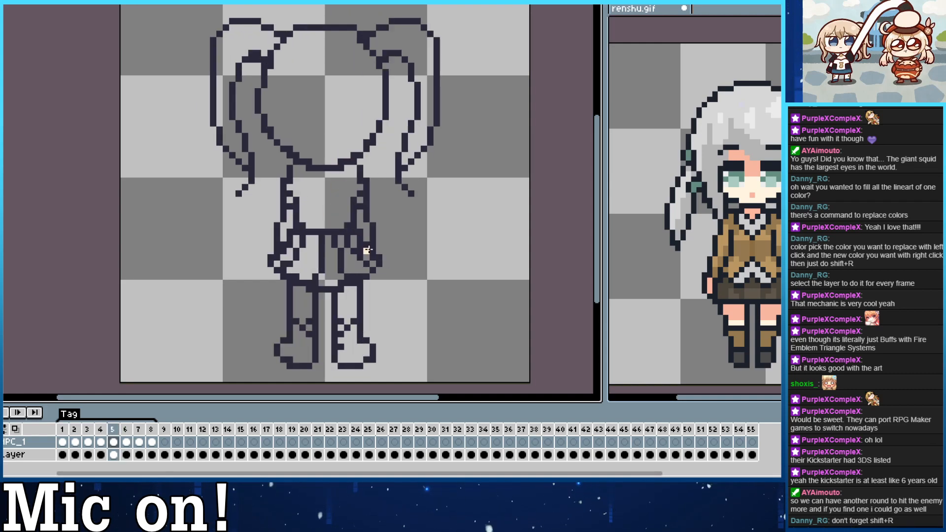
Fill both legs and both forearms in frame 5 with the skin colour.
click(315, 308)
click(347, 303)
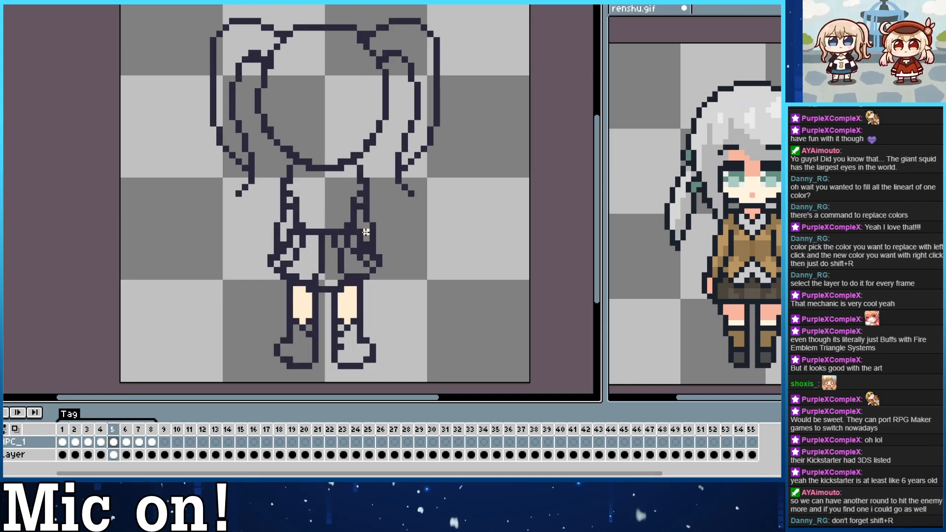
click(359, 229)
click(286, 232)
Take the brown hair colour from frame 2 and fill all hair sections in frame 3 with it.
key(Right)
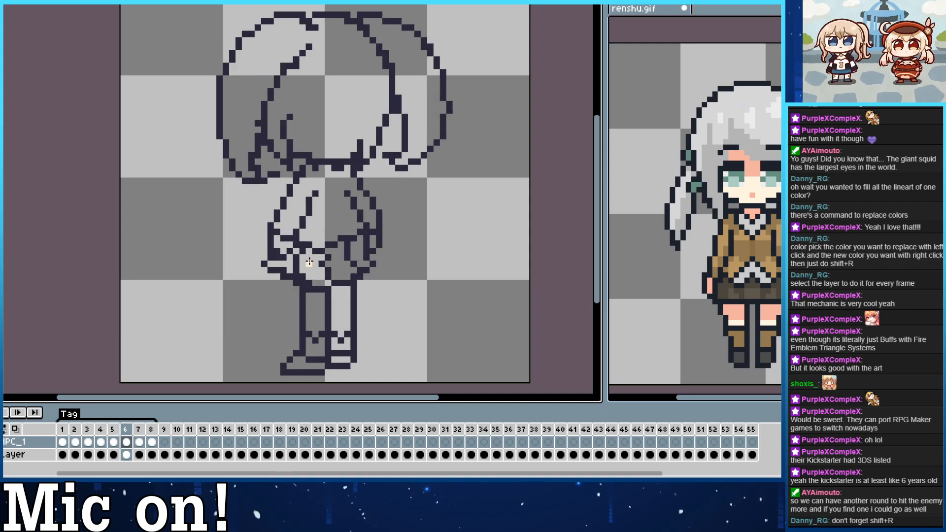
key(Left)
key(Left)
key(Left)
key(Left)
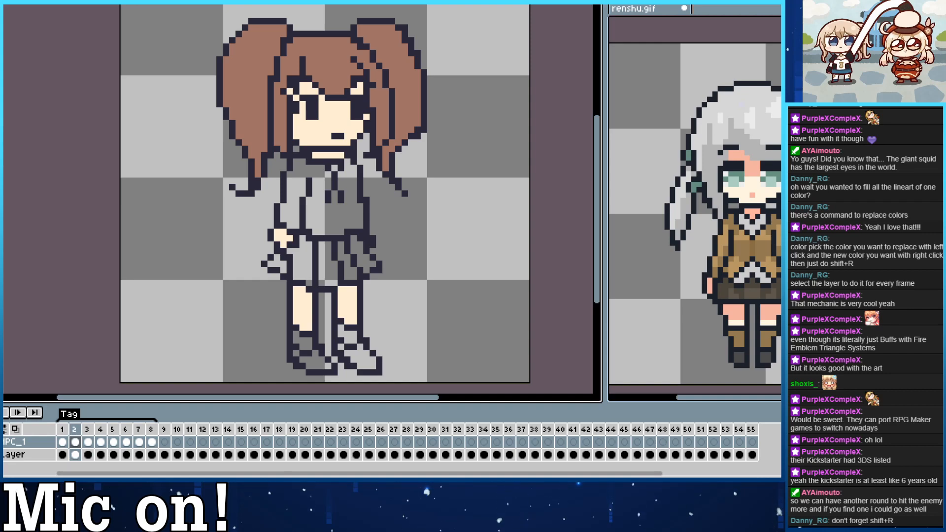
key(Right)
click(290, 102)
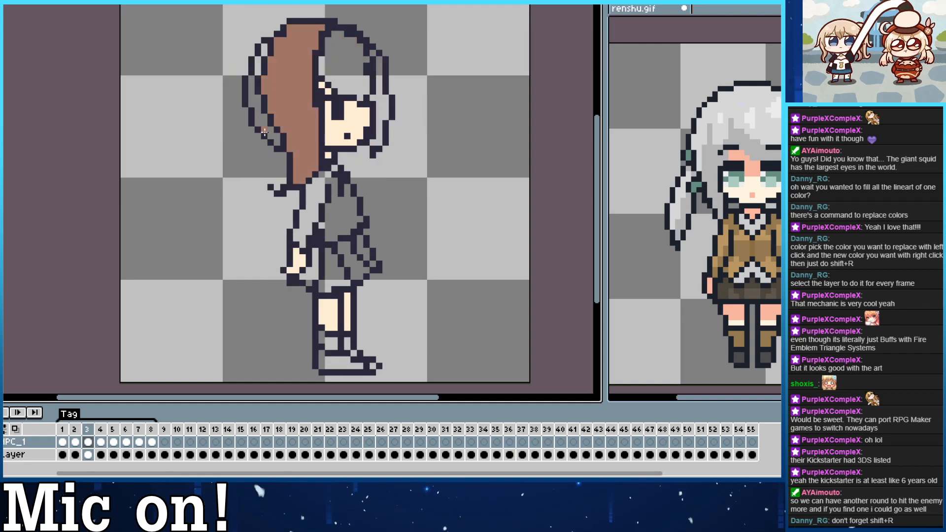
click(261, 64)
click(265, 53)
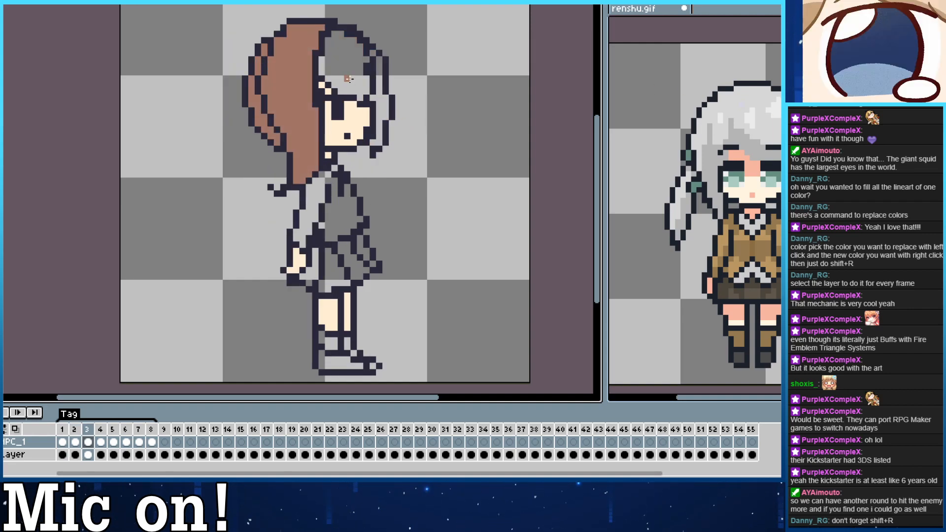
click(347, 79)
click(378, 108)
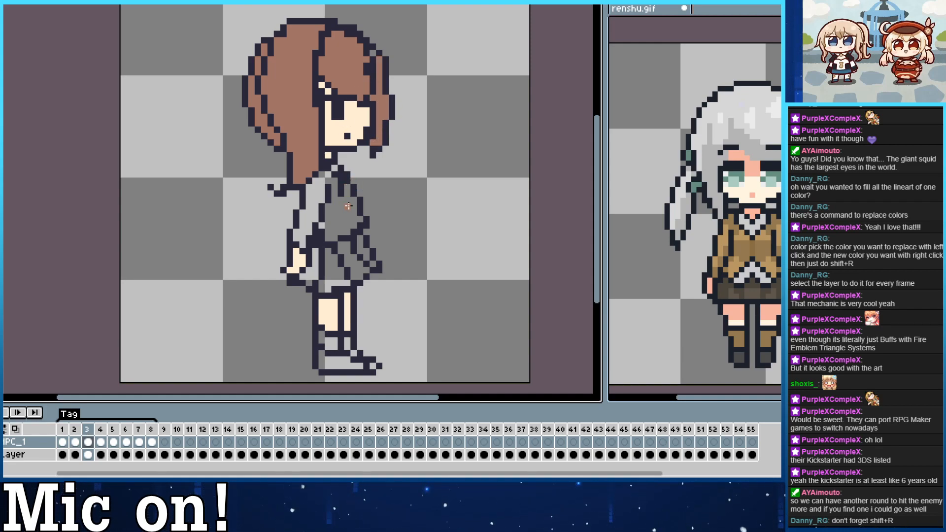
Fill the back of the head and both pigtails in frames 4 and 5 with the brown hair colour.
key(period)
click(320, 89)
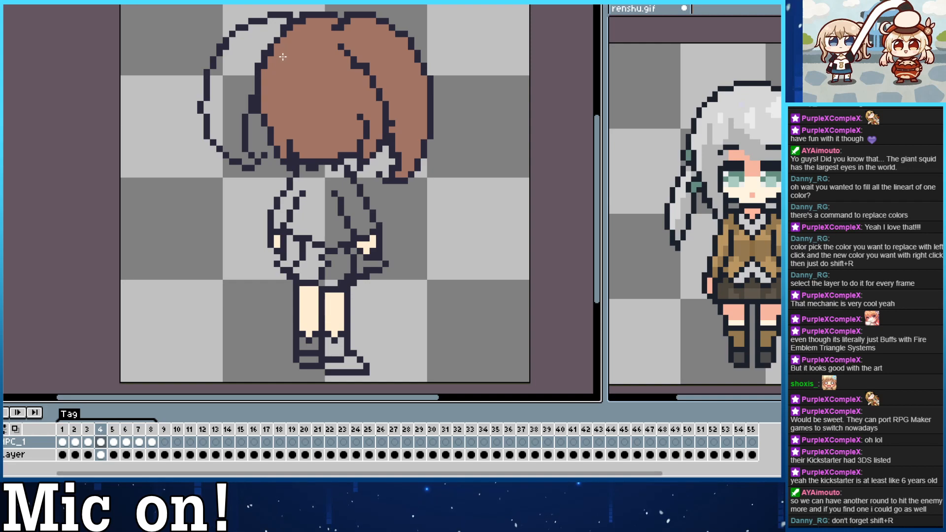
click(245, 60)
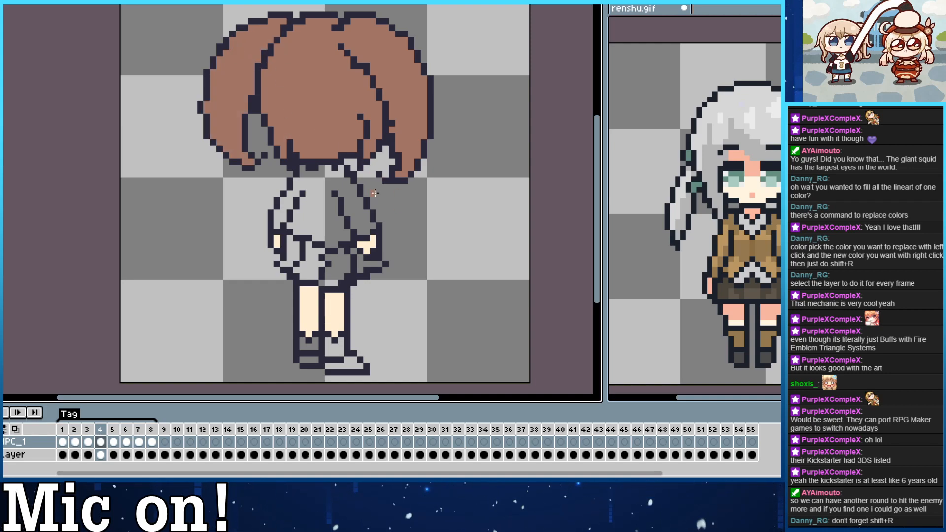
key(period)
click(324, 126)
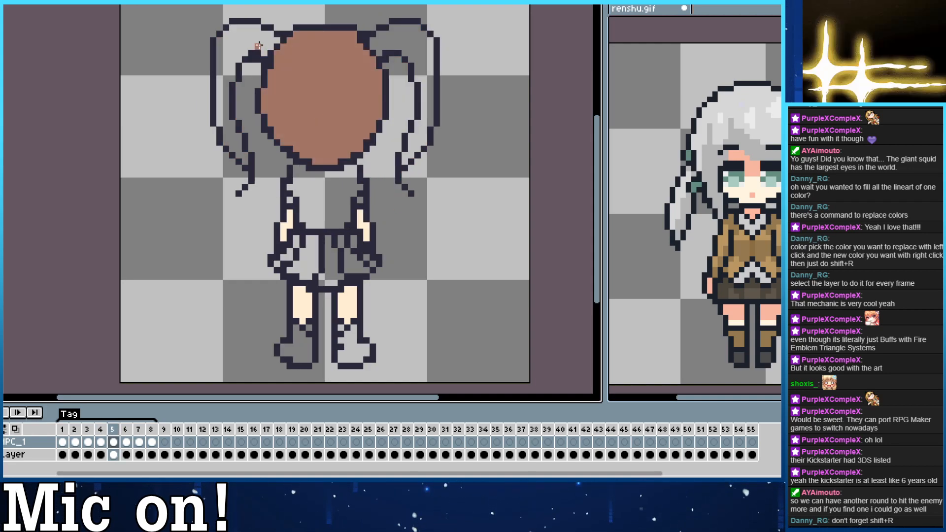
click(258, 47)
click(399, 40)
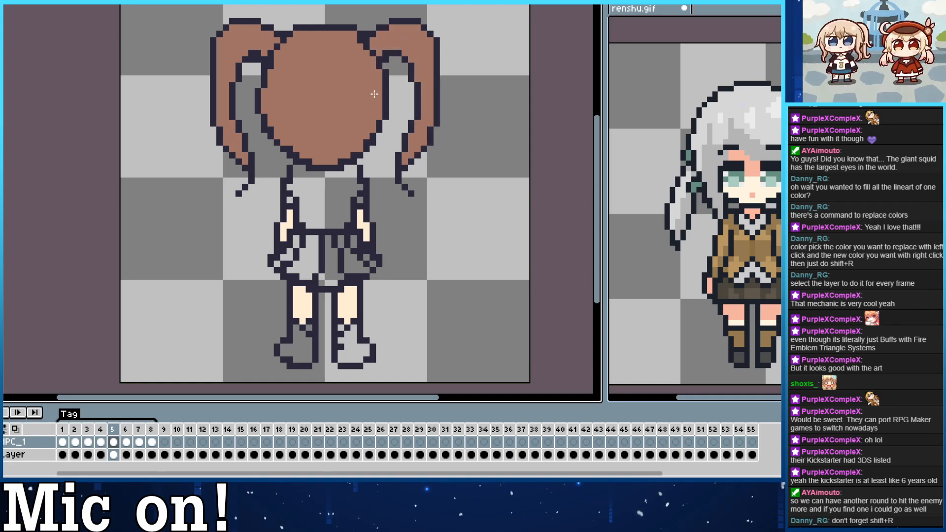
Show the back view of renshu.gif, sketch dark strands at the lower left of frame 5's head and compare with frames 1 and 8.
click(707, 22)
key(Right)
key(Right)
key(Right)
key(Right)
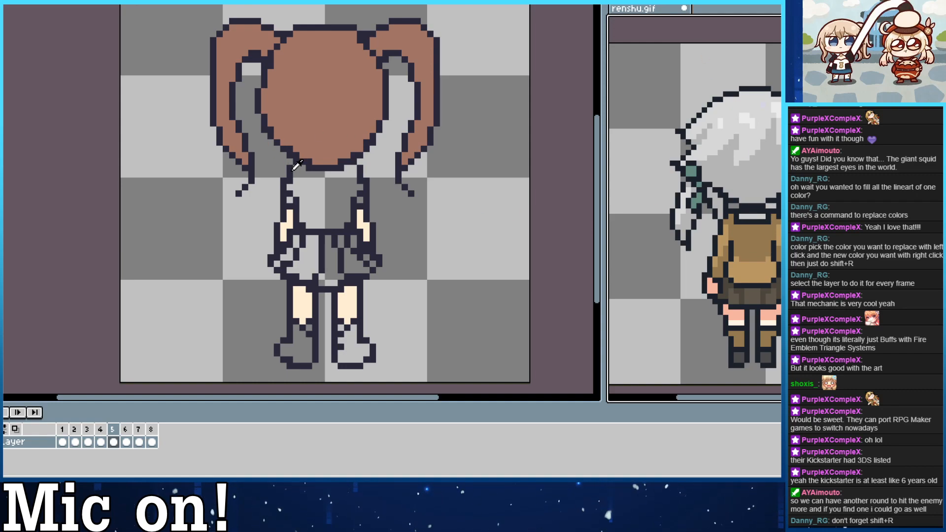
click(301, 152)
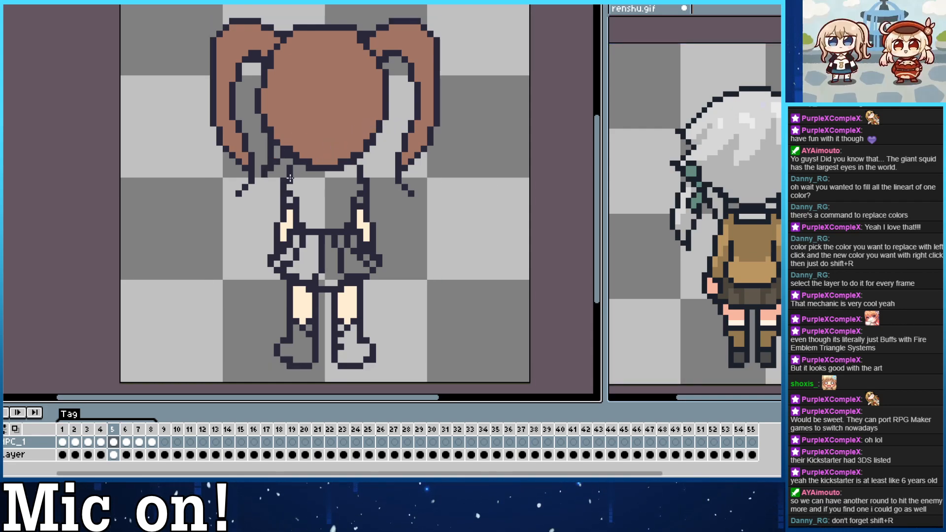
click(62, 442)
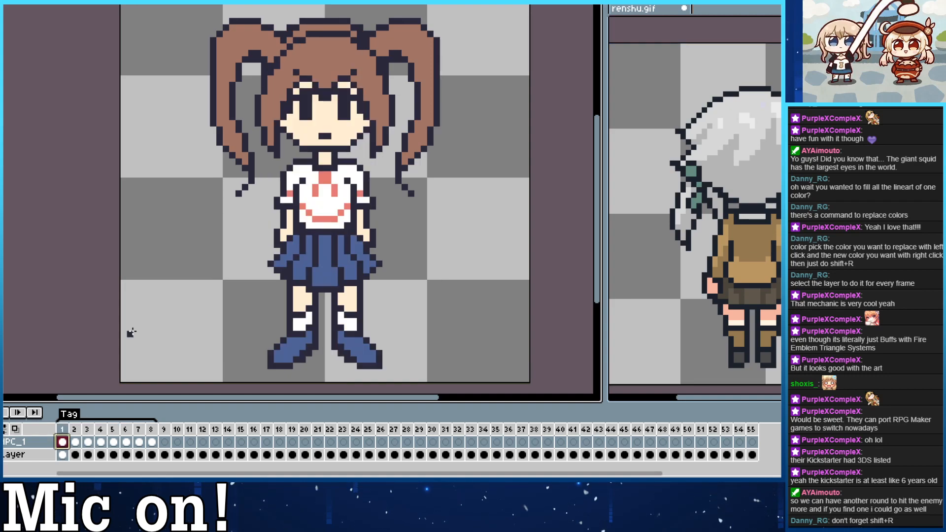
click(152, 442)
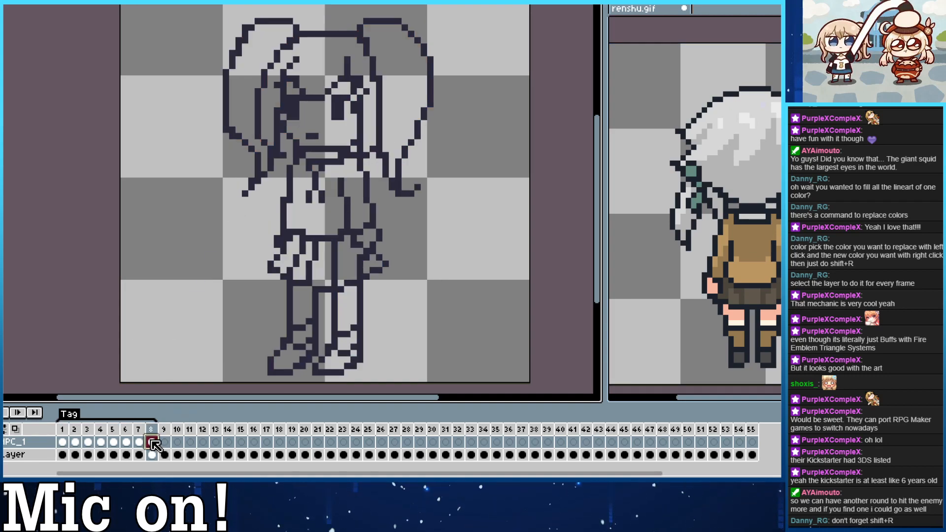
key(Left)
key(Left)
key(Left)
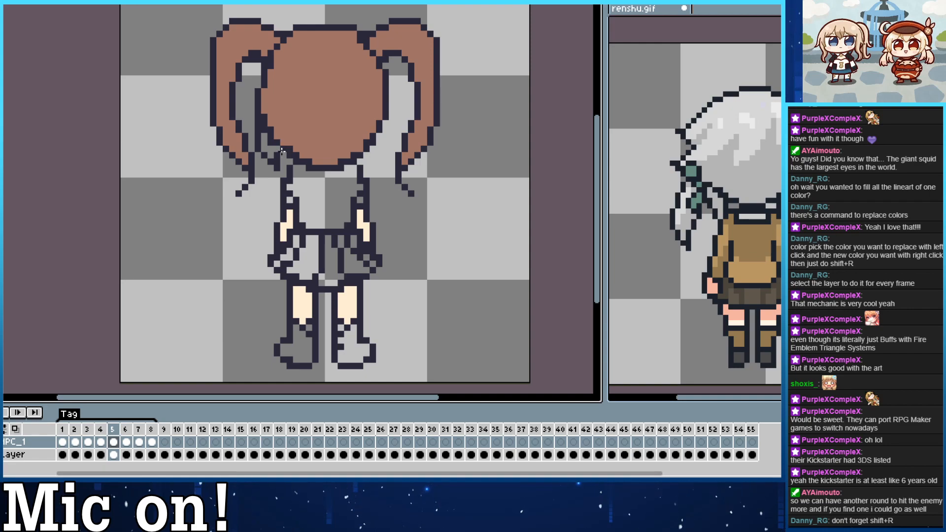
Try to draw matching dark hair strands by hand at the lower right of the head in frame 5.
mouse_move(379, 142)
mouse_down()
mouse_move(372, 170)
mouse_move(383, 161)
mouse_move(373, 155)
mouse_move(368, 169)
mouse_move(379, 113)
mouse_move(382, 146)
mouse_move(373, 168)
mouse_up()
key(ctrl+z)
click(380, 148)
key(ctrl+z)
key(ctrl+z)
key(ctrl+z)
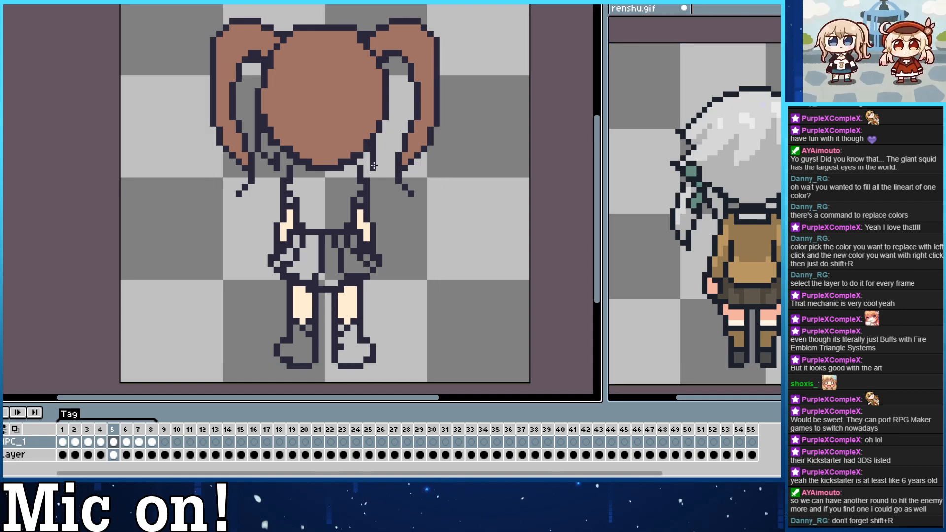
key(ctrl+z)
drag(385, 123, 373, 168)
click(386, 155)
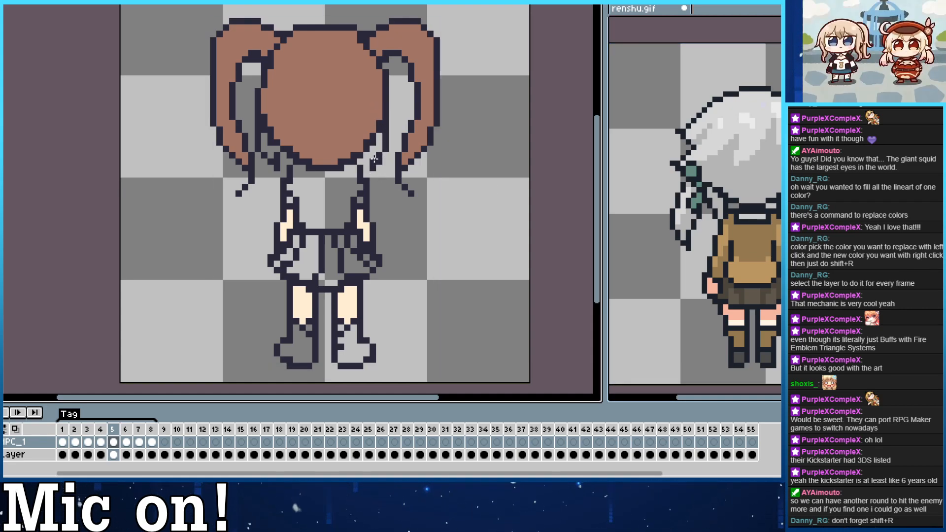
key(ctrl+z)
key(ctrl+z)
Turn on left-right symmetry, undo the one-sided strands and redraw them mirrored below both sides of frame 5's head.
click(146, 3)
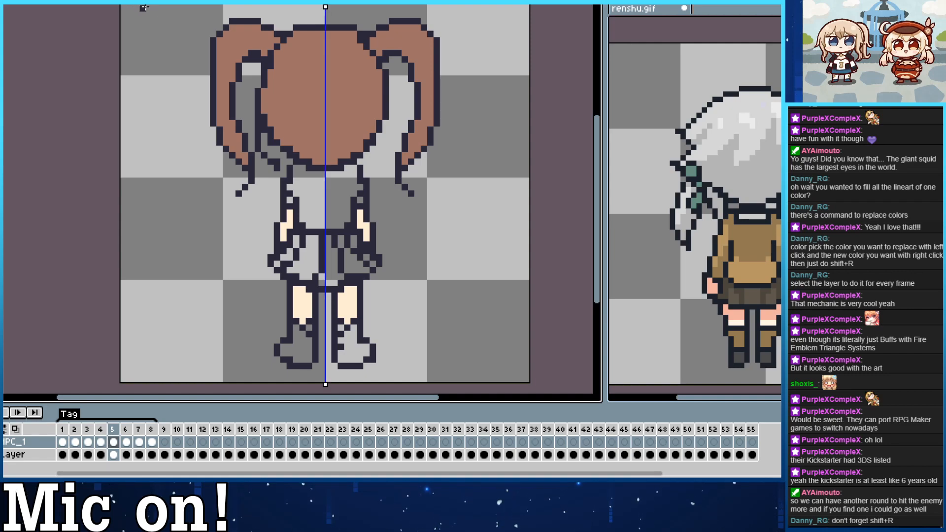
key(ctrl+z)
key(ctrl+z)
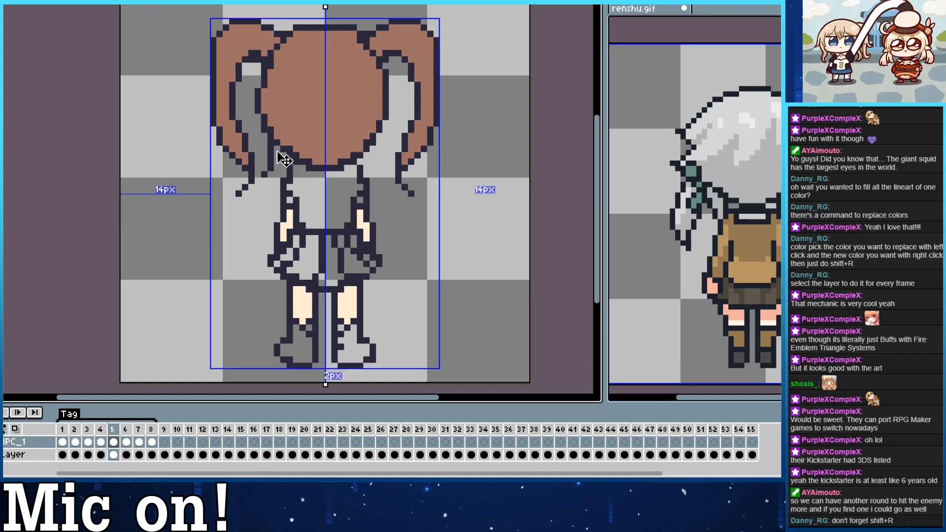
key(ctrl+z)
mouse_move(282, 149)
mouse_down()
mouse_move(283, 122)
mouse_move(276, 169)
mouse_move(289, 131)
mouse_move(280, 145)
mouse_move(262, 124)
mouse_move(283, 173)
mouse_up()
key(ctrl+z)
key(ctrl+z)
key(ctrl+z)
mouse_move(258, 124)
mouse_down()
mouse_move(288, 171)
mouse_move(277, 150)
mouse_up()
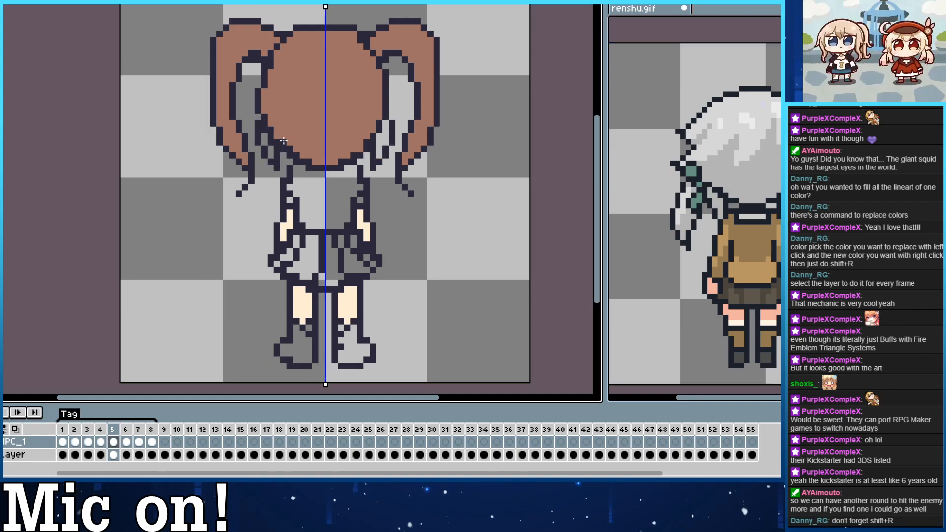
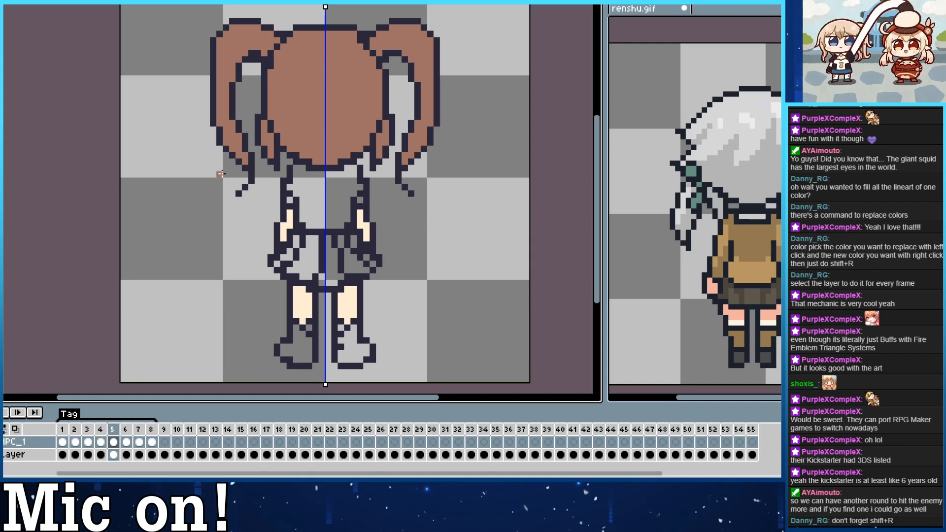
Fill the blouse in frame 2 with the white from the shirt in frame 1.
click(62, 443)
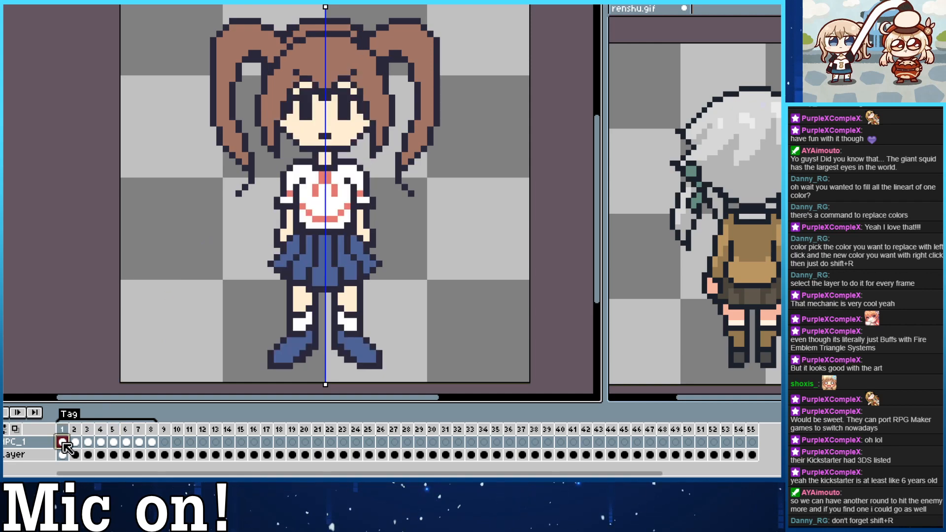
key(Right)
key(Right)
key(Left)
key(Left)
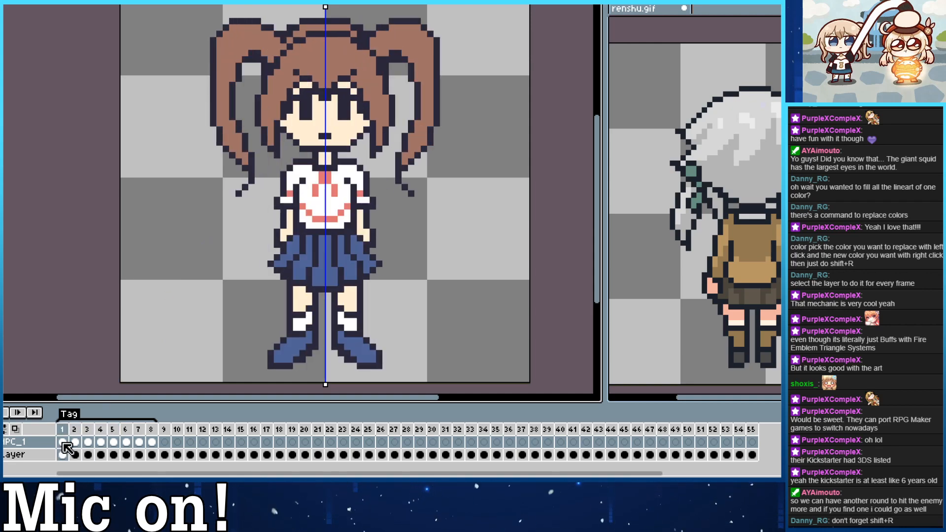
key(Right)
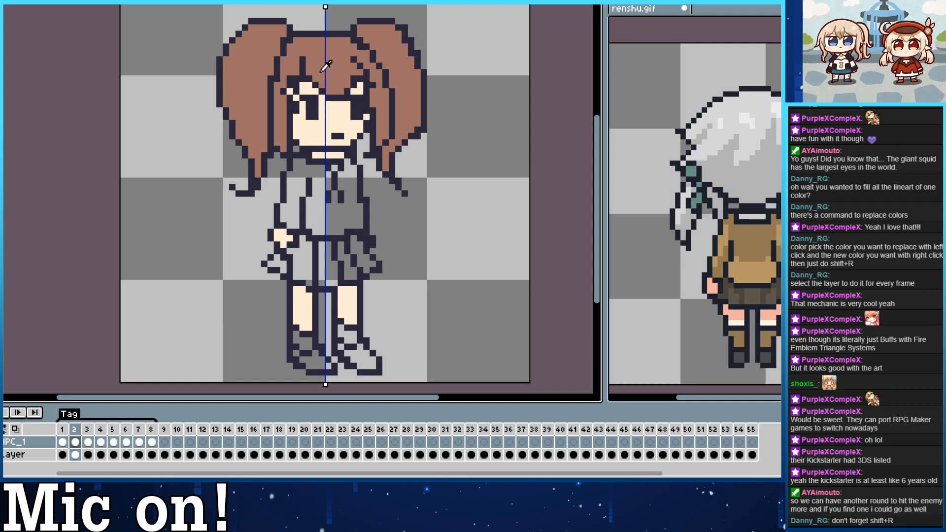
key(Return)
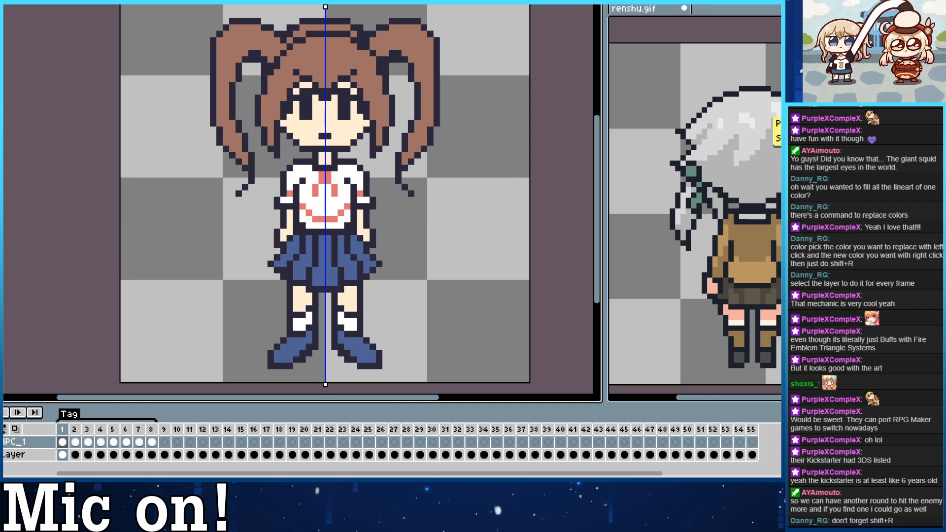
key(Right)
click(328, 193)
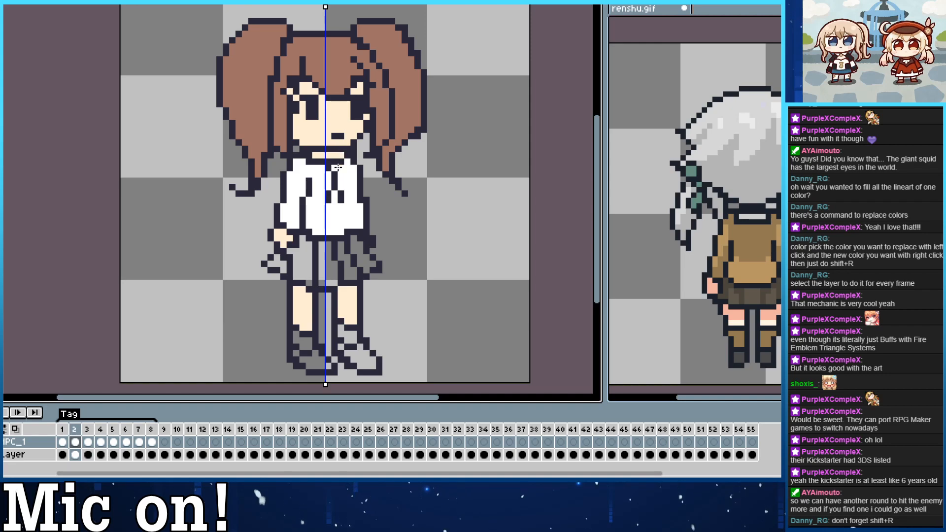
Fill the torso and sleeve of the shirt in frame 3 with white and turn off the vertical symmetry guide.
key(Right)
click(350, 206)
key(ctrl+z)
click(343, 215)
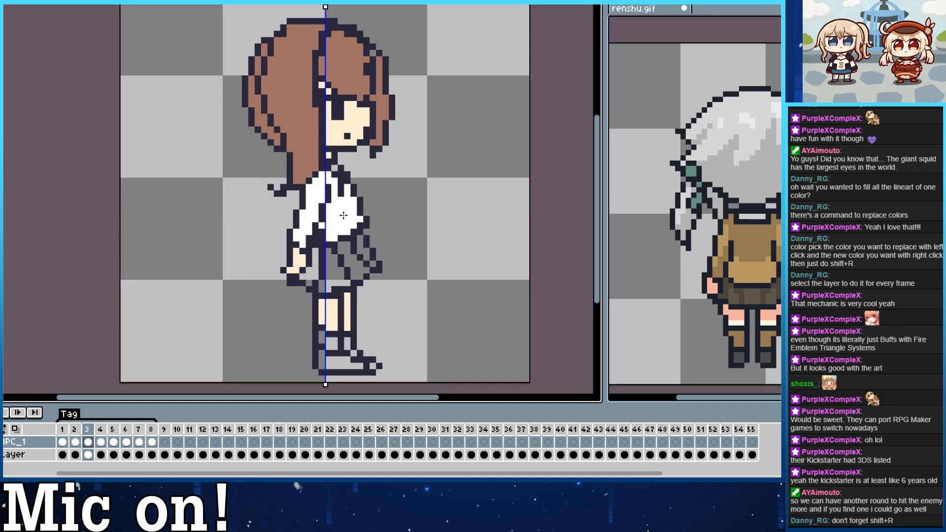
click(334, 164)
key(ctrl+z)
key(ctrl+z)
click(140, 2)
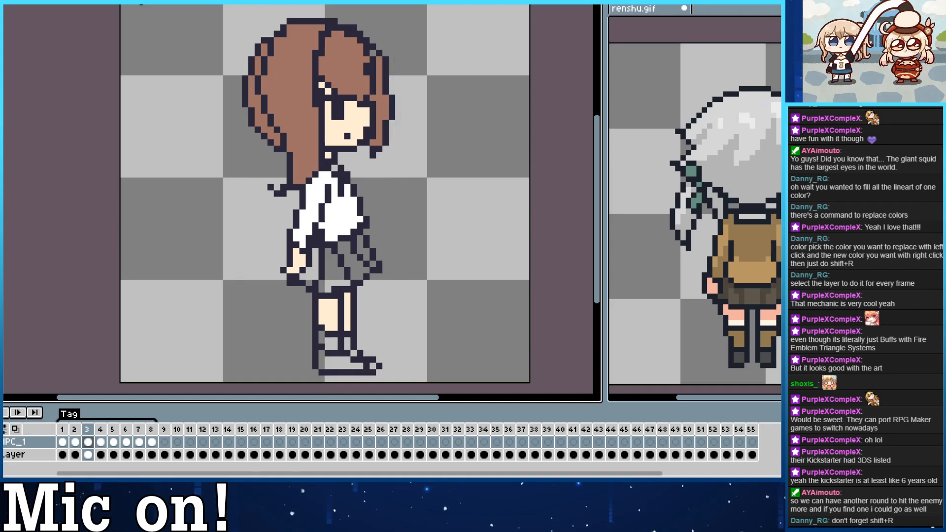
Compare the shirts in the earlier frames and fill the back of the shirt in frame 4 with white.
key(Left)
key(Left)
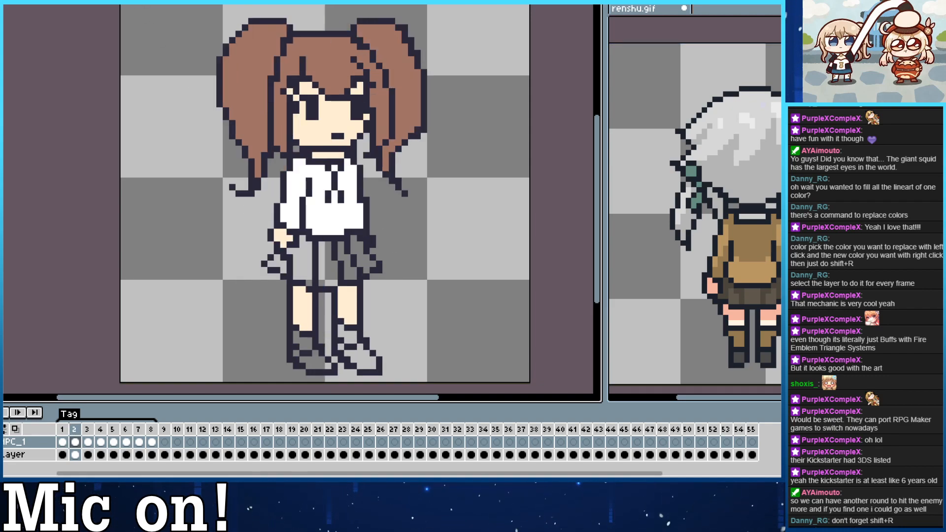
key(Right)
key(Right)
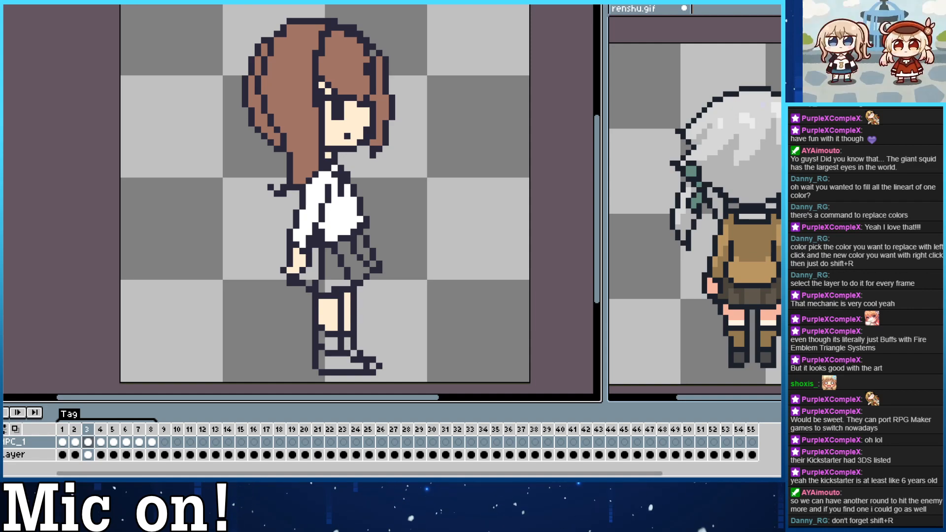
key(Right)
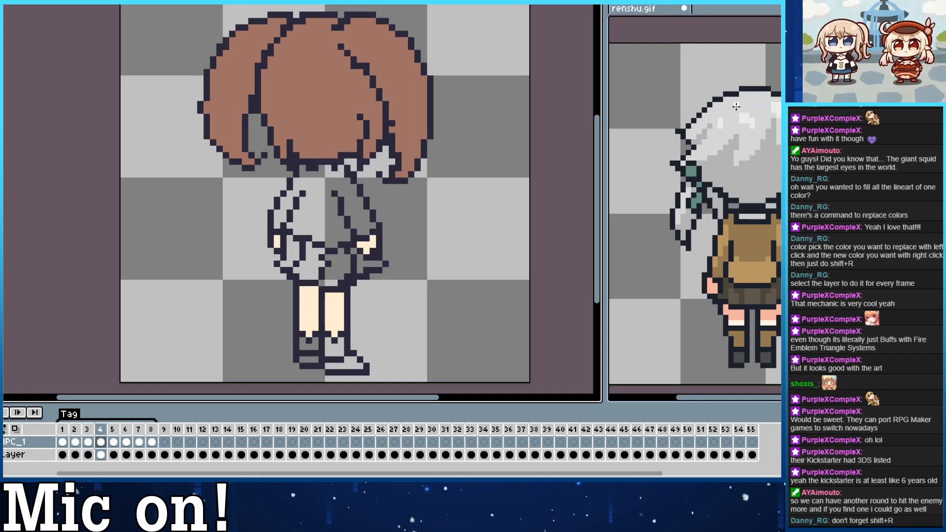
click(317, 216)
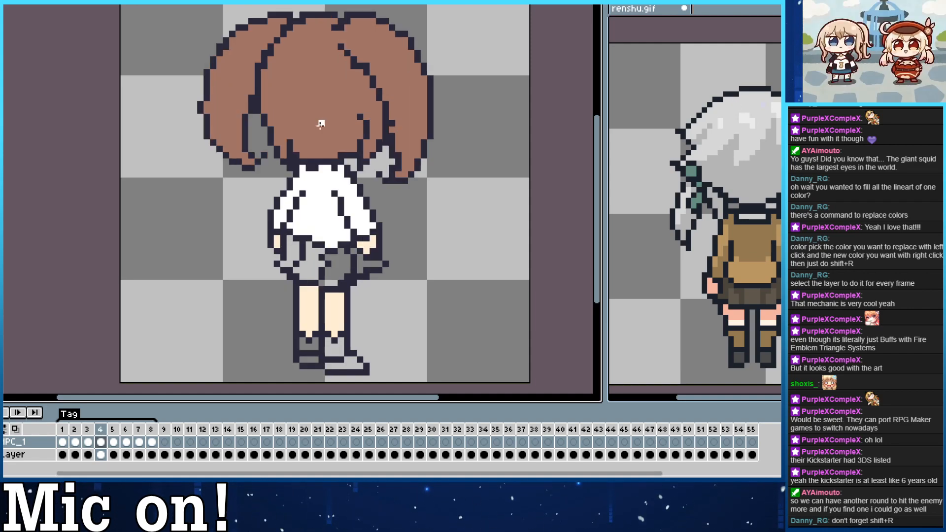
Fill the shirt of the back view in frame 5 with white.
key(Right)
click(276, 166)
click(324, 190)
key(ctrl+z)
key(ctrl+z)
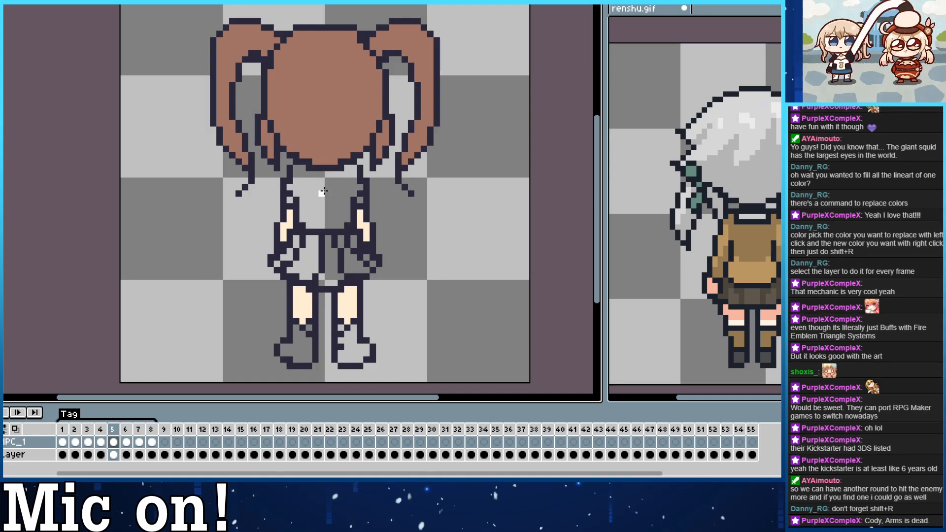
click(324, 193)
Compare the coral shirt details in frame 1 with the white-filled shirts in frames 2 to 5.
key(Left)
key(Left)
key(Left)
key(Left)
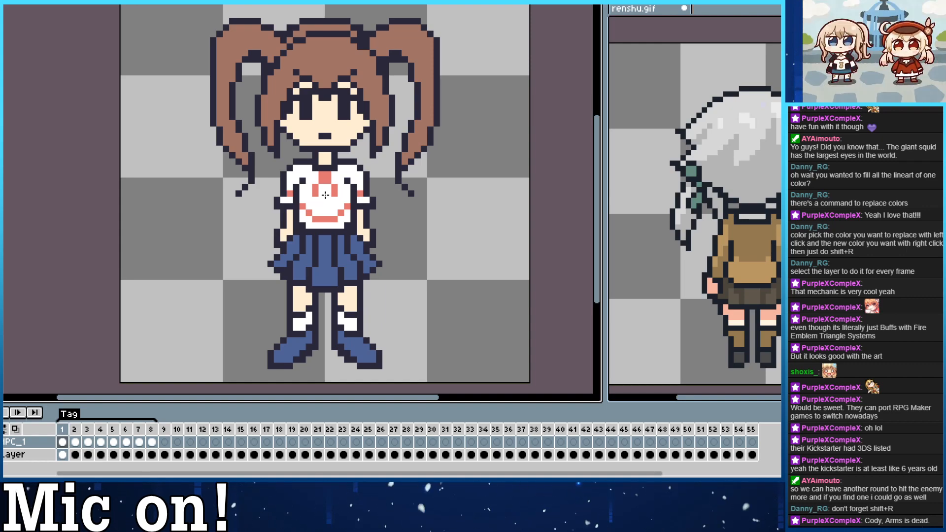
key(Right)
key(Right)
key(Right)
key(Right)
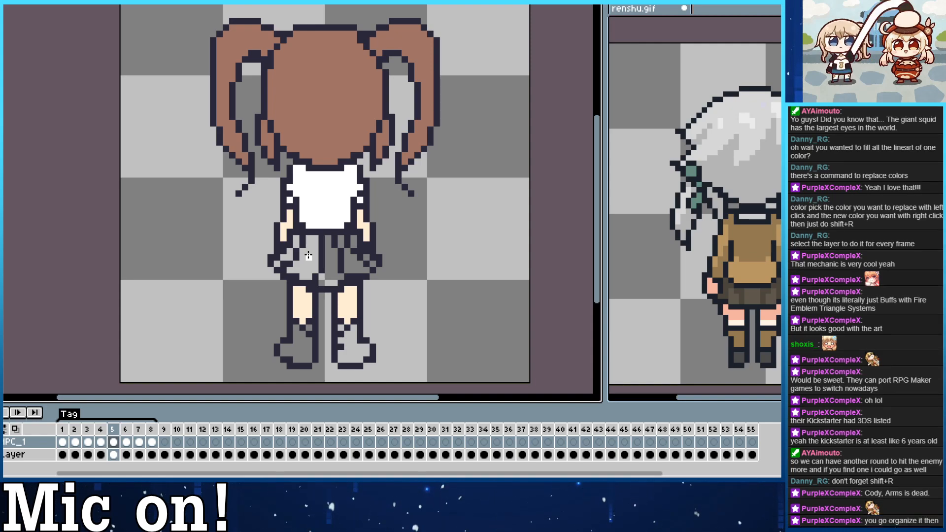
key(Left)
key(Left)
key(Left)
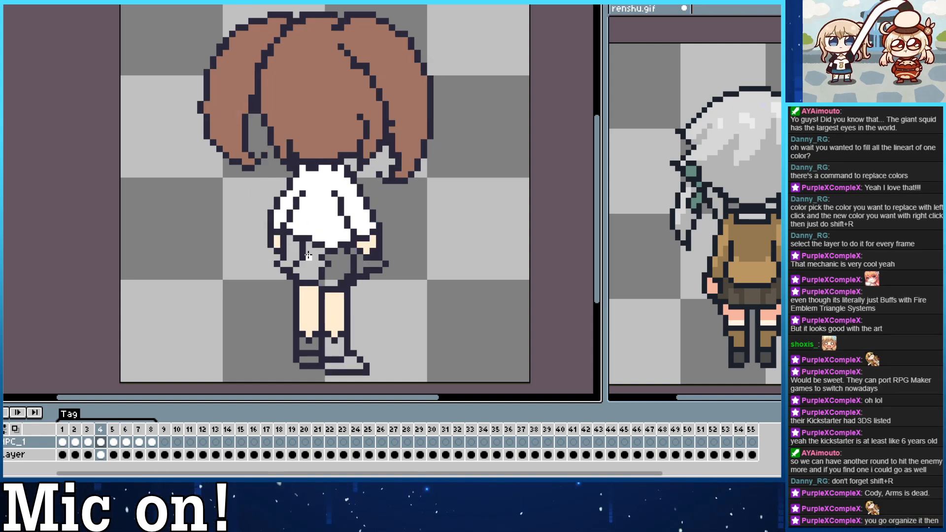
key(Left)
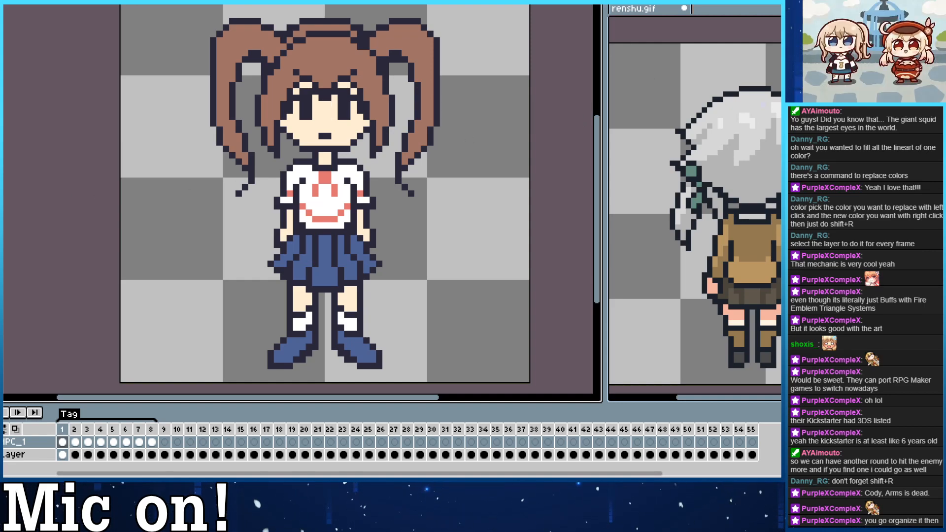
Recolor the ribbon at the collar of frame 2 in the coral used on frame 1's shirt.
key(Right)
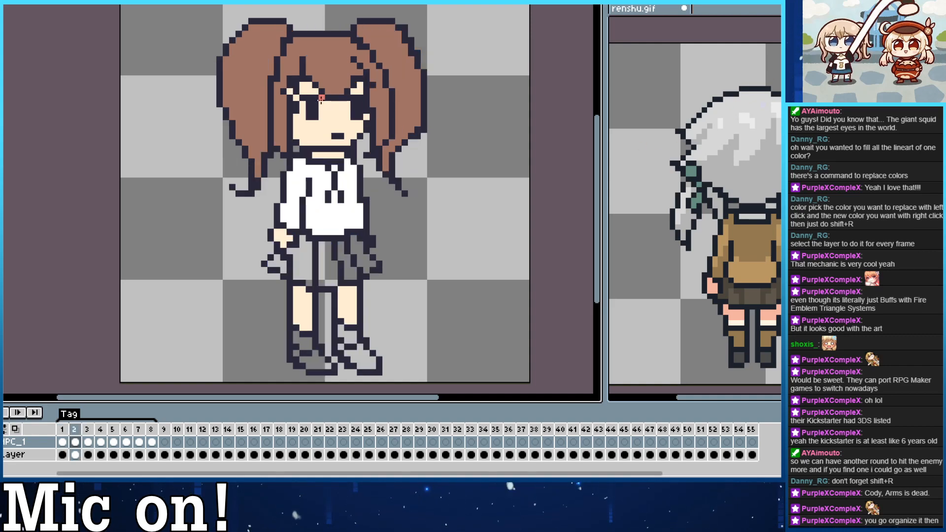
mouse_move(328, 168)
mouse_down()
mouse_move(341, 168)
mouse_move(334, 187)
mouse_up()
key(ctrl+z)
click(341, 168)
click(328, 168)
click(330, 195)
click(328, 199)
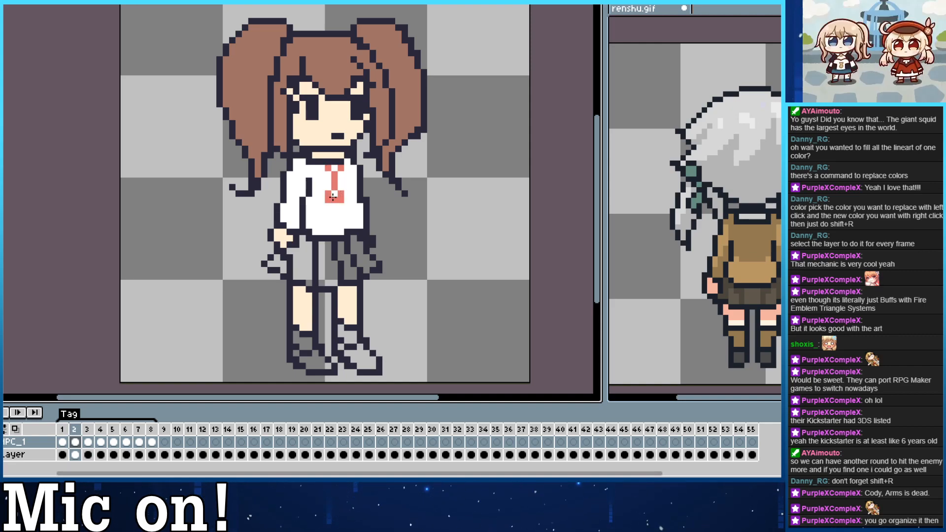
Draw a coral stripe across the lower part of the shirt in frame 2, curving up at both ends.
mouse_move(309, 219)
mouse_down()
mouse_move(361, 197)
mouse_move(341, 224)
mouse_move(303, 212)
mouse_up()
key(ctrl+z)
click(331, 217)
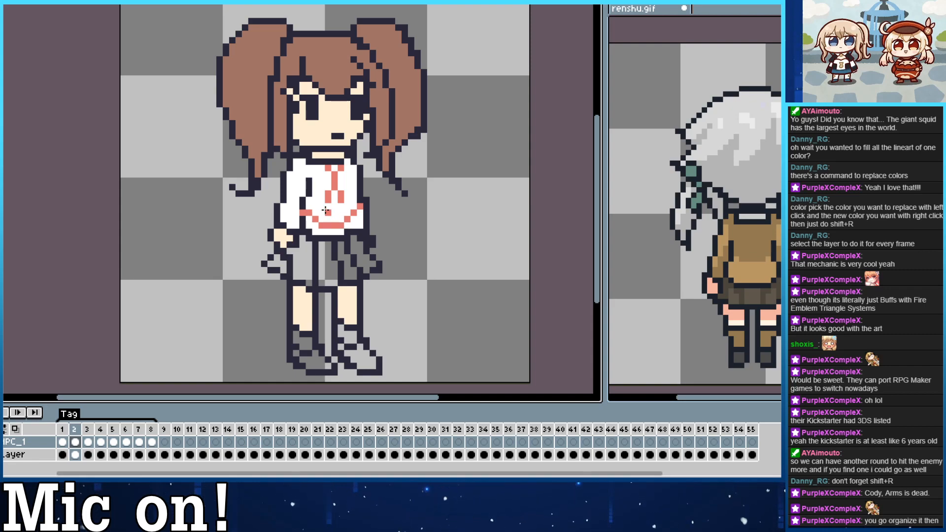
key(ctrl+z)
key(ctrl+z)
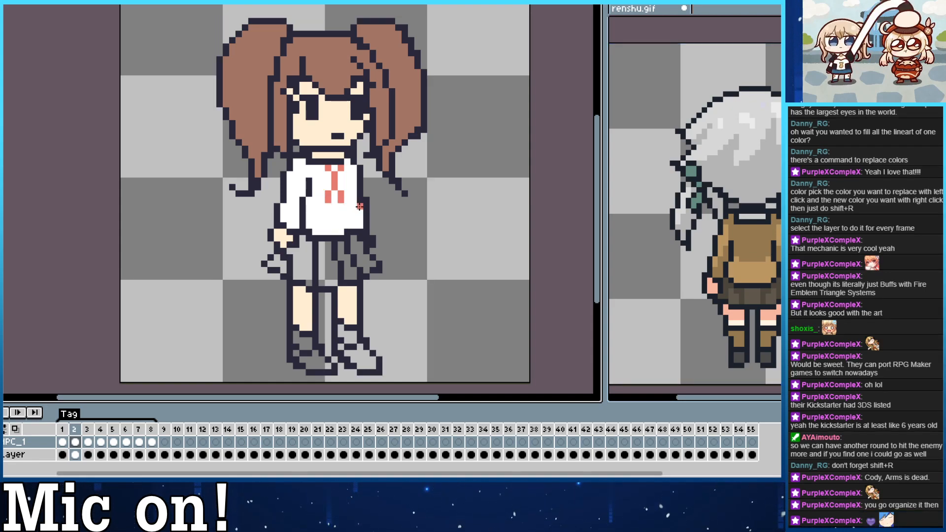
mouse_move(360, 206)
mouse_down()
mouse_move(337, 219)
mouse_move(306, 213)
mouse_up()
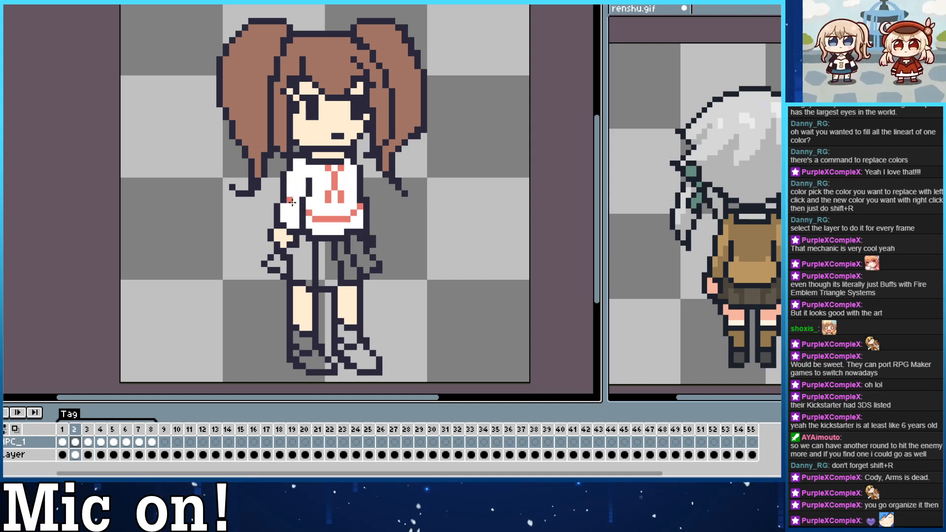
key(Left)
key(Right)
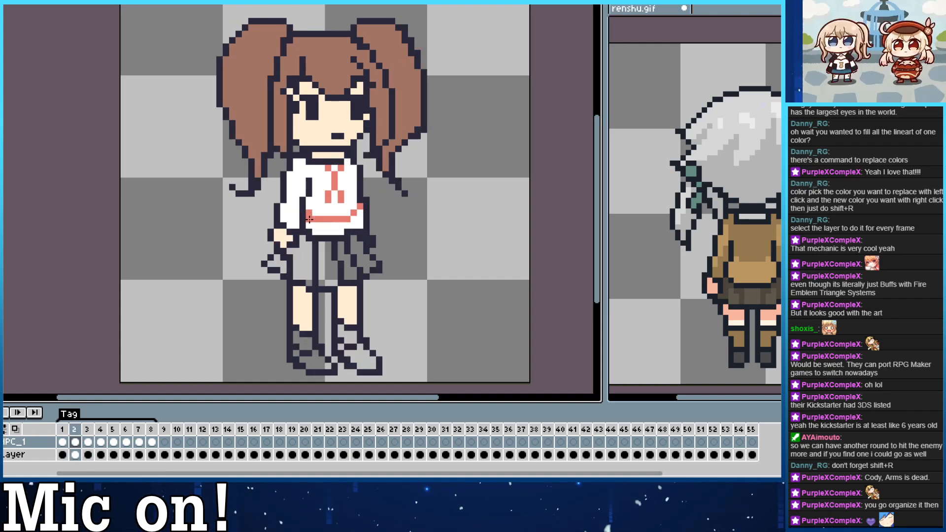
Shorten the sleeve in frame 2 to match frame 1, with a coral cuff, a dark outlined hem and a skin-colored forearm.
key(Left)
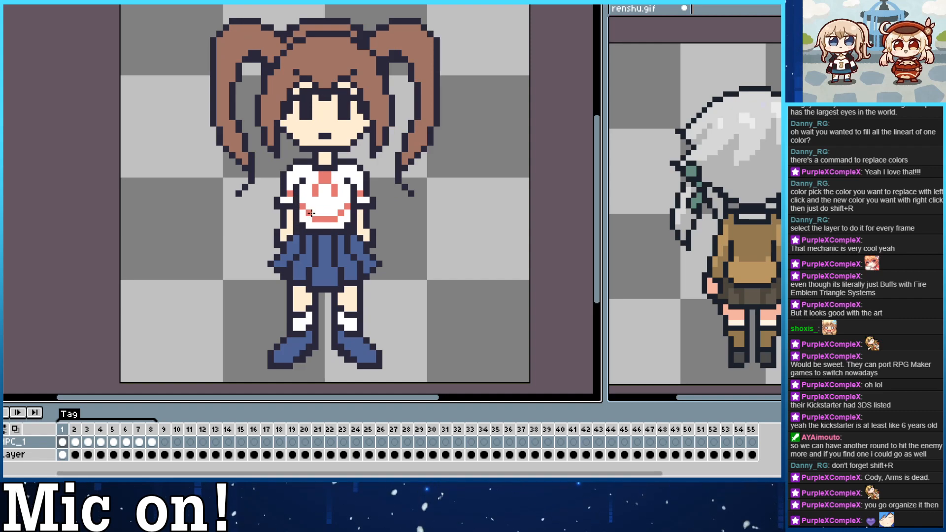
key(Right)
key(Right)
key(Right)
key(Right)
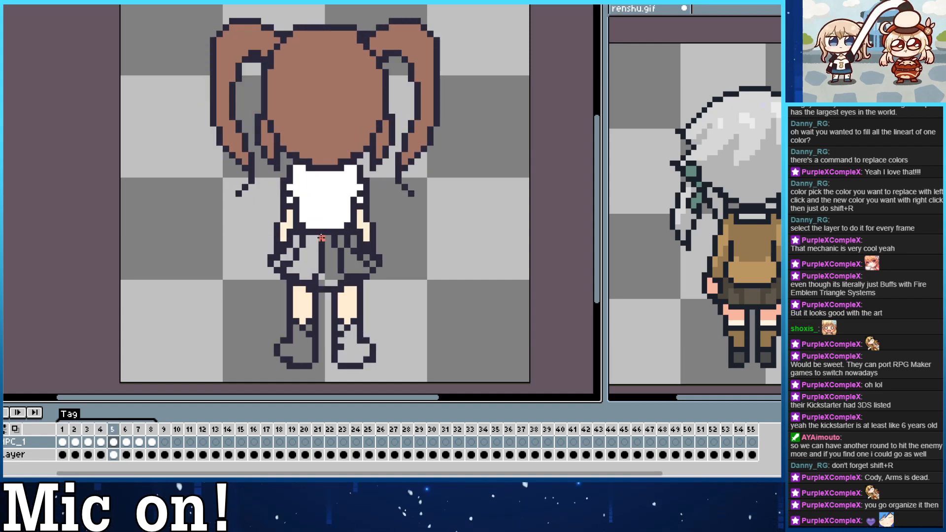
key(Right)
key(Right)
key(Right)
key(Right)
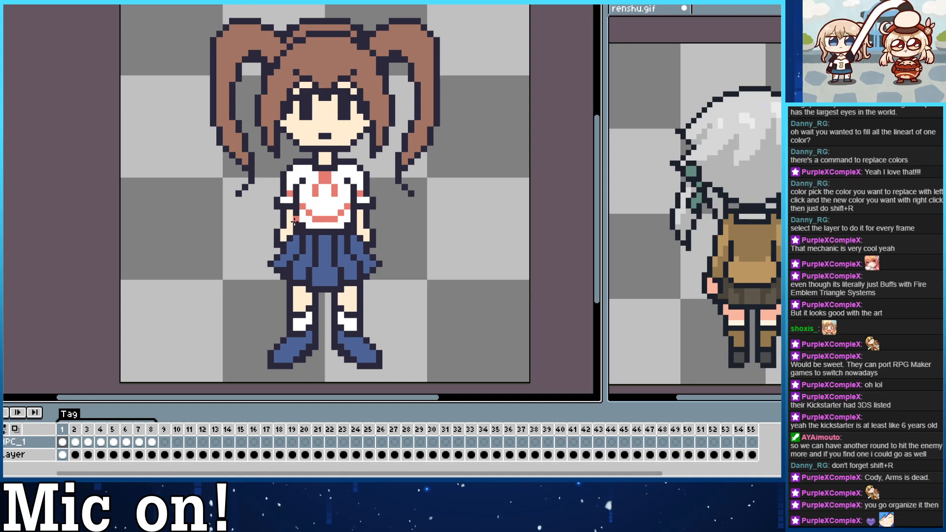
key(Right)
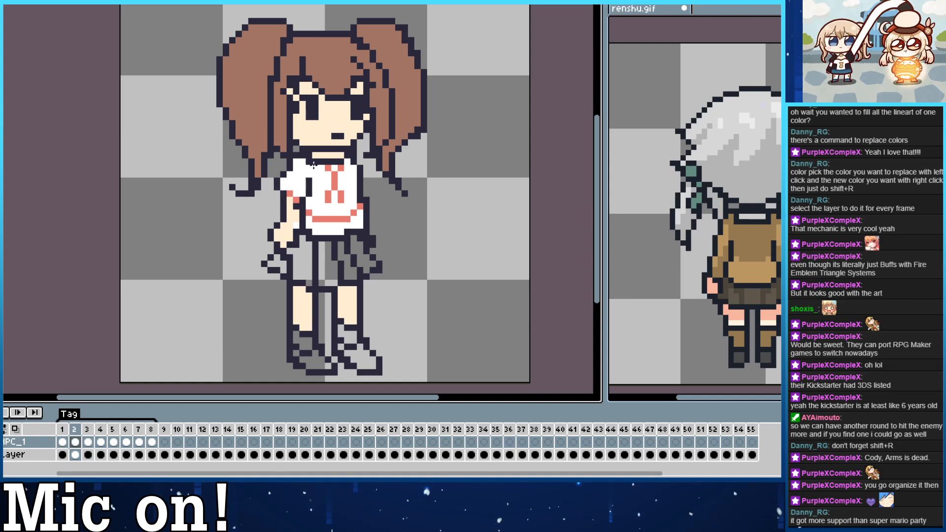
key(comma)
key(period)
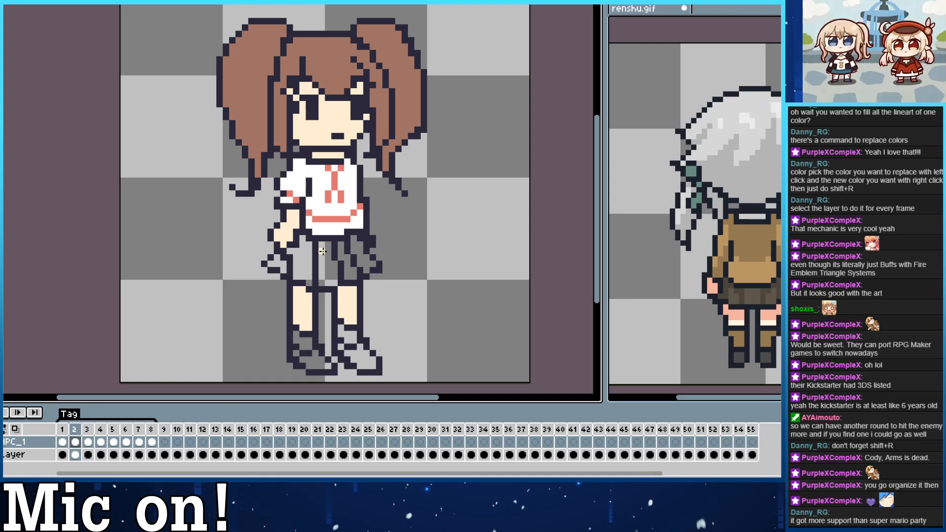
Paint the lower part of the sleeve in frame 3 in the hand's skin color to bare the forearm.
key(Left)
key(Right)
key(Right)
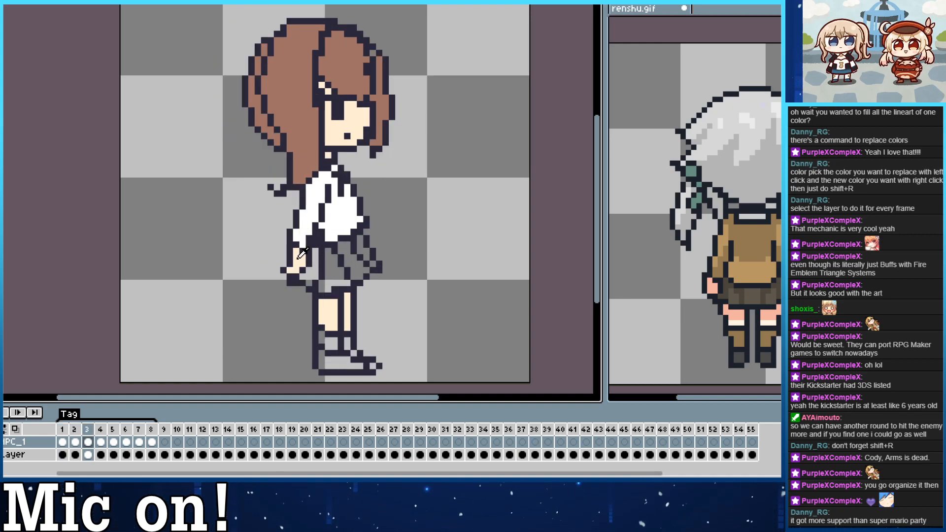
mouse_move(299, 251)
mouse_down()
mouse_move(310, 217)
mouse_move(298, 229)
mouse_move(309, 230)
mouse_move(313, 209)
mouse_up()
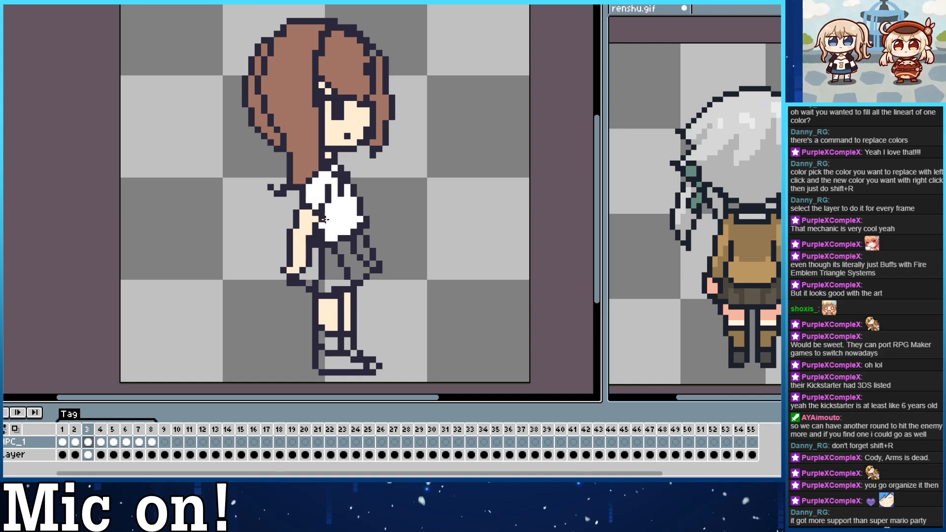
Add a coral cuff stripe to the short sleeve in frame 3, outline its hem and compare it with frame 2.
key(Left)
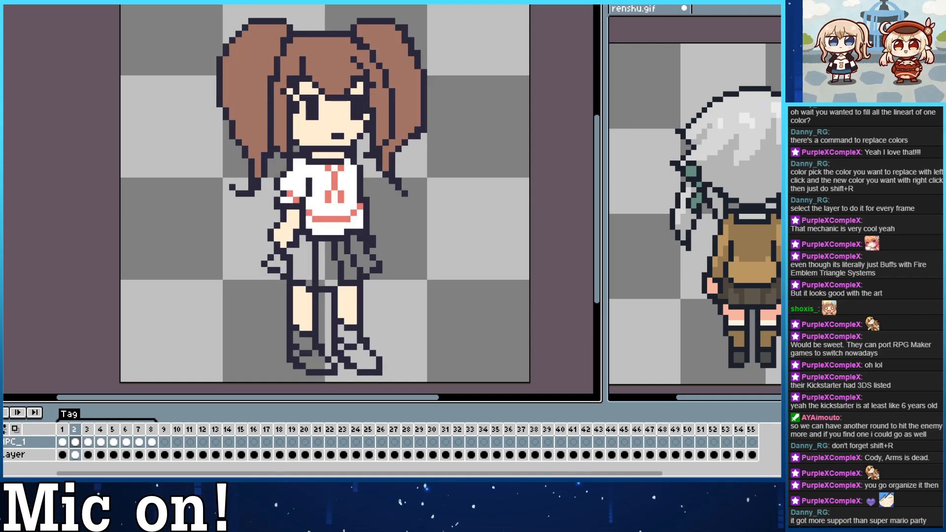
key(Right)
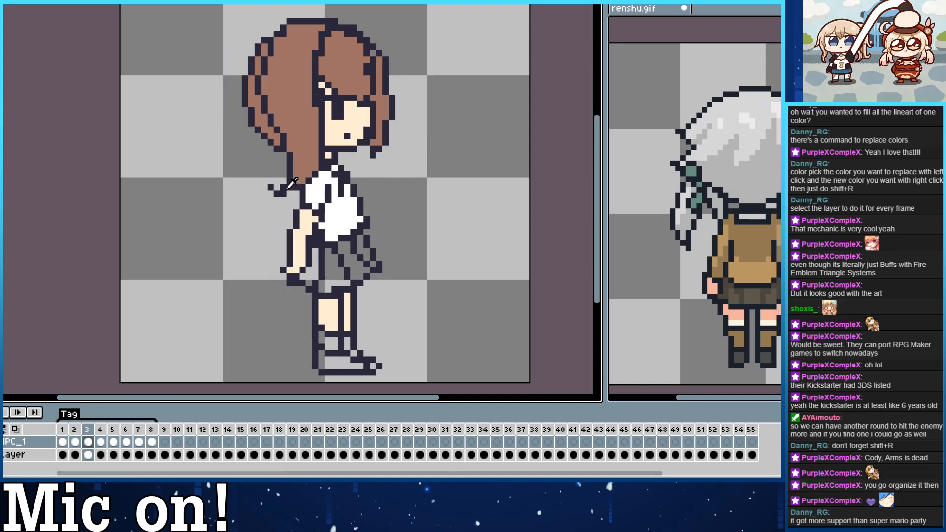
drag(310, 206, 314, 212)
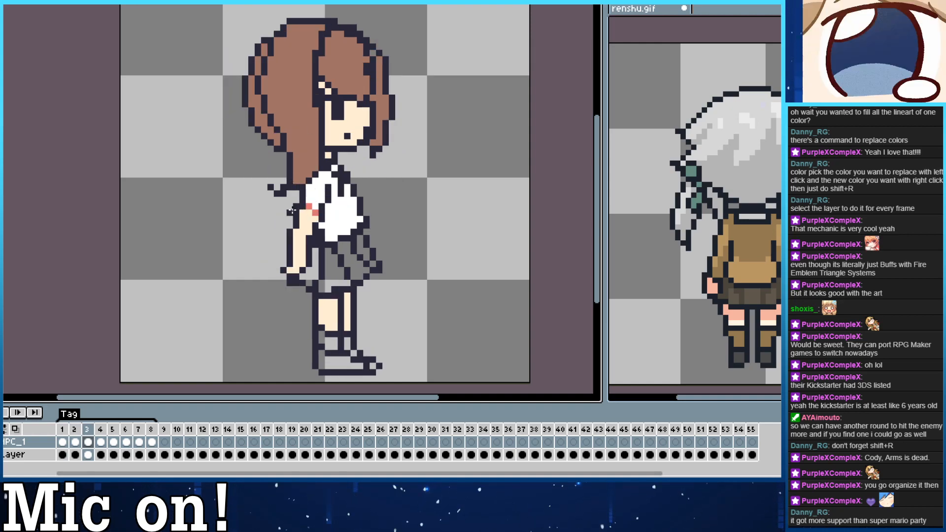
drag(293, 211, 315, 225)
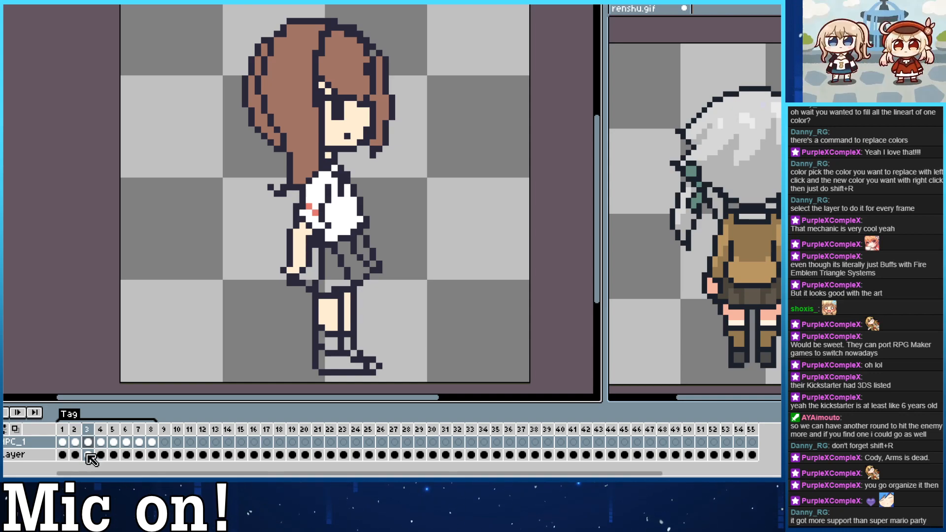
drag(298, 233, 280, 225)
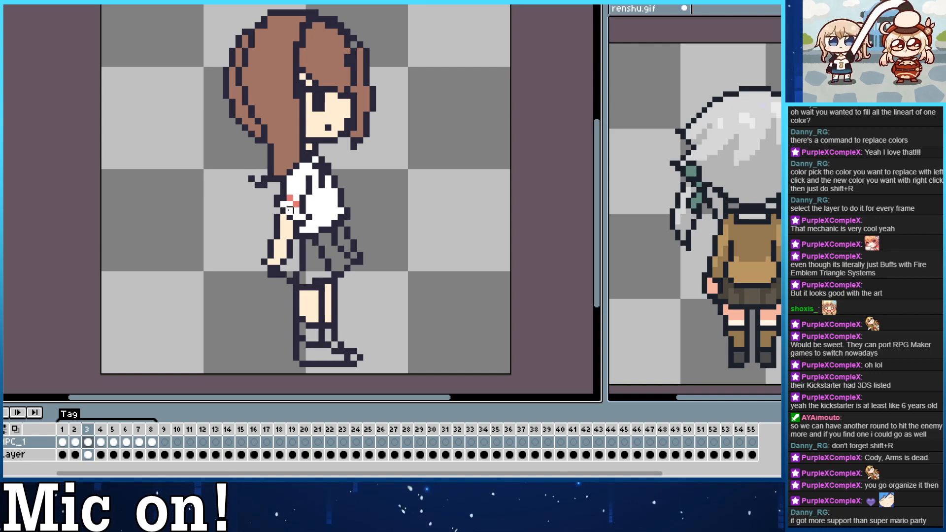
key(comma)
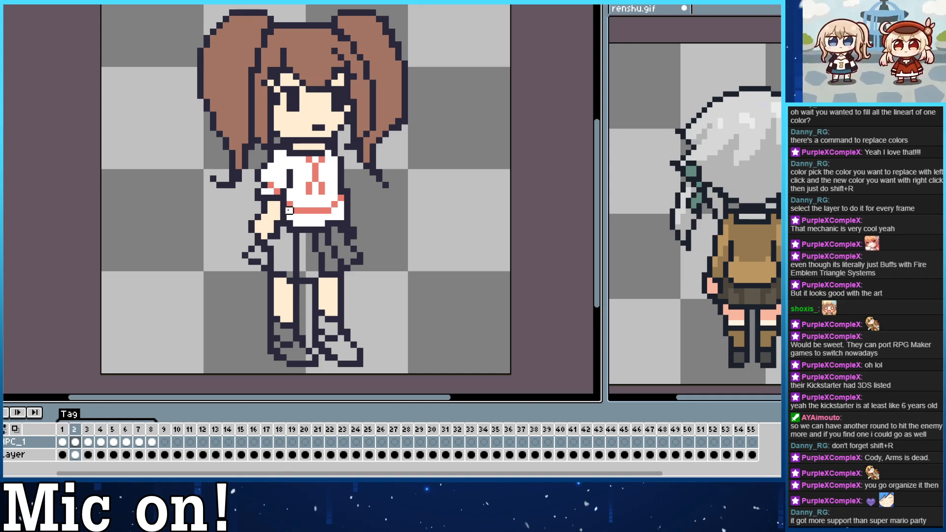
Shorten the near sleeve in frame 4 to match the other frames, with an outlined hem and a skin-colored forearm.
key(comma)
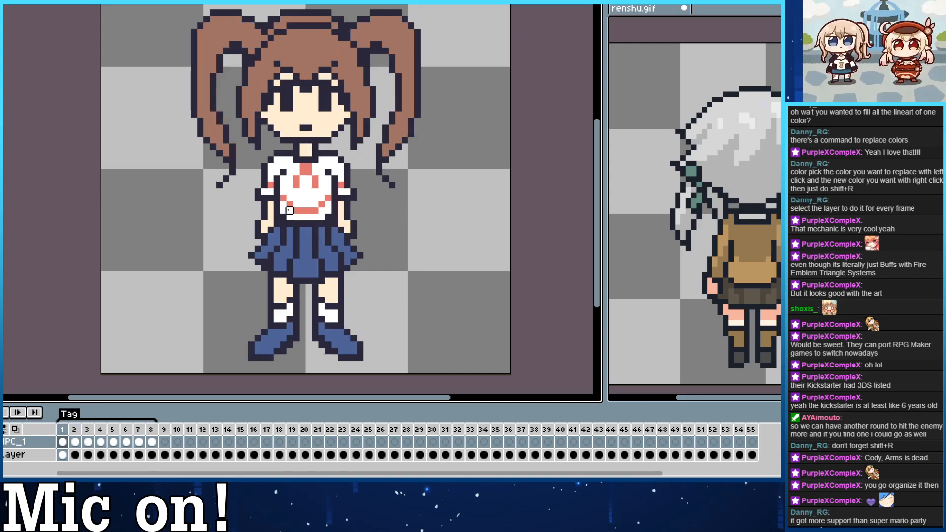
key(period)
key(period)
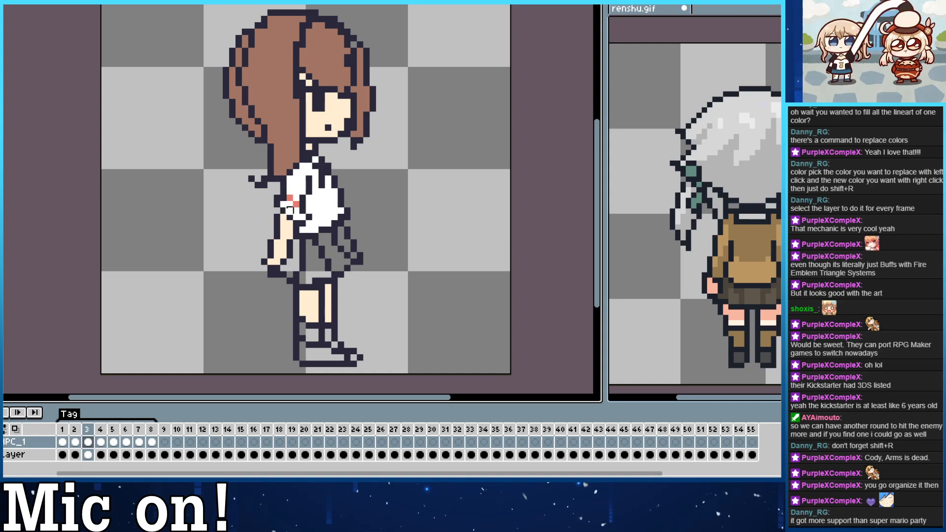
key(period)
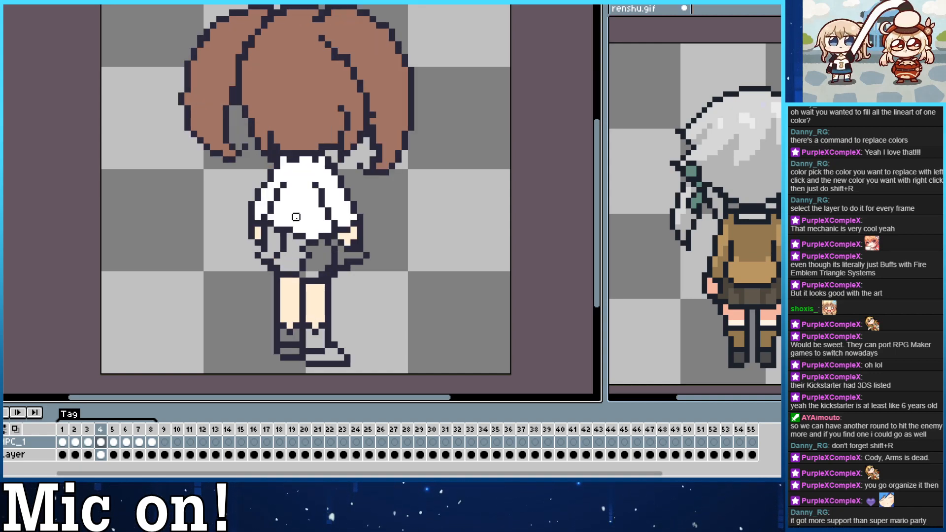
key(comma)
key(period)
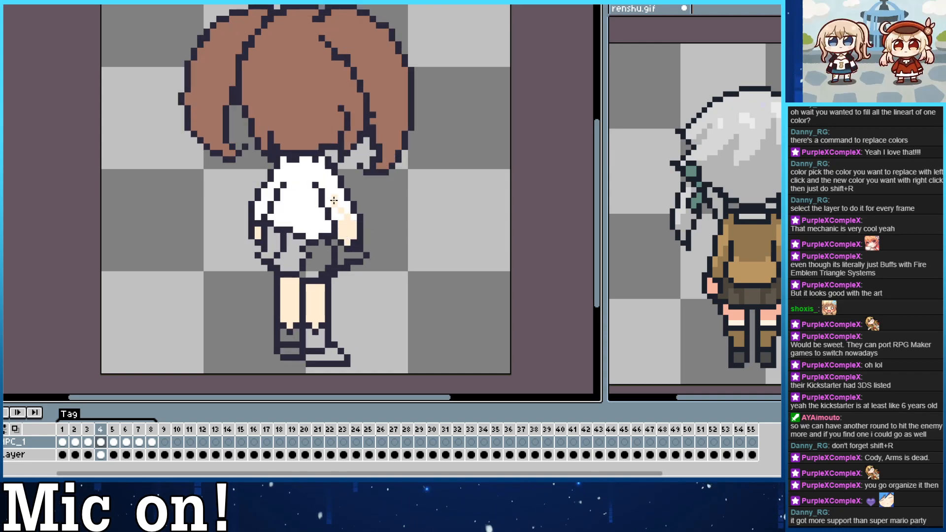
mouse_move(334, 200)
mouse_down()
mouse_move(350, 217)
mouse_move(339, 200)
mouse_up()
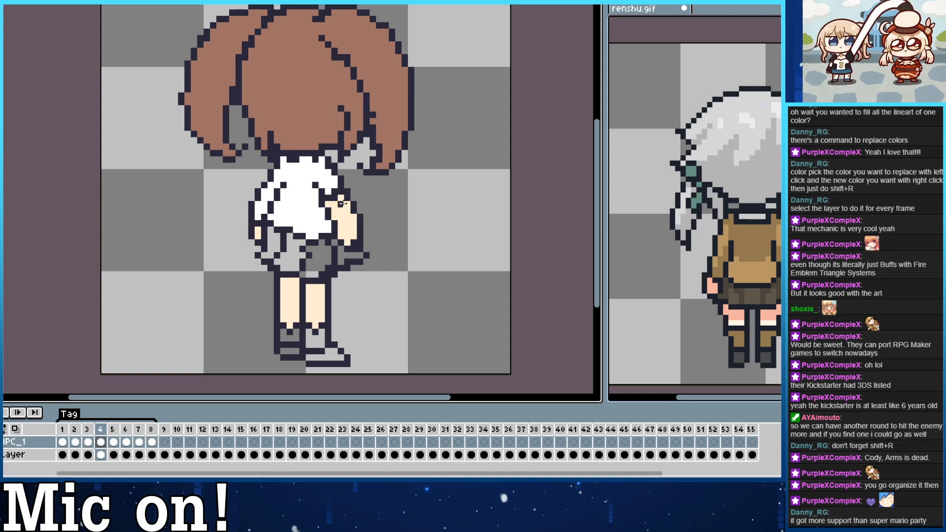
click(341, 198)
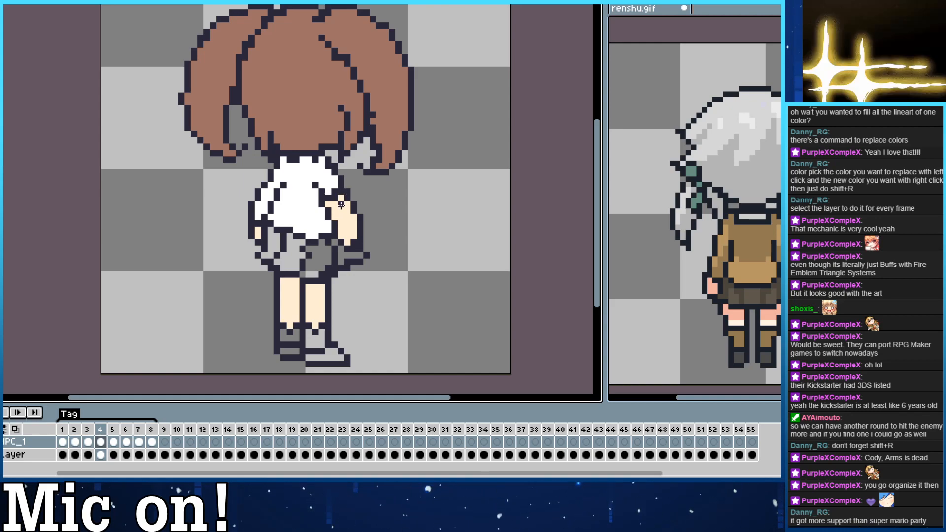
drag(334, 210, 339, 210)
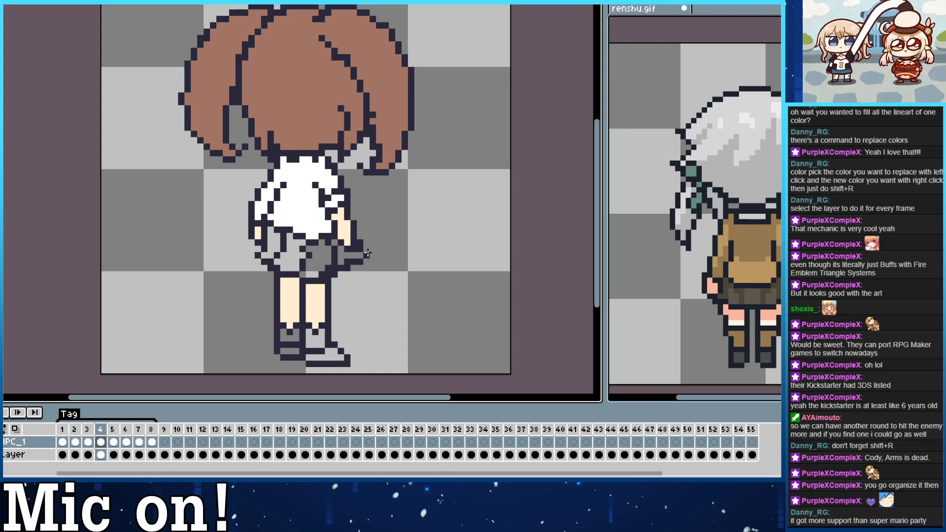
Sample the coral of frame 3's cuff and paint a cuff stripe across the shortened near sleeve in frame 4.
click(87, 442)
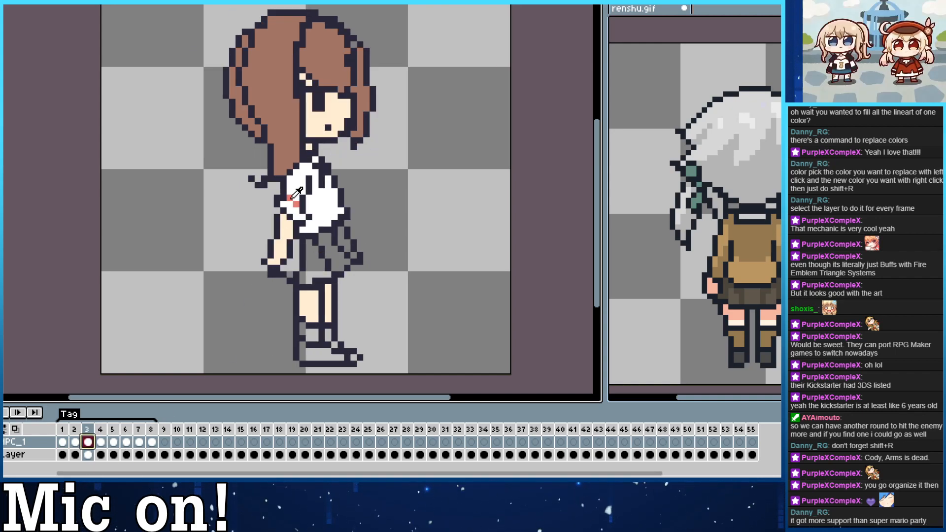
key(Right)
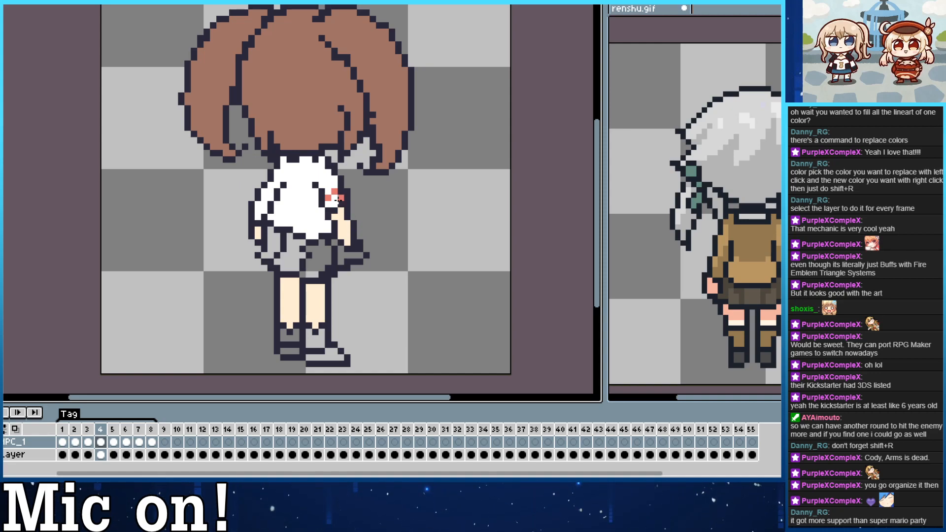
Draw a narrow coral ribbon below the collar in frame 3, using the ribbon in frame 2 as reference.
key(Left)
key(Left)
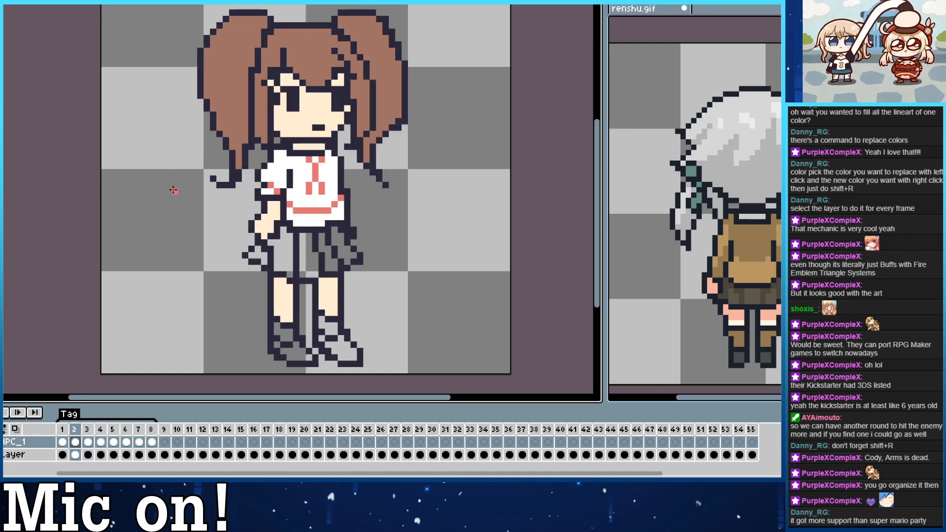
key(Right)
key(Left)
key(Right)
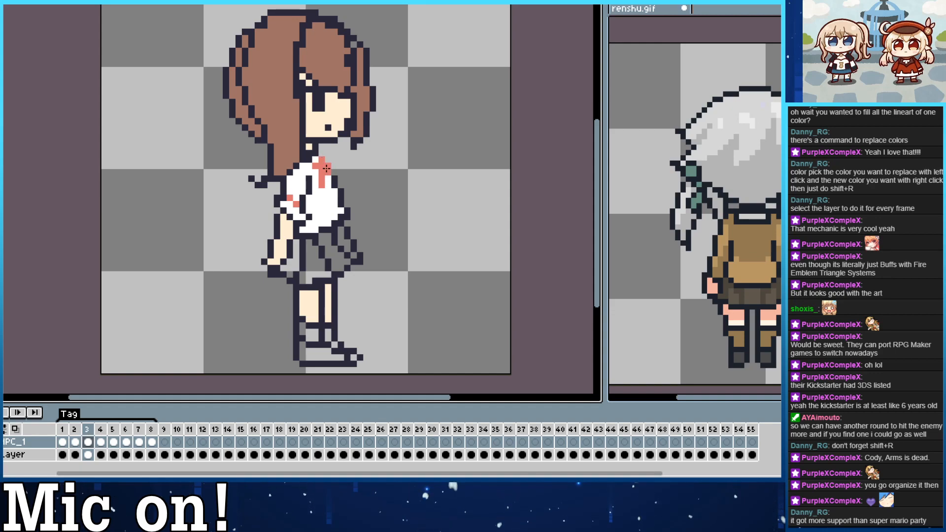
key(Right)
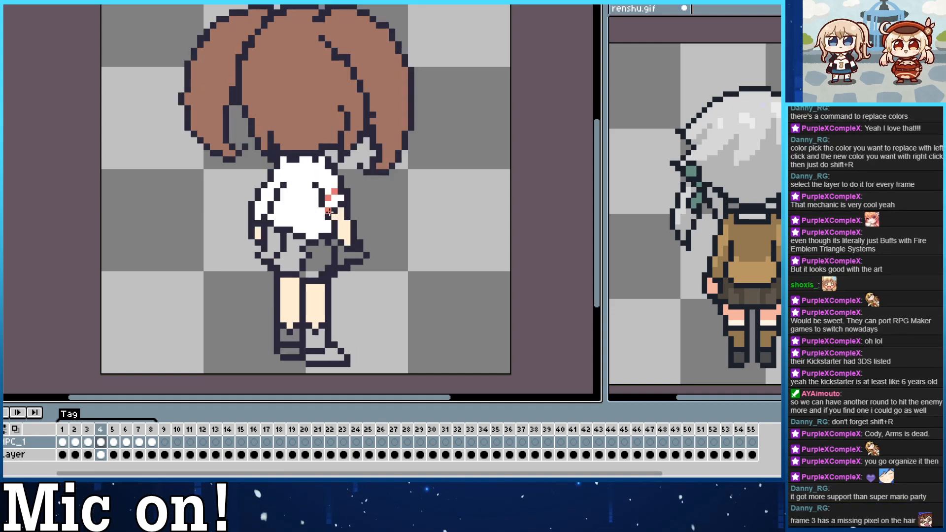
key(Left)
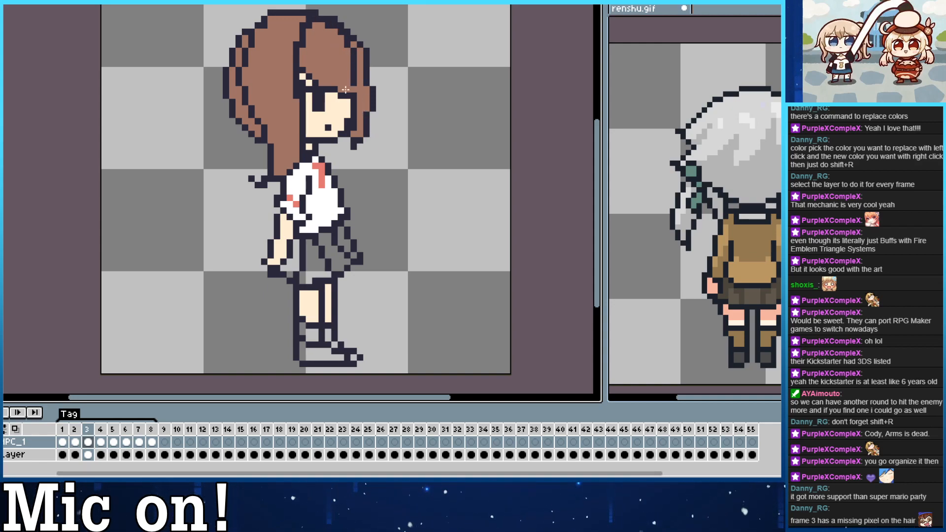
Compare the shirt, sleeves and coral details across frames 1 to 5.
key(Right)
key(Right)
key(Right)
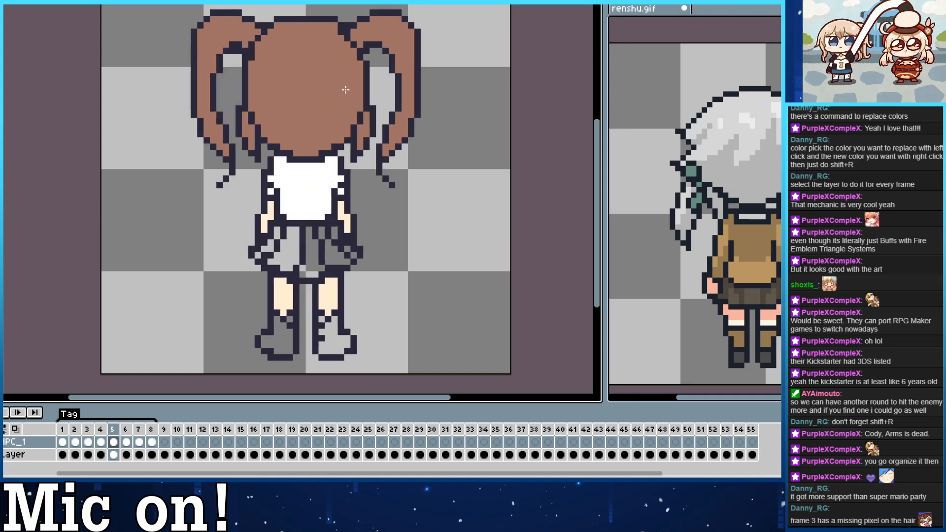
key(Left)
key(Left)
key(Left)
key(Left)
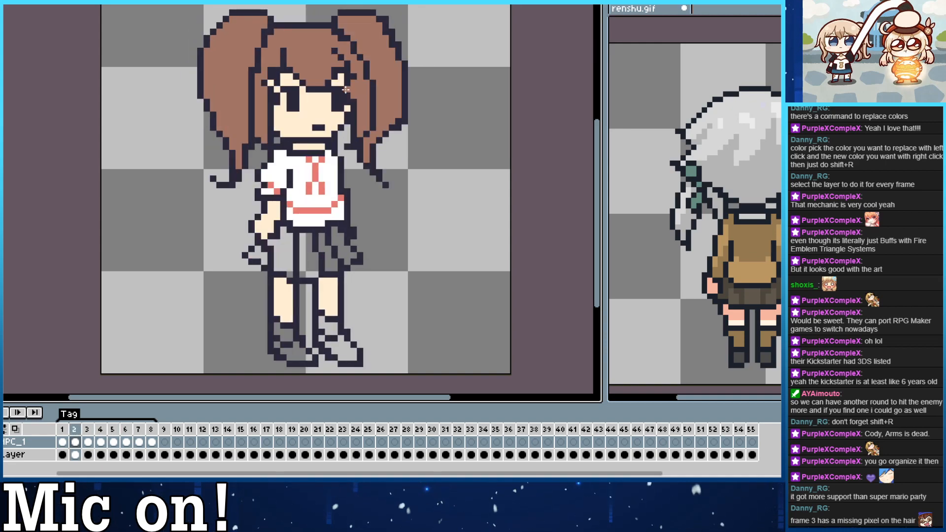
key(Right)
key(Down)
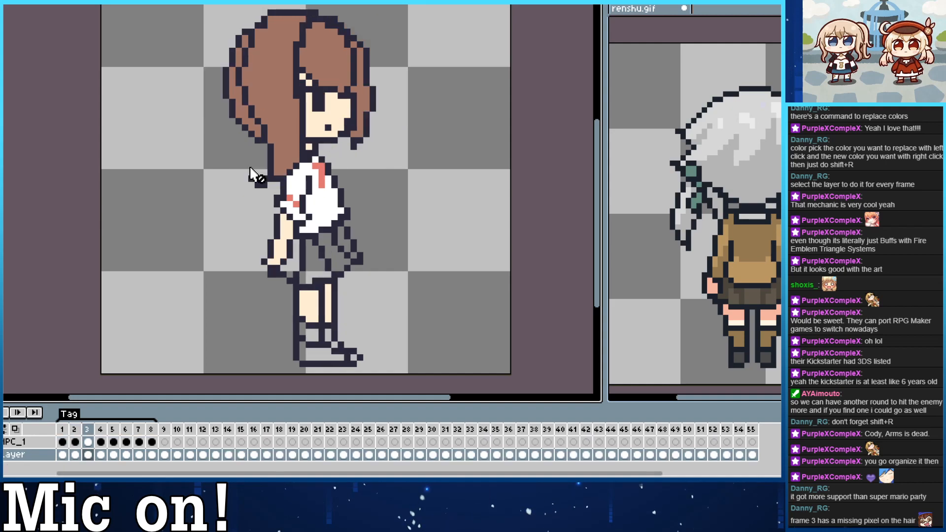
key(Up)
key(Right)
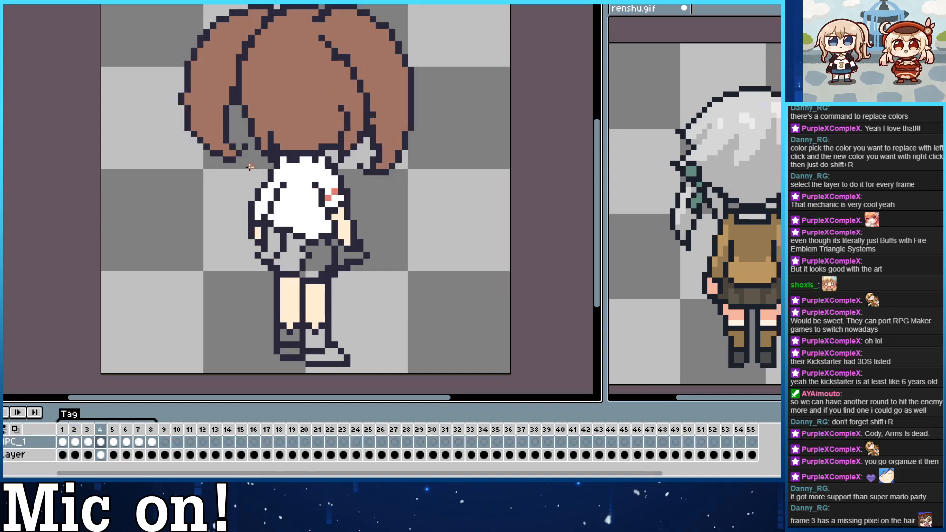
key(Left)
key(Left)
key(Left)
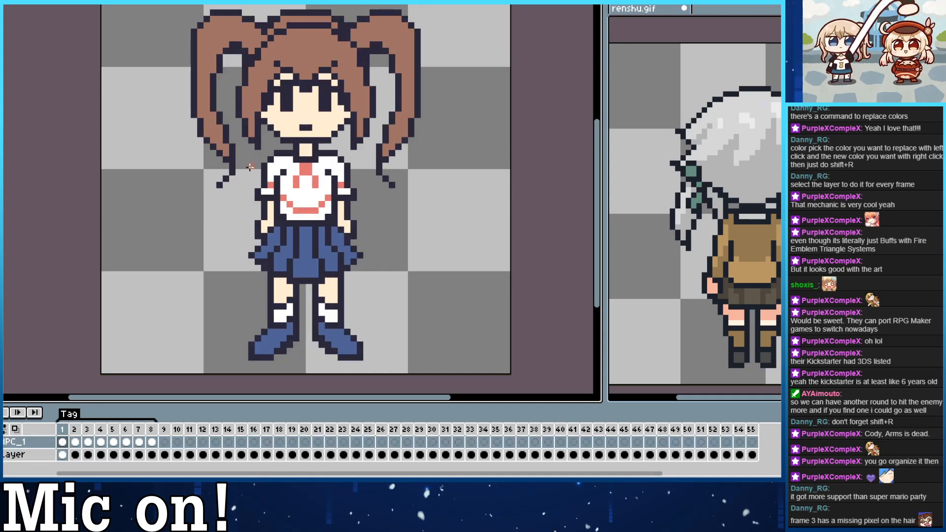
key(Right)
key(Right)
key(Right)
key(Right)
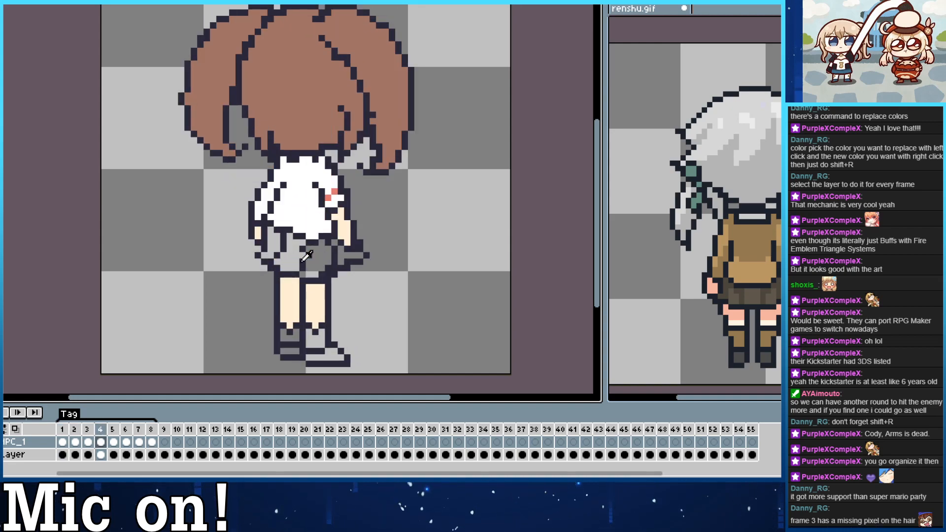
key(Left)
key(Left)
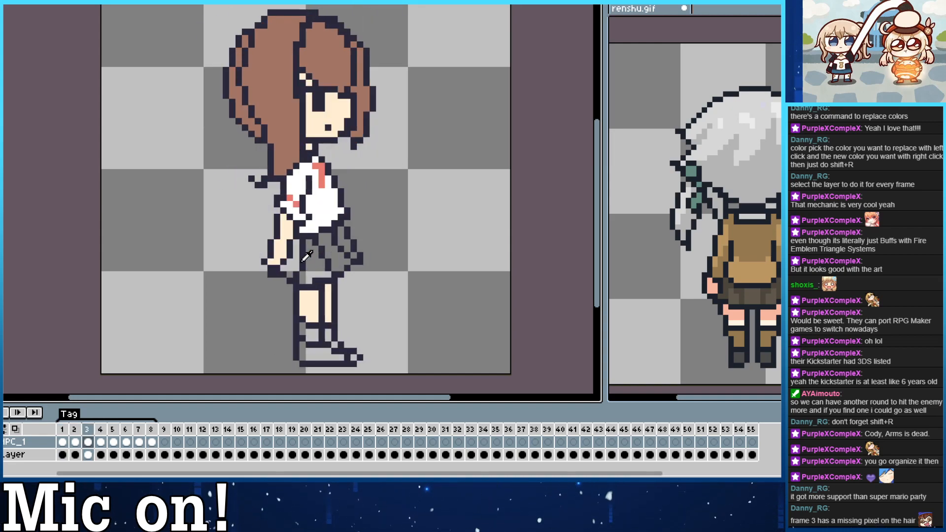
Shorten the far sleeve in frame 4 with a coral cuff, outlined hem and skin-colored forearm, and tidy the collar edge.
key(Right)
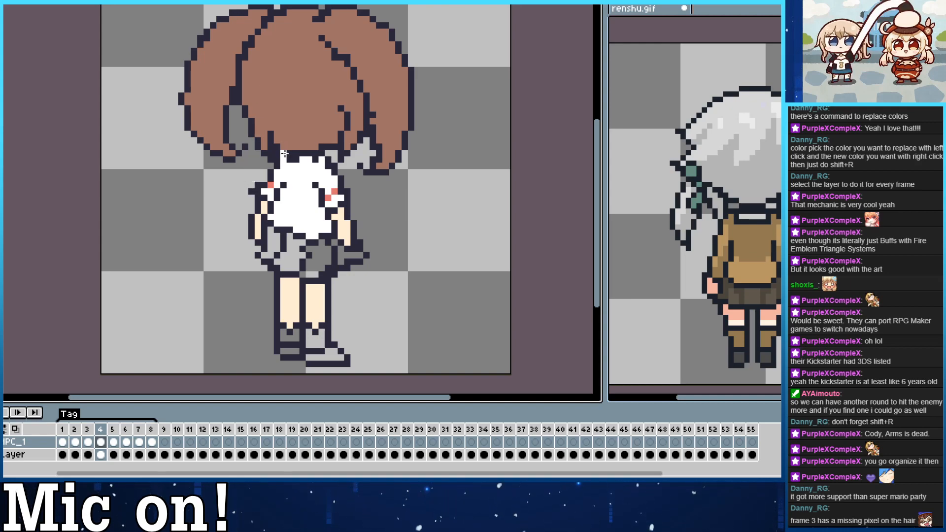
key(Right)
key(Left)
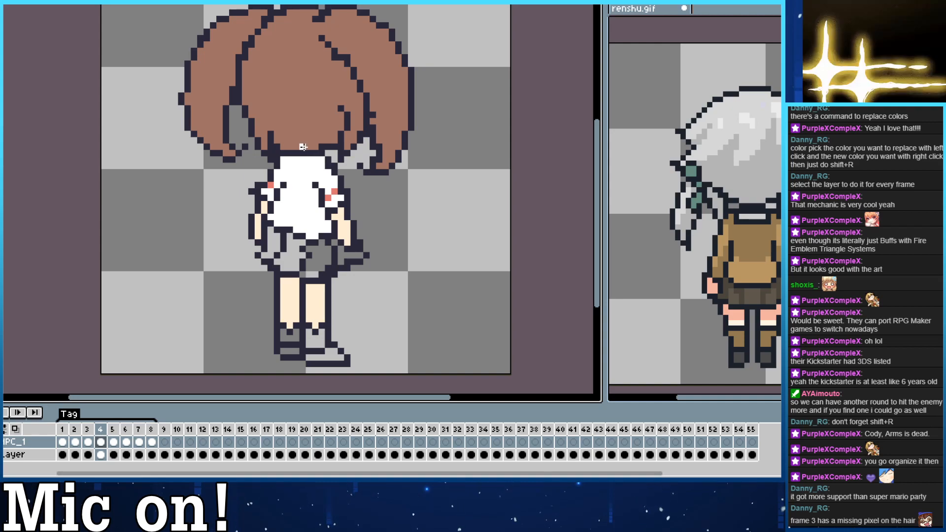
Add a coral cuff pixel to both sleeves in frame 5 using frame 4's coral, and compare with the earlier frames.
key(Right)
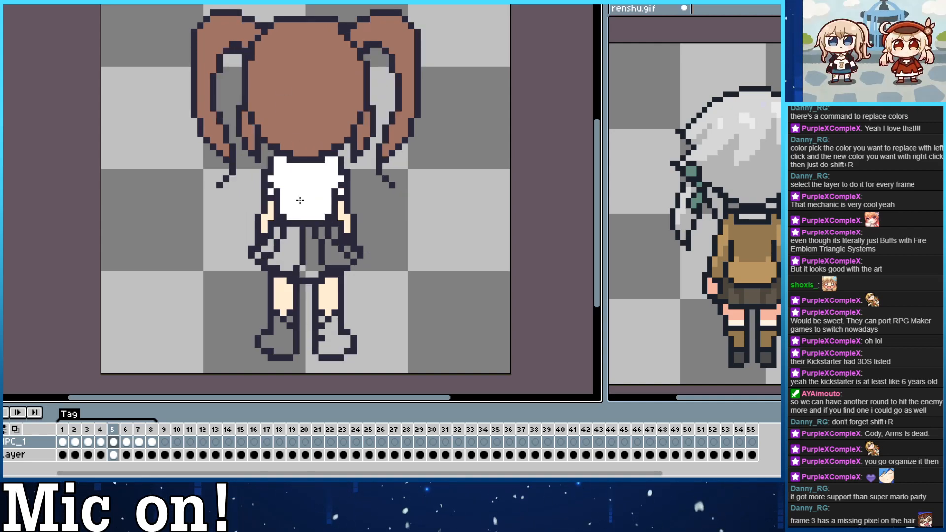
key(Left)
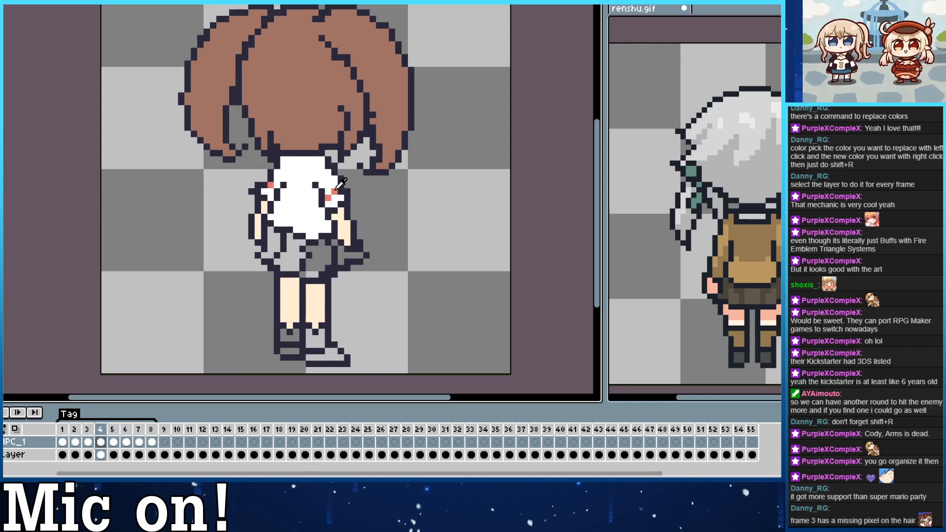
key(Right)
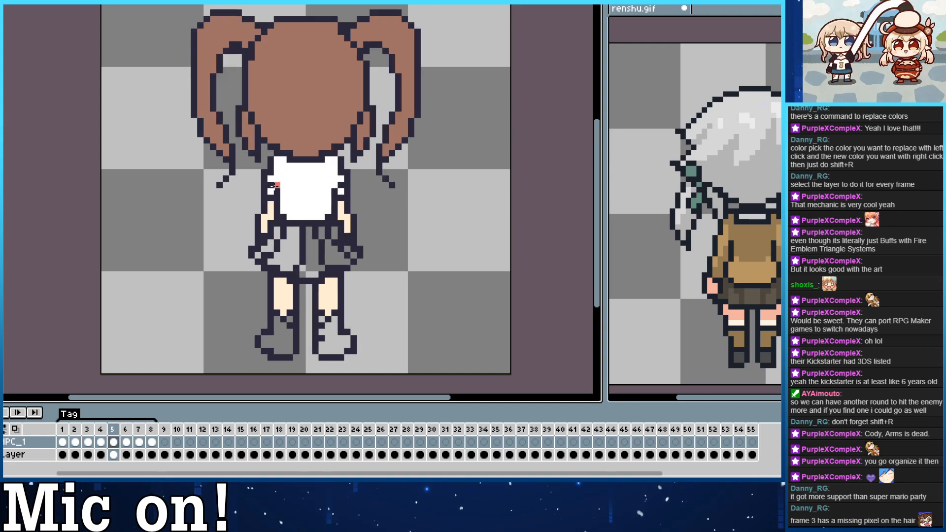
click(340, 185)
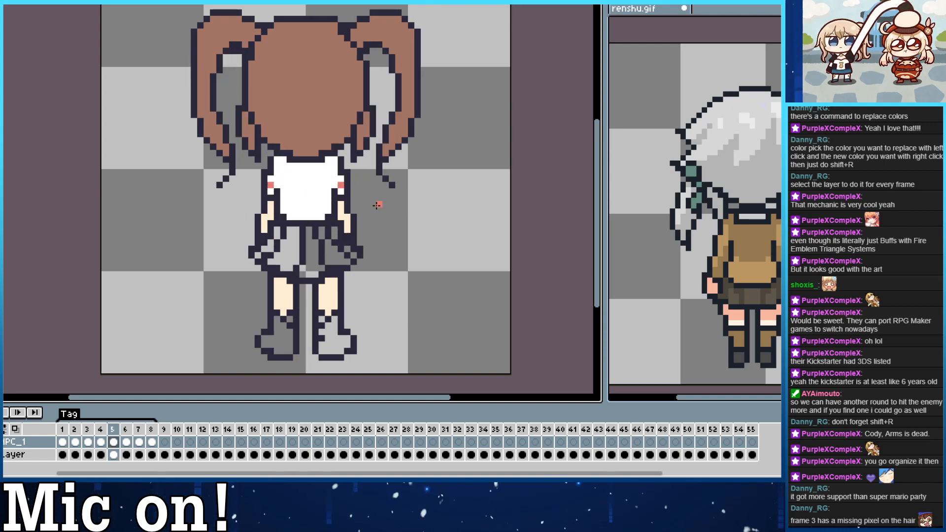
key(Left)
key(Left)
key(Left)
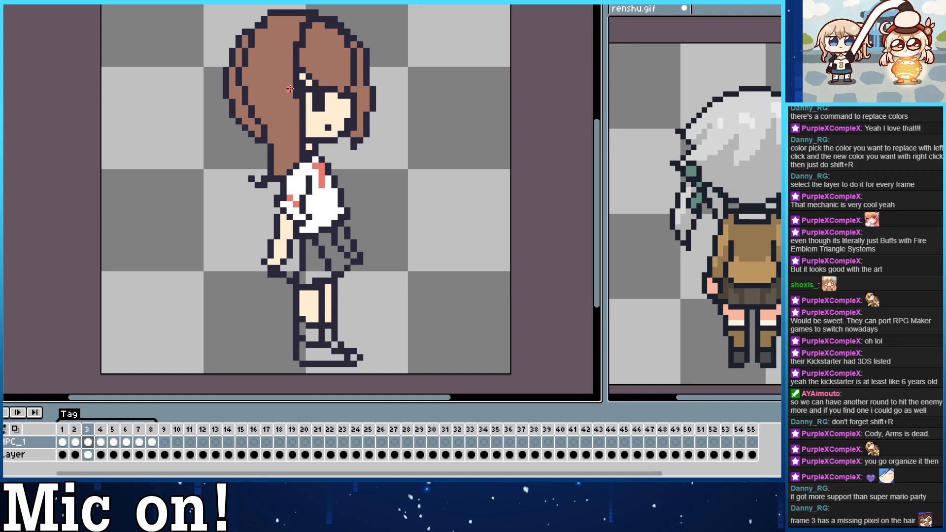
key(Left)
key(Right)
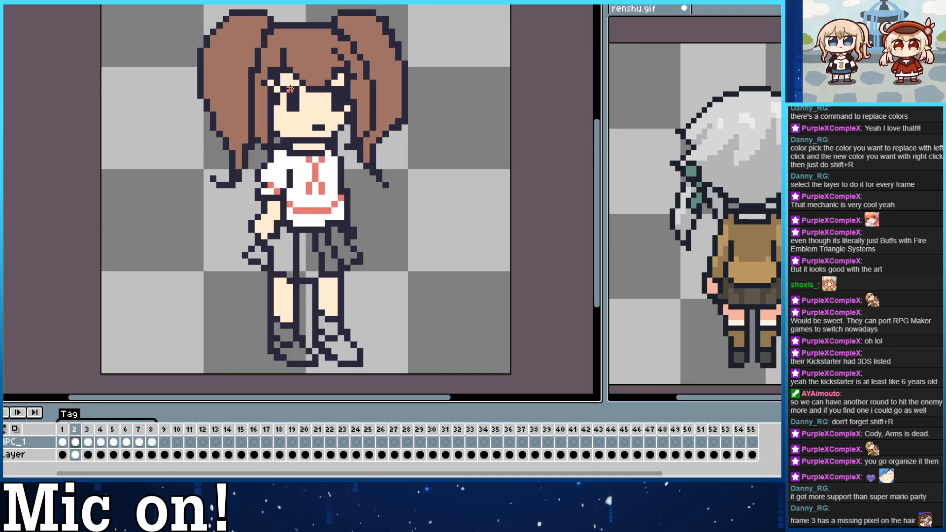
key(Right)
Fill the skirt panels in frame 2 with the blue of frame 1's skirt.
key(Left)
key(Left)
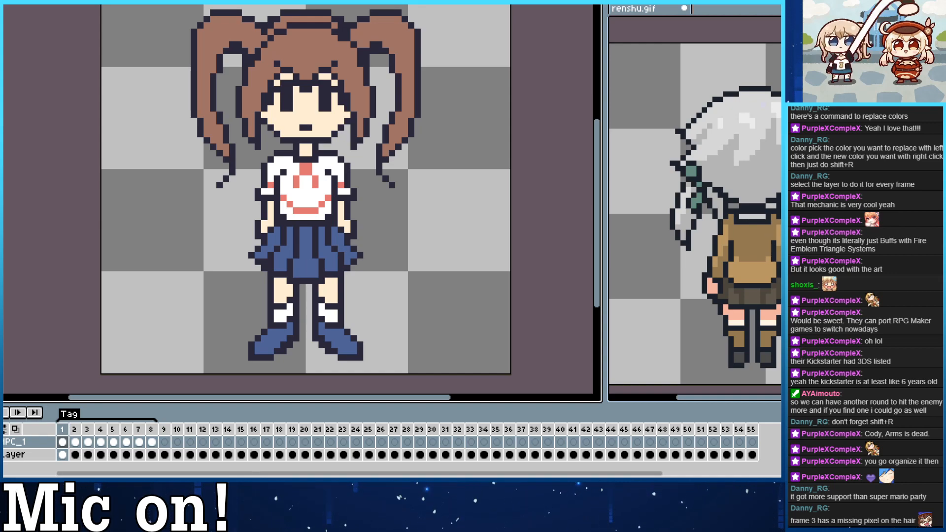
key(Right)
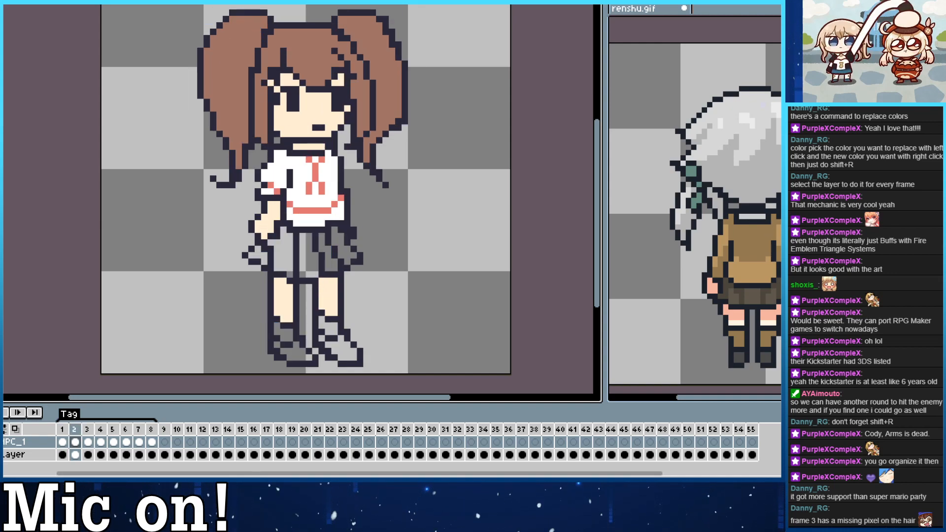
click(257, 257)
click(279, 253)
click(308, 256)
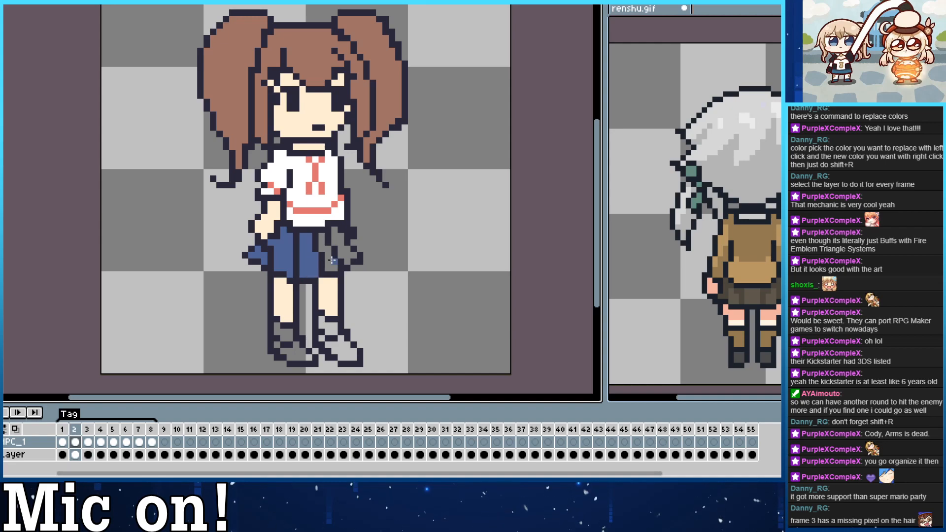
click(333, 260)
click(345, 249)
Fill the skirt panels in frame 3 with the same blue.
key(Right)
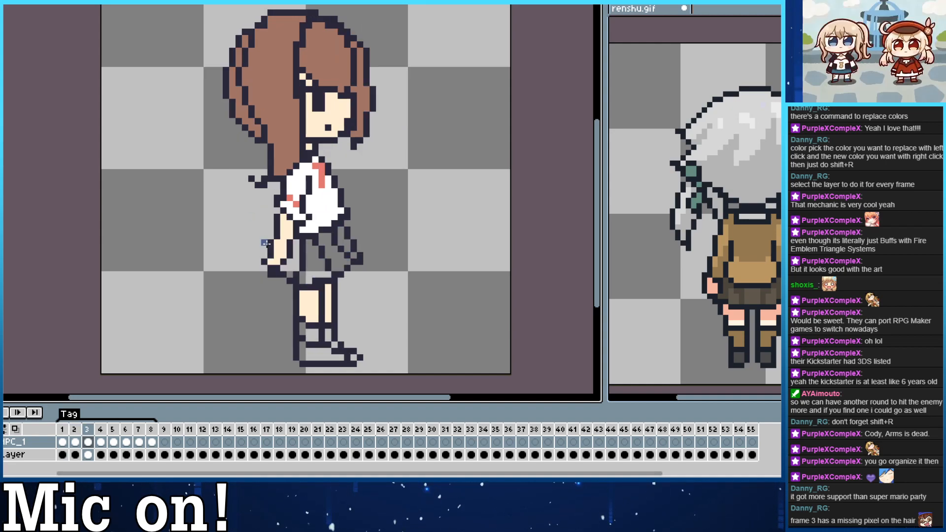
click(290, 264)
click(314, 266)
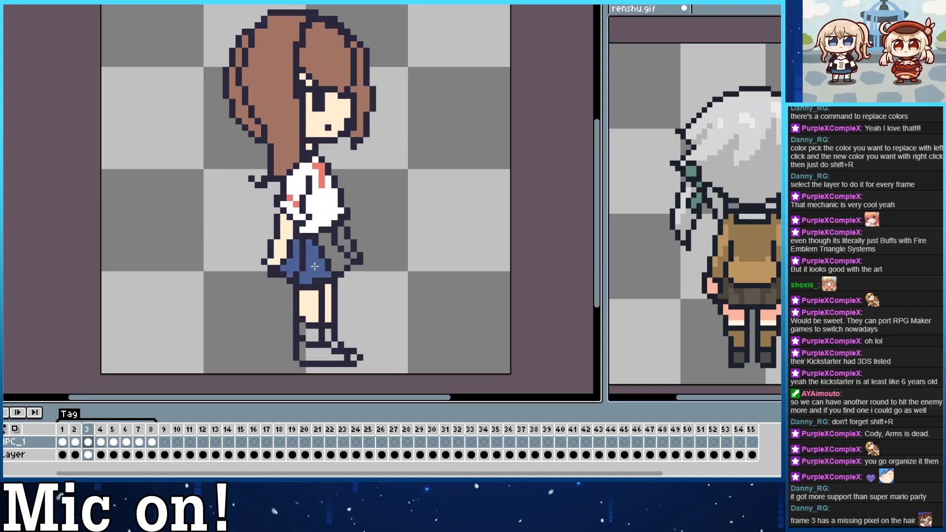
click(349, 250)
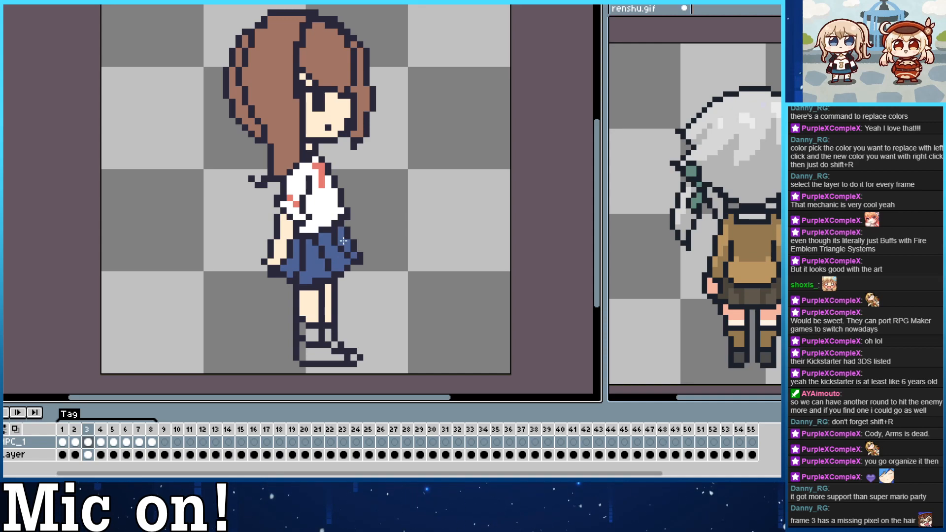
Fill the skirt panels in frame 4 with the same blue.
key(Right)
click(274, 244)
click(294, 254)
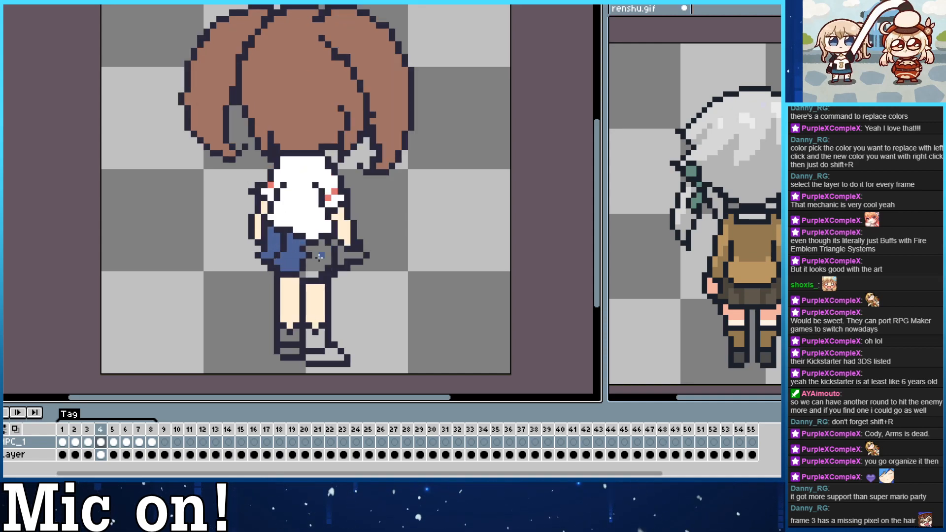
click(319, 256)
click(341, 250)
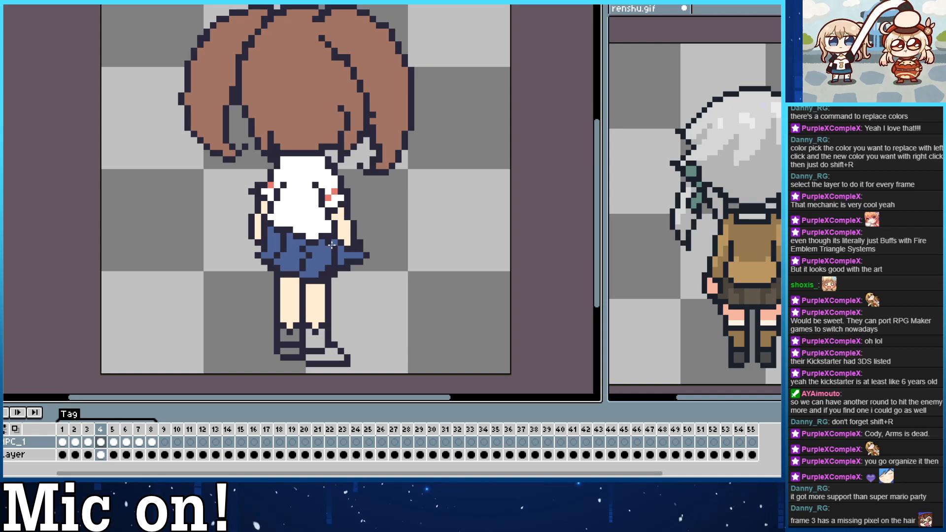
Fill all the skirt panels in frame 5 with the same blue and compare the result with frame 4.
key(period)
click(271, 246)
click(270, 246)
click(277, 237)
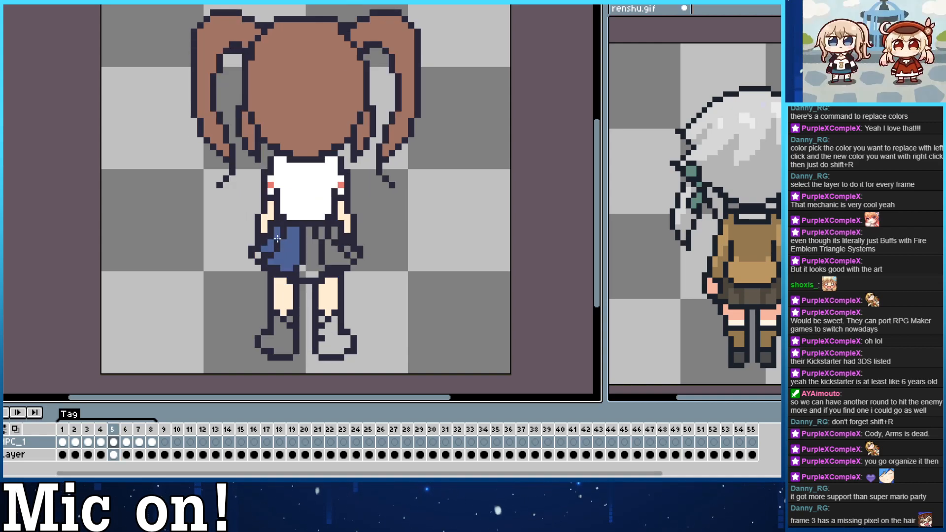
click(257, 258)
click(306, 263)
click(334, 256)
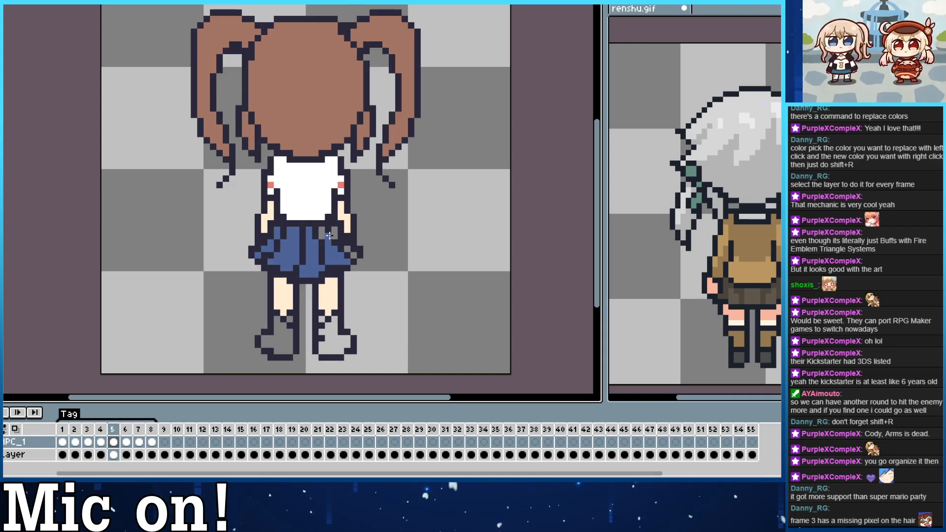
click(323, 234)
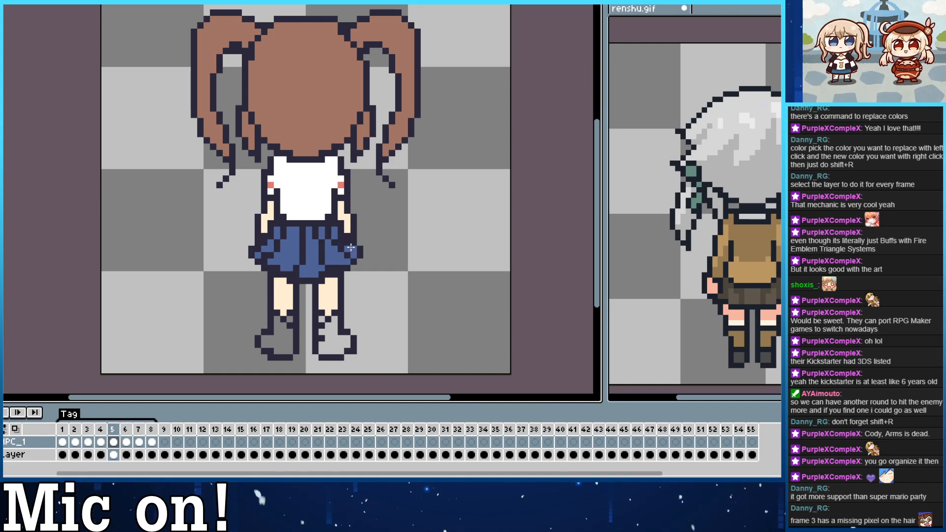
key(Left)
key(Left)
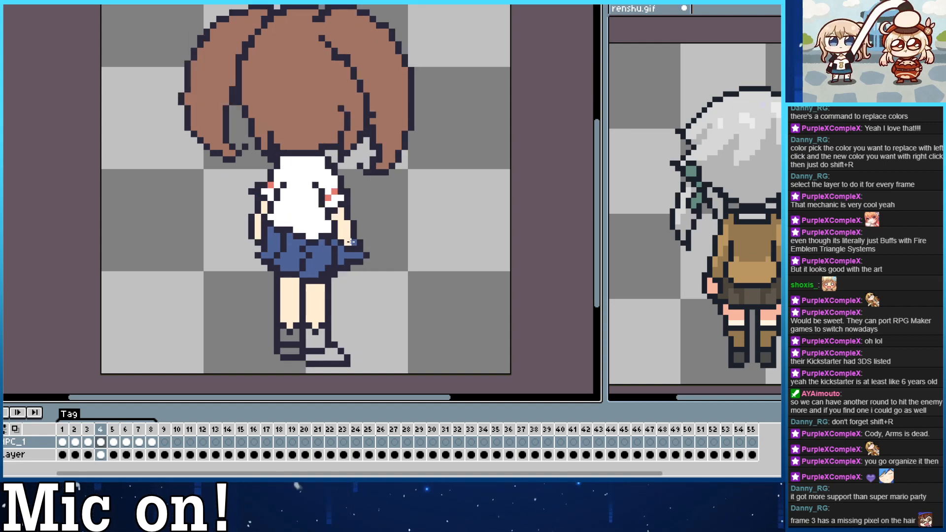
key(Right)
key(Right)
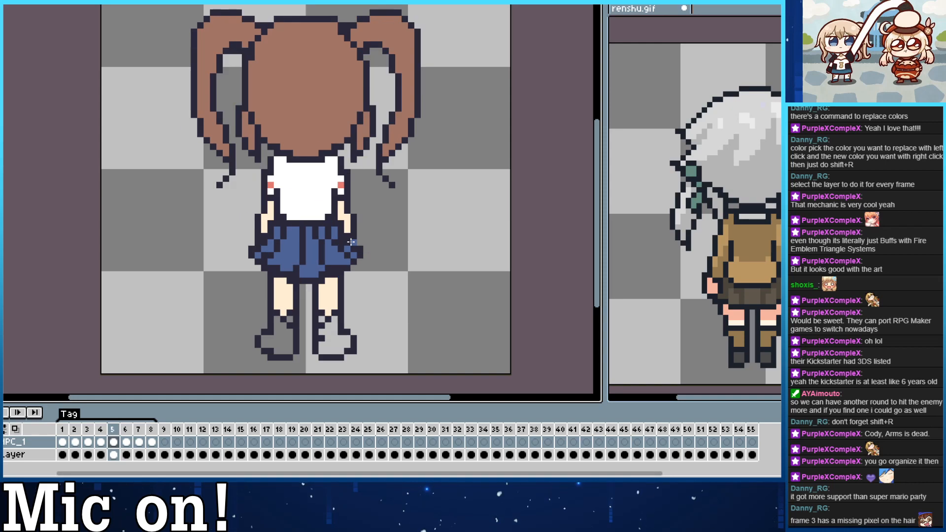
Color the socks in frame 2 with the white of frame 1's socks.
key(Left)
key(Left)
key(Left)
key(Left)
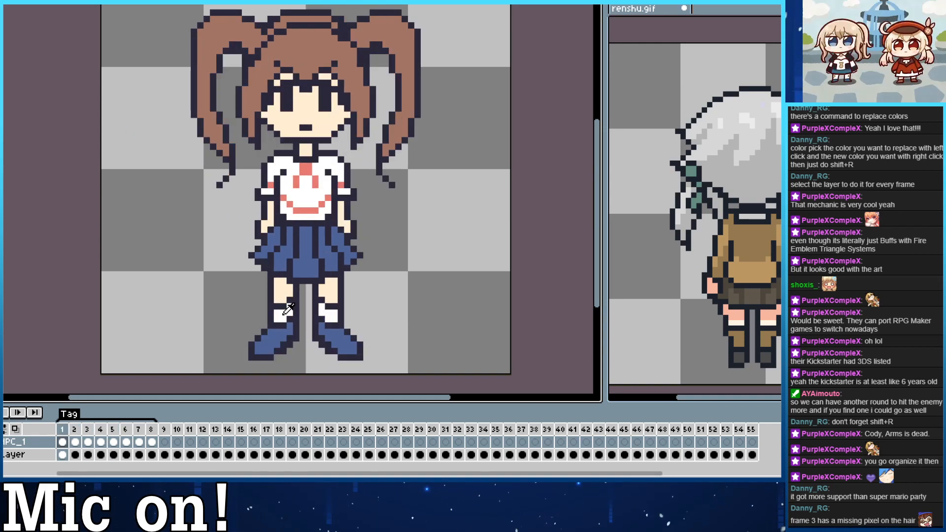
key(Right)
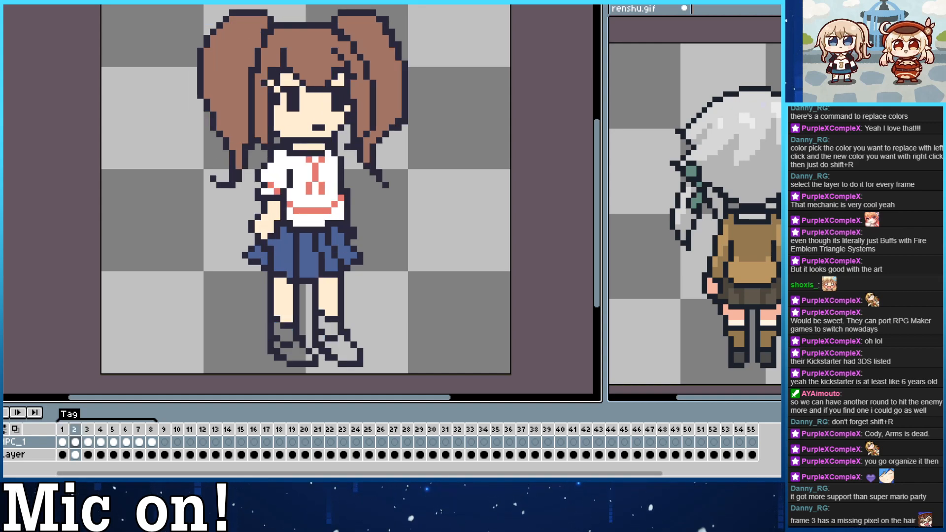
click(284, 335)
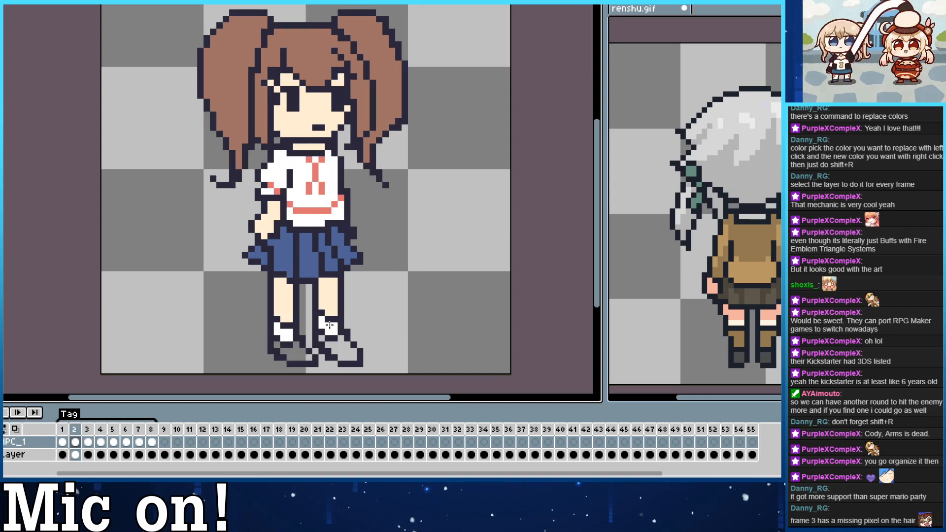
Color the socks in frames 3 and 4 with the same white.
key(Right)
click(309, 335)
key(Right)
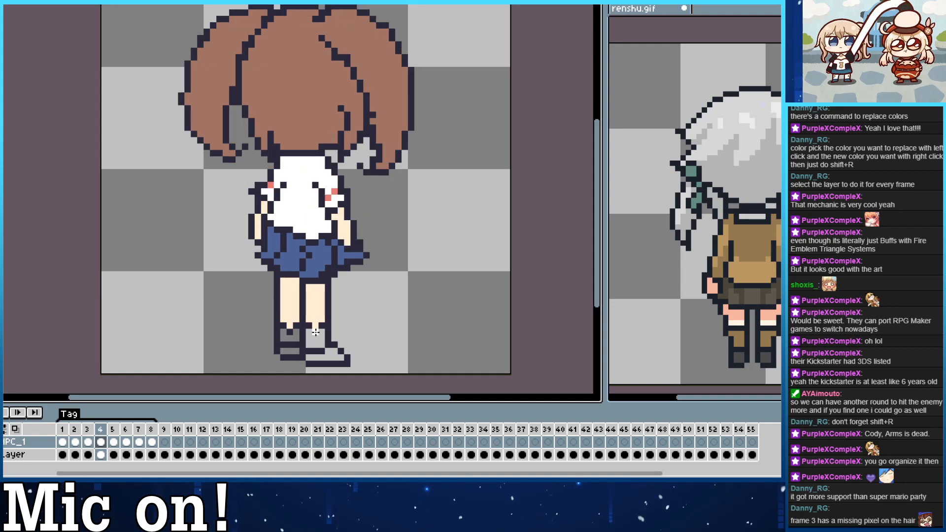
click(293, 336)
click(317, 339)
Paint both socks in frame 5 white from the ankle down to the top of the shoes.
key(Right)
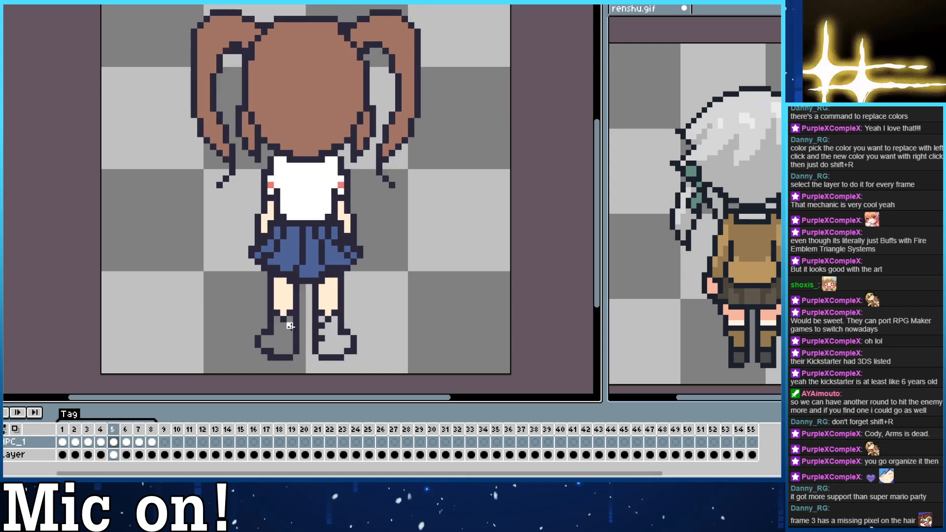
click(326, 325)
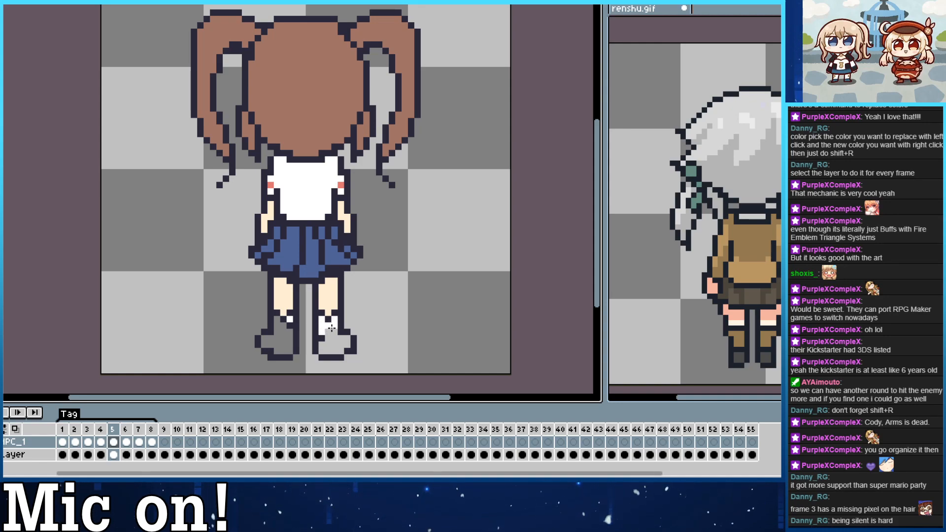
mouse_move(277, 319)
mouse_down()
mouse_move(289, 332)
mouse_move(280, 330)
mouse_up()
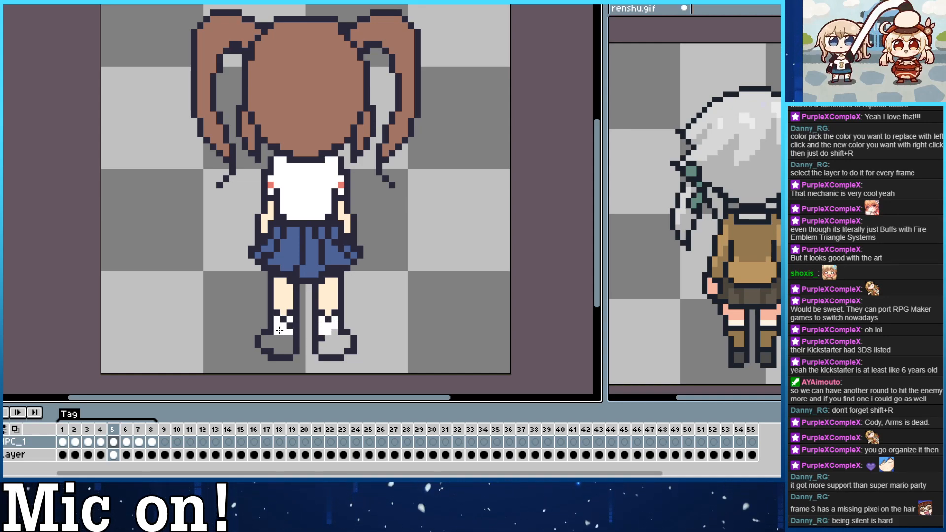
click(289, 339)
click(322, 339)
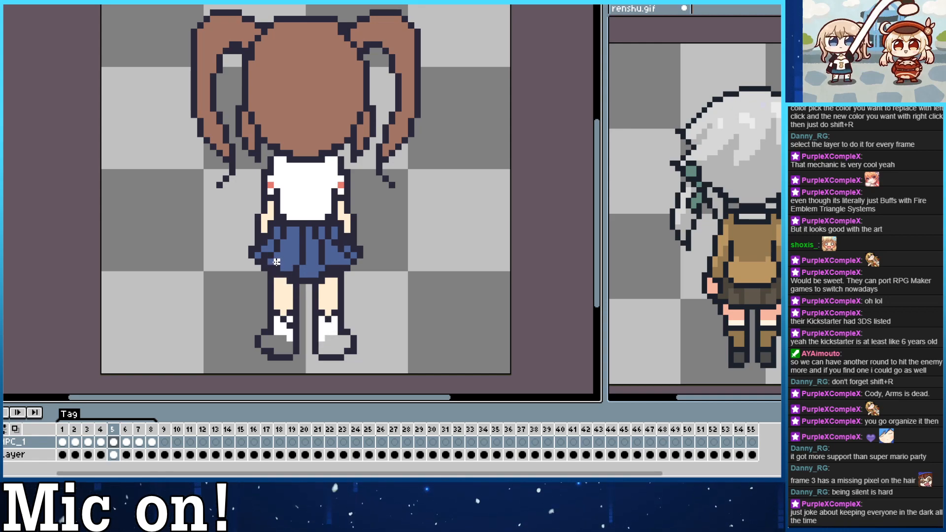
Fill both shoes in frame 2 with the blue of frame 1's shoes.
key(Left)
key(Left)
key(Left)
key(Left)
key(Left)
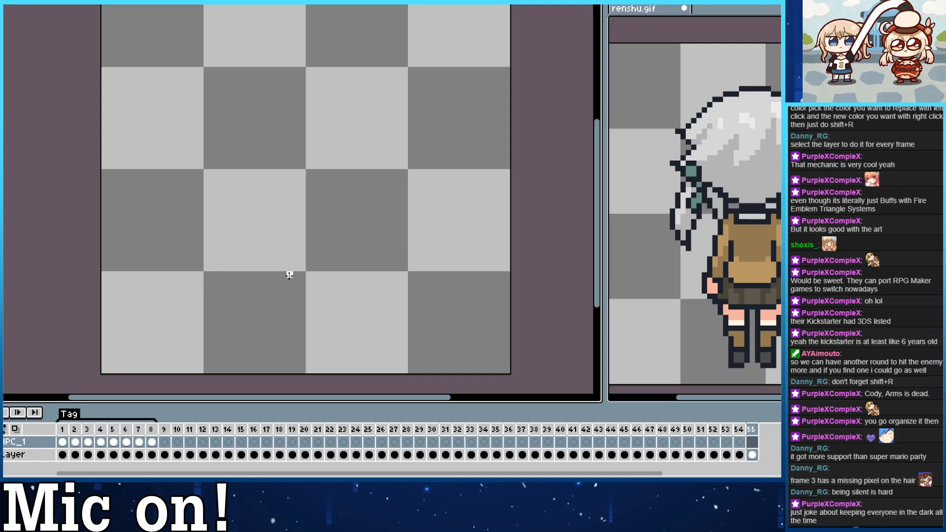
key(Right)
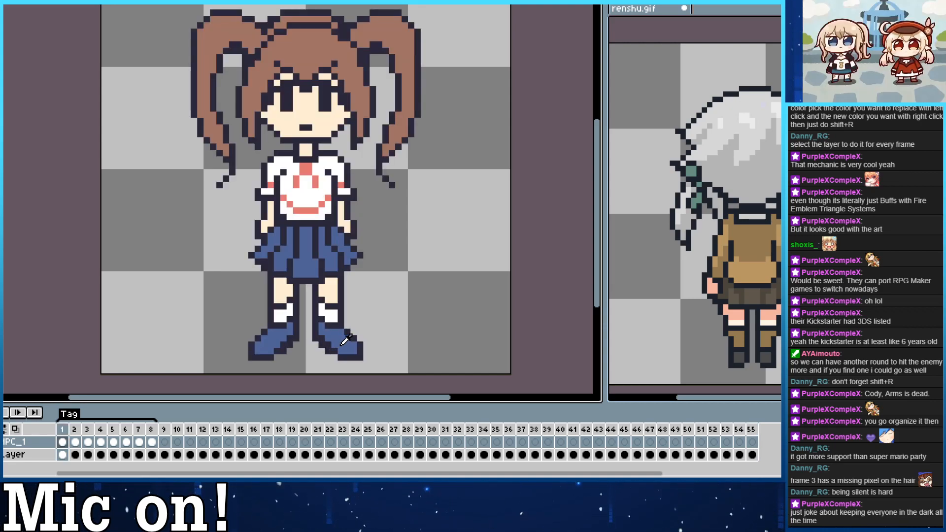
key(Right)
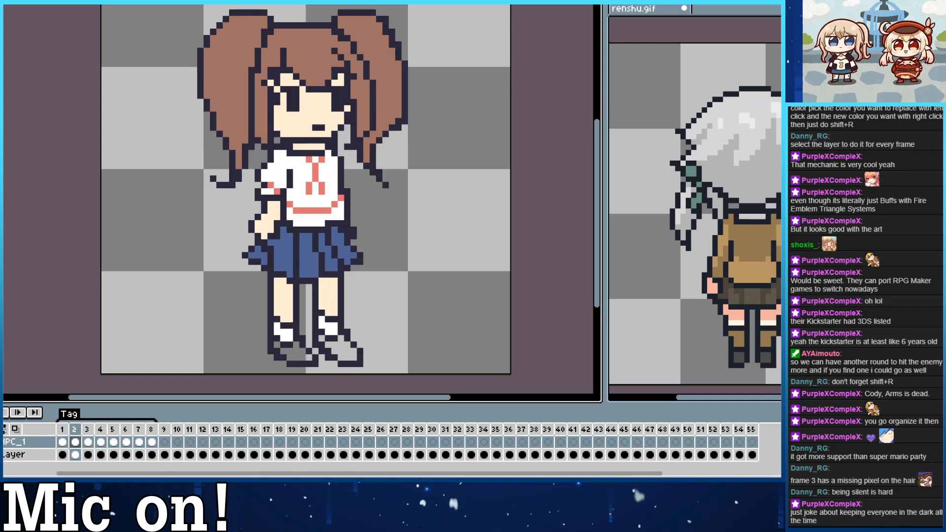
click(296, 357)
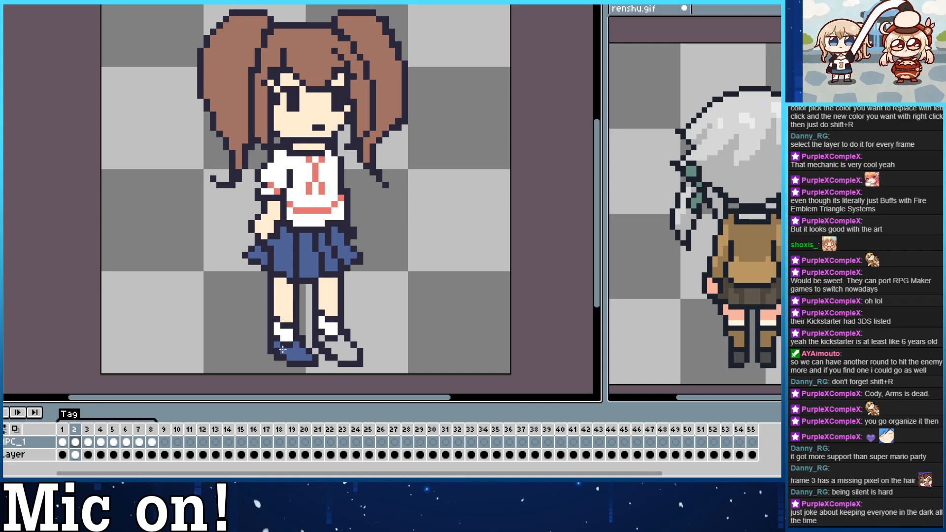
click(342, 355)
Fill the shoes in frames 3, 4 and 5 with the same blue, including the small toe areas in frame 3.
key(Right)
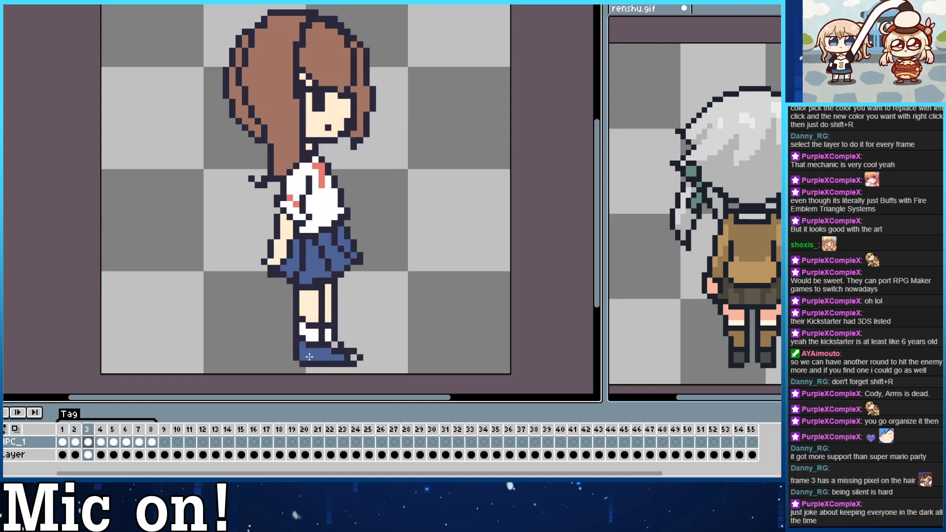
click(336, 346)
click(354, 357)
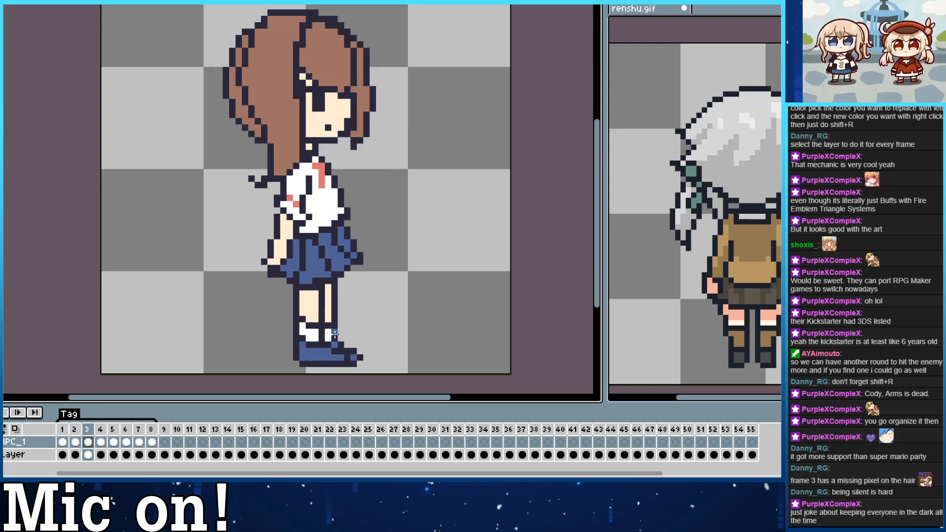
key(Right)
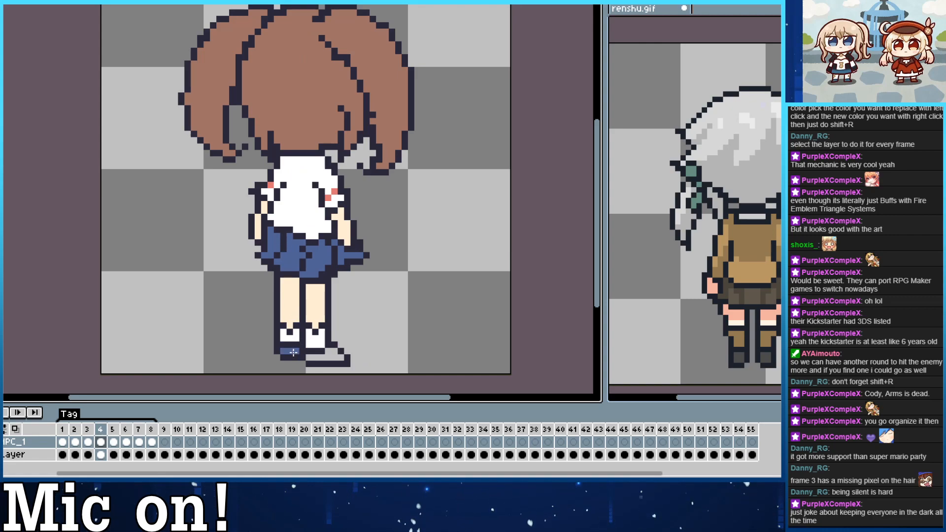
click(324, 358)
key(Right)
click(288, 348)
click(329, 342)
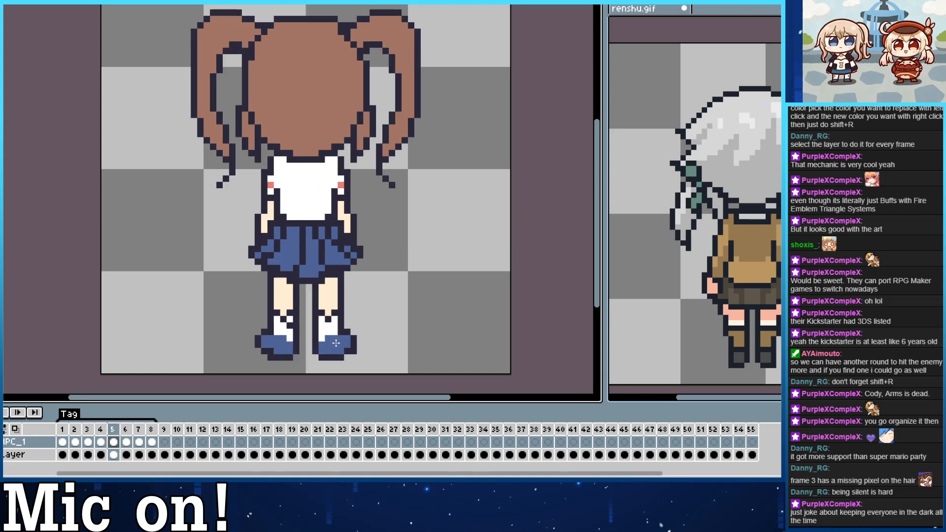
Flip through the colored turnaround frames to check that skirt, socks and shoes match.
key(Right)
key(Left)
key(Left)
key(Left)
key(Left)
key(Left)
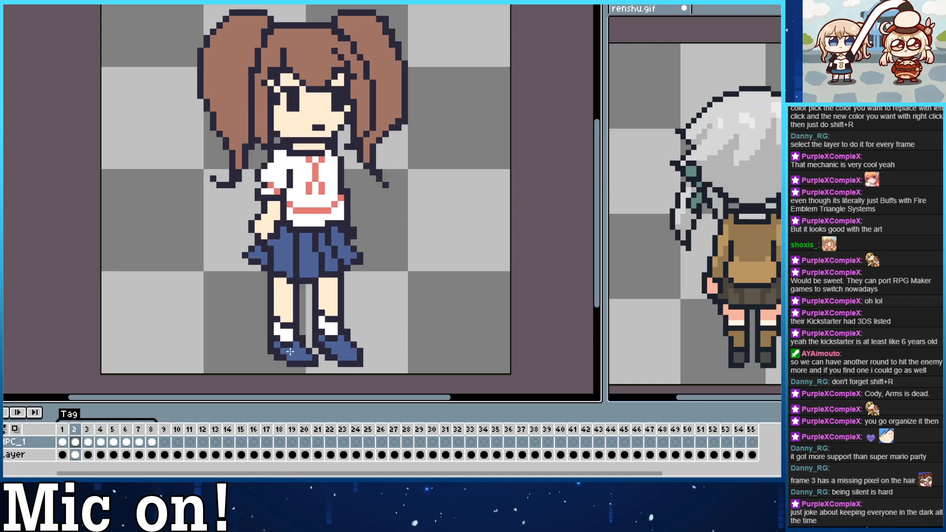
key(Right)
key(Right)
key(Right)
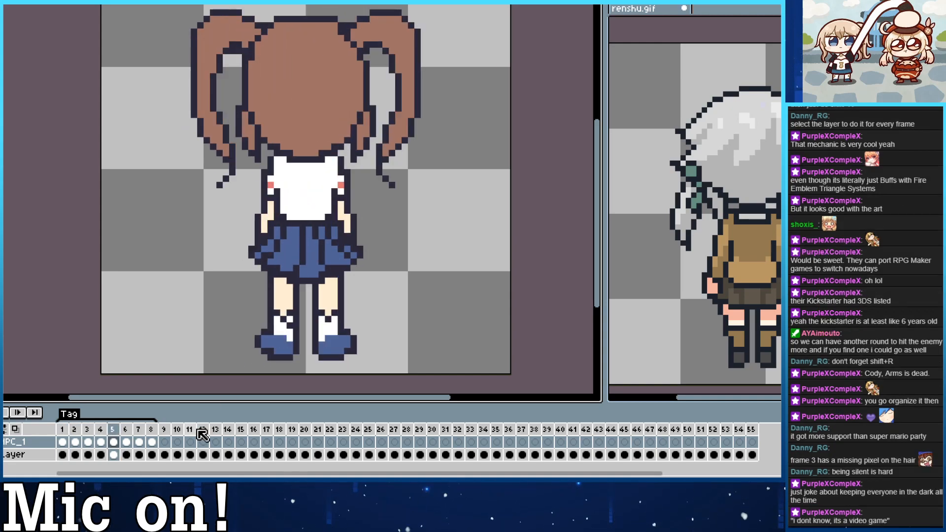
Delete frames 6 to 8 from the timeline and return to the front view in frame 1.
click(127, 442)
drag(127, 429, 150, 428)
key(alt+c)
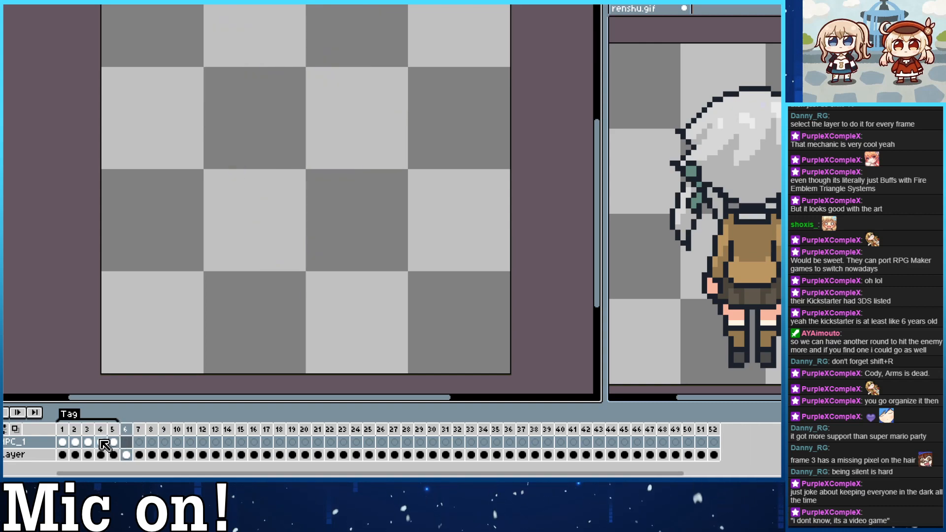
click(69, 443)
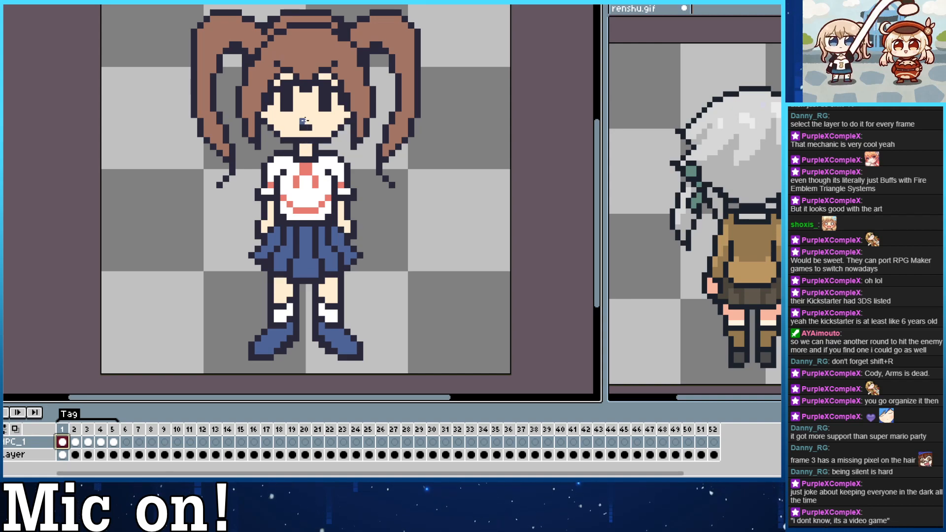
drag(307, 118, 317, 144)
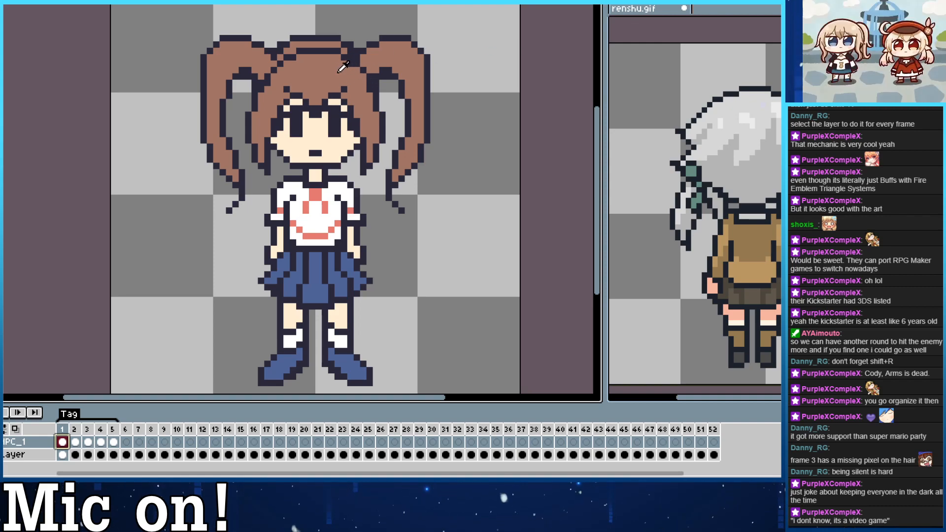
drag(468, 169, 472, 181)
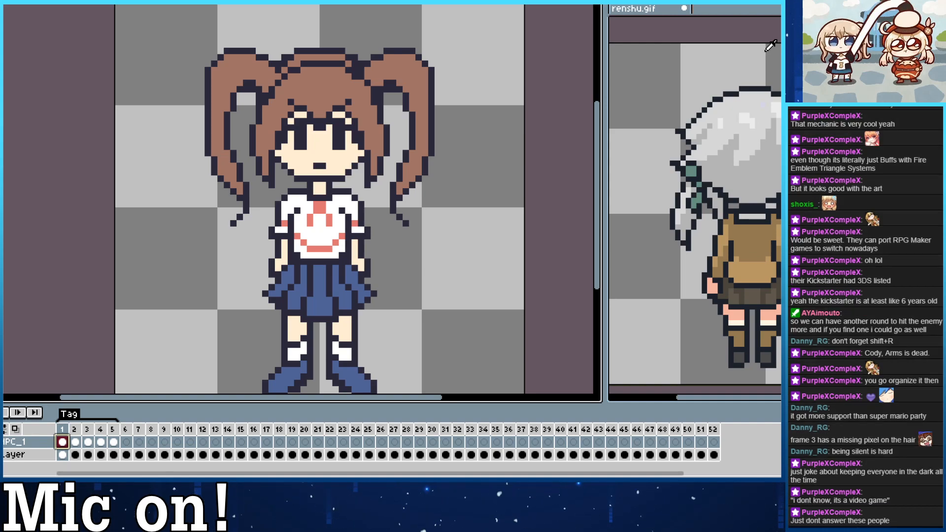
click(770, 46)
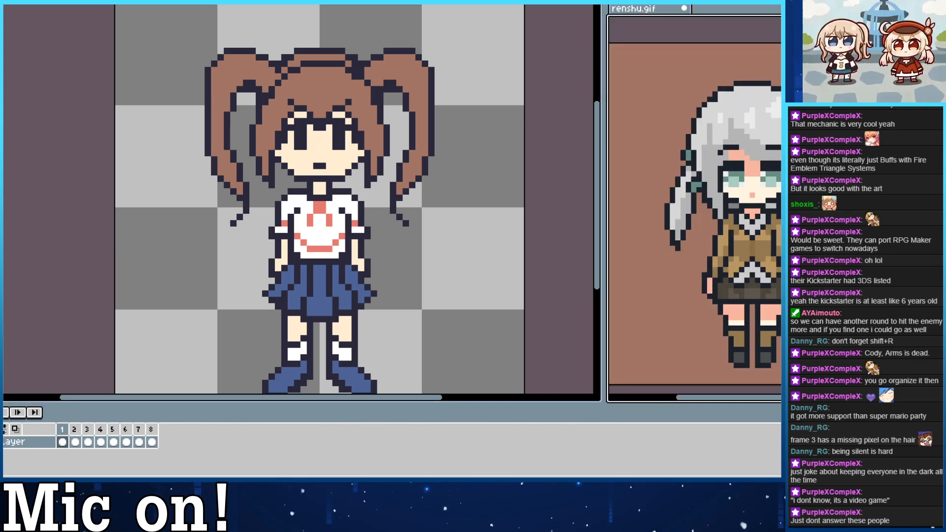
key(ctrl+z)
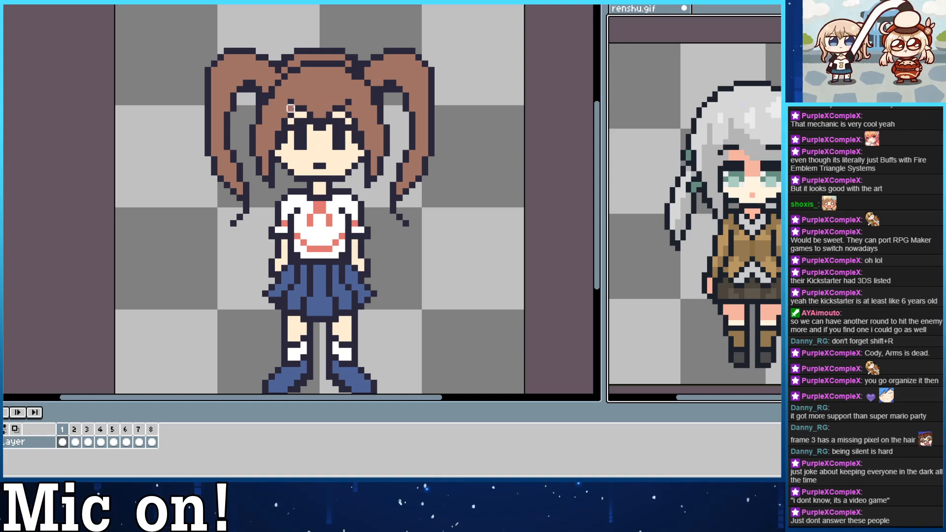
alt+click(324, 92)
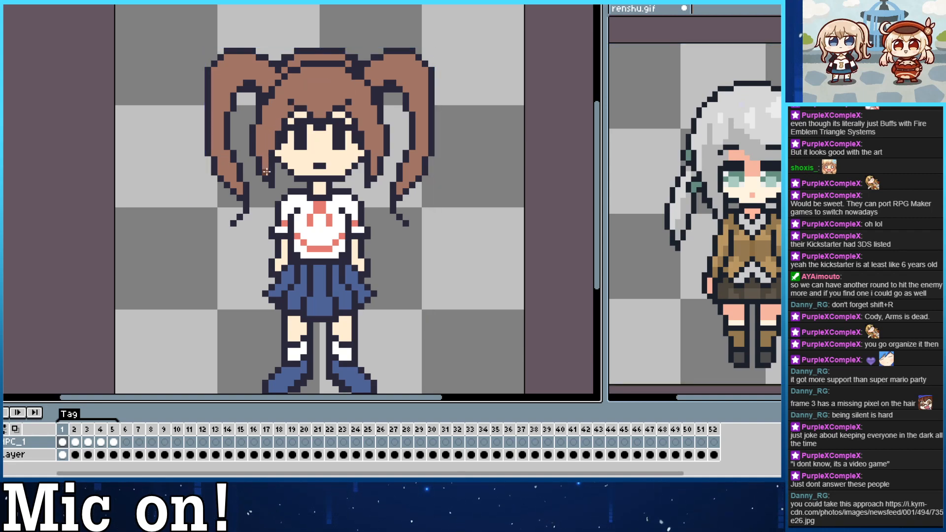
Shade the front-view hair with darker brown along the side locks, the bangs and both twin tails.
mouse_move(266, 171)
mouse_down()
mouse_move(260, 132)
mouse_move(272, 134)
mouse_up()
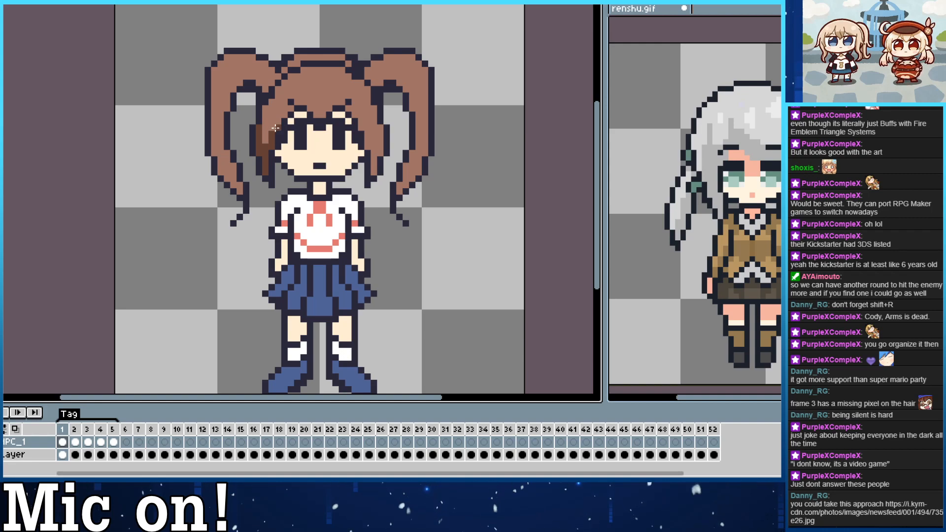
drag(278, 119, 288, 114)
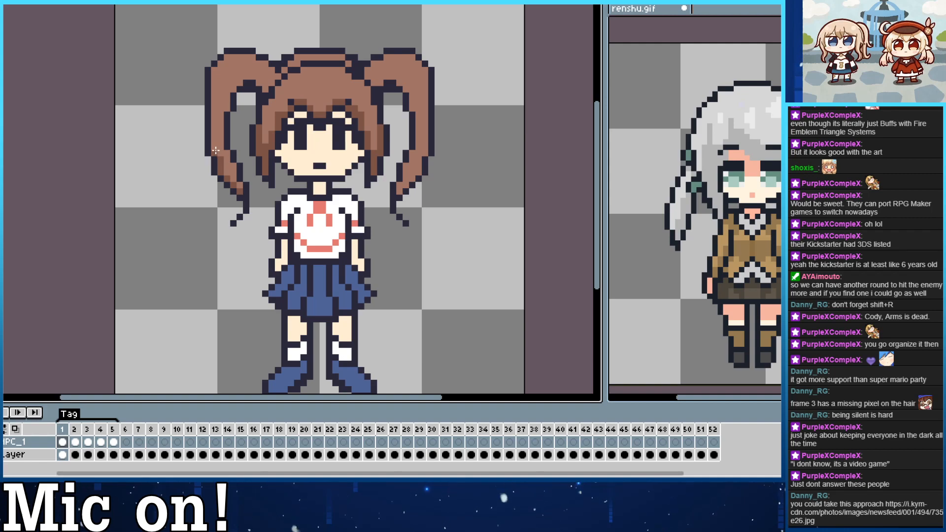
drag(216, 150, 215, 100)
drag(245, 192, 234, 169)
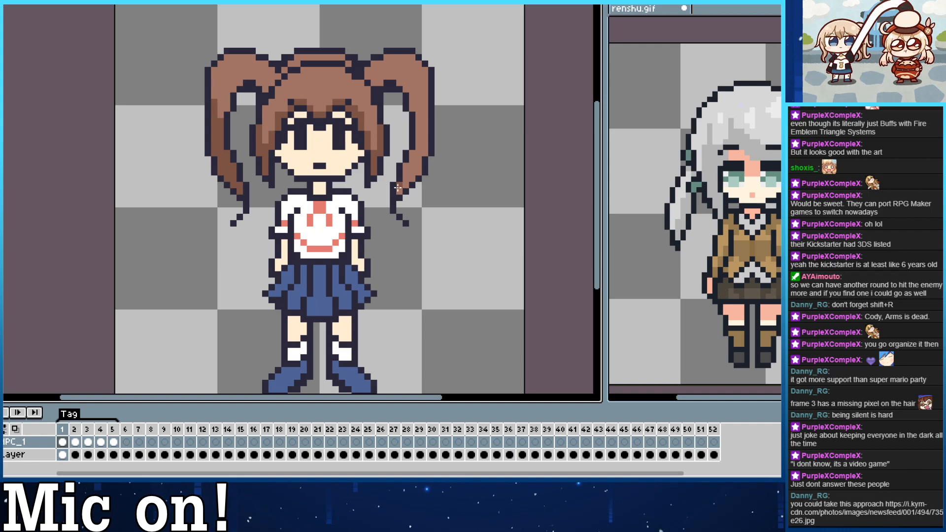
drag(399, 191, 412, 163)
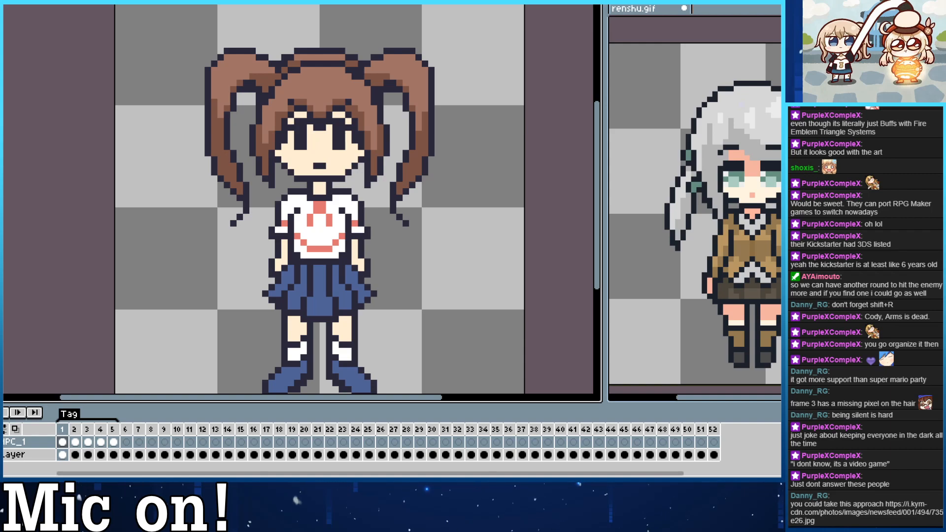
Paint light brown highlights on the crown of the head and on the tops of both twin tails.
mouse_move(309, 83)
mouse_down()
mouse_move(345, 84)
mouse_move(310, 84)
mouse_move(335, 86)
mouse_up()
key(ctrl+z)
key(ctrl+z)
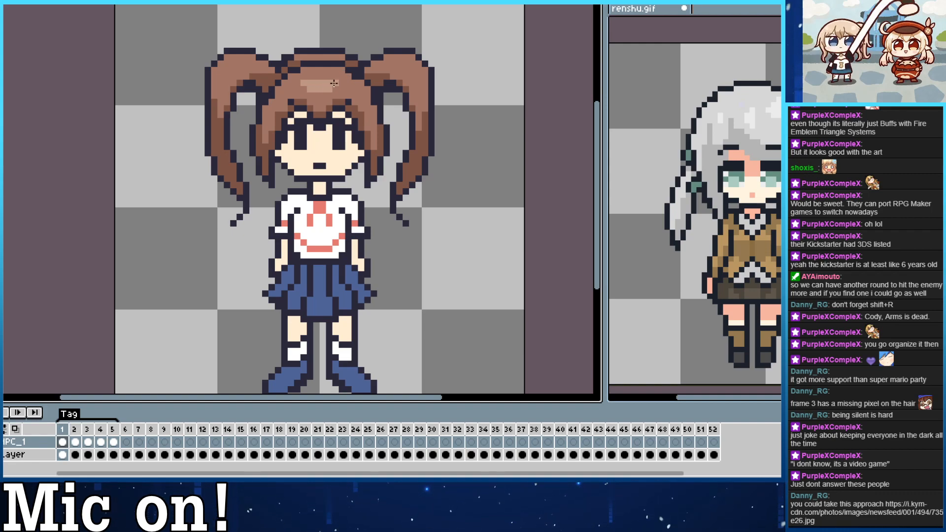
drag(398, 64, 411, 70)
drag(229, 65, 230, 66)
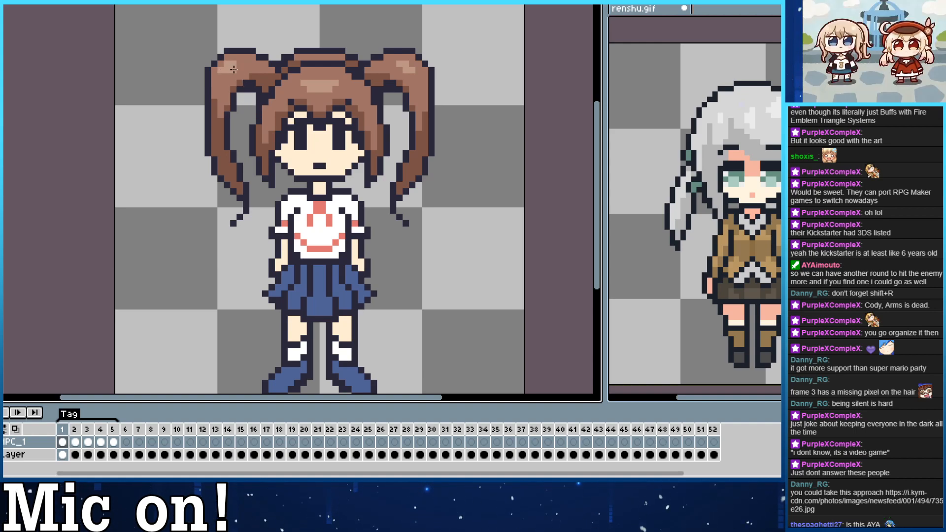
alt+click(238, 70)
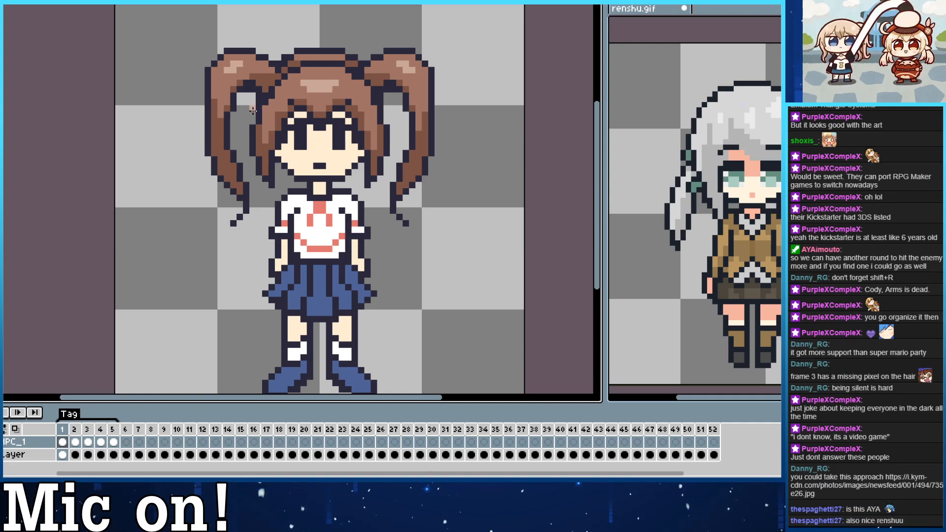
click(252, 109)
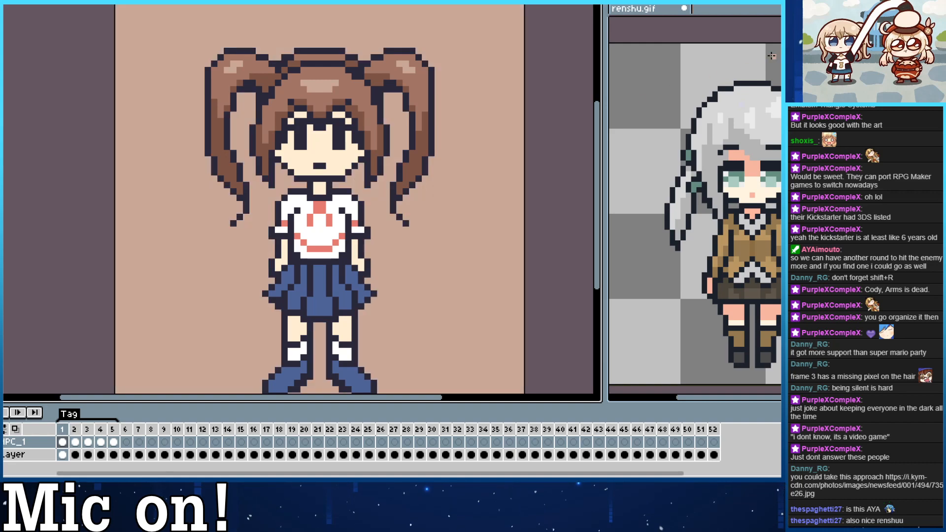
key(ctrl+z)
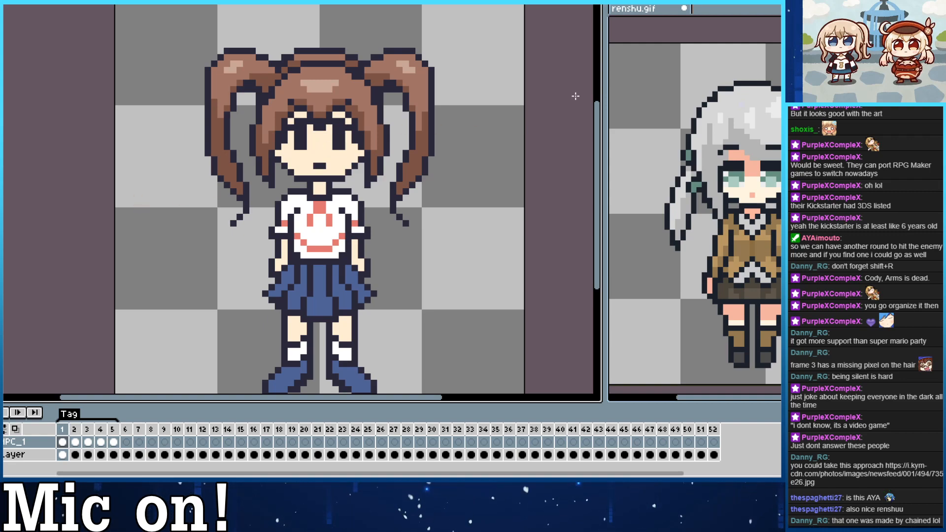
click(779, 121)
drag(779, 121, 741, 78)
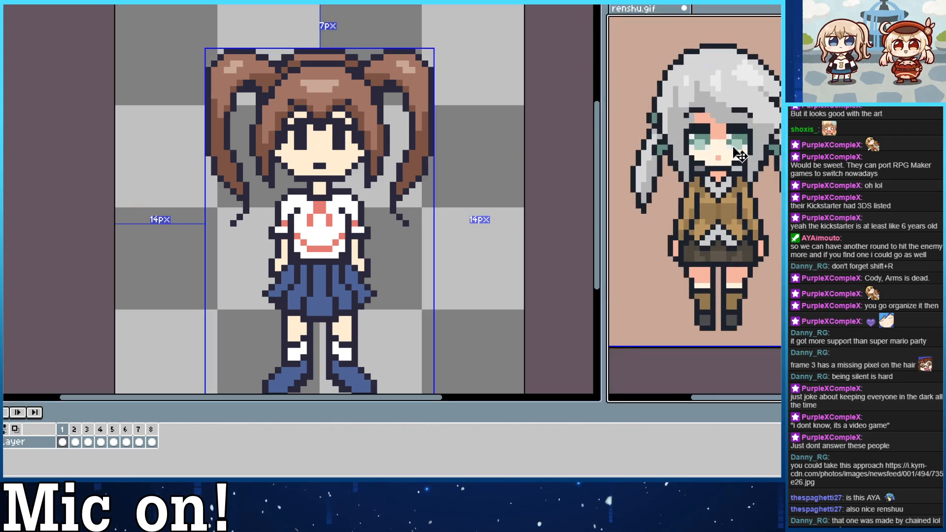
key(ctrl+z)
drag(697, 152, 714, 190)
click(522, 90)
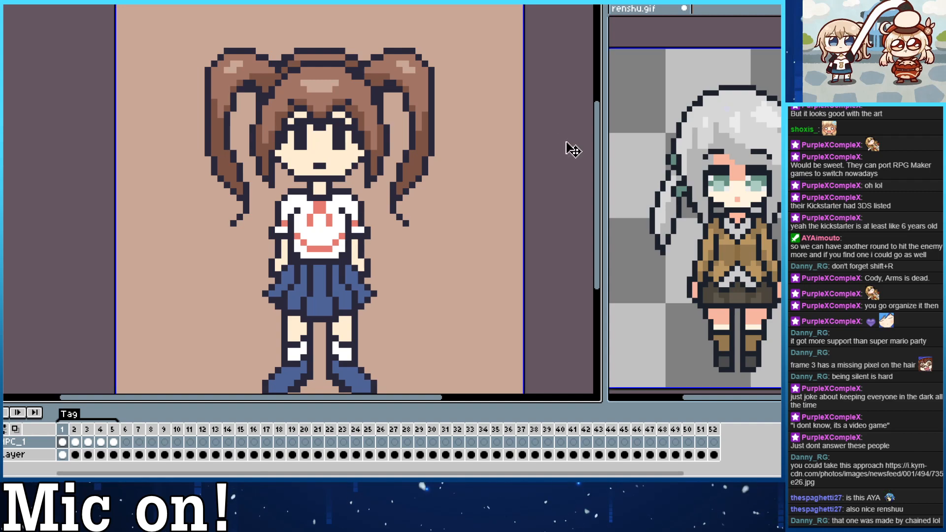
key(ctrl+z)
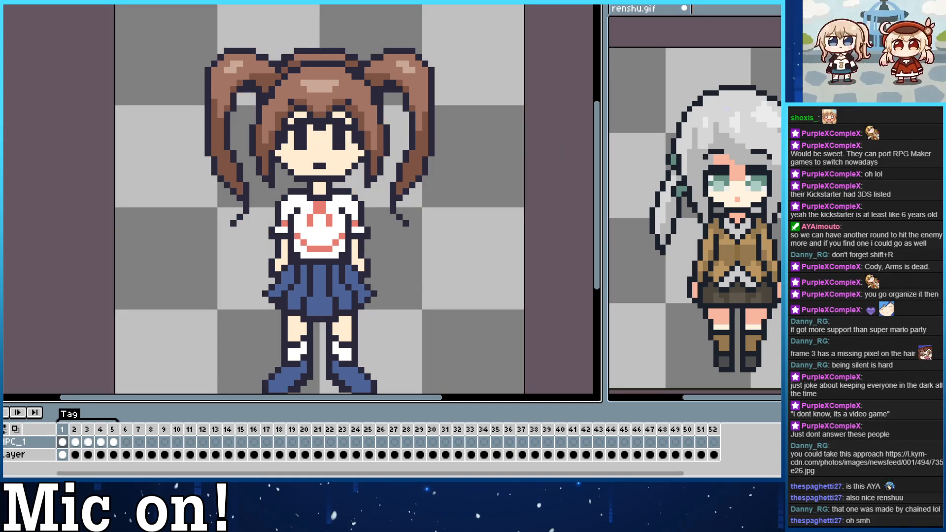
Try recoloring both eyes of the front view in blue with white areas.
mouse_move(297, 146)
mouse_down()
mouse_move(302, 128)
mouse_move(292, 146)
mouse_up()
key(ctrl+z)
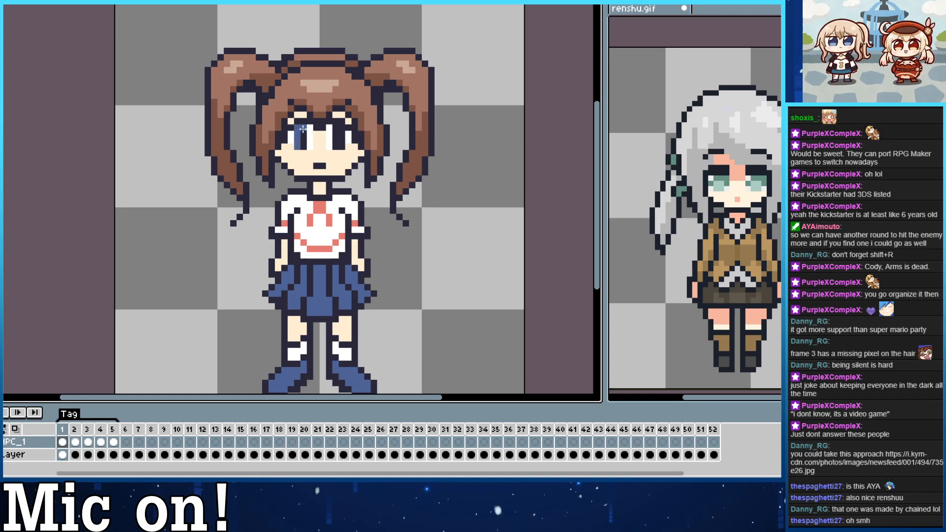
mouse_move(303, 129)
mouse_down()
mouse_move(303, 146)
mouse_move(339, 132)
mouse_up()
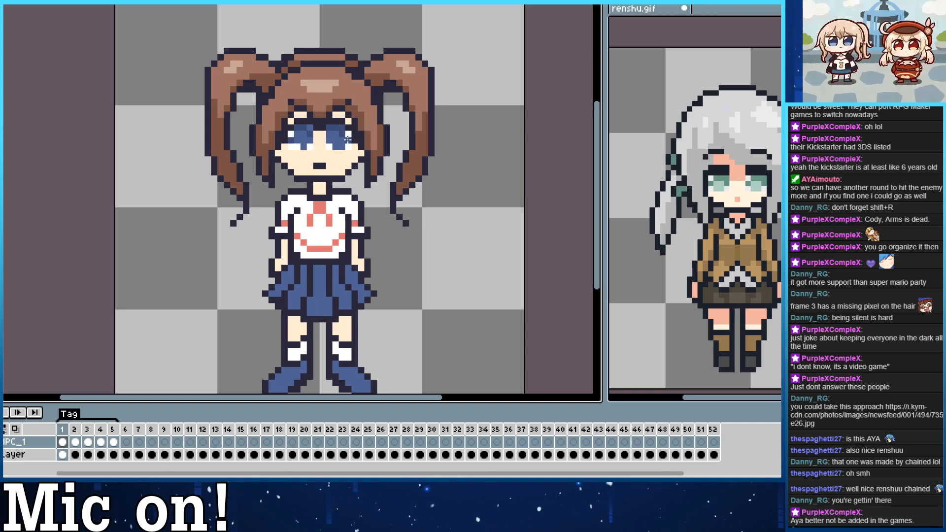
drag(349, 194, 352, 214)
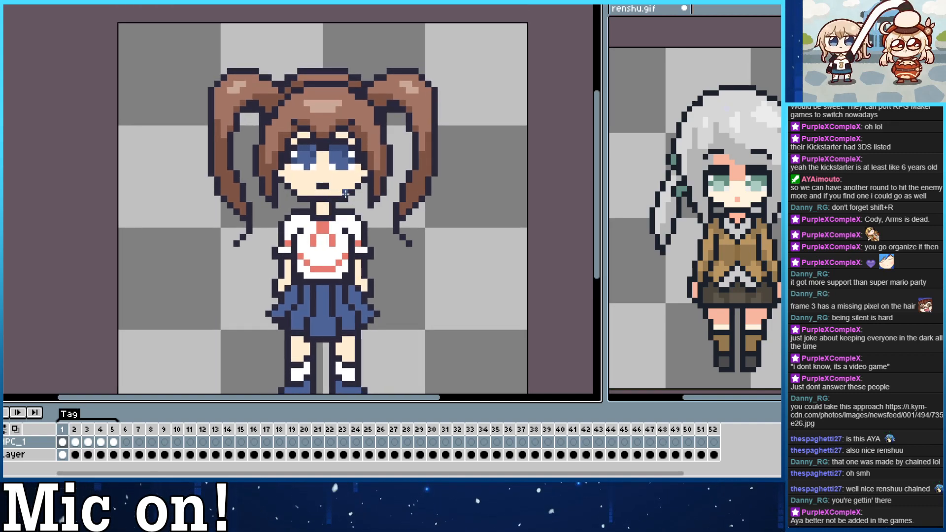
Undo the blue and white recoloring of both eyes.
key(ctrl+z)
key(ctrl+z)
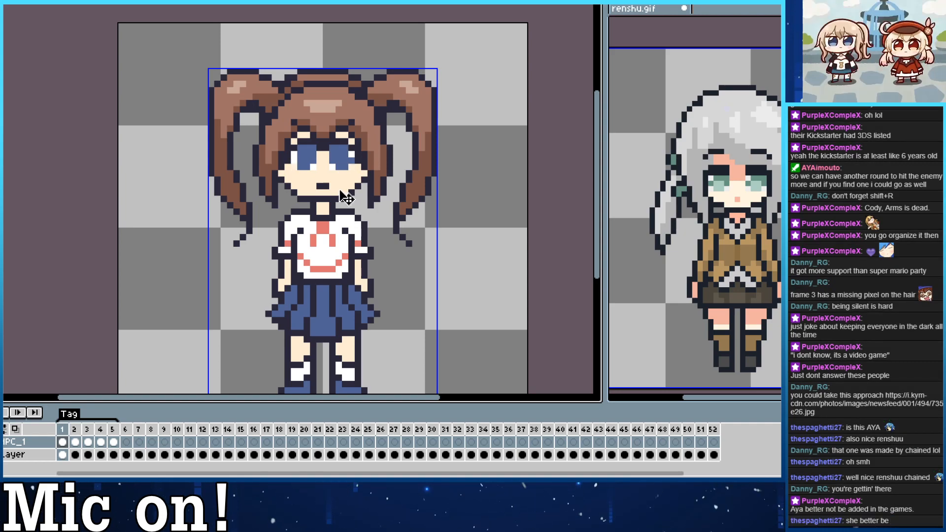
key(ctrl+z)
key(ctrl+z)
key(ctrl+z)
key(ctrl+z)
key(ctrl+z)
key(ctrl+z)
key(ctrl+z)
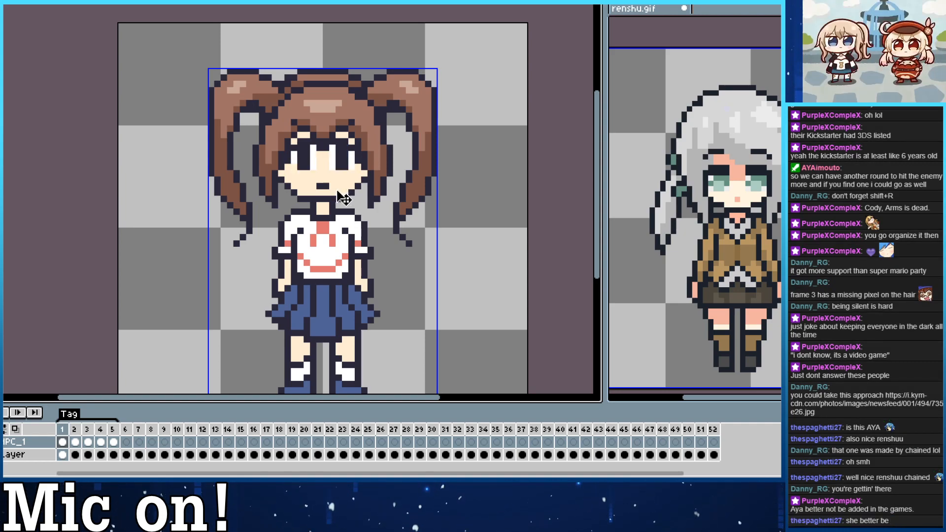
key(ctrl+z)
key(ctrl+z)
key(ctrl+z)
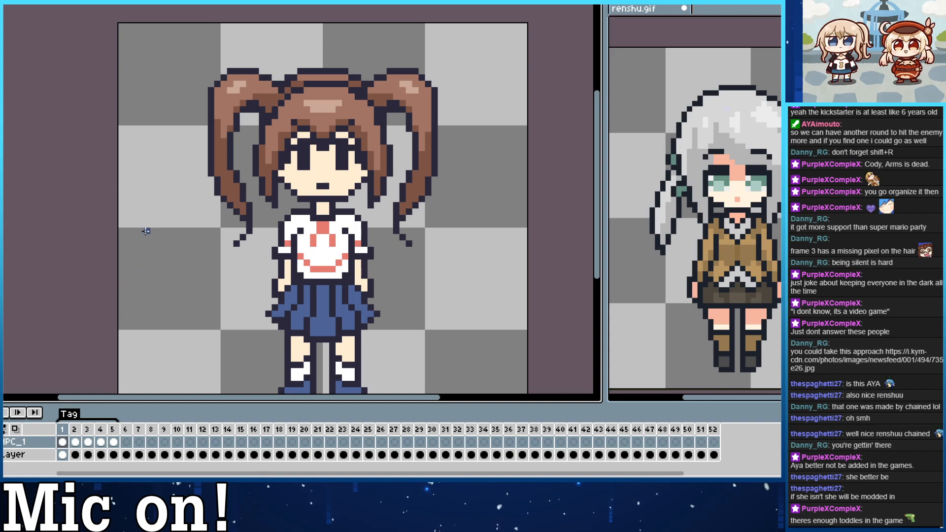
Sample the pinkish skin-shadow color from the gray-haired reference sprite and shade the forehead, face edges and neck with it.
drag(263, 172, 269, 184)
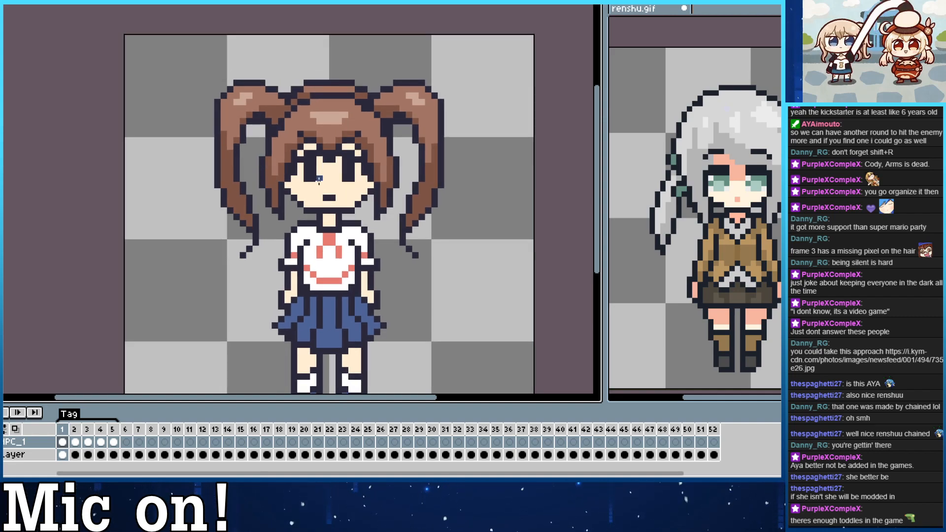
drag(329, 215, 331, 174)
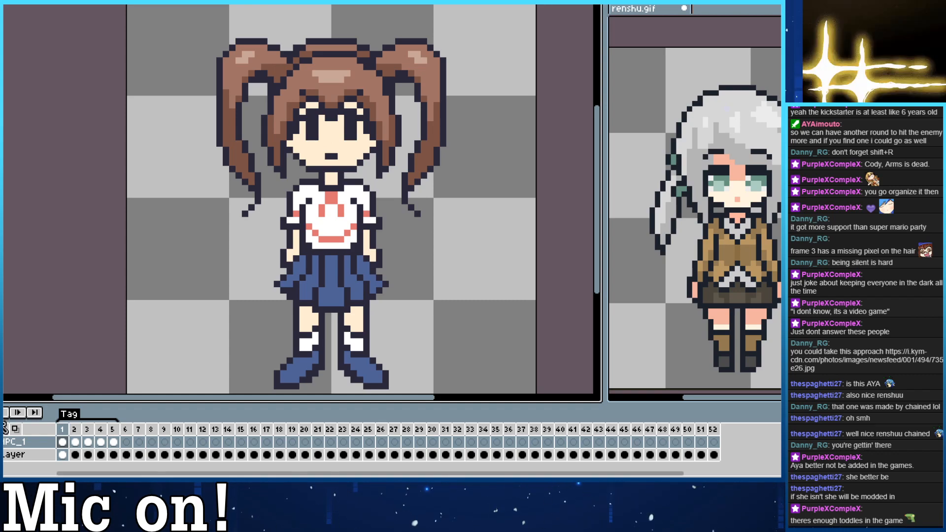
click(756, 186)
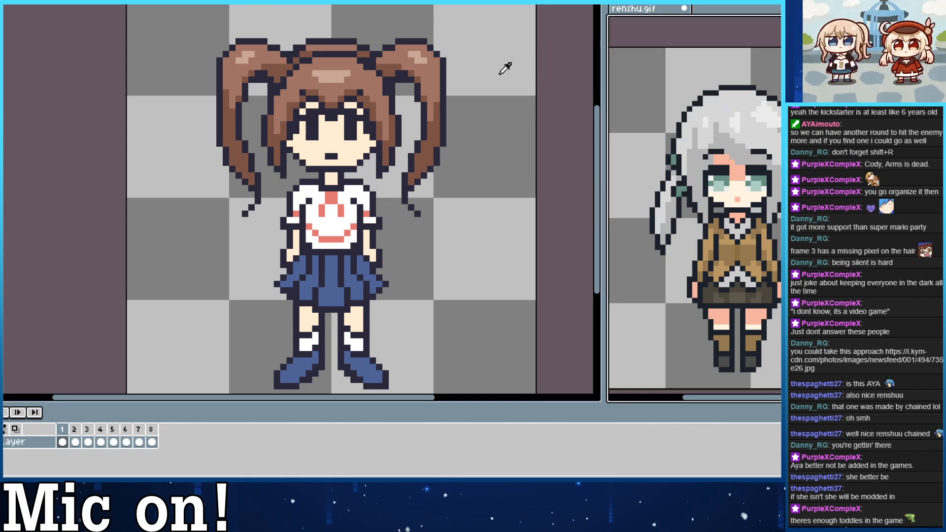
click(312, 107)
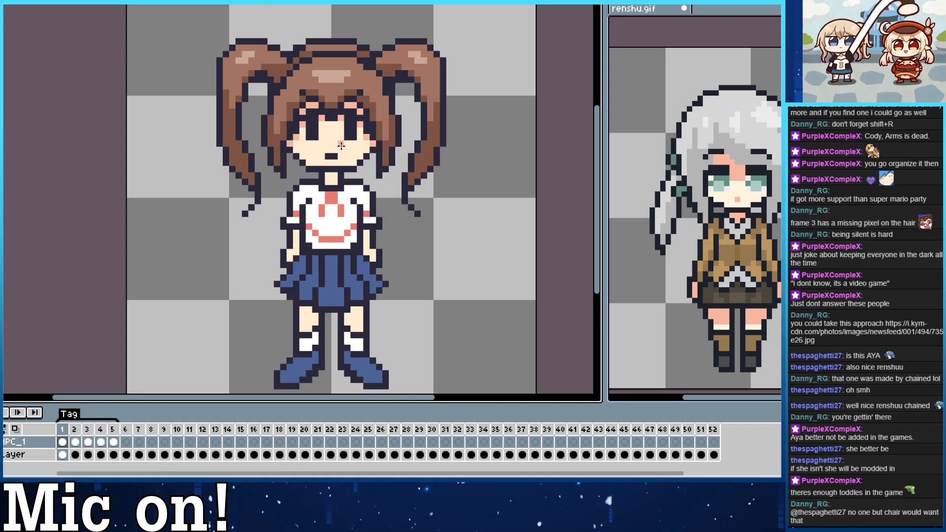
click(334, 176)
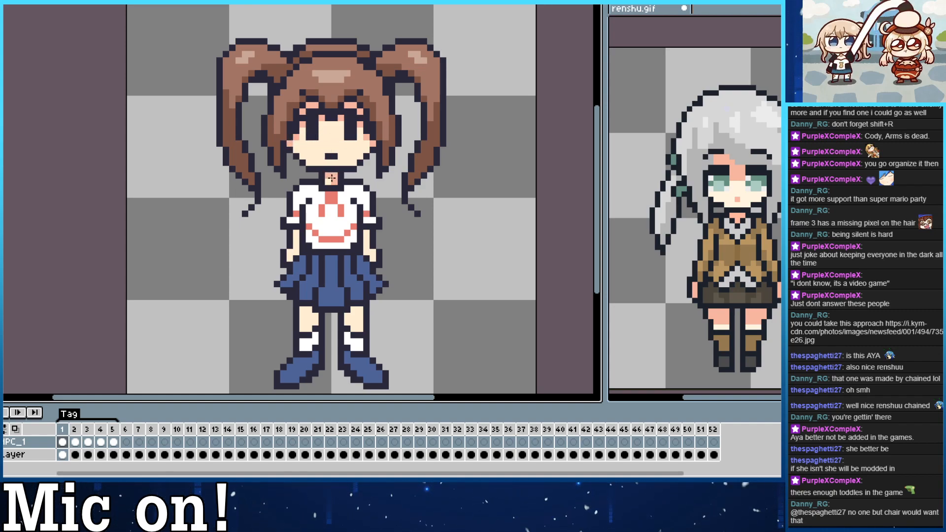
Shade the arms below the sleeves and the legs below the skirt in the same pink, and save the sprite.
drag(338, 229, 331, 238)
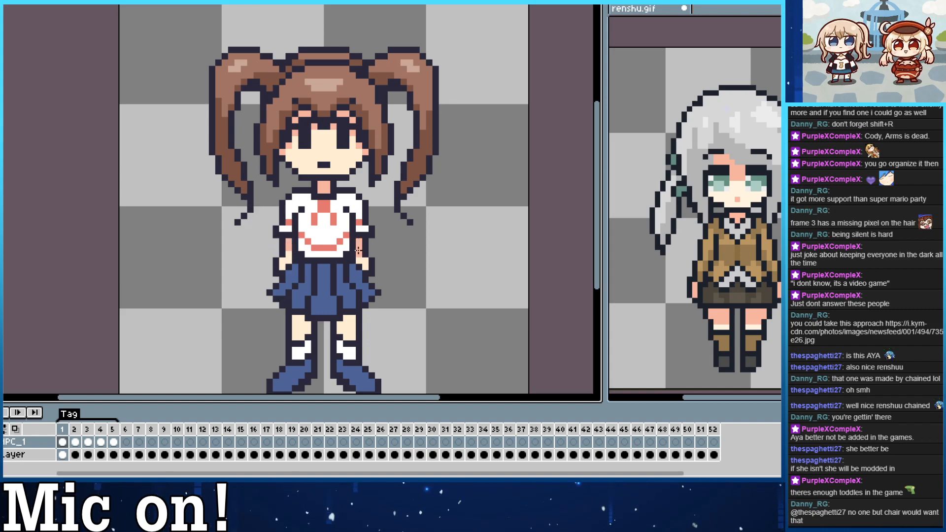
key(ctrl+s)
drag(311, 311, 305, 274)
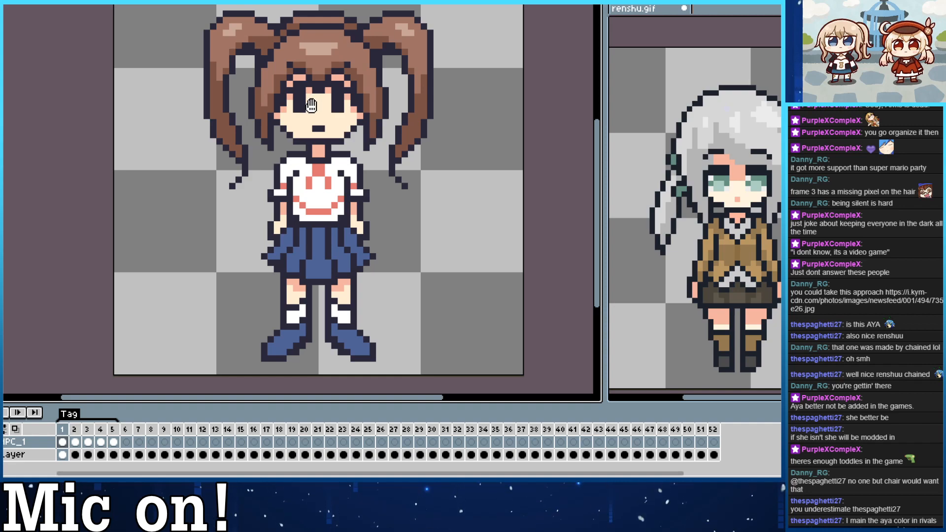
Shade the skirt of the front view with a darker blue.
drag(311, 108, 301, 143)
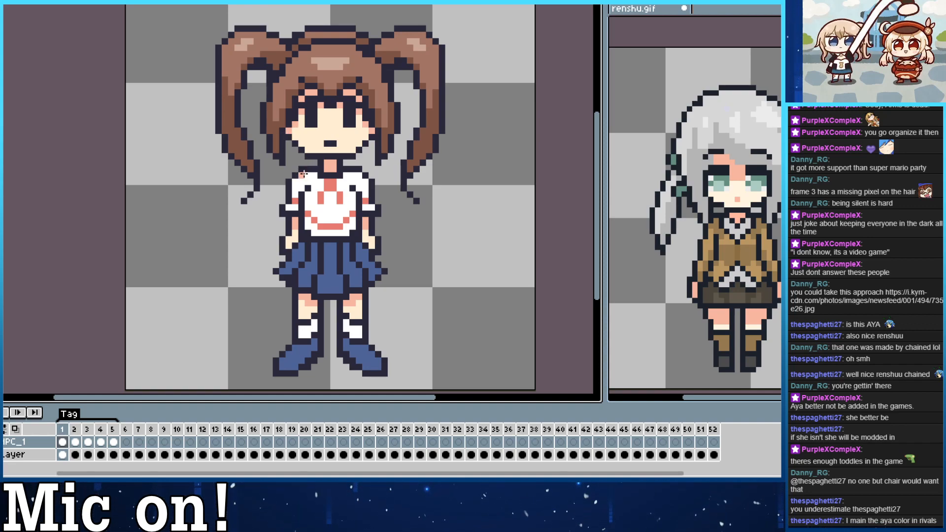
drag(269, 108, 286, 131)
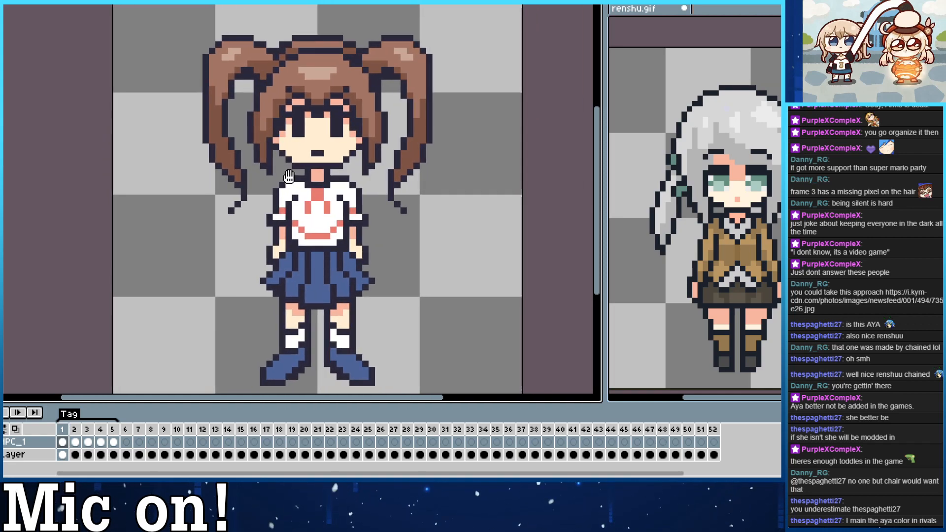
drag(288, 176, 288, 138)
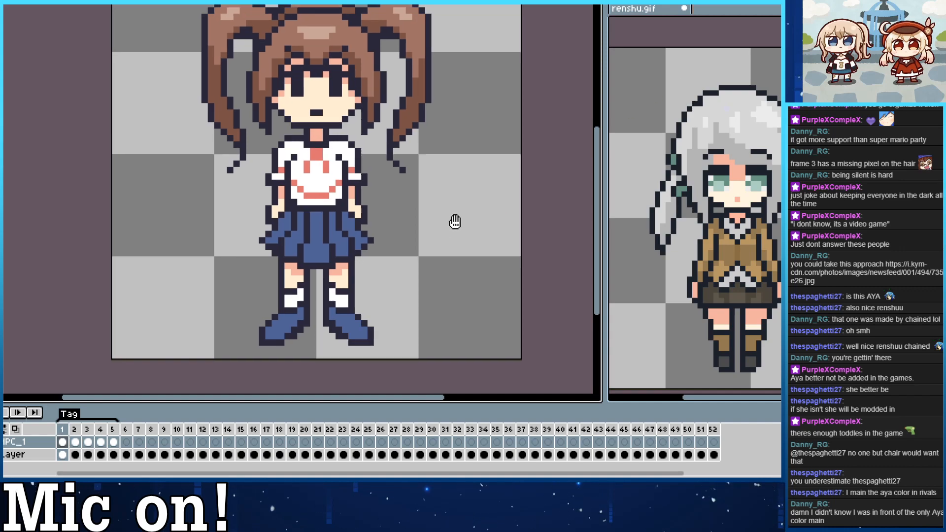
drag(455, 221, 441, 217)
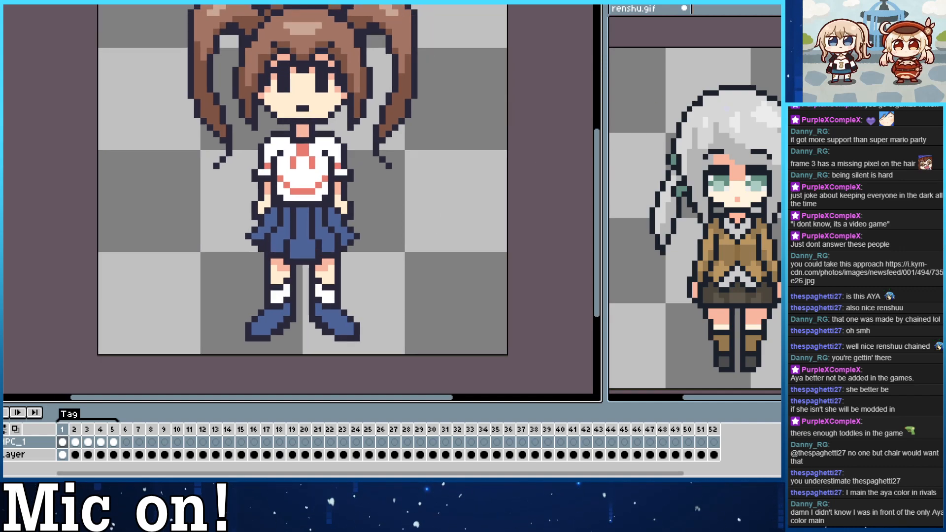
click(694, 207)
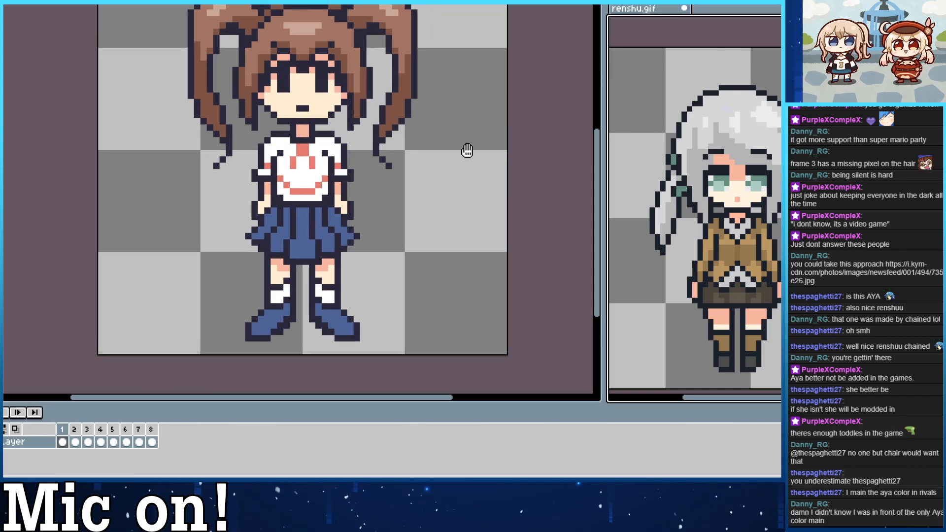
drag(395, 210, 405, 239)
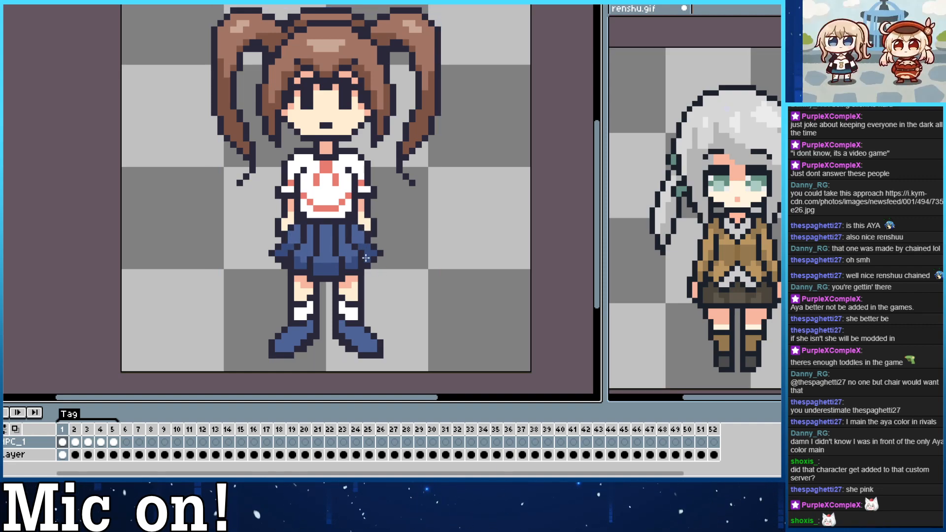
Shade both shoes in darker blue and add light blue highlights to the shoes and the lower part of the skirt.
drag(307, 202, 292, 155)
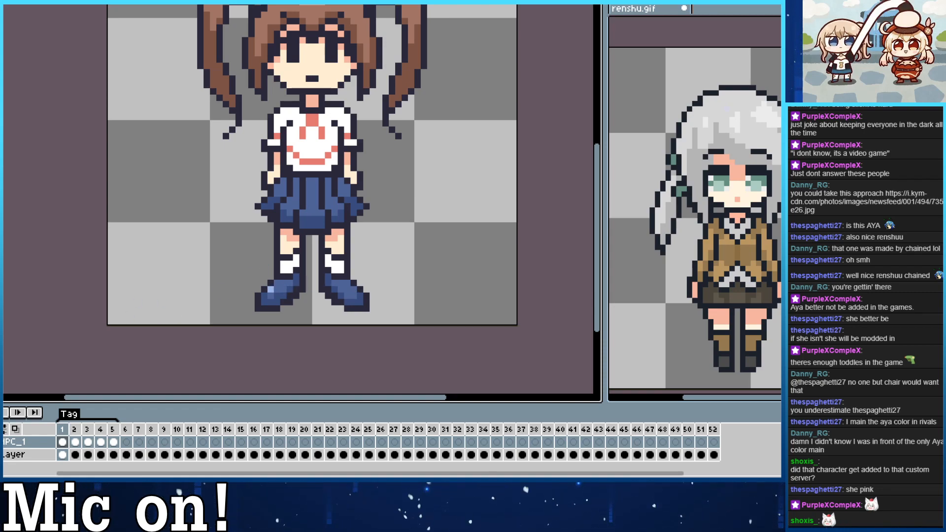
click(354, 290)
drag(297, 209, 285, 217)
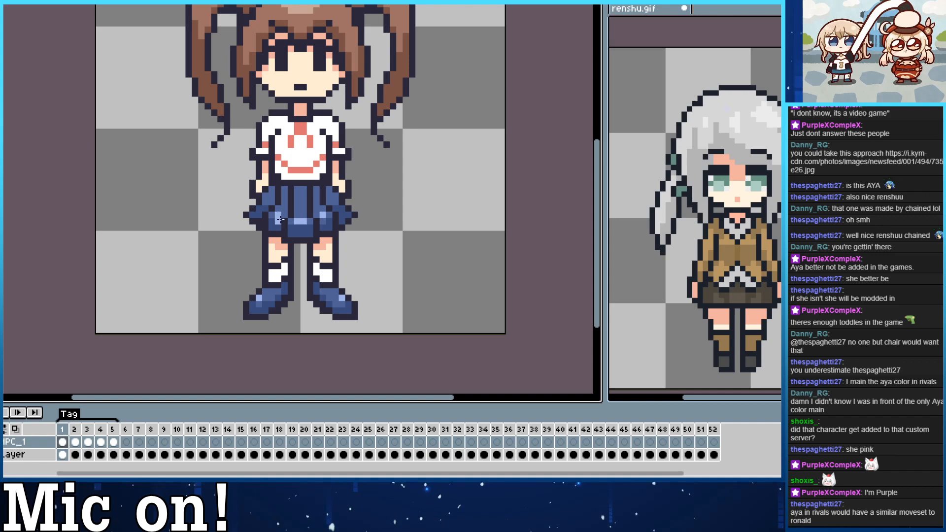
Shade the white shirt with light gray on the shoulders, sleeves and sides.
drag(322, 270, 307, 360)
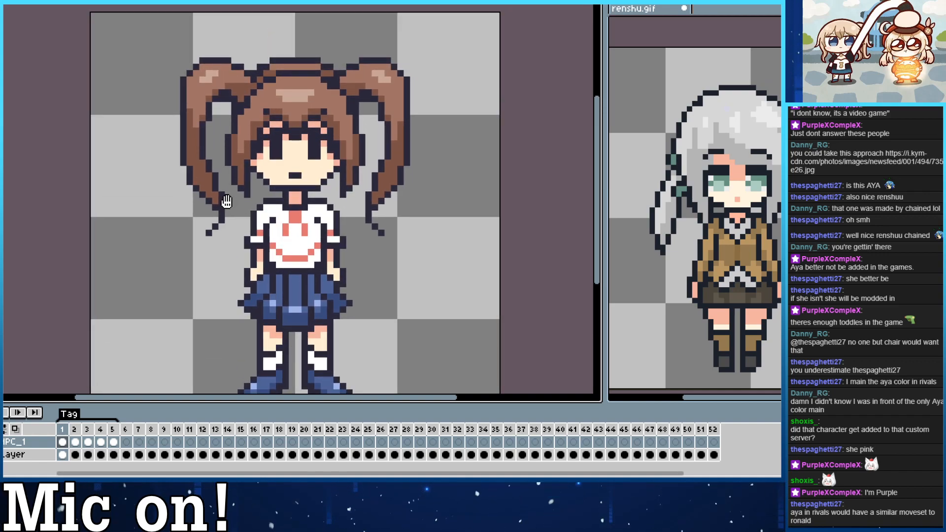
drag(228, 200, 250, 181)
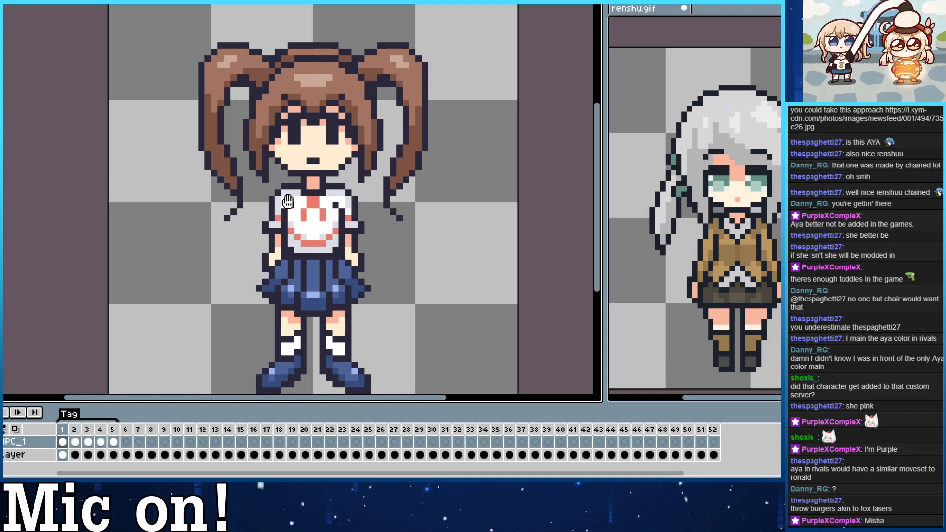
Examine the shaded front view of the sprite at small size and enlarged.
drag(197, 143, 212, 192)
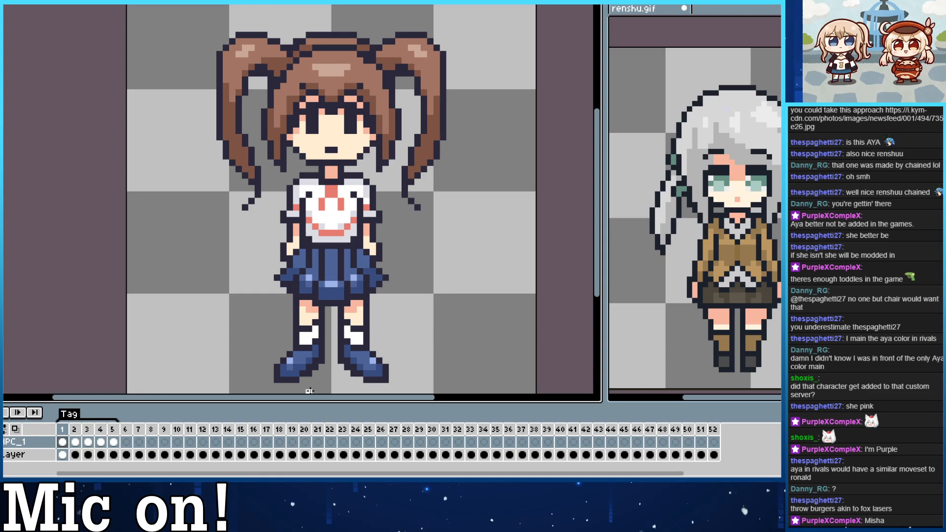
scroll(309, 391, down, 8)
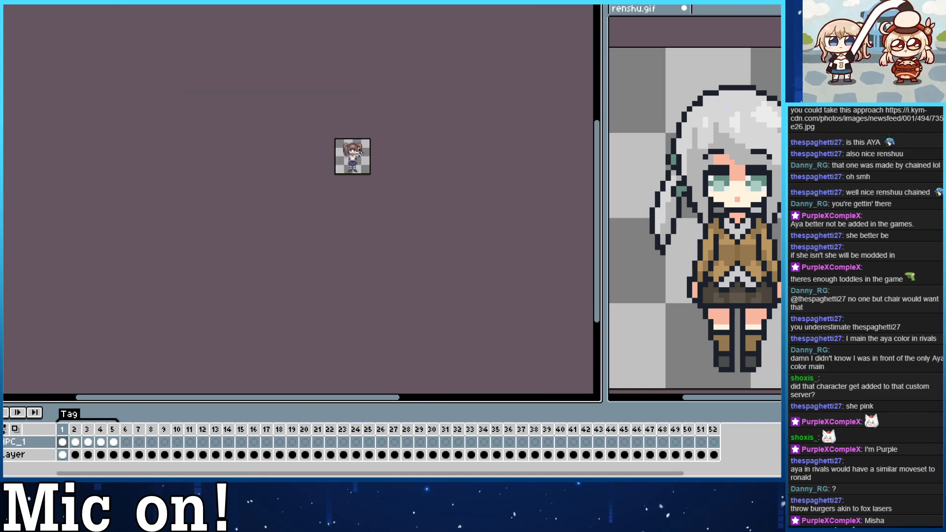
drag(371, 197, 328, 248)
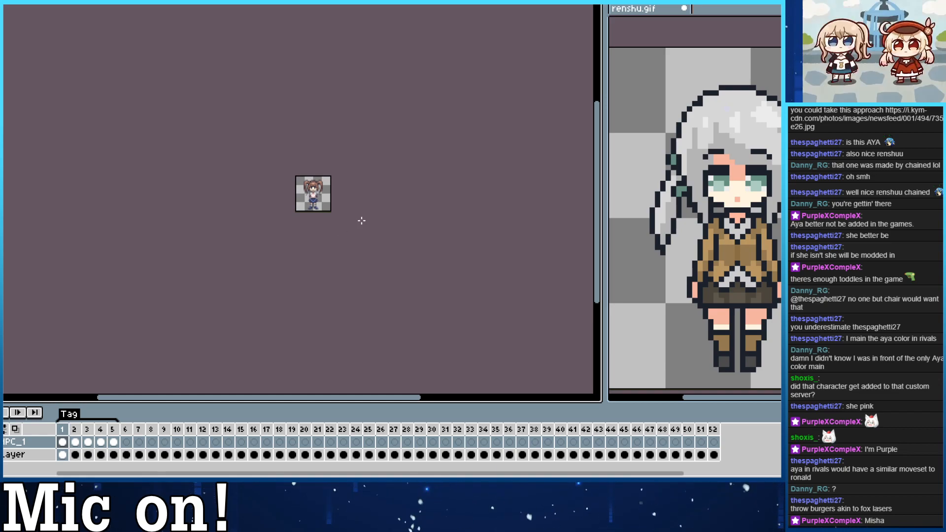
scroll(288, 178, up, 5)
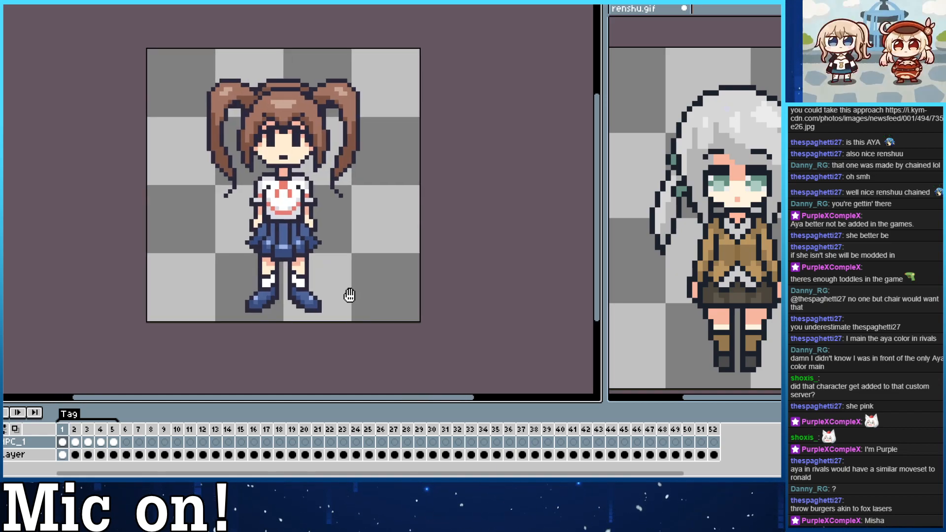
key(ctrl)
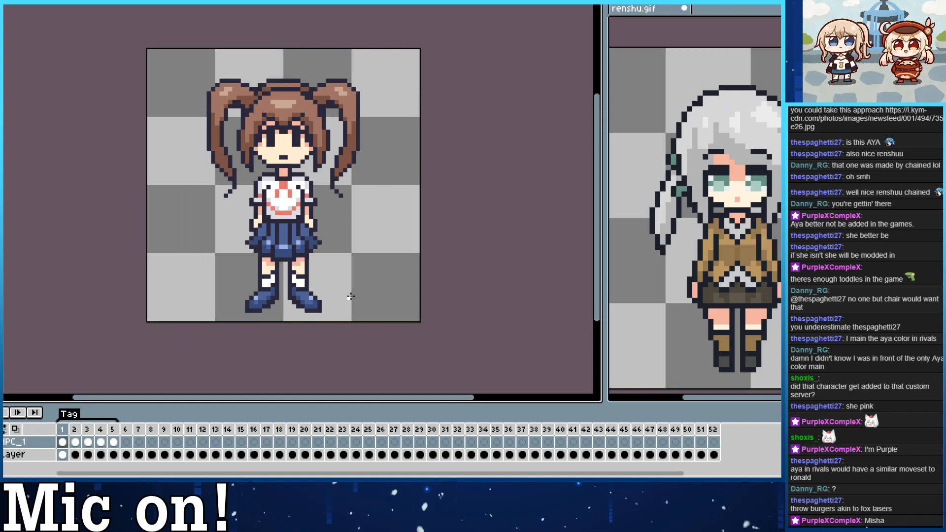
key(ctrl)
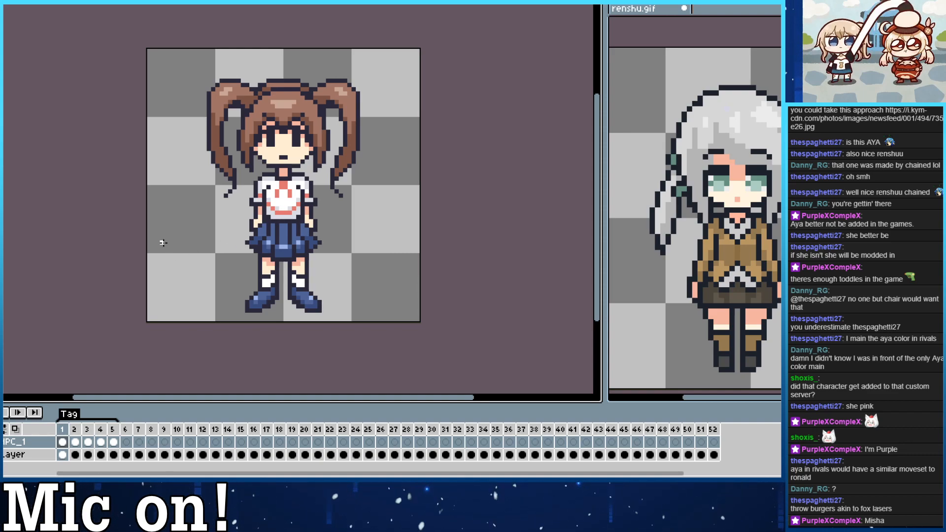
drag(163, 243, 199, 260)
Shade the lower parts of both pigtails of the three-quarter view in frame 2 with darker brown.
key(Right)
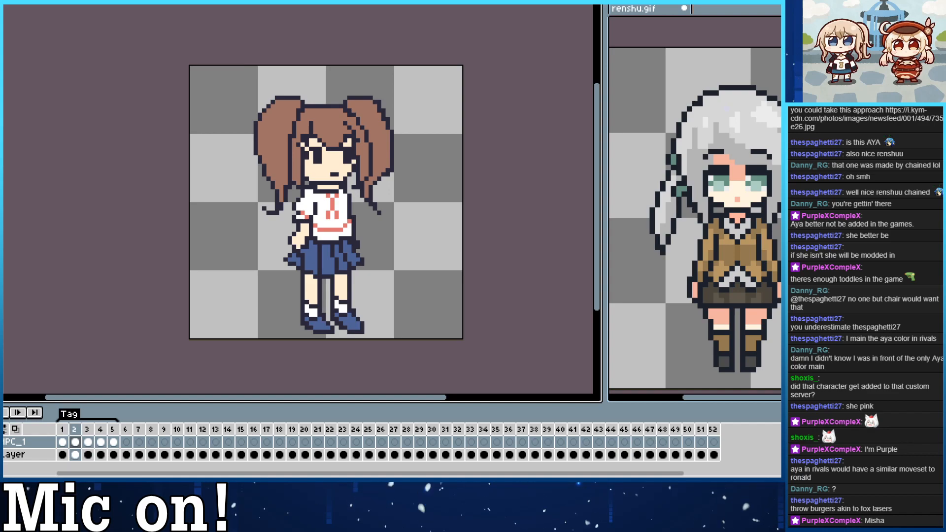
scroll(189, 207, up, 2)
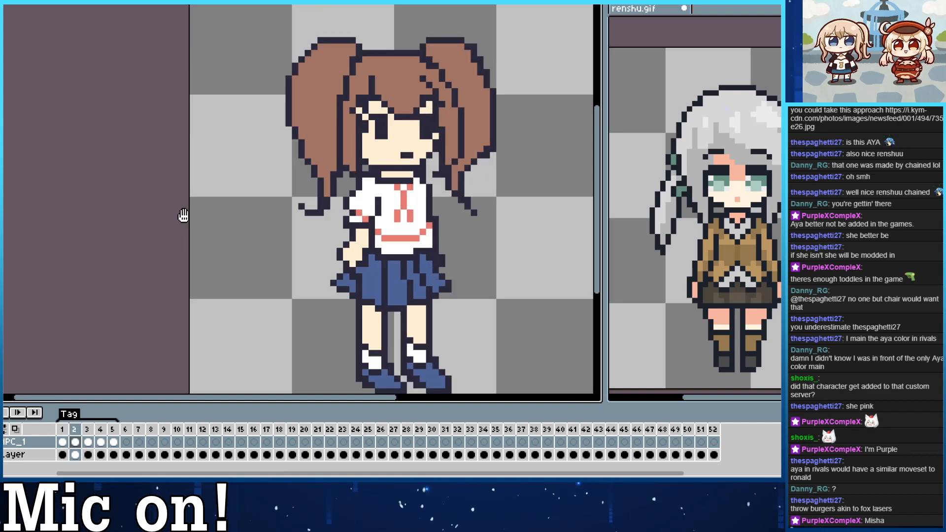
drag(182, 213, 86, 319)
key(Left)
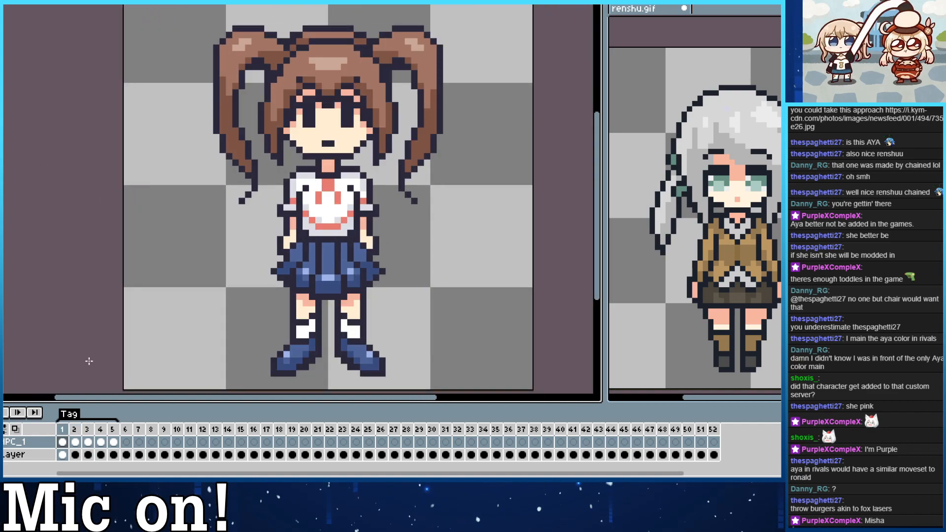
key(Right)
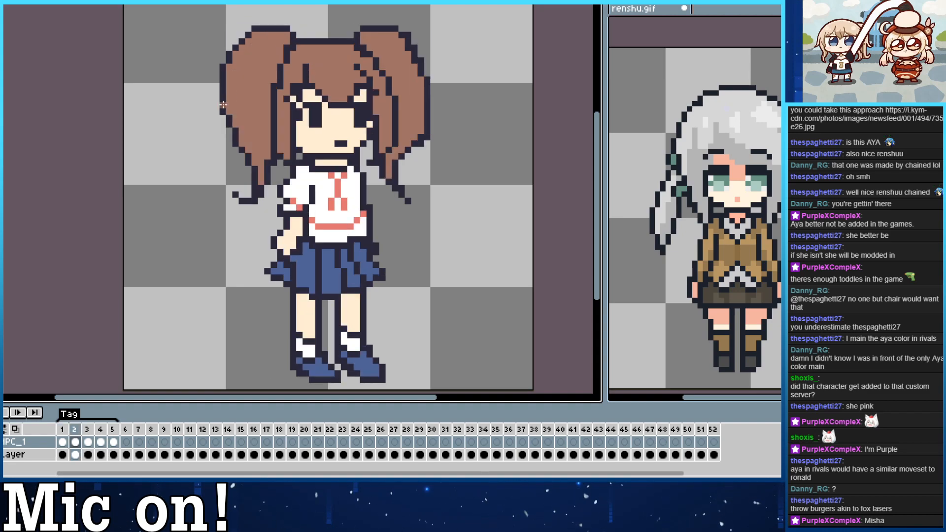
drag(261, 182, 254, 142)
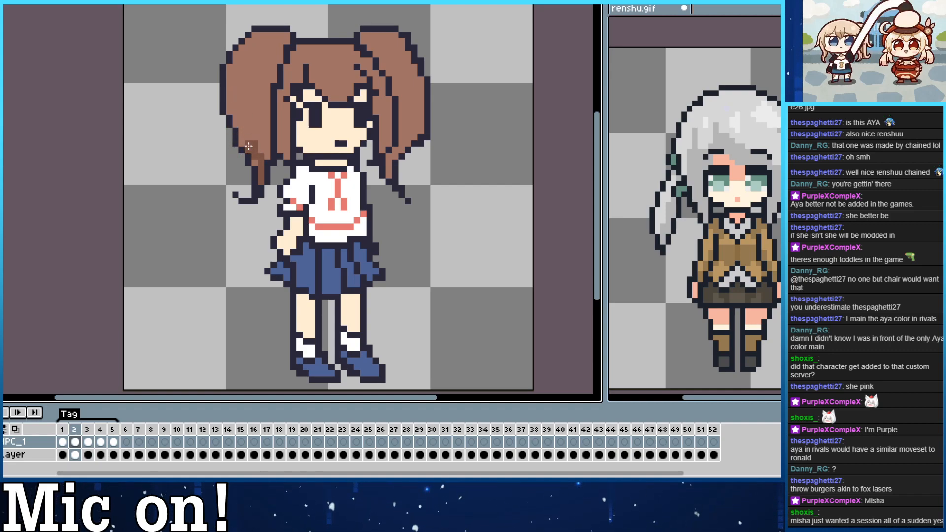
mouse_move(249, 146)
mouse_down()
mouse_move(265, 128)
mouse_move(251, 137)
mouse_move(267, 115)
mouse_move(253, 136)
mouse_move(264, 143)
mouse_move(238, 125)
mouse_move(229, 102)
mouse_move(244, 129)
mouse_move(265, 121)
mouse_move(249, 128)
mouse_move(266, 102)
mouse_up()
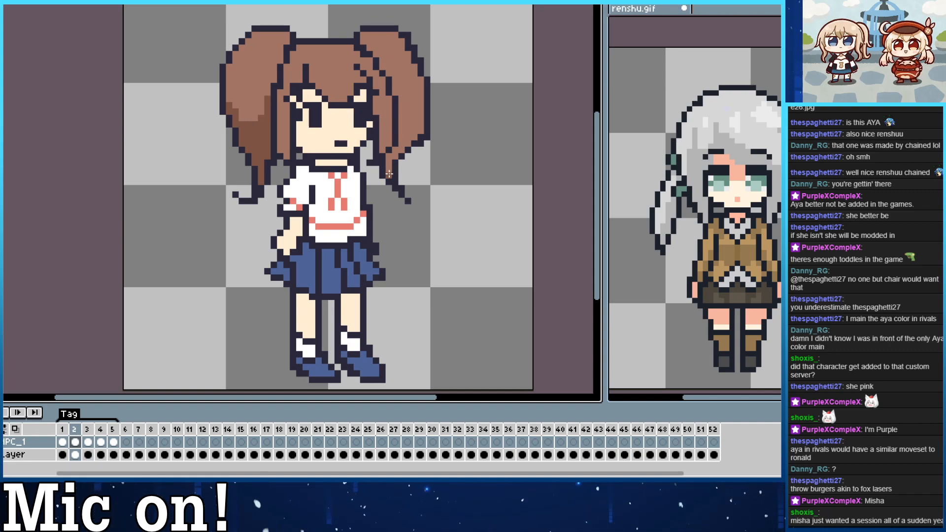
mouse_move(392, 154)
mouse_down()
mouse_move(415, 124)
mouse_move(402, 146)
mouse_move(414, 136)
mouse_move(421, 117)
mouse_move(403, 140)
mouse_move(421, 102)
mouse_move(401, 117)
mouse_up()
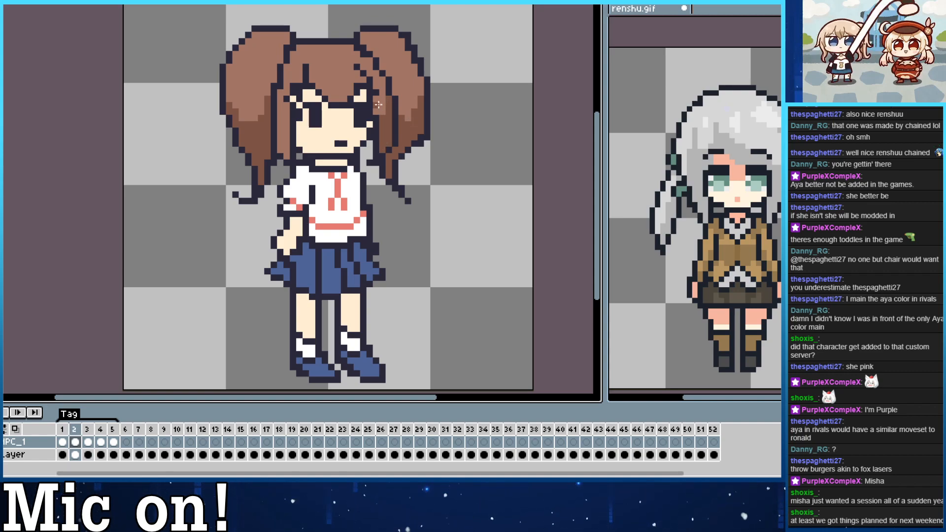
Shade the hair beside the face with the same darker brown and undo the last stroke.
drag(282, 148, 286, 119)
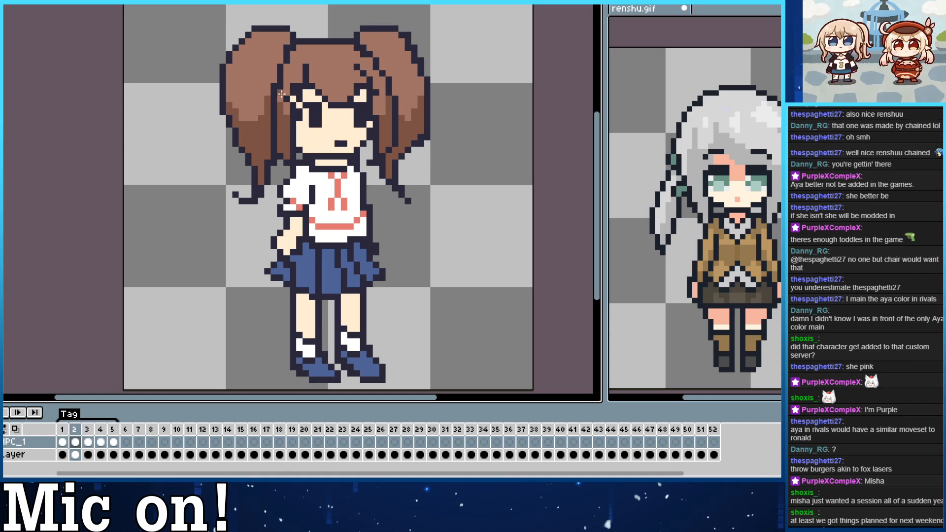
drag(287, 74, 294, 57)
key(ctrl+z)
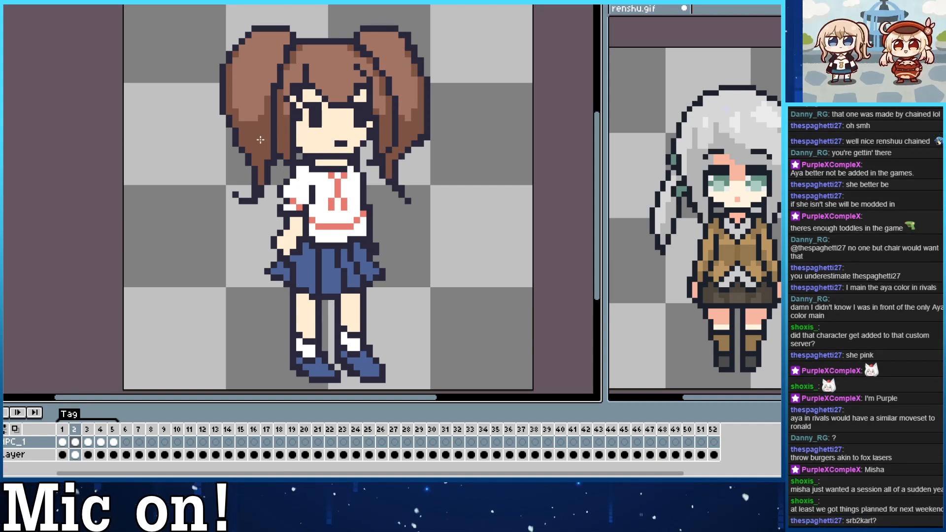
Add highlights to the three-quarter view's hair using the light brown from the front view.
drag(260, 140, 234, 93)
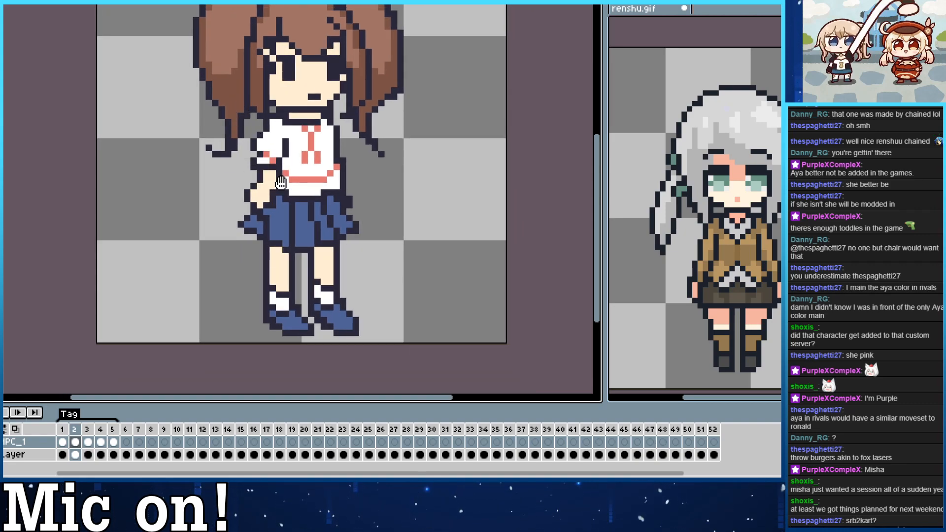
drag(280, 182, 286, 199)
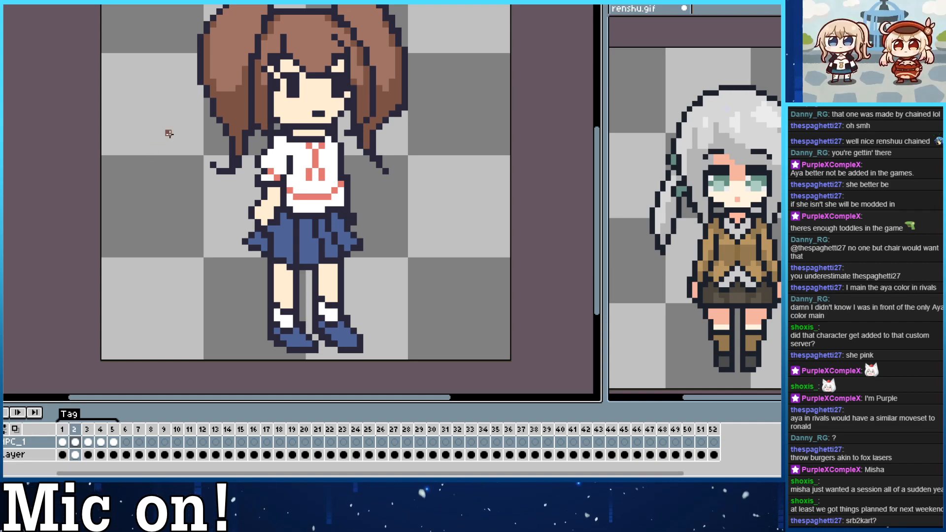
drag(190, 168, 204, 190)
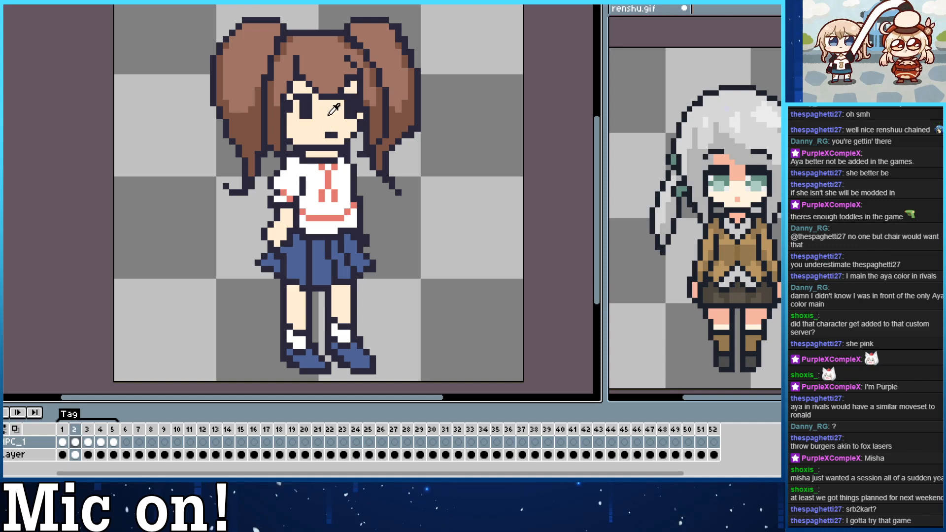
key(comma)
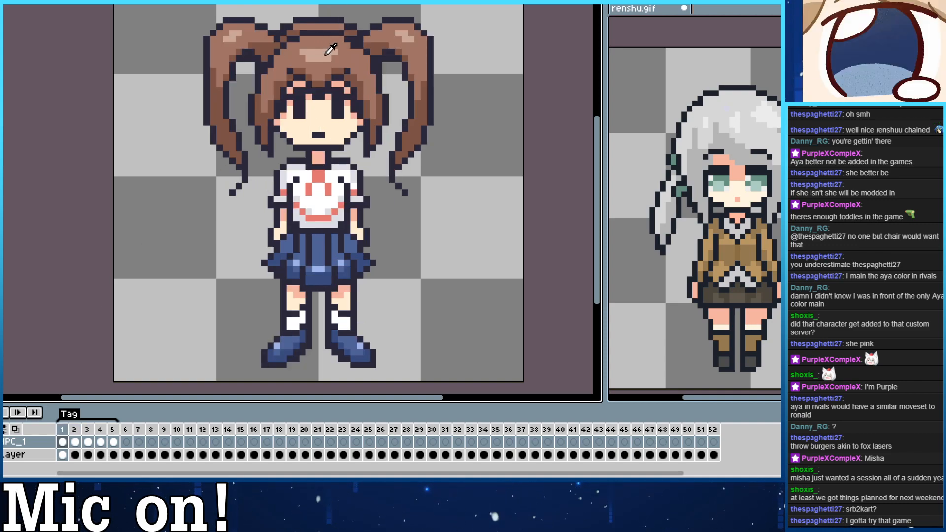
key(period)
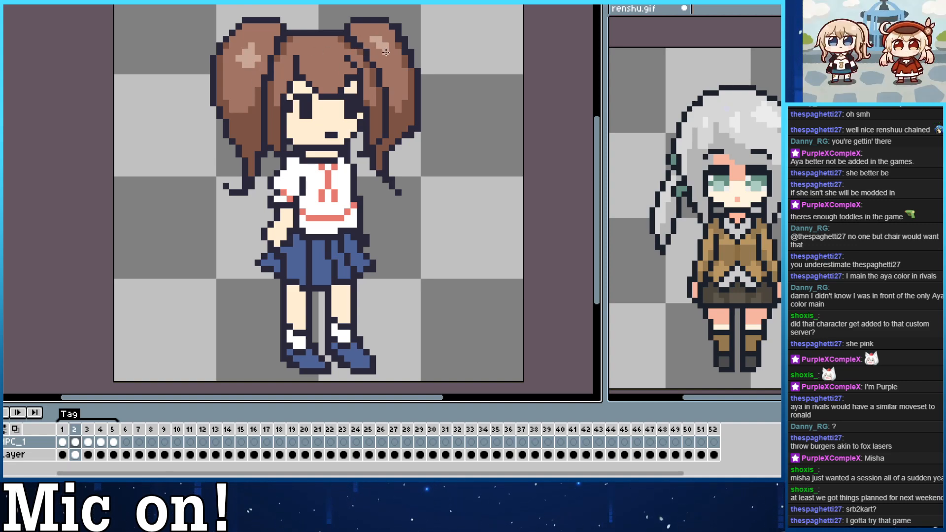
mouse_move(309, 49)
mouse_down()
mouse_move(334, 58)
mouse_move(322, 59)
mouse_up()
key(ctrl+z)
key(ctrl+z)
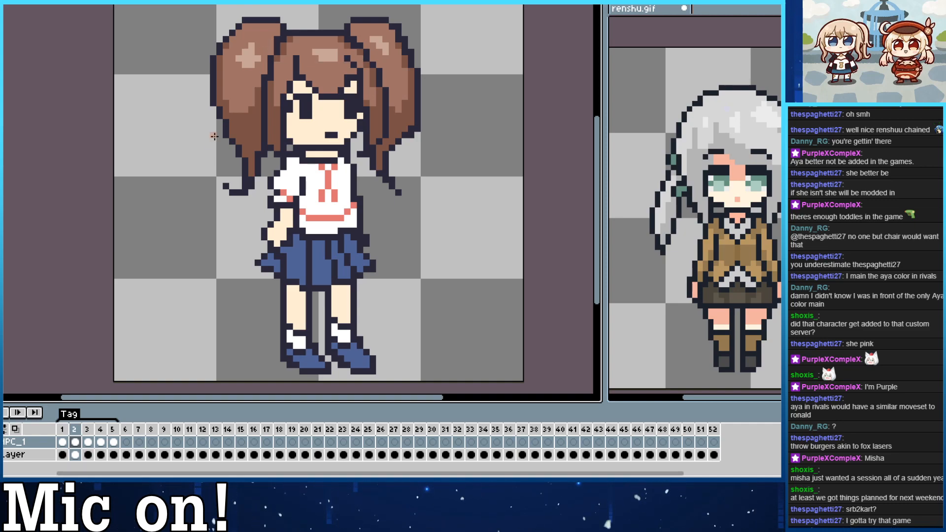
Shade the skin under the bangs, on the neck, below the sleeve and below the skirt in the front view's pink.
key(Left)
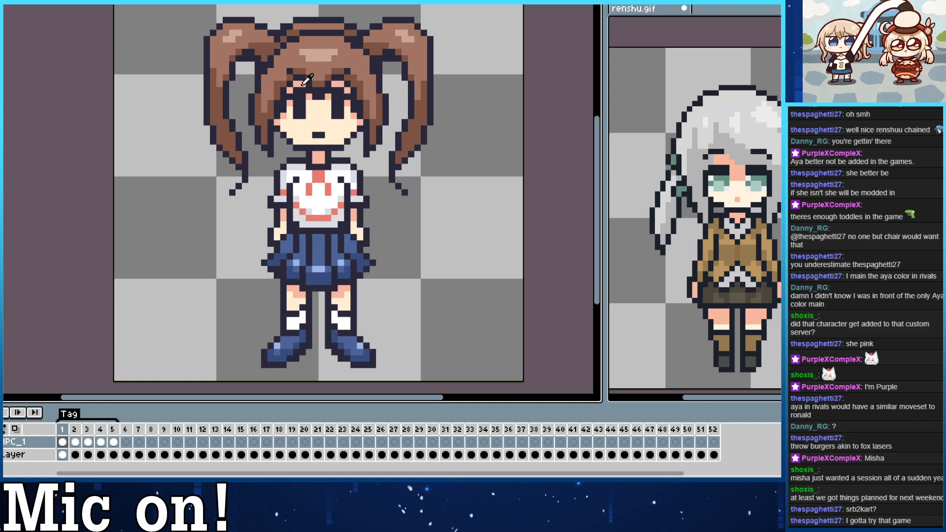
key(Right)
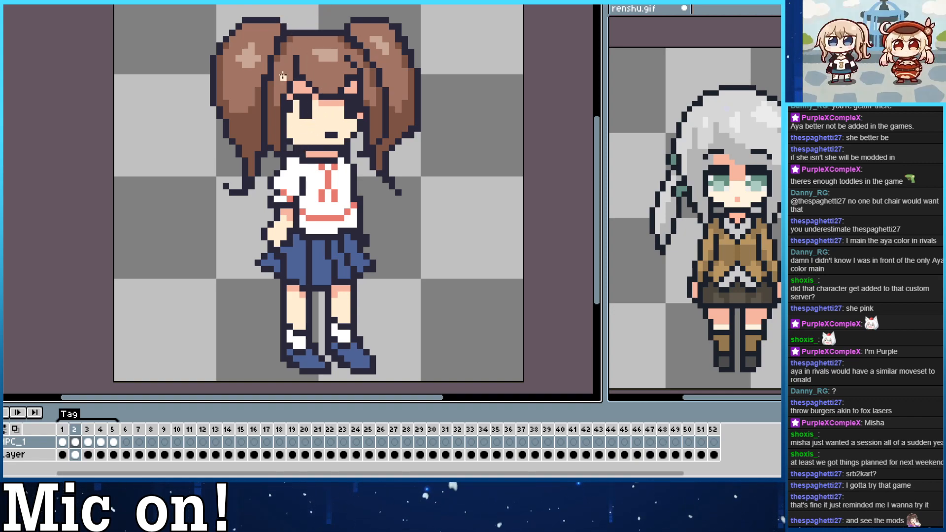
Shade the skirt of the three-quarter view with the darker blue from the front view.
key(Left)
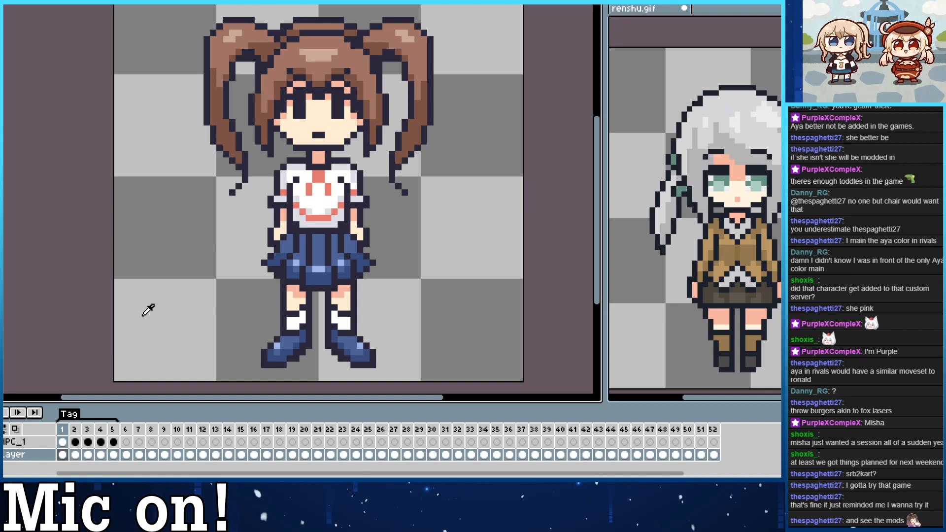
key(Down)
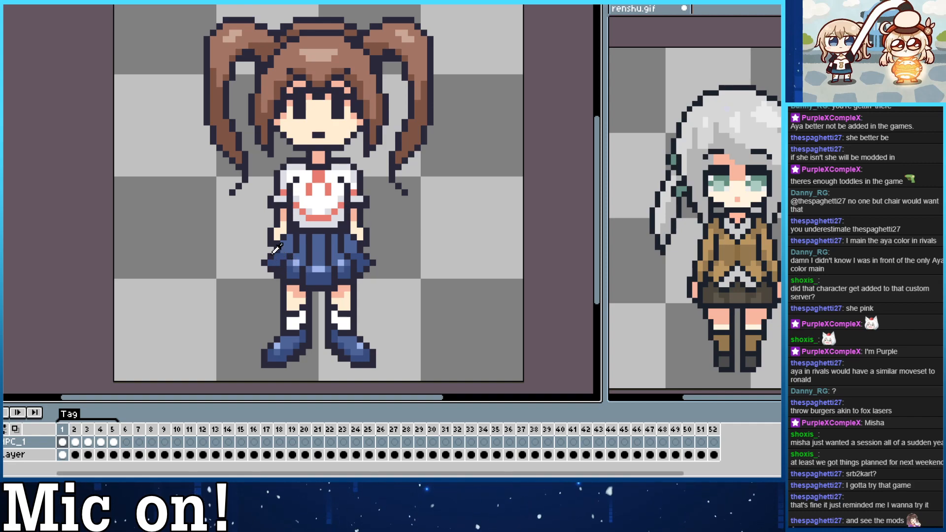
key(Right)
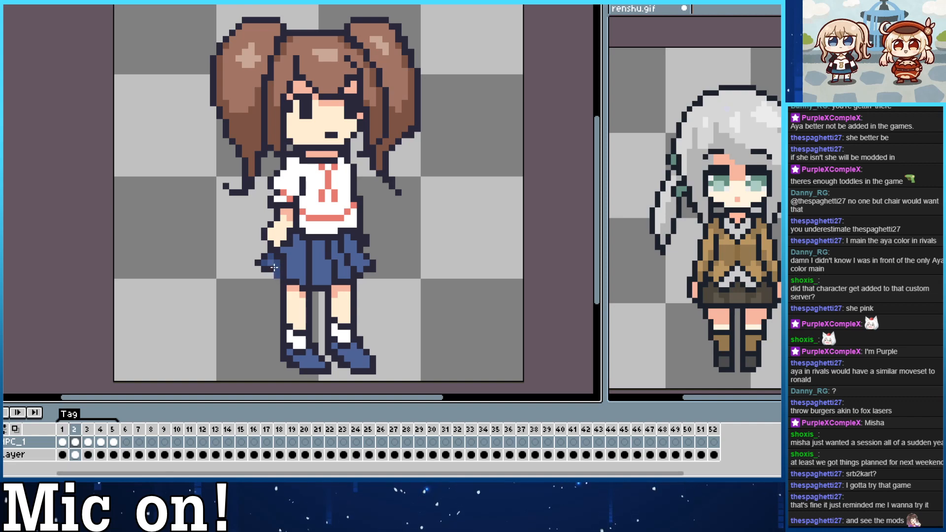
key(ctrl)
key(ctrl)
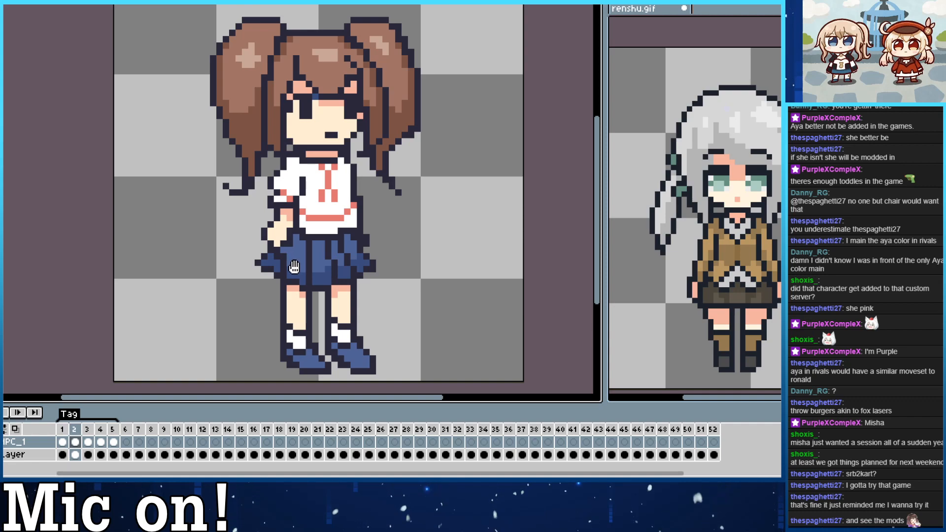
drag(293, 265, 283, 252)
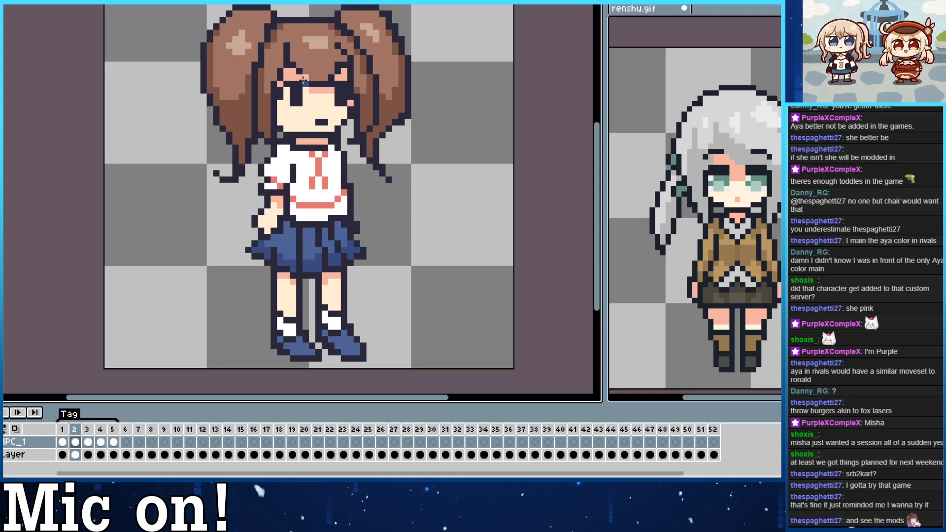
drag(321, 106, 341, 55)
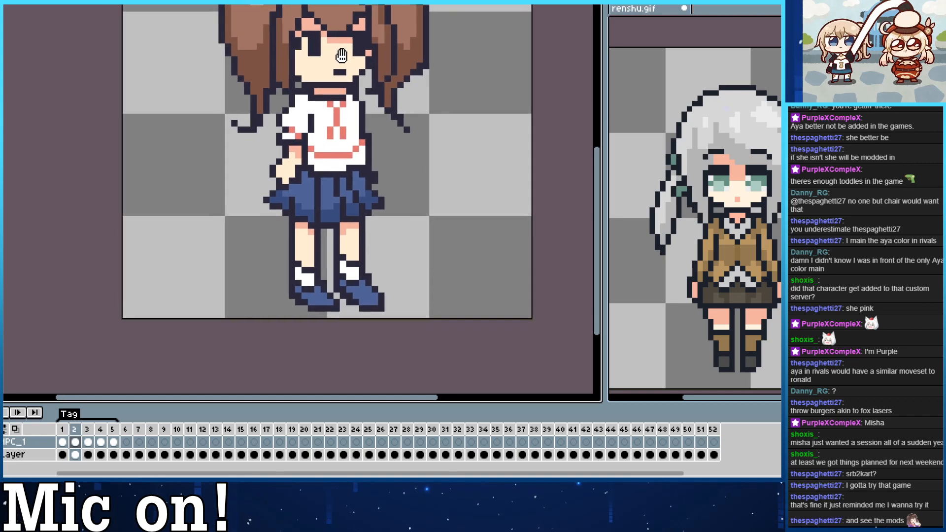
mouse_move(292, 141)
mouse_down()
mouse_move(292, 180)
mouse_move(325, 189)
mouse_up()
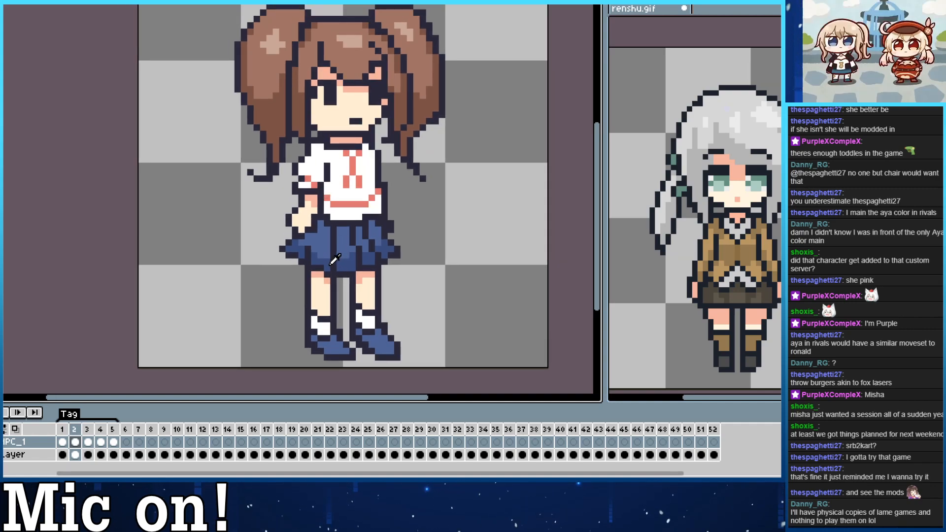
Add light blue highlights to the skirt folds and shade the shoes with darker blue and light blue highlights.
key(Left)
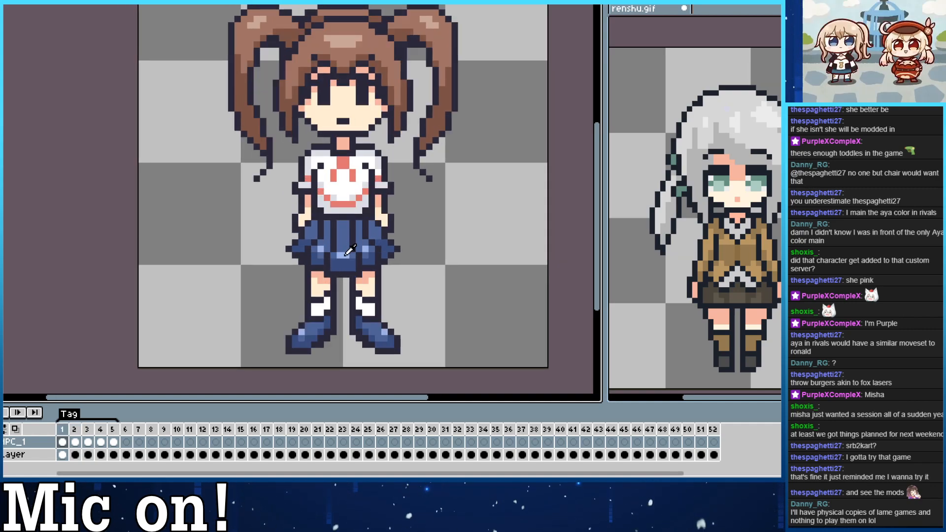
key(Right)
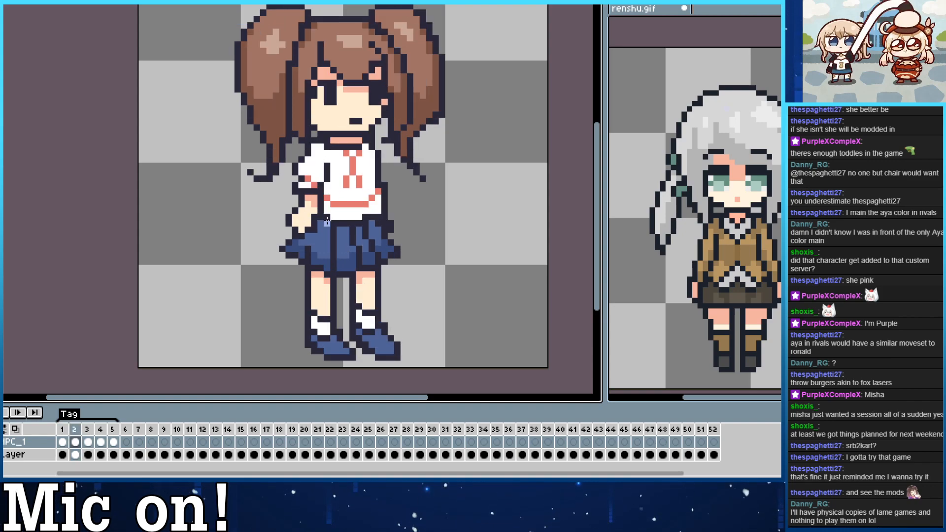
click(321, 255)
key(Left)
key(Right)
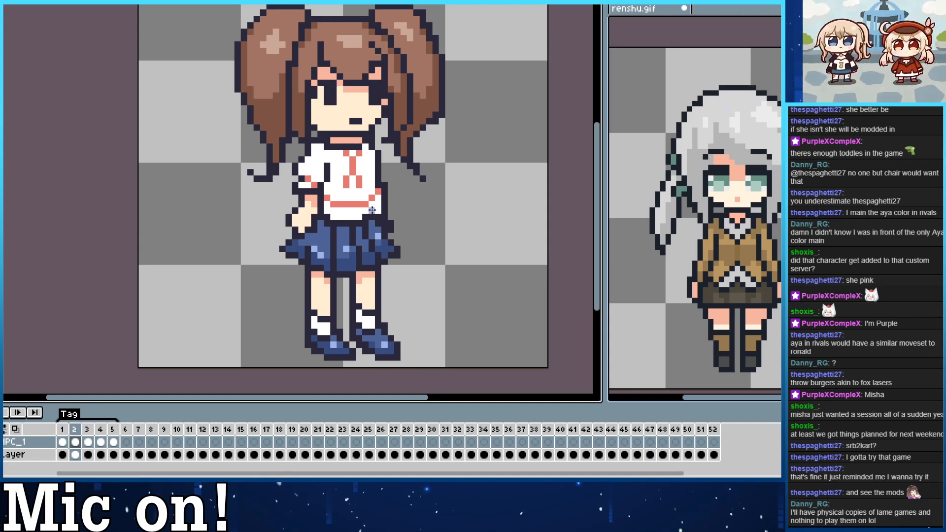
Shade the lower part of the three-quarter view's white shirt with the light gray from the front view.
drag(359, 144, 368, 166)
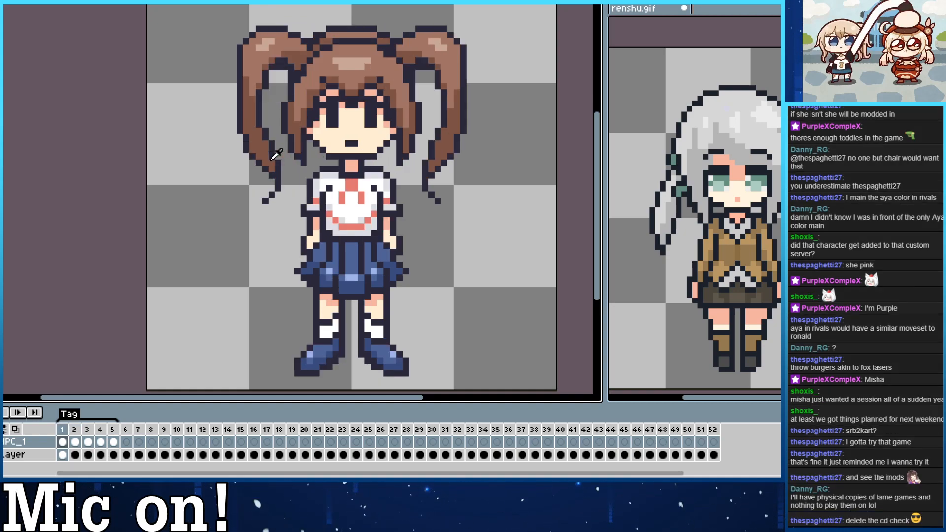
key(comma)
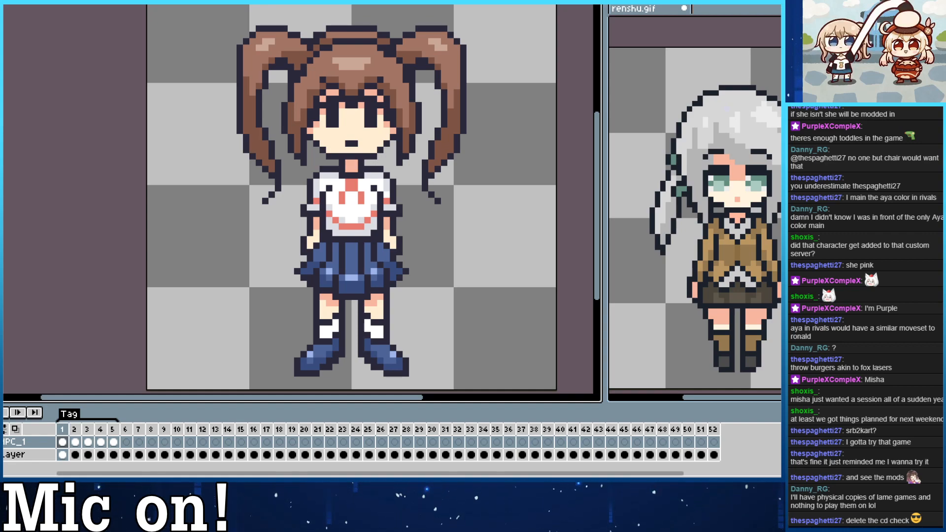
key(Right)
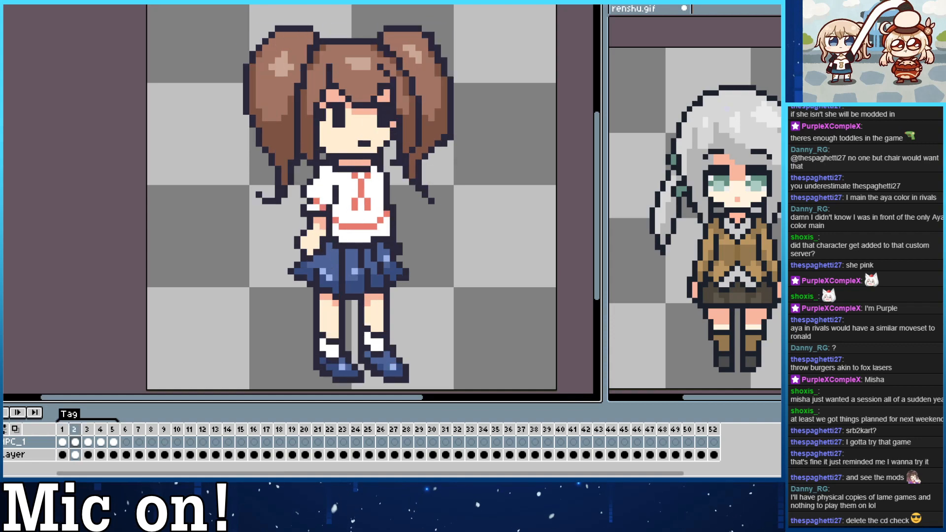
key(Left)
key(Right)
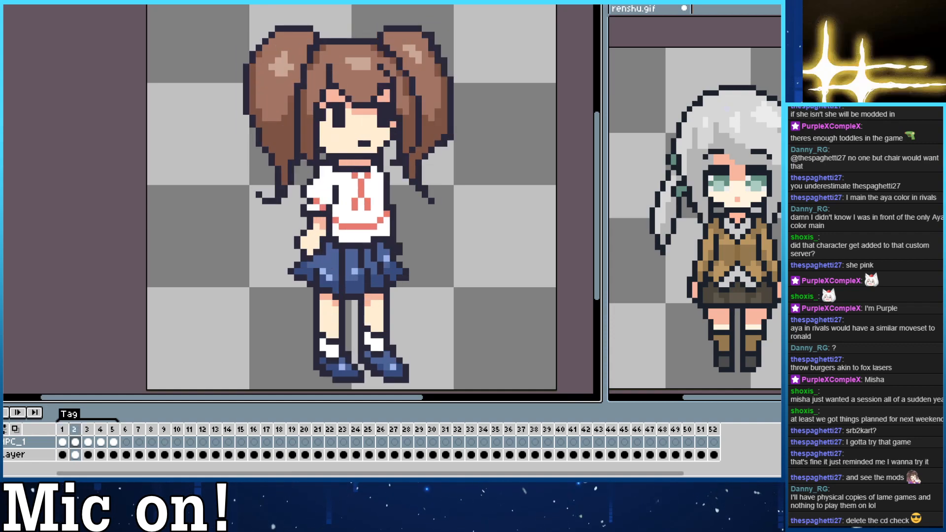
key(Left)
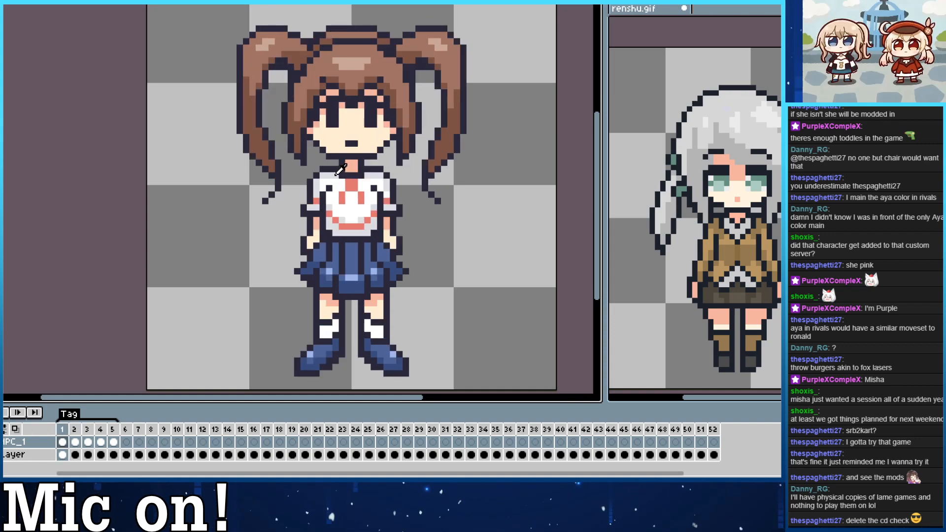
key(Right)
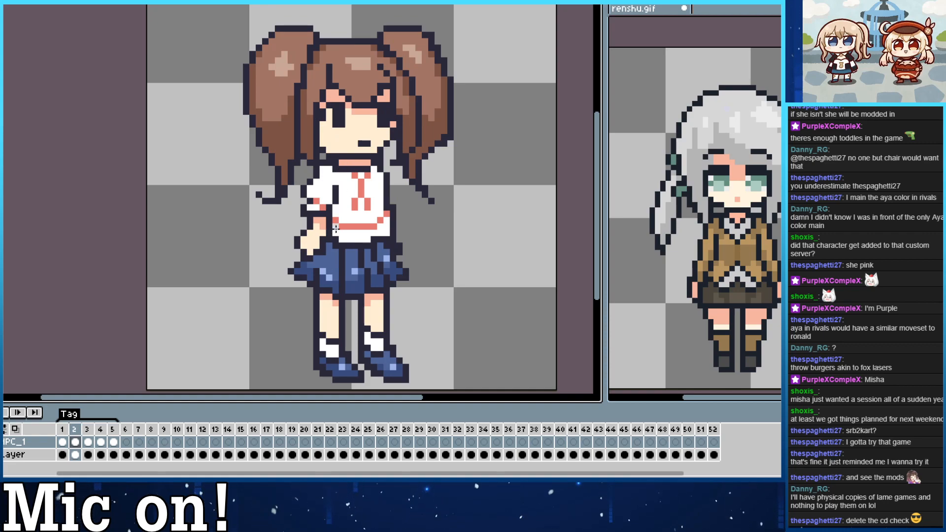
mouse_move(336, 229)
mouse_down()
mouse_move(360, 239)
mouse_move(386, 232)
mouse_move(386, 220)
mouse_up()
click(381, 227)
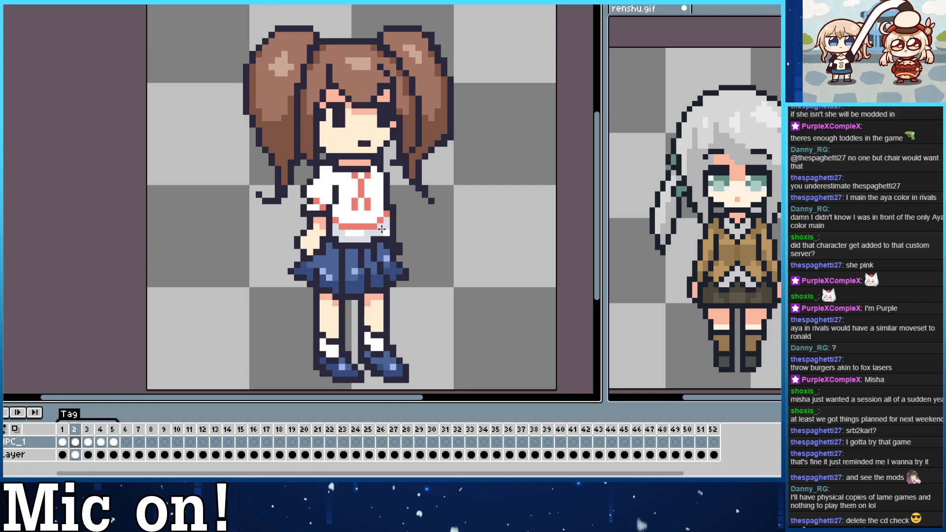
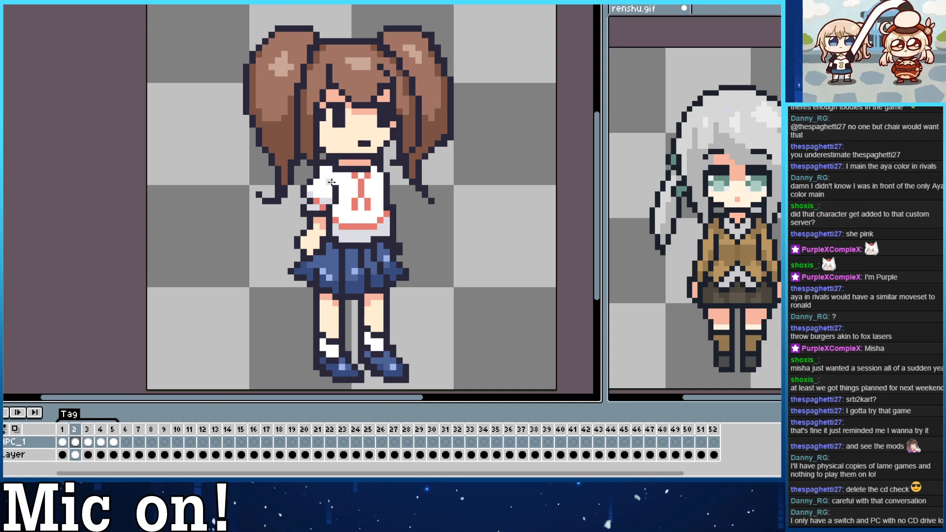
Shade the three-quarter view's white socks with the light gray sampled from the lower part of the shirt.
drag(229, 285, 250, 289)
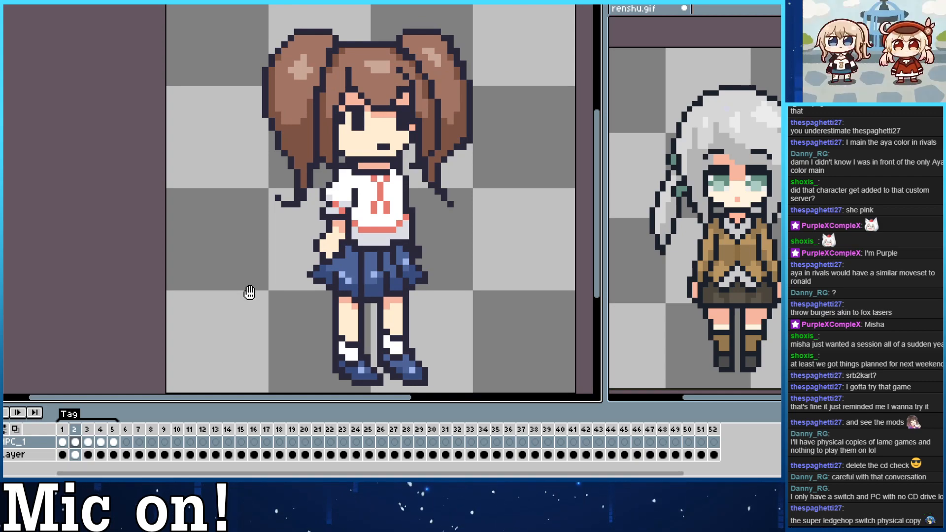
drag(256, 296, 239, 294)
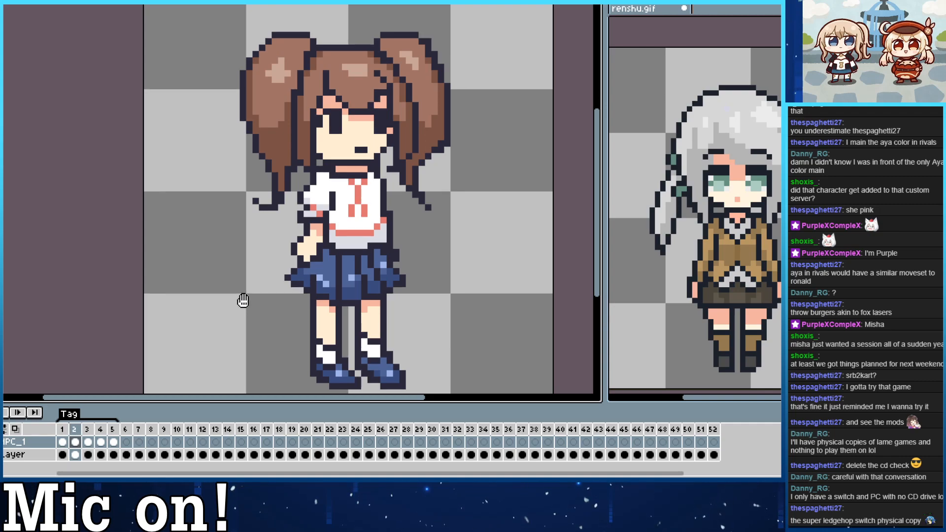
drag(246, 301, 250, 292)
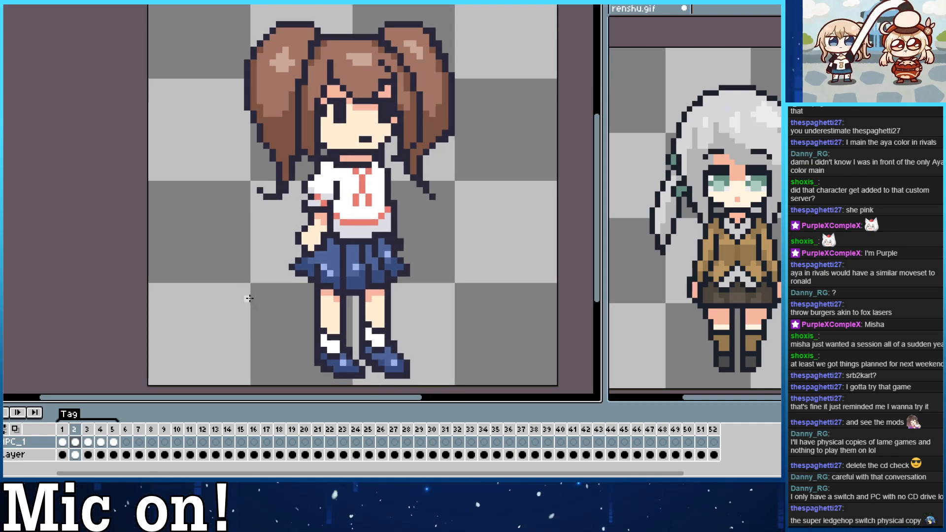
alt+click(358, 236)
click(324, 349)
key(ctrl+z)
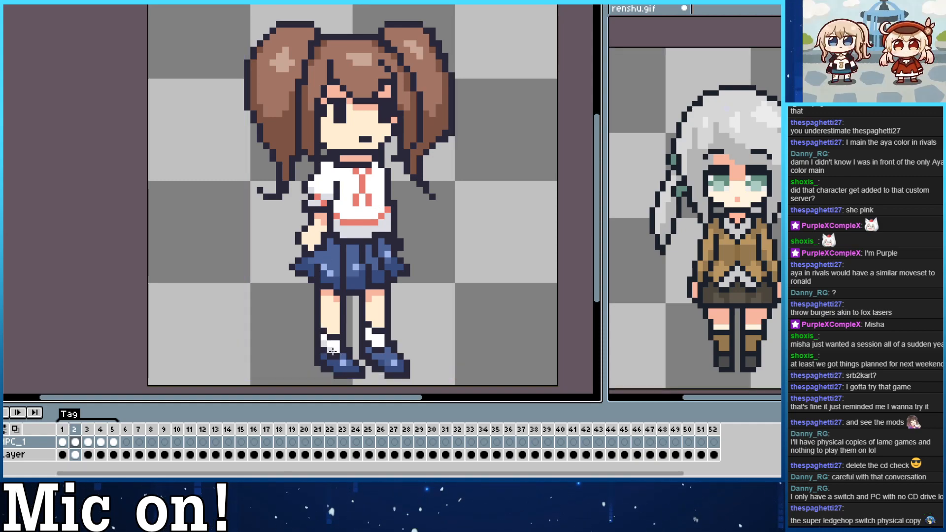
drag(331, 350, 337, 350)
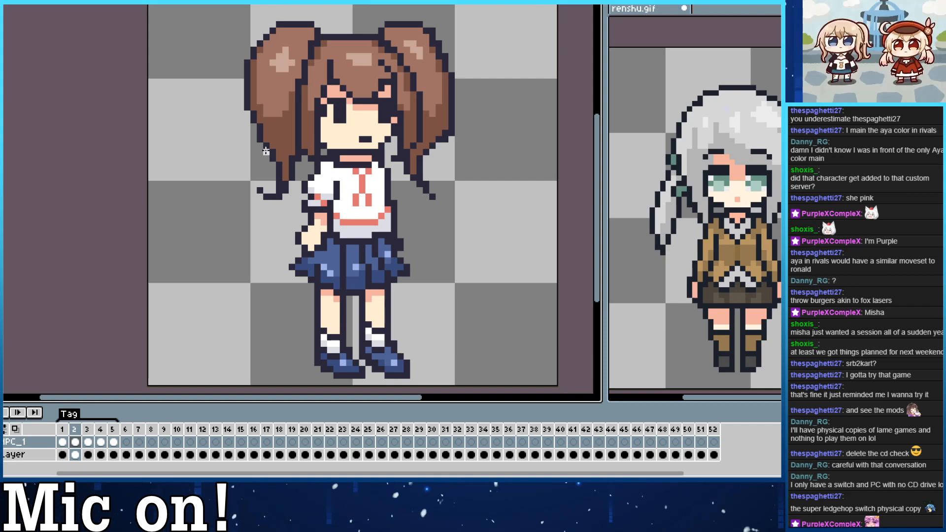
Compare the shading of the front and three-quarter views, and check the unshaded side view in frame 3.
drag(301, 92, 315, 76)
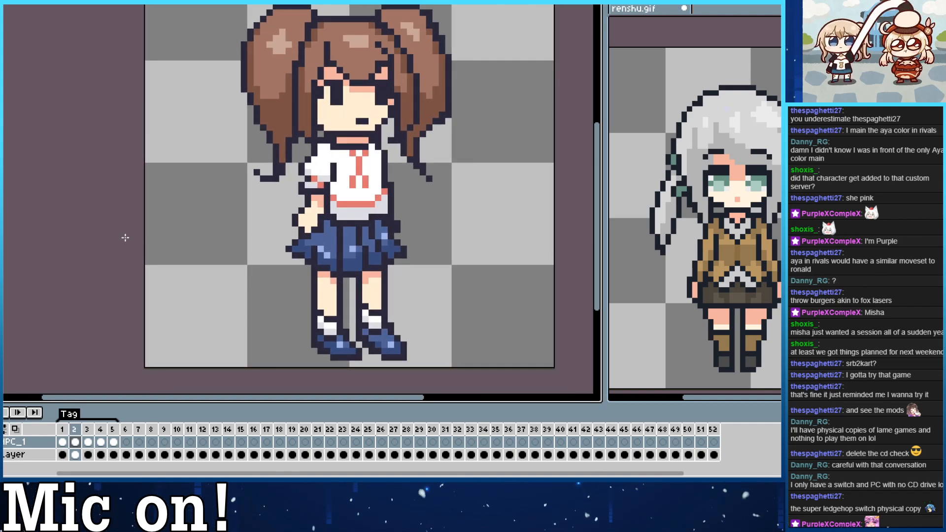
drag(143, 252, 140, 257)
key(Left)
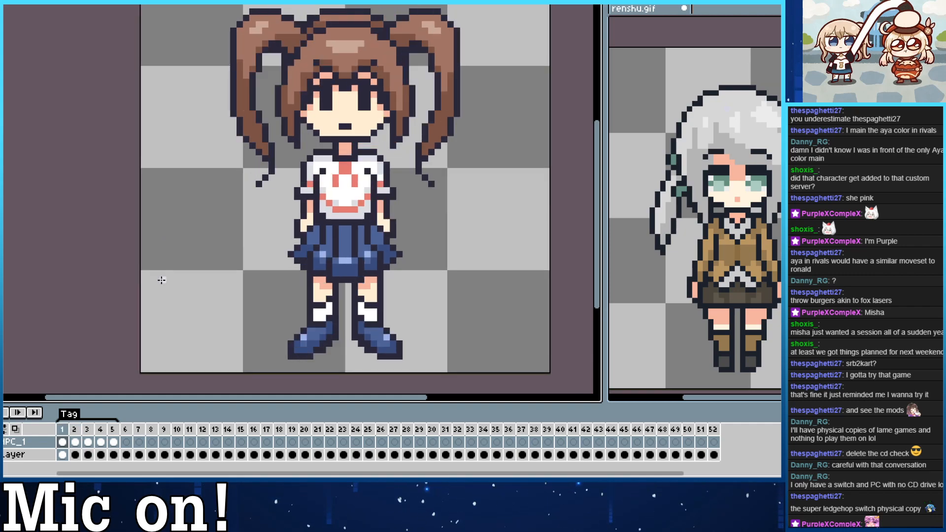
key(Right)
key(Left)
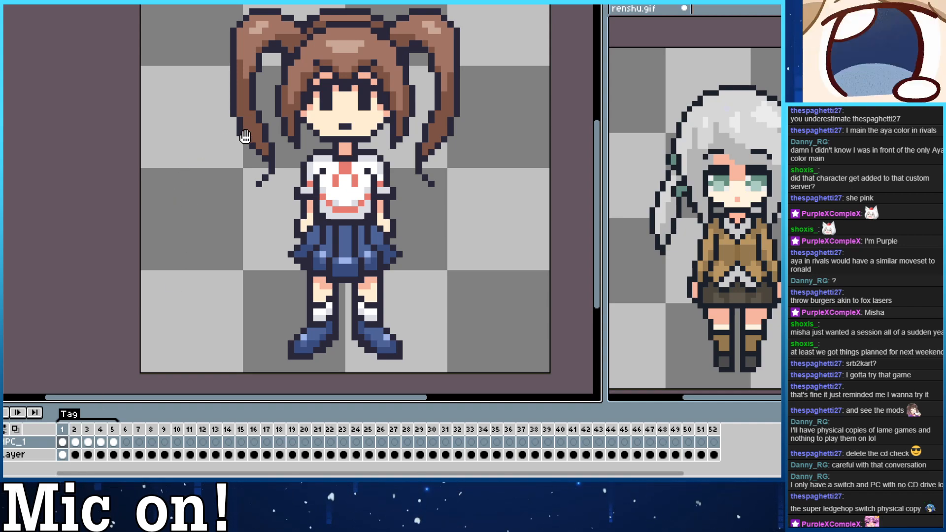
drag(246, 137, 251, 148)
key(Right)
key(Right)
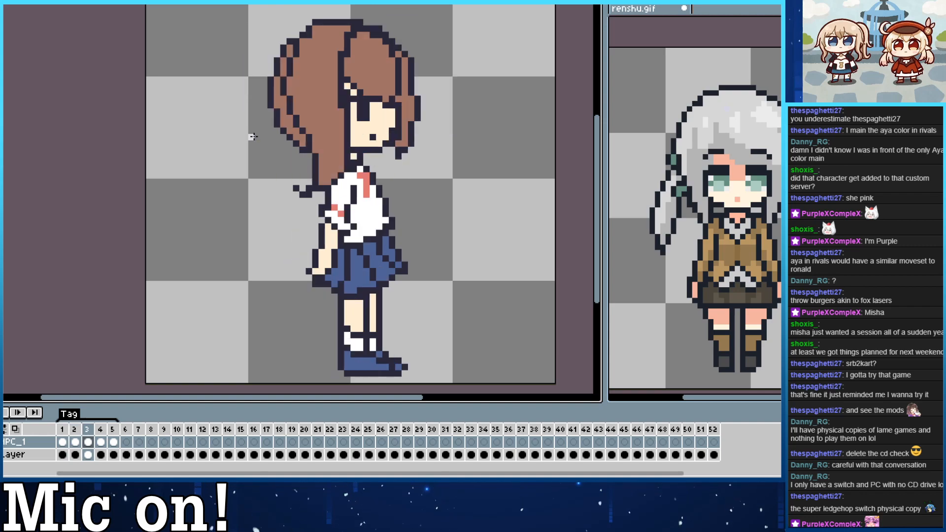
Shade the side view's ponytails and the hair strand in front of the face with the three-quarter view's darker brown.
key(Left)
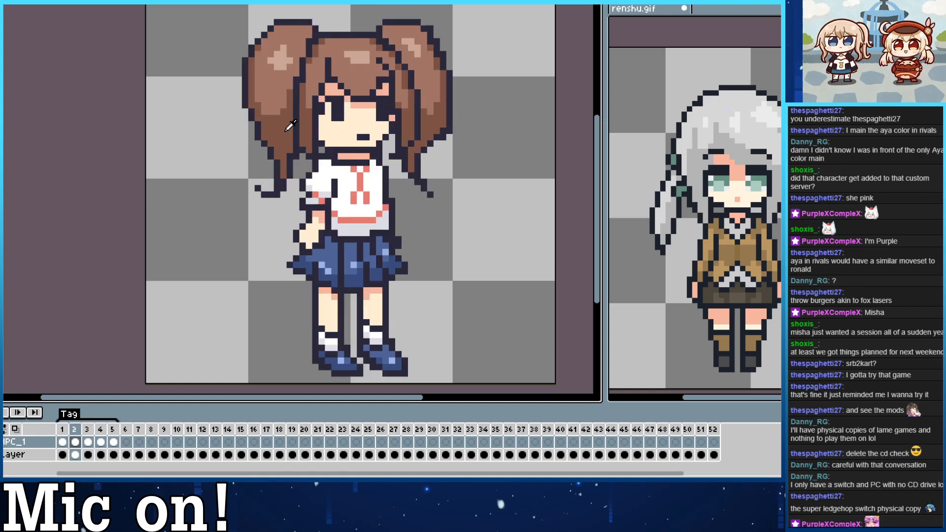
key(Right)
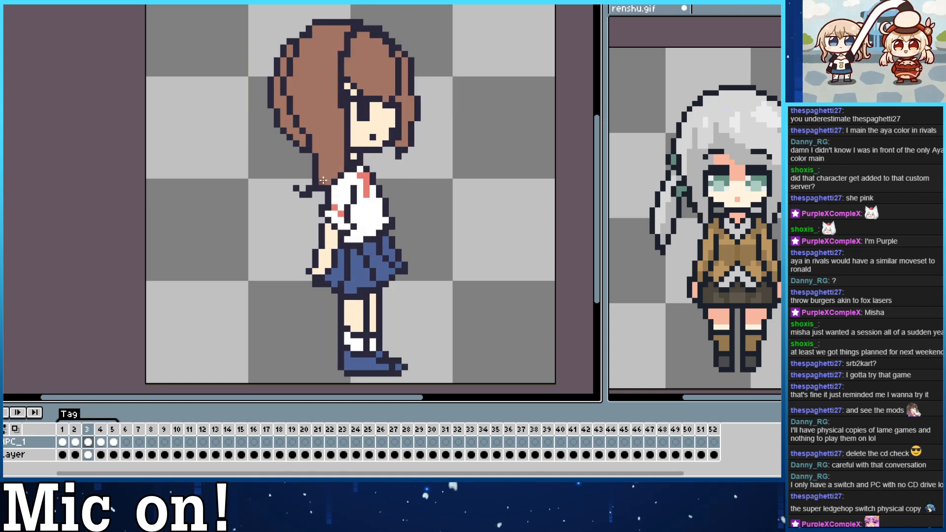
drag(323, 180, 340, 145)
mouse_move(328, 181)
mouse_down()
mouse_move(342, 154)
mouse_move(339, 108)
mouse_up()
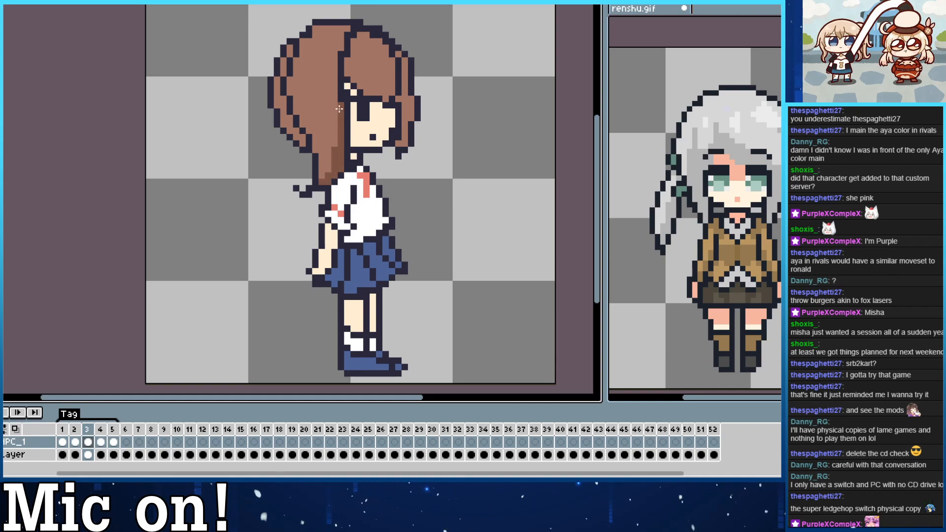
mouse_move(322, 173)
mouse_down()
mouse_move(313, 119)
mouse_move(317, 154)
mouse_move(294, 101)
mouse_up()
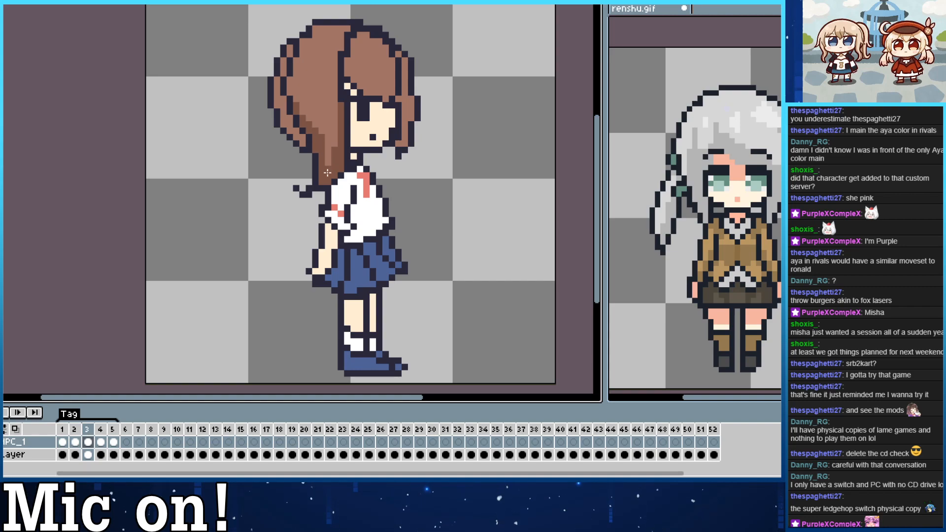
drag(327, 166, 336, 96)
drag(327, 134, 333, 77)
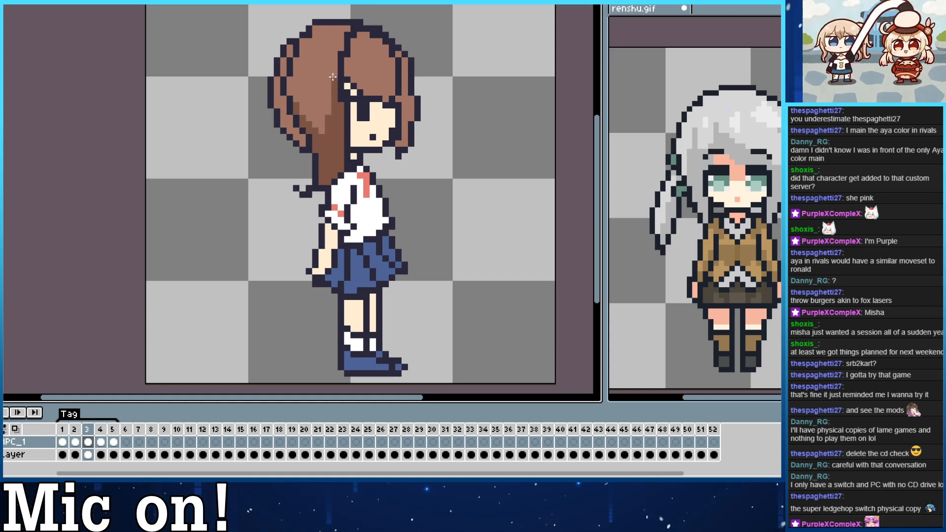
drag(322, 131, 296, 99)
mouse_move(322, 130)
mouse_down()
mouse_move(296, 98)
mouse_move(335, 106)
mouse_move(322, 130)
mouse_move(296, 99)
mouse_up()
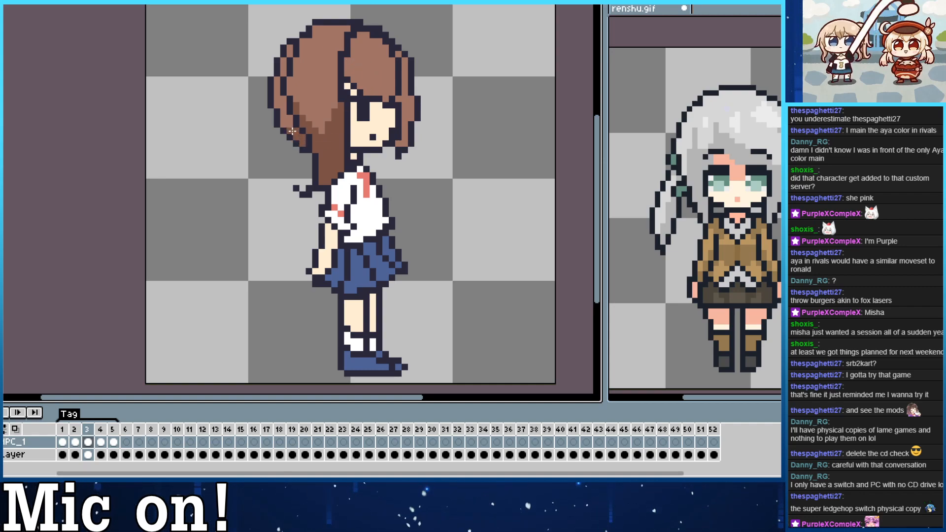
drag(285, 119, 283, 99)
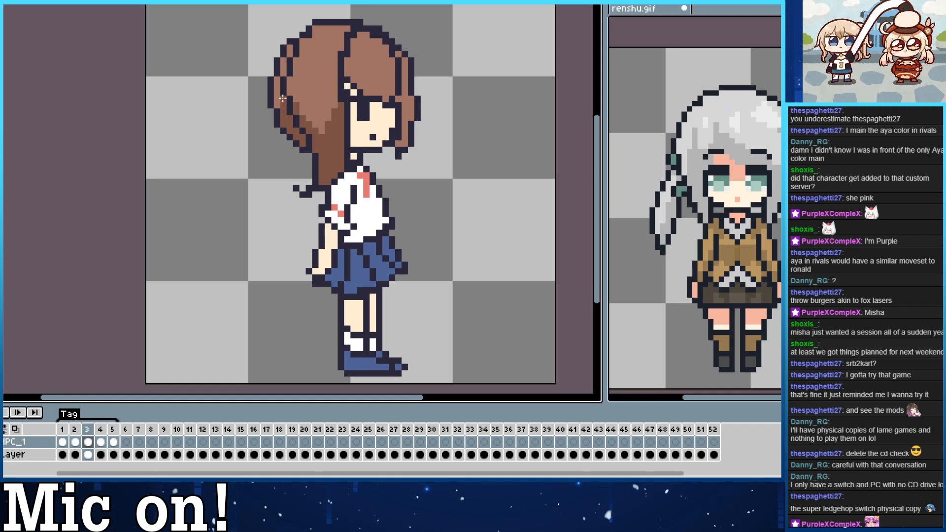
click(279, 104)
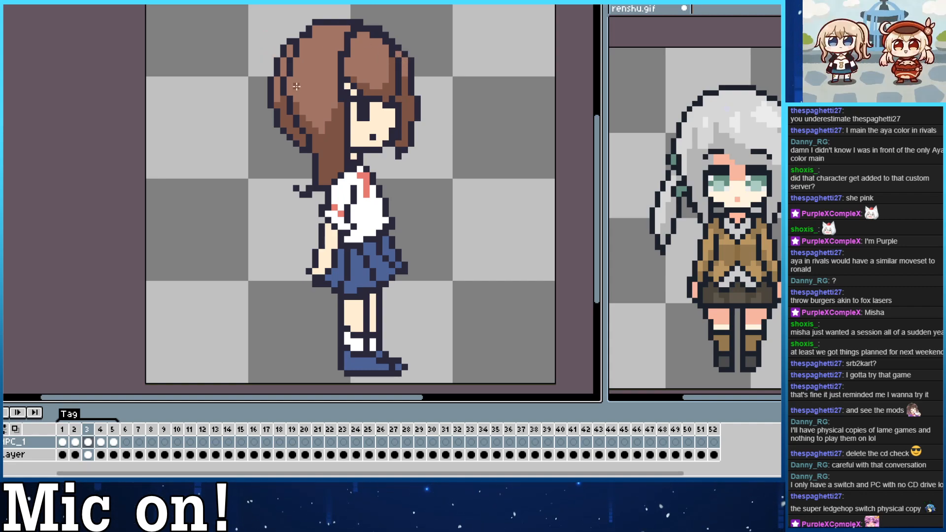
Add small light brown highlights to the near ponytail and bangs of the side view, matching the three-quarter view.
key(comma)
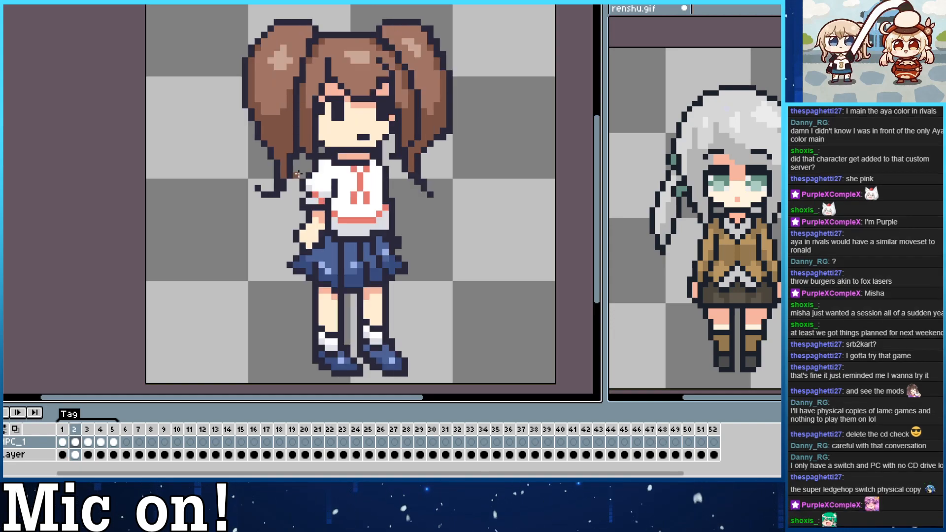
key(period)
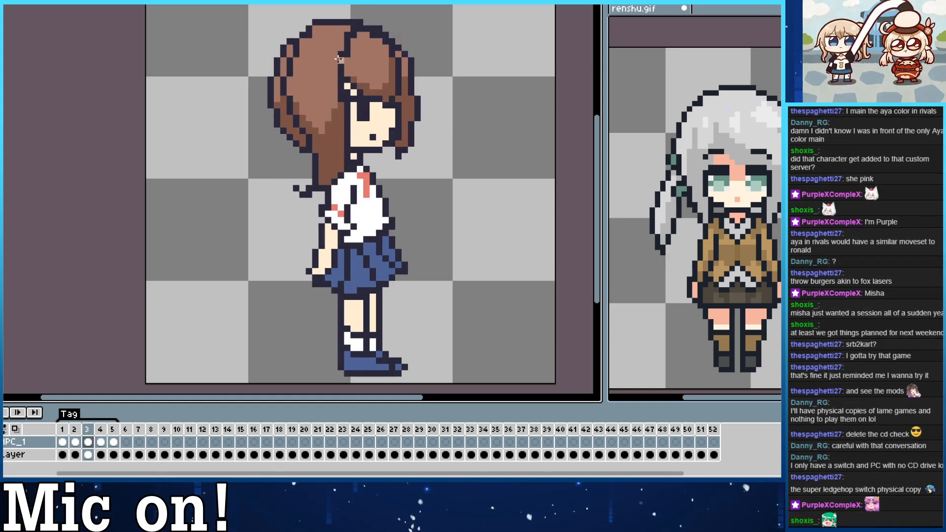
mouse_move(309, 66)
mouse_down()
mouse_move(303, 82)
mouse_move(316, 67)
mouse_move(317, 78)
mouse_move(377, 60)
mouse_move(367, 67)
mouse_up()
key(ctrl+z)
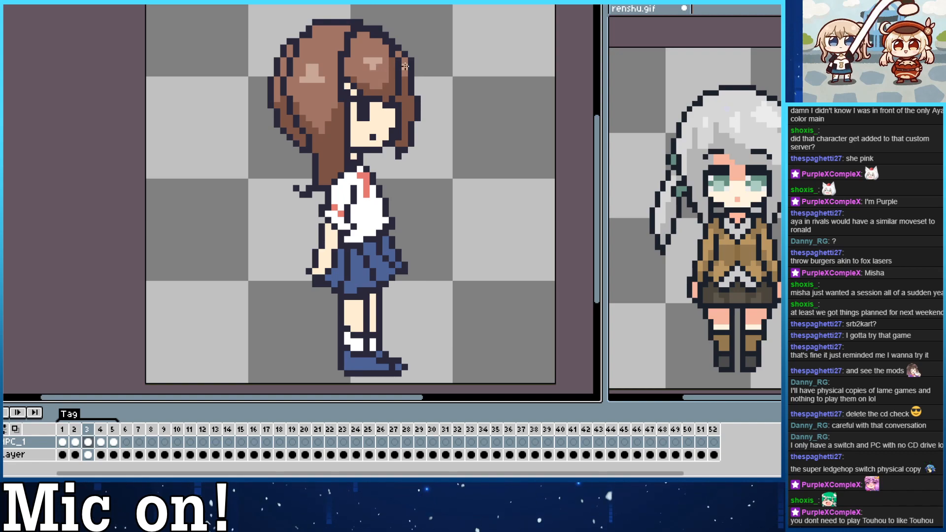
Shade the side view's skin under the bangs, on the neck, below the sleeve and below the skirt in the three-quarter view's pink.
key(comma)
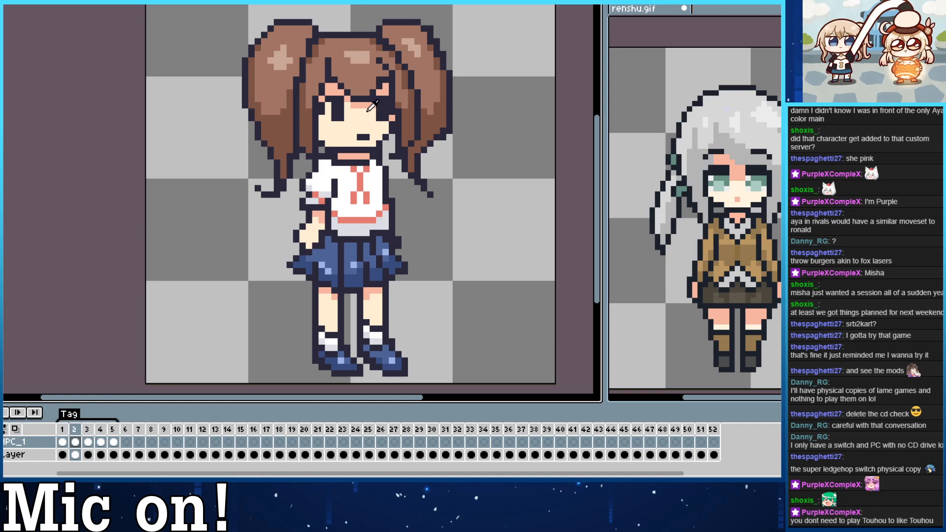
key(period)
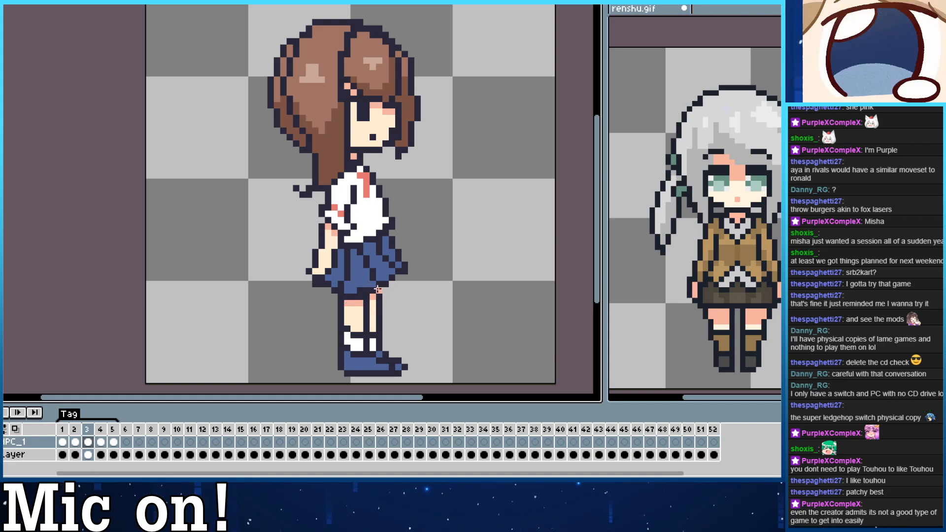
key(Left)
key(Right)
Shade the tops of the side view's white socks with the light gray from the three-quarter view.
key(Left)
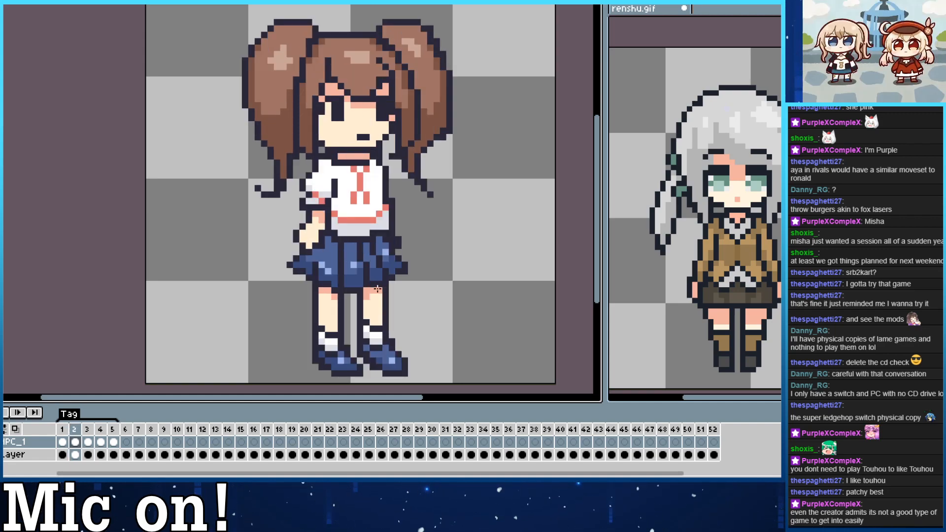
key(Right)
key(Down)
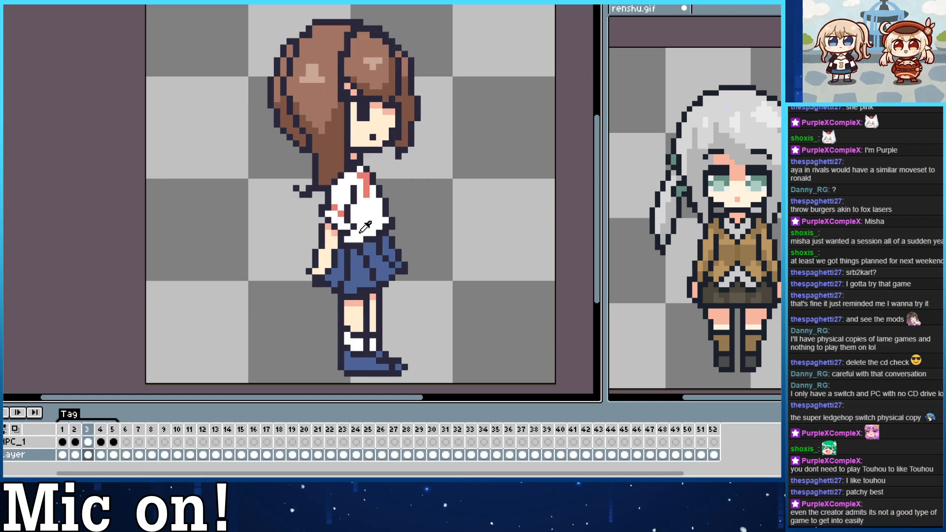
key(Up)
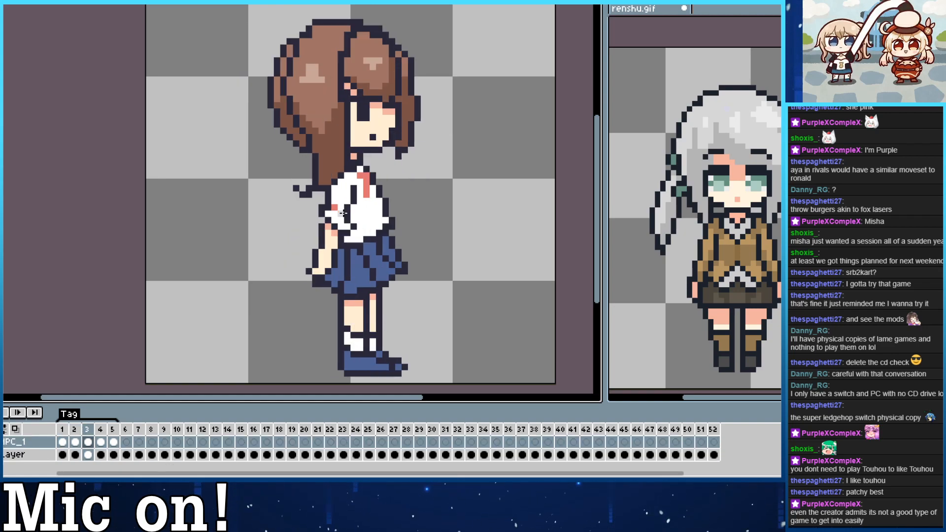
mouse_move(340, 340)
mouse_down()
mouse_move(360, 343)
mouse_move(346, 337)
mouse_up()
key(ctrl+z)
key(ctrl+z)
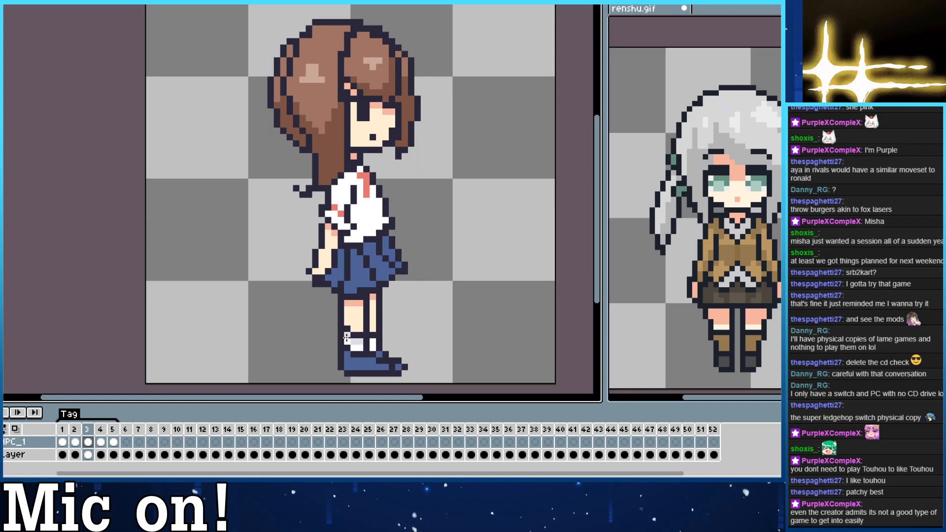
click(373, 341)
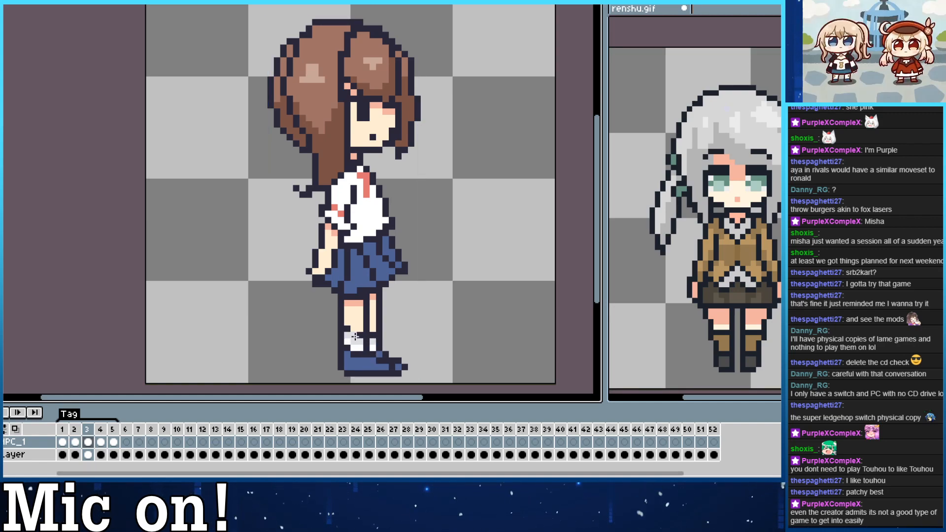
Shade the side view's skirt with the three-quarter view's darker blue and add its light blue highlights to the folds.
key(comma)
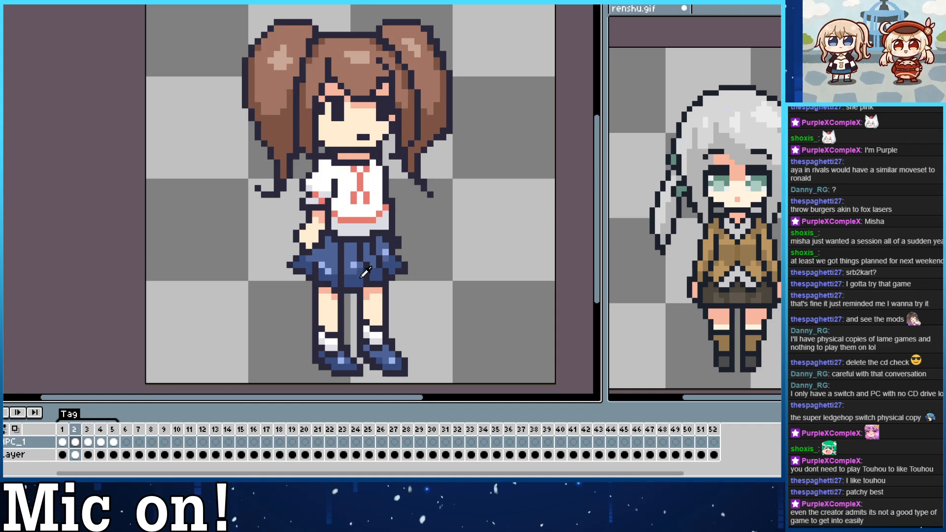
key(period)
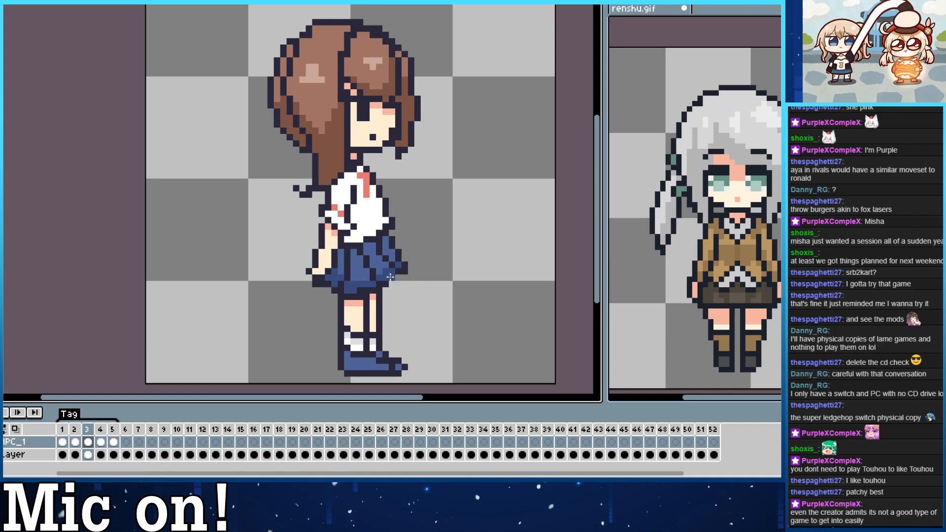
key(Left)
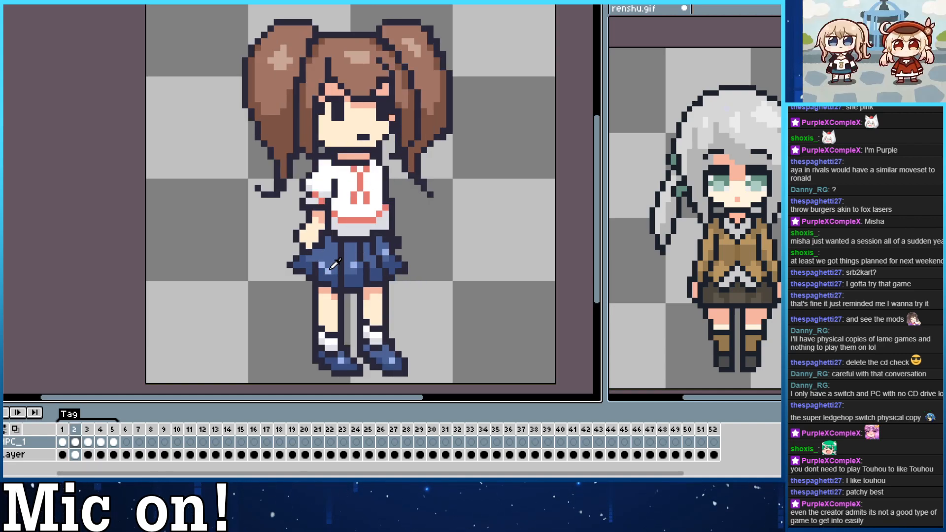
key(Right)
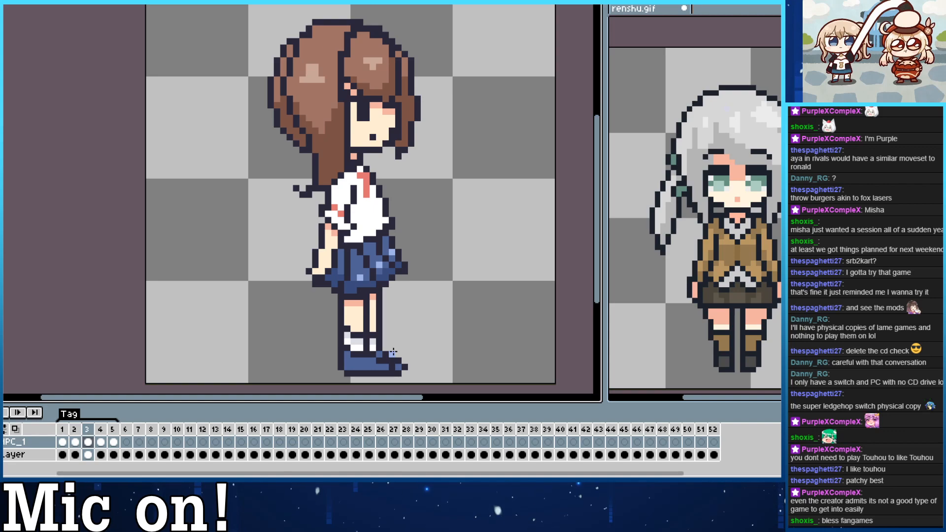
Shade the lower part of the side view's shoes with the darker blue.
key(Left)
key(Right)
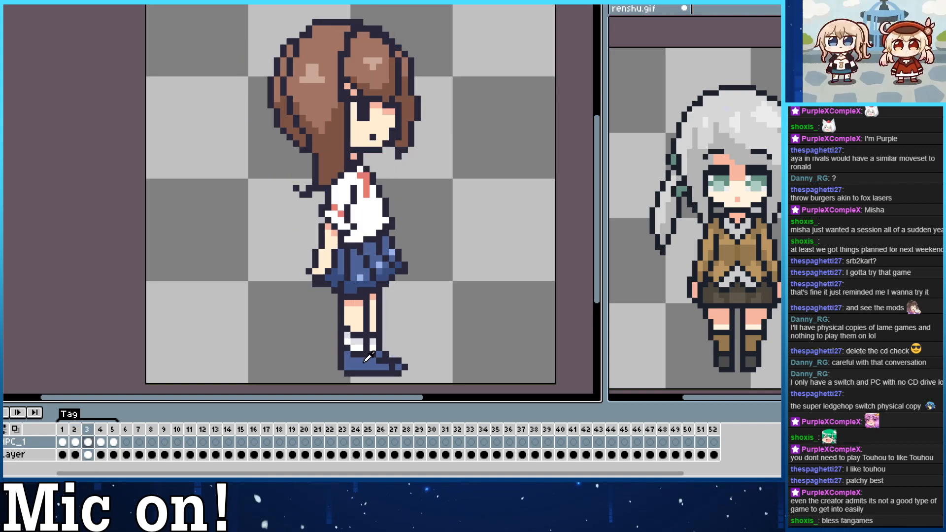
drag(381, 369, 356, 365)
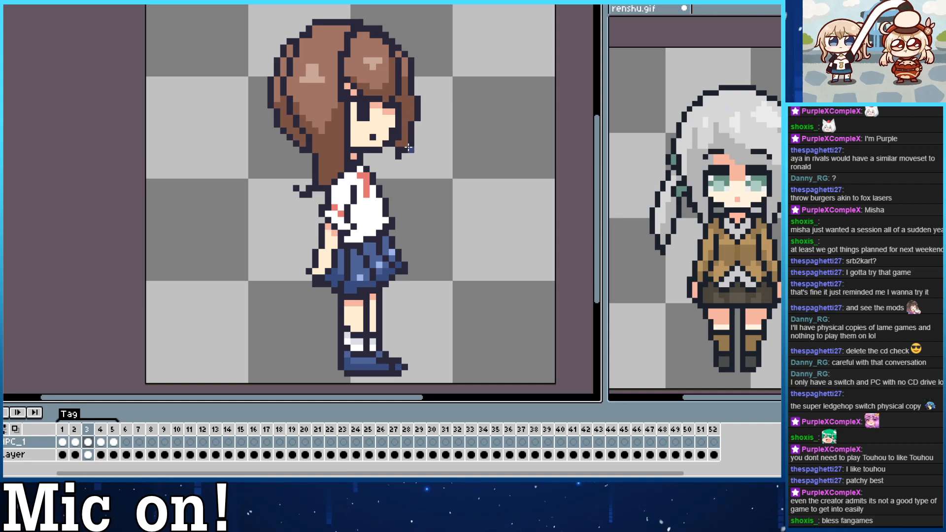
Shade the side view's white shirt along the sleeve and hem with the three-quarter view's light gray.
key(Right)
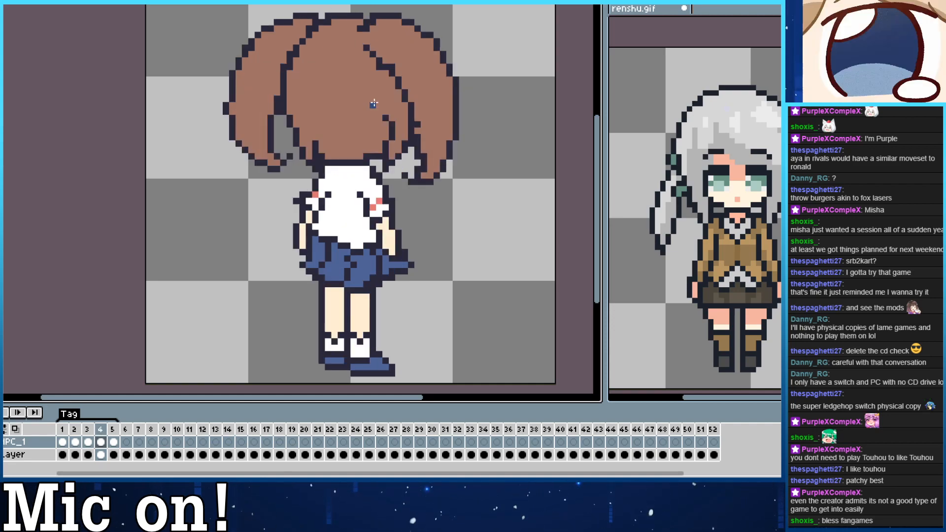
key(Left)
key(Left)
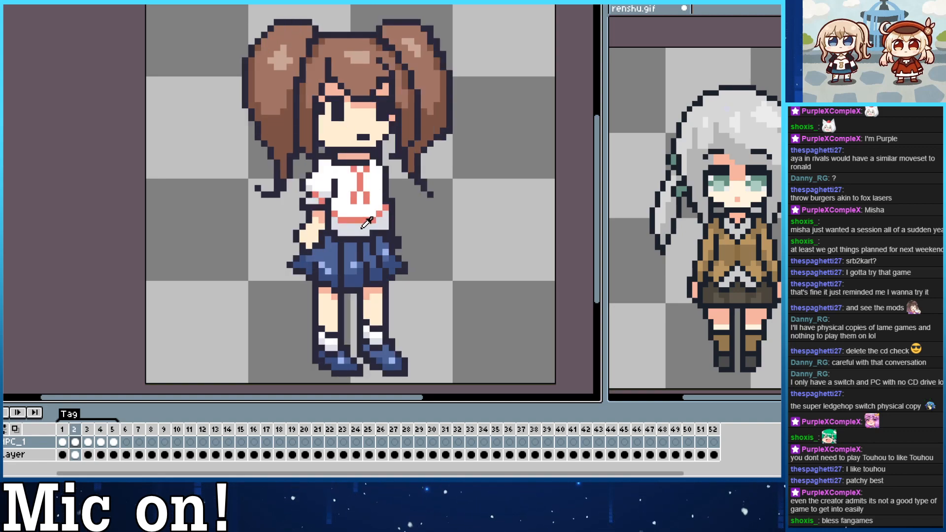
key(Right)
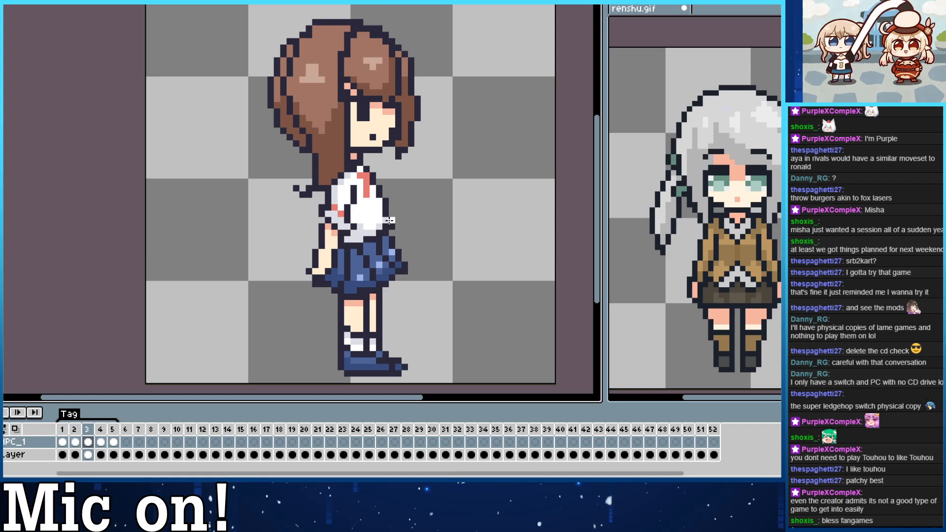
Shade the sleeves, side and hem of the back three-quarter view's shirt with light gray, following the side view.
key(Right)
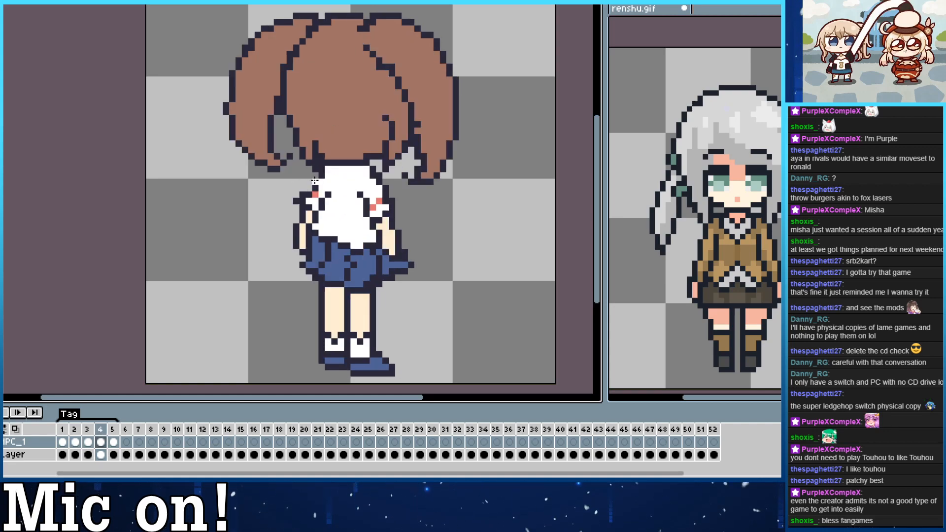
key(Left)
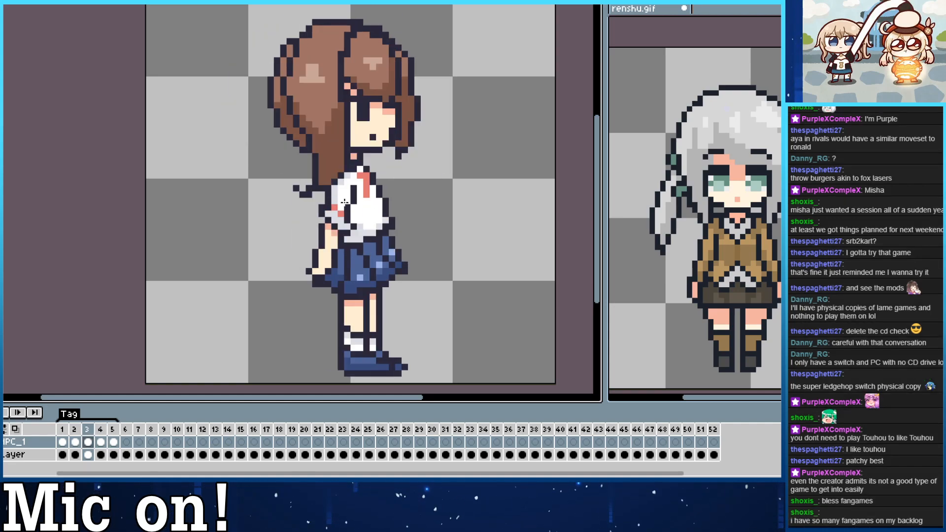
key(Right)
key(Left)
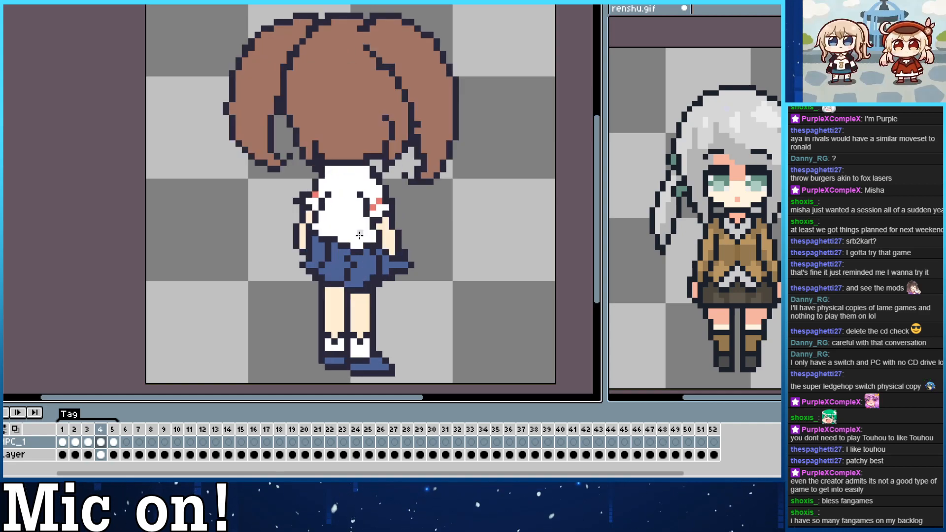
key(Right)
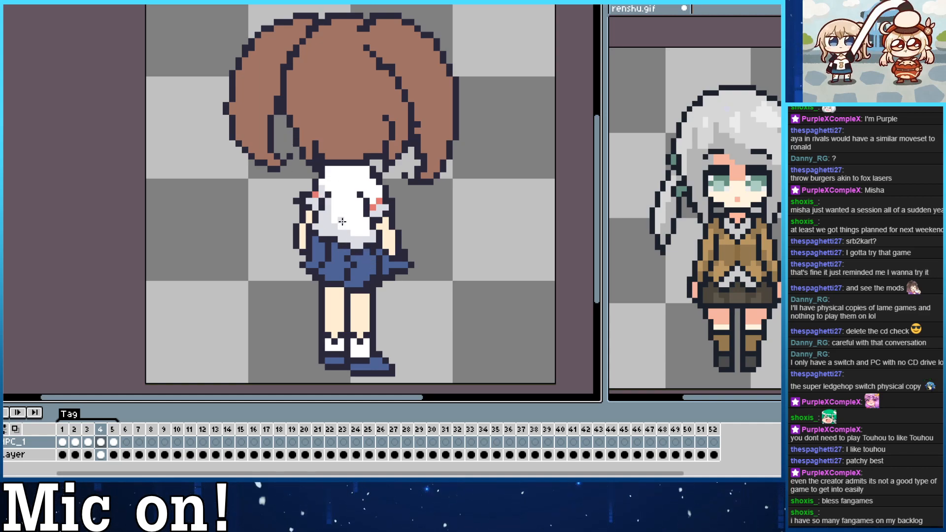
Shade the lower part of the back three-quarter view's left pigtail with the side view's darker brown.
key(comma)
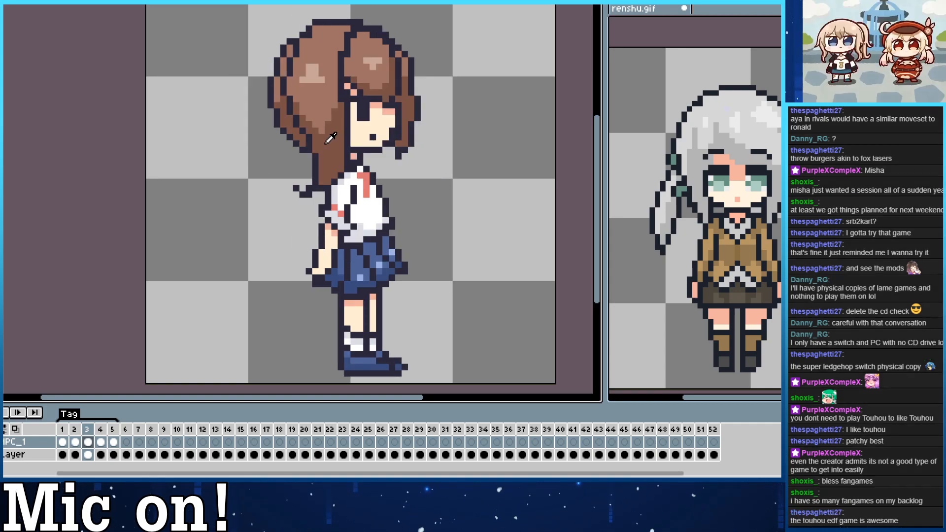
key(period)
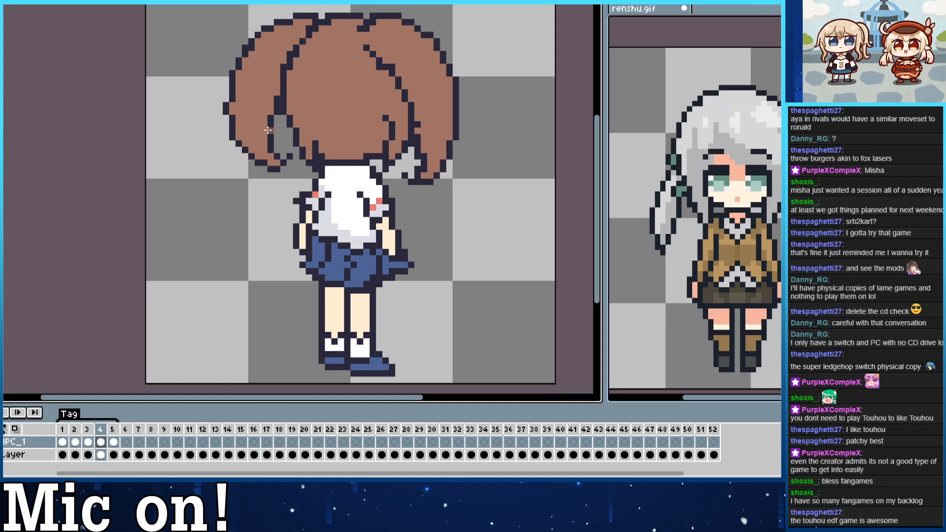
mouse_move(269, 156)
mouse_down()
mouse_move(252, 142)
mouse_move(252, 80)
mouse_move(265, 111)
mouse_up()
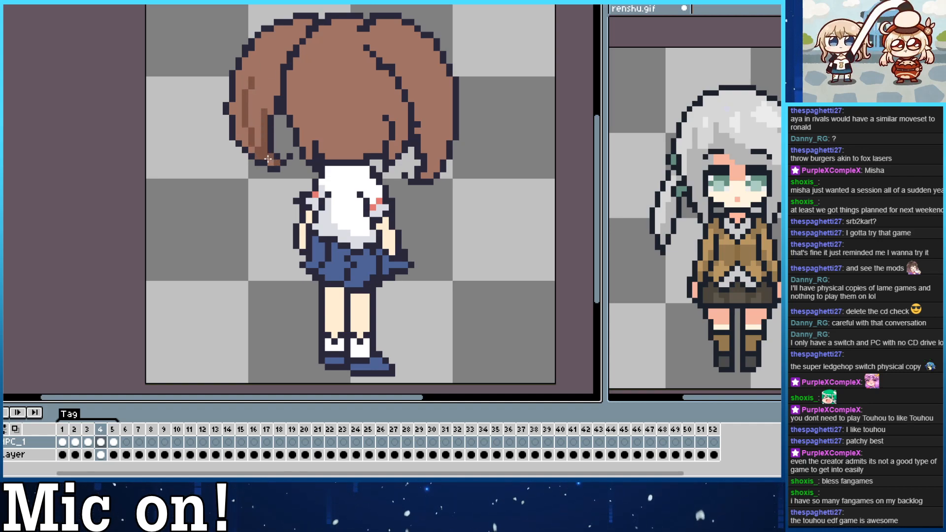
drag(251, 147, 242, 112)
mouse_move(255, 151)
mouse_down()
mouse_move(232, 105)
mouse_move(240, 80)
mouse_move(259, 144)
mouse_move(253, 123)
mouse_move(278, 85)
mouse_move(250, 101)
mouse_move(246, 86)
mouse_move(268, 85)
mouse_move(266, 97)
mouse_move(243, 93)
mouse_move(265, 101)
mouse_move(269, 81)
mouse_move(252, 115)
mouse_move(241, 83)
mouse_move(253, 104)
mouse_move(238, 86)
mouse_up()
click(277, 91)
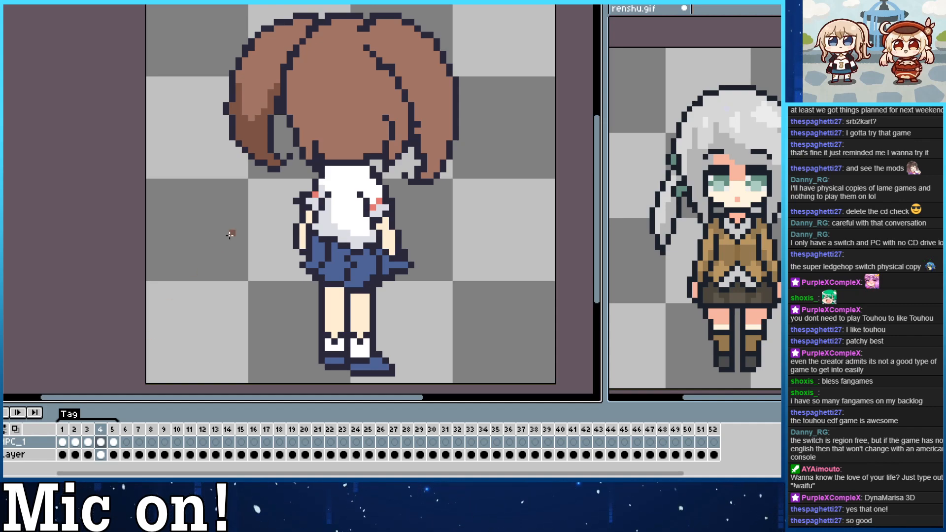
Shade the lower edges of the back three-quarter view's head hair and the outer side of its right pigtail in darker brown.
drag(309, 156, 296, 112)
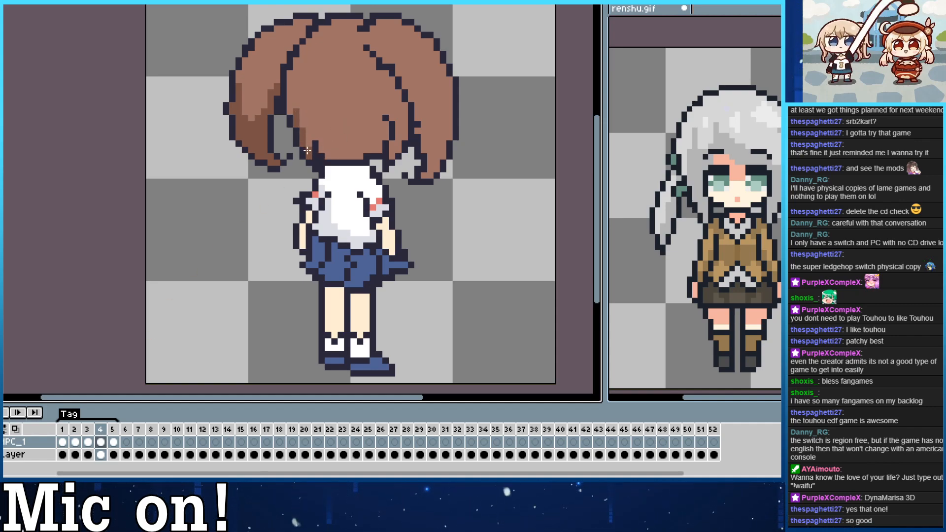
mouse_move(309, 150)
mouse_down()
mouse_move(297, 91)
mouse_move(293, 116)
mouse_move(291, 86)
mouse_up()
mouse_move(303, 119)
mouse_down()
mouse_move(317, 136)
mouse_move(335, 153)
mouse_move(324, 145)
mouse_move(345, 154)
mouse_move(328, 153)
mouse_move(321, 144)
mouse_move(336, 154)
mouse_move(379, 137)
mouse_move(352, 157)
mouse_move(381, 140)
mouse_move(373, 111)
mouse_up()
mouse_move(392, 156)
mouse_down()
mouse_move(403, 129)
mouse_move(392, 85)
mouse_move(399, 100)
mouse_up()
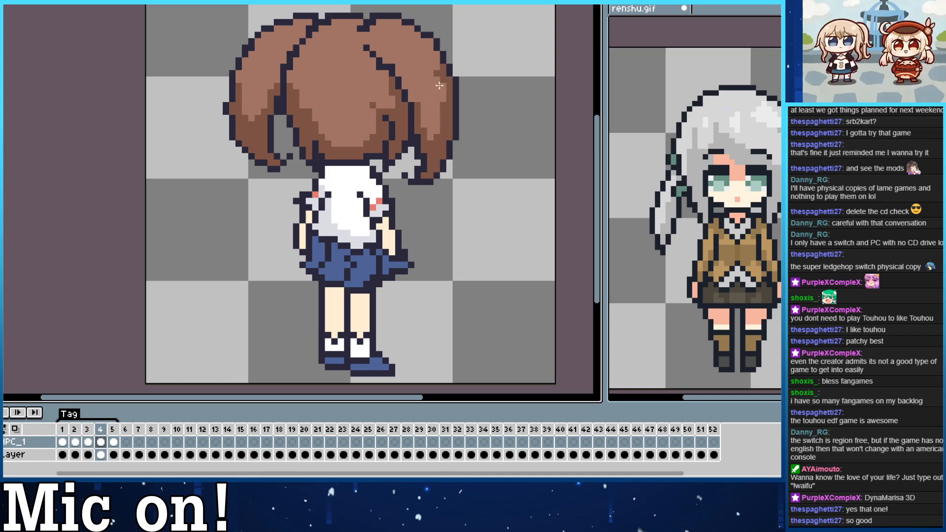
key(ctrl+z)
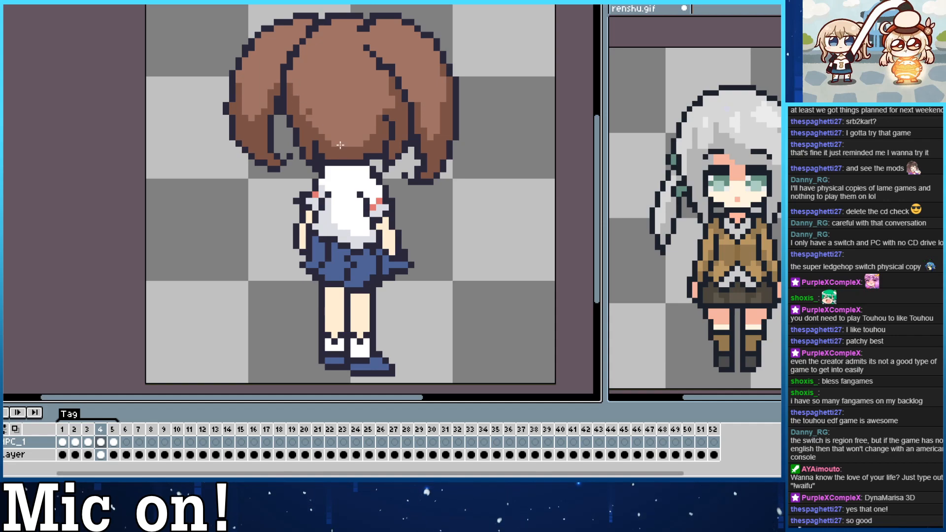
key(ctrl)
mouse_move(302, 111)
mouse_down()
mouse_move(320, 130)
mouse_move(312, 117)
mouse_up()
key(ctrl+z)
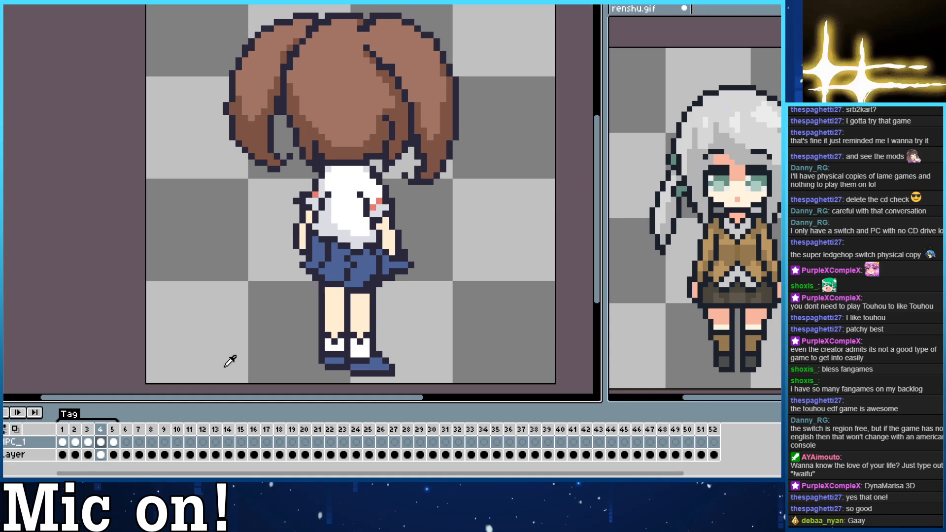
Shade the back three-quarter view's skirt and shoes with the side view's darker blue and add light blue highlights to the skirt folds.
key(Left)
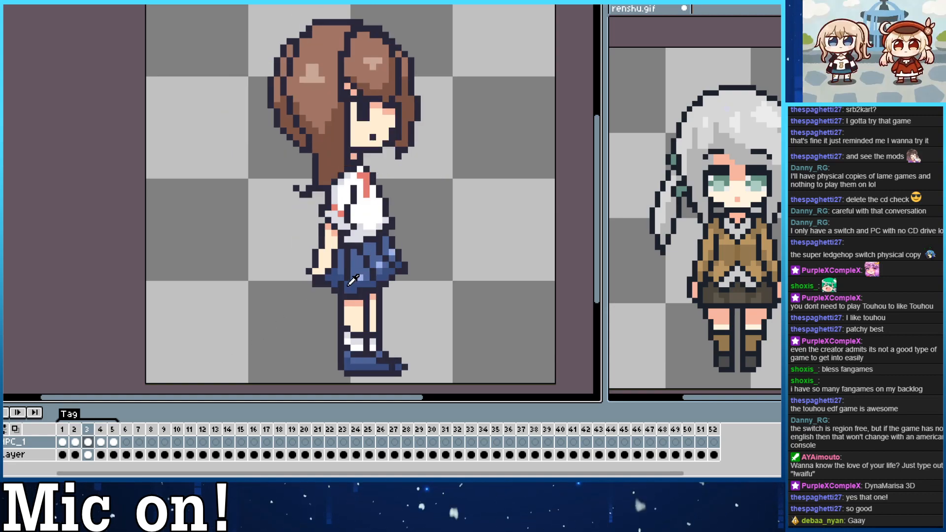
key(Right)
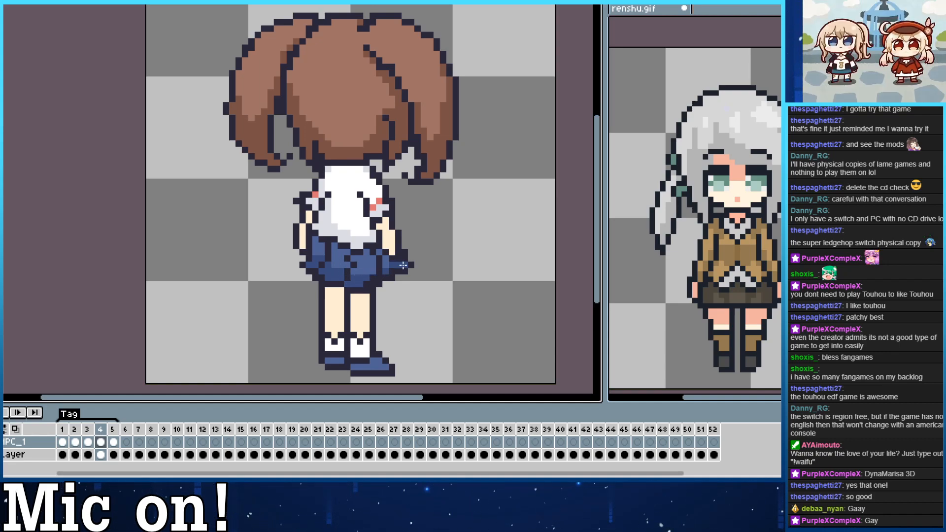
key(comma)
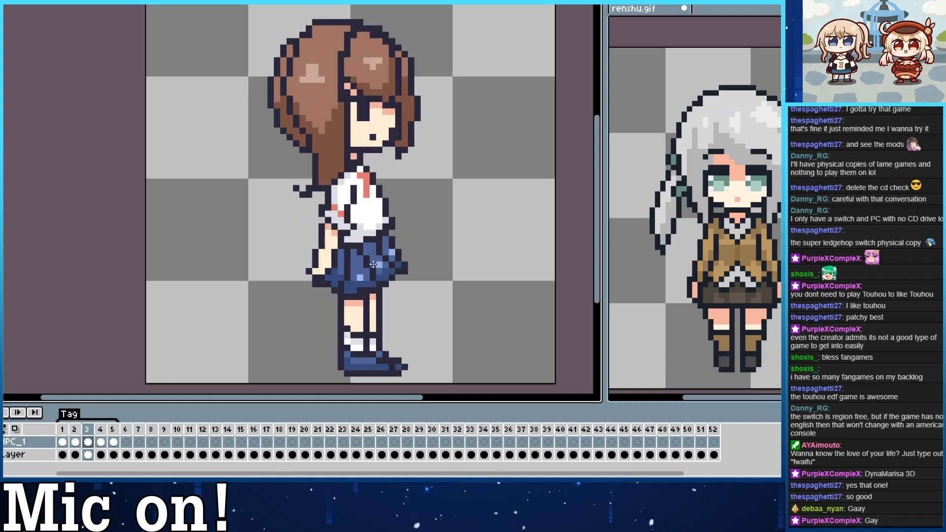
key(period)
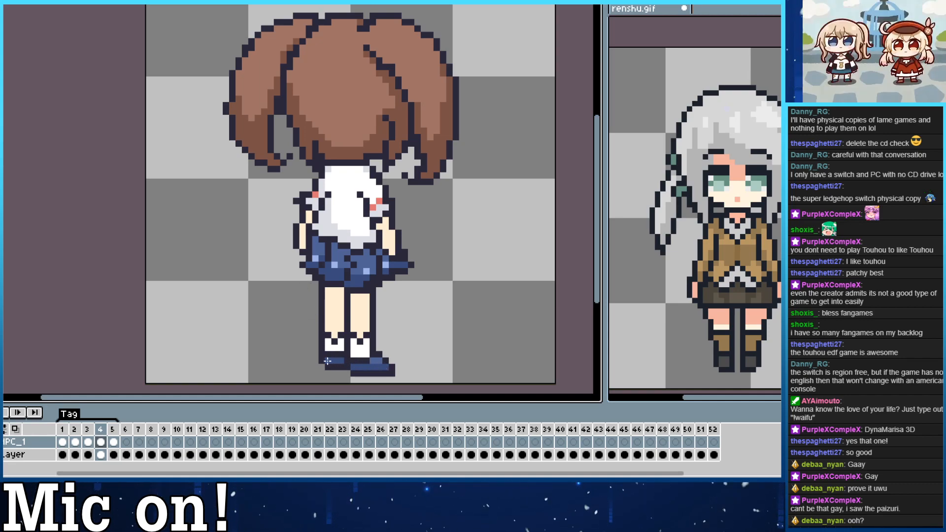
Add the skirt's light blue highlight to the back three-quarter view's shoe and shade its white socks in light gray.
alt+click(363, 272)
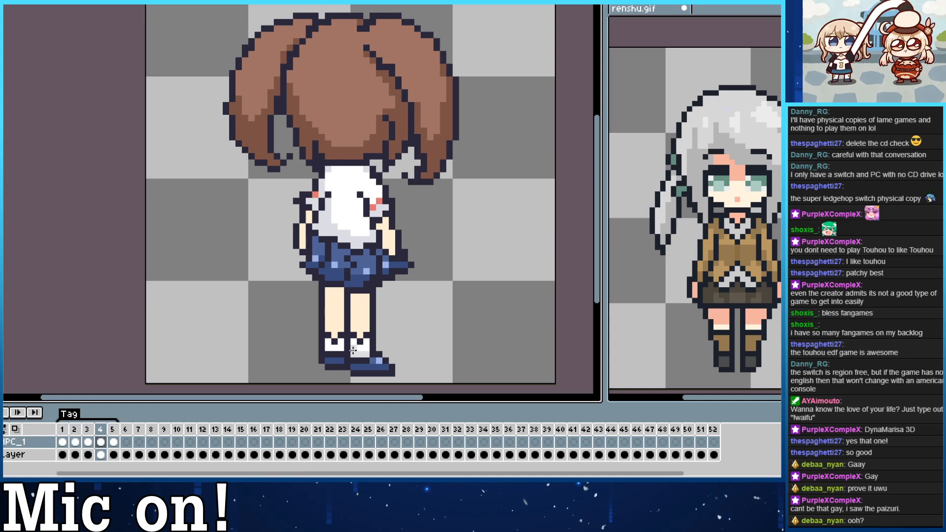
drag(353, 349, 328, 346)
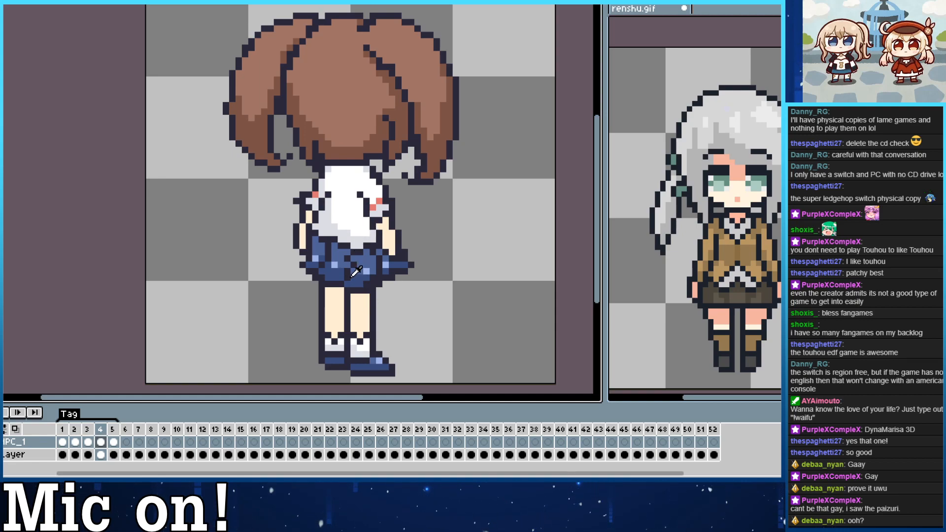
Shade the back three-quarter view's arms below the sleeves and legs below the skirt with the side view's pink.
key(comma)
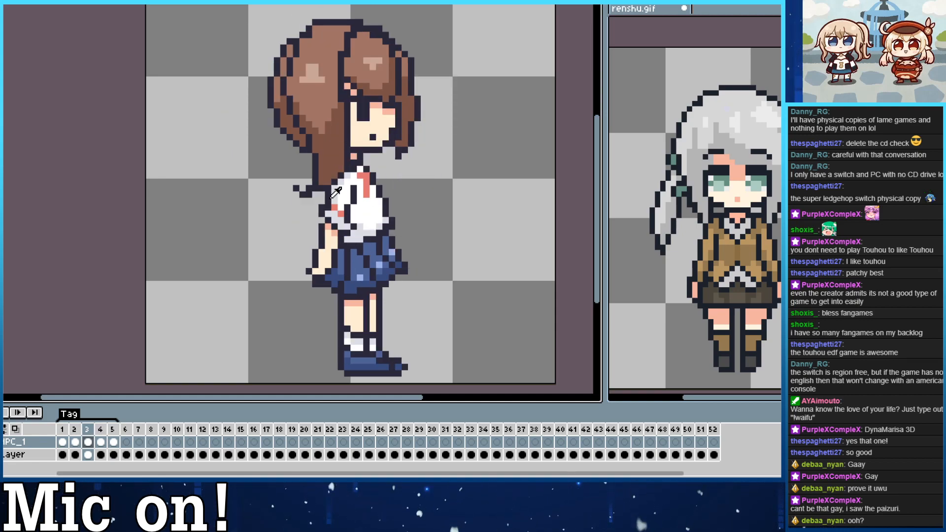
key(period)
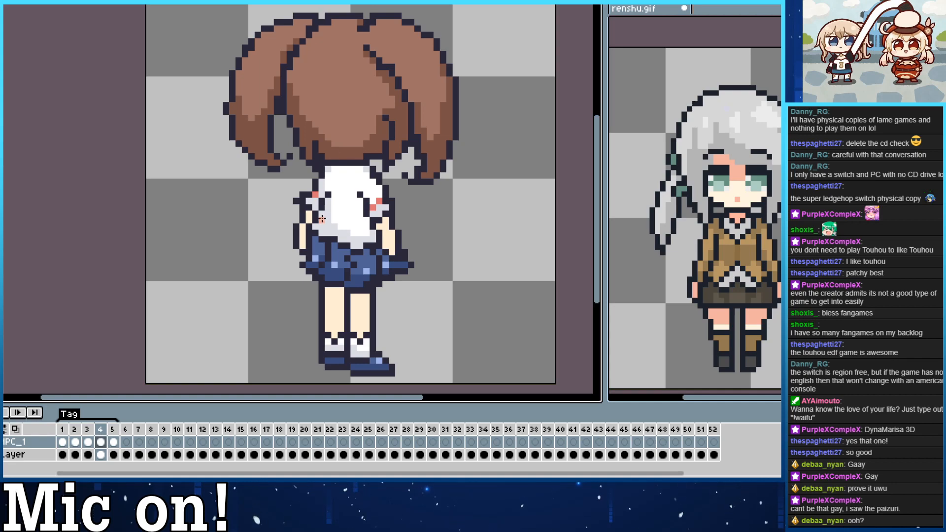
drag(383, 226, 386, 220)
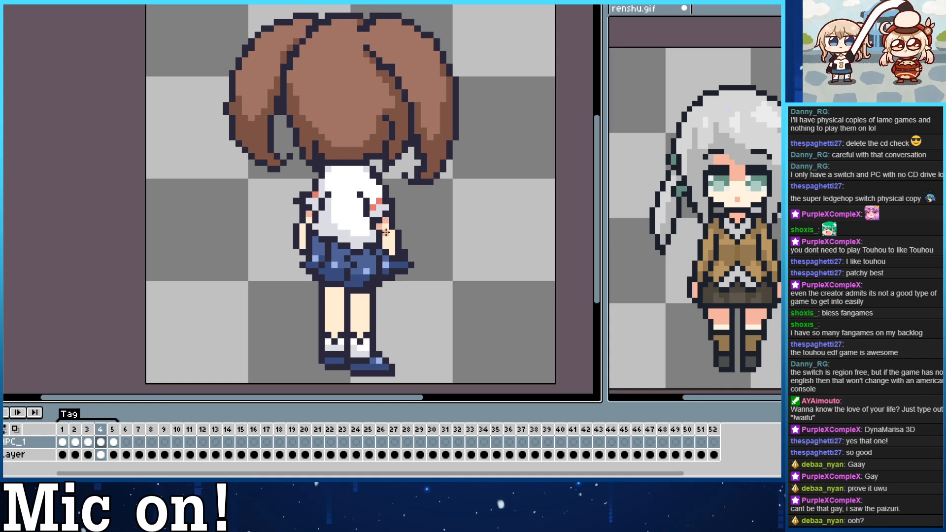
drag(327, 290, 367, 297)
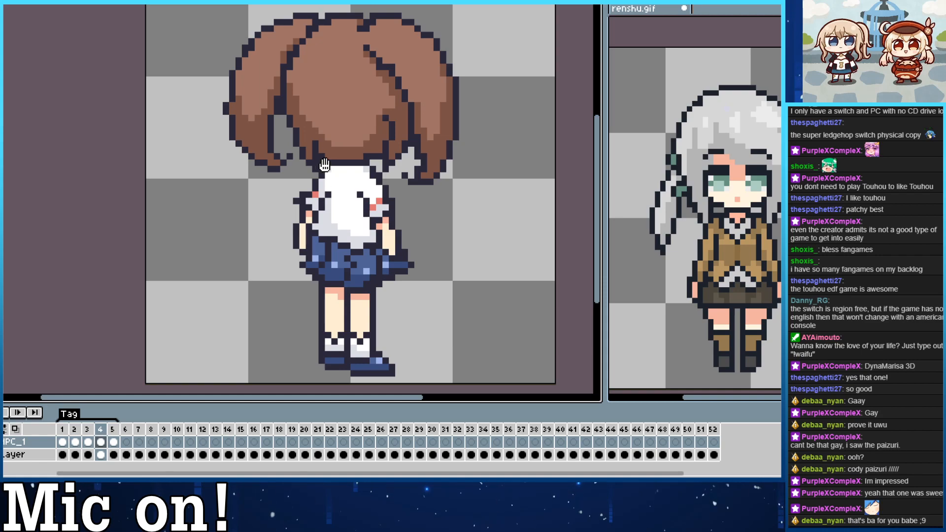
Add the side view's light brown hair highlights to the crown and both pigtails of the back three-quarter view.
key(Right)
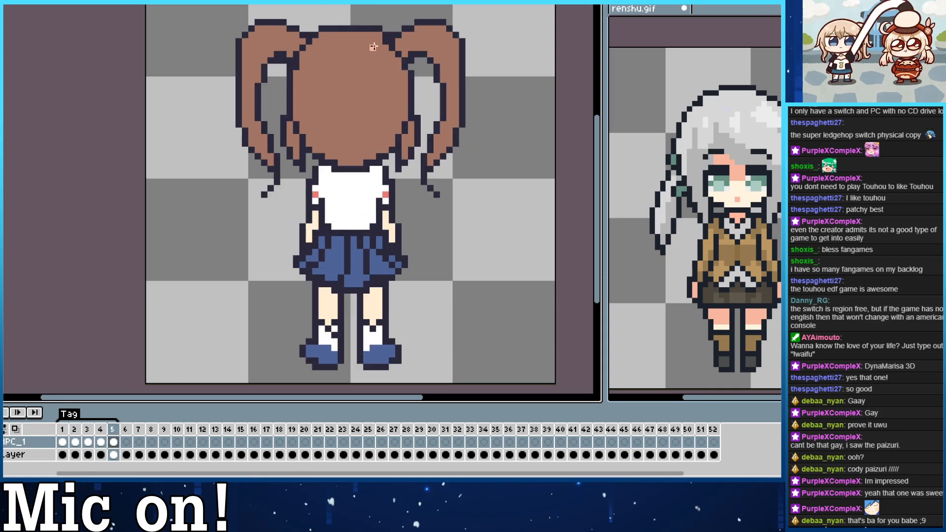
key(Left)
key(Left)
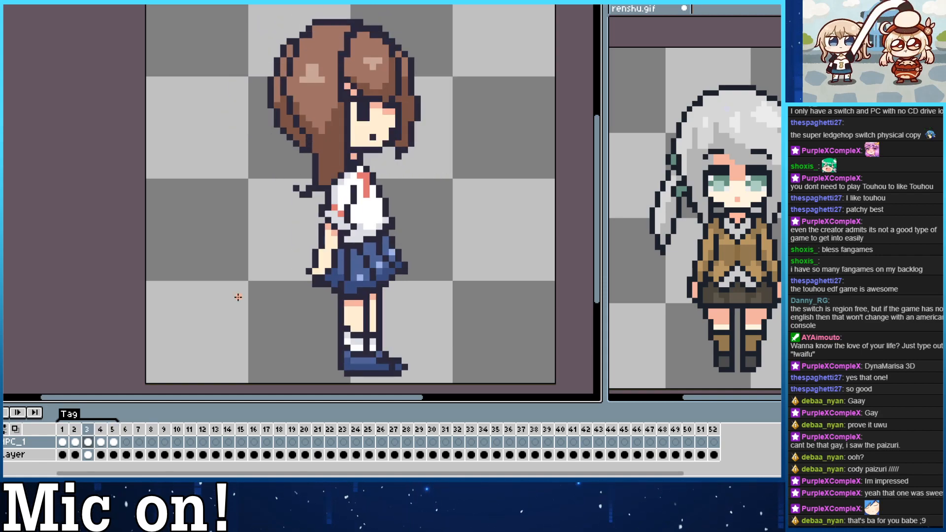
key(Right)
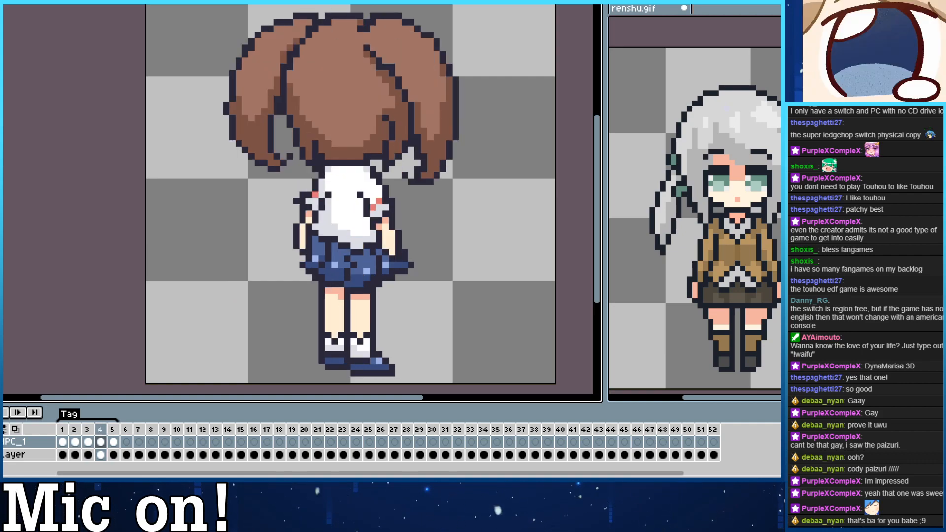
mouse_move(323, 58)
mouse_down()
mouse_move(340, 77)
mouse_move(329, 60)
mouse_move(330, 72)
mouse_up()
key(ctrl+z)
key(ctrl+z)
mouse_move(337, 35)
mouse_down()
mouse_move(317, 60)
mouse_move(336, 54)
mouse_move(337, 33)
mouse_move(319, 58)
mouse_move(337, 53)
mouse_move(341, 39)
mouse_move(328, 55)
mouse_move(336, 35)
mouse_move(320, 51)
mouse_move(335, 52)
mouse_move(336, 38)
mouse_move(328, 49)
mouse_move(399, 51)
mouse_up()
key(ctrl+z)
key(ctrl+z)
drag(277, 41, 264, 48)
Add light brown highlights to the crown and the tops of both pigtails in the straight back view.
key(Right)
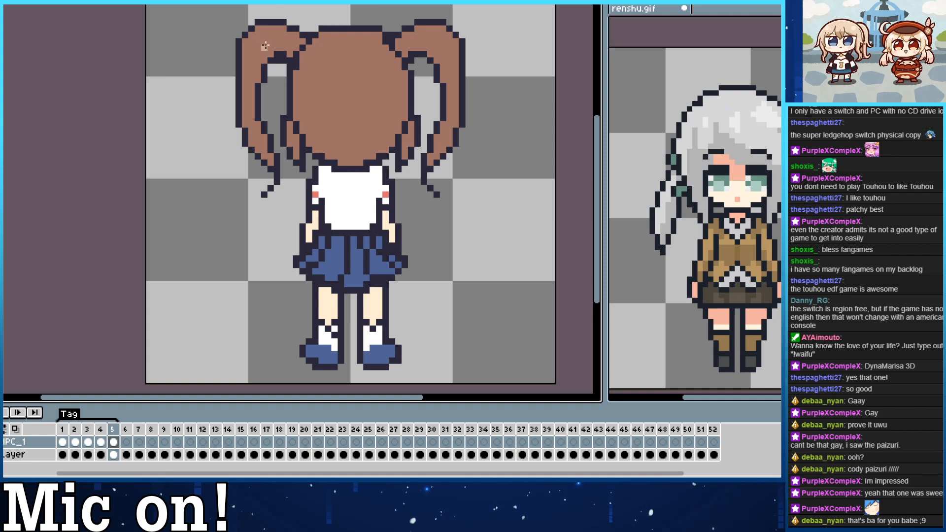
drag(264, 36, 271, 39)
key(ctrl+z)
mouse_move(334, 47)
mouse_down()
mouse_move(353, 55)
mouse_move(345, 52)
mouse_move(365, 47)
mouse_move(343, 53)
mouse_move(342, 42)
mouse_move(367, 42)
mouse_move(360, 48)
mouse_up()
key(ctrl+z)
key(ctrl+z)
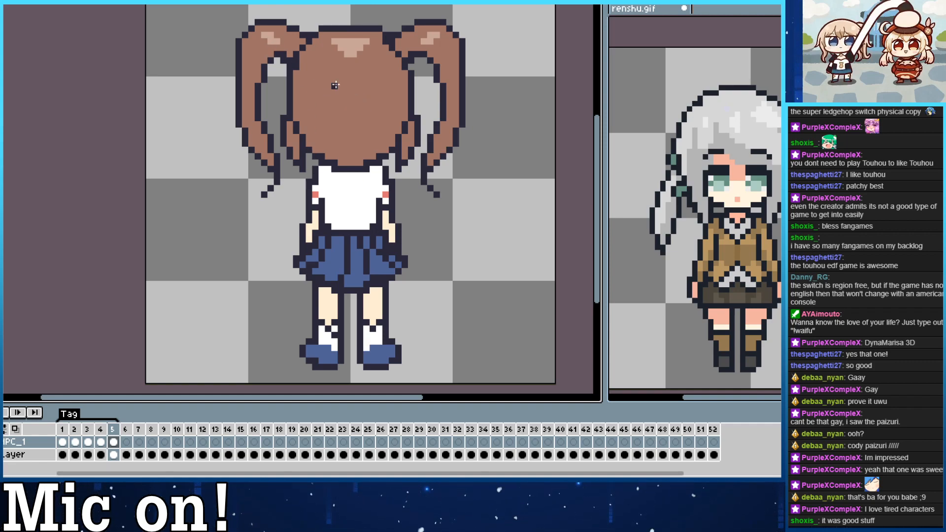
Turn on vertical-axis symmetry and shade the straight back view's shirt hem and socks with light gray.
click(296, 2)
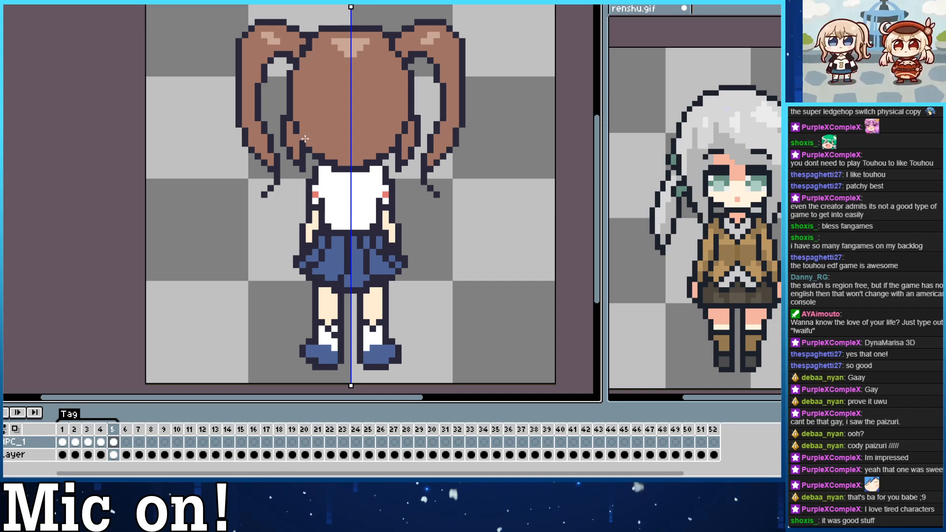
key(comma)
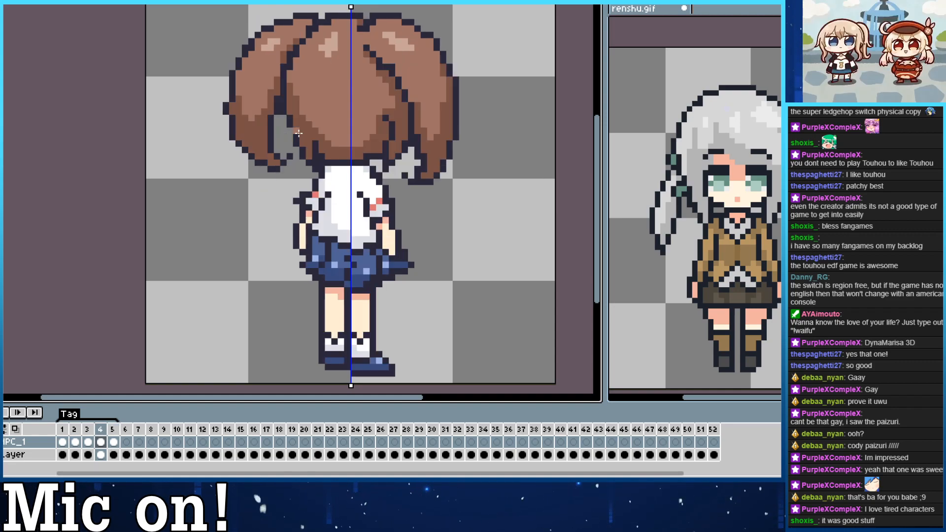
key(period)
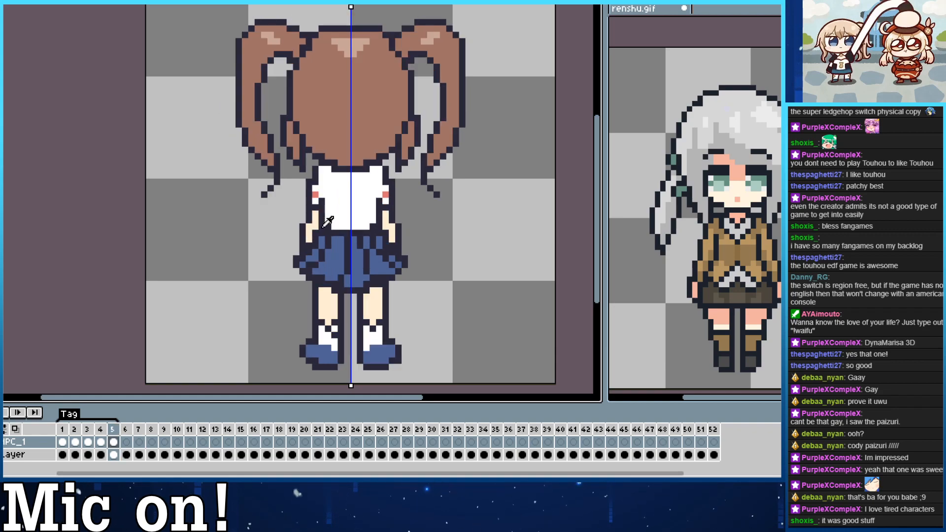
drag(325, 222, 349, 227)
click(336, 227)
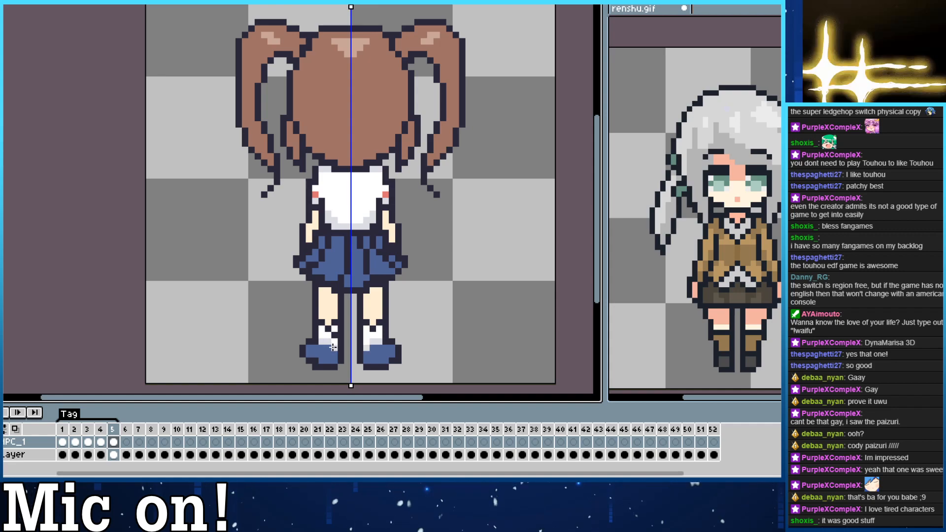
Shade the straight back view's skirt pleats and hem symmetrically with the back three-quarter view's dark blue.
key(Left)
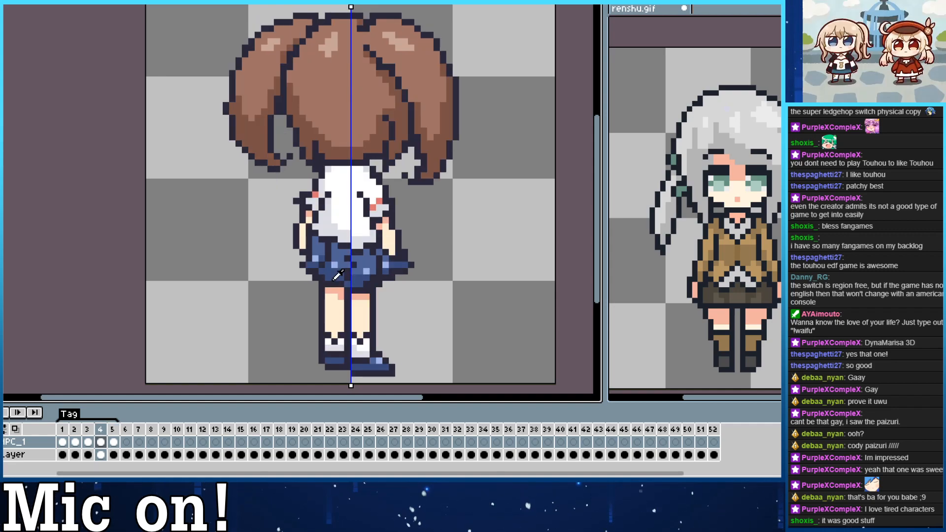
key(Right)
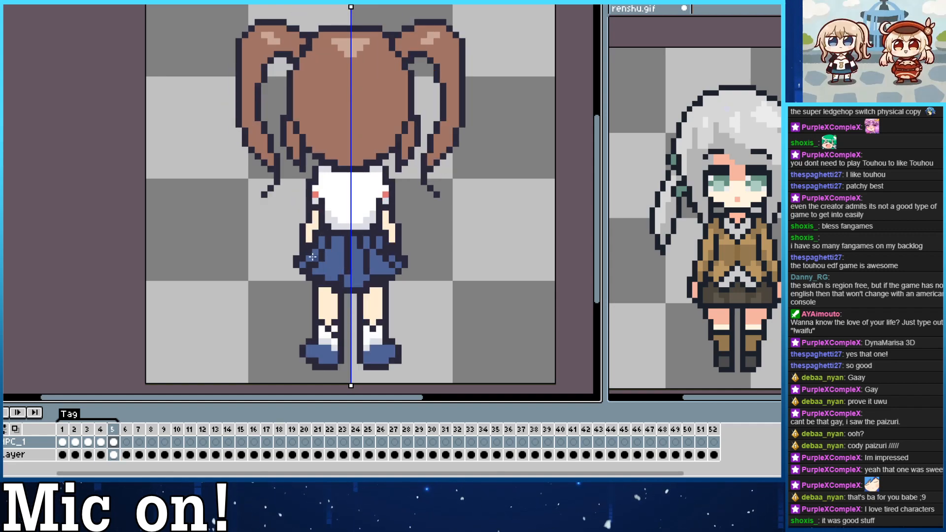
drag(309, 258, 315, 259)
click(321, 272)
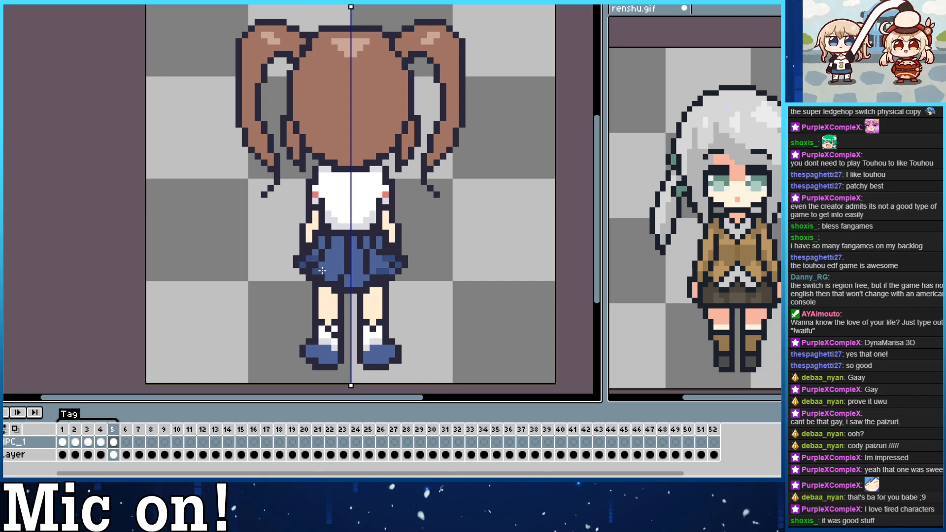
click(323, 265)
click(323, 271)
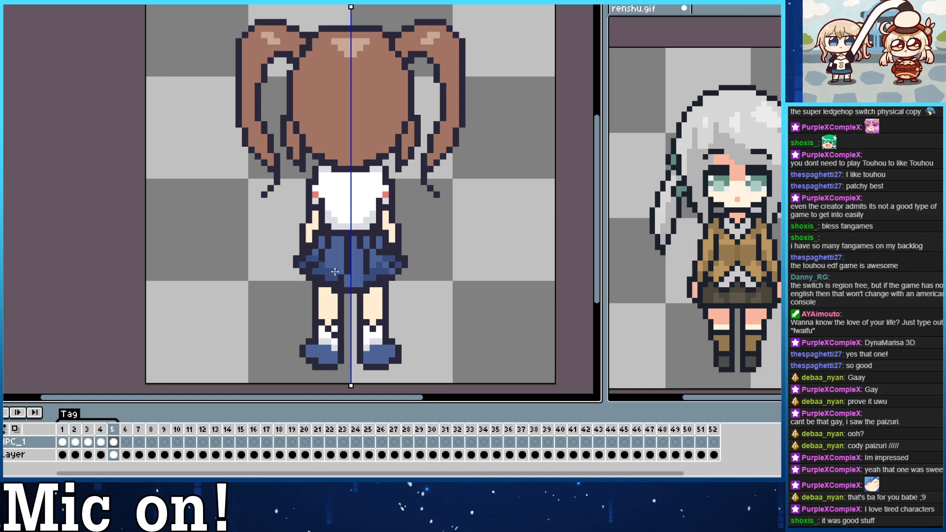
drag(334, 271, 346, 282)
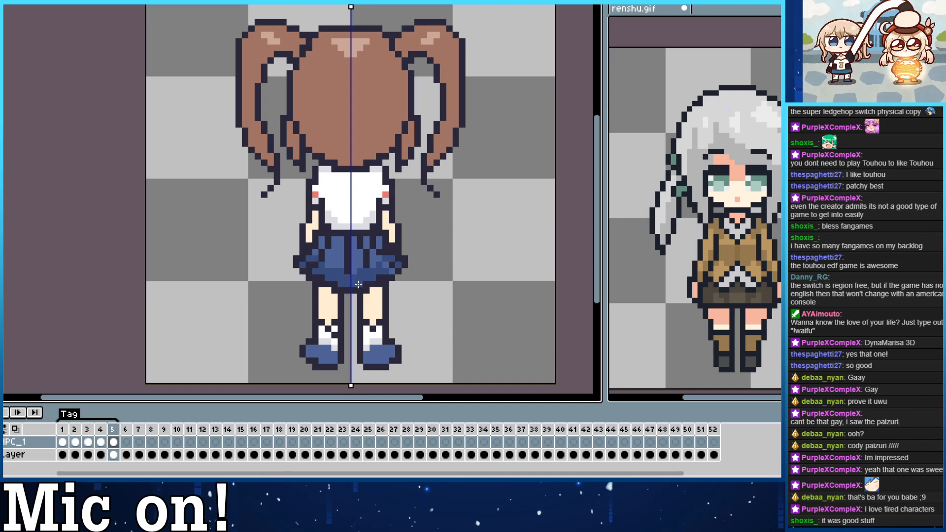
click(360, 283)
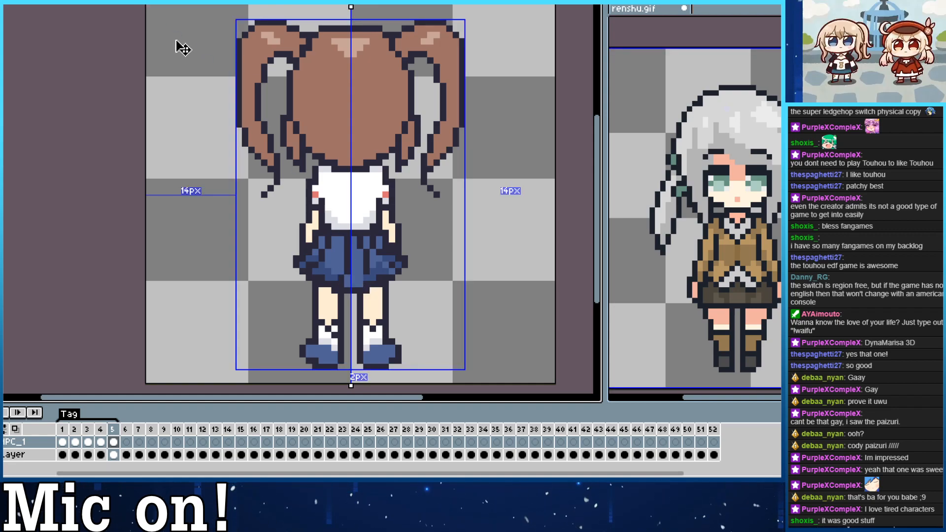
Turn off symmetry and dot the back three-quarter view's light blue highlights across the straight back view's skirt pleats.
click(146, 3)
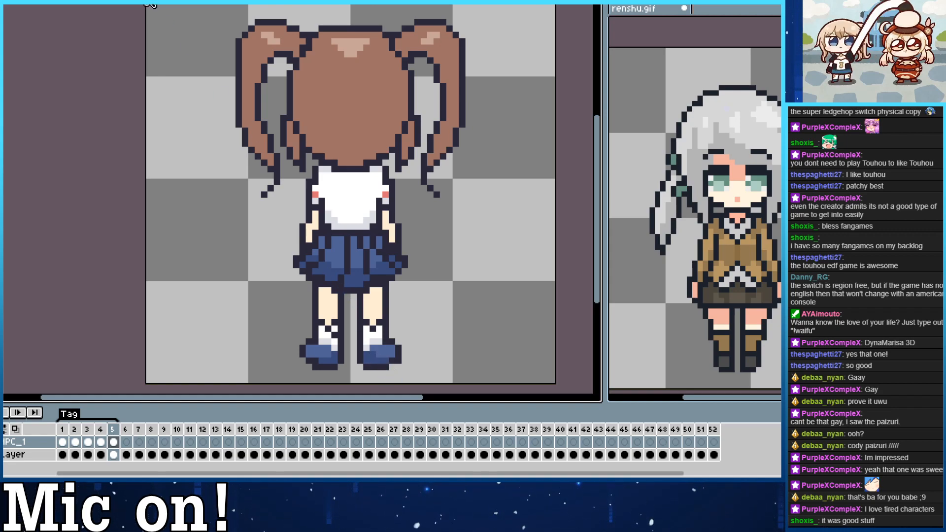
click(149, 3)
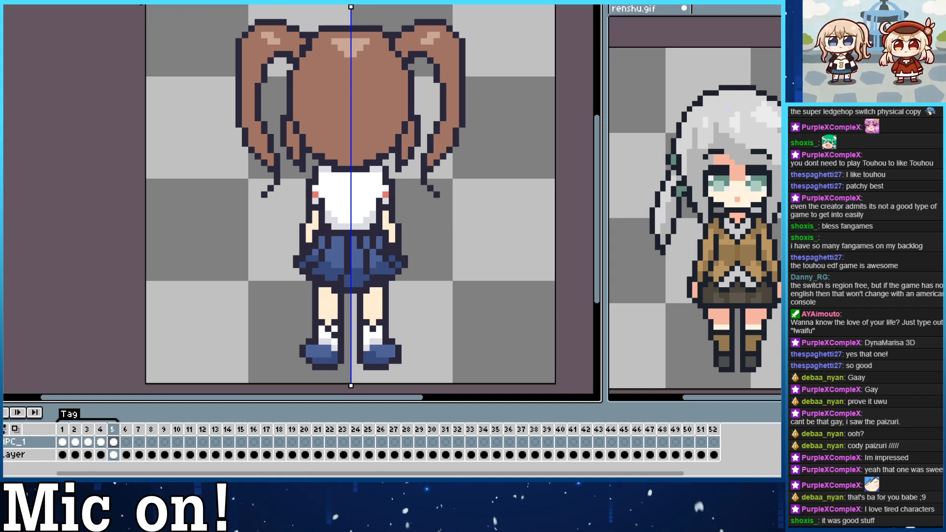
click(142, 3)
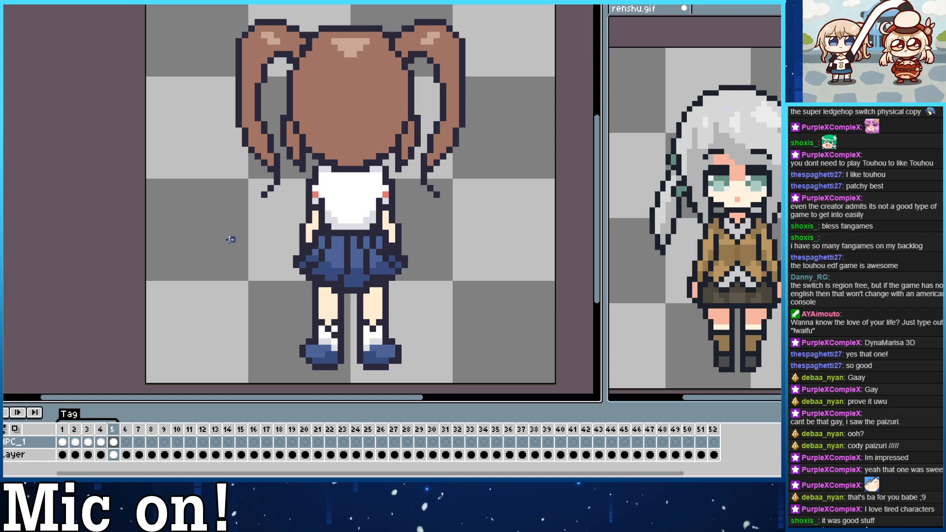
key(Left)
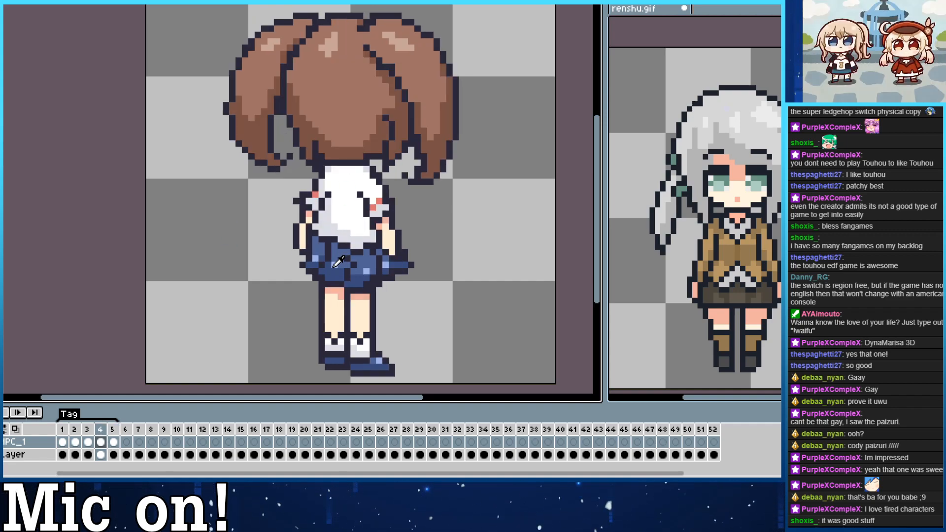
key(Right)
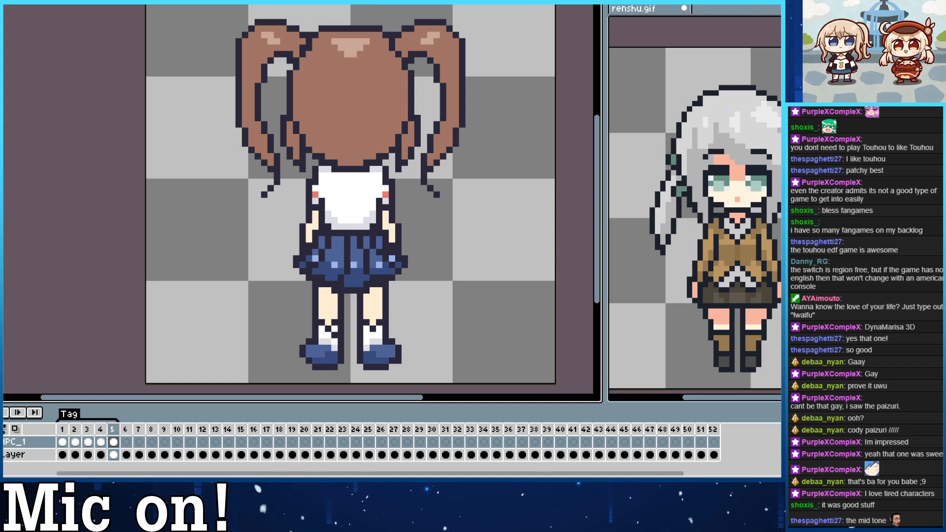
Shade the straight back view's arms below the sleeves and legs below the skirt with the back three-quarter view's pink.
drag(268, 305, 270, 301)
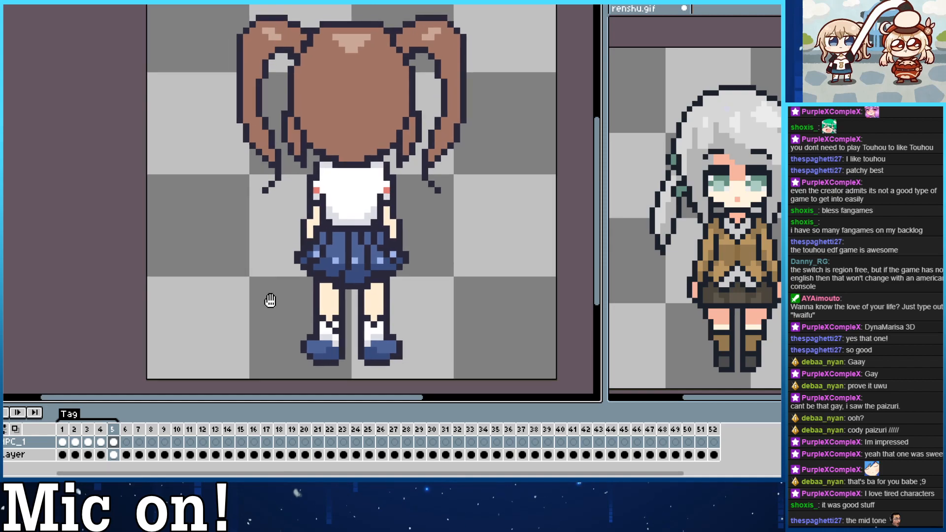
key(Left)
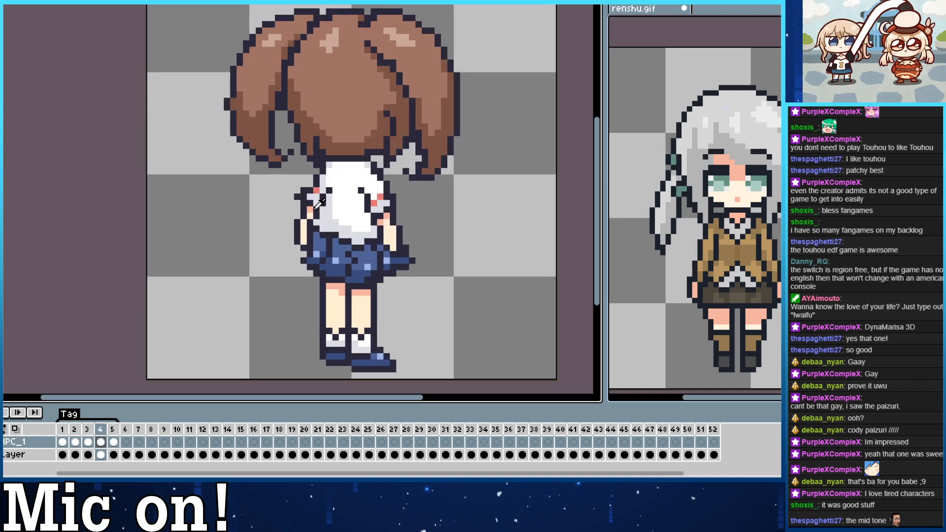
key(Right)
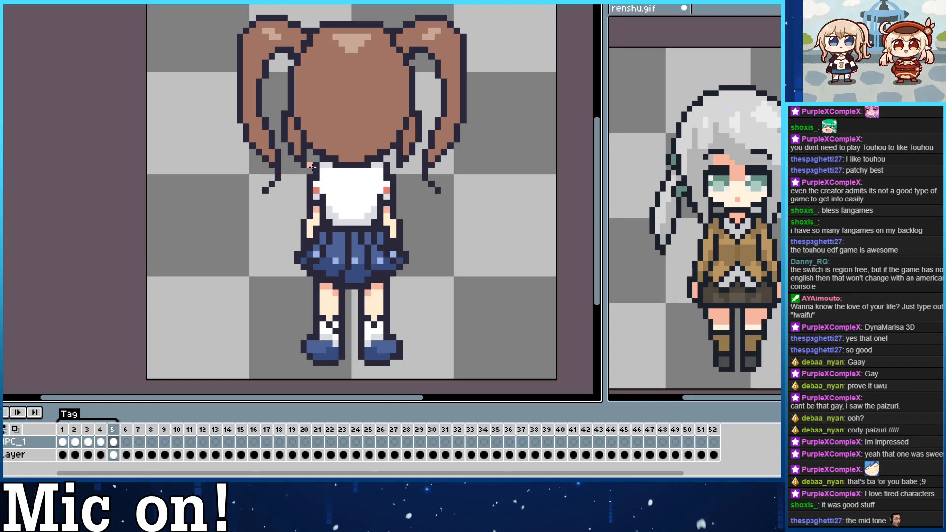
Shade the lower part of the straight back view's pigtails with the back three-quarter view's dark brown.
key(Left)
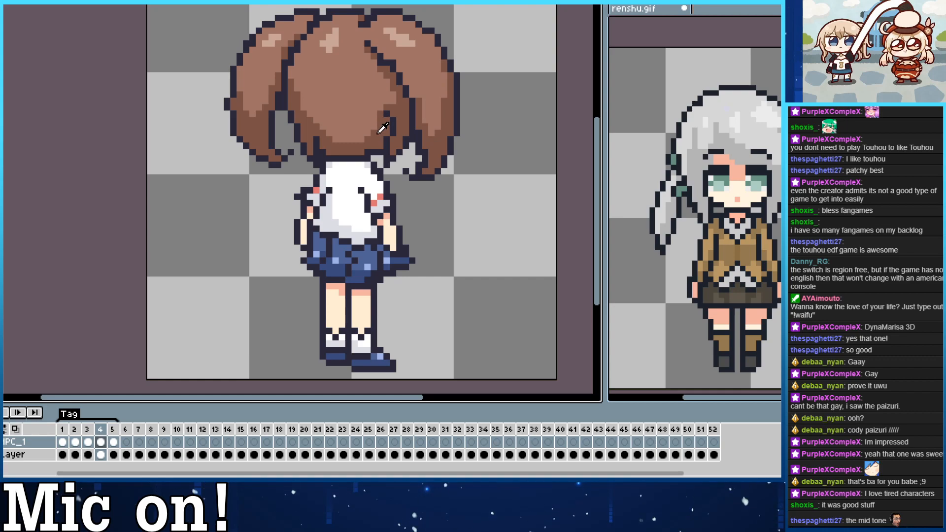
key(Right)
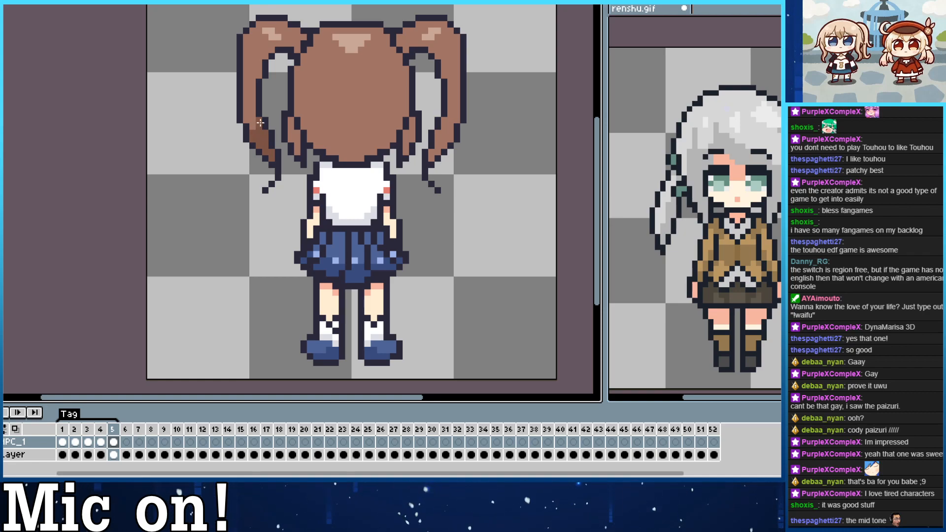
drag(260, 122, 245, 110)
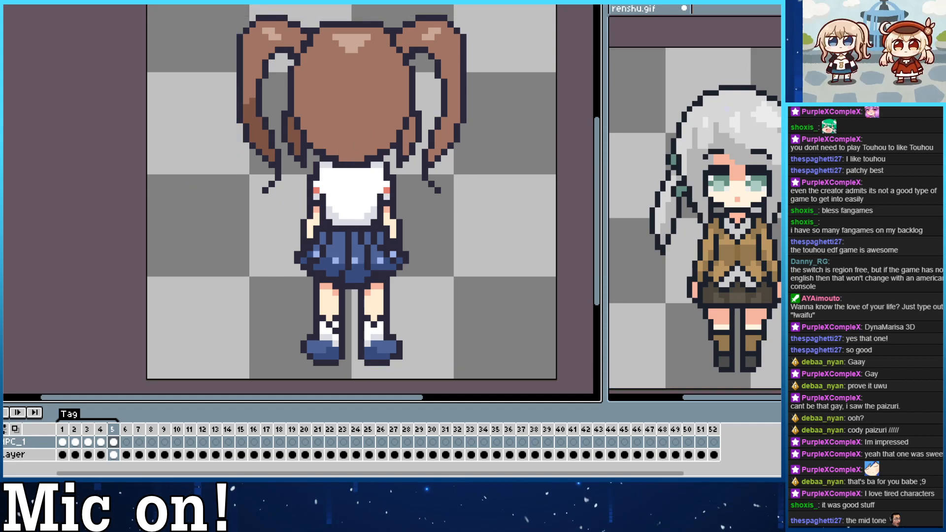
Select the straight back view's central hair mass and shade its lower part dark brown with a jagged upper edge.
key(w)
click(356, 127)
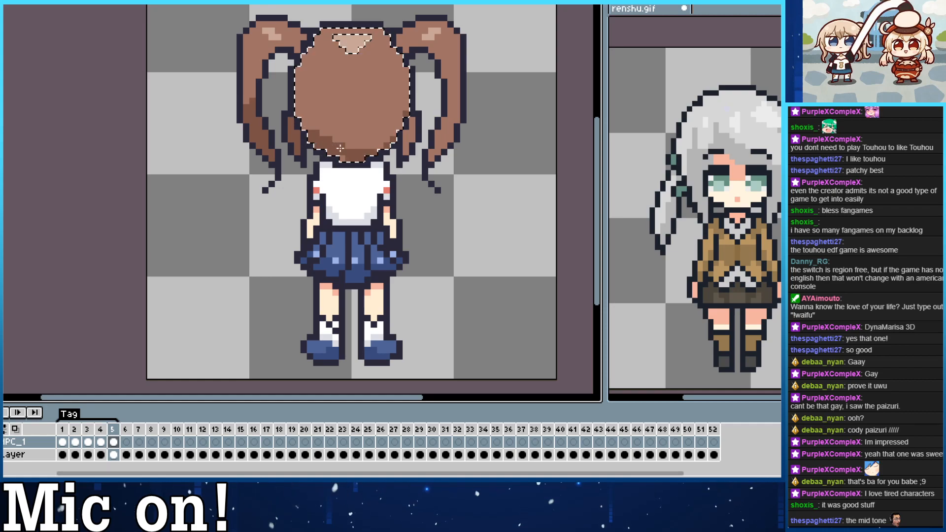
drag(297, 108, 303, 114)
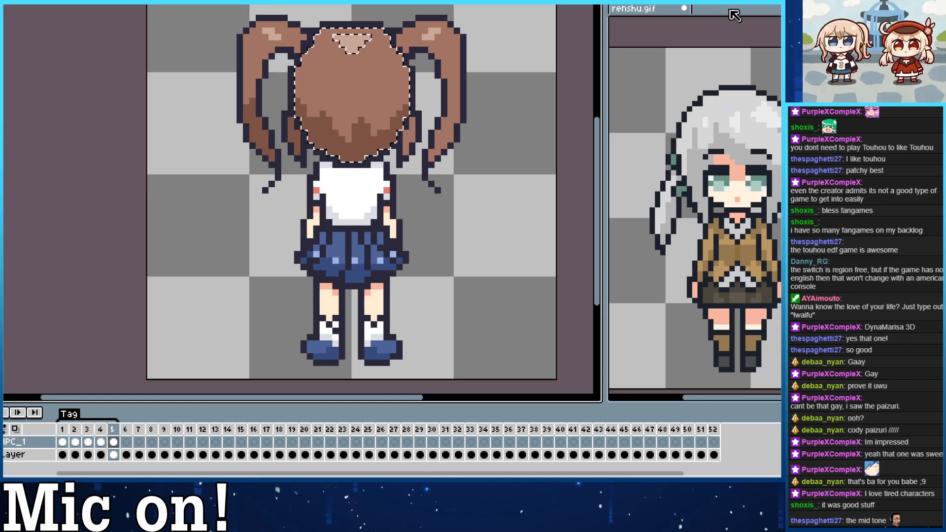
Using the back view in renshu.gif as reference, add vertical dark brown strands to the central hair and clear the selection.
click(736, 20)
key(Right)
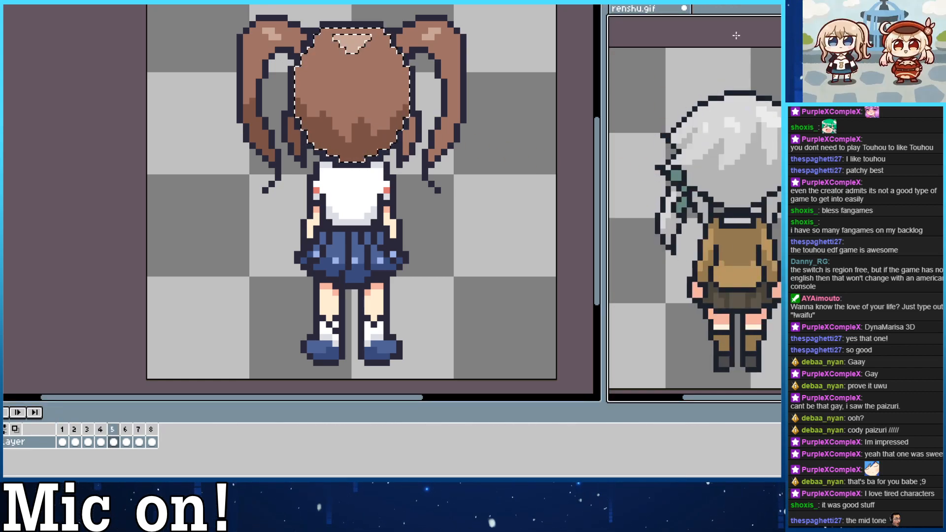
click(349, 117)
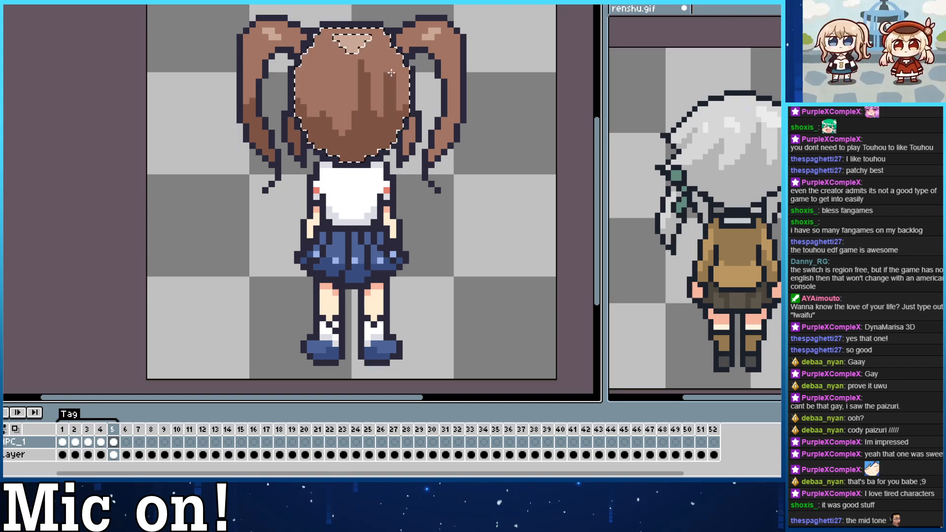
drag(397, 102, 396, 112)
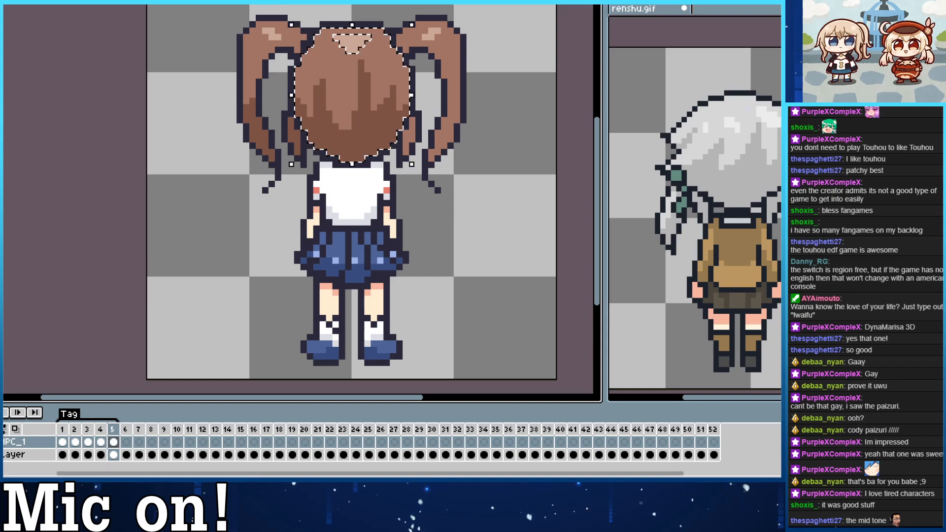
click(565, 120)
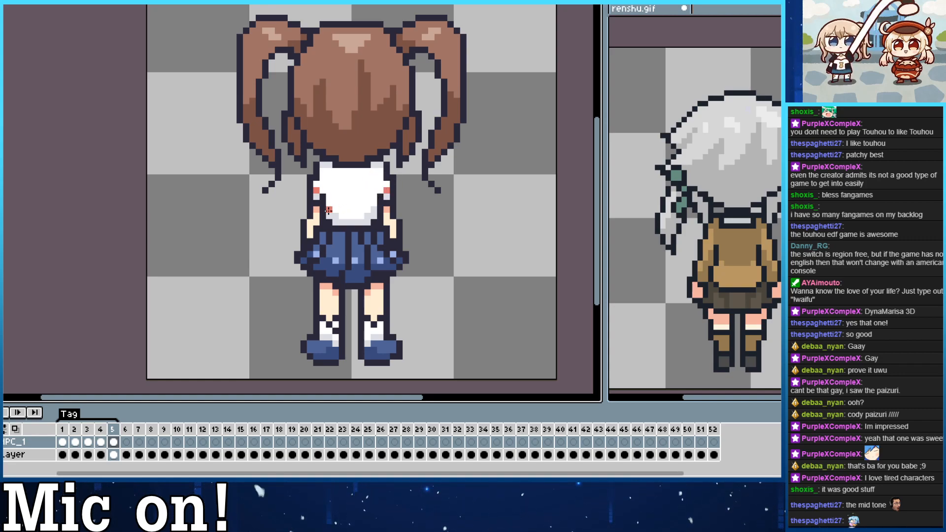
Paint a coral stripe dipping at the center across the straight back view's shirt above the hem, undoing stray strokes.
mouse_move(327, 209)
mouse_down()
mouse_move(375, 210)
mouse_move(328, 209)
mouse_move(347, 211)
mouse_up()
key(ctrl+z)
key(ctrl+z)
key(ctrl+z)
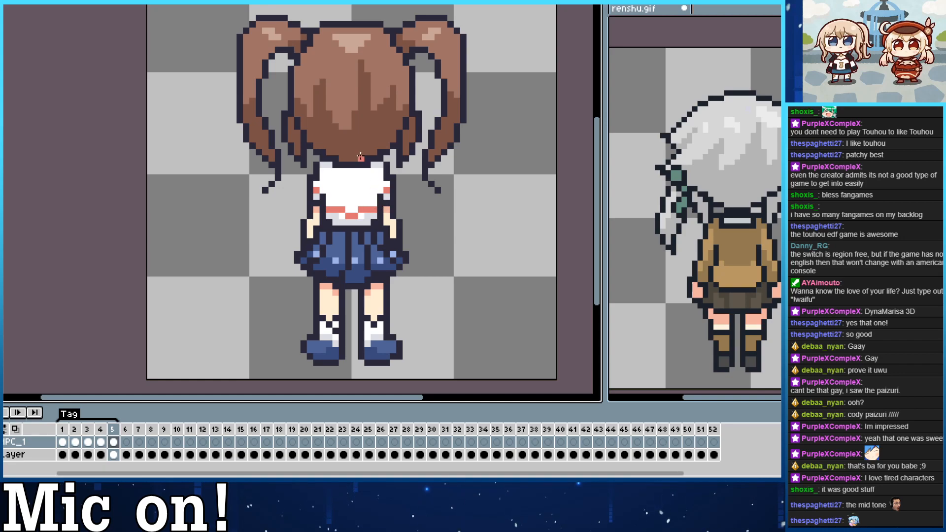
Carry the coral hem stripe over to the shirts of the side view and the back three-quarter view.
key(Left)
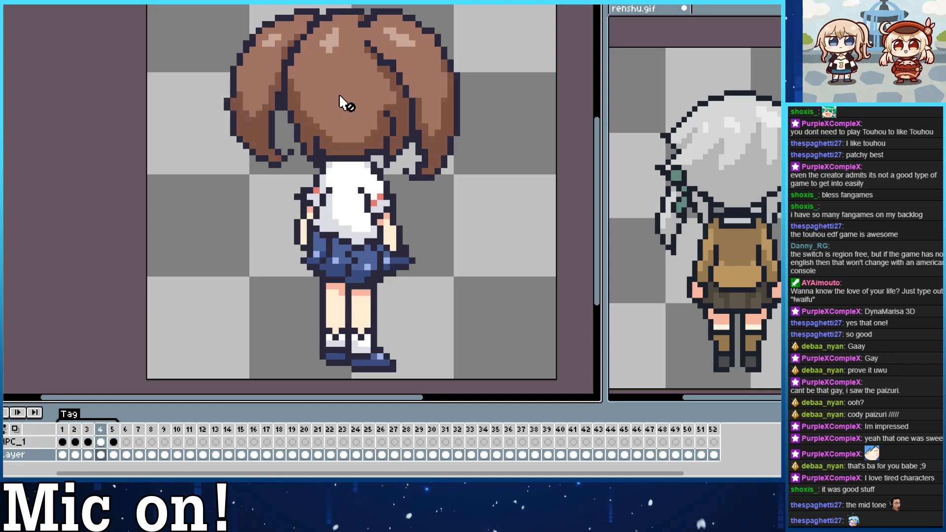
key(Right)
key(Right)
key(Left)
key(Left)
key(Left)
key(Left)
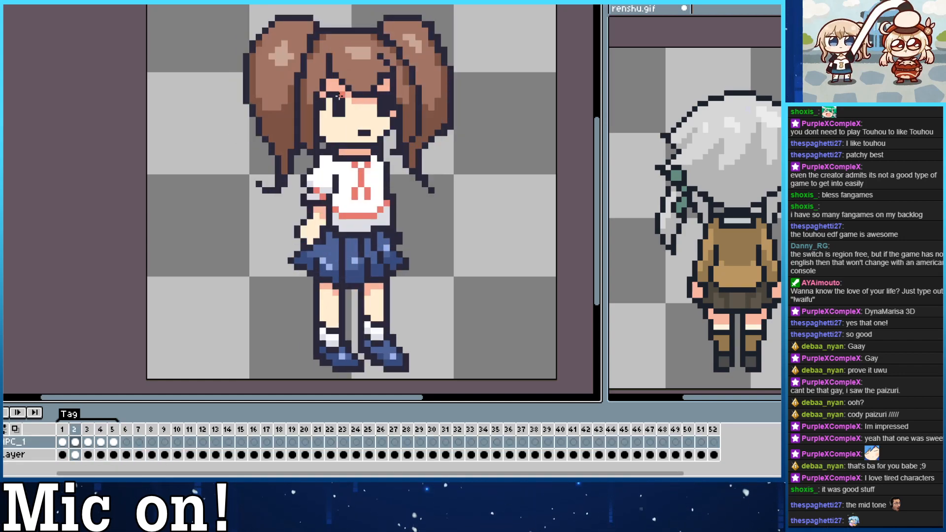
key(Left)
key(Right)
key(Right)
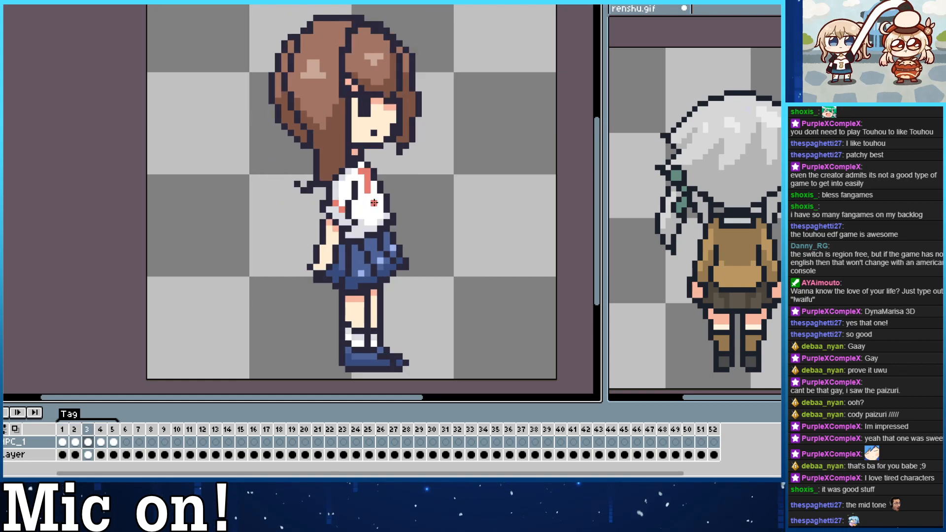
drag(355, 216, 380, 209)
Flip through the turnaround frames to compare the shirt stripe and shading between the views.
key(Right)
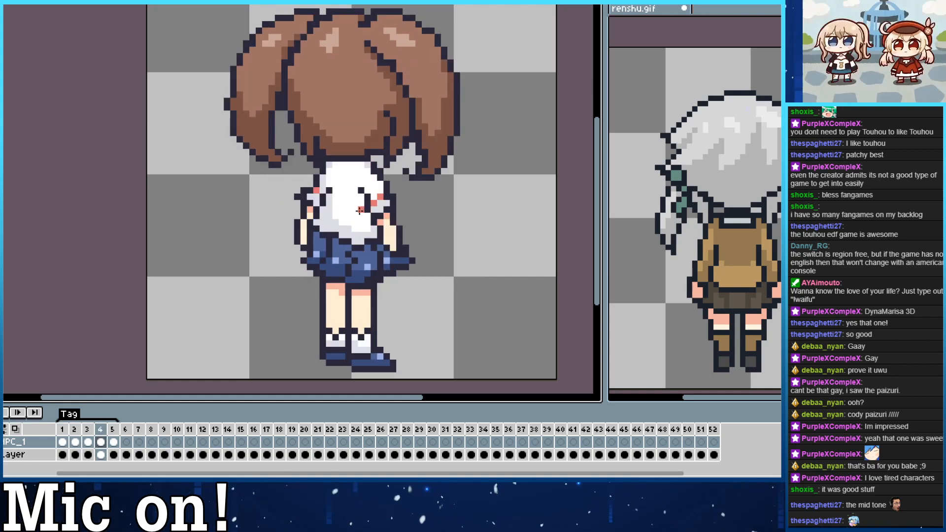
drag(322, 210, 367, 223)
key(Right)
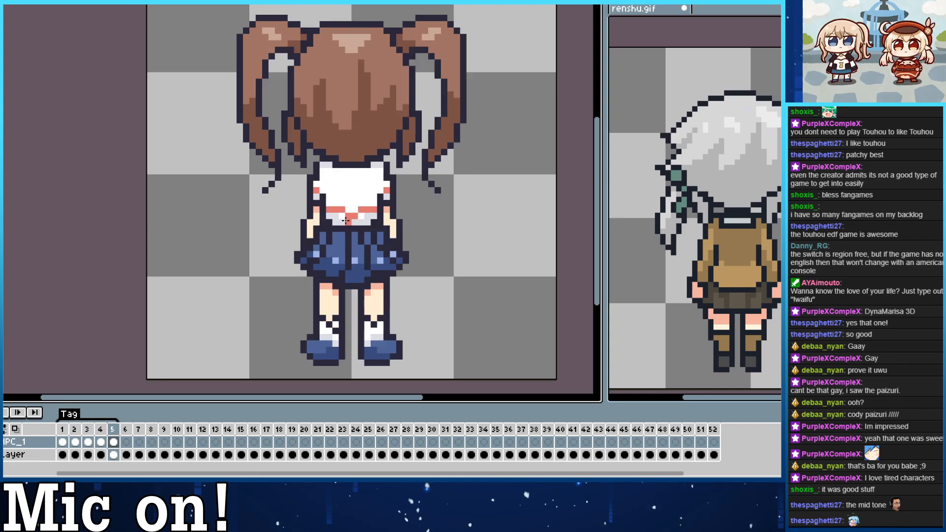
key(Left)
key(Left)
key(Right)
key(Right)
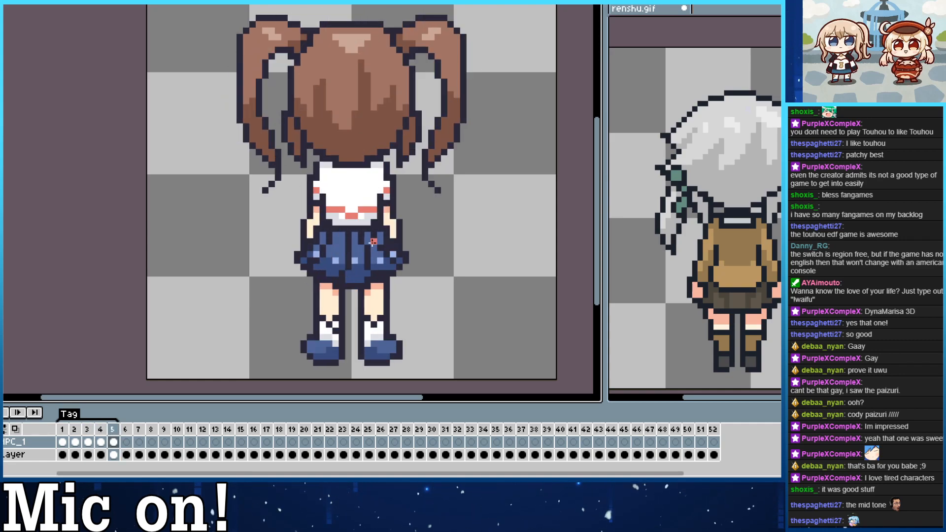
key(Left)
key(Left)
key(Left)
key(Left)
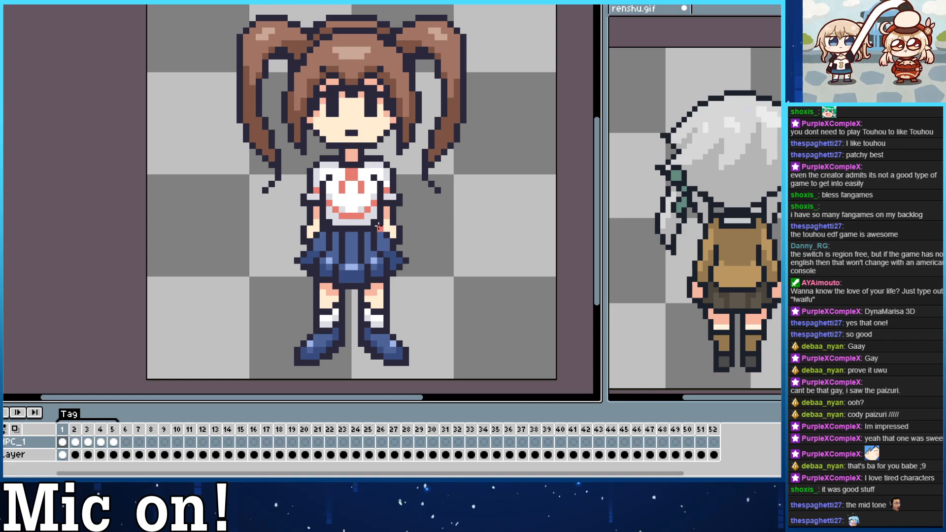
key(Right)
key(Right)
key(Left)
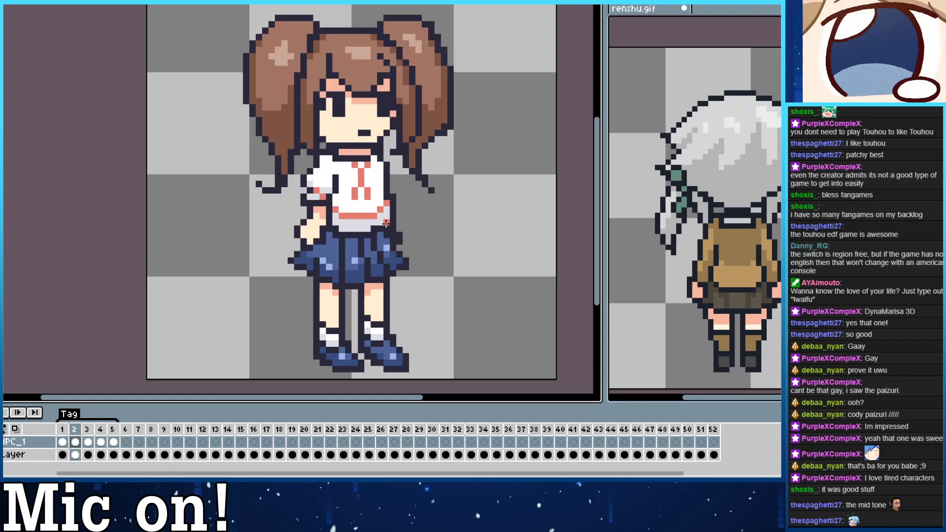
key(Right)
key(Left)
key(Left)
key(Right)
key(Left)
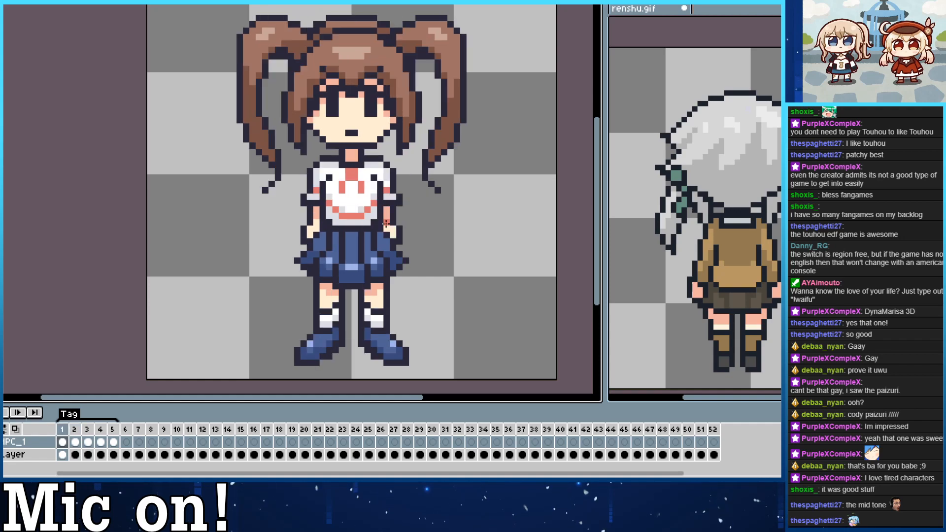
key(Right)
key(Left)
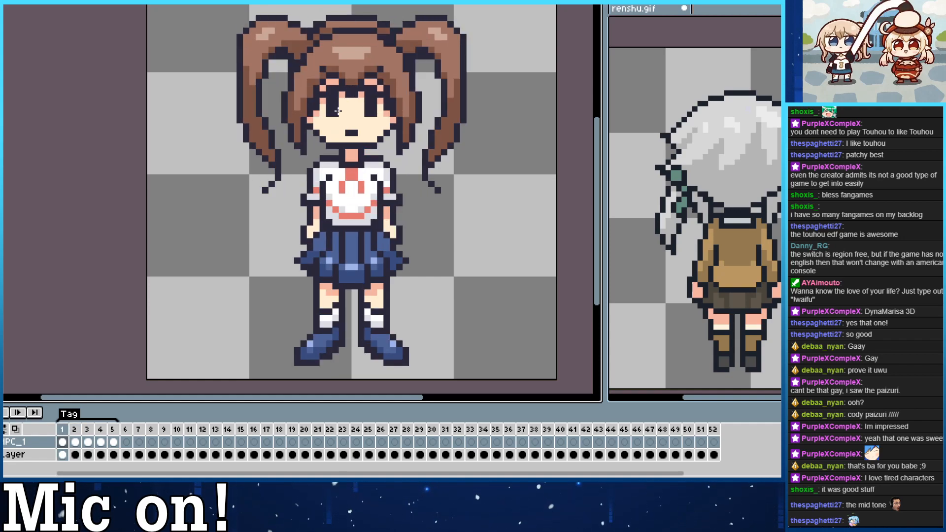
key(Right)
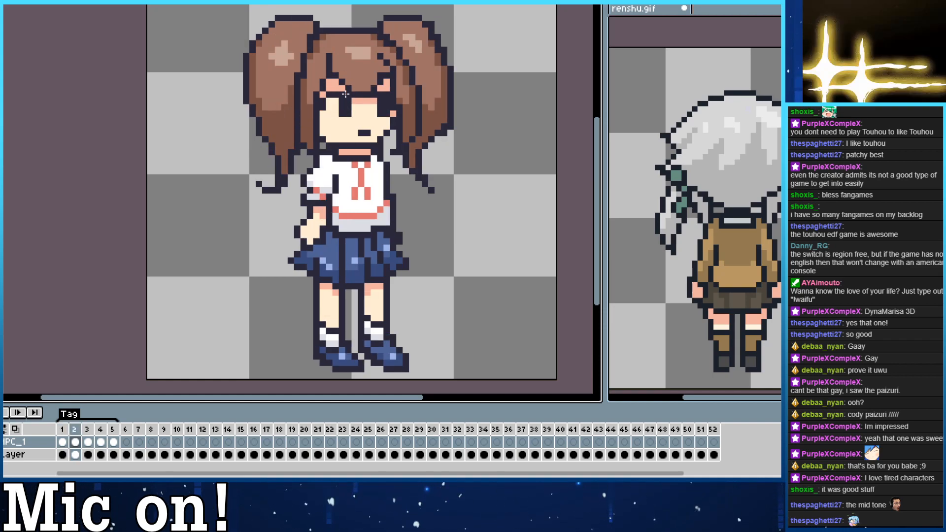
Step through all five turnaround frames to check how the rotation from front to back reads.
key(Left)
key(Left)
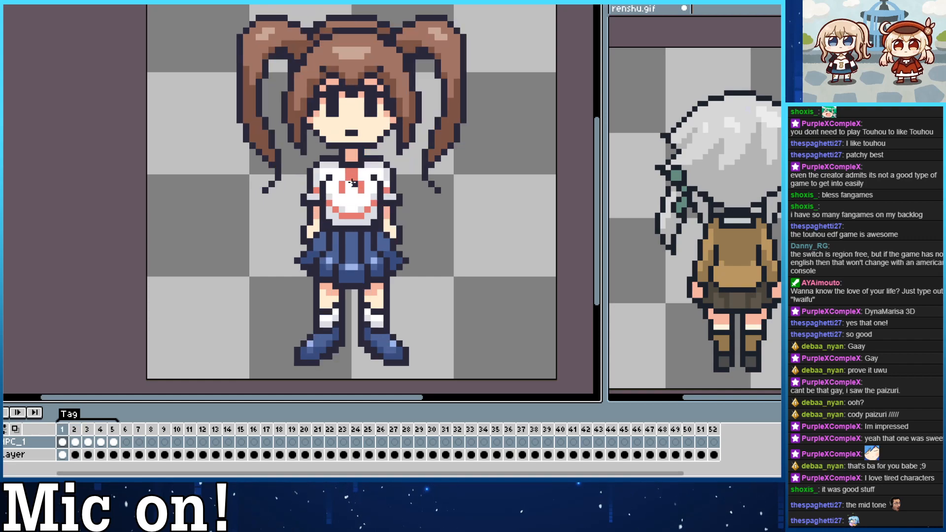
key(Right)
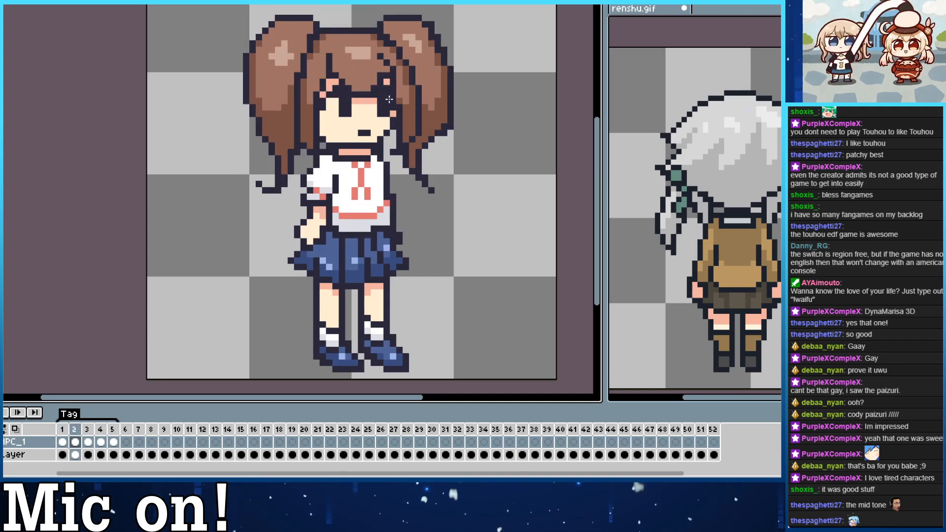
key(Right)
key(Right)
key(Right)
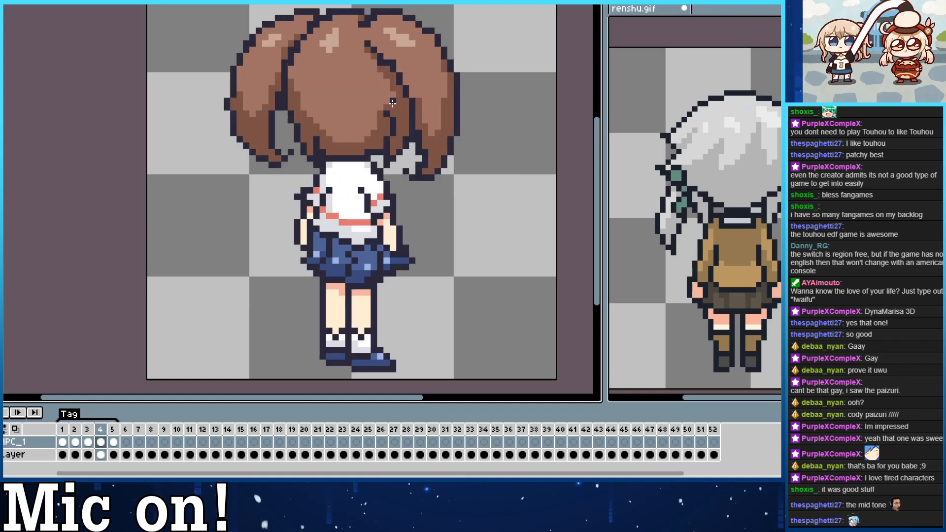
key(Left)
key(Left)
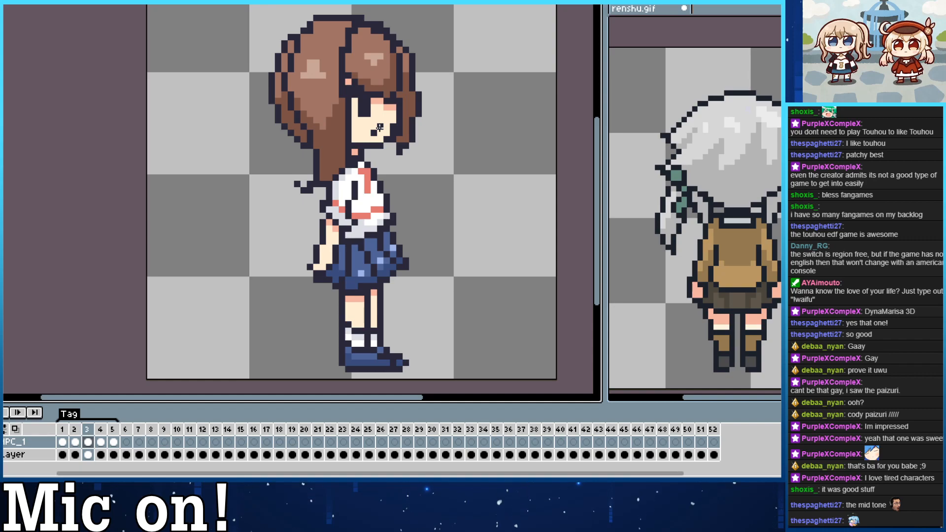
key(Left)
key(Right)
key(Right)
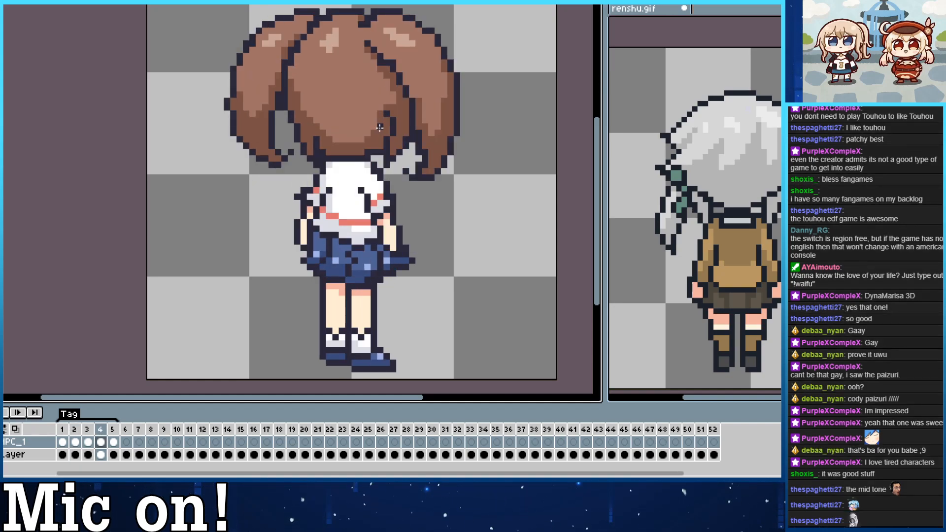
key(Right)
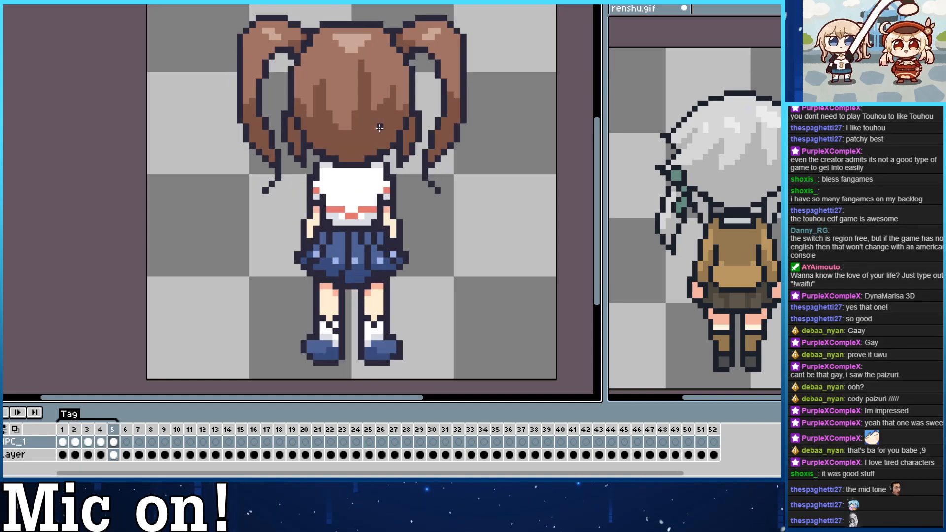
key(Left)
key(Left)
key(Left)
key(Left)
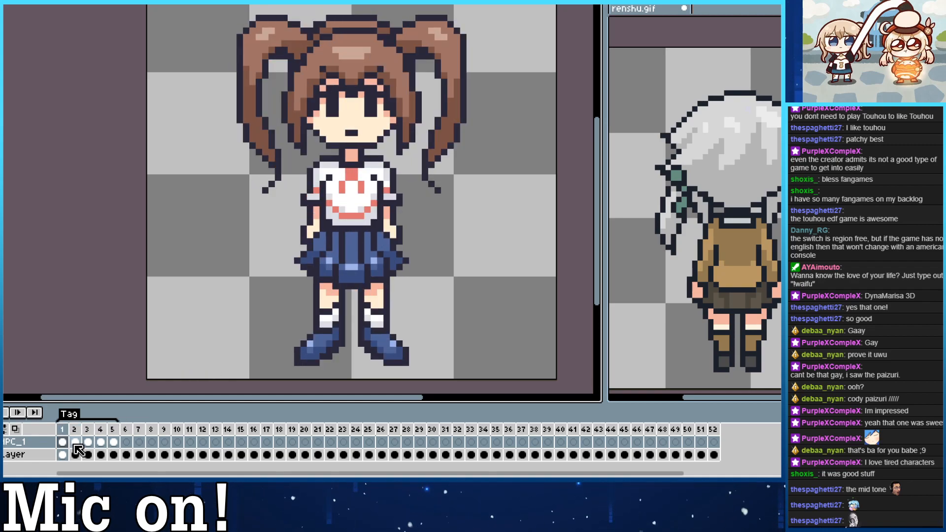
click(75, 430)
key(Right)
key(Right)
key(Right)
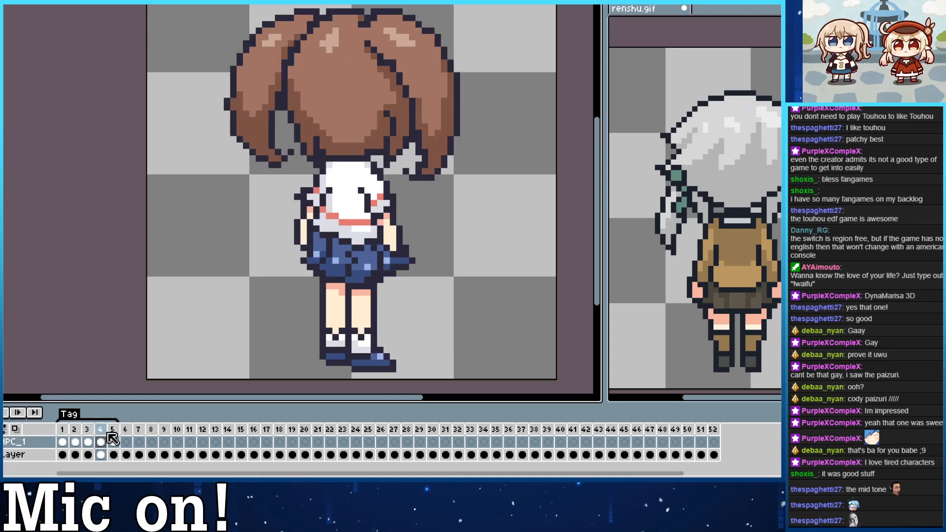
key(Left)
Copy frames 2 to 4 and insert the copies between the back three-quarter view and the straight back view.
click(103, 431)
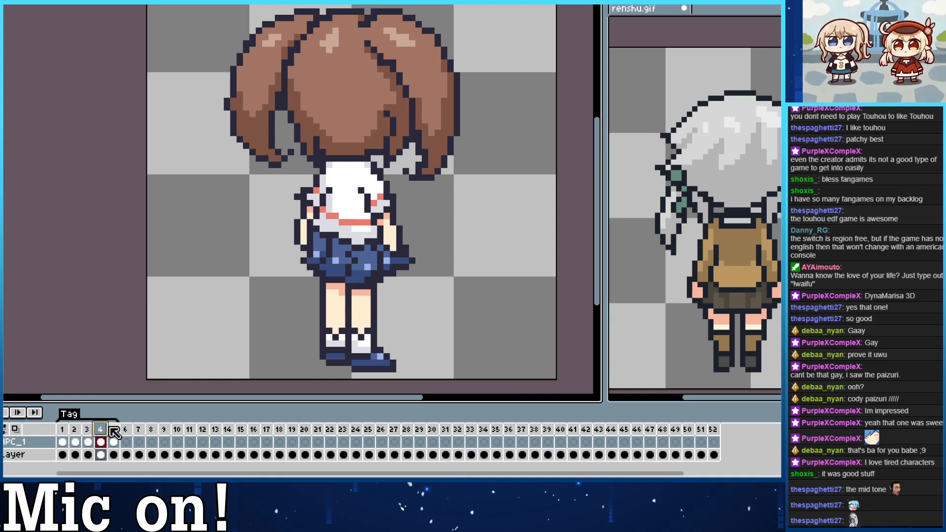
click(93, 432)
click(74, 430)
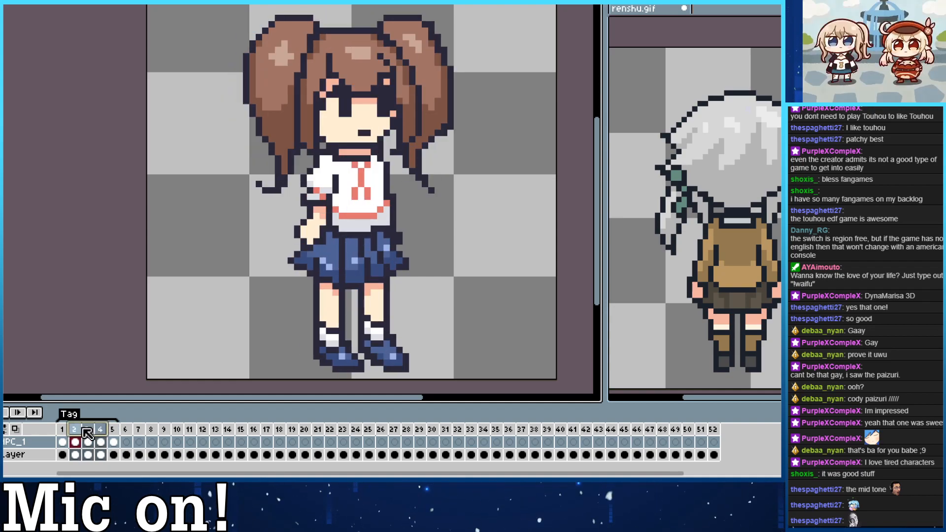
right_click(75, 429)
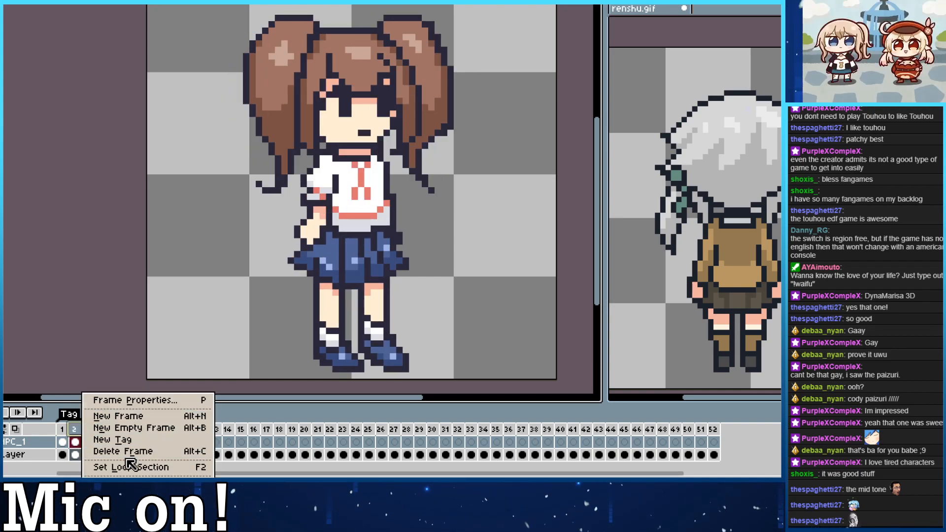
click(71, 424)
key(ctrl+c)
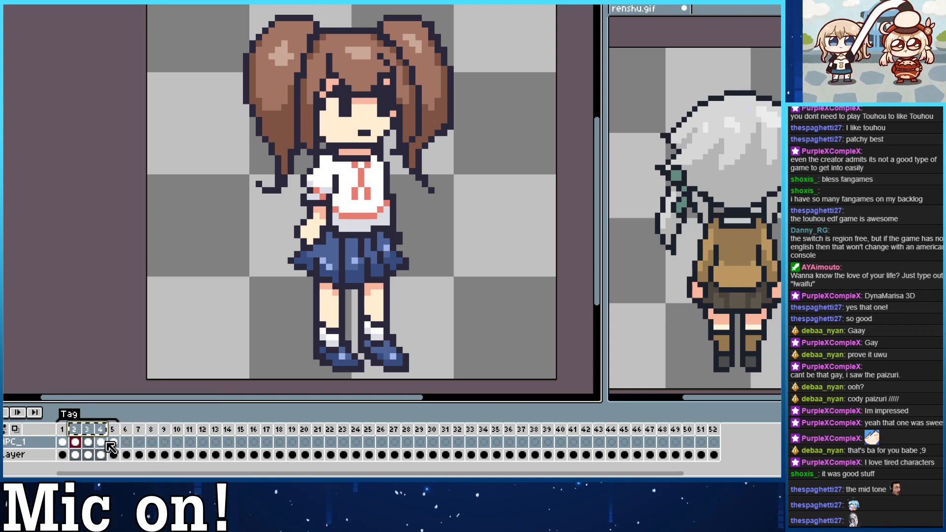
key(ctrl+v)
click(64, 428)
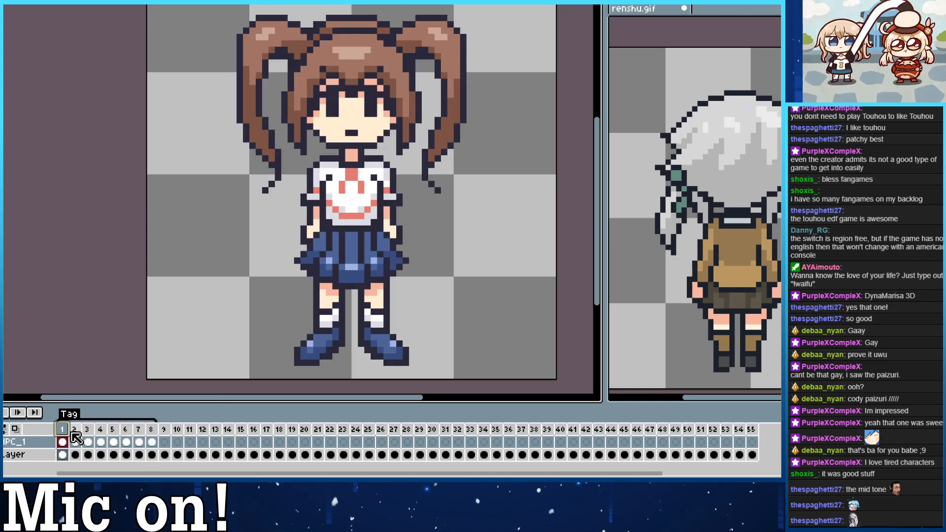
key(Right)
key(Right)
key(Right)
key(Right)
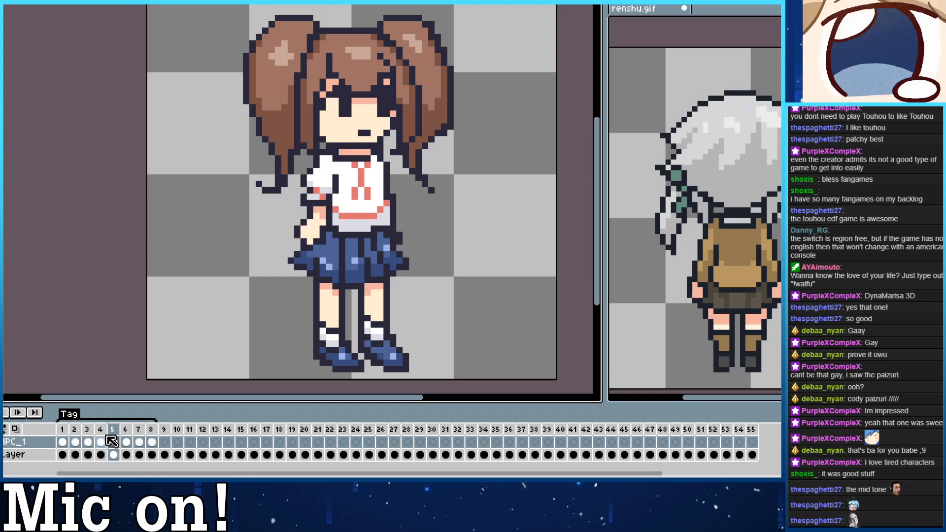
Move the straight back view from frame 8 to frame 5, ahead of the three copied frames.
click(152, 437)
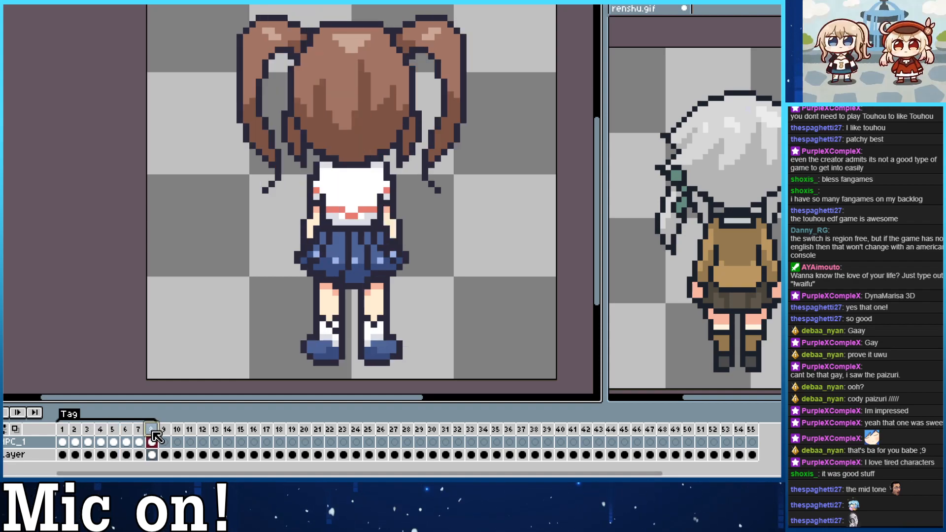
drag(110, 436, 110, 437)
key(Left)
key(Right)
key(Right)
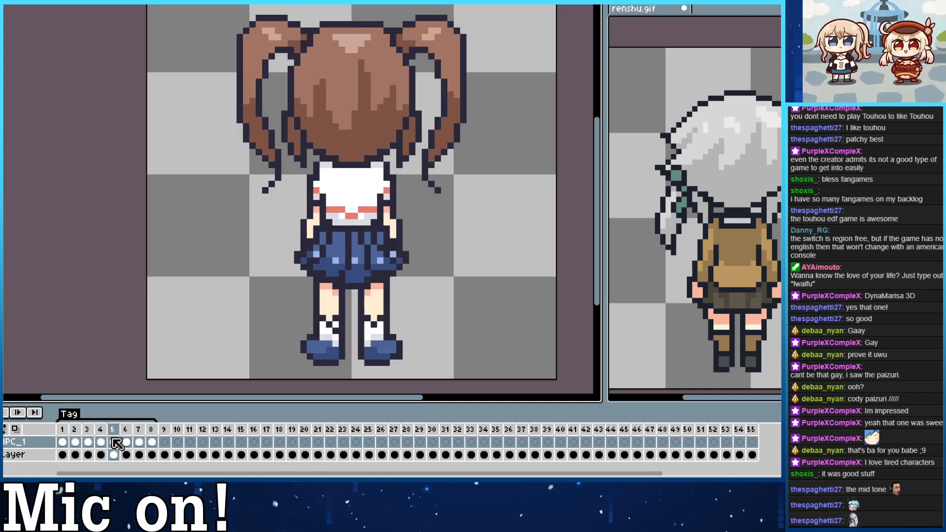
Reverse the copied frames so 6 is the back three-quarter view, 7 the side view and 8 the front three-quarter view.
key(Right)
key(Right)
key(Left)
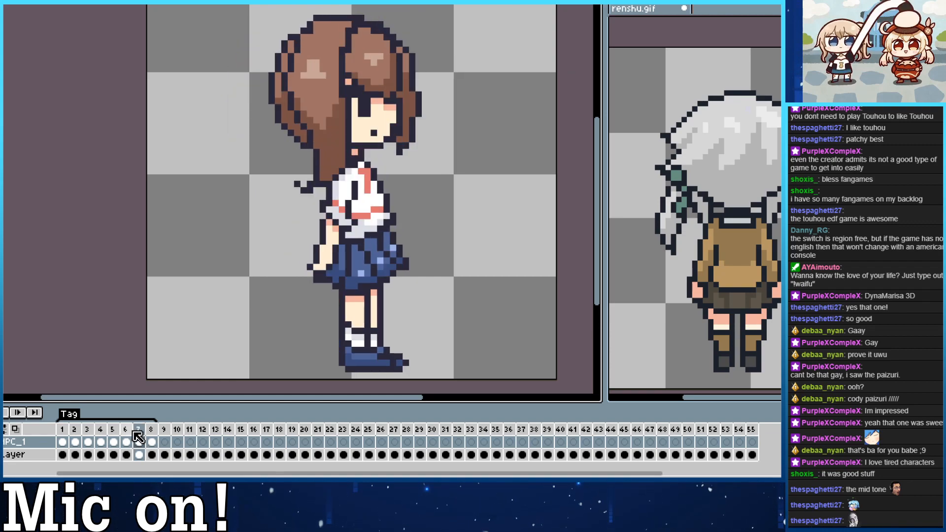
key(Left)
key(Right)
key(Right)
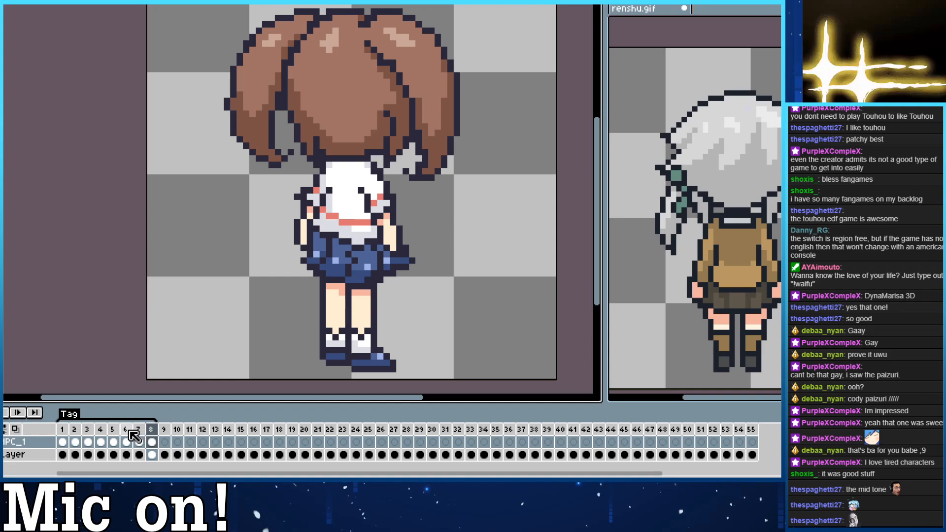
drag(155, 430, 125, 429)
Flip the sprites in frames 6, 7 and 8 horizontally to make the opposite-facing views.
click(3, 4)
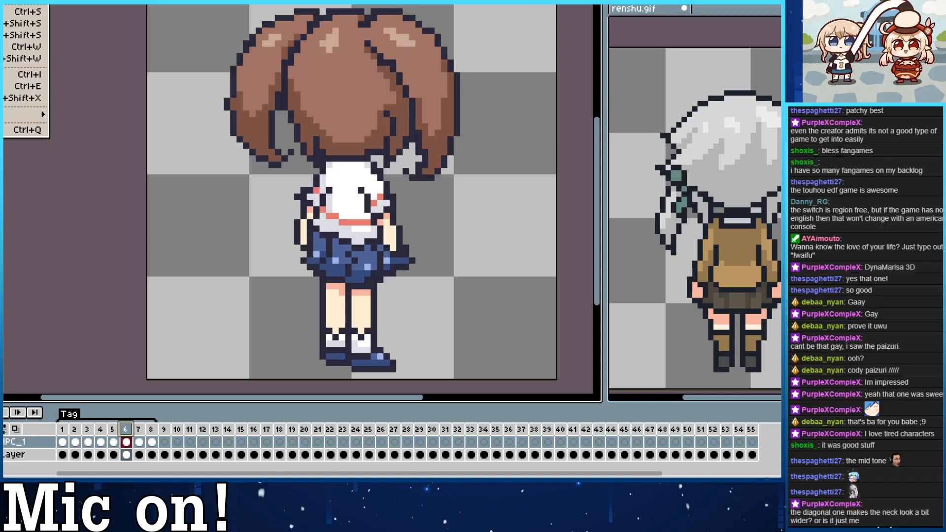
mouse_move(5, 4)
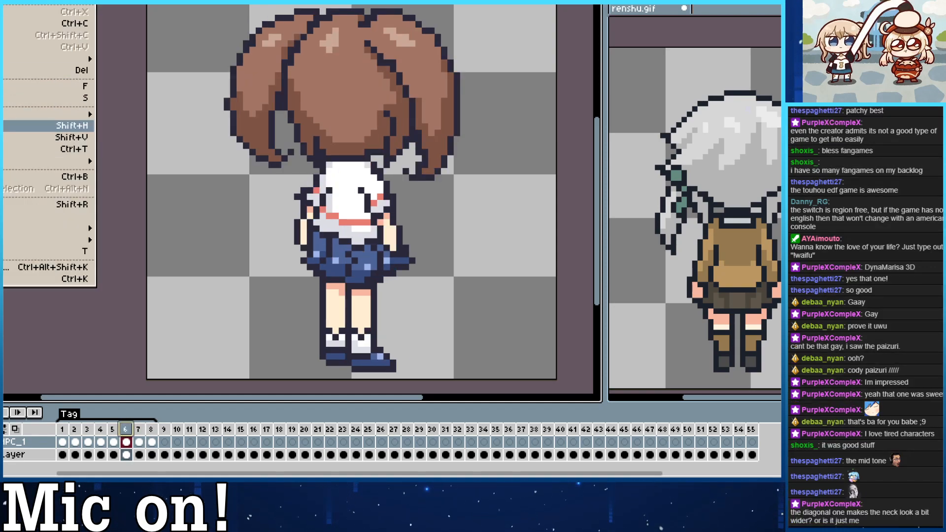
click(7, 125)
key(Right)
click(4, 4)
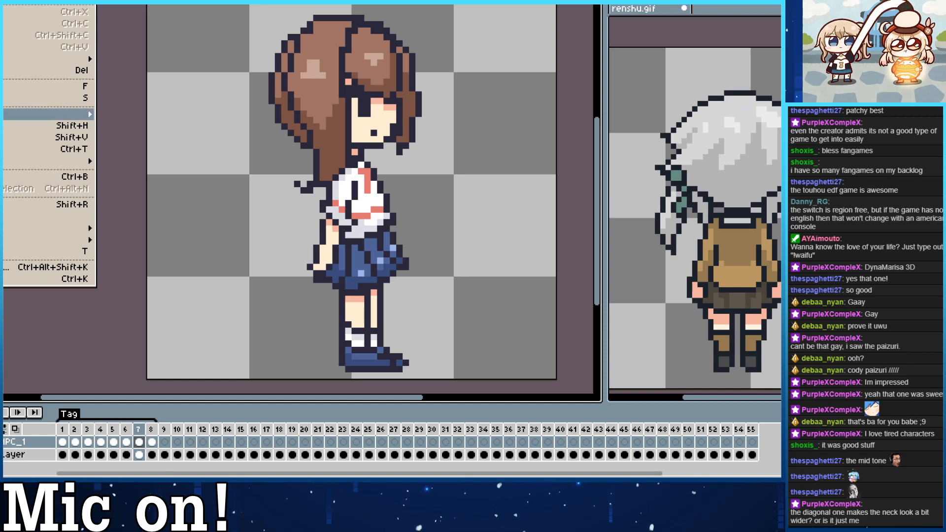
click(6, 126)
key(Right)
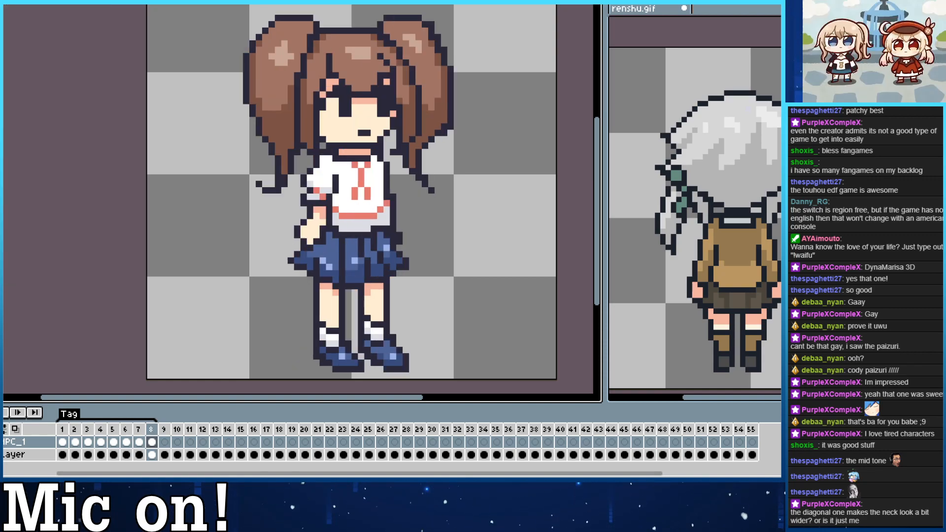
click(4, 4)
click(7, 126)
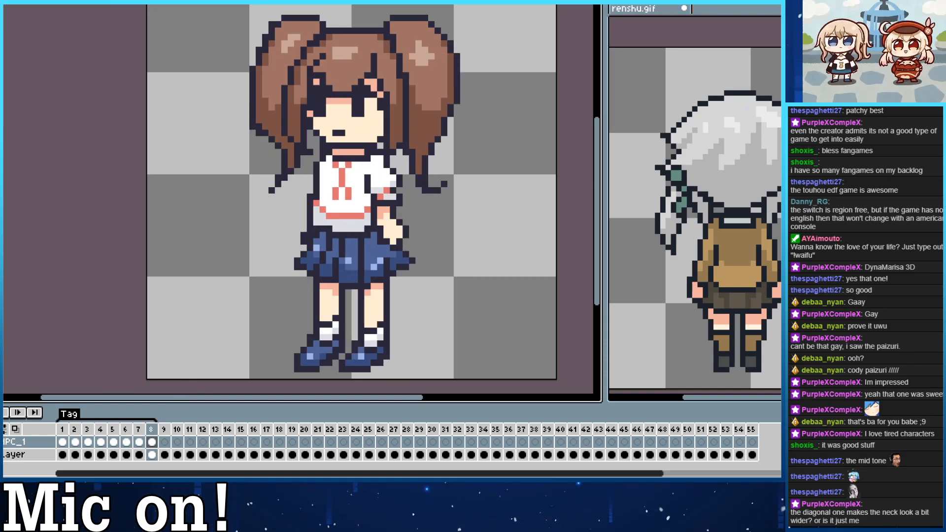
key(Left)
key(Left)
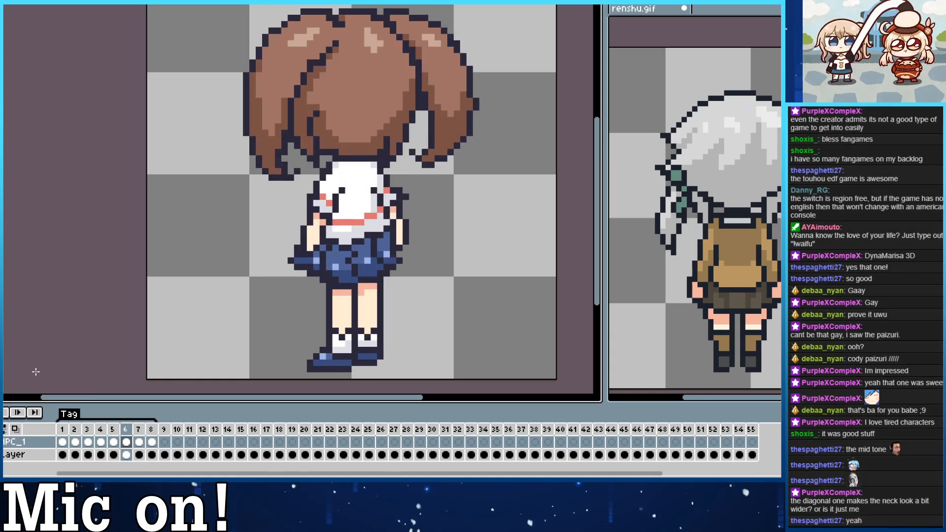
Duplicate frame 2, the front three-quarter view, and go to the copy in frame 3.
key(Left)
key(Left)
key(Left)
key(Left)
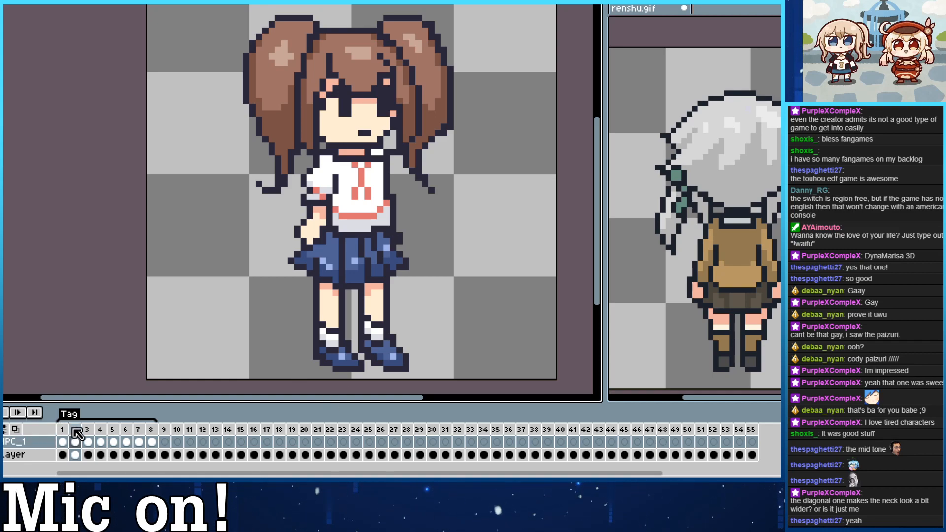
key(ctrl+v)
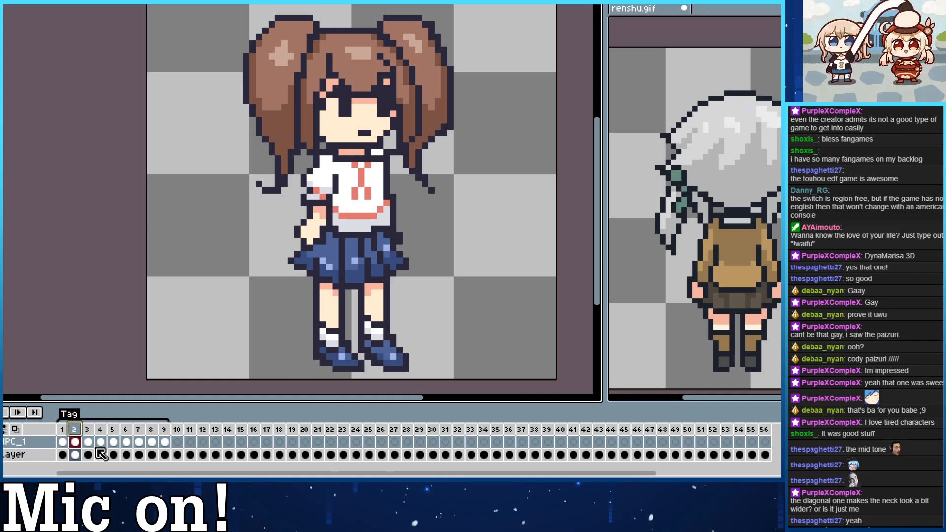
click(164, 432)
key(Left)
key(Left)
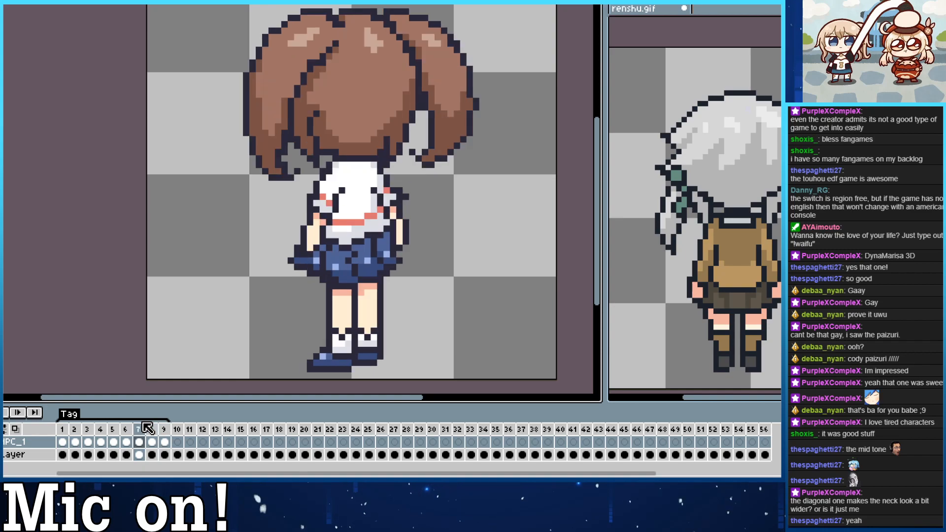
key(Left)
key(Left)
key(Left)
key(Left)
key(Left)
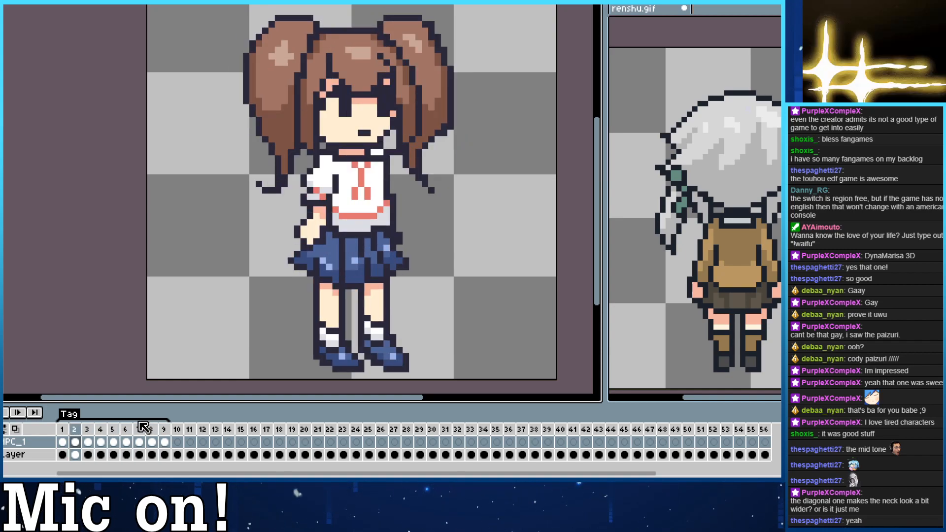
click(89, 438)
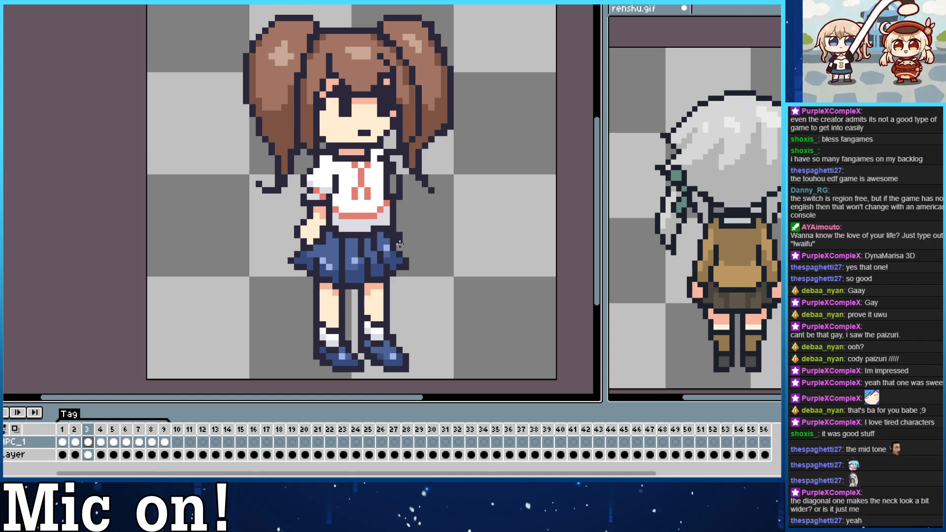
Consult the front three-quarter view in renshu.gif and delete frame 2 of the schoolgirl sprite, keeping the adjacent version.
click(704, 55)
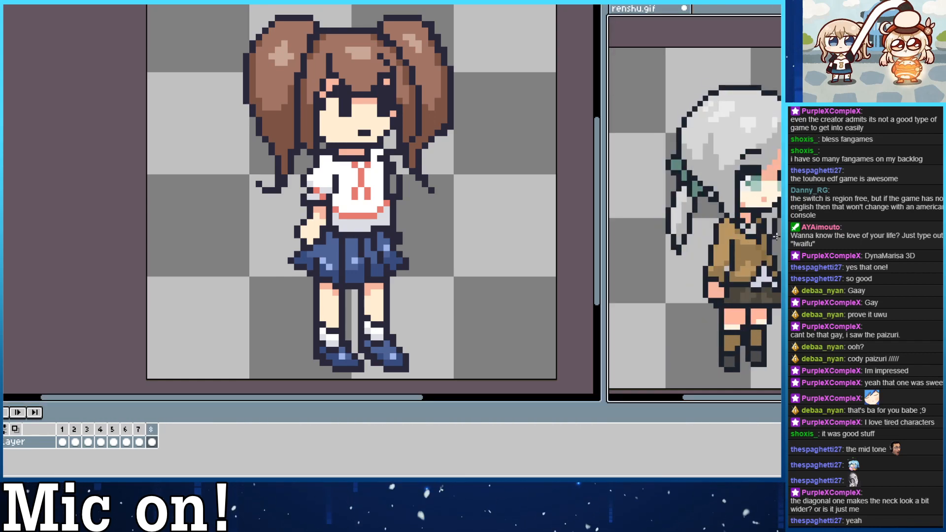
click(584, 232)
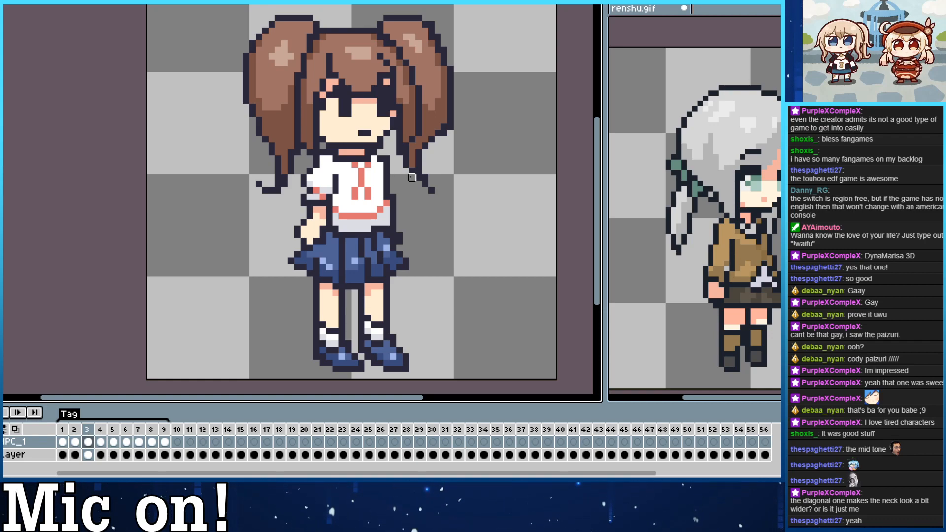
right_click(77, 429)
click(98, 452)
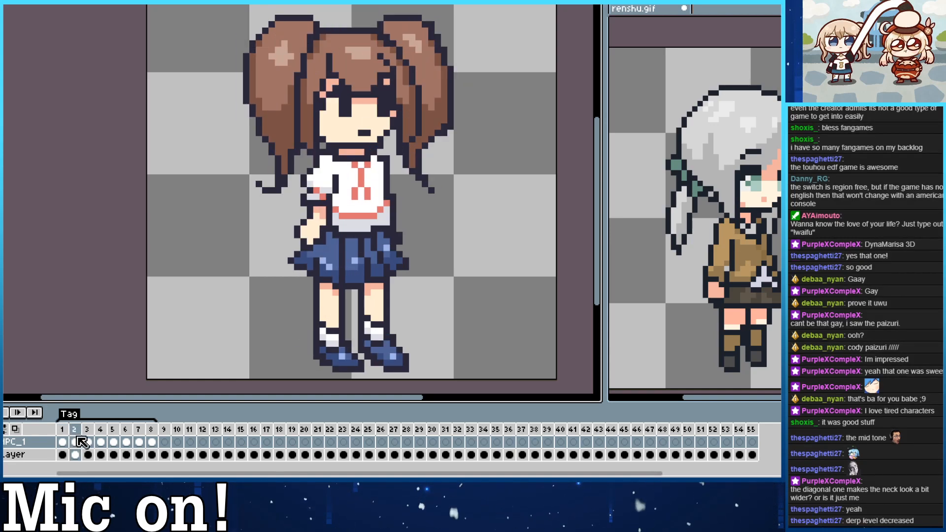
Flip between the front view and the neighbouring frames to compare the neck and collar.
key(Left)
key(Right)
key(Left)
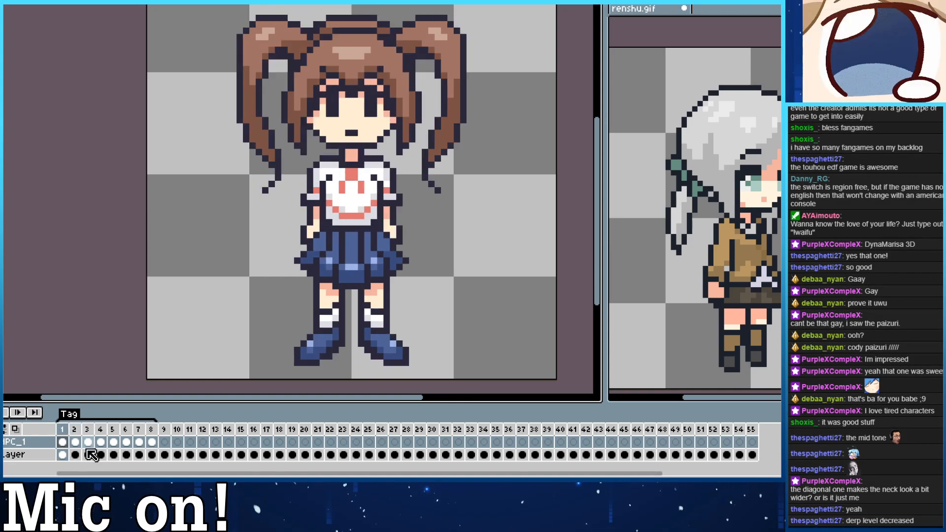
key(Right)
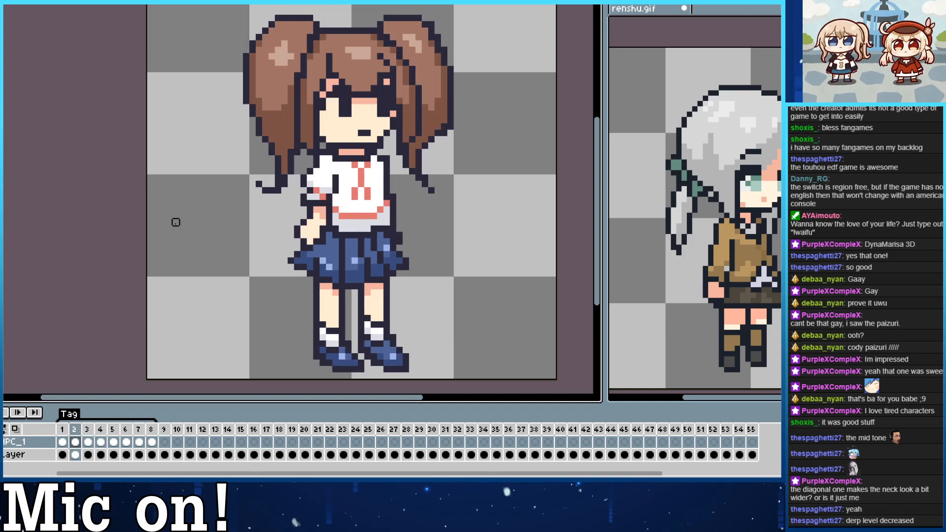
key(Left)
key(Right)
key(Right)
key(Left)
key(Left)
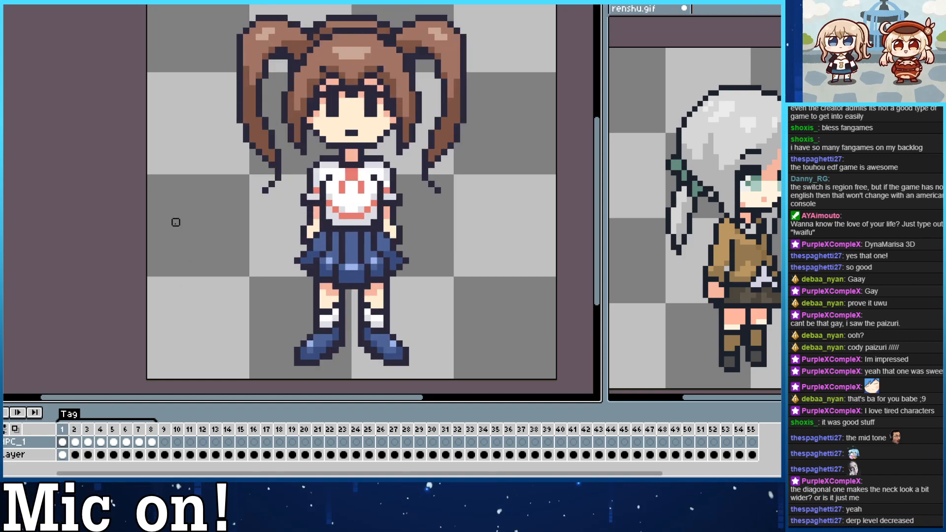
Step through the eight turnaround frames and compare the neck in frame 8 with the front three-quarter view in frame 2.
key(Right)
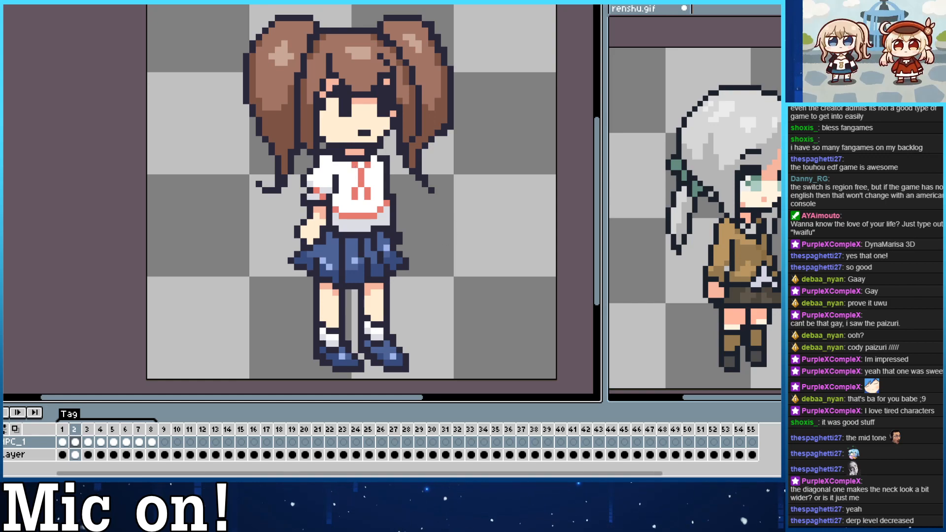
key(Right)
key(Right)
key(Right)
key(Right)
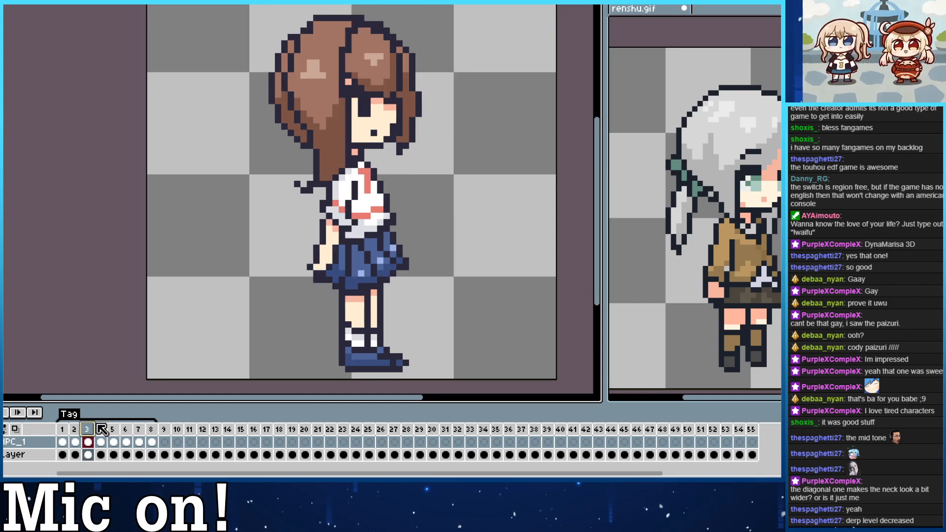
key(Left)
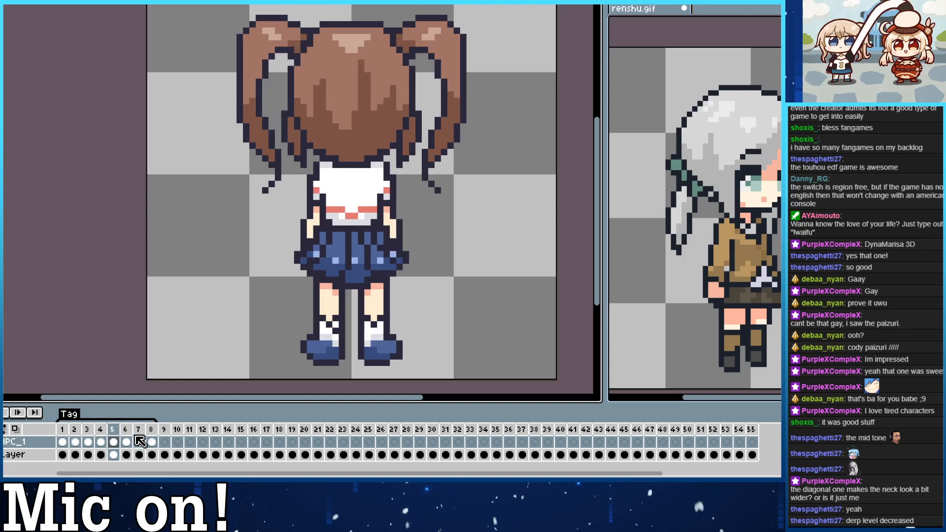
click(126, 432)
key(Right)
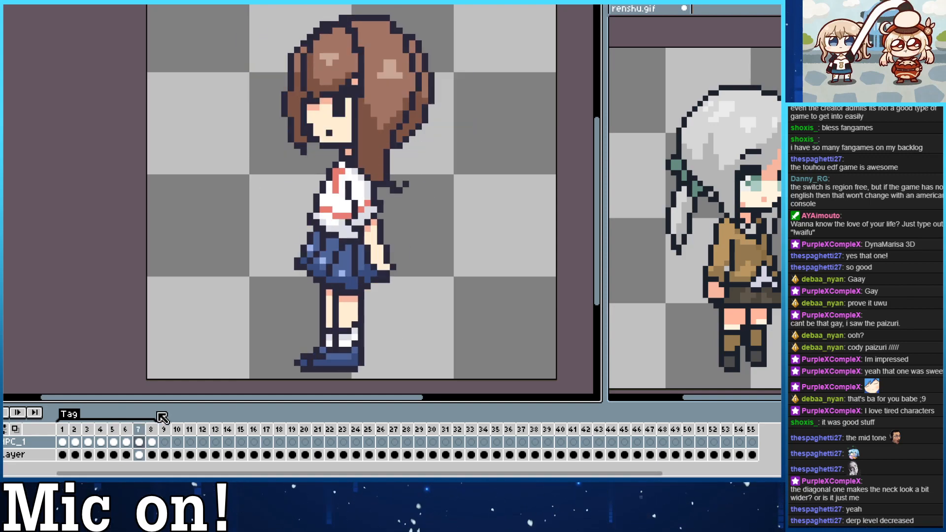
key(Right)
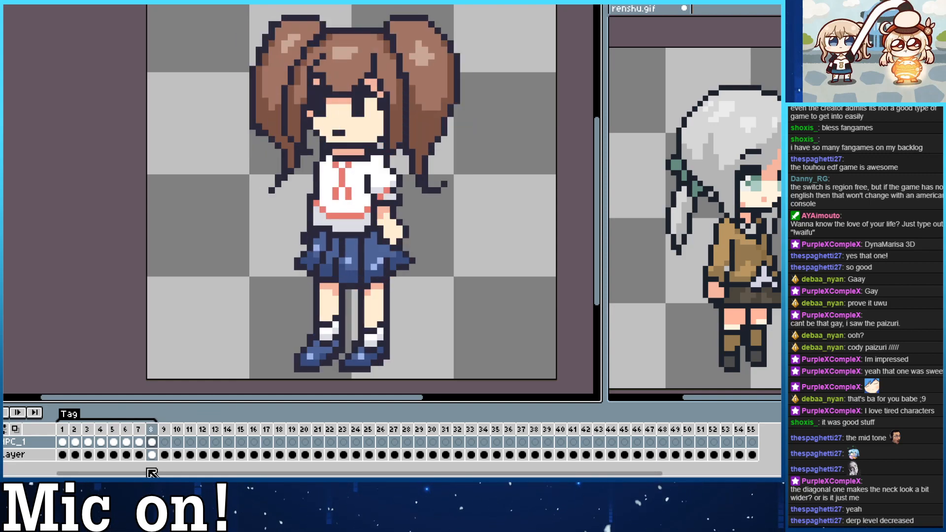
key(Left)
key(Left)
key(Left)
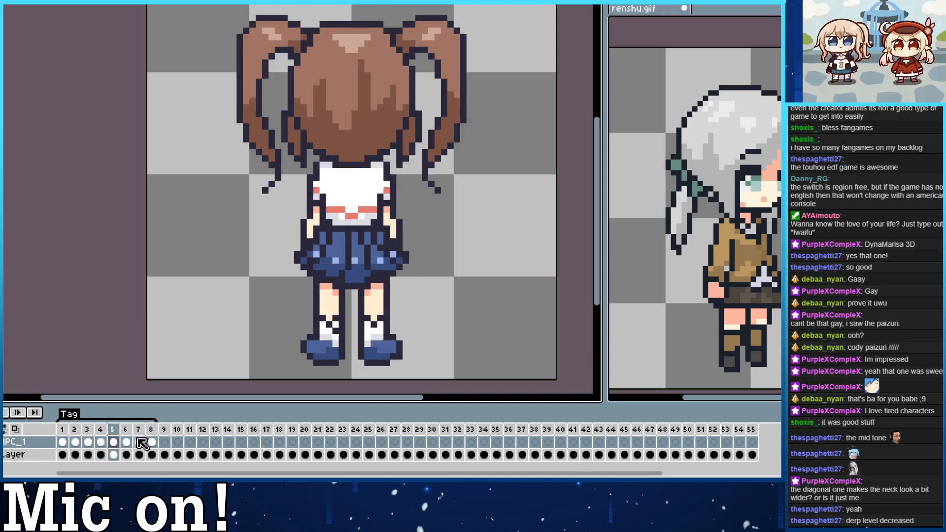
key(Right)
key(Right)
key(Right)
Delete the outdated mirrored three-quarter view in frame 8 and duplicate frame 2 to replace it.
right_click(152, 429)
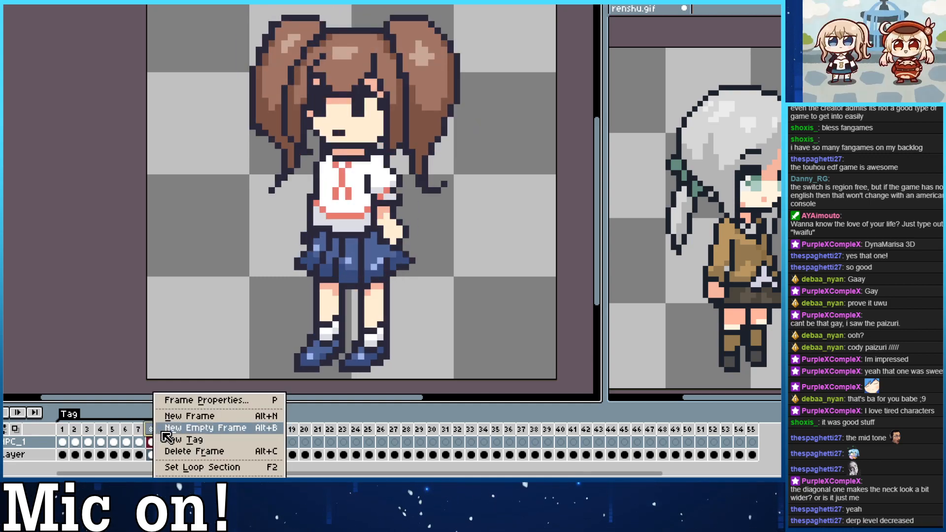
click(194, 451)
click(76, 441)
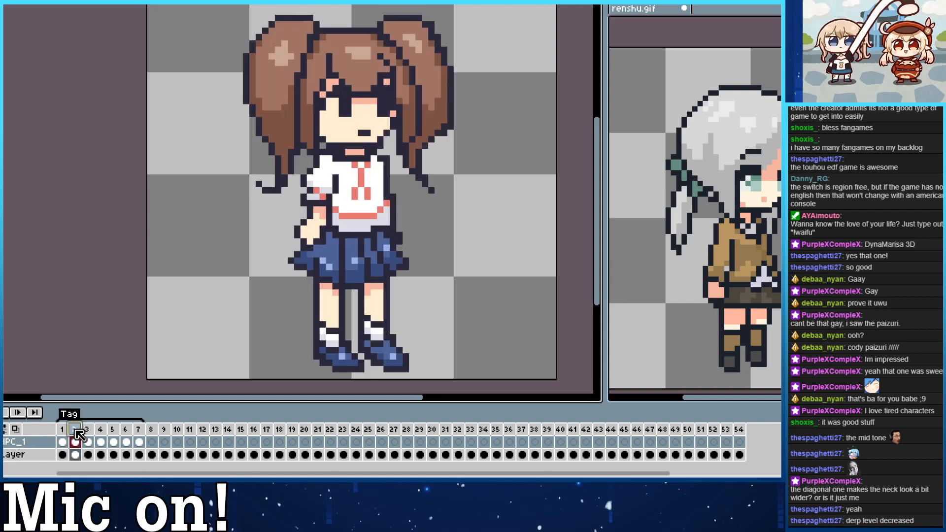
key(ctrl+z)
click(153, 432)
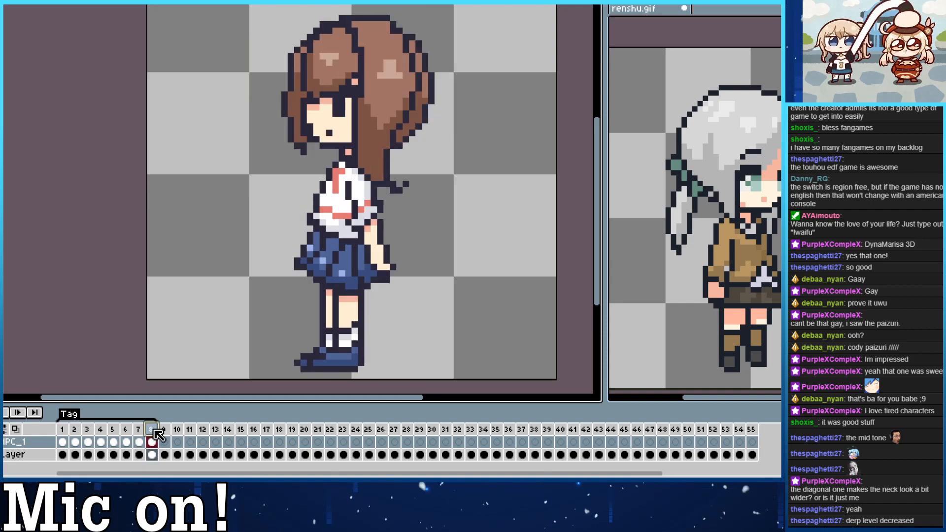
Move the duplicated three-quarter view from frame 3 to frame 8 and flip it horizontally.
drag(154, 431, 88, 433)
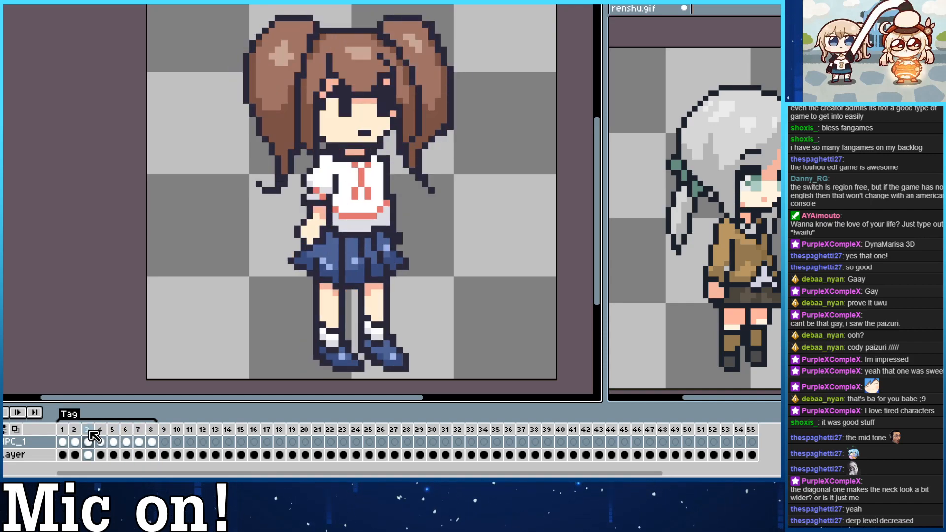
click(153, 432)
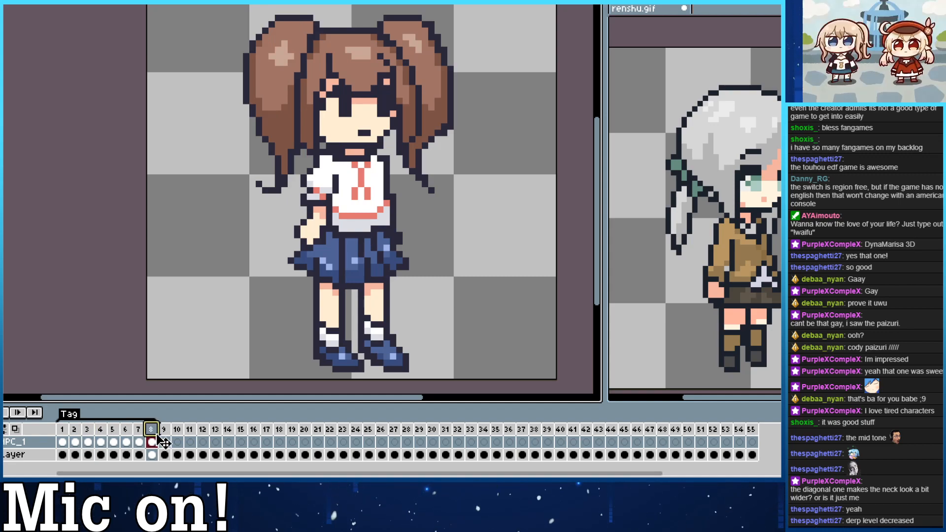
click(3, 4)
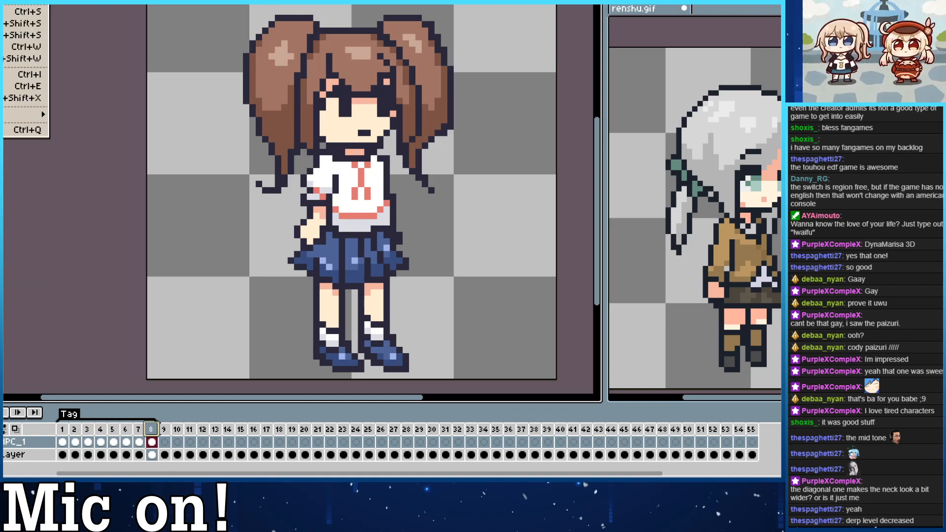
click(9, 125)
Play the turnaround animation and check the rotation at different zoom levels.
key(Left)
key(Left)
key(Left)
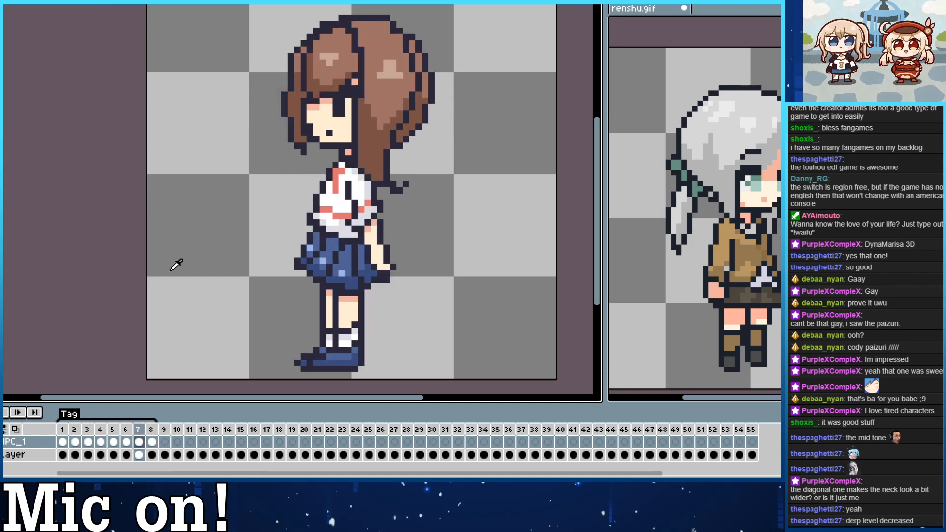
click(4, 413)
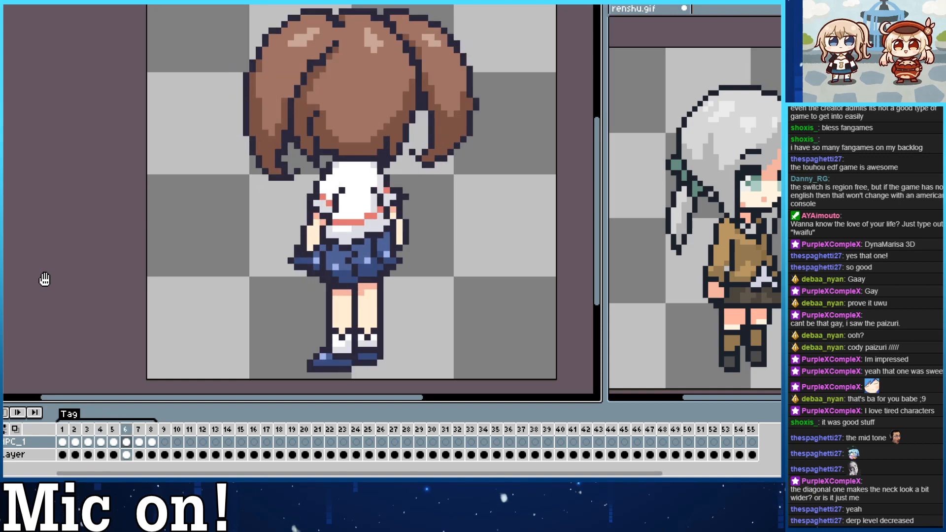
scroll(345, 356, down, 1)
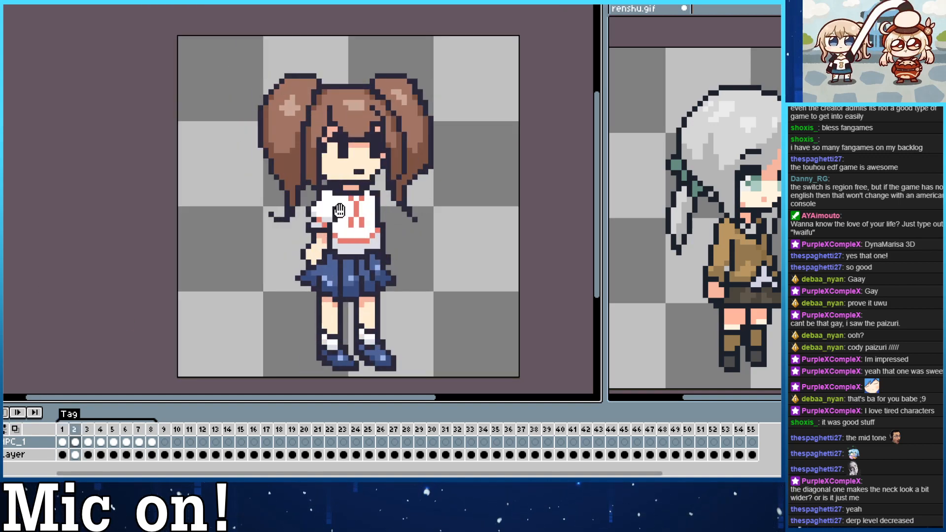
scroll(358, 278, up, 1)
scroll(365, 235, down, 1)
scroll(366, 235, up, 1)
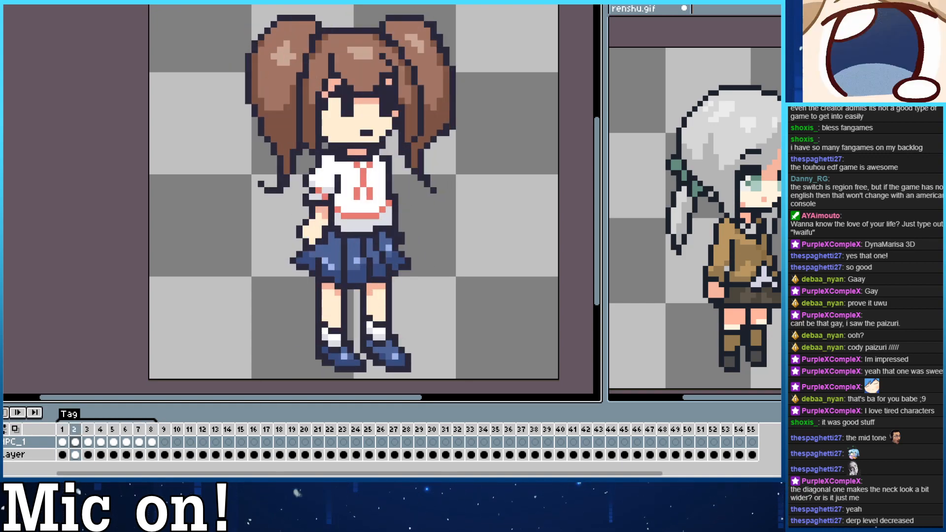
Export the visible layers with all frames as a GIF with Animation Loop enabled.
click(0, 0)
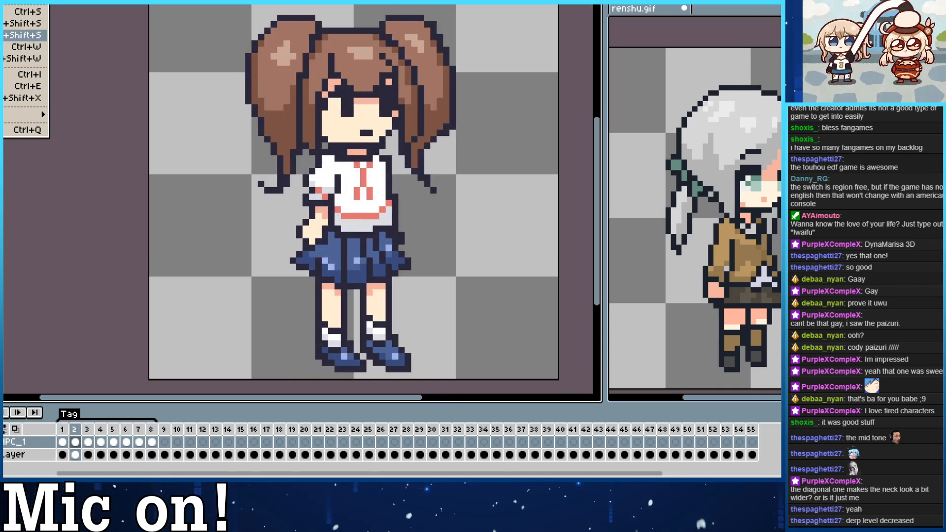
click(9, 35)
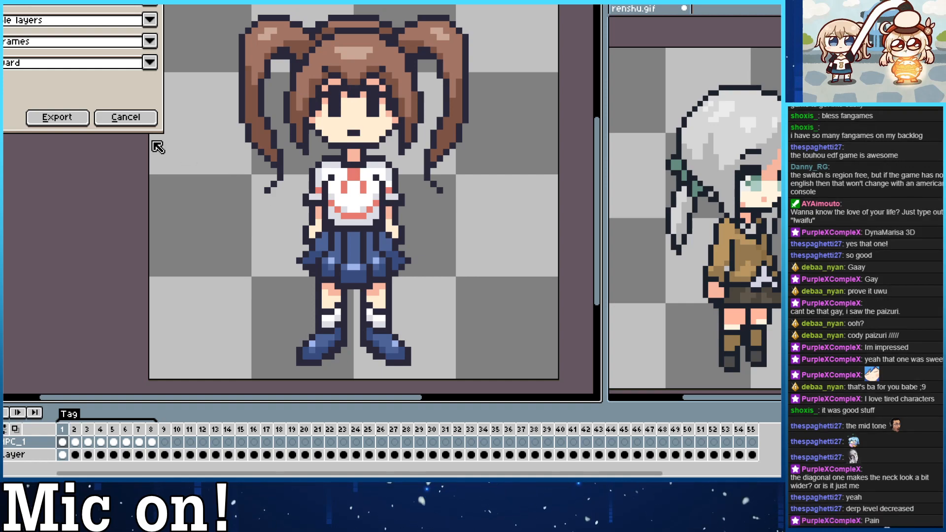
click(65, 122)
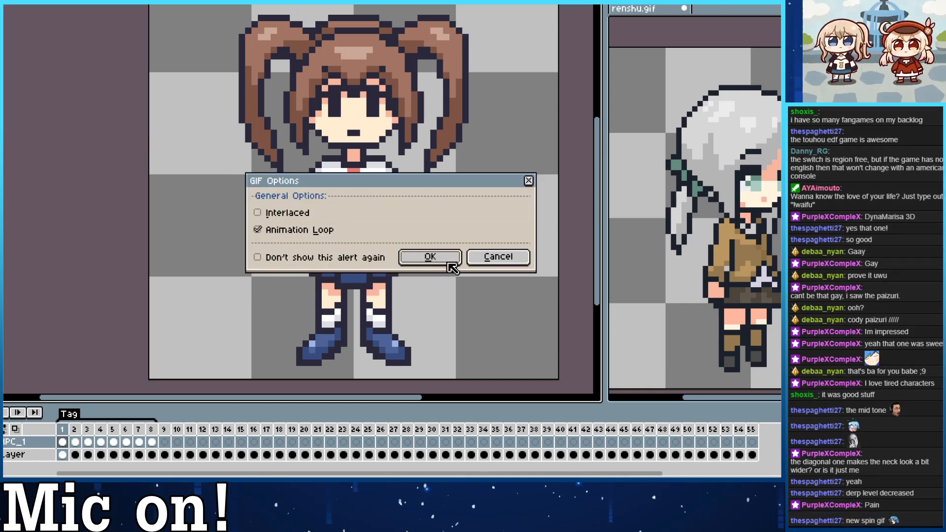
click(432, 258)
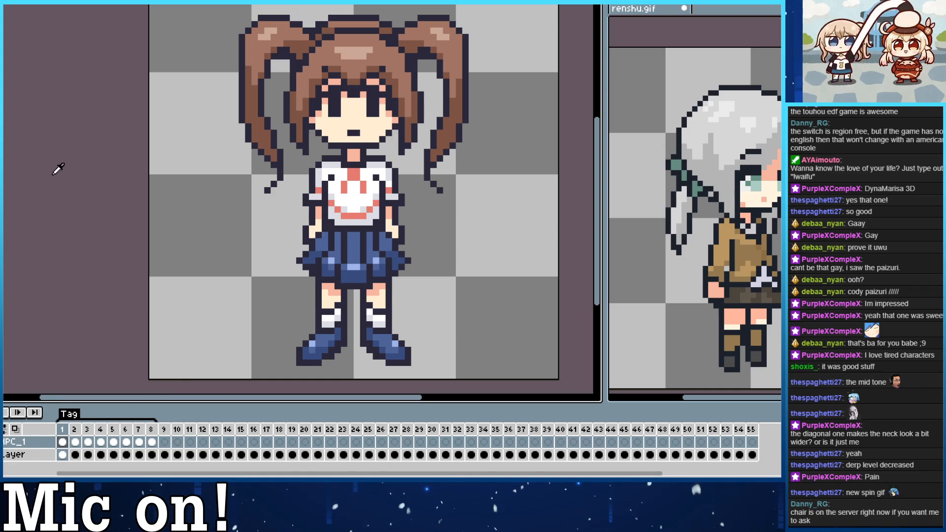
click(2, 2)
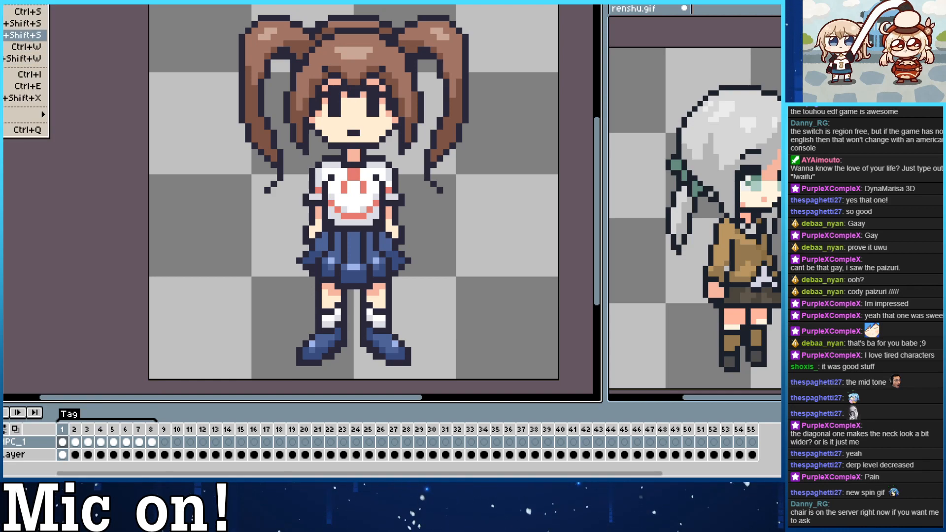
click(10, 36)
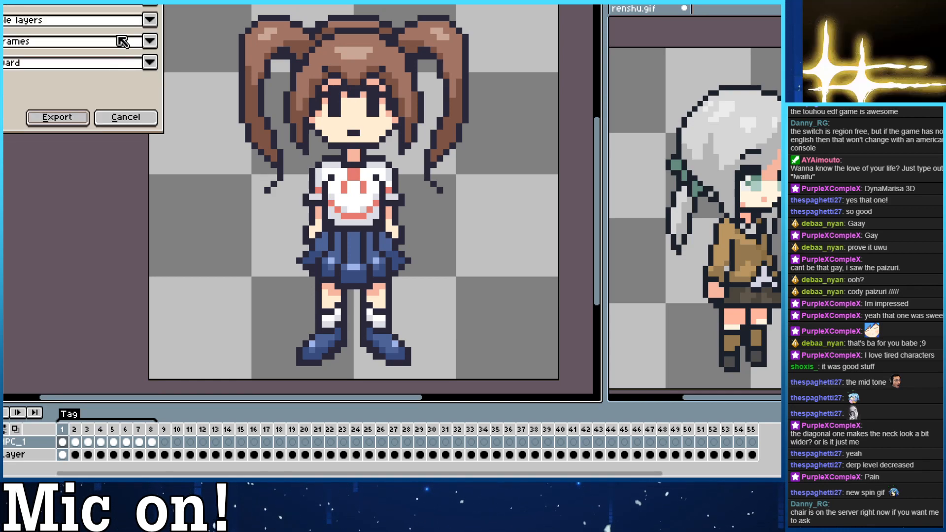
click(143, 29)
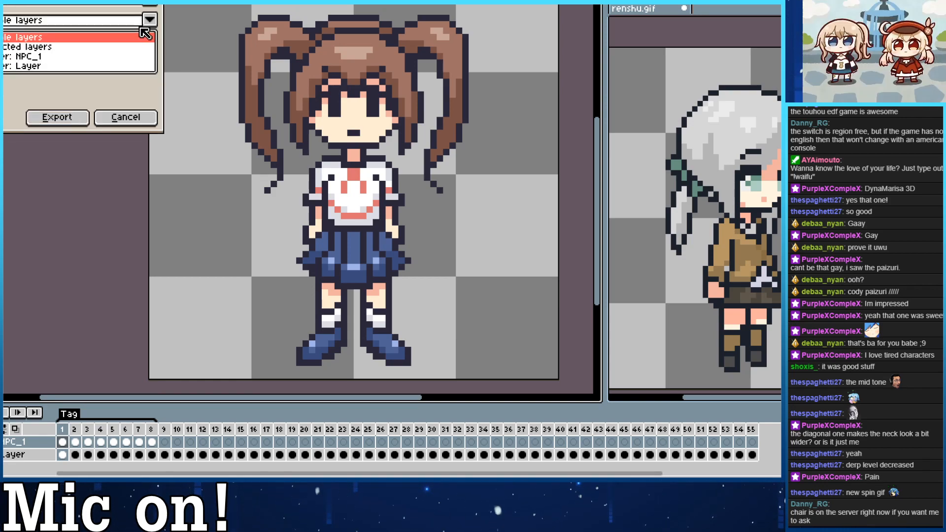
click(35, 57)
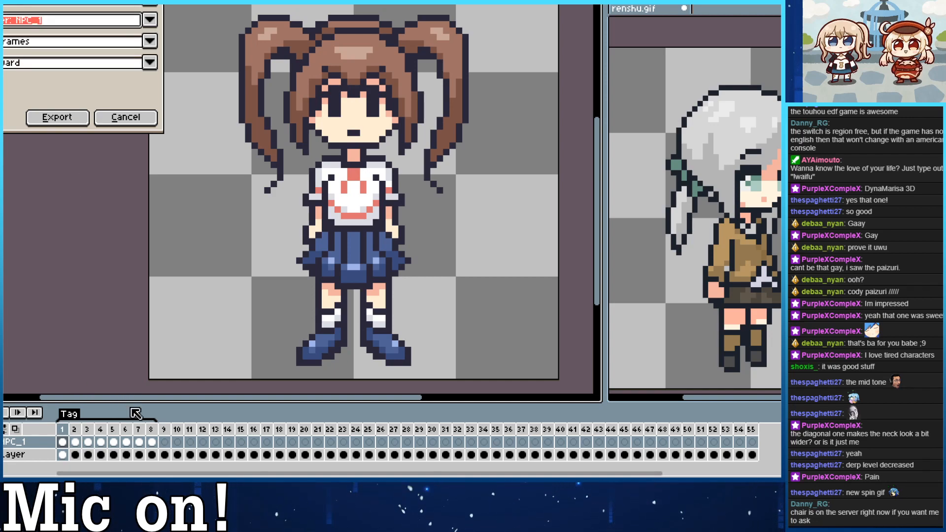
click(143, 119)
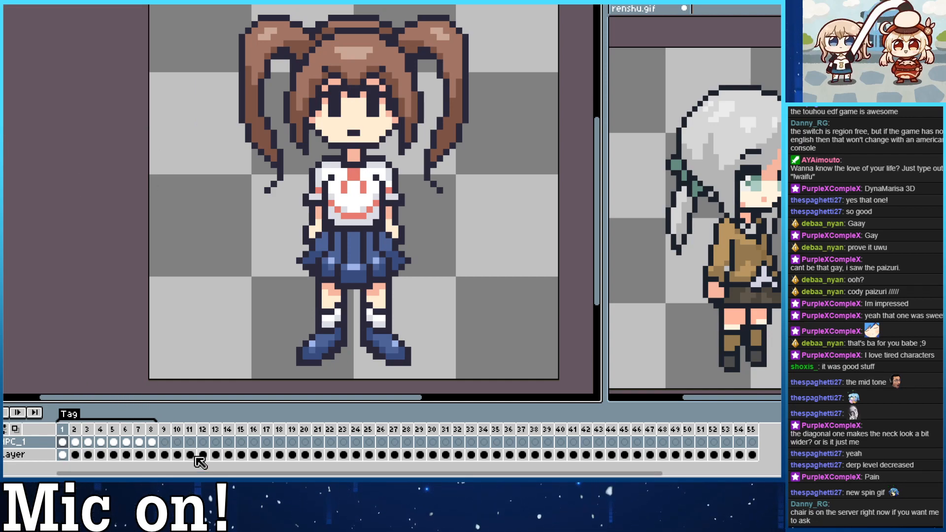
Try deleting the empty frames 9 to 55, and undo the deletion.
click(167, 430)
drag(167, 430, 750, 429)
key(Delete)
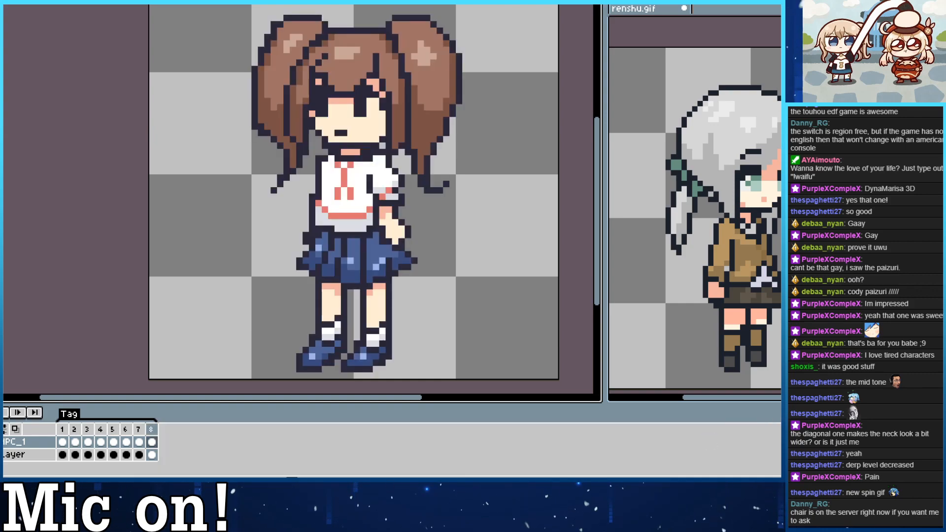
key(ctrl+z)
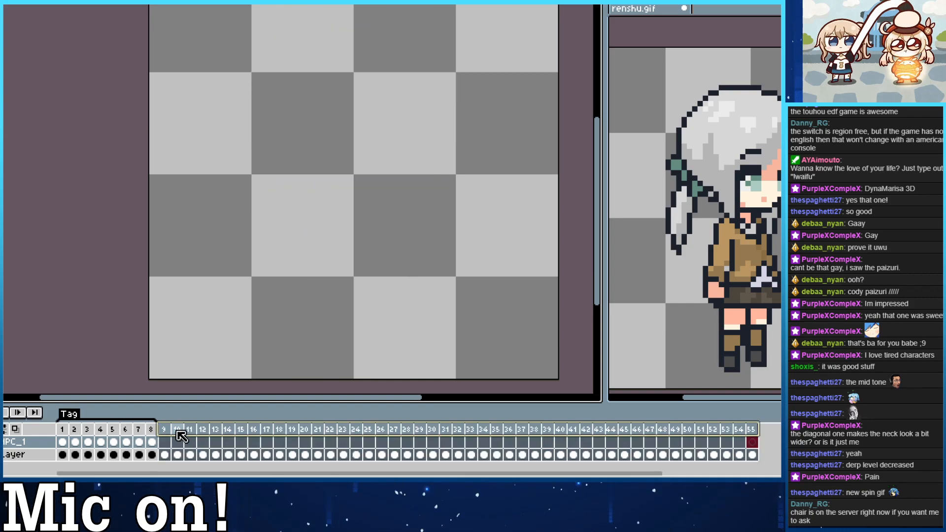
Select frames 1 to 8 and export only the selected frames as a GIF with Animation Loop enabled.
click(166, 436)
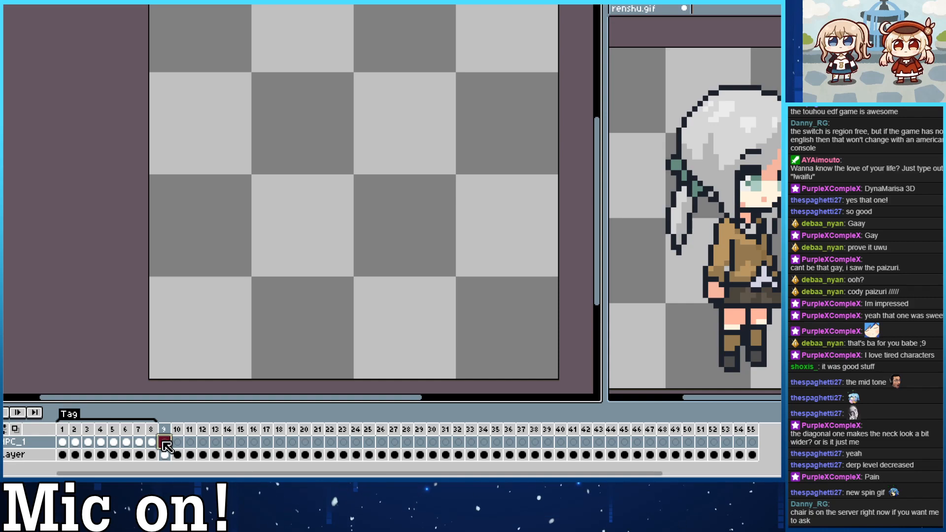
drag(158, 433, 62, 430)
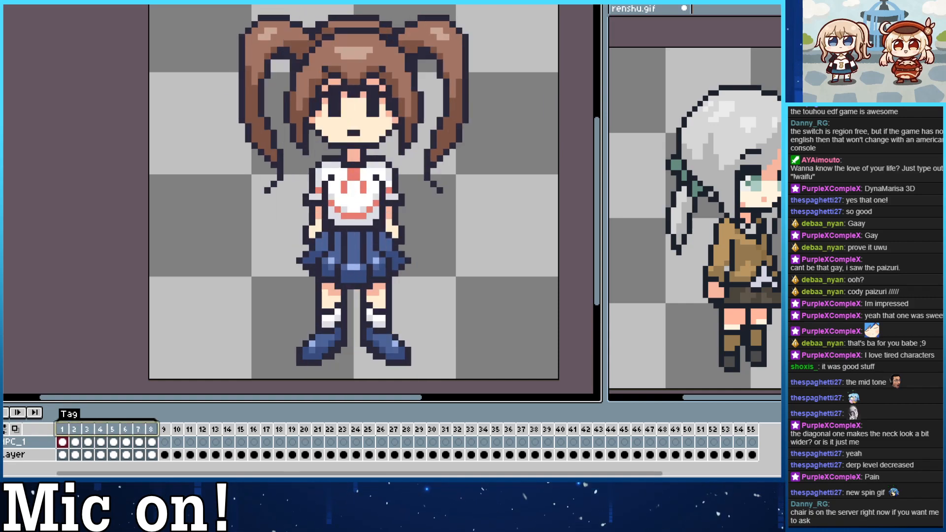
click(1, 1)
click(4, 35)
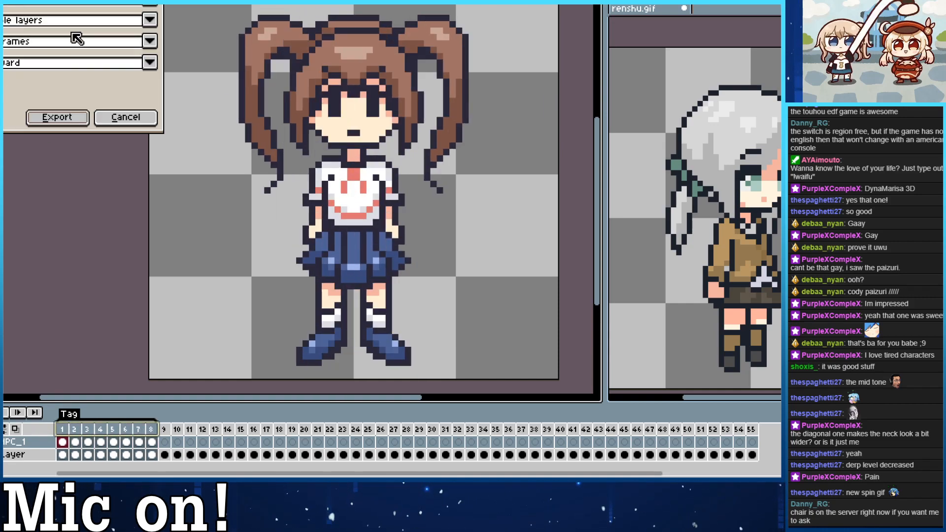
click(148, 40)
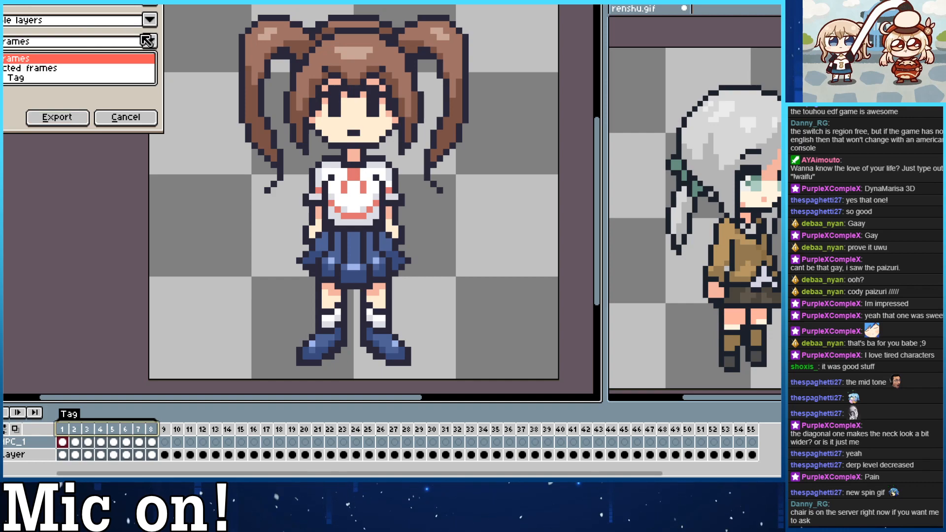
click(61, 69)
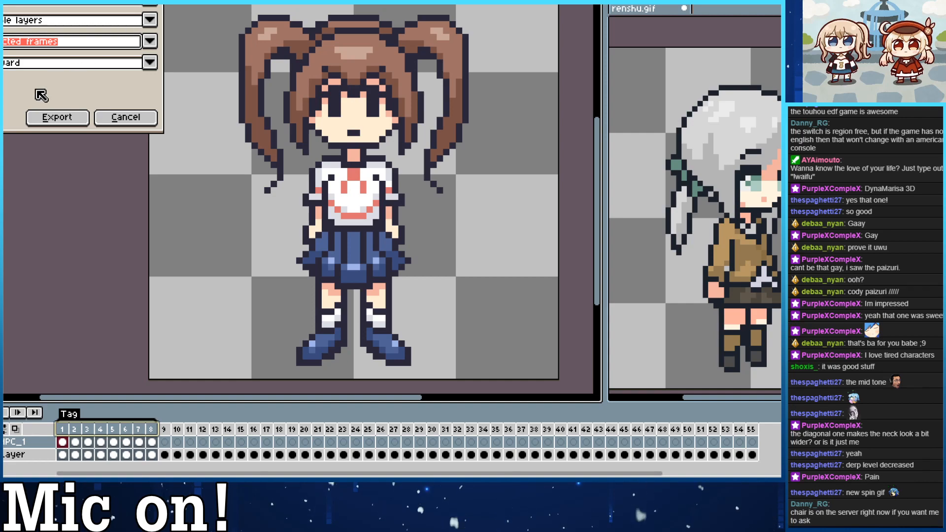
click(57, 119)
click(348, 257)
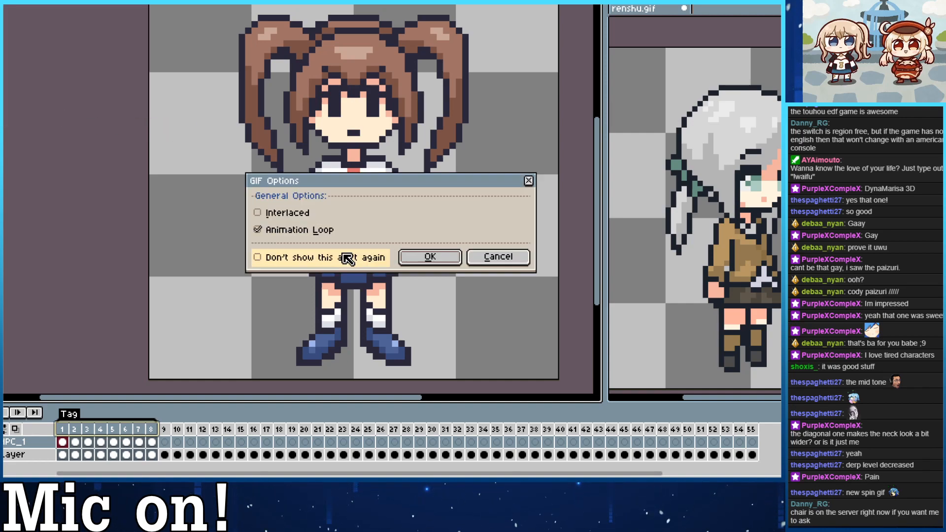
click(417, 257)
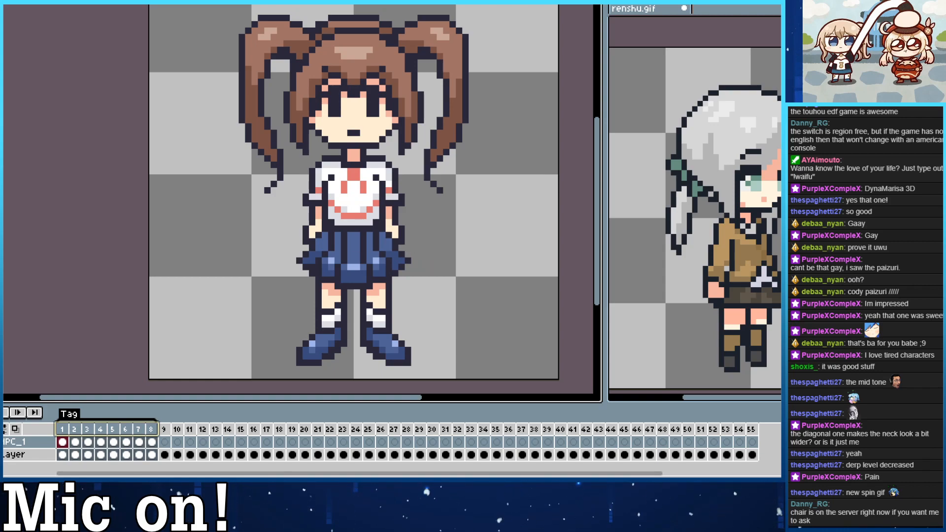